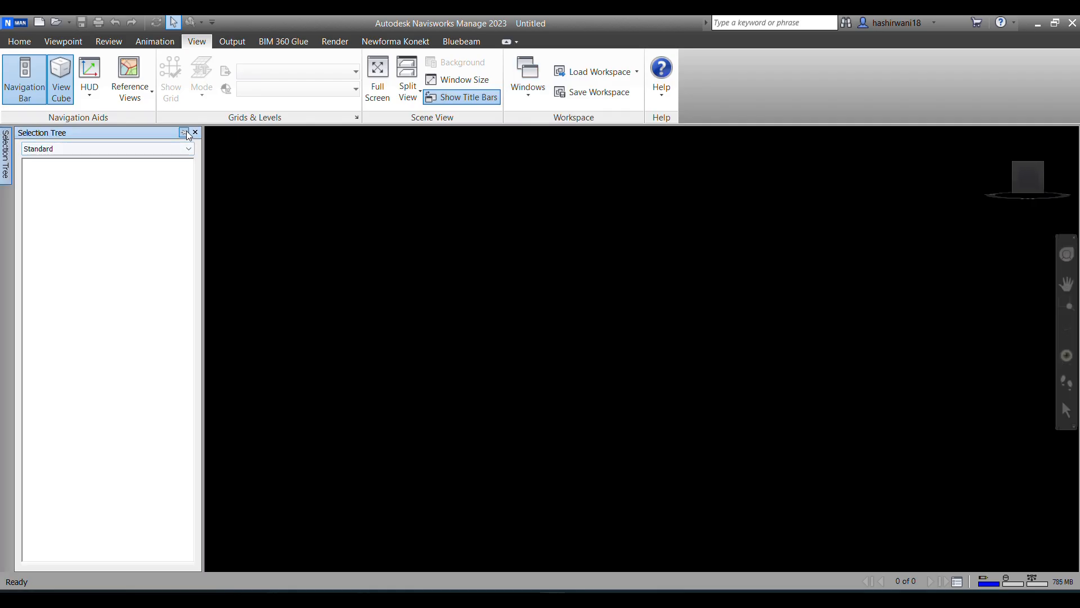
# Step: Collapse the Selection Tree window with auto-hide, and display the Properties window with auto-hide as well
pyautogui.click(186, 133)
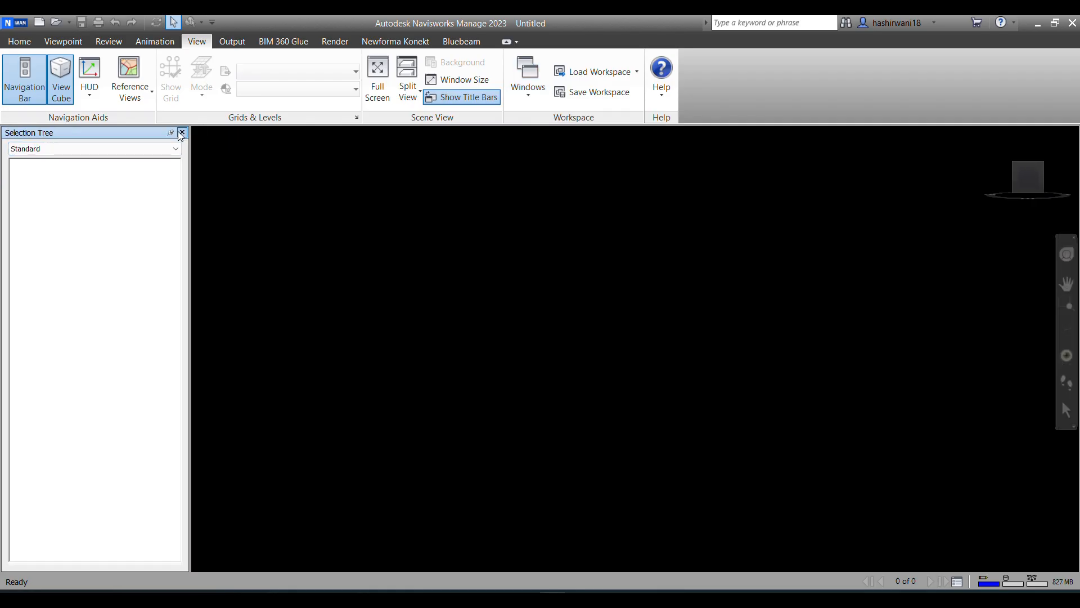
pyautogui.click(170, 136)
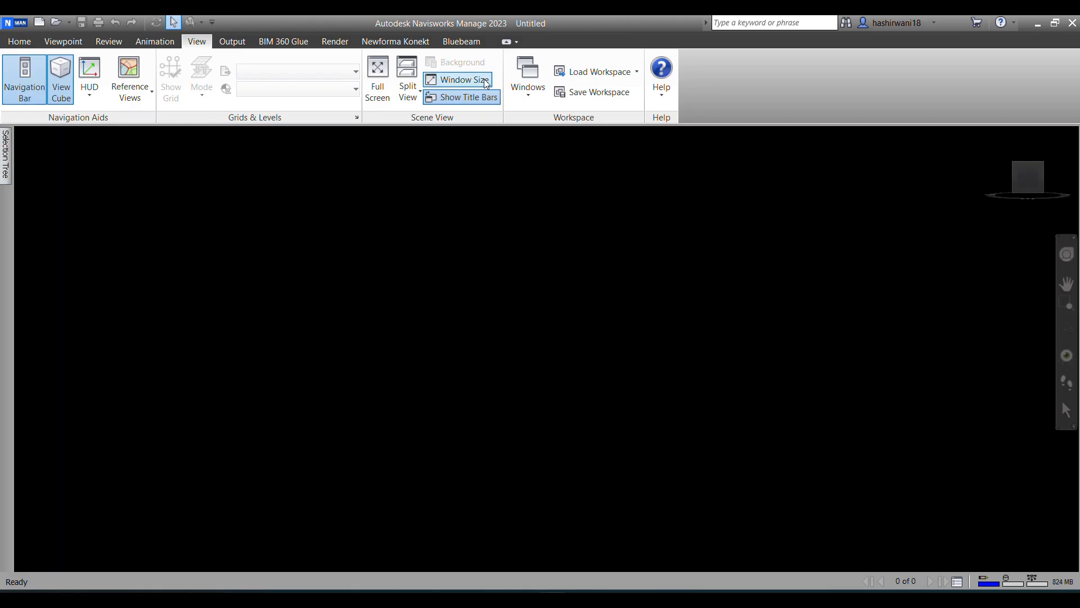
pyautogui.click(528, 79)
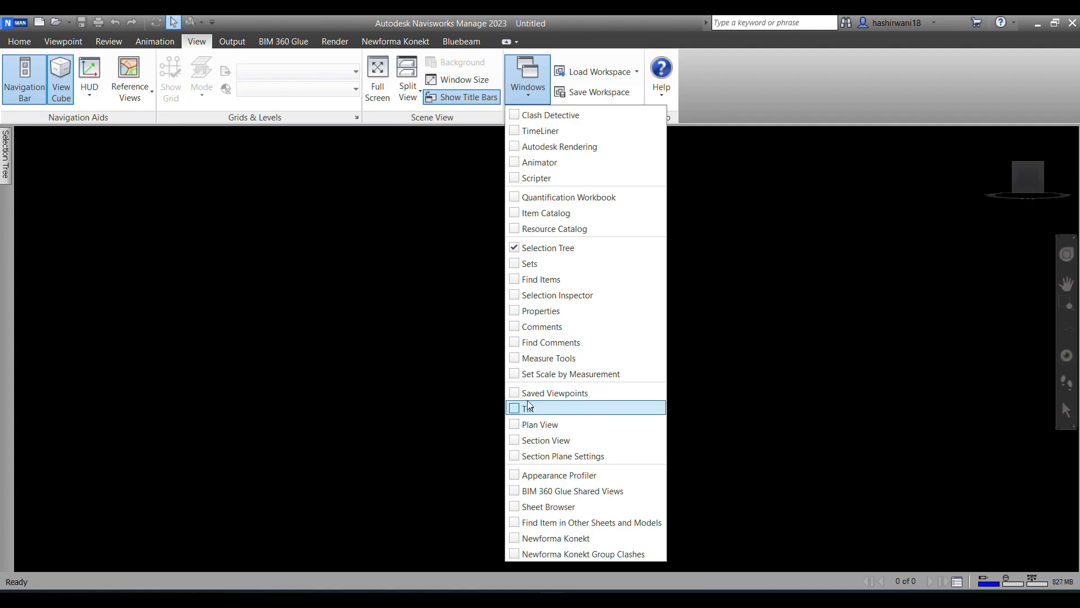
pyautogui.click(532, 311)
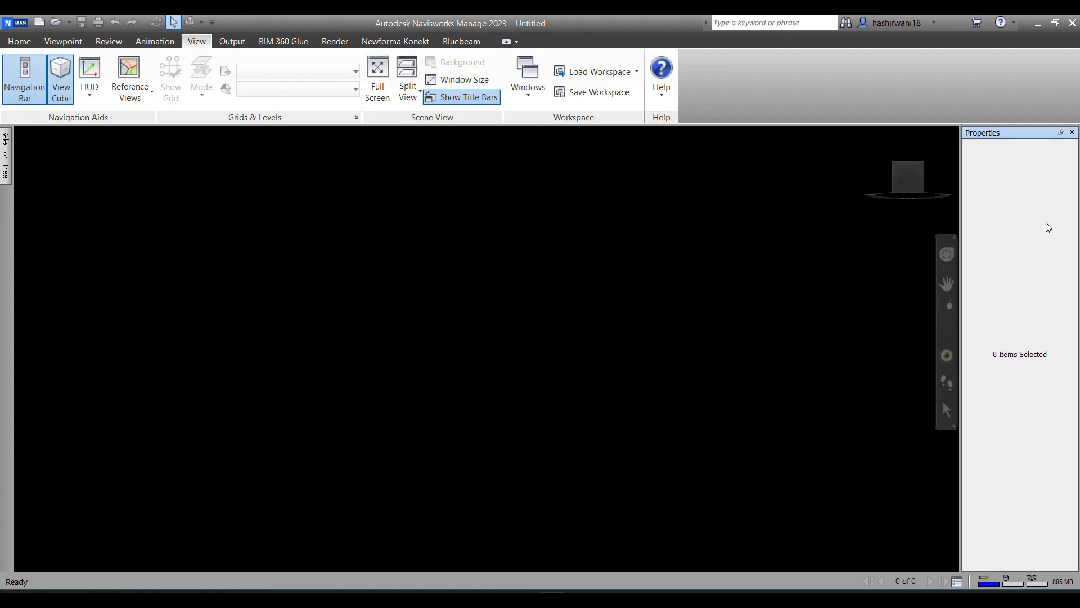
pyautogui.click(1061, 132)
# Step: Display the Saved Viewpoints window, keep it pinned open, and turn the empty scene to a corner view
pyautogui.click(528, 79)
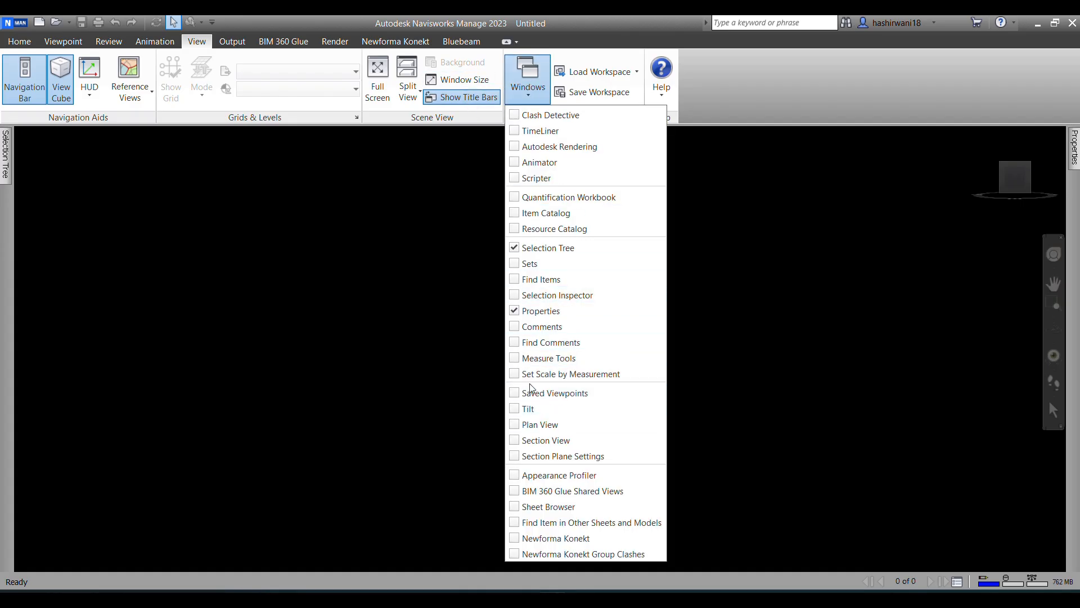
pyautogui.click(516, 394)
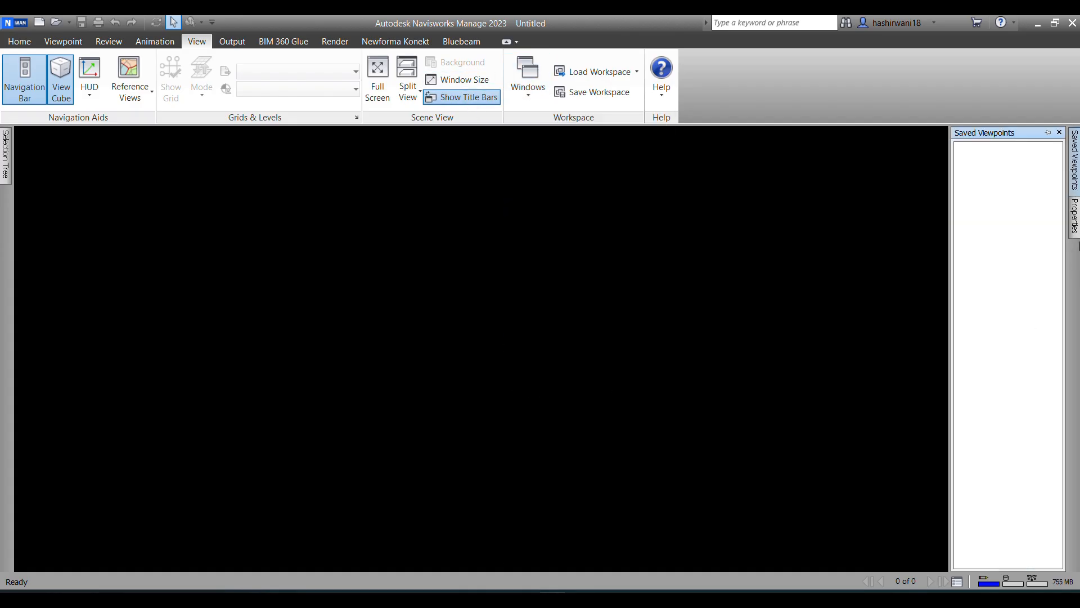
pyautogui.click(1050, 137)
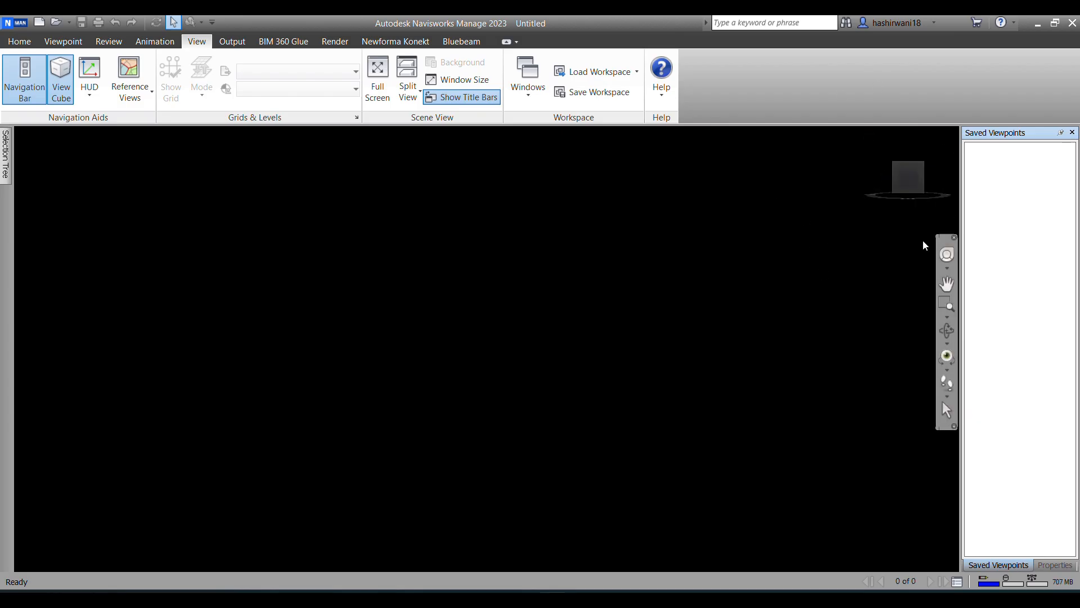
pyautogui.click(897, 166)
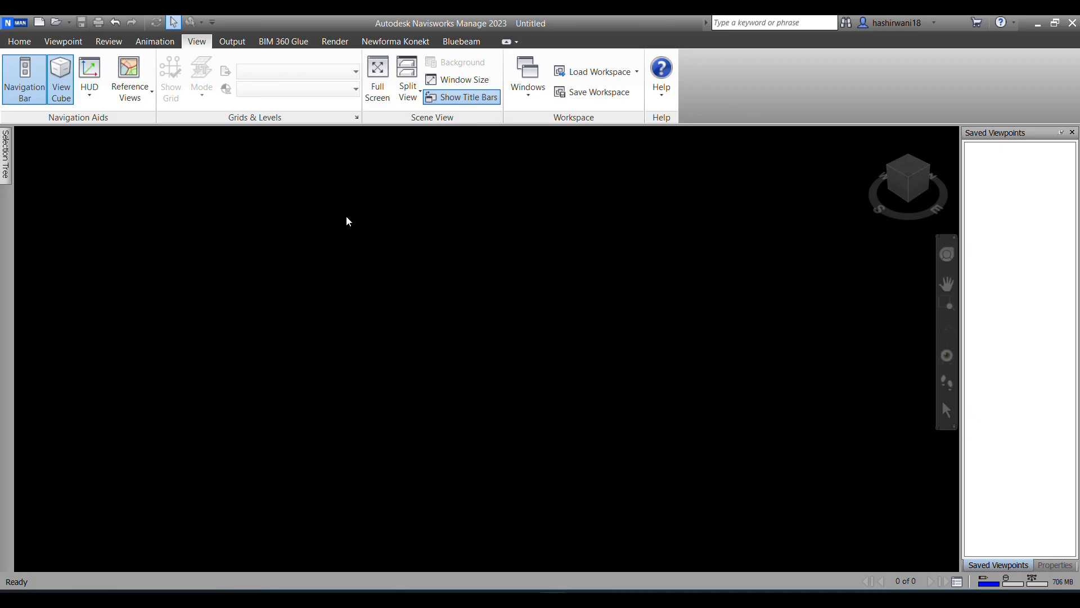
# Step: Start opening a model file and browse to the materials folder inside the navis folder
pyautogui.click(18, 47)
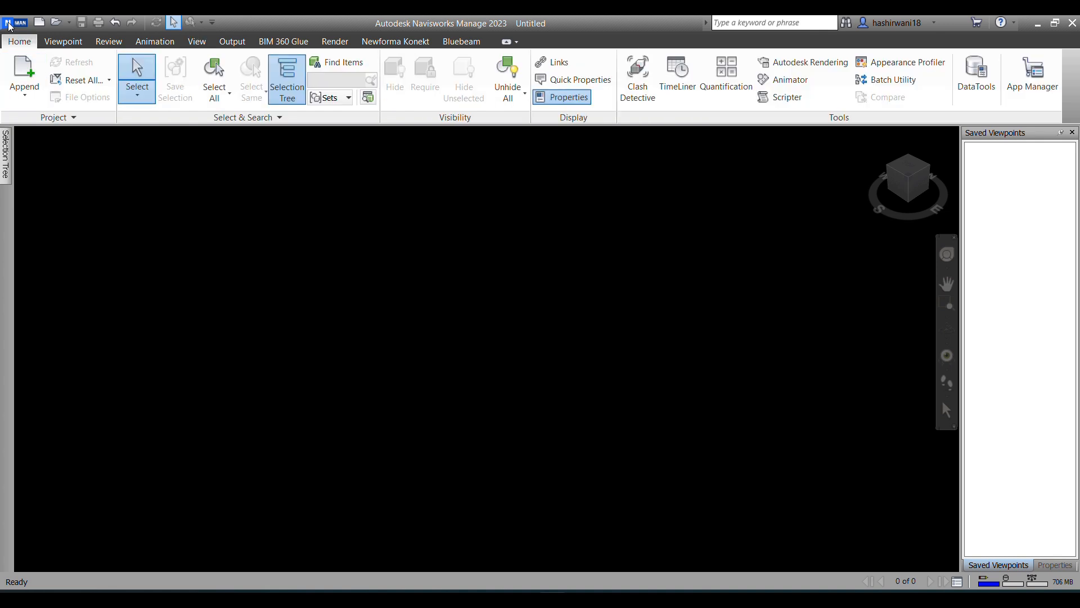
pyautogui.click(9, 24)
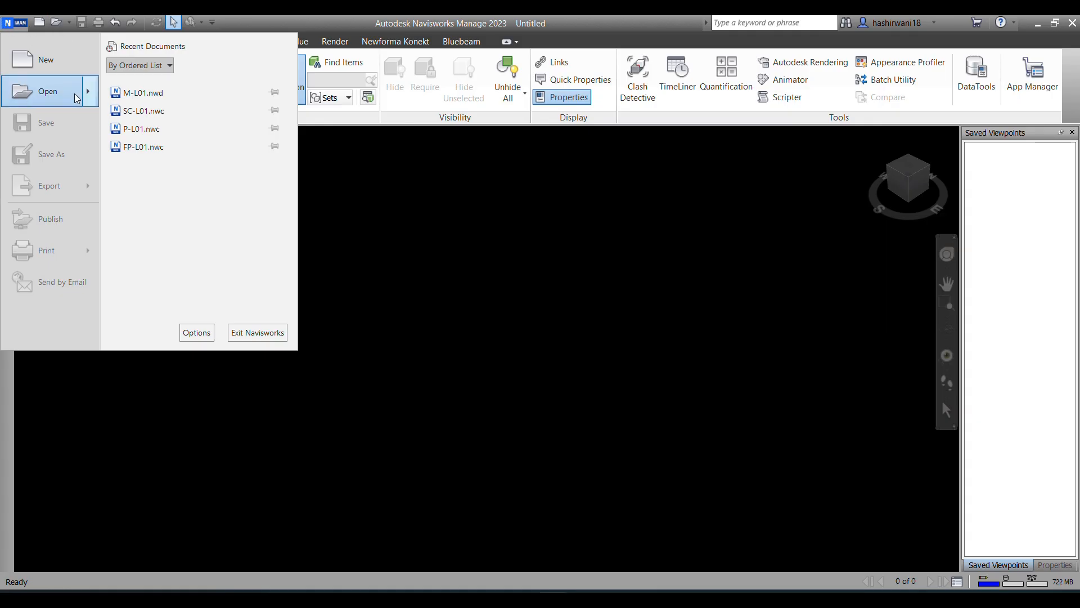
pyautogui.moveTo(88, 99)
pyautogui.click(154, 97)
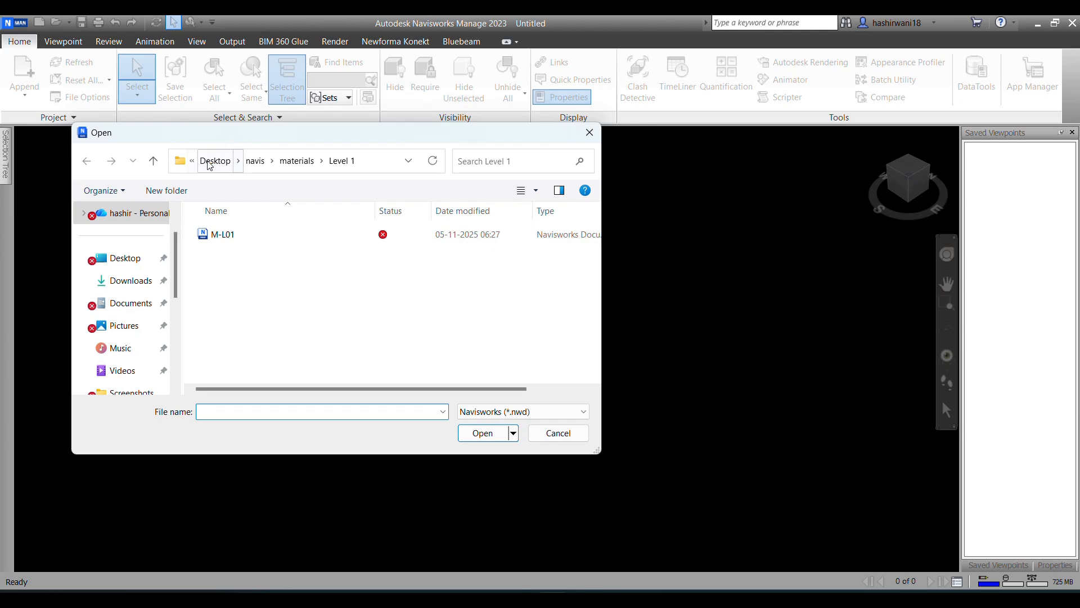
pyautogui.click(293, 163)
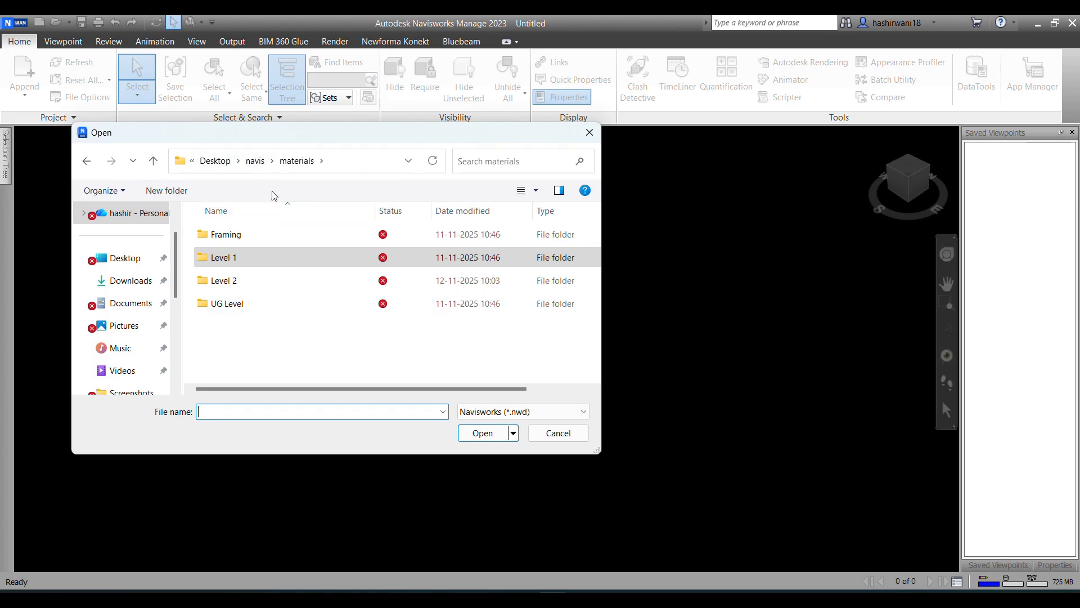
pyautogui.click(255, 161)
pyautogui.click(256, 262)
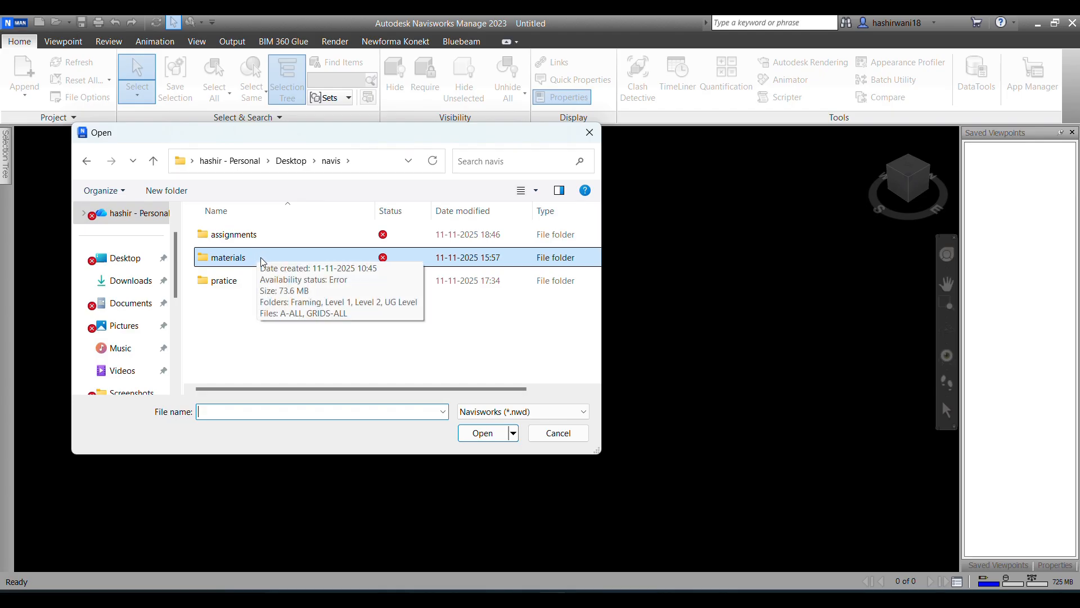
pyautogui.doubleClick(261, 262)
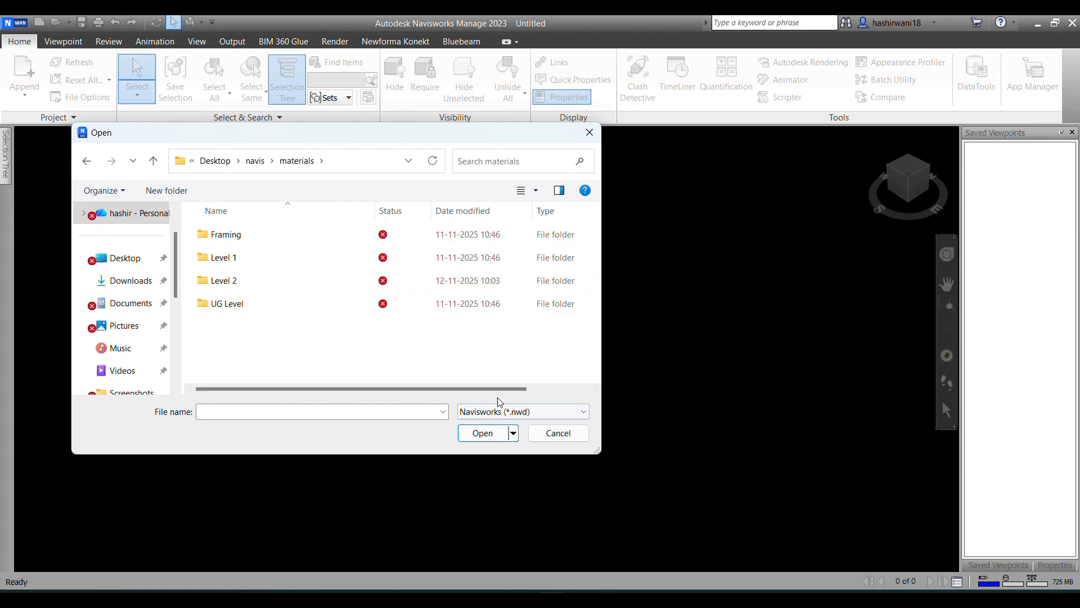
# Step: Set the file type to Navisworks Cache (*.nwc) and open the A-ALL model
pyautogui.click(532, 416)
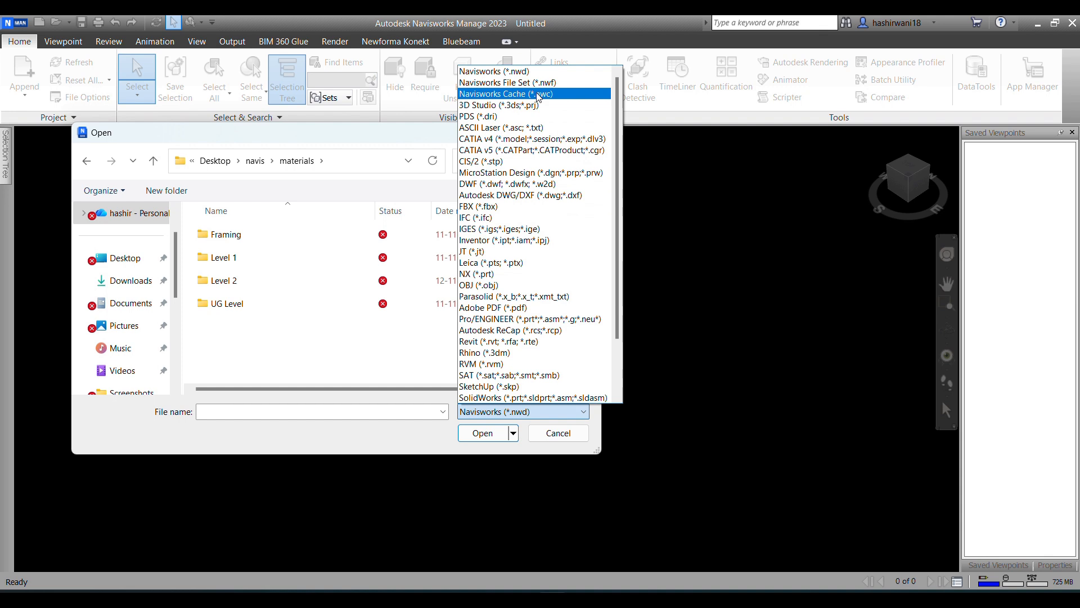
pyautogui.click(538, 93)
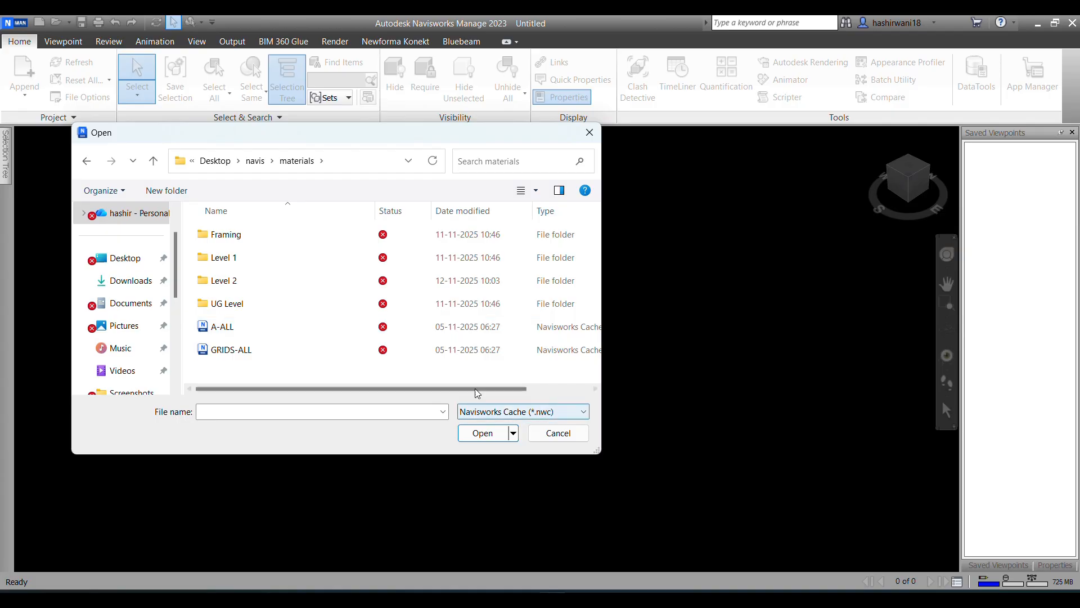
pyautogui.click(483, 438)
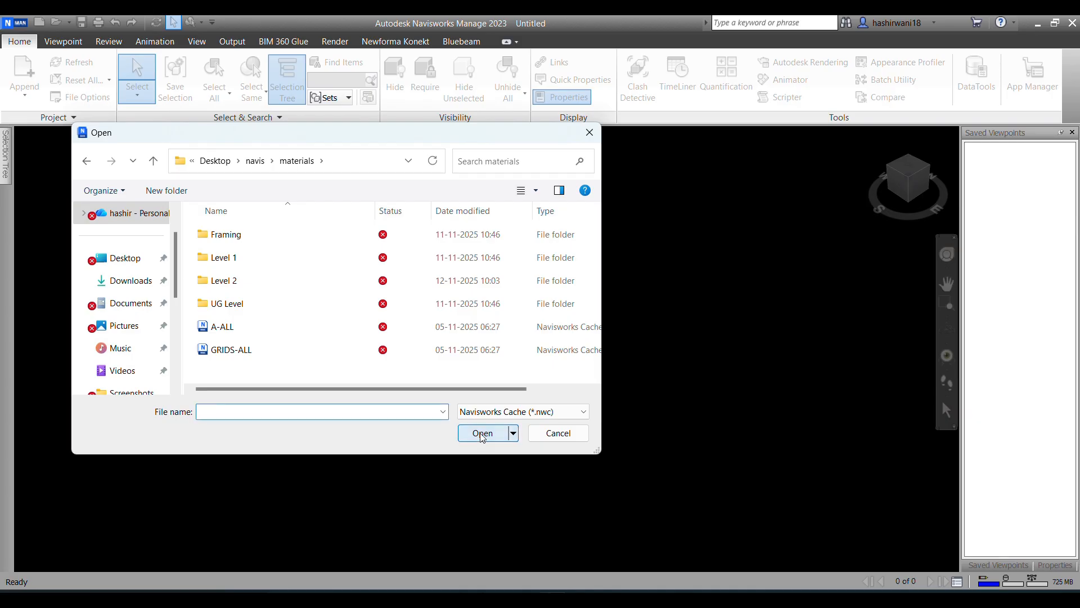
pyautogui.click(241, 331)
pyautogui.click(480, 433)
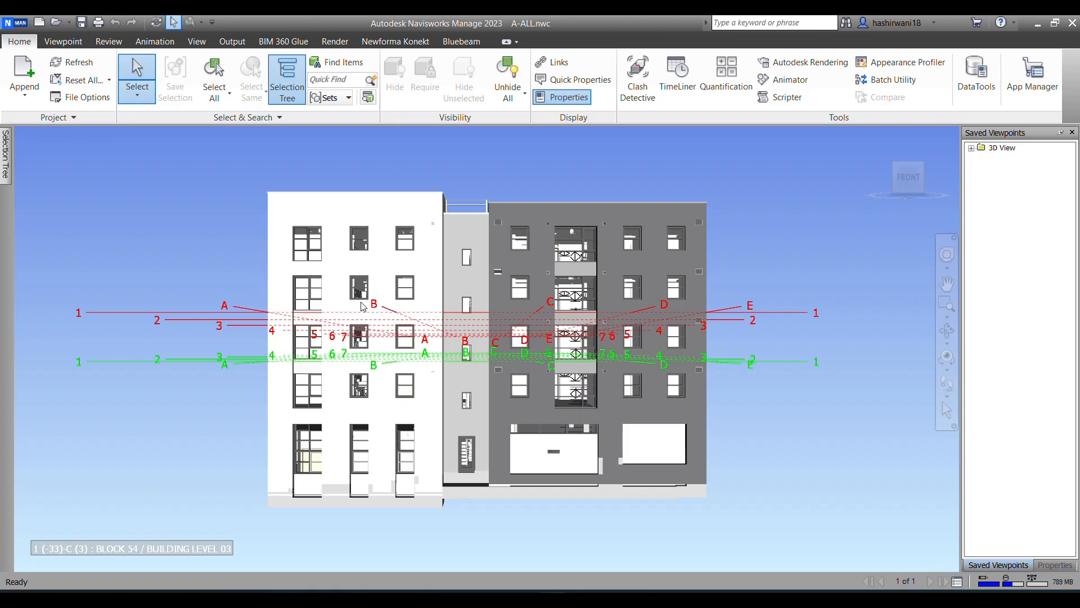
# Step: Orbit around the building and orient it to the corner view between the top, left and front faces
pyautogui.keyDown('shift'); pyautogui.moveTo(353, 304); pyautogui.dragTo(484, 340, button='middle'); pyautogui.keyUp('shift')
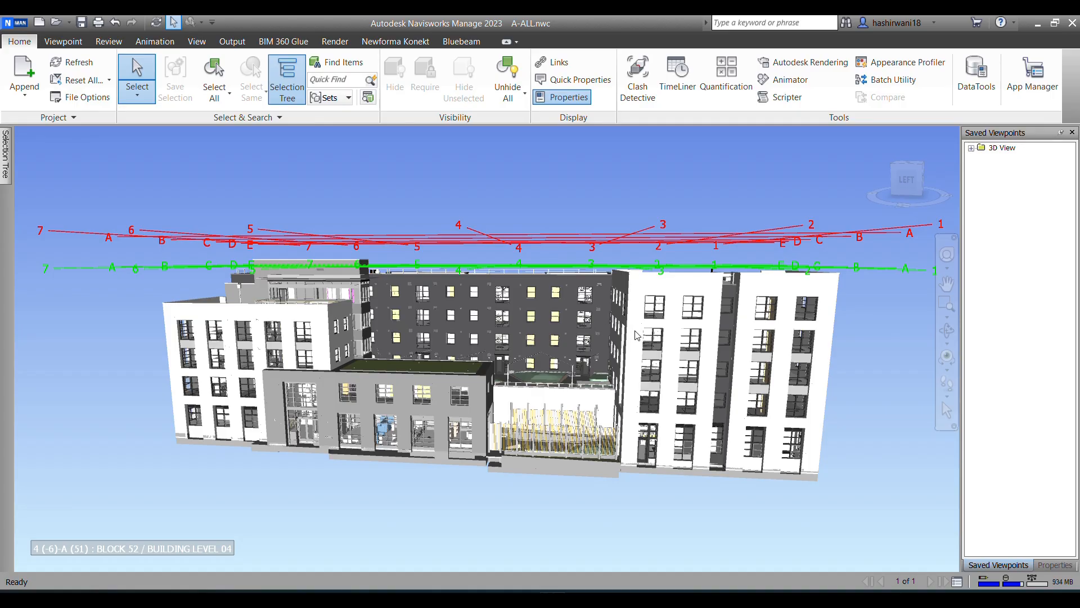
pyautogui.keyDown('shift'); pyautogui.moveTo(487, 349); pyautogui.dragTo(585, 365, button='middle'); pyautogui.keyUp('shift')
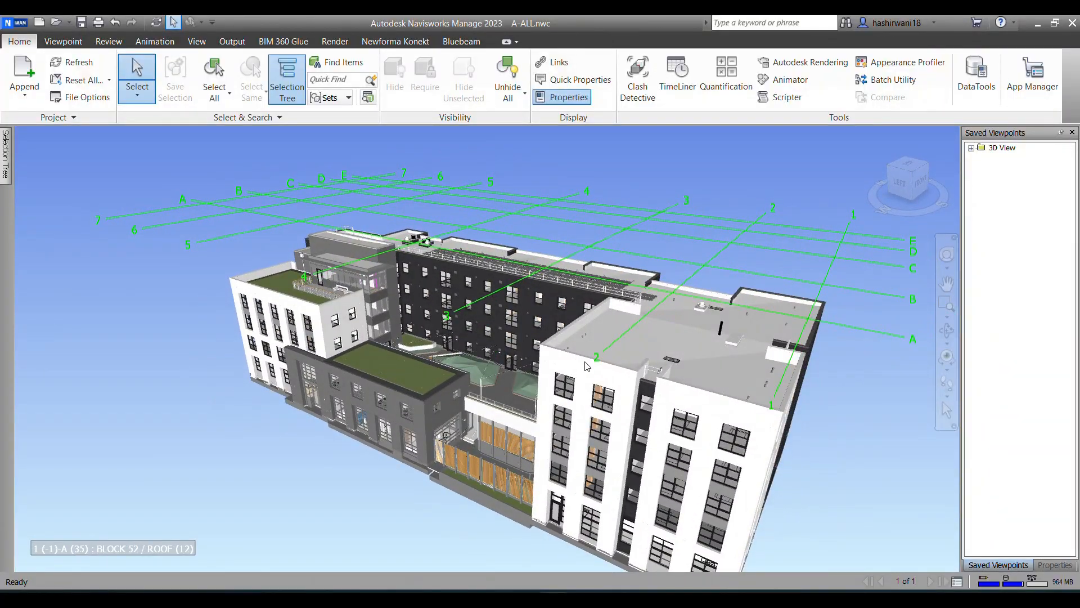
pyautogui.click(912, 176)
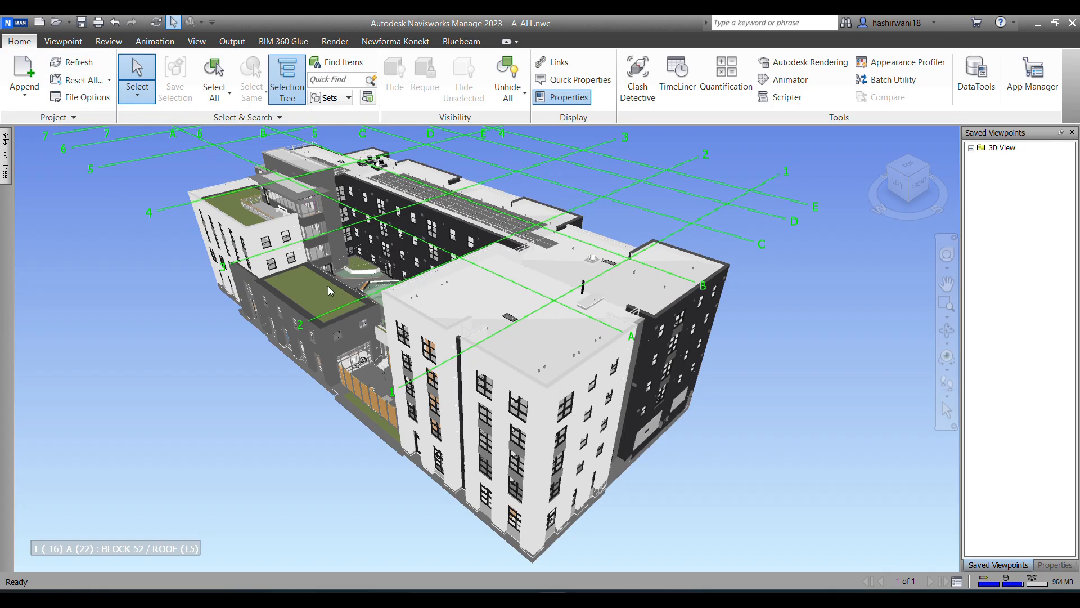
pyautogui.click(14, 22)
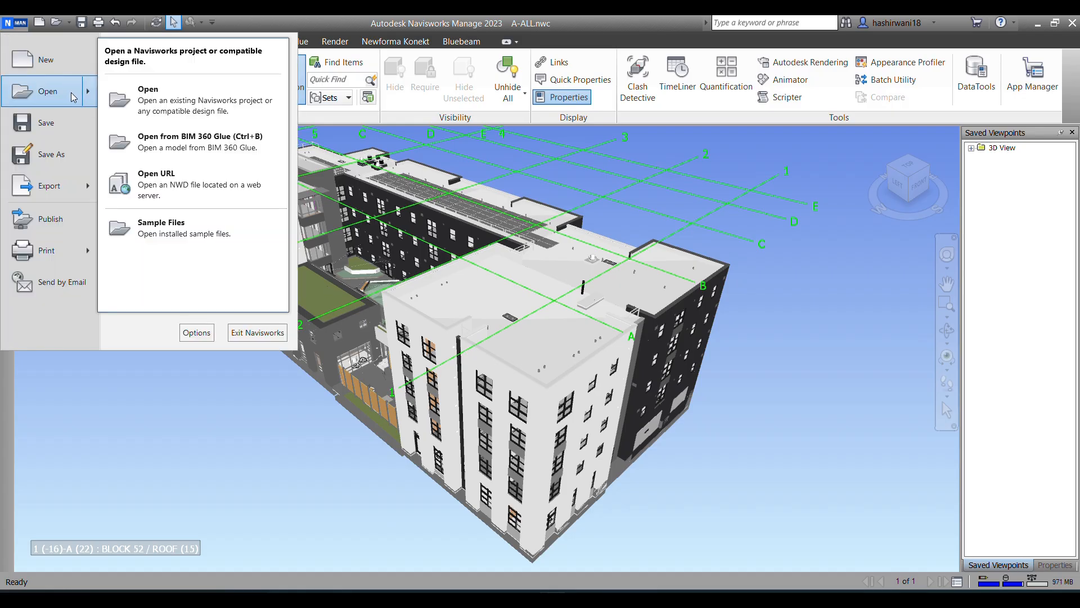
pyautogui.click(570, 227)
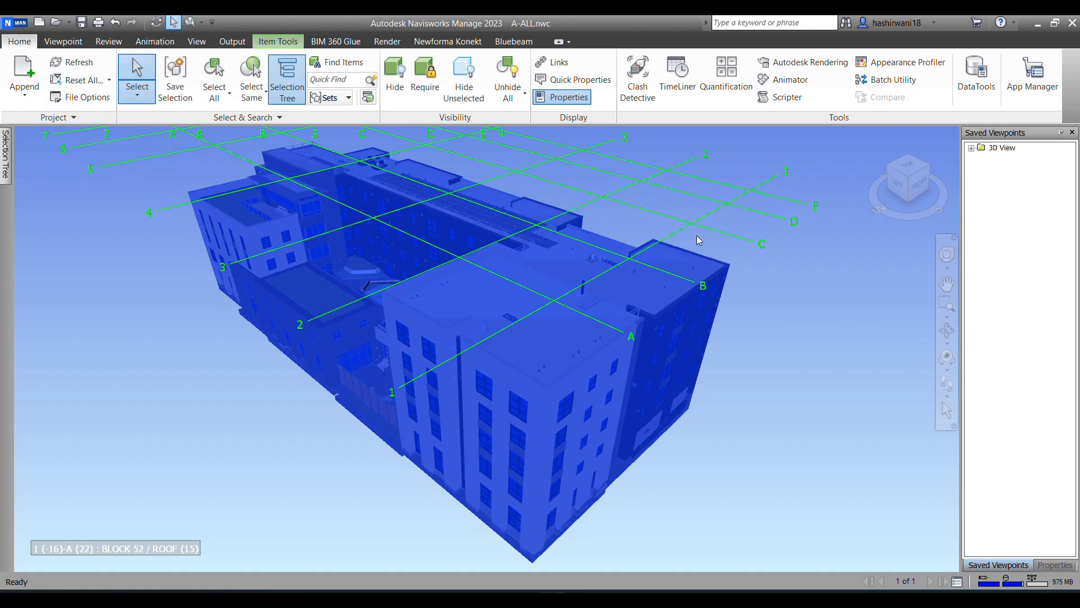
pyautogui.click(814, 365)
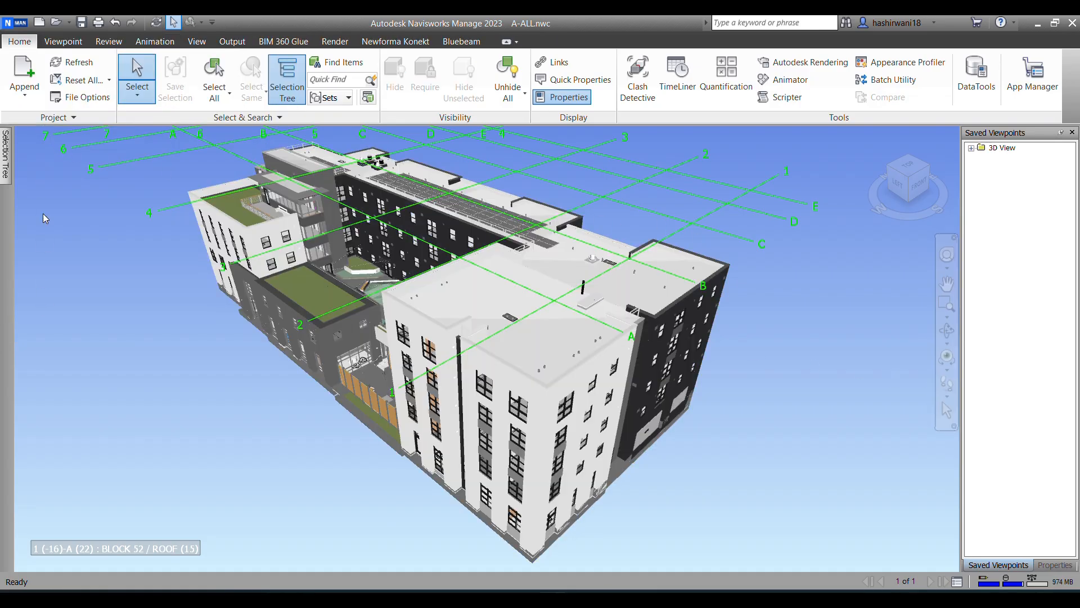
# Step: Append the GRIDS-ALL cache file from the materials folder to the open building model
pyautogui.click(31, 88)
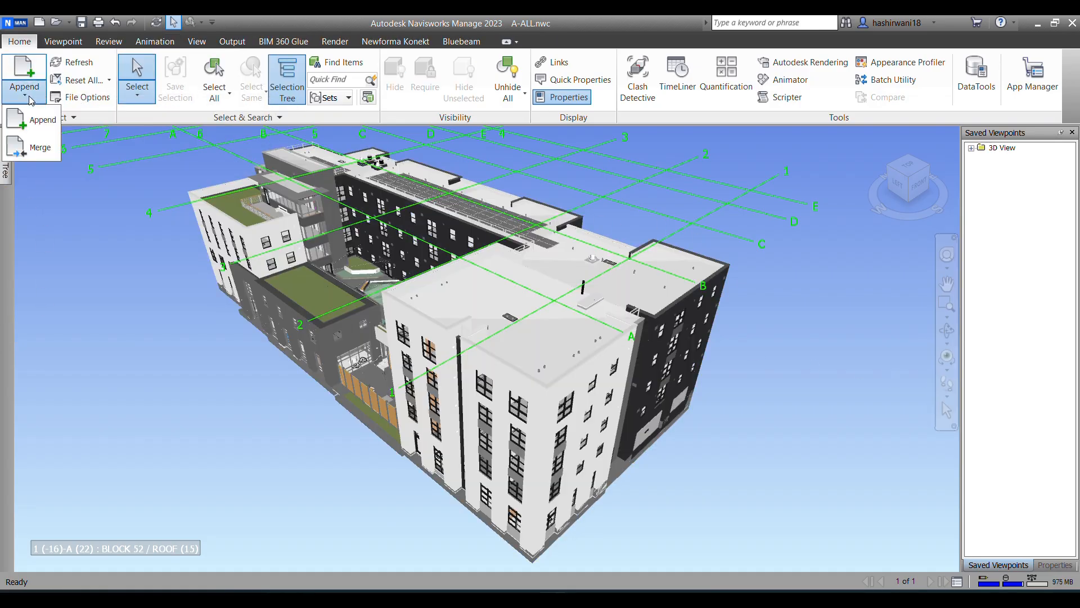
pyautogui.click(37, 129)
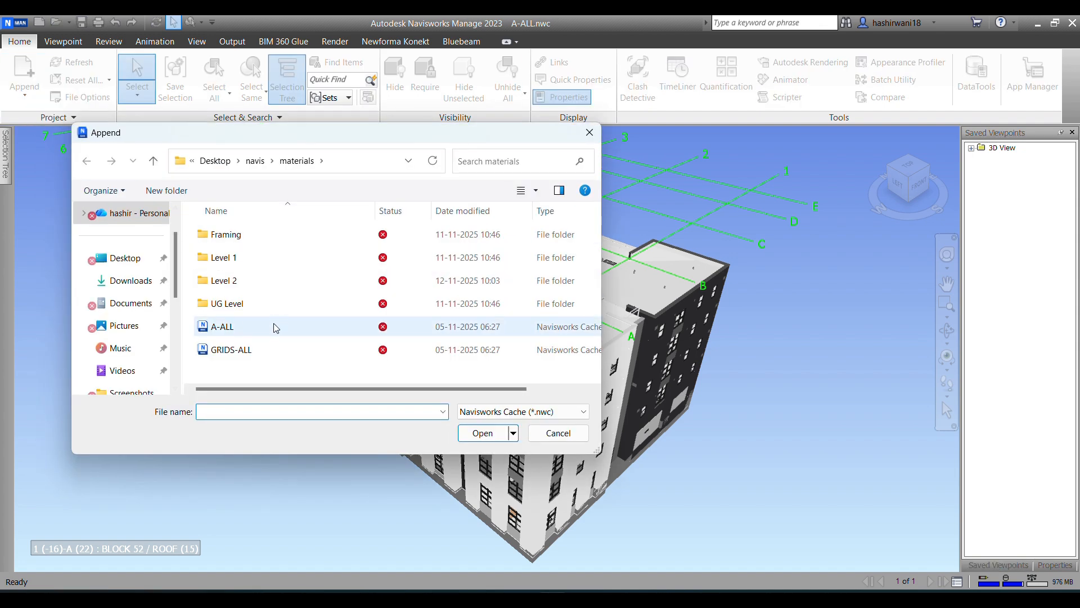
pyautogui.click(280, 353)
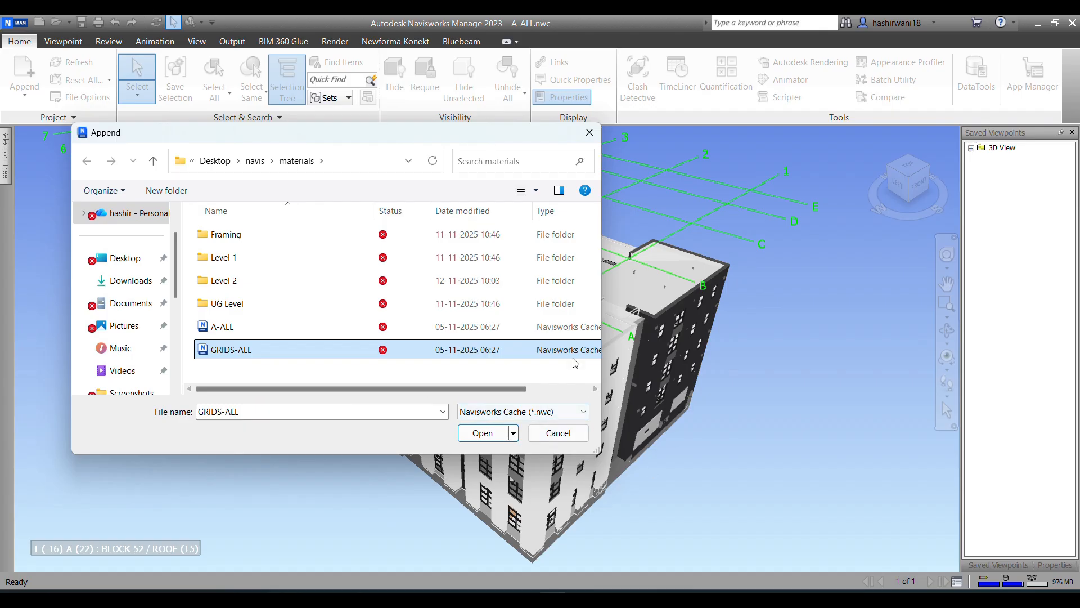
pyautogui.click(483, 433)
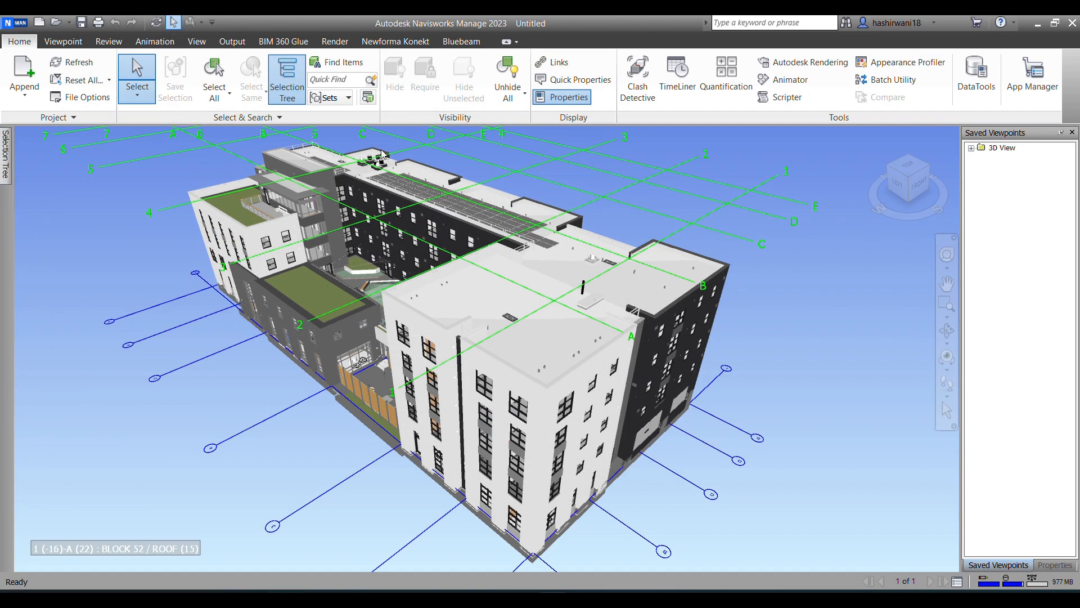
# Step: Append the E-L01, FP-L01, P-L01 and SC-L01 cache files from the Level 1 folder
pyautogui.click(4, 173)
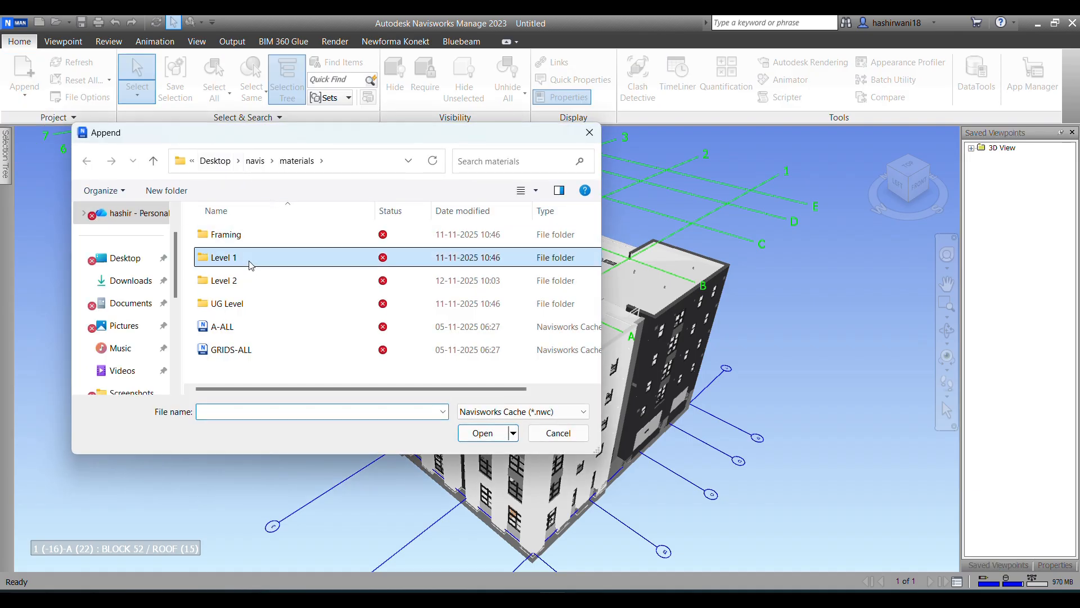
pyautogui.doubleClick(250, 257)
pyautogui.click(247, 242)
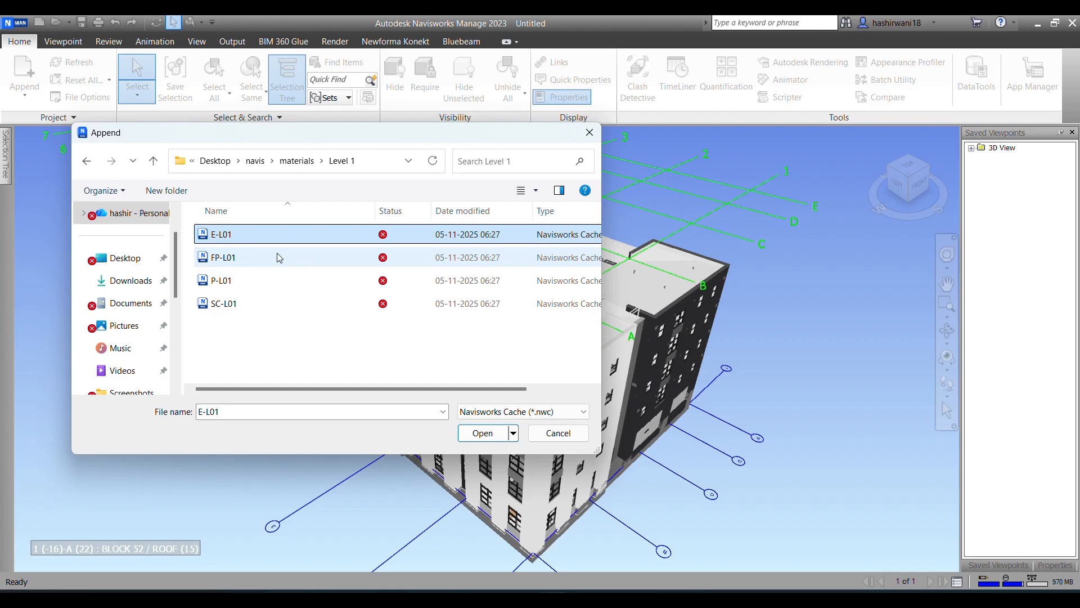
pyautogui.keyDown('ctrl'); pyautogui.click(259, 257); pyautogui.keyUp('ctrl')
pyautogui.keyDown('ctrl'); pyautogui.click(262, 280); pyautogui.keyUp('ctrl')
pyautogui.keyDown('ctrl'); pyautogui.click(272, 311); pyautogui.keyUp('ctrl')
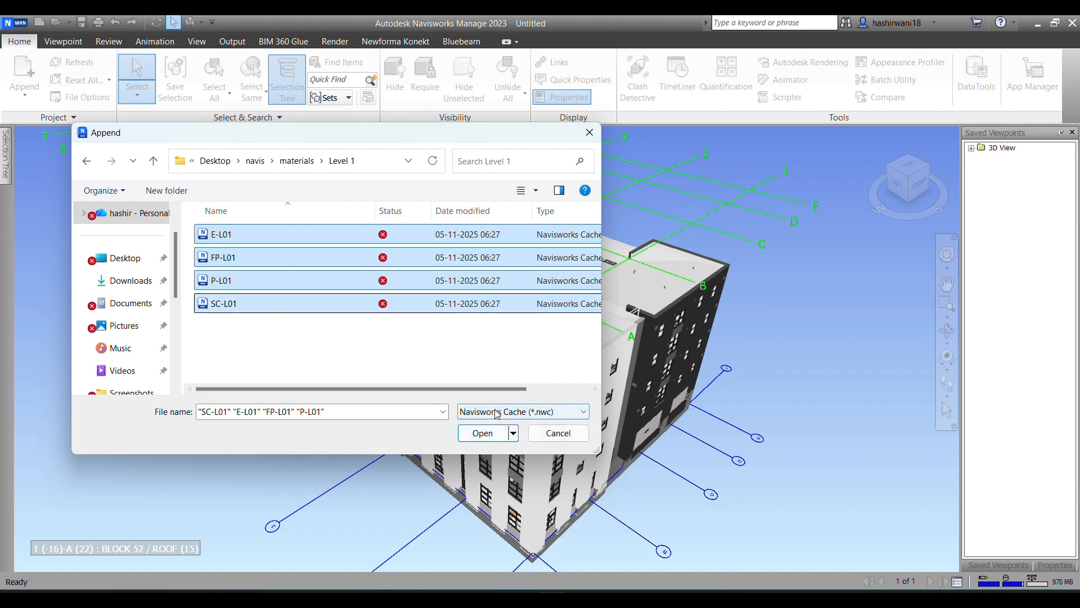
pyautogui.click(485, 438)
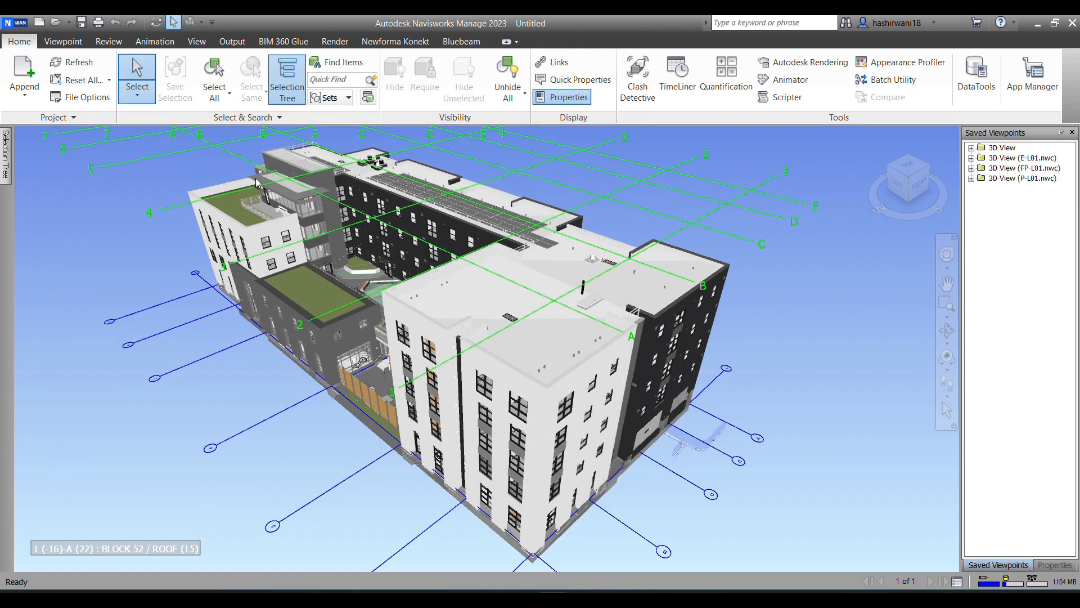
# Step: Append the M-L01 model from the Level 1 folder, switching the file type to Navisworks (*.nwd)
pyautogui.click(24, 91)
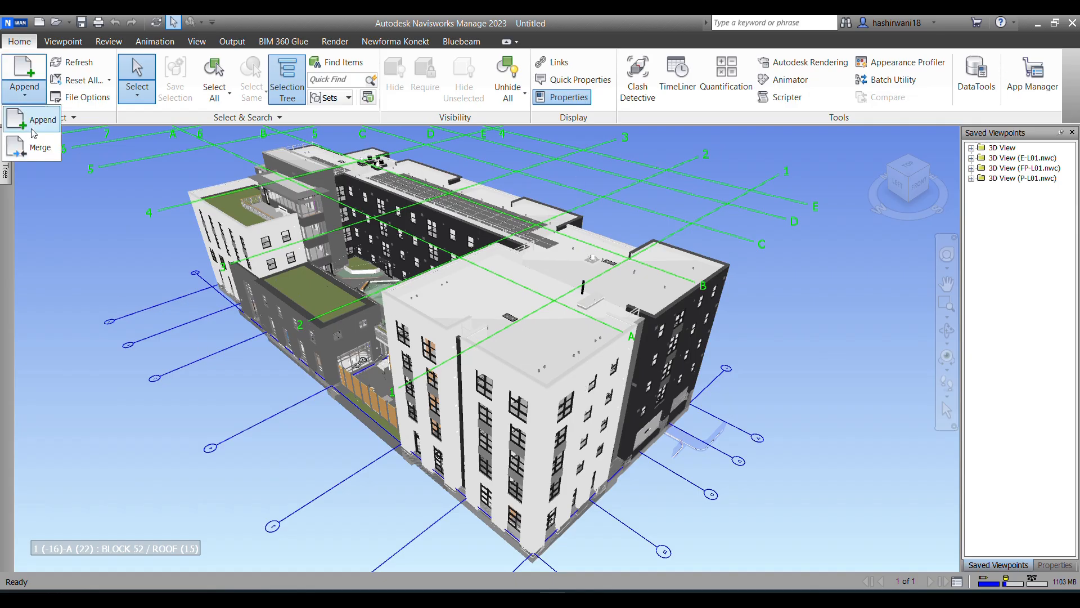
pyautogui.click(32, 133)
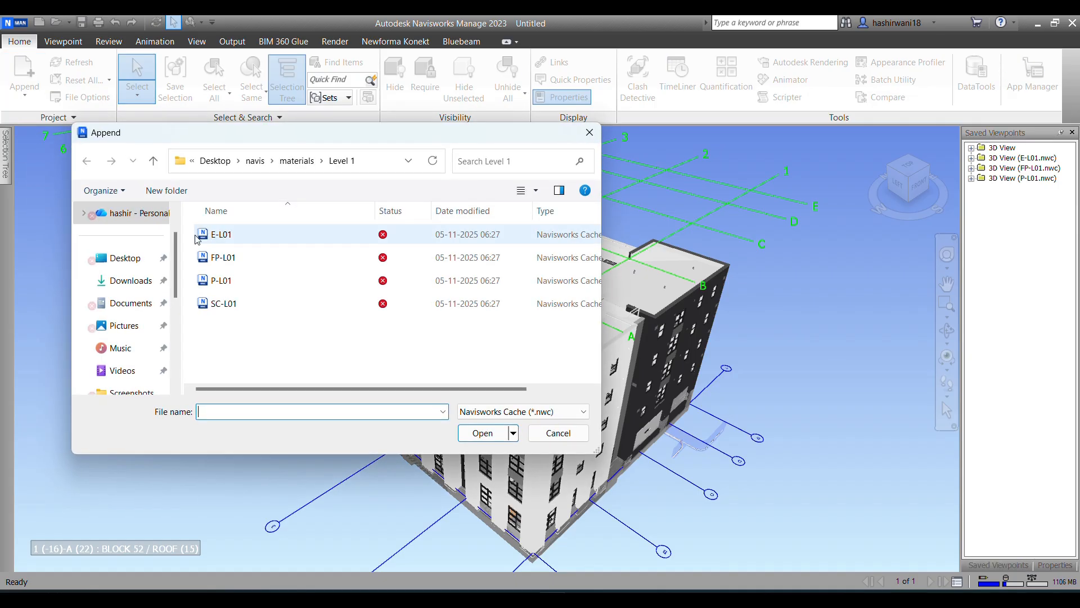
pyautogui.click(563, 413)
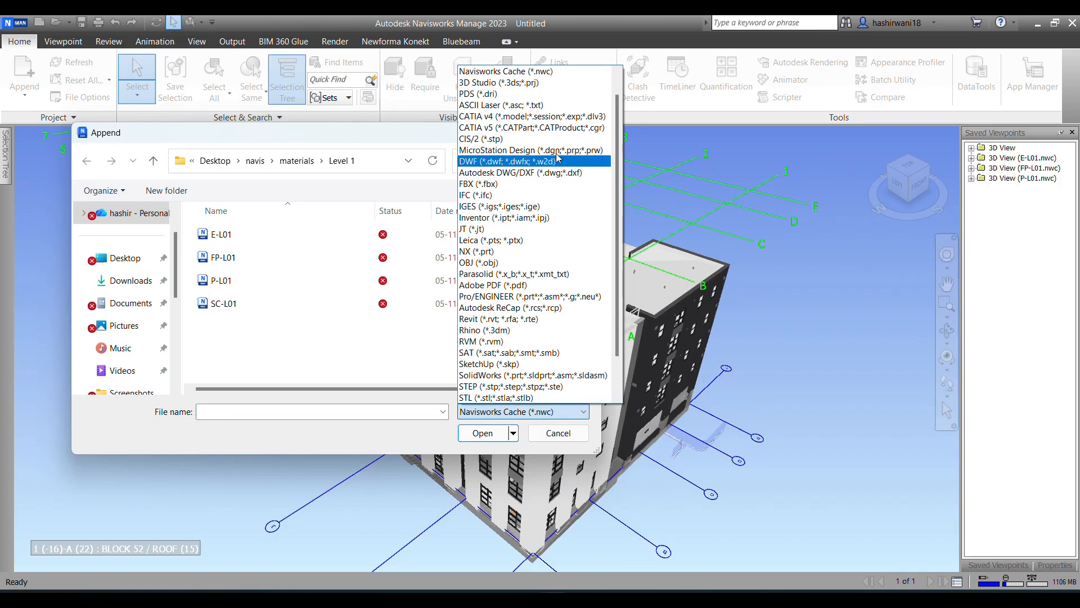
pyautogui.scroll(1, 561, 92)
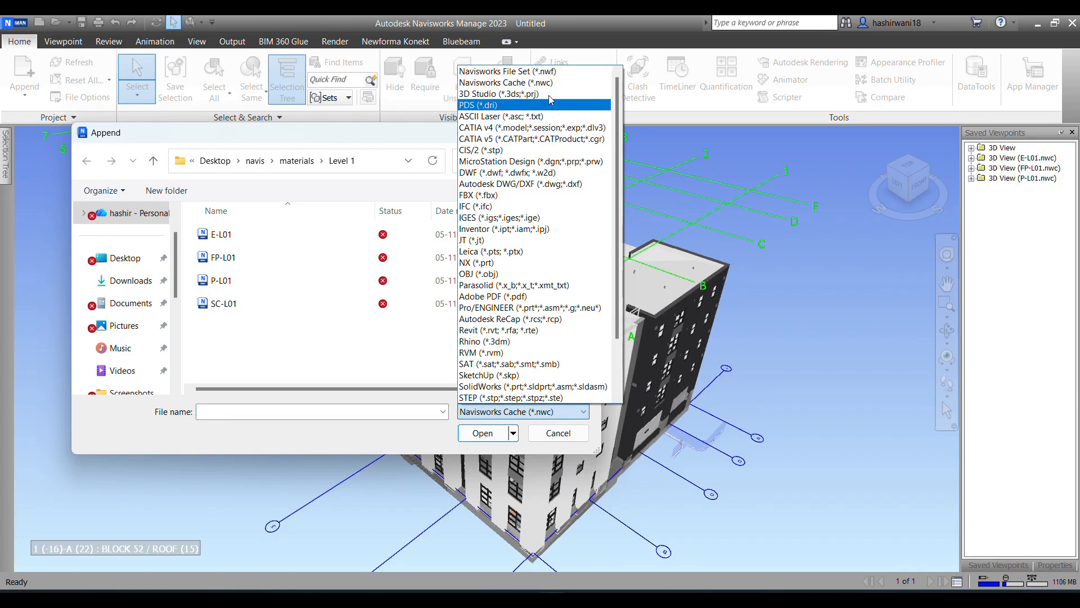
pyautogui.click(557, 72)
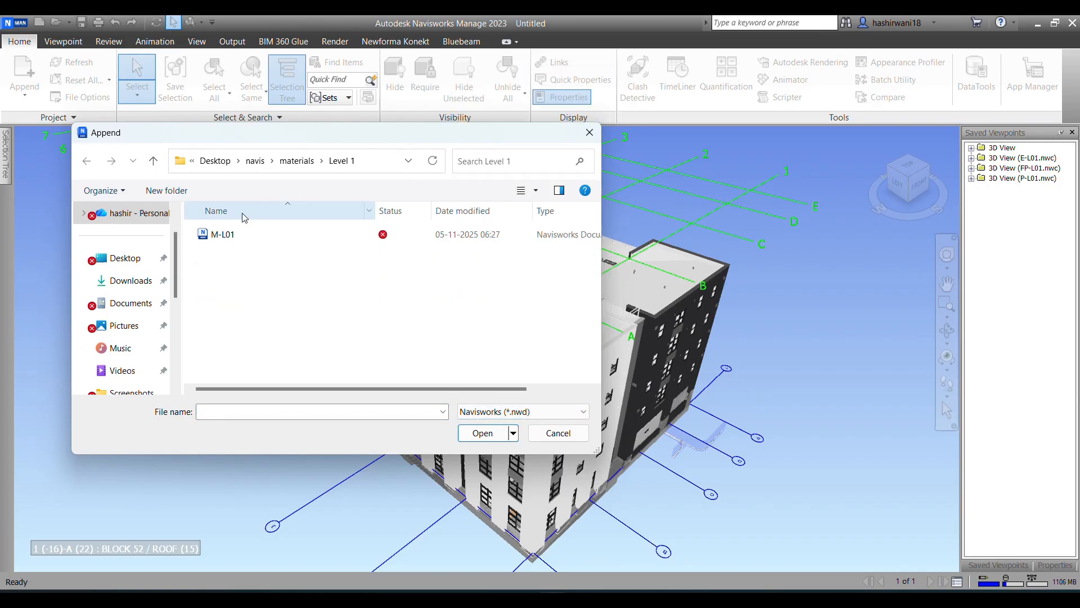
pyautogui.click(217, 235)
pyautogui.click(483, 433)
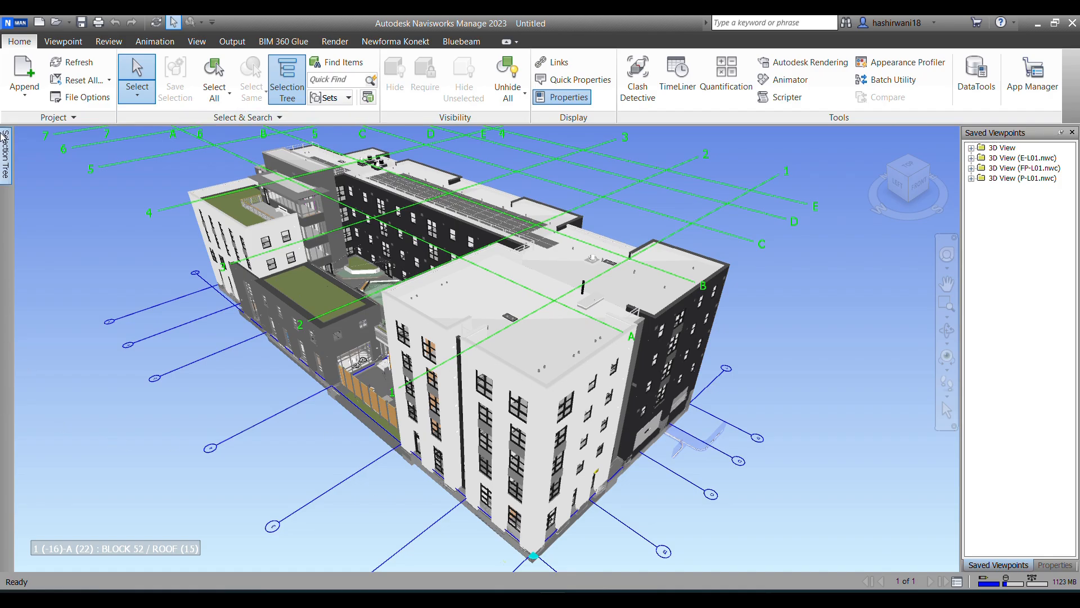
# Step: Review the appended files in the Selection Tree, try selecting the building model, and clear the selection
pyautogui.moveTo(4, 161)
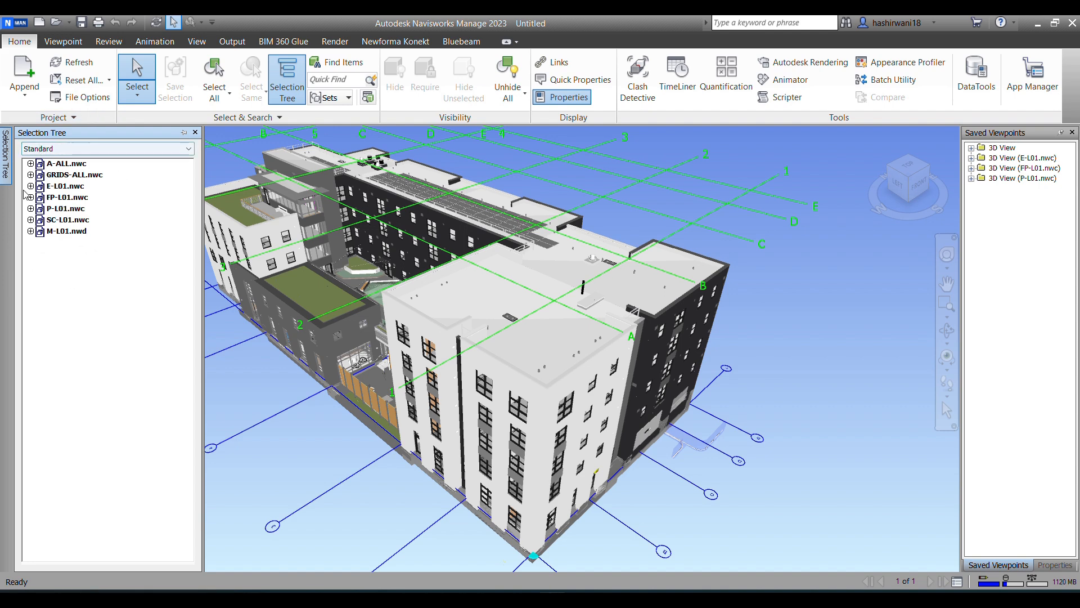
pyautogui.click(360, 423)
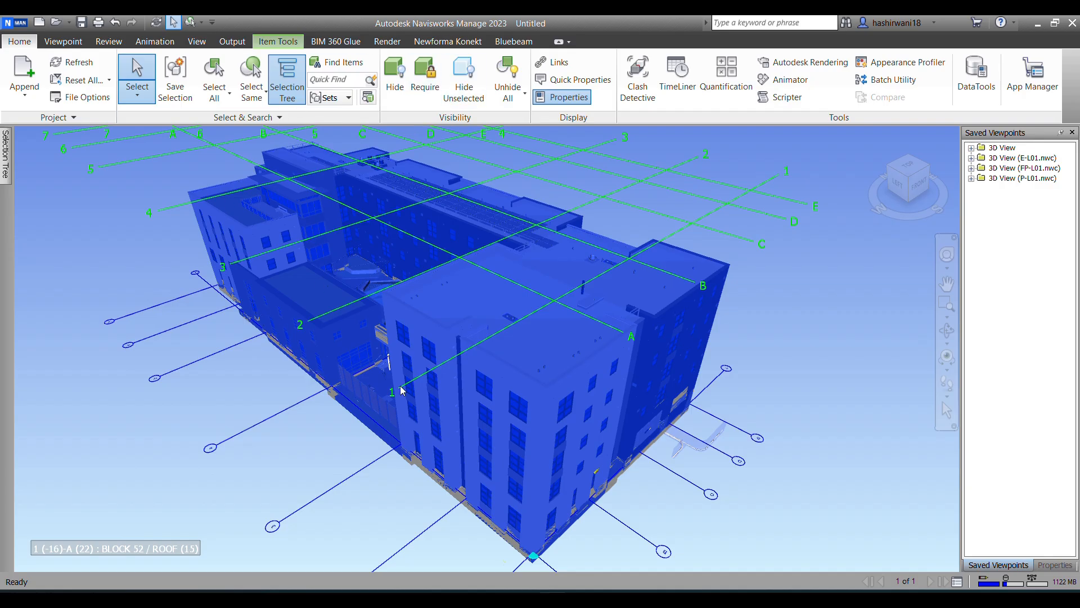
pyautogui.click(785, 338)
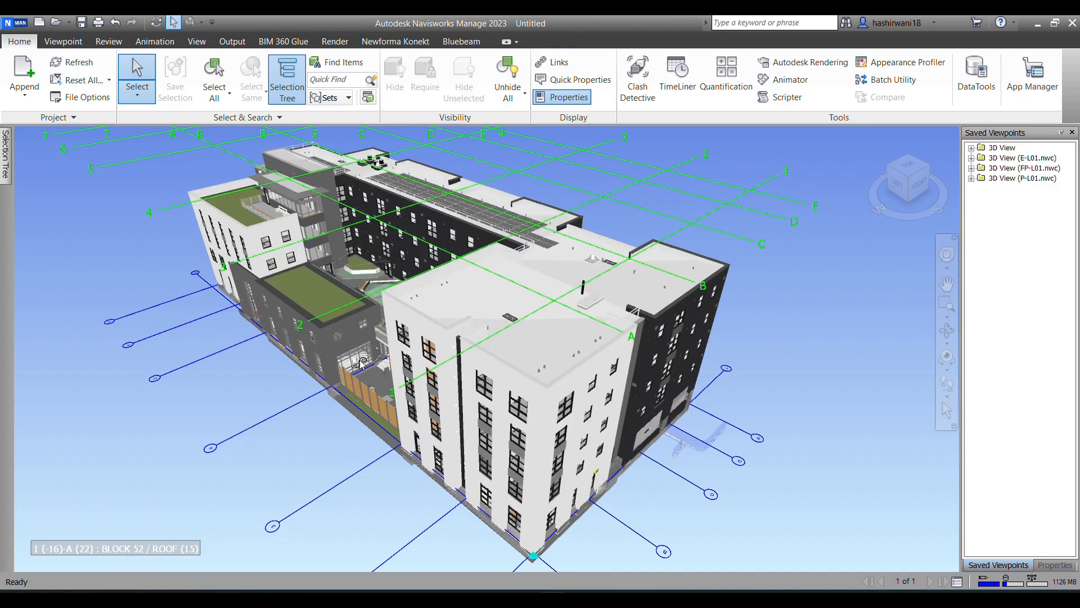
# Step: Examine the federated building from different angles with Pan and Orbit, and look at the Walk and Fly options
pyautogui.keyDown('shift'); pyautogui.moveTo(320, 468); pyautogui.dragTo(360, 484, button='middle'); pyautogui.keyUp('shift')
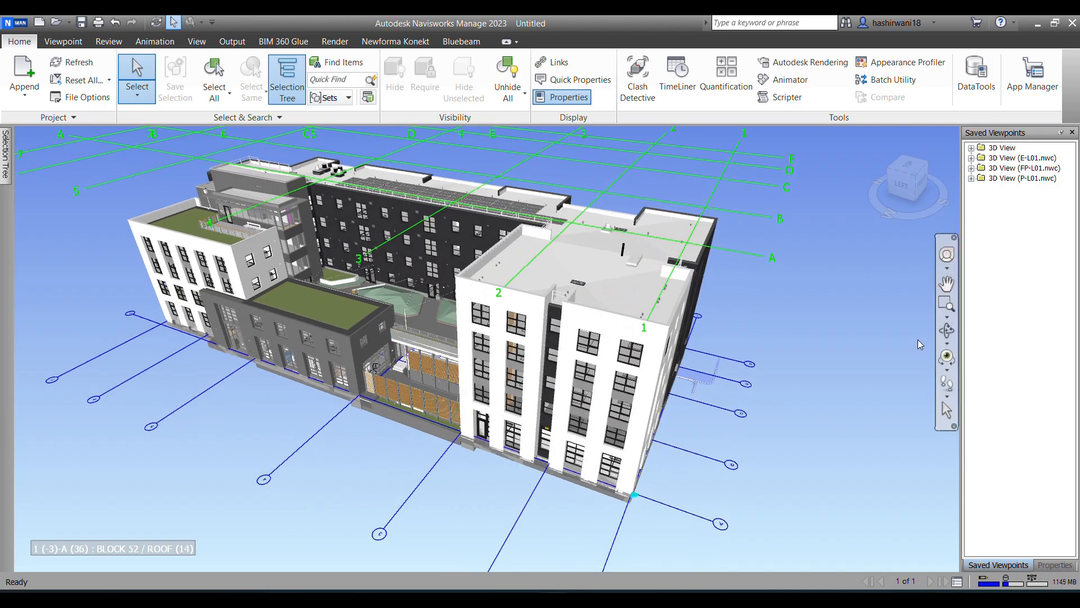
pyautogui.click(946, 285)
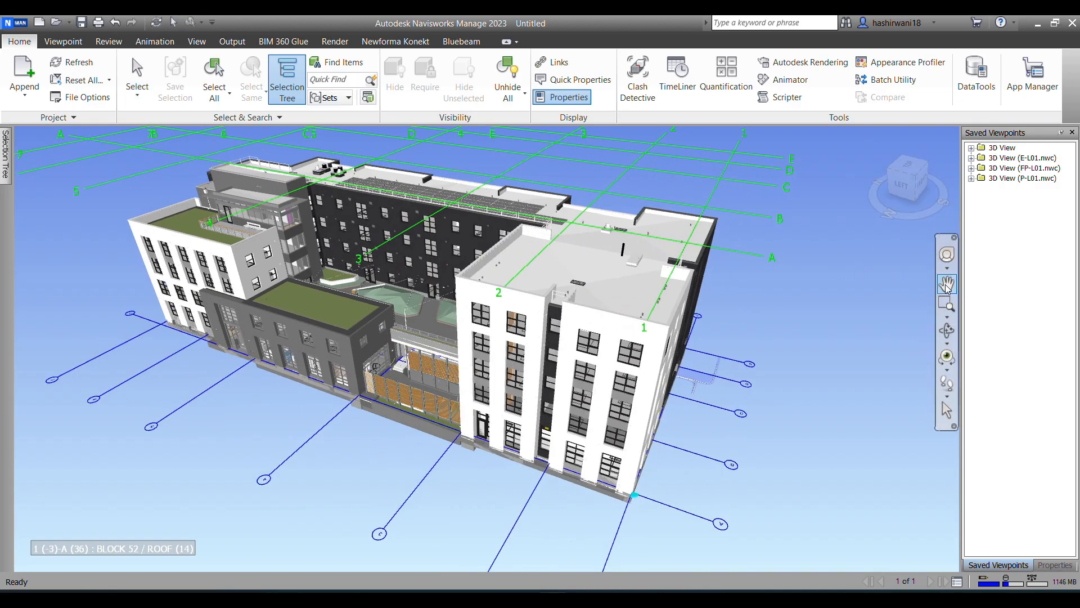
pyautogui.moveTo(375, 252)
pyautogui.mouseDown()
pyautogui.moveTo(326, 265)
pyautogui.moveTo(514, 227)
pyautogui.moveTo(373, 256)
pyautogui.moveTo(536, 244)
pyautogui.moveTo(330, 218)
pyautogui.moveTo(393, 231)
pyautogui.moveTo(383, 240)
pyautogui.mouseUp()
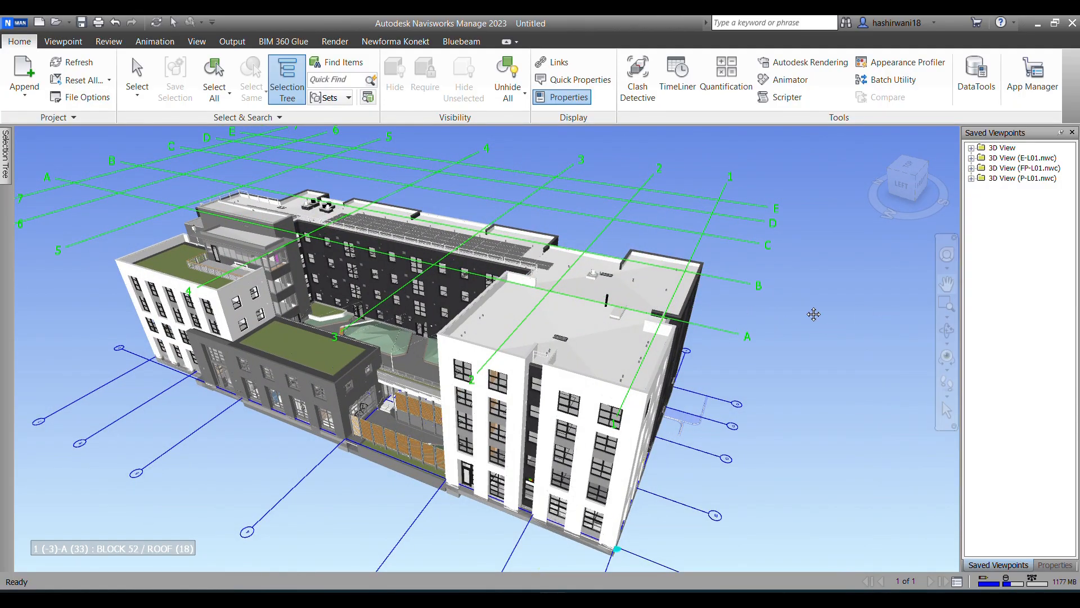
pyautogui.moveTo(817, 314); pyautogui.dragTo(802, 329)
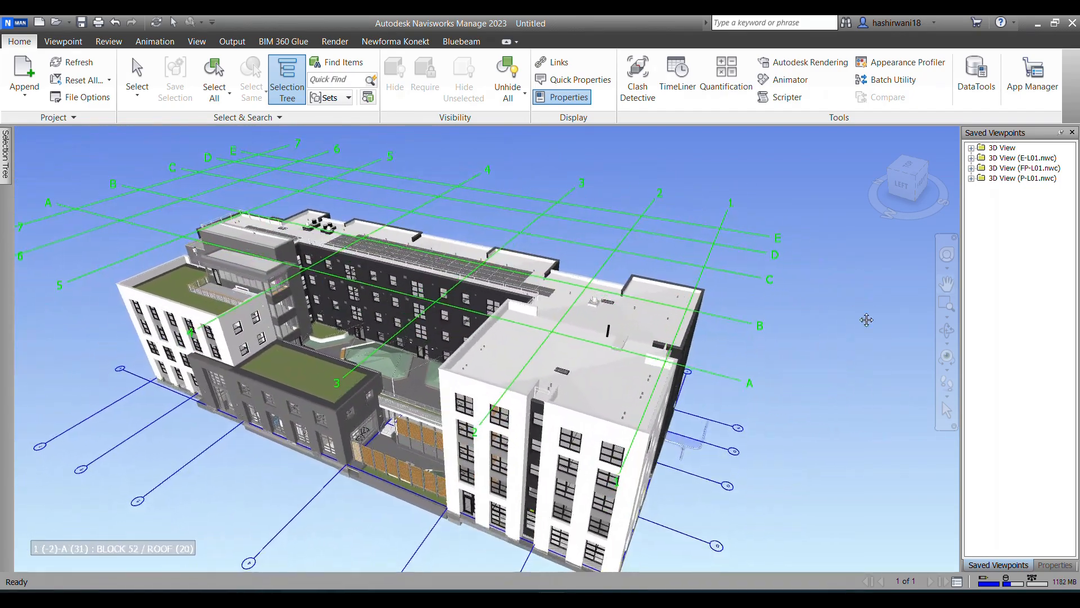
pyautogui.click(948, 331)
pyautogui.moveTo(403, 319)
pyautogui.mouseDown()
pyautogui.moveTo(383, 315)
pyautogui.moveTo(354, 281)
pyautogui.moveTo(327, 360)
pyautogui.moveTo(293, 318)
pyautogui.moveTo(412, 280)
pyautogui.moveTo(391, 288)
pyautogui.moveTo(394, 264)
pyautogui.moveTo(389, 315)
pyautogui.moveTo(384, 307)
pyautogui.moveTo(396, 319)
pyautogui.mouseUp()
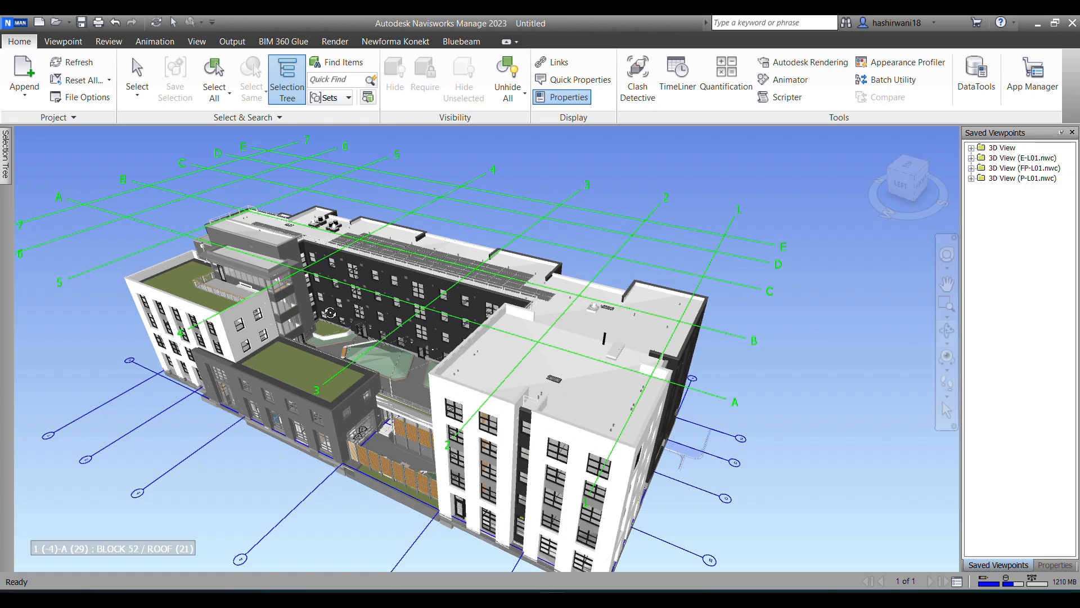
pyautogui.moveTo(463, 318); pyautogui.dragTo(485, 305)
pyautogui.moveTo(488, 306); pyautogui.dragTo(540, 310, button='middle')
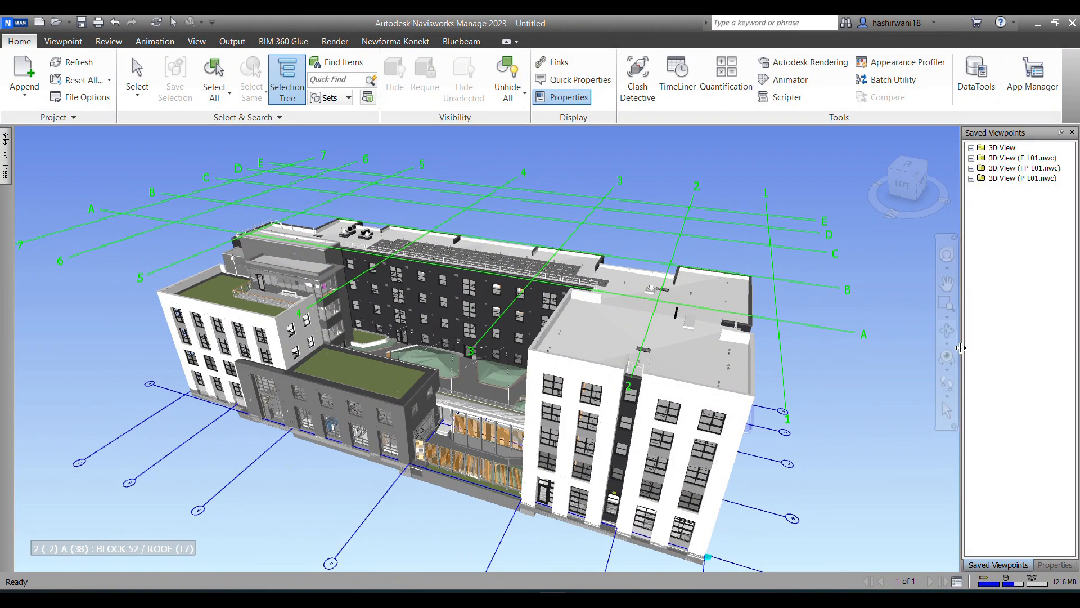
pyautogui.click(951, 397)
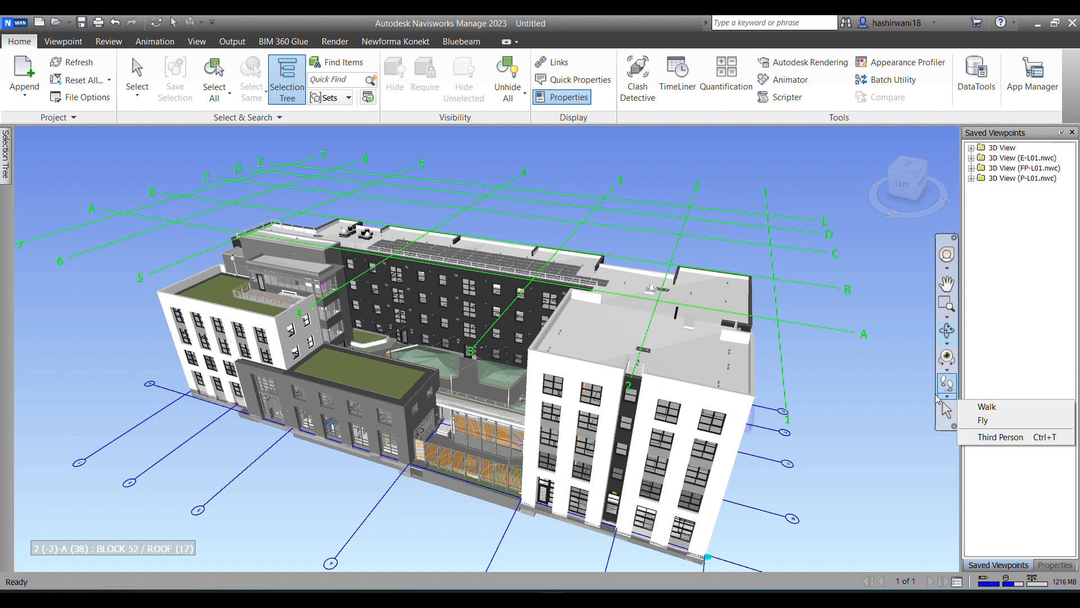
pyautogui.click(854, 341)
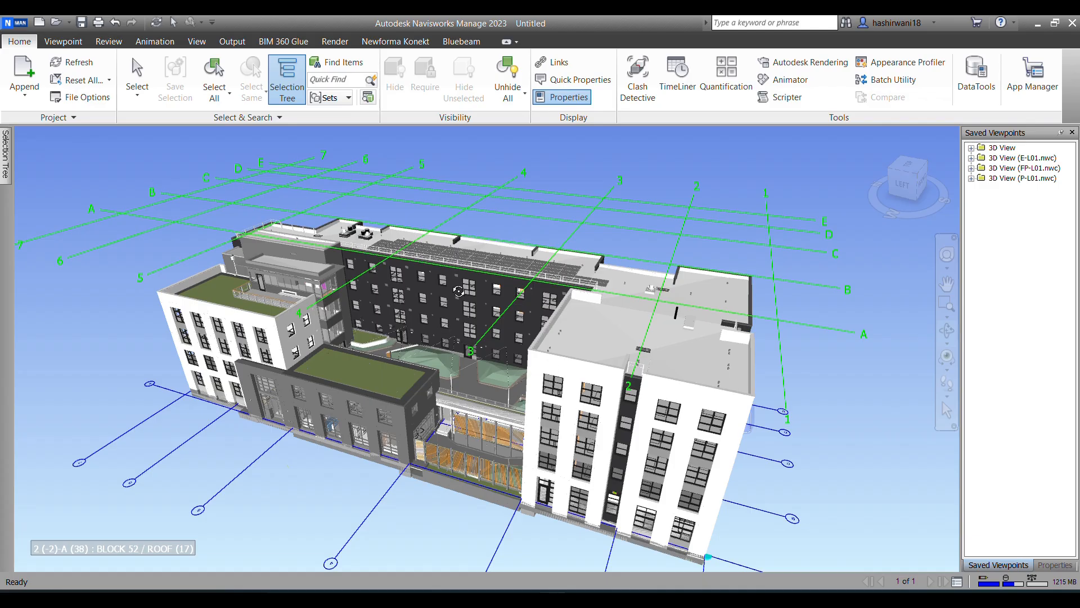
# Step: Enable sectioning for the current viewpoint, keeping Plane 1 as the current section plane
pyautogui.click(59, 44)
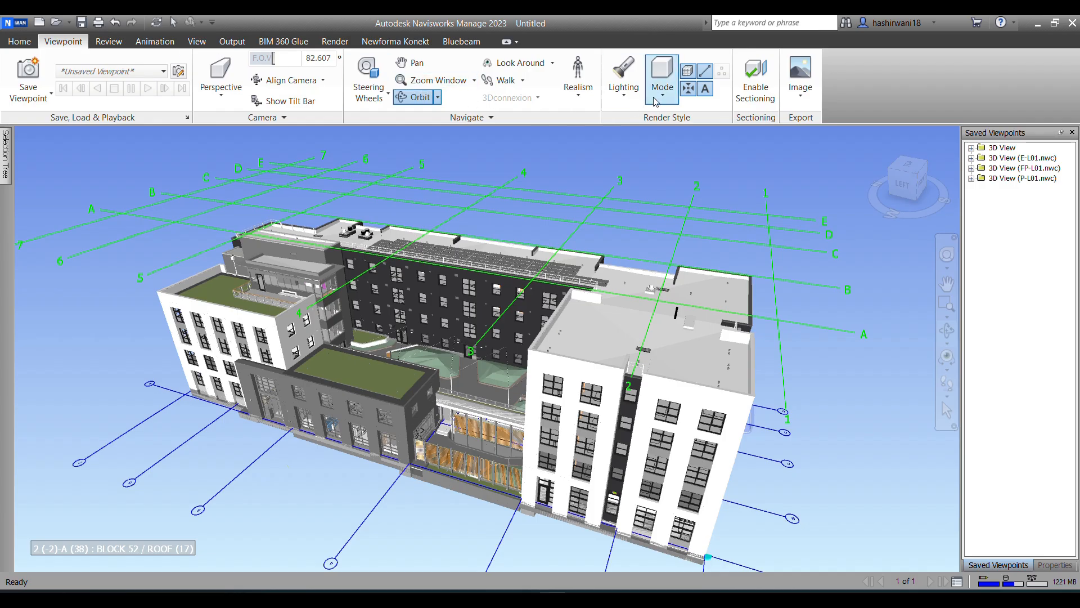
pyautogui.click(750, 84)
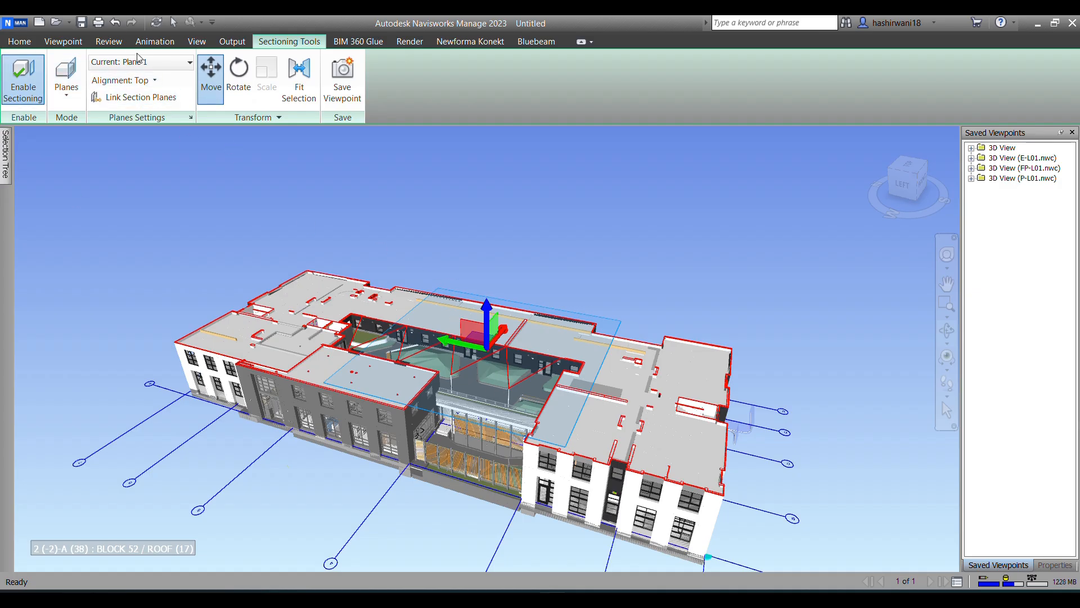
pyautogui.click(190, 64)
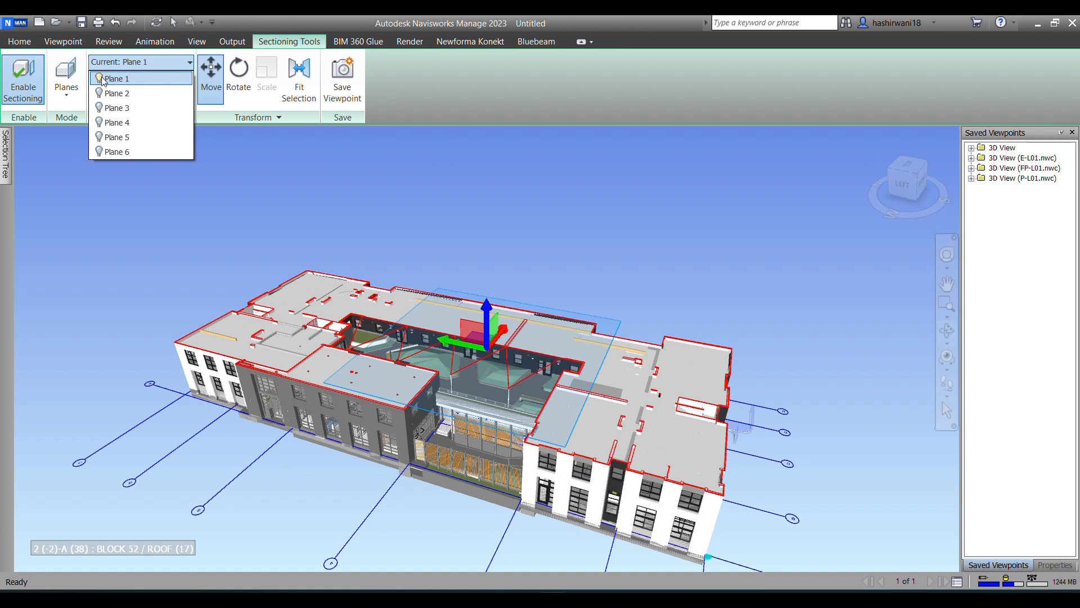
pyautogui.click(160, 64)
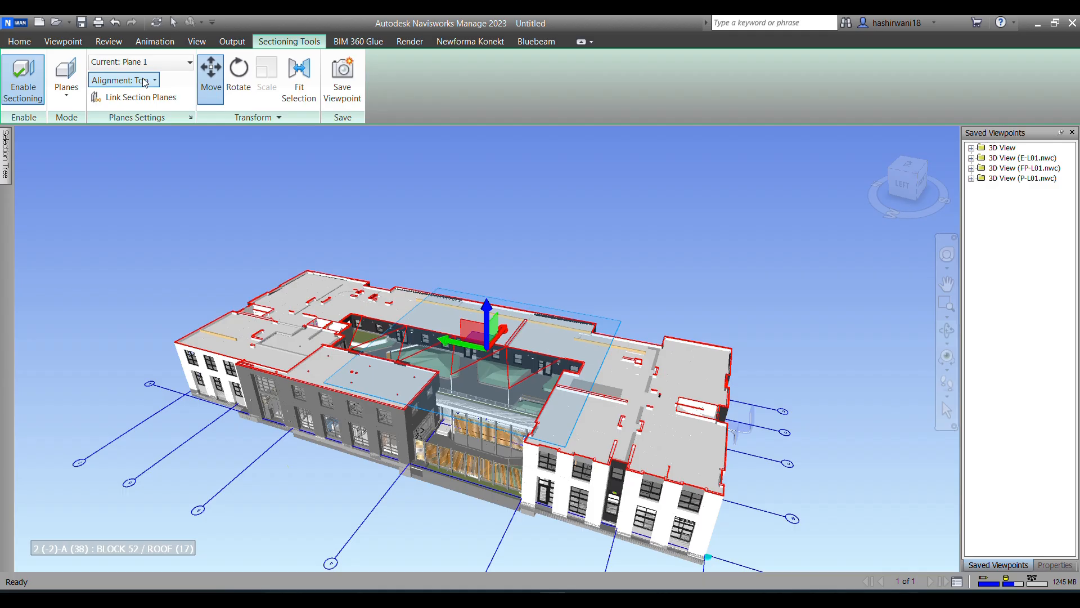
# Step: Try Bottom alignment for Plane 1 and lower the plane to the base of the building
pyautogui.click(150, 82)
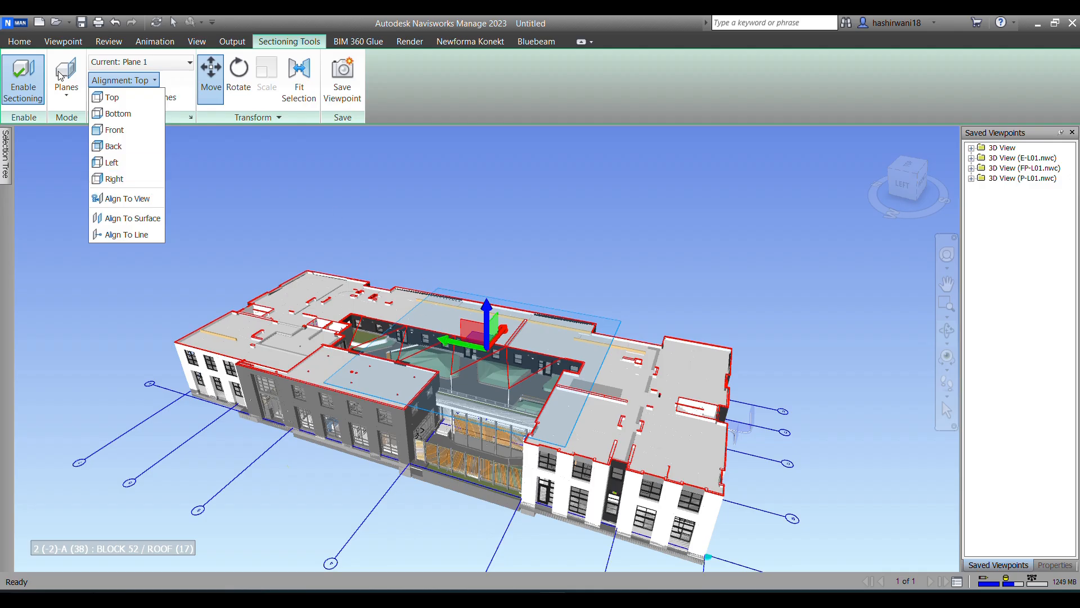
pyautogui.click(113, 113)
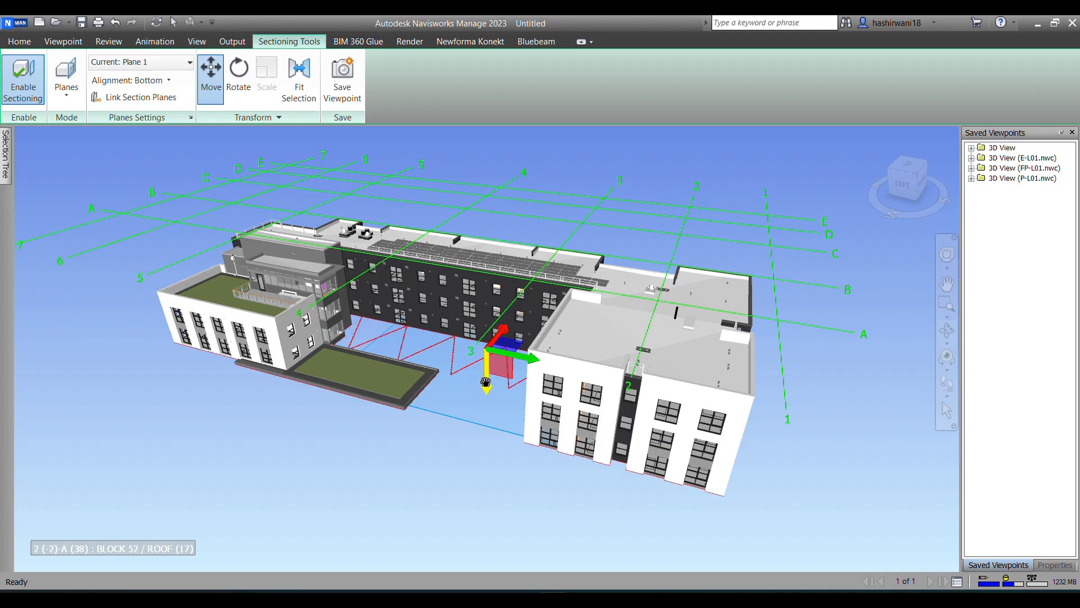
pyautogui.moveTo(485, 379); pyautogui.dragTo(465, 433)
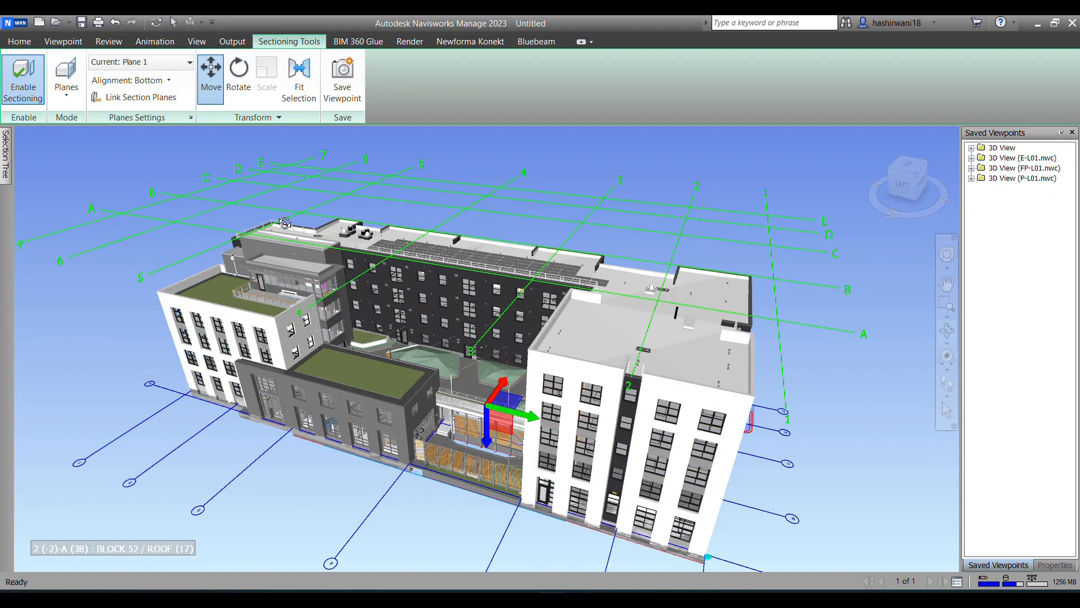
# Step: Align Plane 1 to Top and move it down to the Level 1 ceiling to expose the building services
pyautogui.click(161, 82)
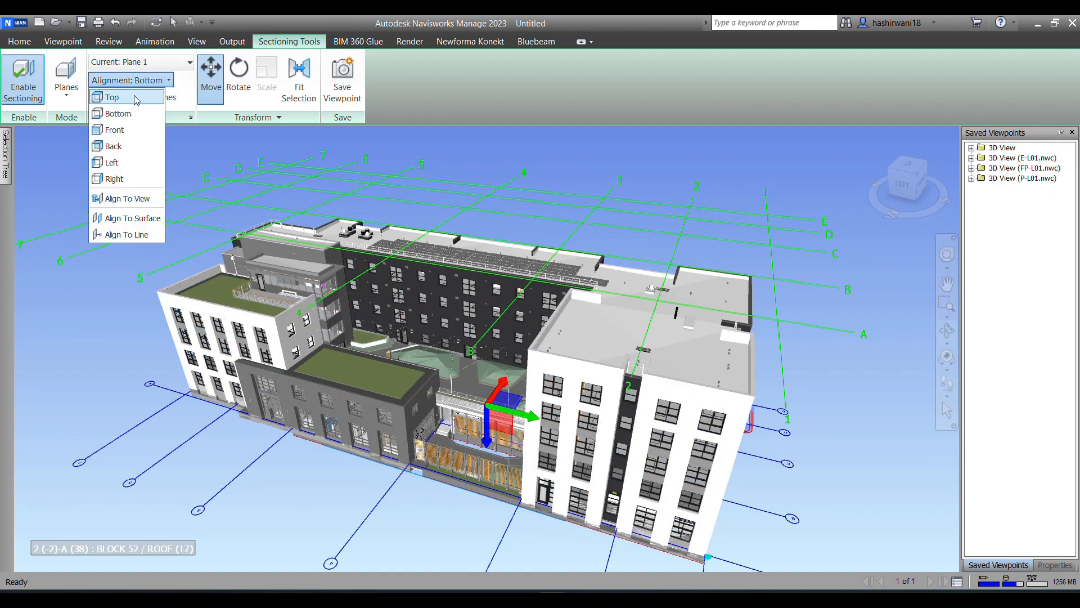
pyautogui.click(137, 96)
pyautogui.moveTo(487, 367); pyautogui.dragTo(511, 316)
pyautogui.scroll(8, 512, 316)
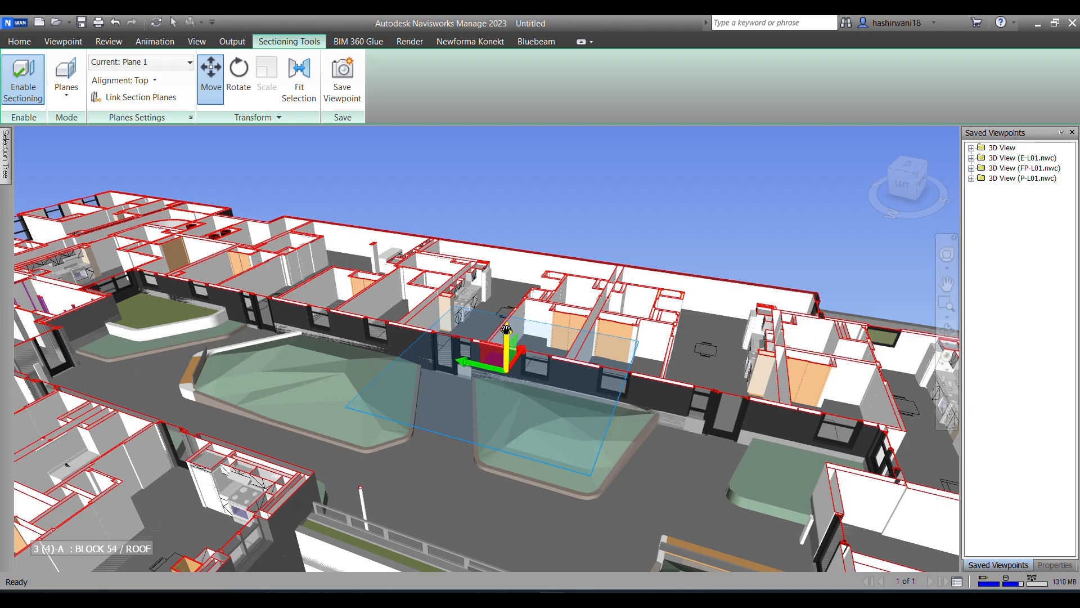
pyautogui.moveTo(507, 329); pyautogui.dragTo(515, 395)
pyautogui.moveTo(331, 396); pyautogui.dragTo(433, 355, button='middle')
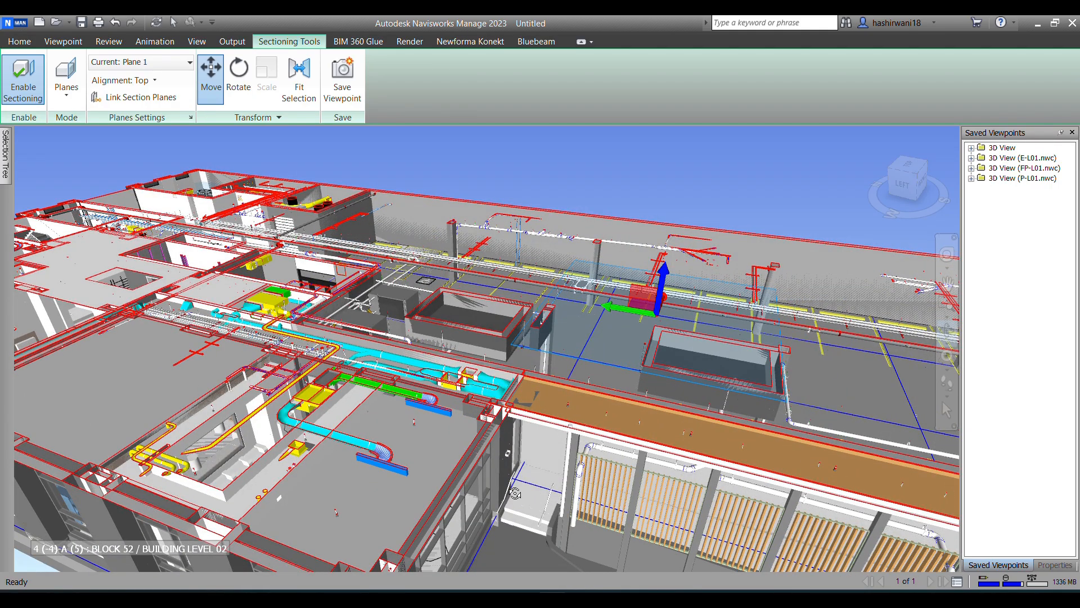
# Step: Hide the section plane's move gizmo and inspect the cut Level 1 services across the building
pyautogui.click(215, 78)
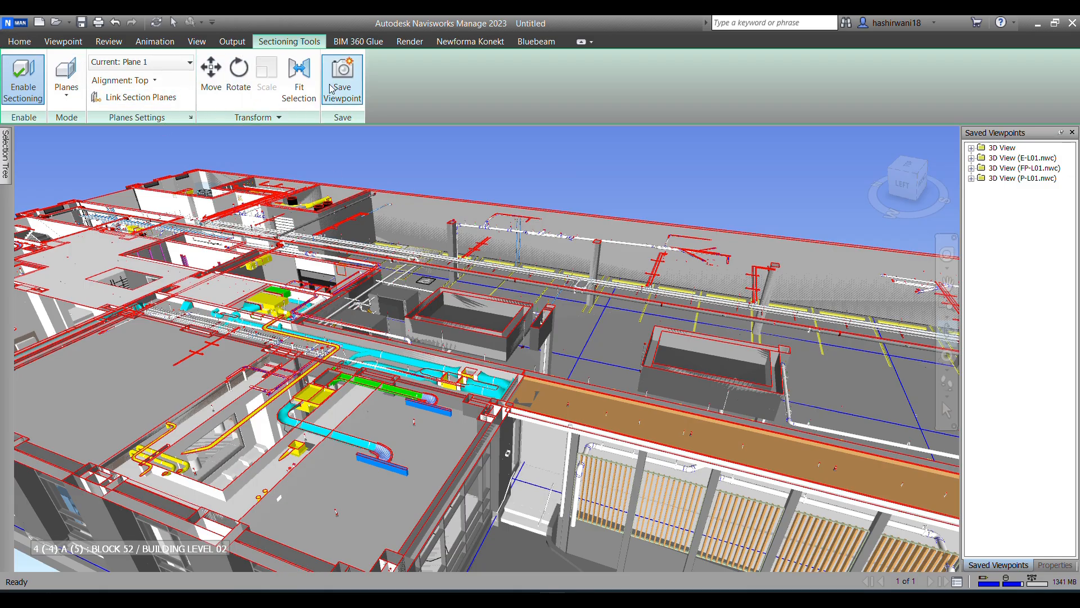
pyautogui.moveTo(500, 316); pyautogui.dragTo(557, 416)
pyautogui.moveTo(623, 349); pyautogui.dragTo(558, 388)
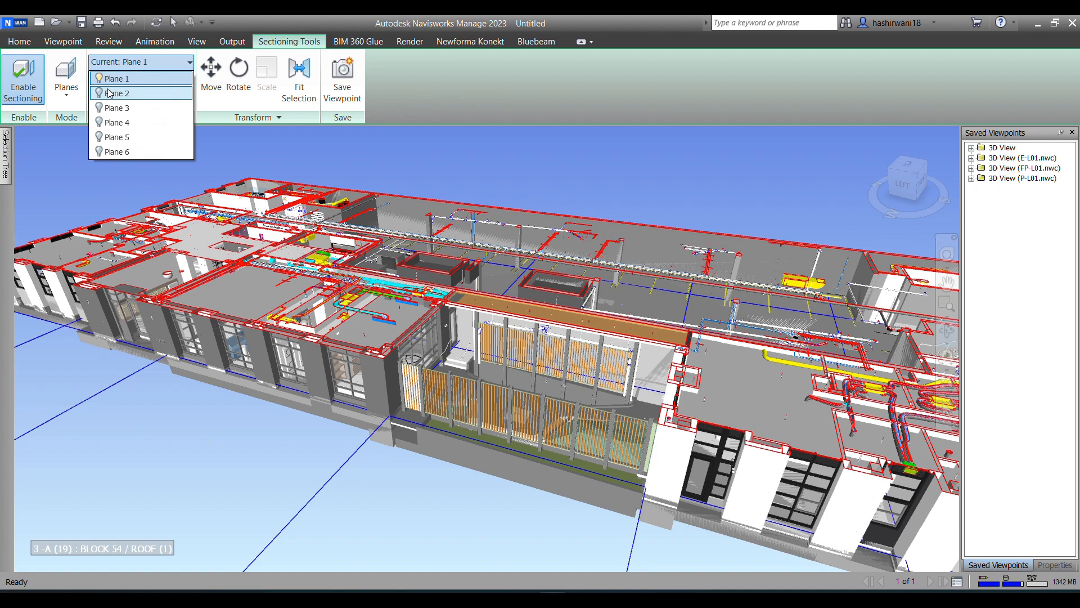
# Step: Enable Plane 2 in addition to Plane 1, make it current, and set its alignment to Bottom
pyautogui.click(101, 93)
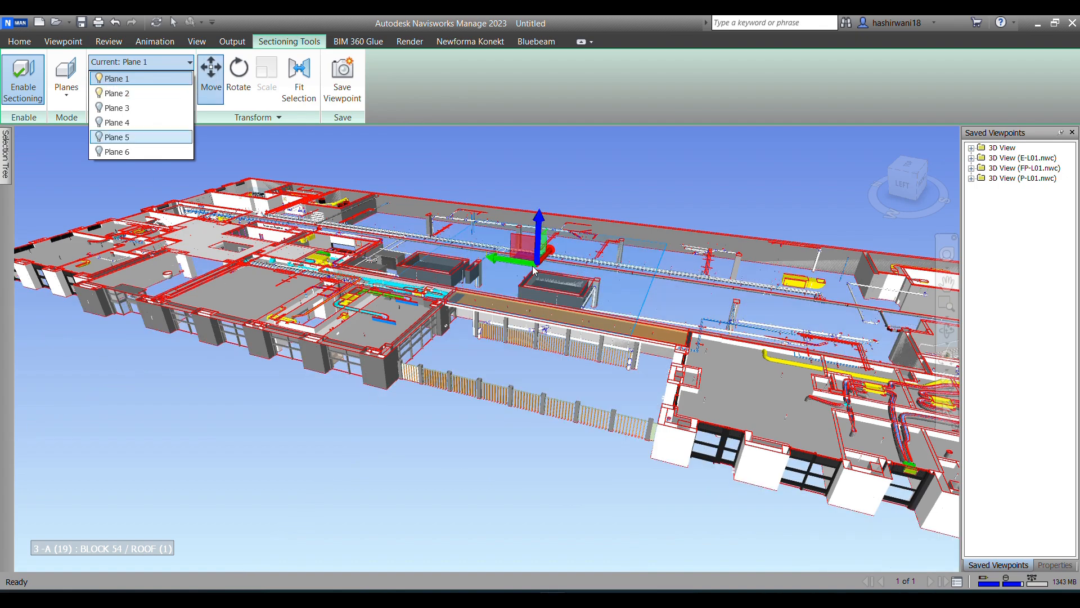
pyautogui.click(163, 80)
pyautogui.click(140, 80)
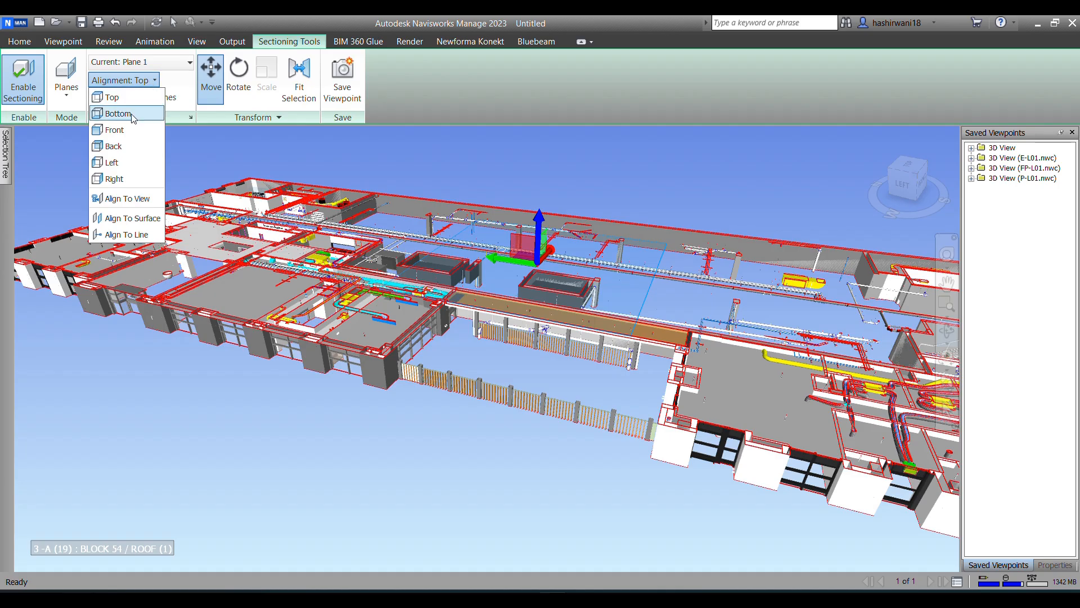
pyautogui.click(172, 65)
pyautogui.click(173, 91)
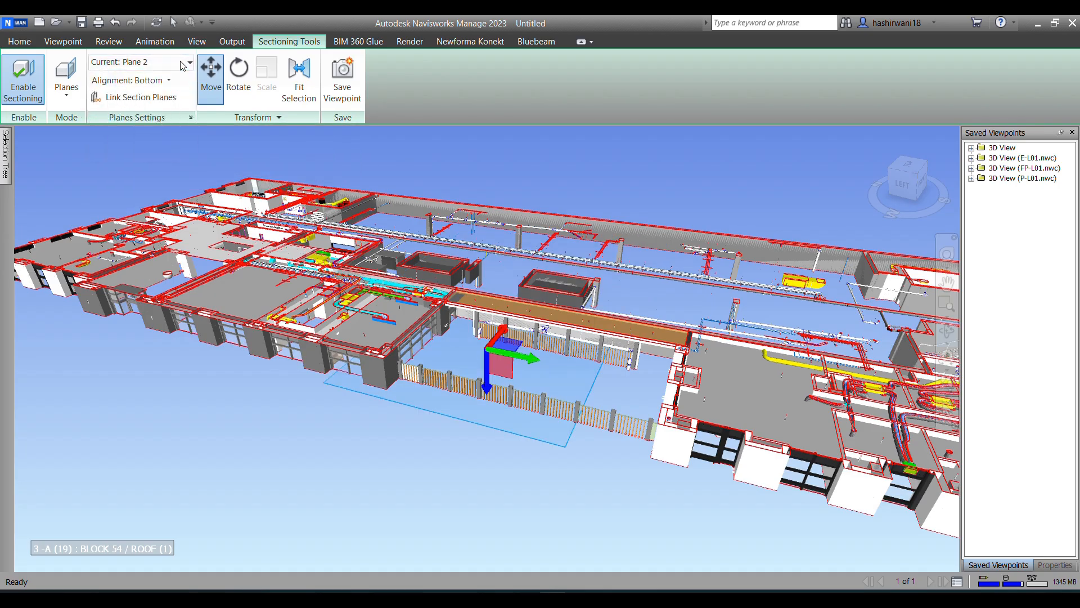
pyautogui.click(144, 82)
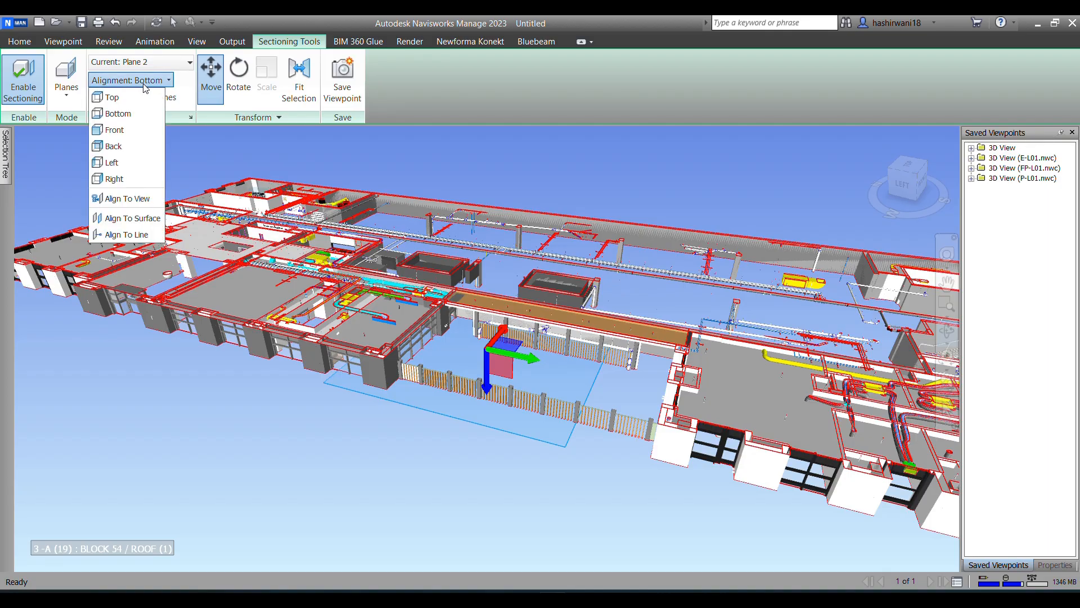
pyautogui.click(125, 116)
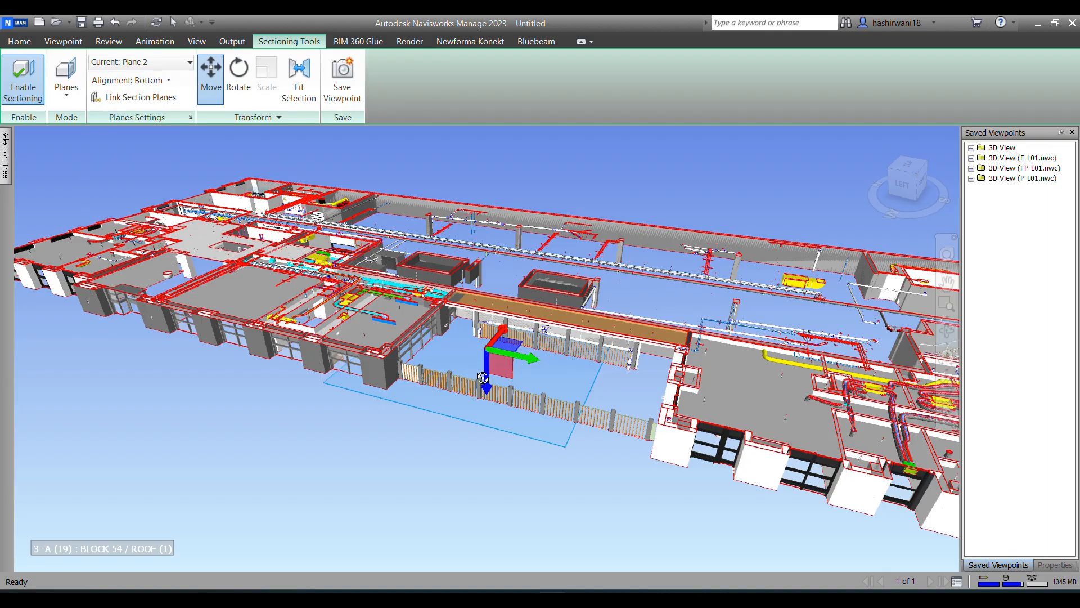
# Step: Lower Plane 2 to the base of the building, then disable Plane 2 while leaving Plane 1 active
pyautogui.moveTo(487, 377); pyautogui.dragTo(495, 404)
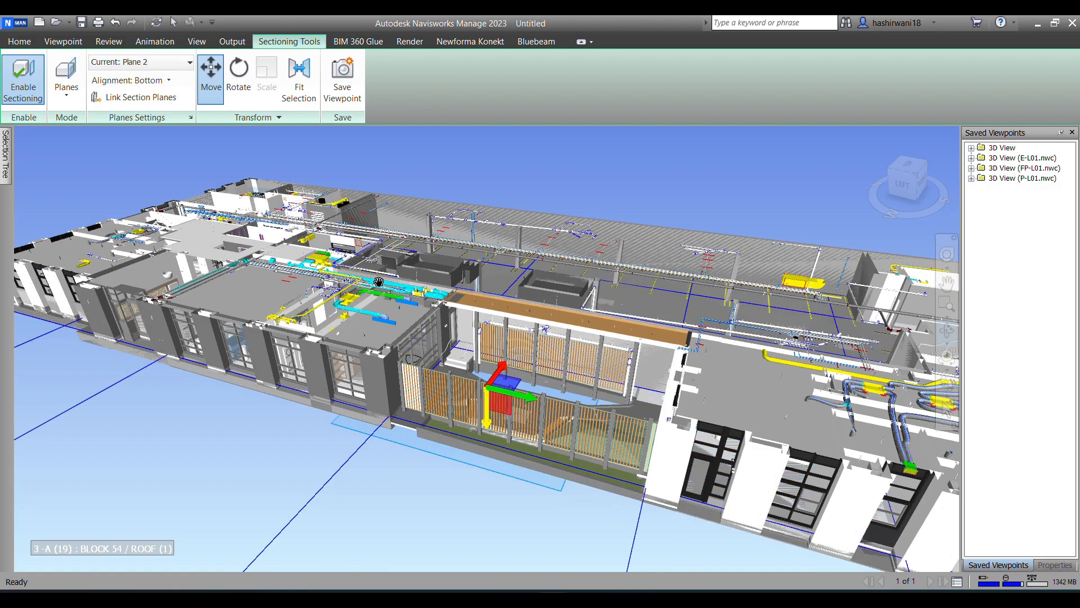
pyautogui.click(189, 61)
pyautogui.click(128, 93)
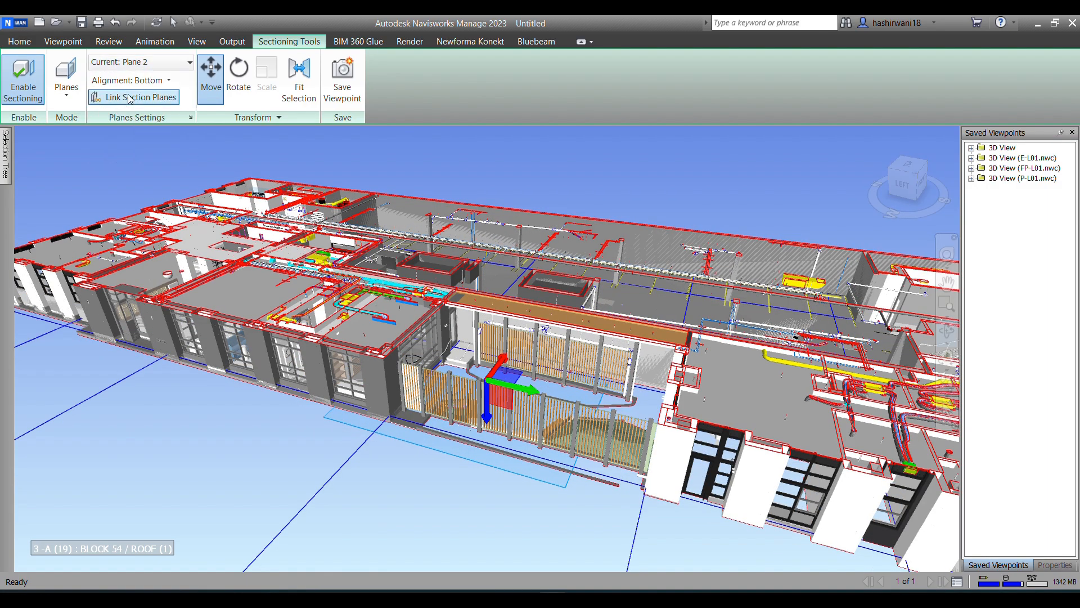
pyautogui.click(190, 62)
pyautogui.click(99, 93)
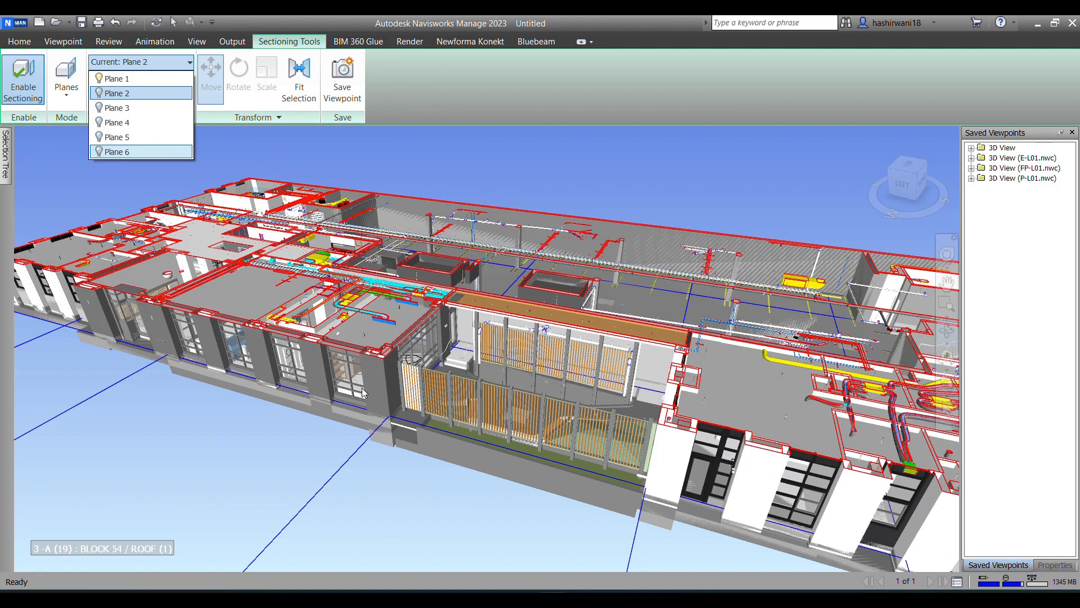
pyautogui.click(774, 187)
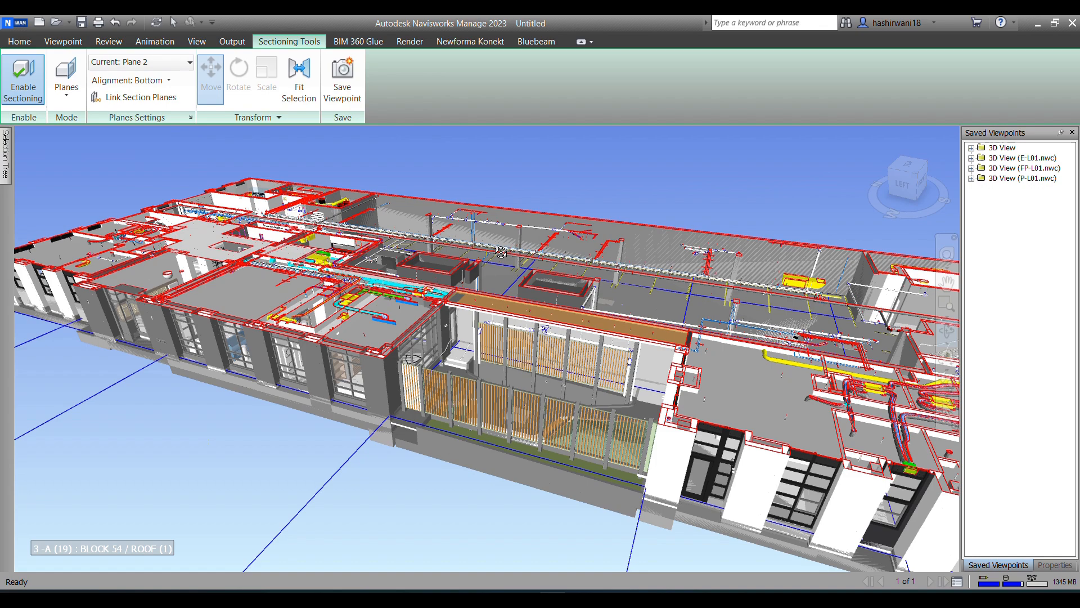
# Step: Make Plane 1 current and raise it slightly so the overhead pipes and hangers on Level 1 are no longer cut
pyautogui.scroll(-1, 498, 266)
pyautogui.moveTo(847, 403); pyautogui.dragTo(583, 383)
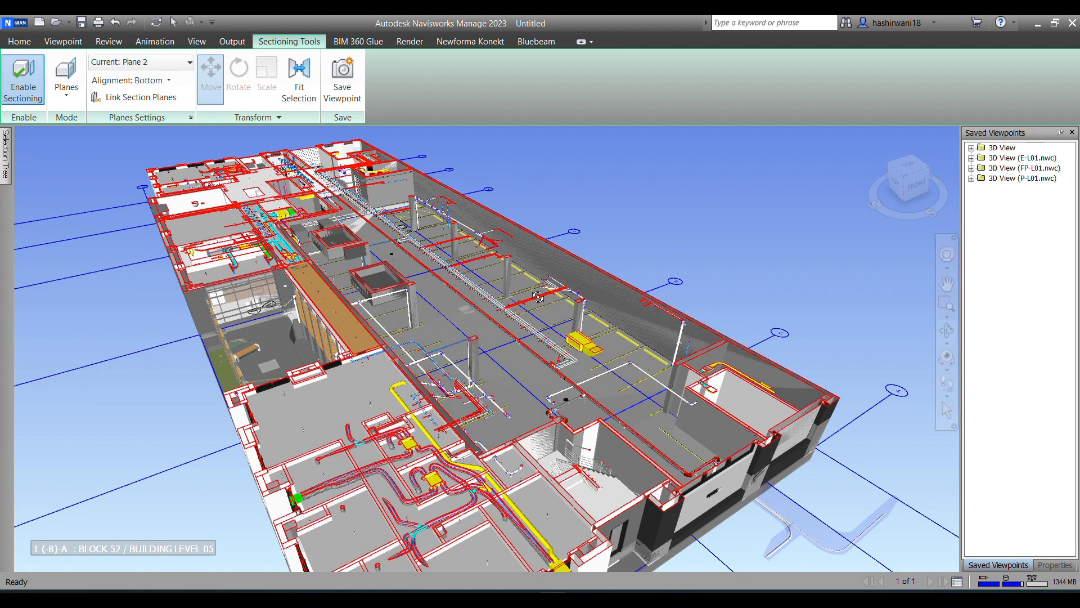
pyautogui.scroll(10, 495, 346)
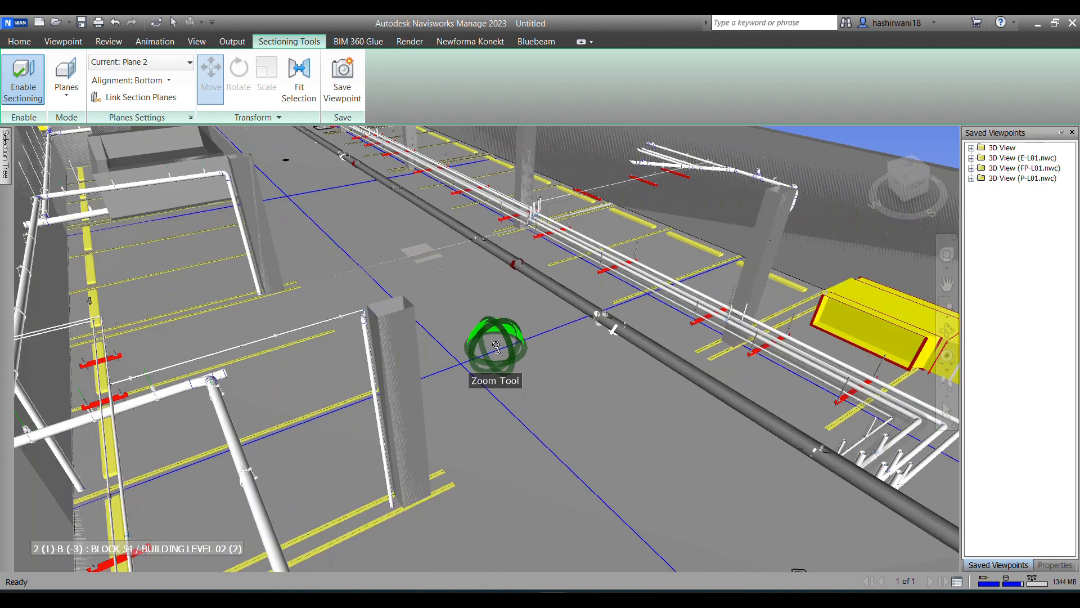
pyautogui.moveTo(629, 444)
pyautogui.keyDown('shift'); pyautogui.mouseDown(button='middle')
pyautogui.moveTo(568, 406)
pyautogui.moveTo(513, 410)
pyautogui.moveTo(490, 363)
pyautogui.mouseUp(button='middle'); pyautogui.keyUp('shift')
pyautogui.moveTo(483, 283); pyautogui.dragTo(477, 326, button='middle')
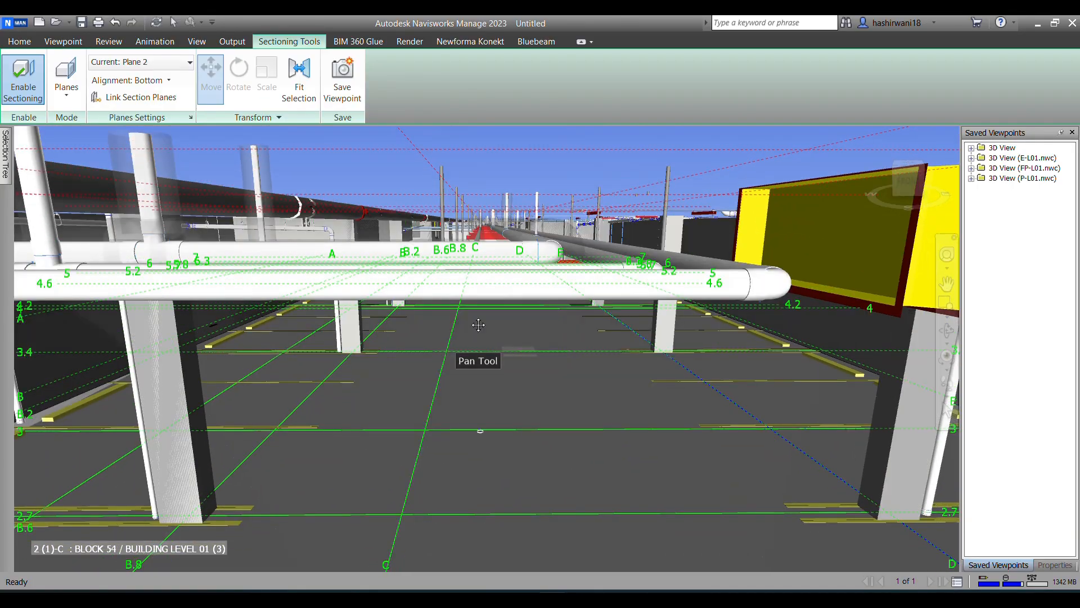
pyautogui.click(178, 66)
pyautogui.click(143, 78)
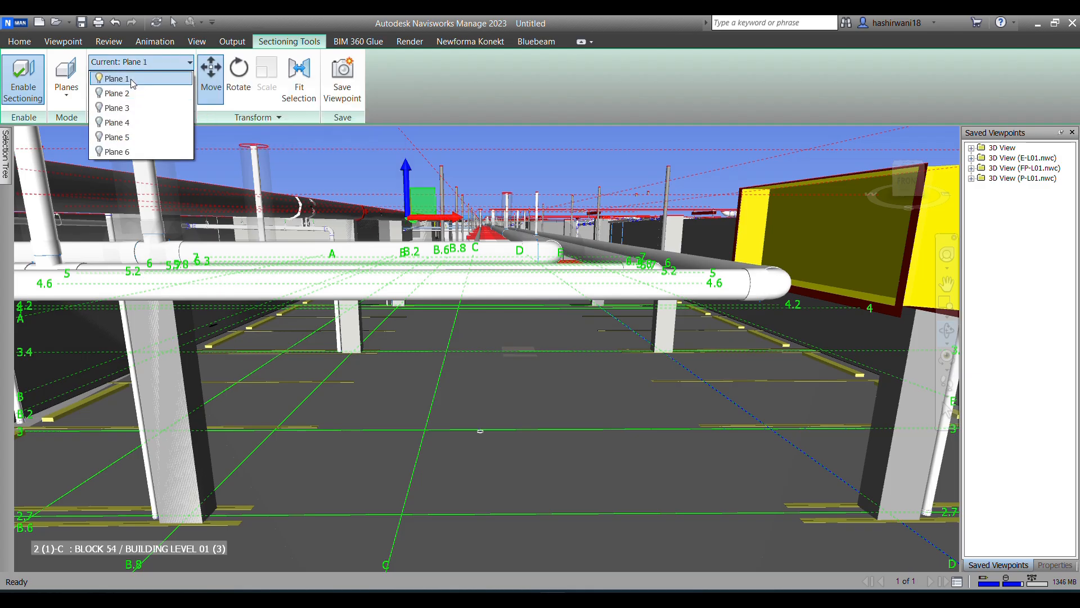
pyautogui.click(406, 168)
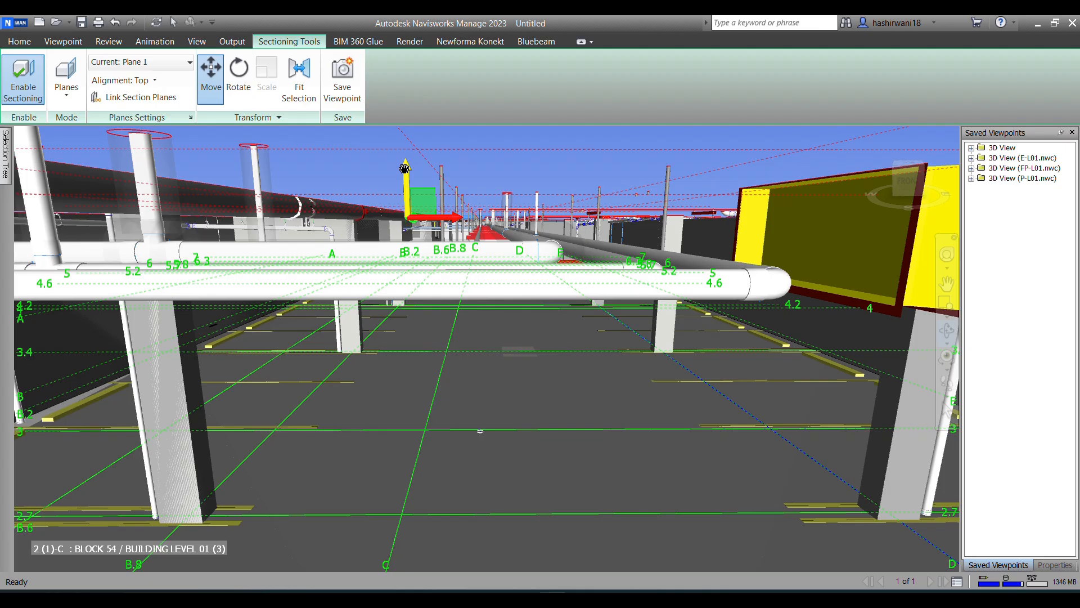
pyautogui.moveTo(405, 168); pyautogui.dragTo(407, 156)
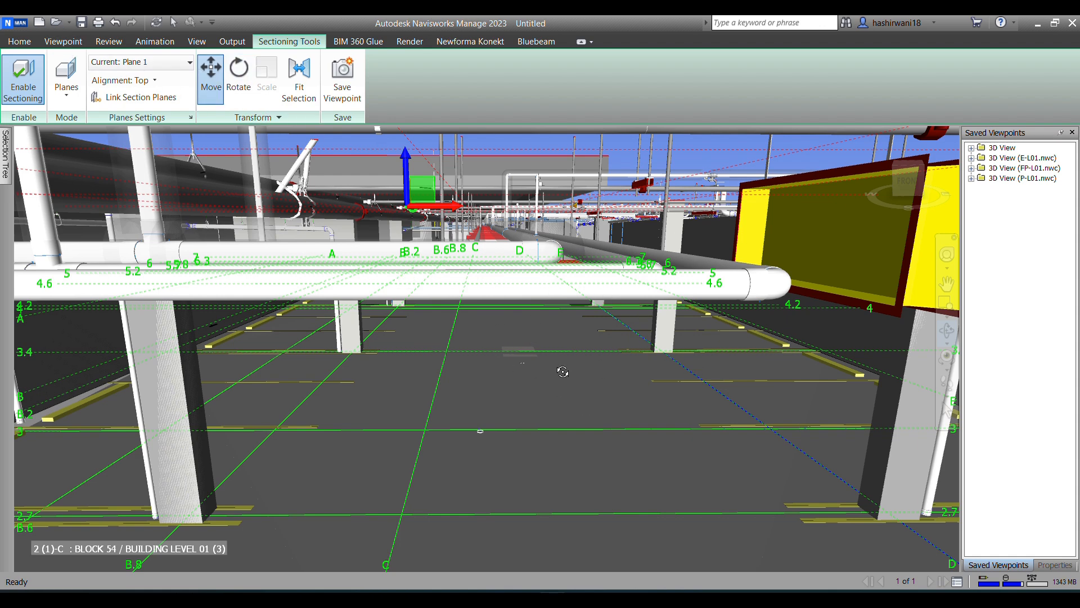
# Step: Walk through the Level 1 parking area and examine the overhead pipes between the columns
pyautogui.click(20, 42)
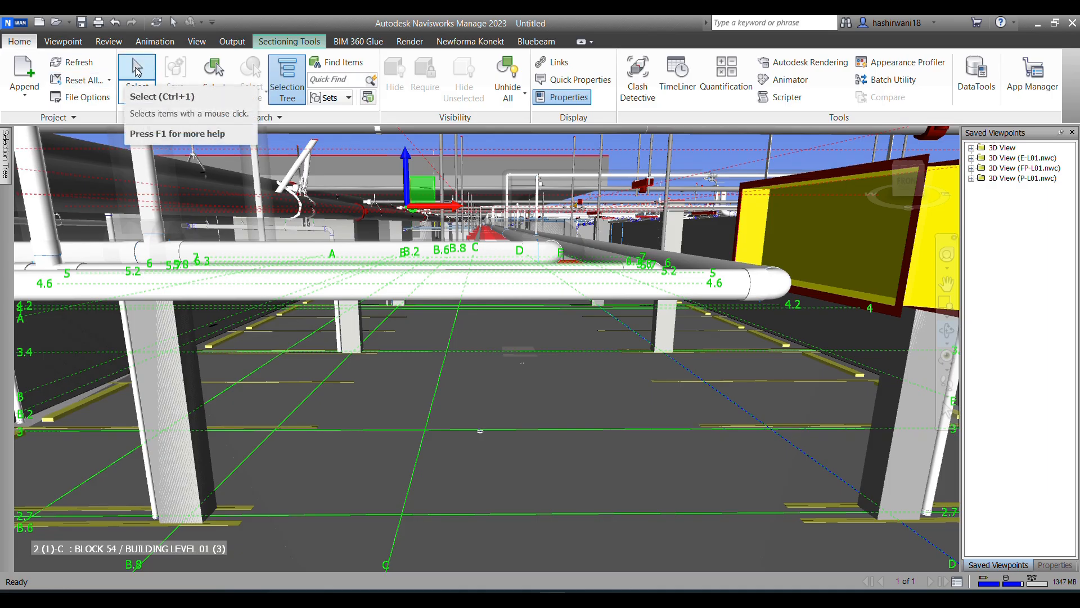
pyautogui.click(137, 69)
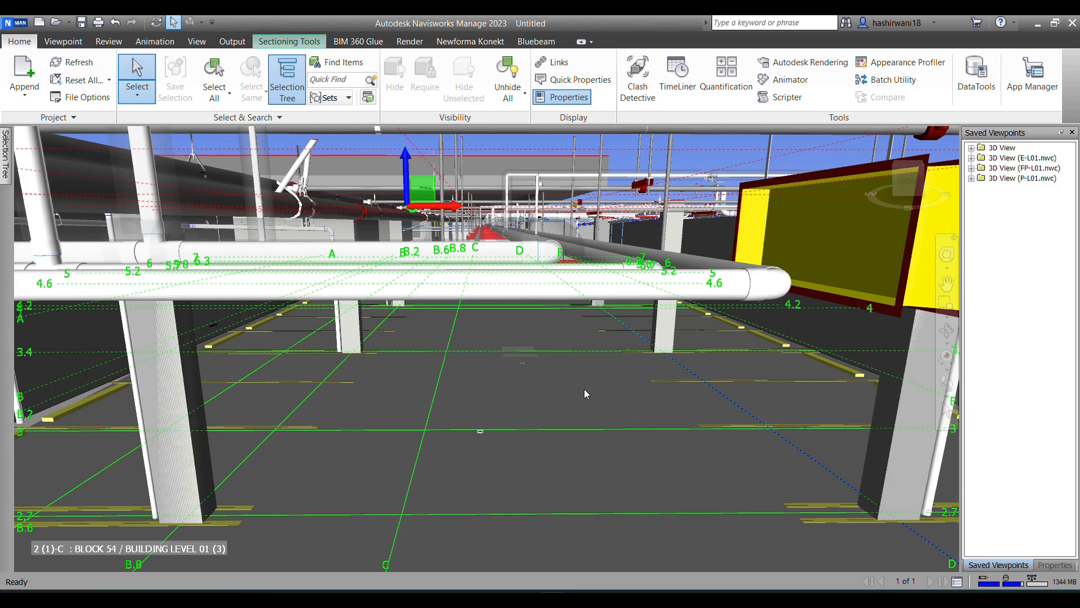
pyautogui.scroll(-5, 584, 390)
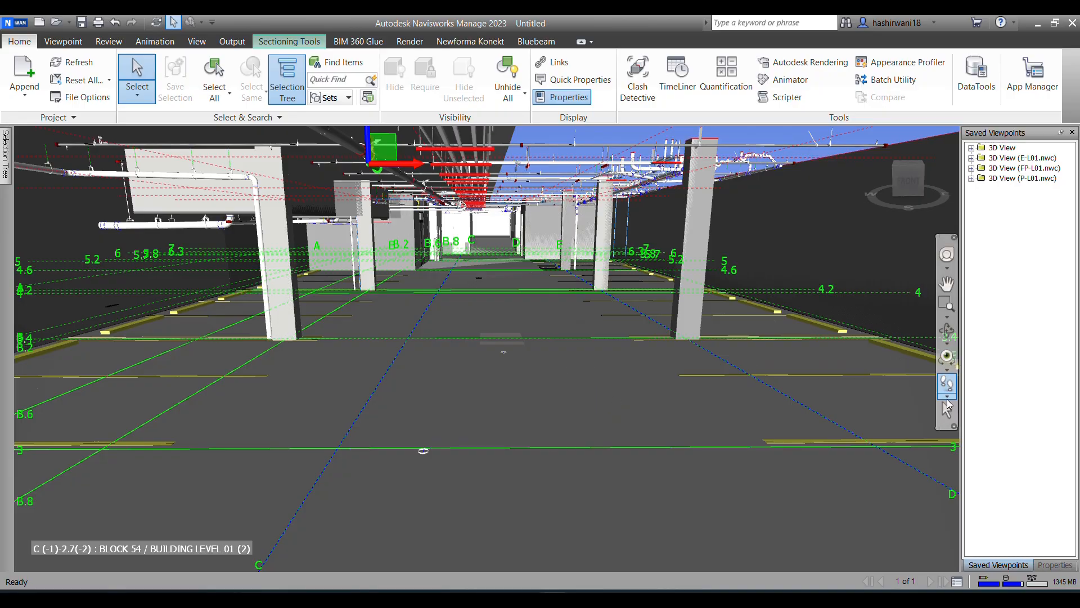
pyautogui.click(948, 397)
pyautogui.click(975, 406)
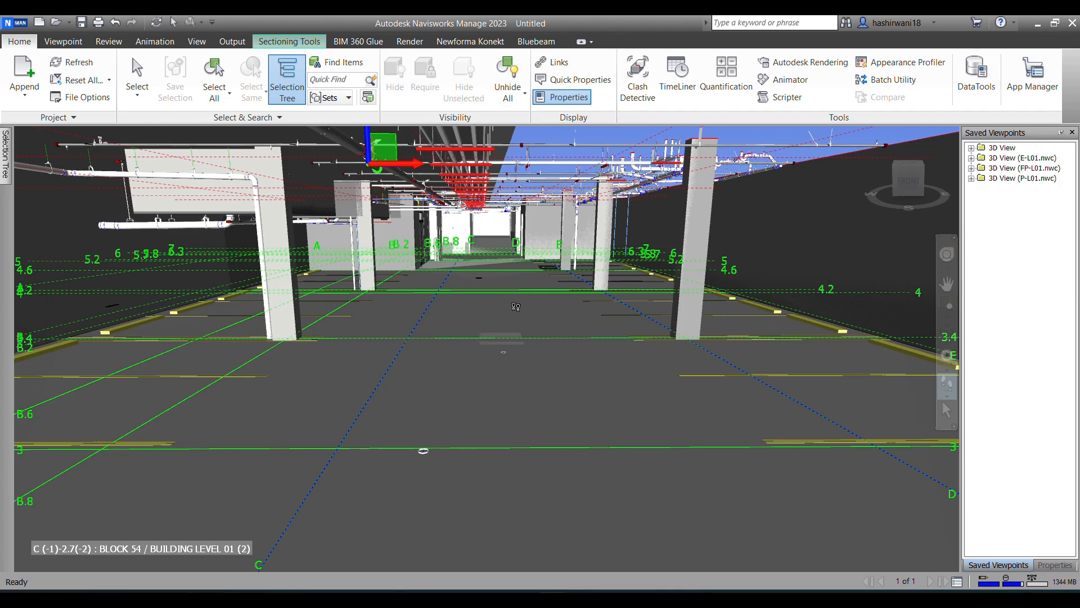
pyautogui.moveTo(504, 382); pyautogui.dragTo(527, 324)
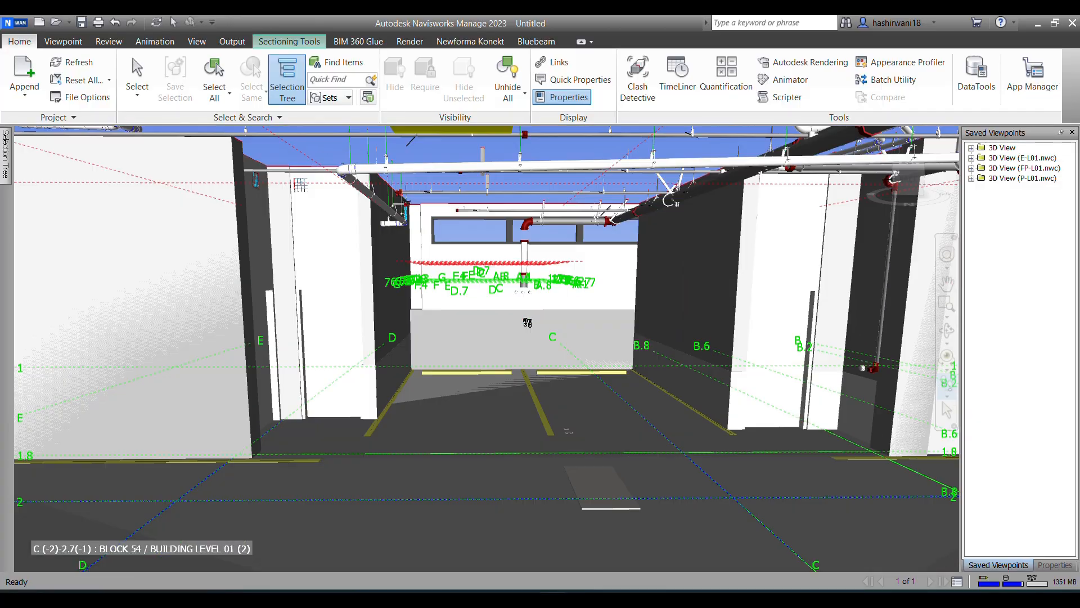
pyautogui.moveTo(773, 307); pyautogui.dragTo(633, 341)
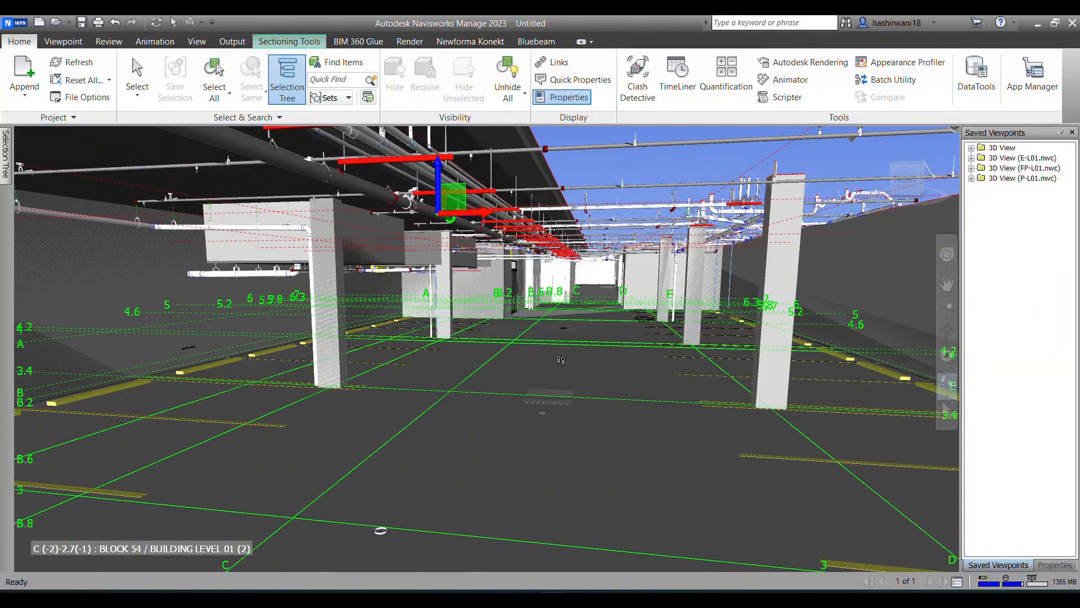
# Step: Fly along the Level 1 ceiling services and into the interior seating area
pyautogui.click(950, 400)
pyautogui.click(989, 421)
pyautogui.moveTo(614, 357); pyautogui.dragTo(654, 381)
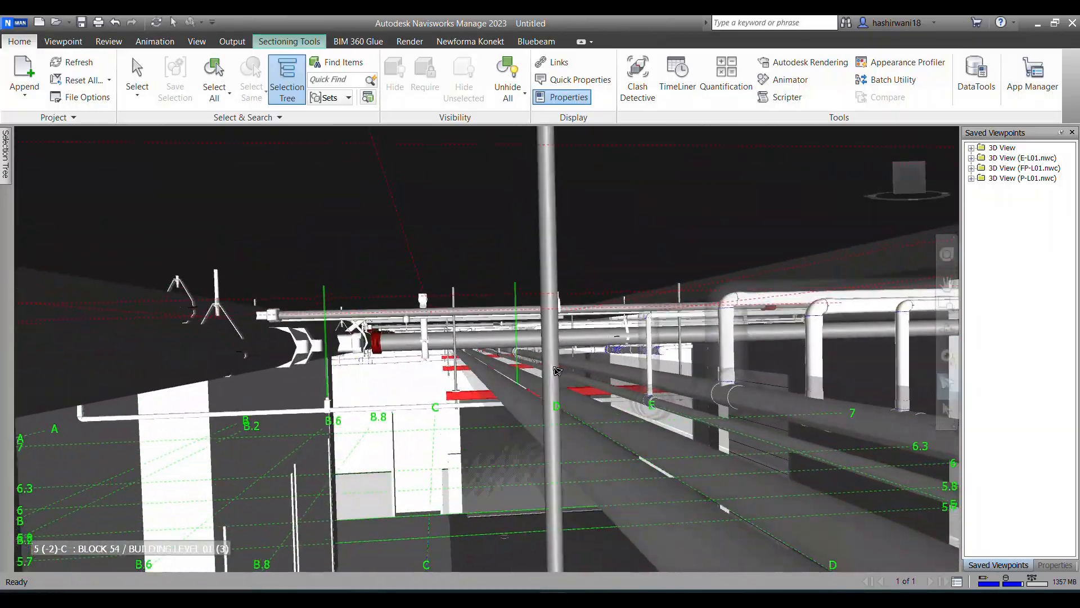
pyautogui.moveTo(557, 372); pyautogui.dragTo(596, 392)
pyautogui.moveTo(477, 452); pyautogui.dragTo(255, 367)
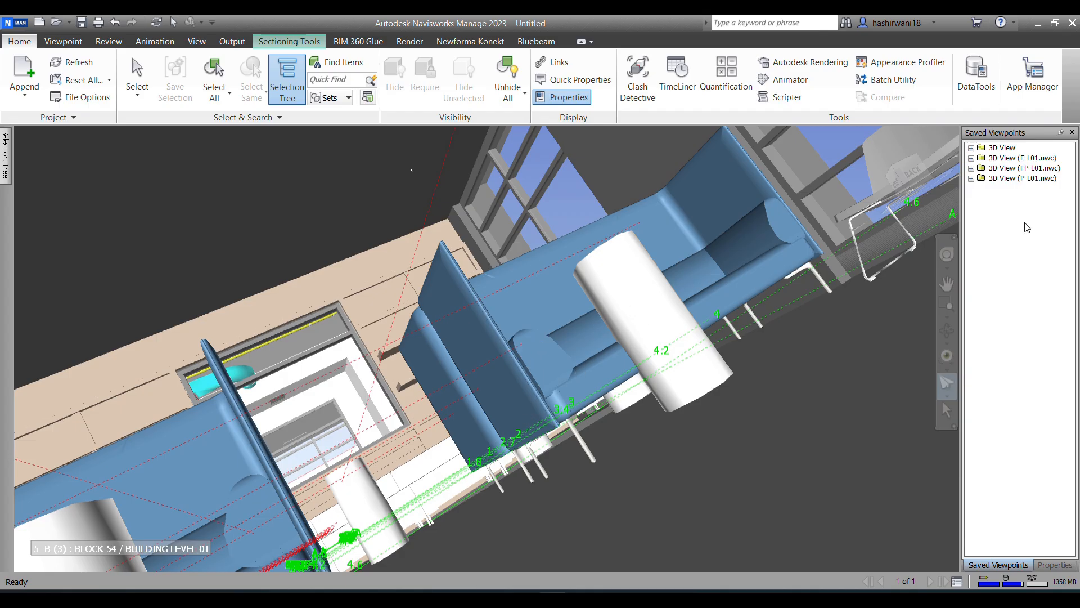
# Step: Orbit around the ductwork beside the seating area and walk toward the windows to examine the room
pyautogui.click(949, 334)
pyautogui.moveTo(489, 350)
pyautogui.mouseDown()
pyautogui.moveTo(507, 386)
pyautogui.moveTo(516, 380)
pyautogui.mouseUp()
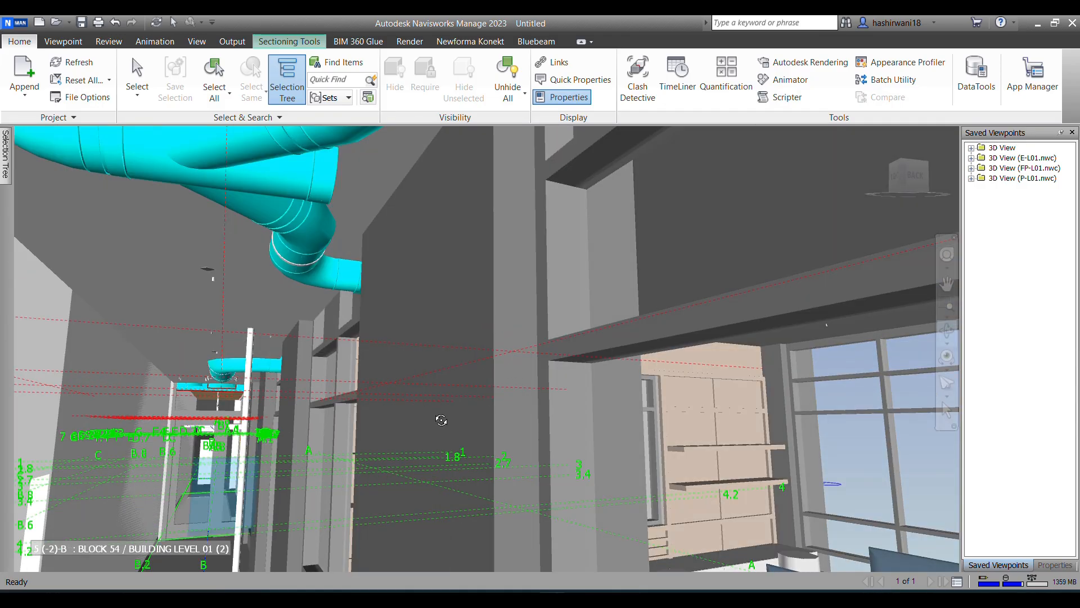
pyautogui.scroll(-6, 363, 435)
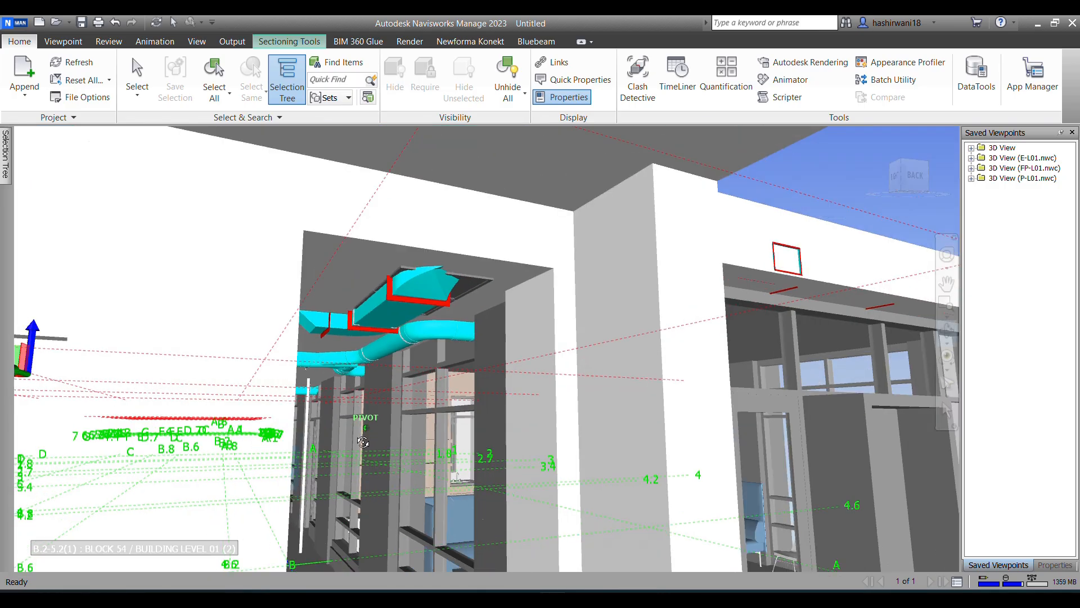
pyautogui.scroll(5, 363, 435)
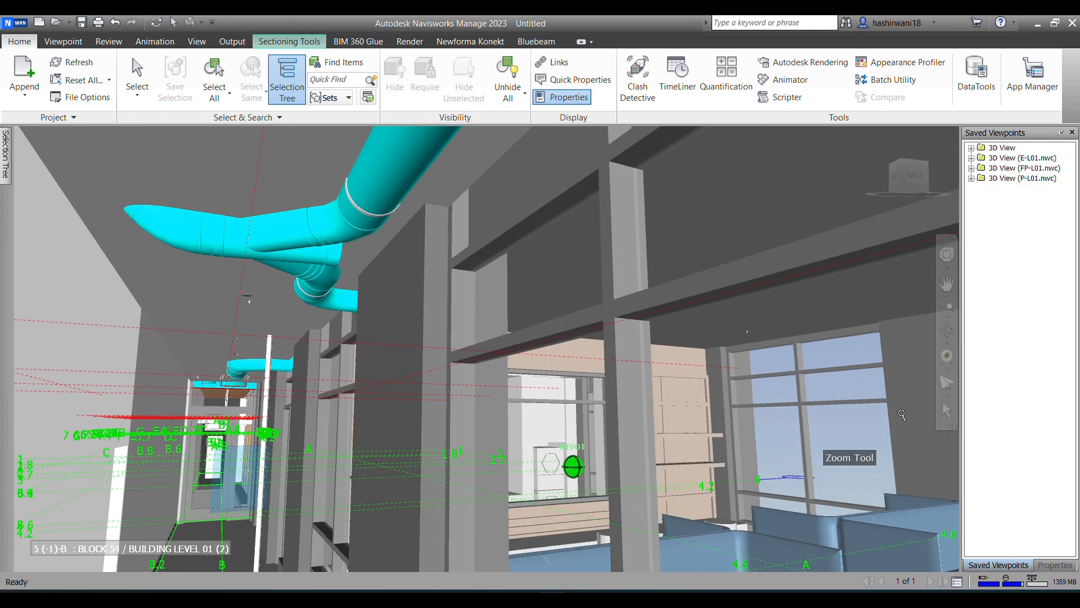
pyautogui.click(949, 395)
pyautogui.click(984, 410)
pyautogui.moveTo(329, 490); pyautogui.dragTo(240, 415)
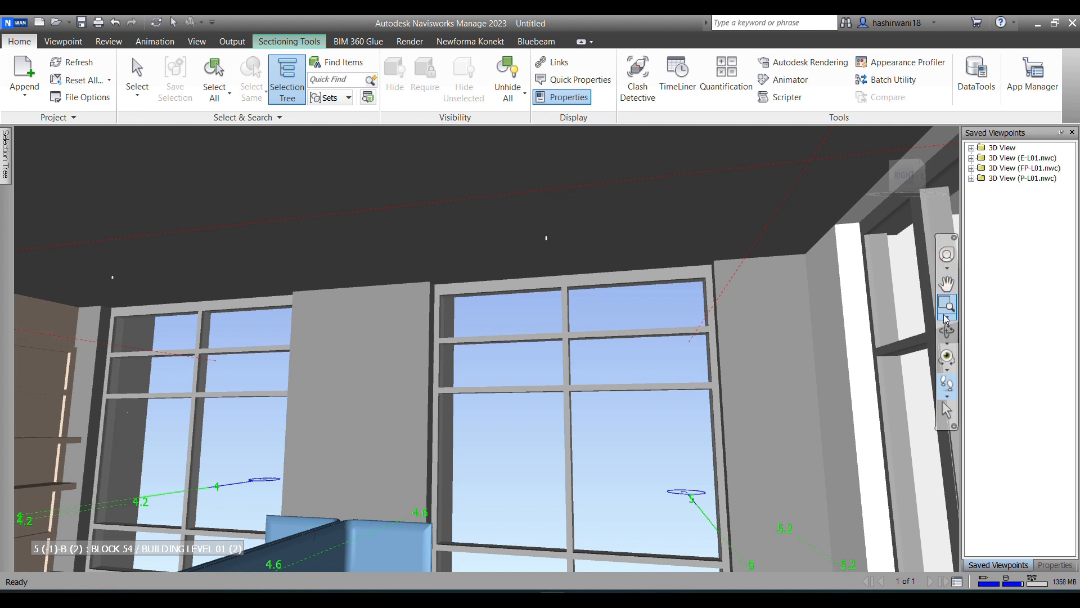
# Step: Orbit back out of the building and switch to an elevated corner view of the whole sectioned model
pyautogui.click(949, 333)
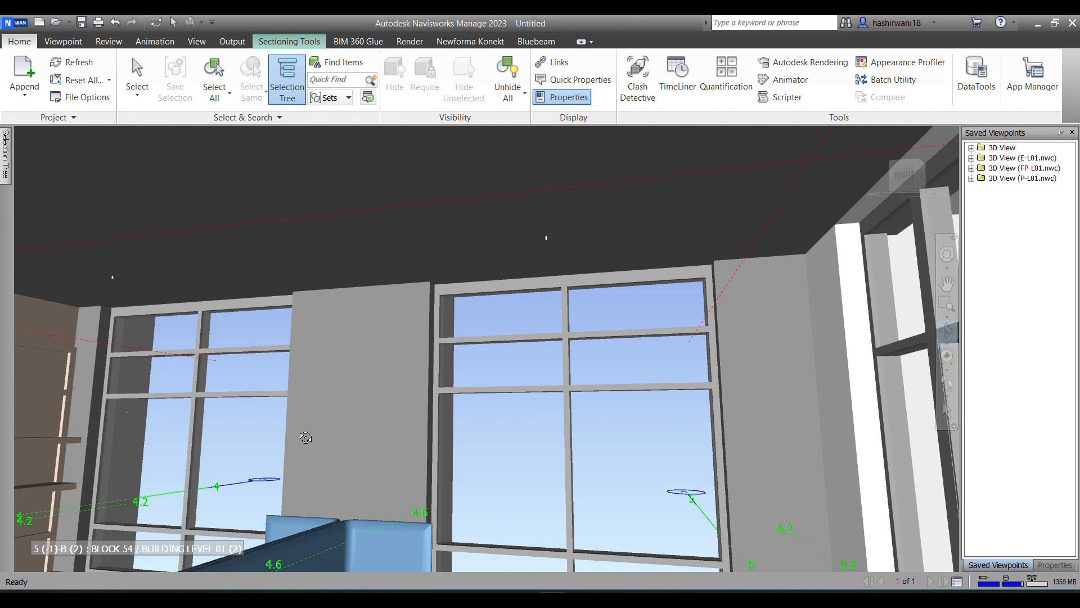
pyautogui.moveTo(401, 443); pyautogui.dragTo(386, 439)
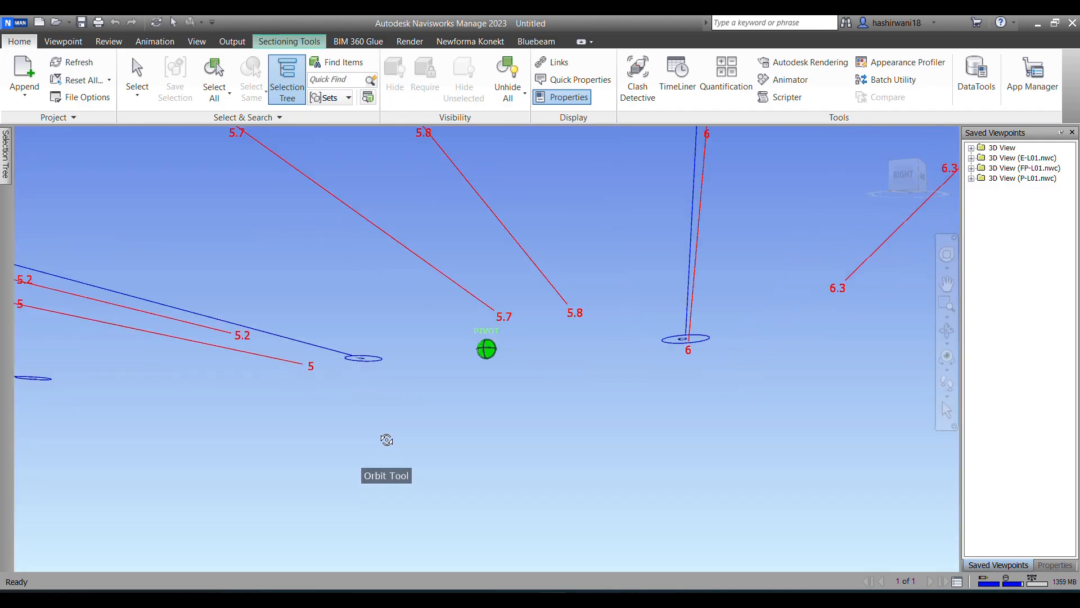
pyautogui.scroll(-5, 544, 393)
pyautogui.scroll(-3, 876, 360)
pyautogui.moveTo(876, 360); pyautogui.dragTo(301, 317)
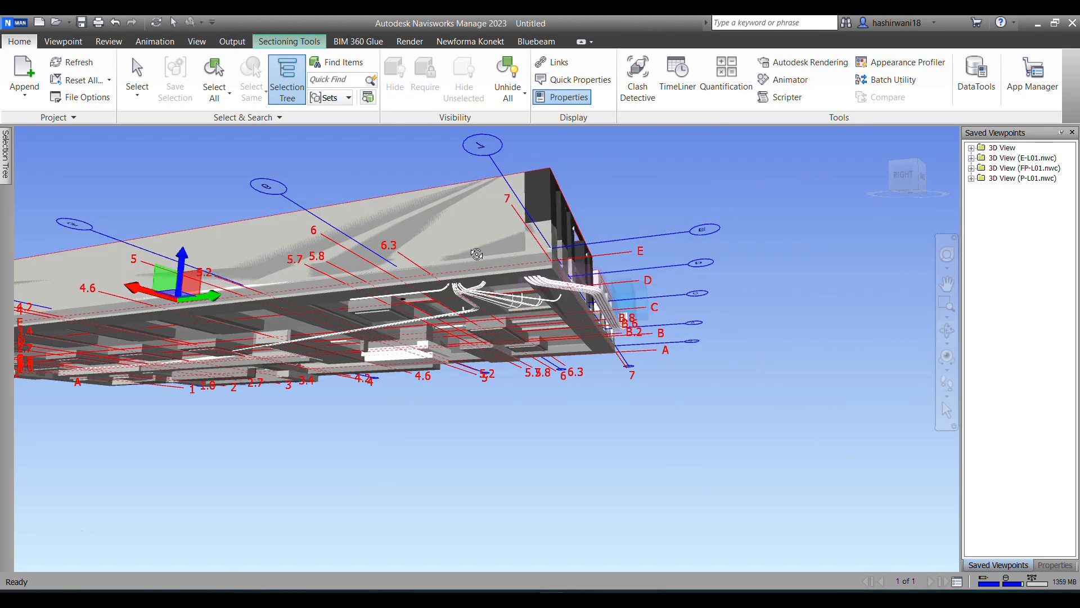
pyautogui.click(919, 167)
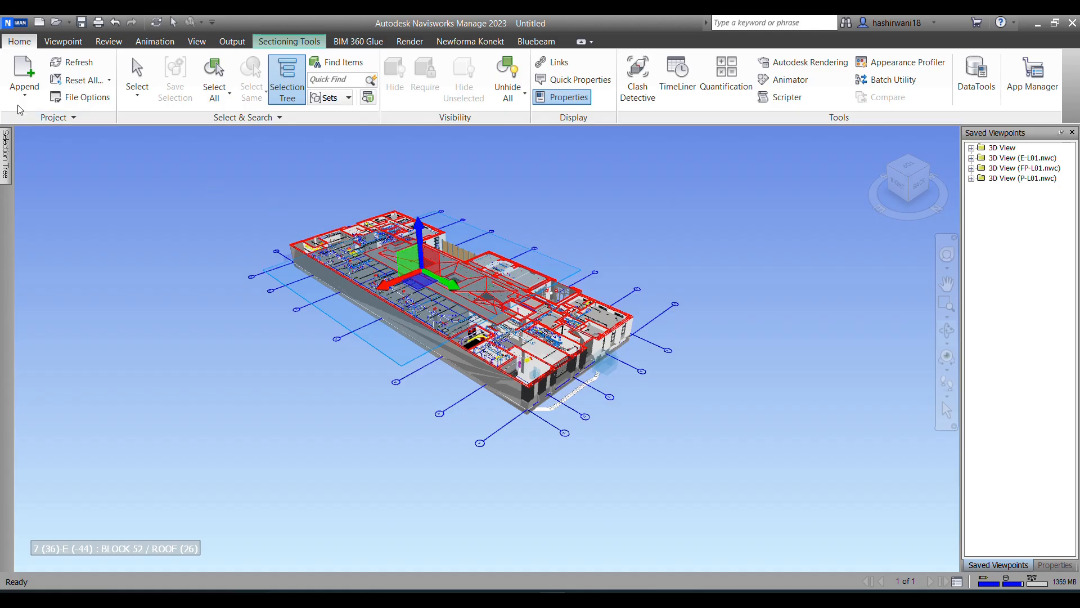
# Step: Hide the move gizmo of section Plane 1
pyautogui.click(72, 43)
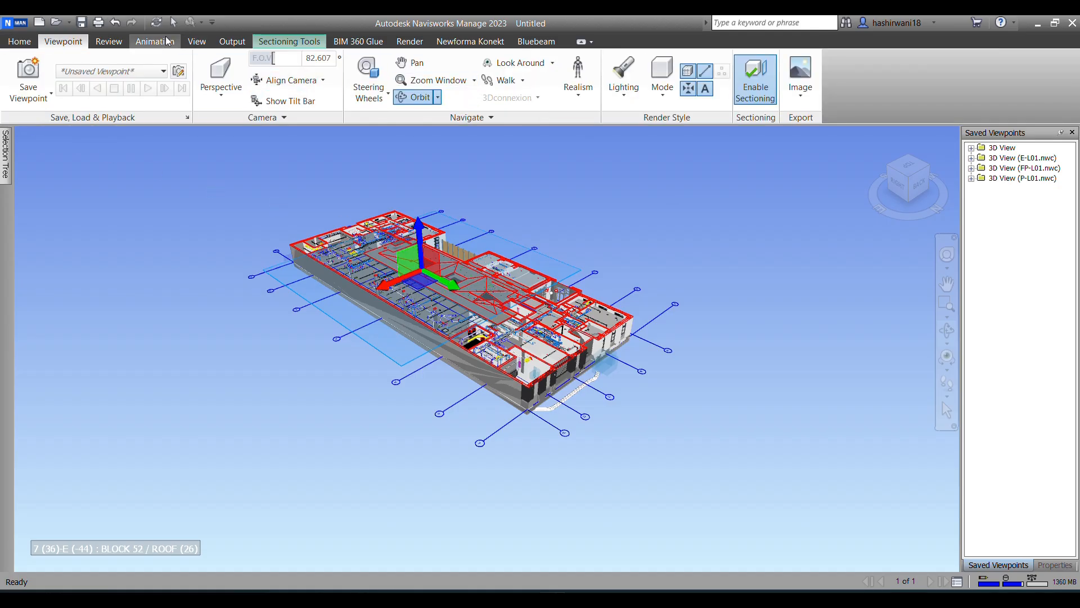
pyautogui.click(289, 41)
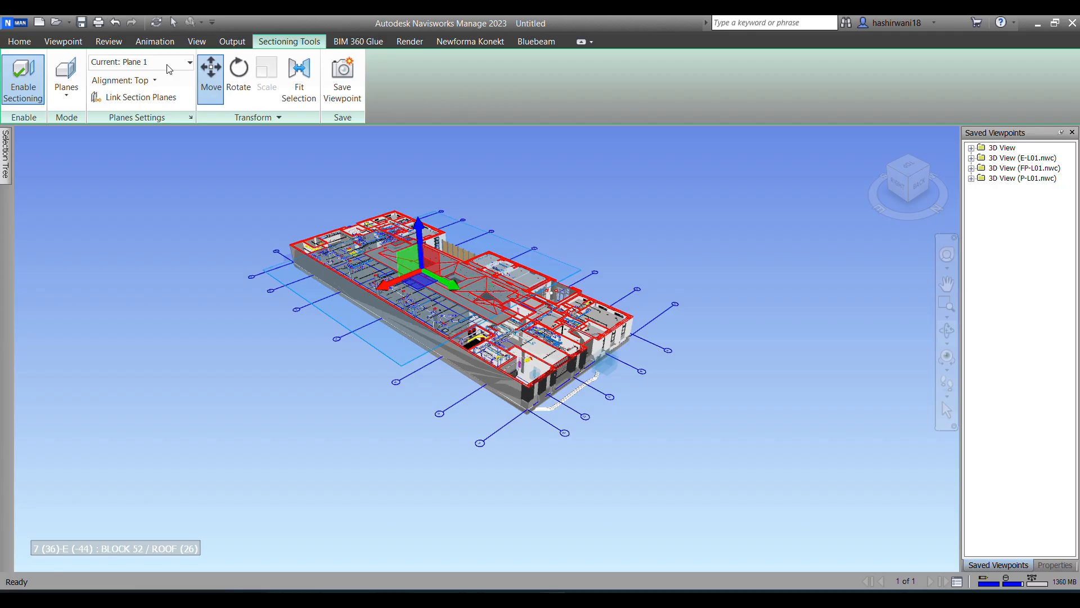
pyautogui.click(211, 73)
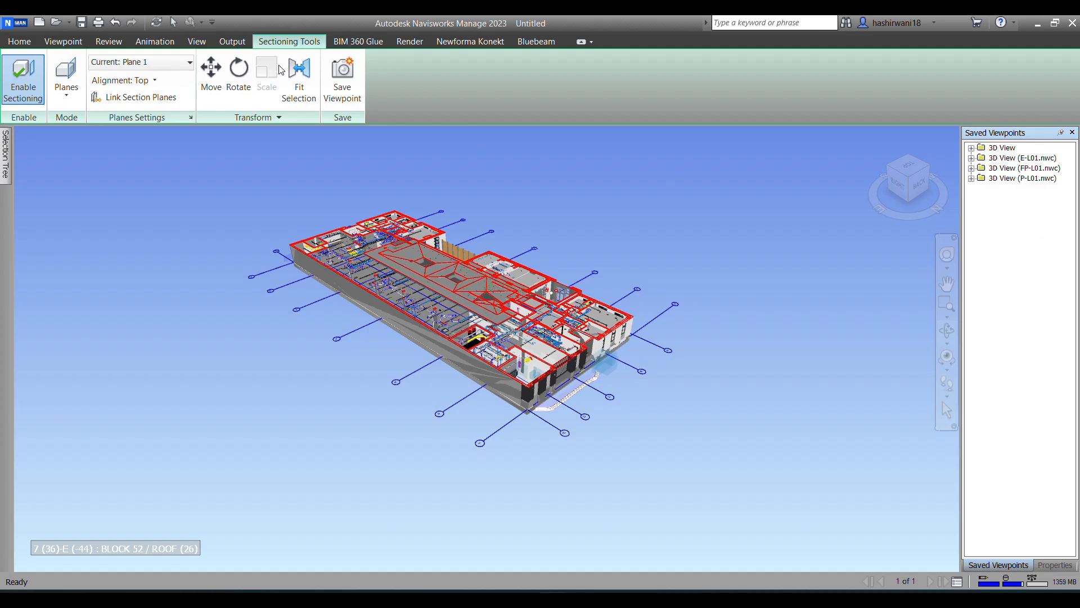
# Step: Delete the saved viewpoint folders 3D View, 3D View (E-L01.nwc), 3D View (FP-L01.nwc) and 3D View (P-L01.nwc)
pyautogui.click(19, 41)
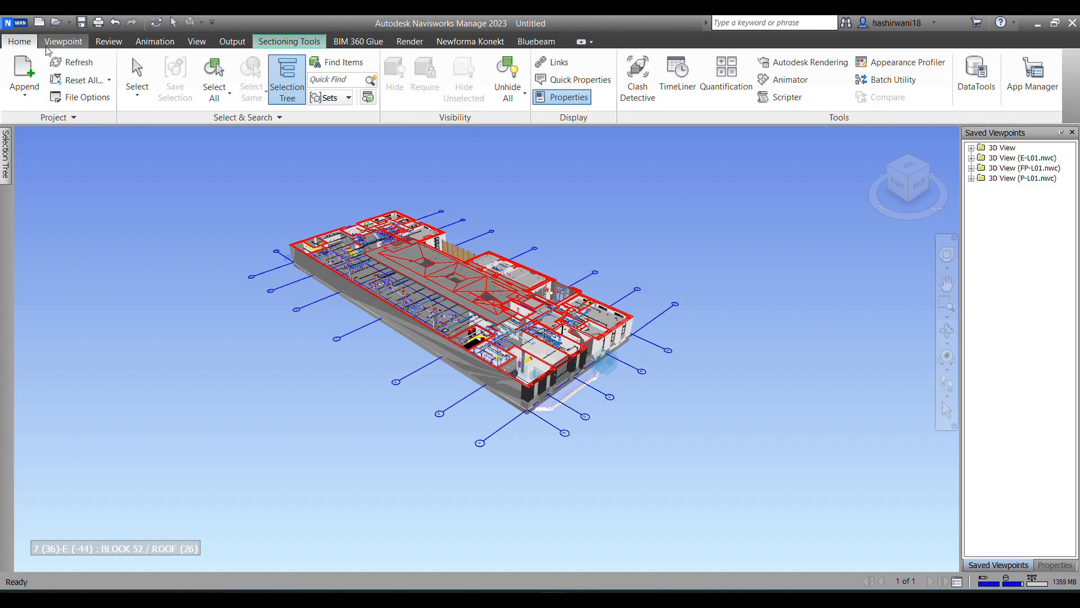
pyautogui.click(137, 79)
pyautogui.click(1001, 150)
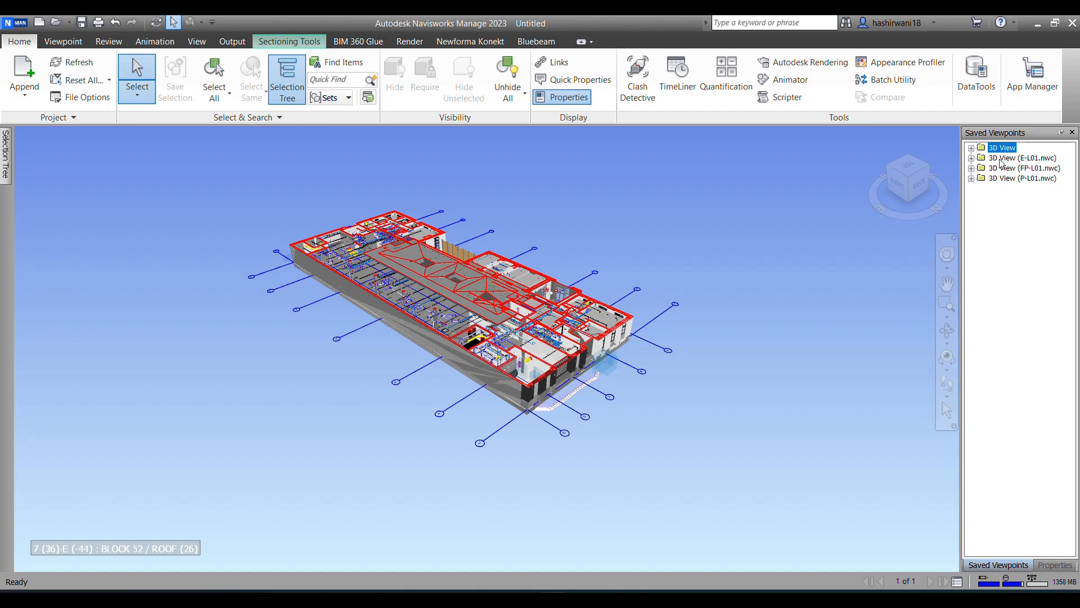
pyautogui.keyDown('shift'); pyautogui.click(1001, 159); pyautogui.keyUp('shift')
pyautogui.keyDown('shift'); pyautogui.click(1004, 168); pyautogui.keyUp('shift')
pyautogui.keyDown('shift'); pyautogui.click(1006, 178); pyautogui.keyUp('shift')
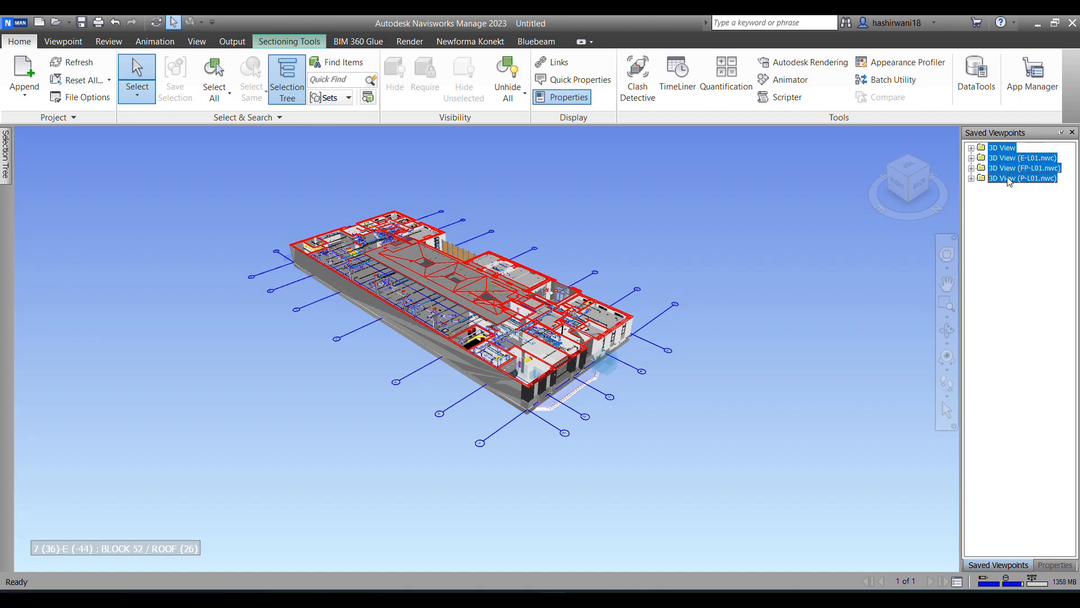
pyautogui.press('Delete')
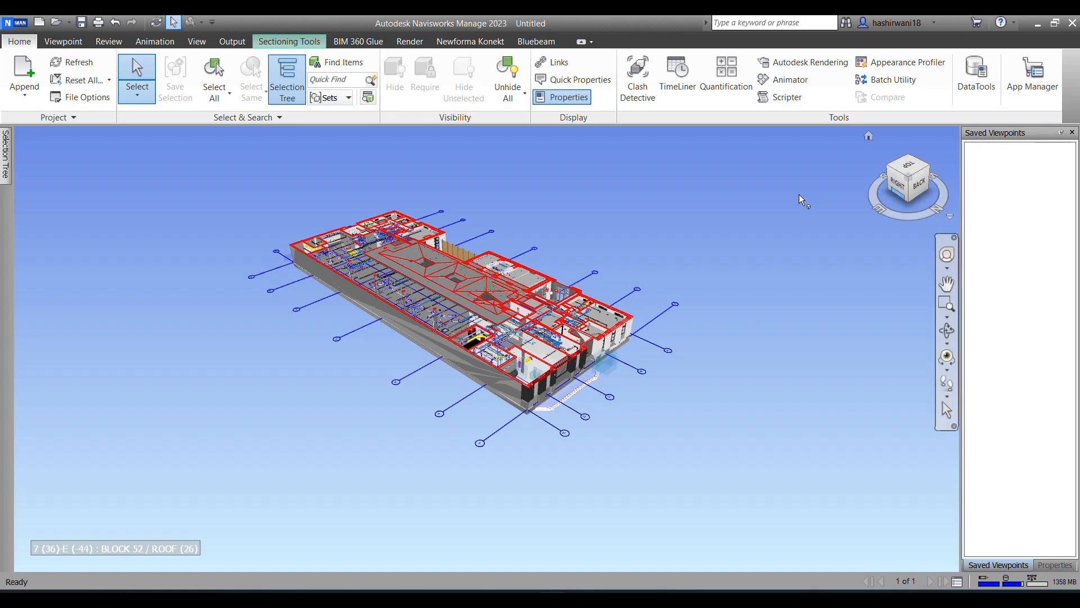
pyautogui.scroll(3, 474, 373)
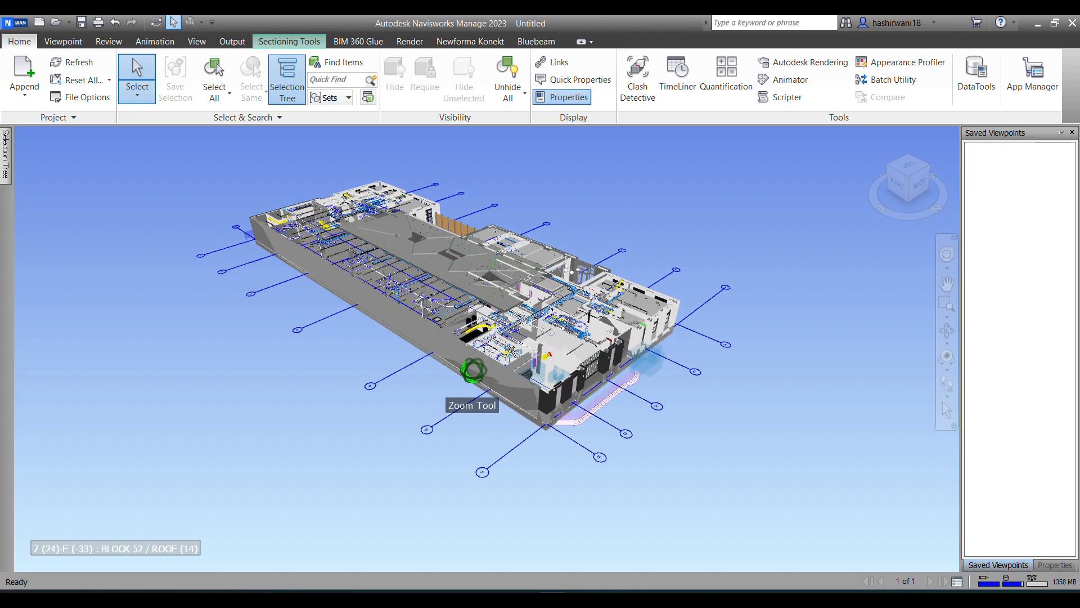
# Step: Orbit the sectioned Level 1 model around to frame the whole building from an elevated corner on its opposite side, and dismiss the chat notification
pyautogui.scroll(-3, 444, 301)
pyautogui.scroll(3, 444, 301)
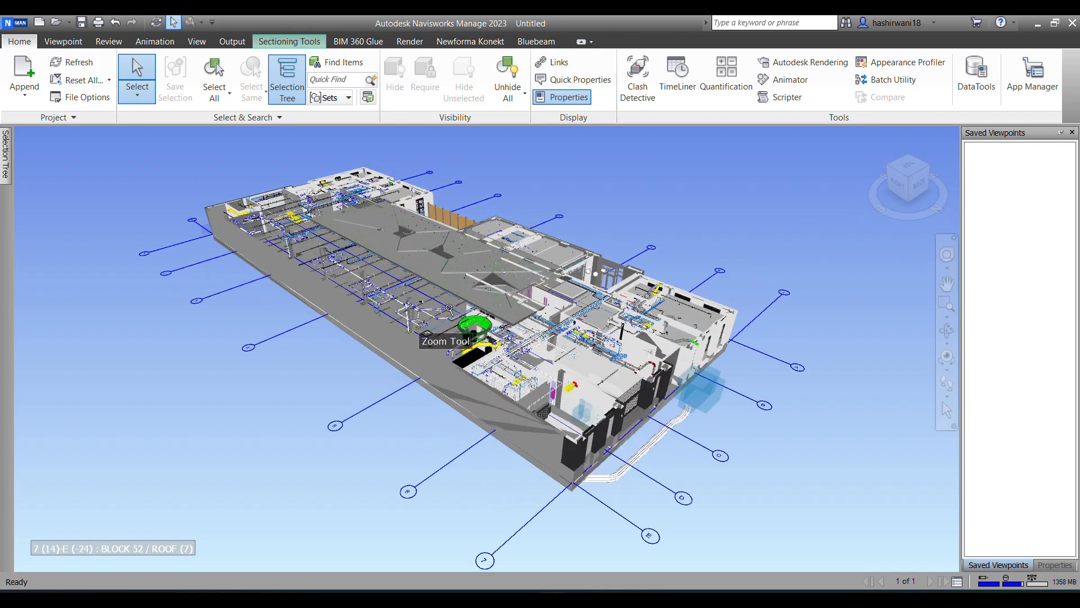
pyautogui.keyDown('shift'); pyautogui.moveTo(813, 450); pyautogui.dragTo(267, 419, button='middle'); pyautogui.keyUp('shift')
pyautogui.keyDown('shift'); pyautogui.moveTo(781, 261); pyautogui.dragTo(644, 244, button='middle'); pyautogui.keyUp('shift')
pyautogui.moveTo(750, 454); pyautogui.dragTo(499, 363, button='middle')
pyautogui.keyDown('shift'); pyautogui.moveTo(858, 310); pyautogui.dragTo(591, 304, button='middle'); pyautogui.keyUp('shift')
pyautogui.scroll(-4, 497, 363)
pyautogui.moveTo(574, 363); pyautogui.dragTo(402, 252, button='middle')
pyautogui.scroll(2, 622, 419)
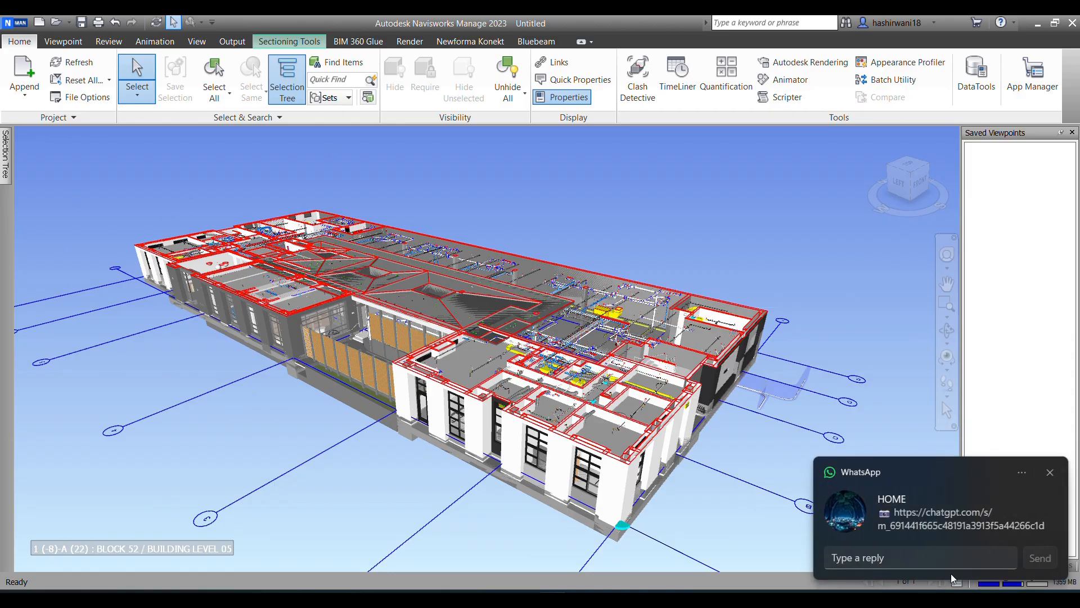
pyautogui.click(1050, 472)
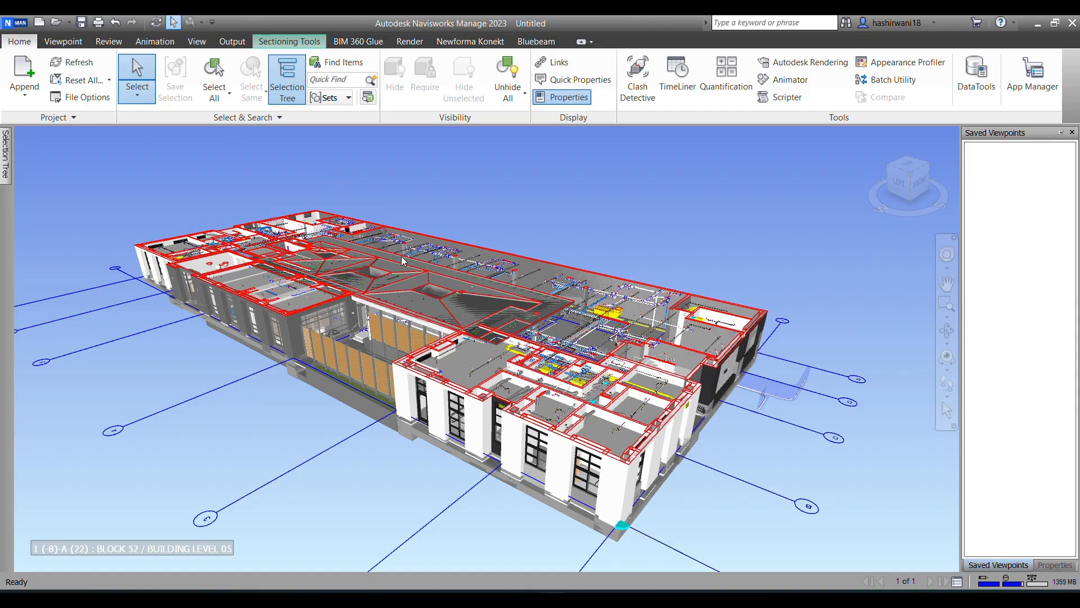
# Step: Save the current view of the sectioned building as a viewpoint named Level 01 home
pyautogui.rightClick(996, 164)
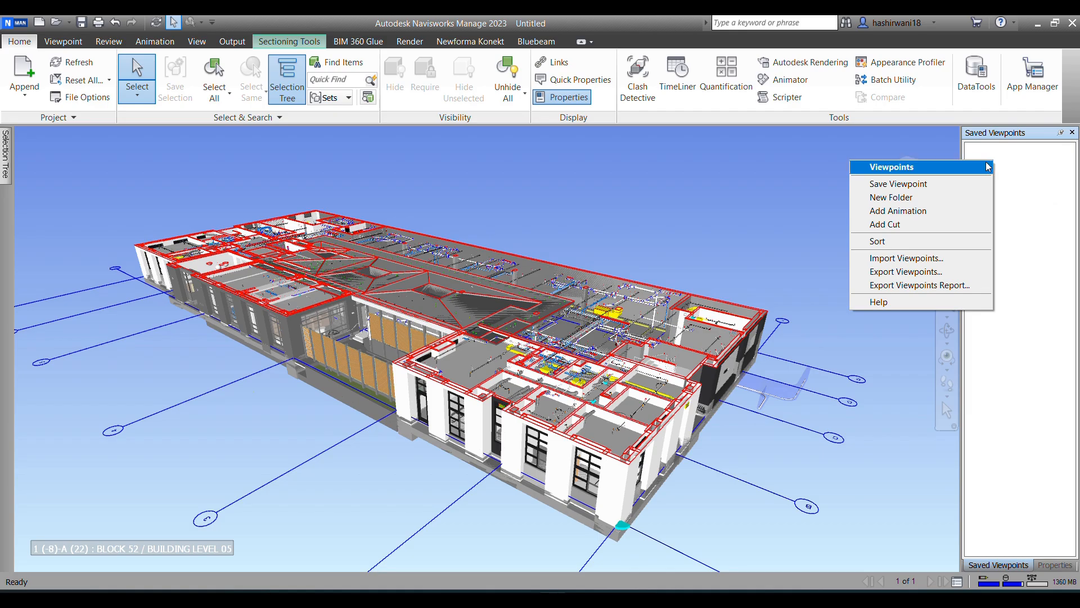
pyautogui.click(887, 184)
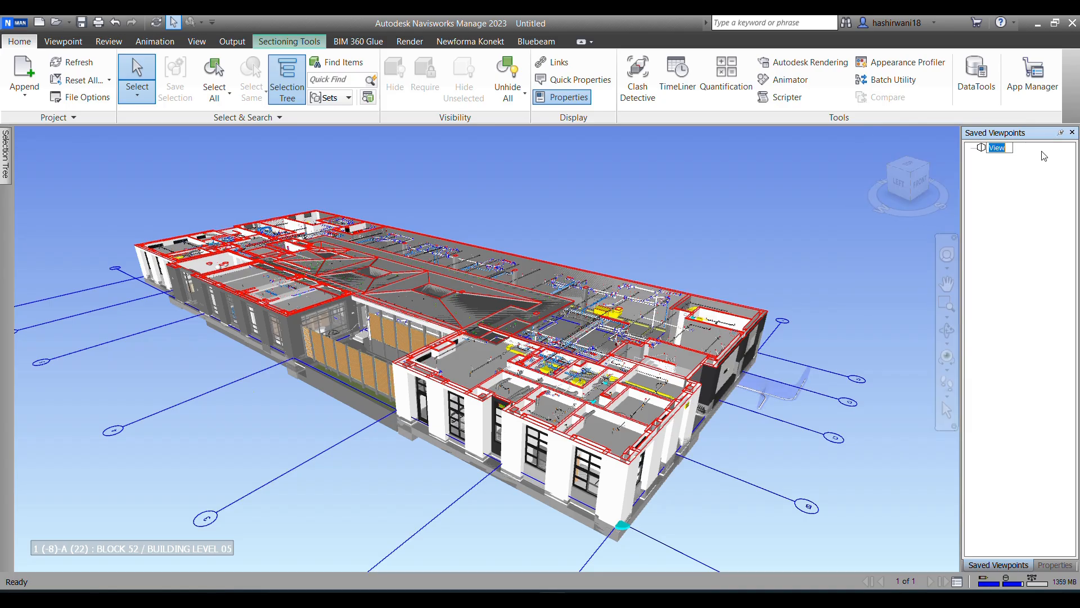
pyautogui.press('BackSpace')
pyautogui.press('capslock')
pyautogui.write('L')
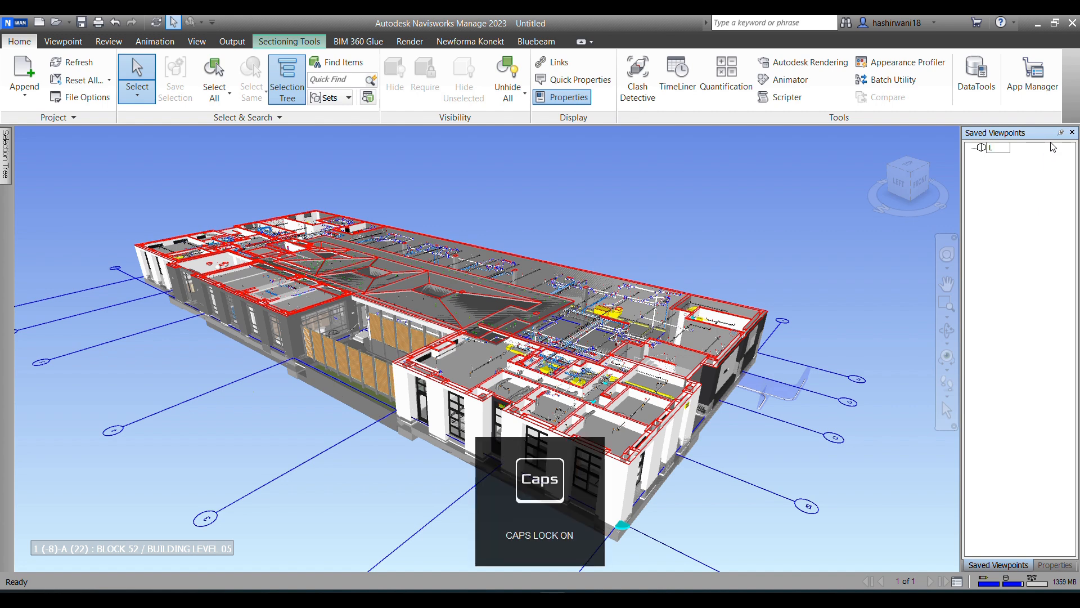
pyautogui.press('capslock')
pyautogui.write('e')
pyautogui.write('ve;')
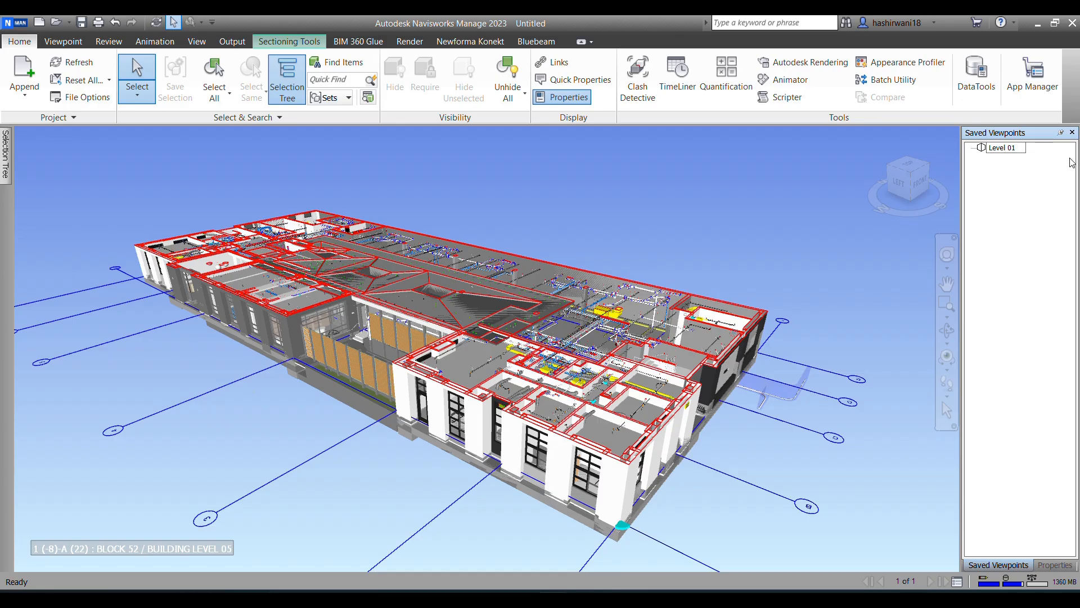
pyautogui.write('home')
pyautogui.click(606, 214)
# Step: Zoom in on the Level 1 ductwork, and return to the saved viewpoint Level 01 home
pyautogui.scroll(5, 462, 384)
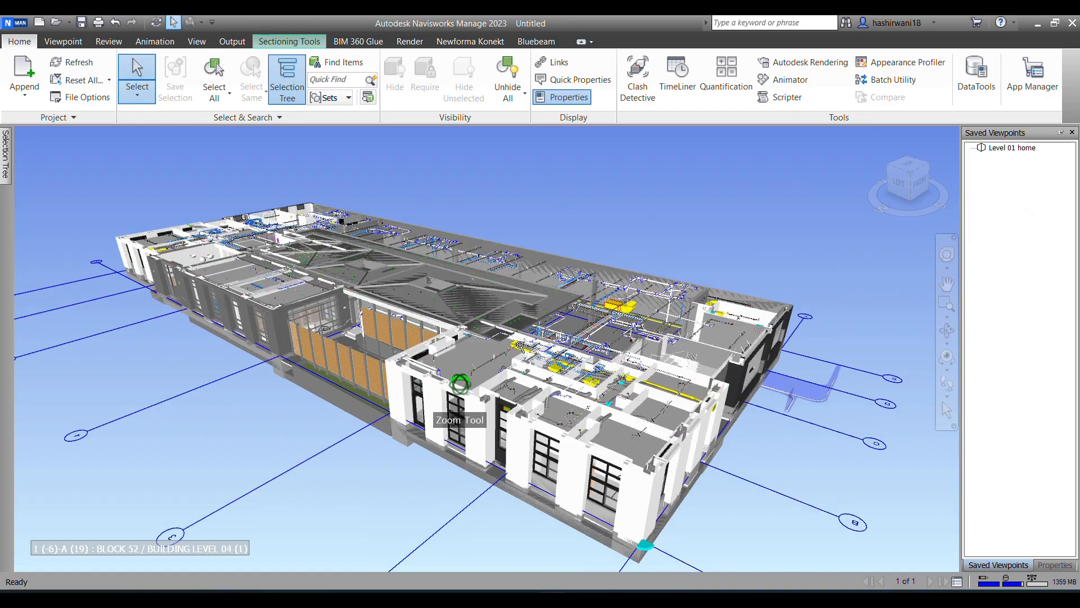
pyautogui.scroll(5, 647, 341)
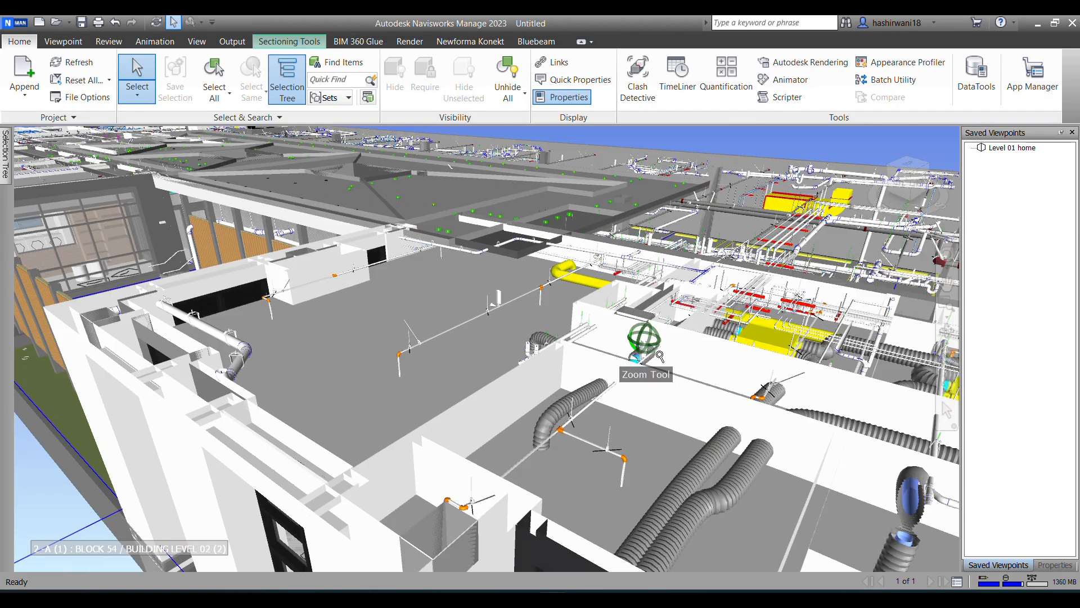
pyautogui.scroll(-2, 688, 347)
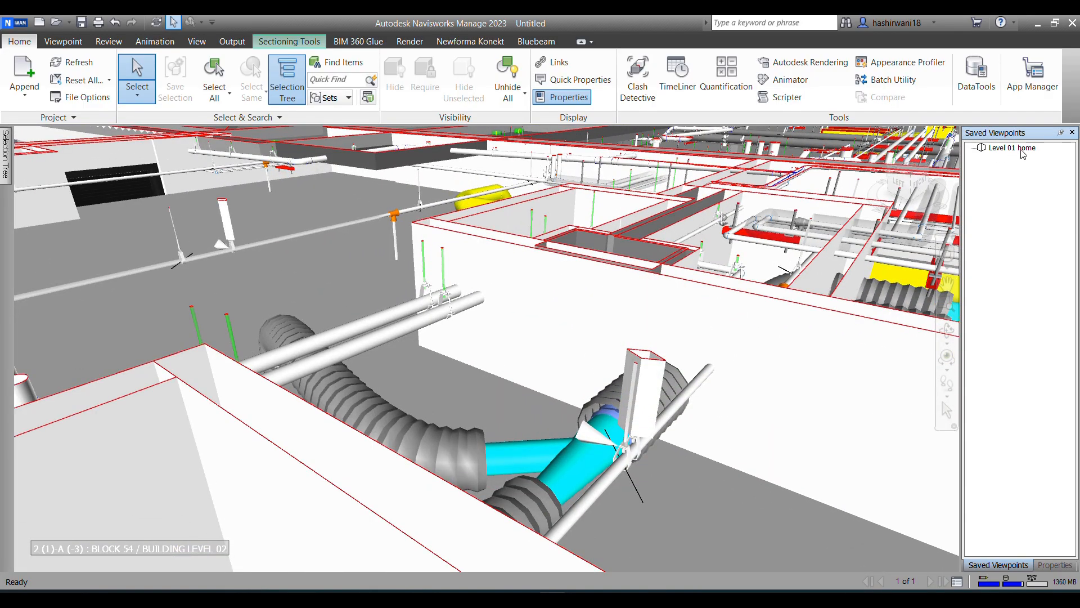
pyautogui.click(1022, 149)
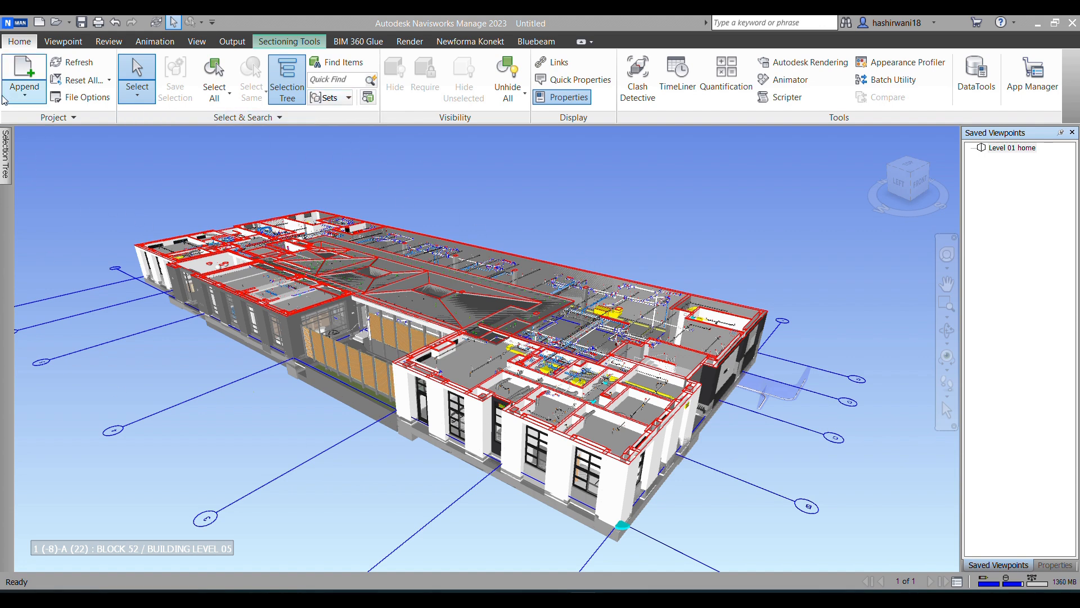
# Step: Save the combined model to the Desktop as pratice nwf in Navisworks 2016-2023 File Set (*.nwf) format
pyautogui.click(14, 22)
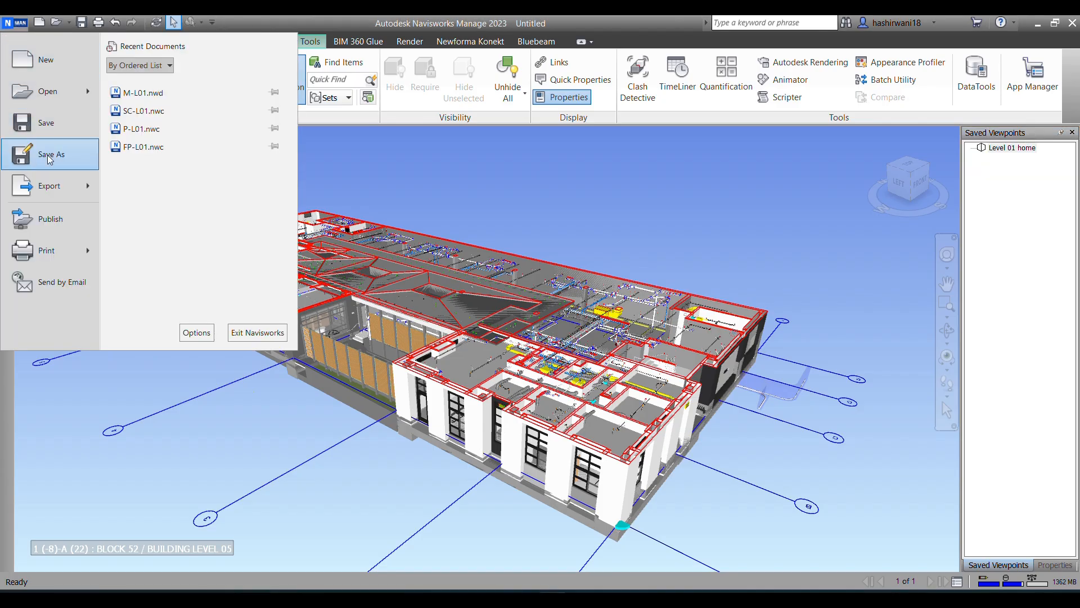
pyautogui.click(49, 158)
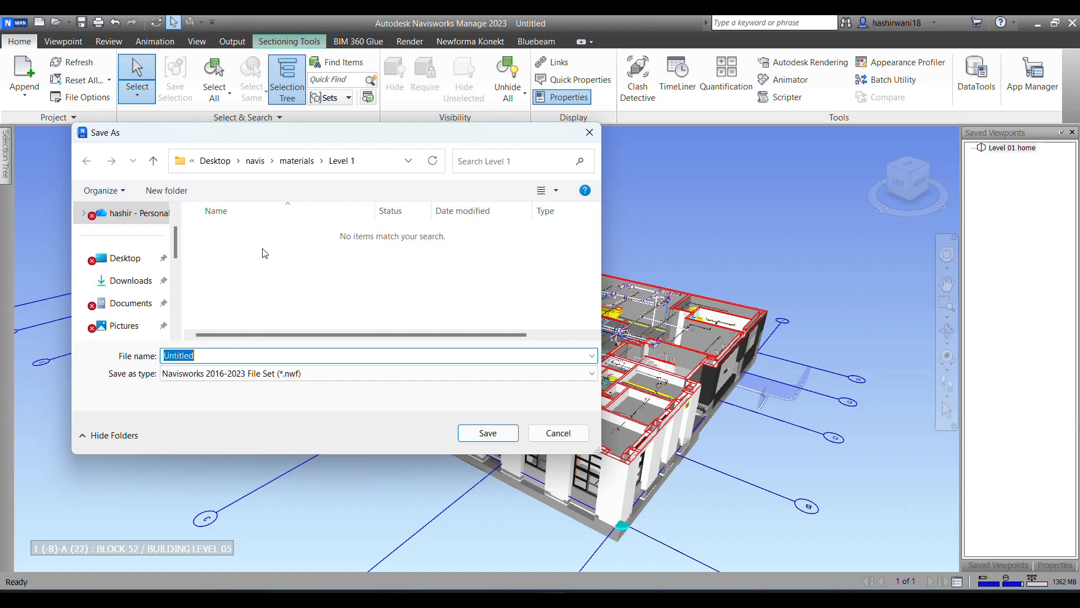
pyautogui.click(125, 257)
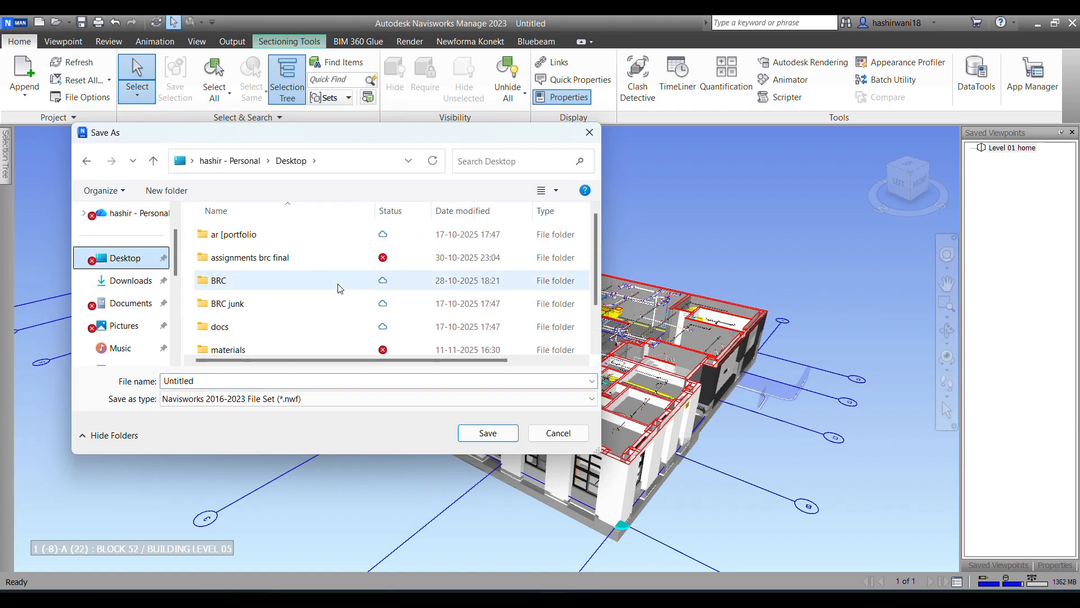
pyautogui.moveTo(253, 378); pyautogui.dragTo(117, 376)
pyautogui.write('prati')
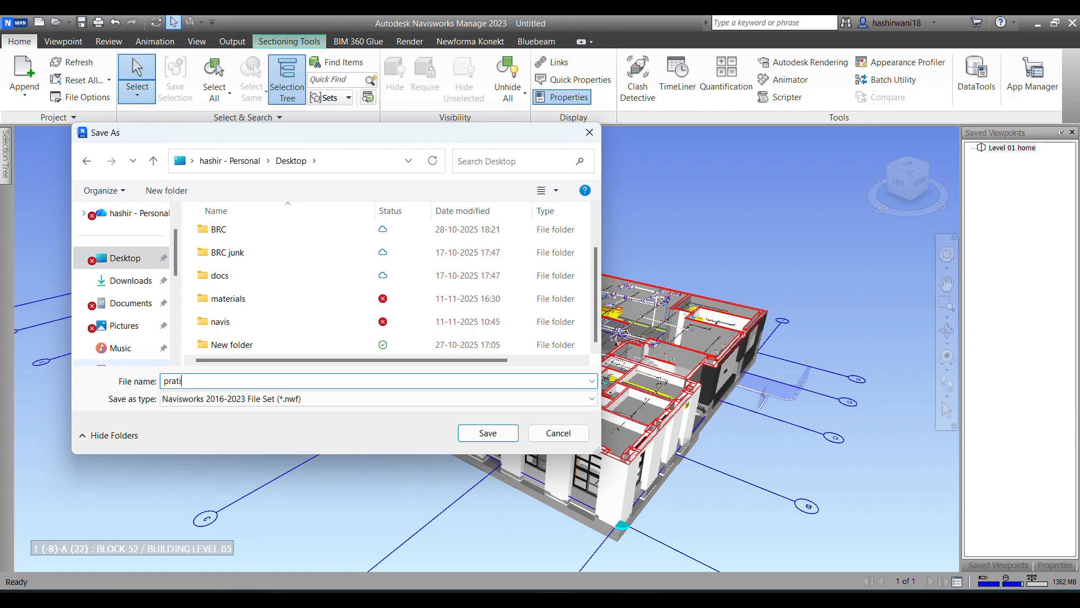
pyautogui.write('ce nwd')
pyautogui.press('BackSpace')
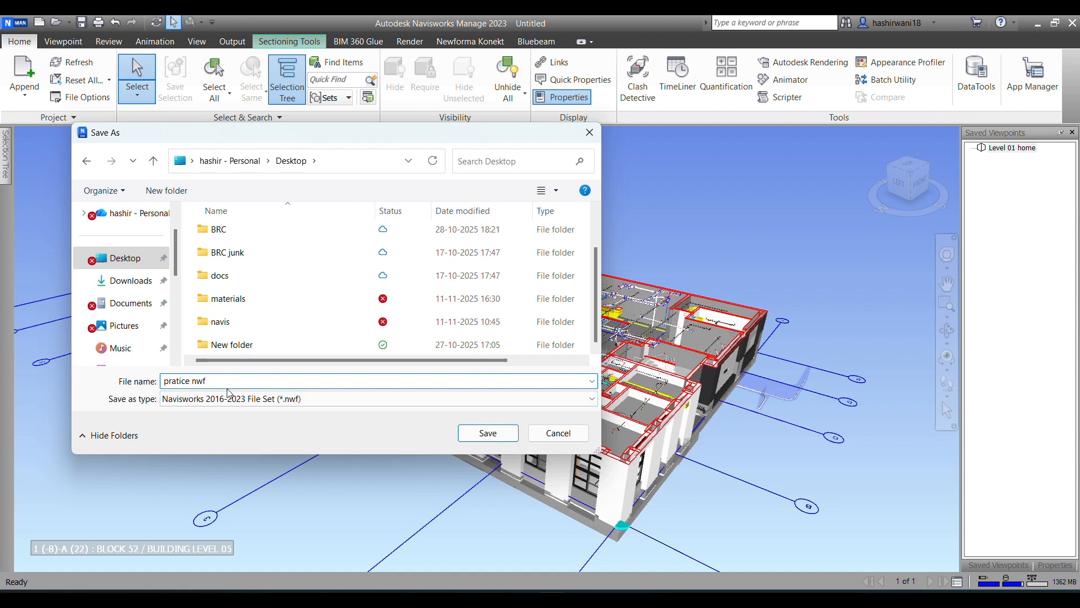
pyautogui.click(485, 434)
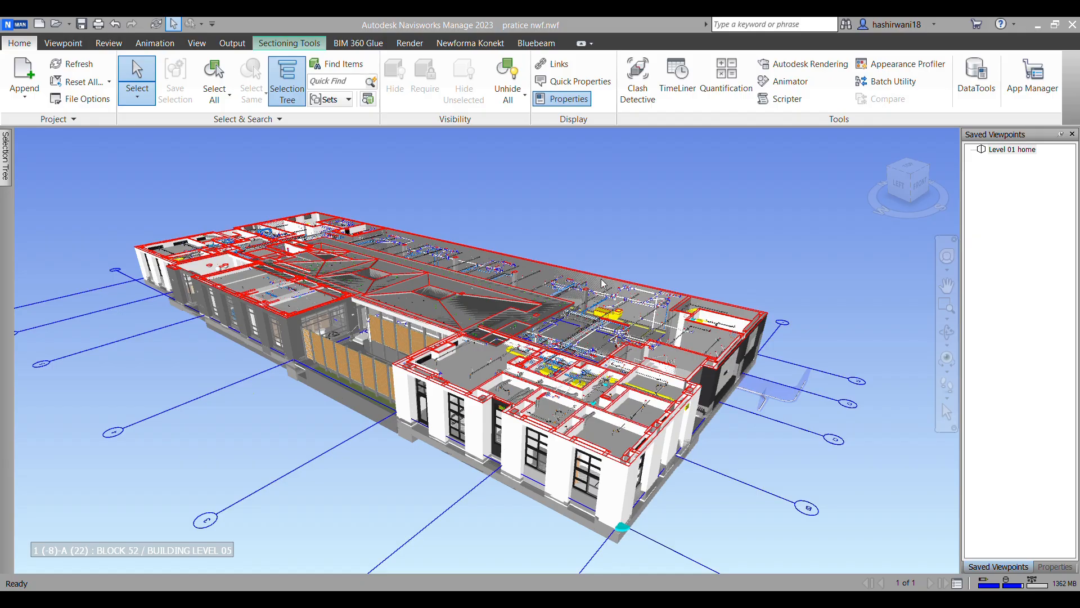
# Step: Select the large grey fire protection pipe near the yellow duct and set the selection resolution to File
pyautogui.scroll(6, 598, 301)
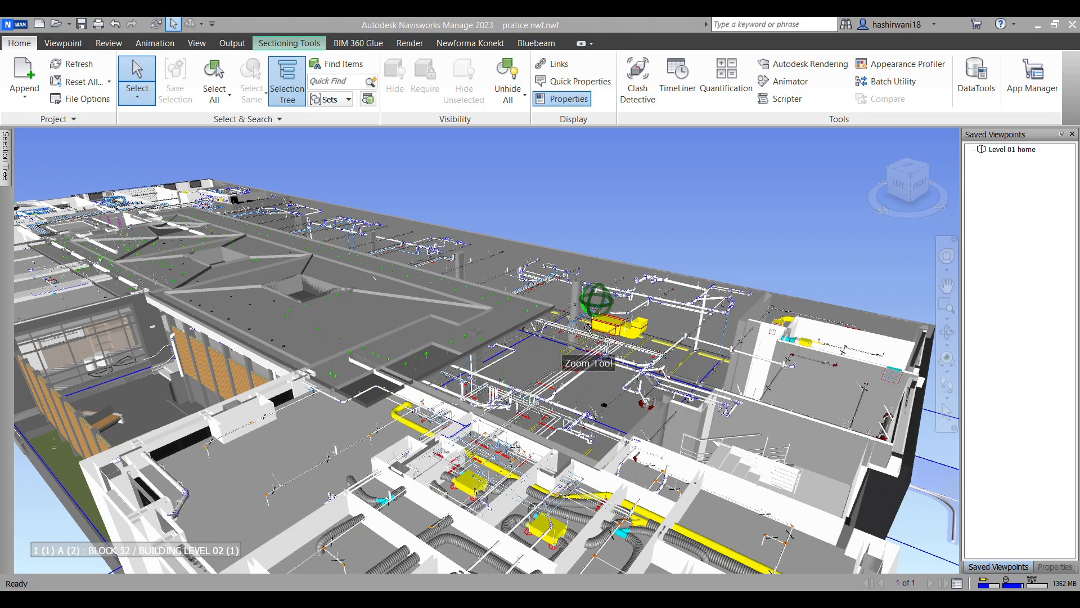
pyautogui.scroll(4, 532, 397)
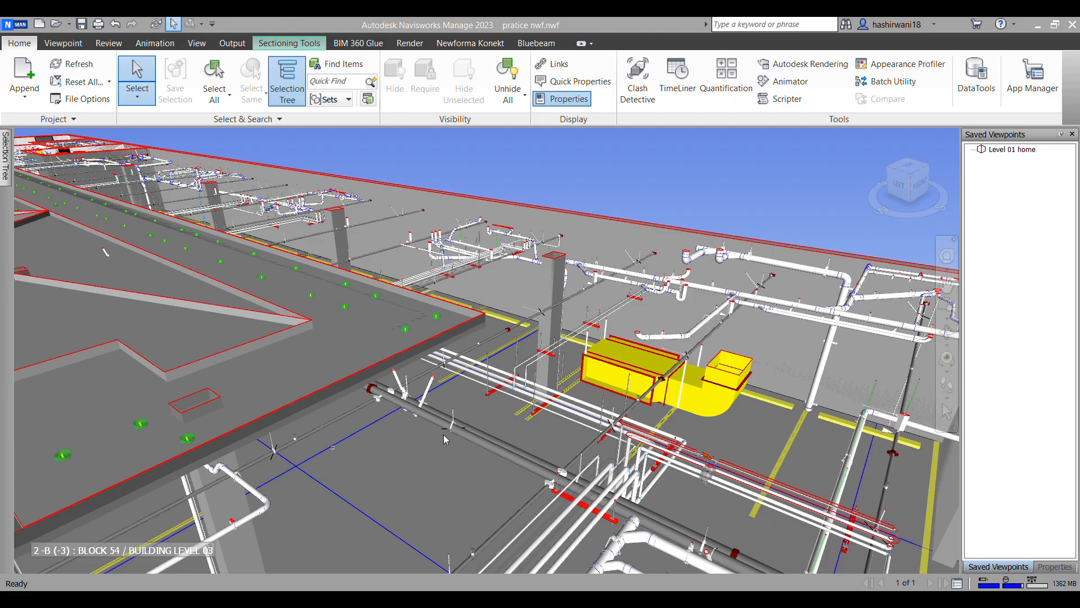
pyautogui.scroll(5, 484, 474)
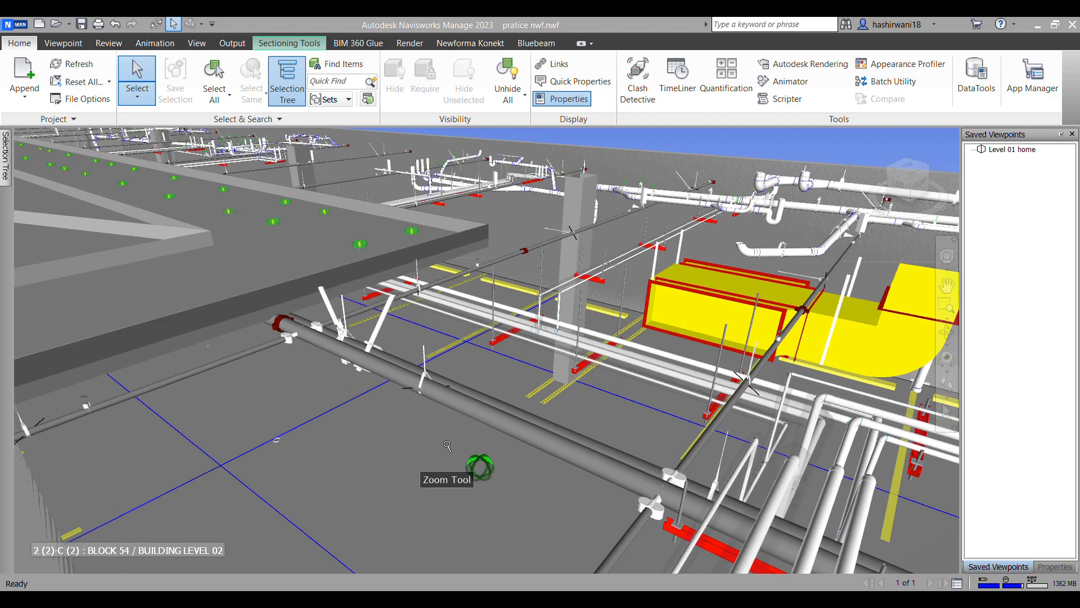
pyautogui.click(466, 404)
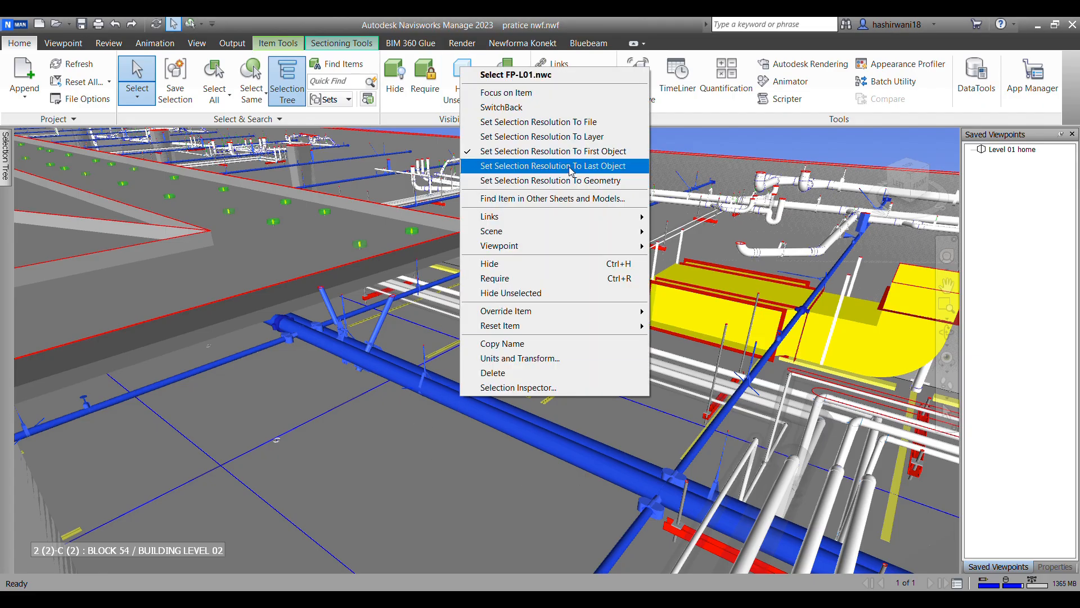
pyautogui.click(578, 122)
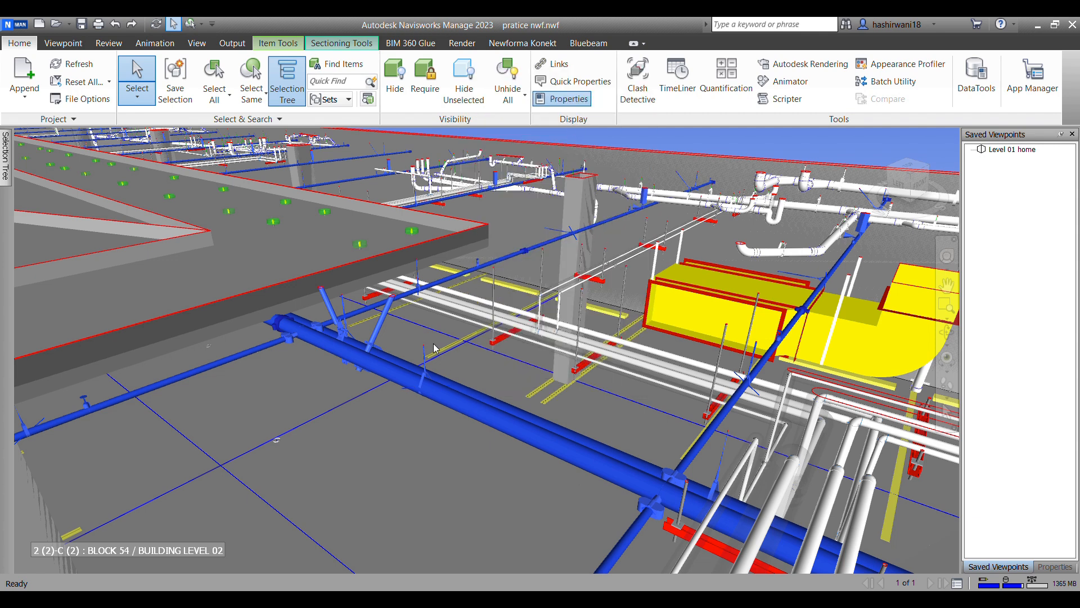
# Step: Set the selection resolution to First Object and select only the single large fire protection pipe
pyautogui.rightClick(423, 387)
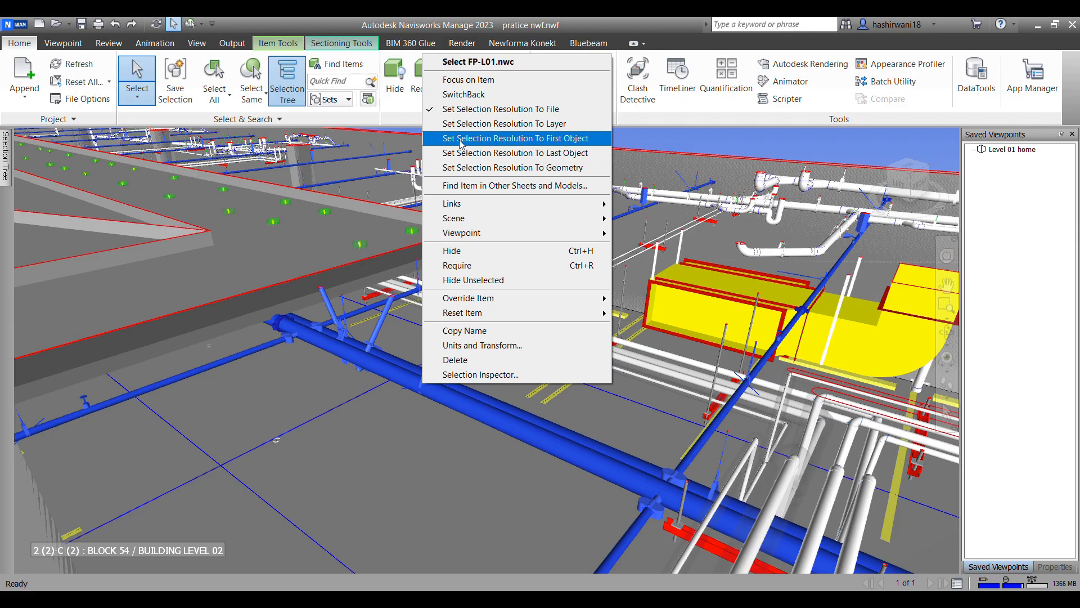
pyautogui.click(554, 141)
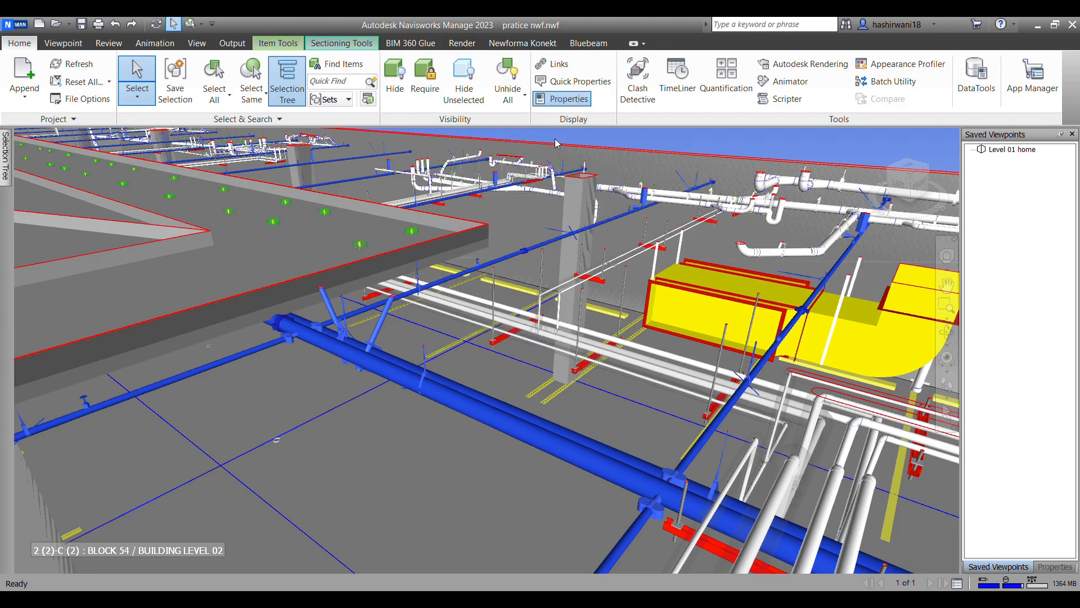
pyautogui.click(383, 468)
pyautogui.click(488, 419)
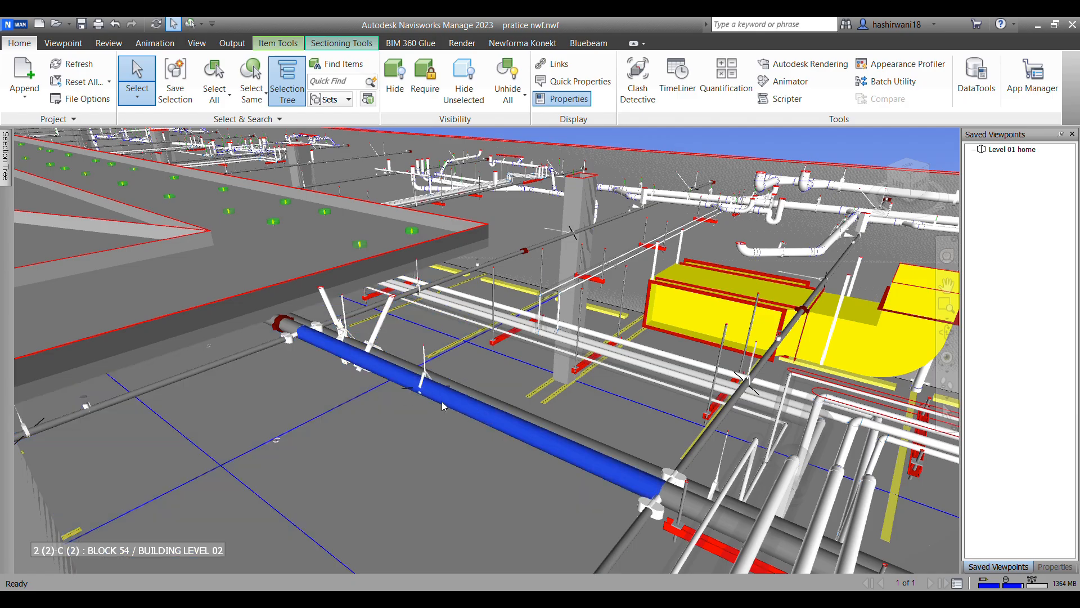
# Step: Examine the selected fire protection pipe and the pipe runs, hangers and ductwork around it from several angles
pyautogui.scroll(3, 429, 392)
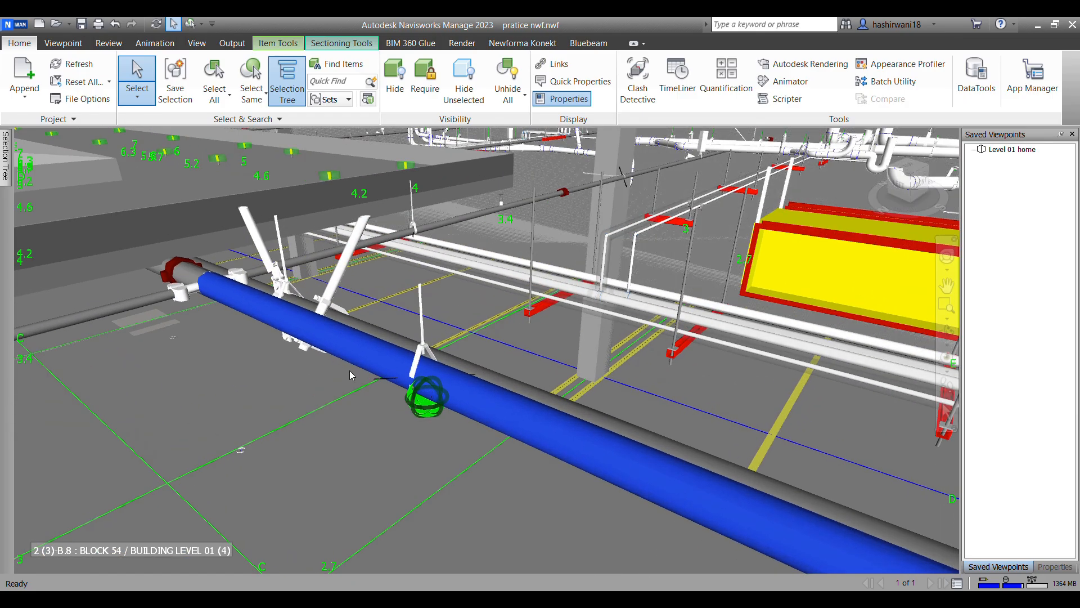
pyautogui.scroll(-5, 393, 366)
pyautogui.scroll(6, 405, 391)
pyautogui.scroll(-4, 397, 384)
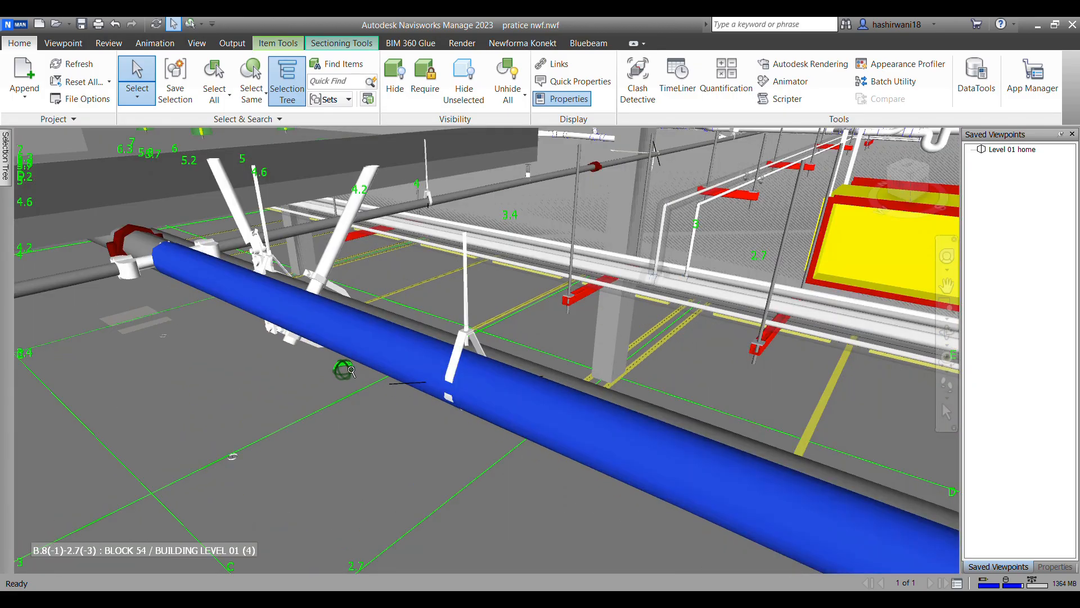
pyautogui.moveTo(349, 388); pyautogui.dragTo(554, 463, button='middle')
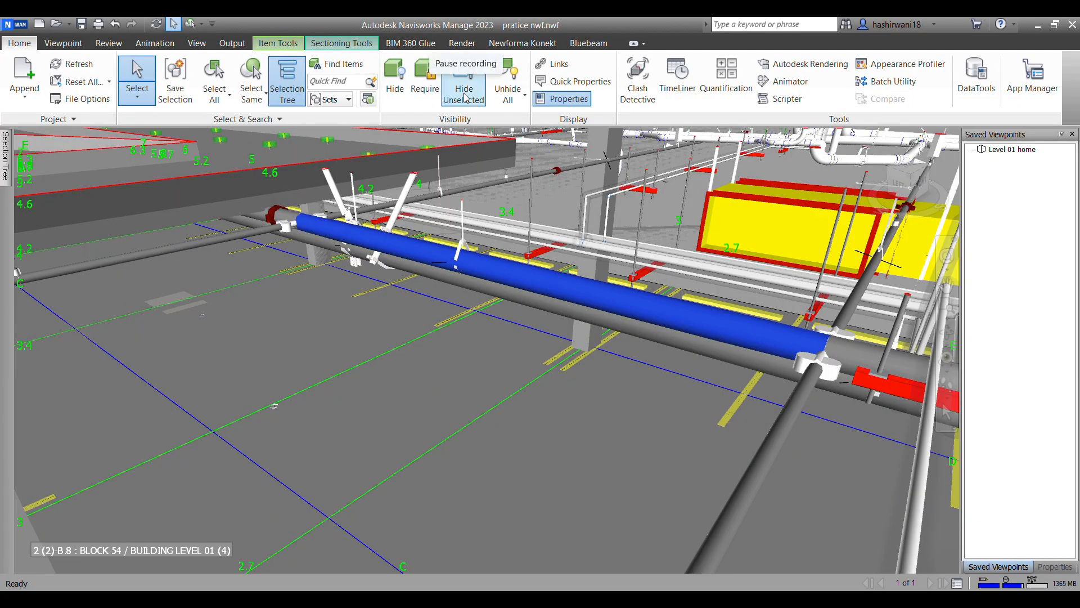
pyautogui.moveTo(698, 256); pyautogui.dragTo(490, 301, button='middle')
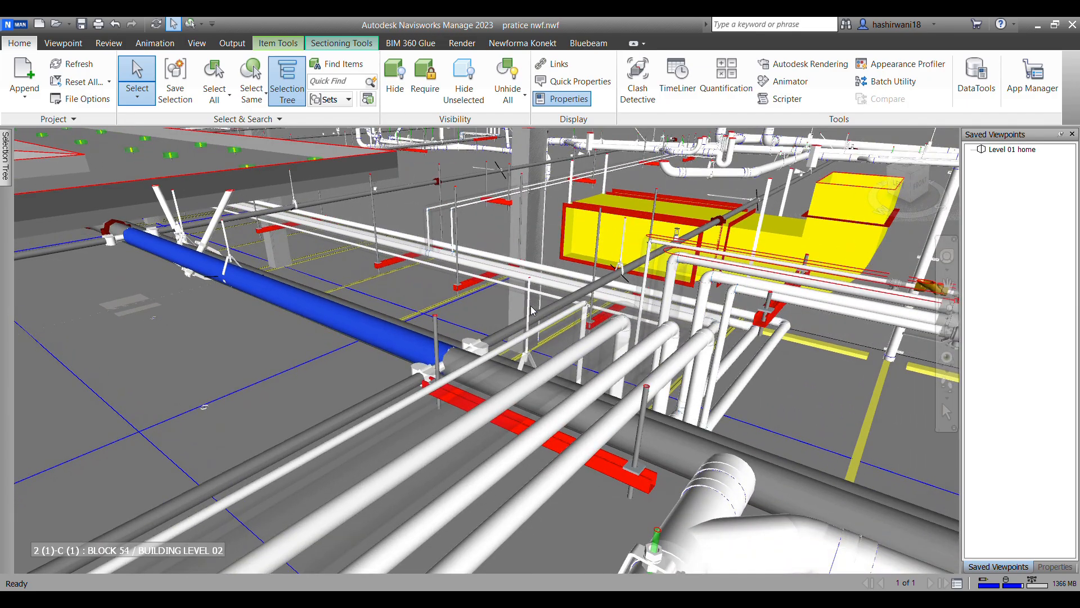
pyautogui.scroll(-4, 533, 310)
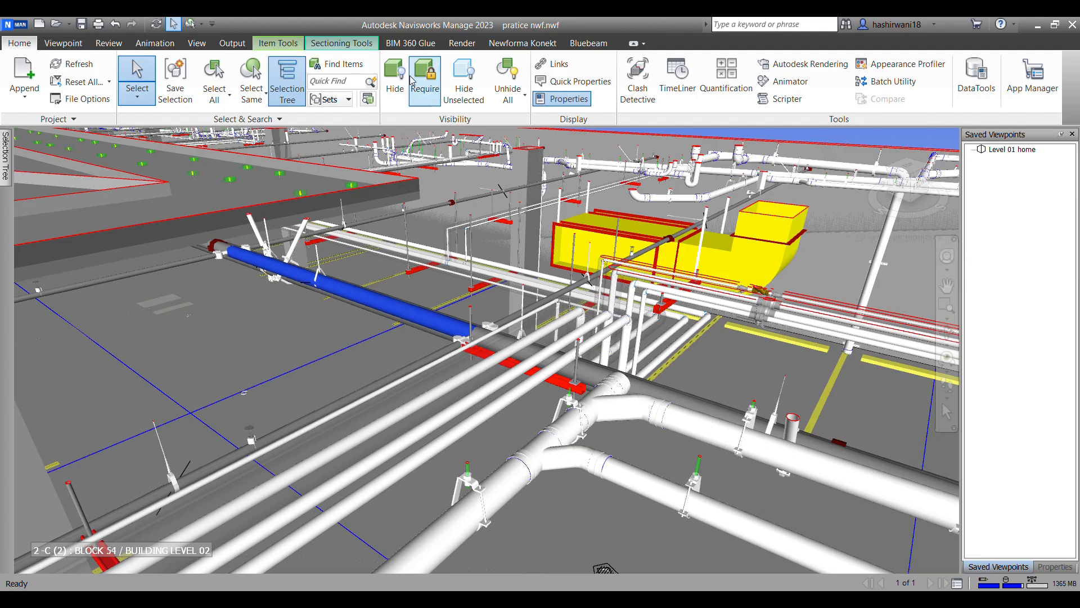
# Step: Open Clash Detective, keep it docked at a wider size, and set Saved Viewpoints to auto-hide
pyautogui.click(642, 102)
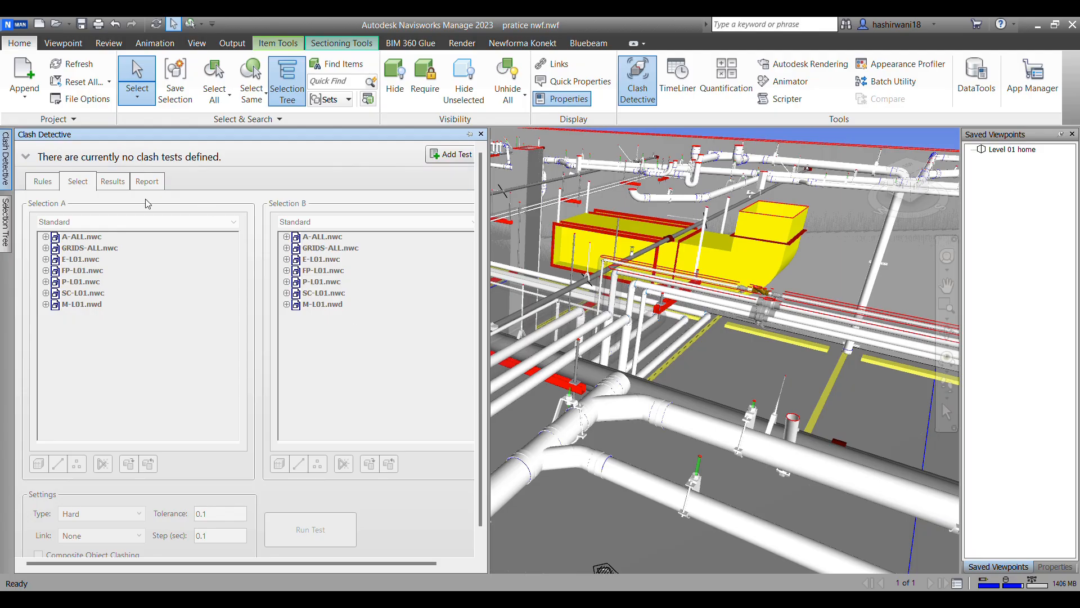
pyautogui.click(471, 135)
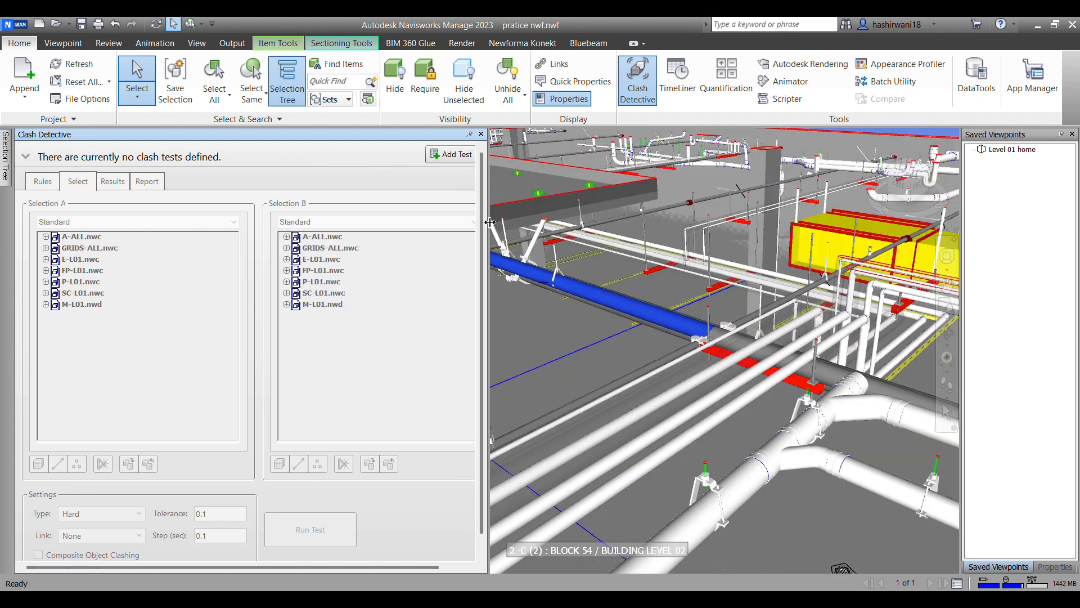
pyautogui.moveTo(619, 251); pyautogui.dragTo(592, 249)
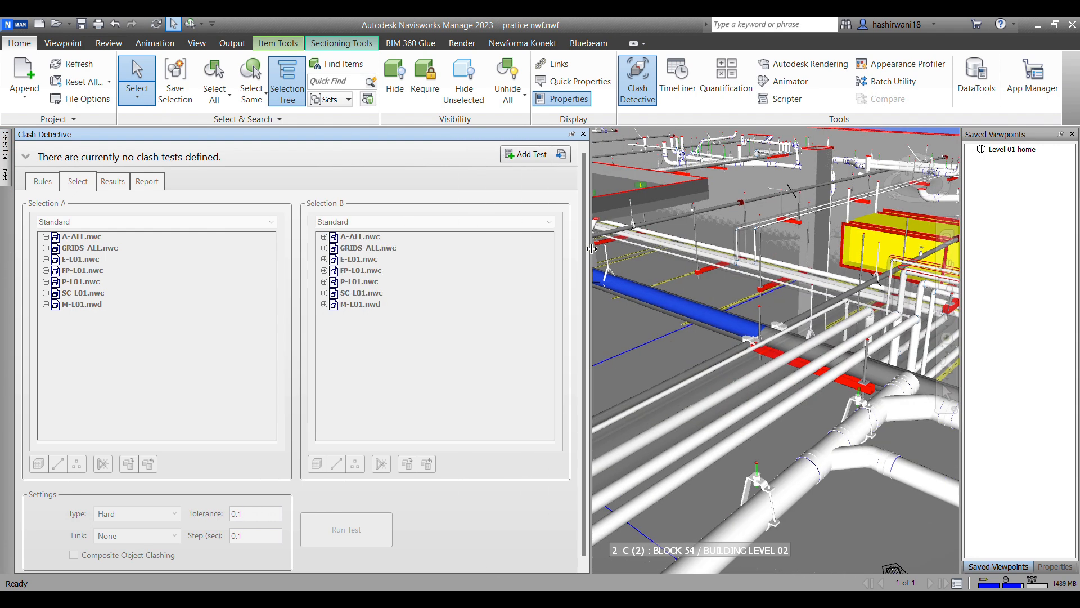
pyautogui.click(1062, 138)
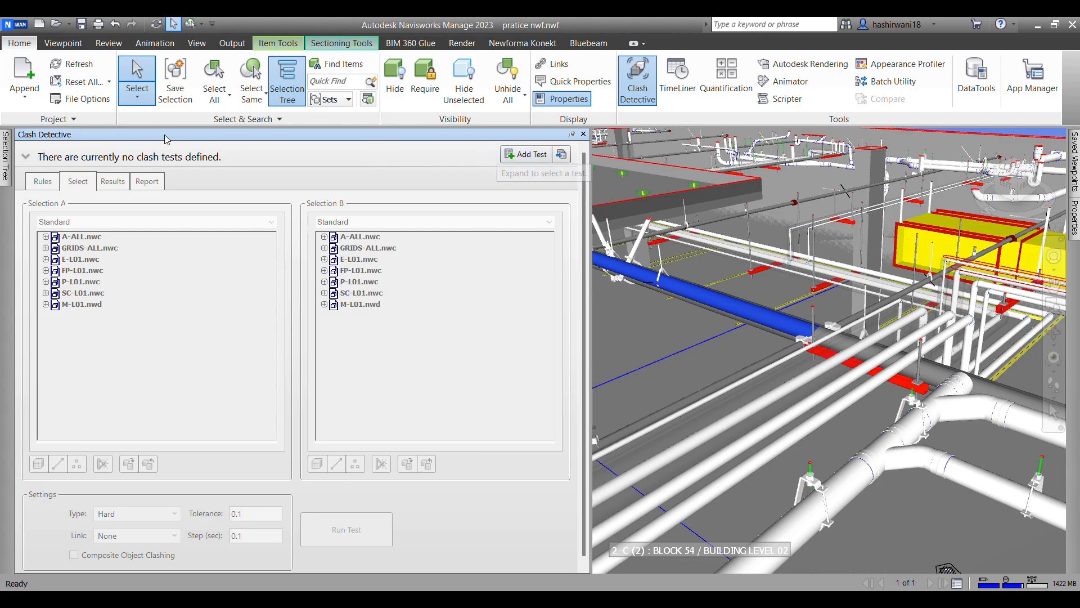
# Step: Add a new clash test and name it "M vs PL"
pyautogui.click(528, 155)
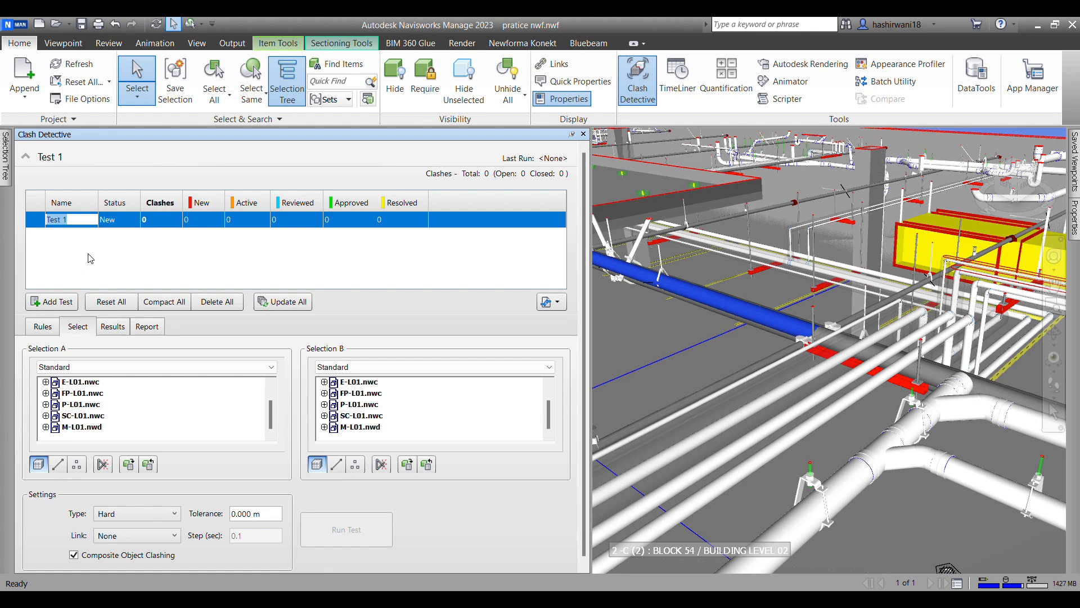
pyautogui.write('m')
pyautogui.press('BackSpace')
pyautogui.write('M vs PL')
# Step: Set M-L01.nwd as Selection A and P-L01.nwc as Selection B, and run the M vs PL clash test
pyautogui.scroll(1, 84, 402)
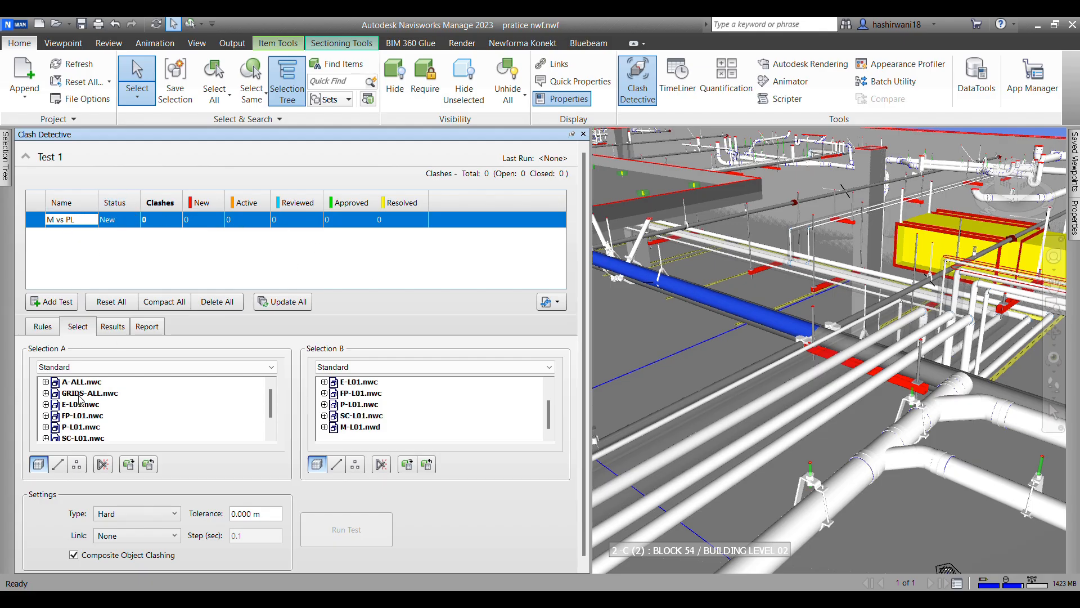
pyautogui.scroll(-1, 72, 424)
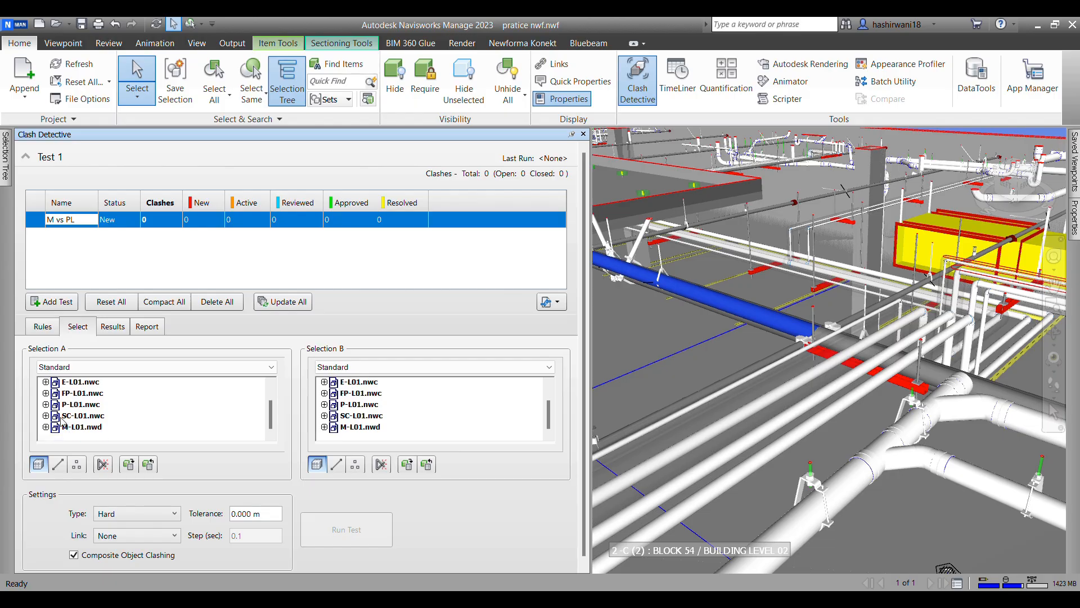
pyautogui.click(81, 429)
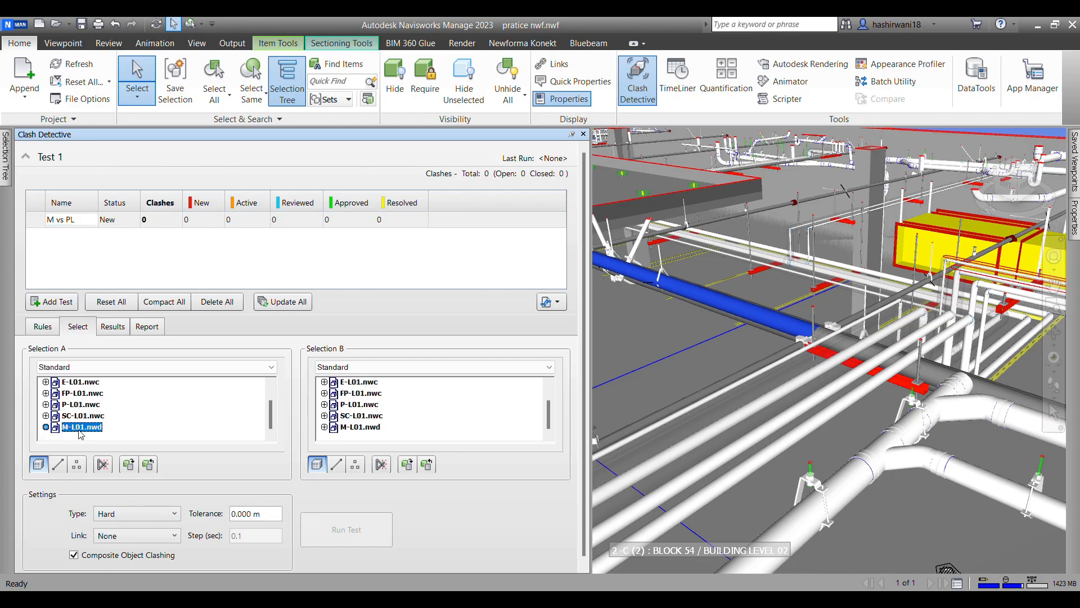
pyautogui.scroll(1, 381, 429)
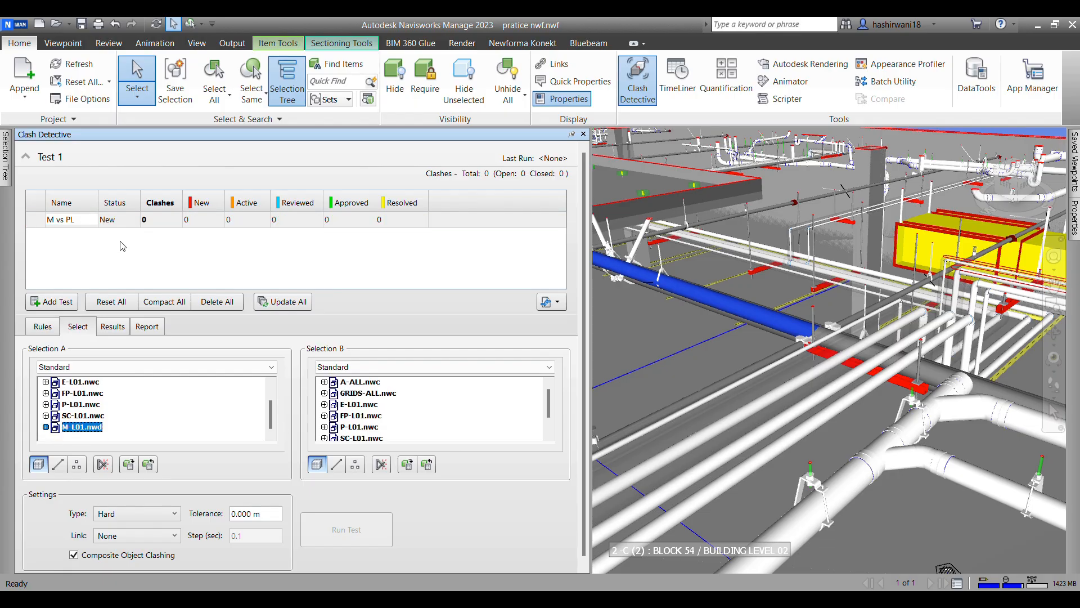
pyautogui.scroll(-1, 382, 388)
pyautogui.click(358, 405)
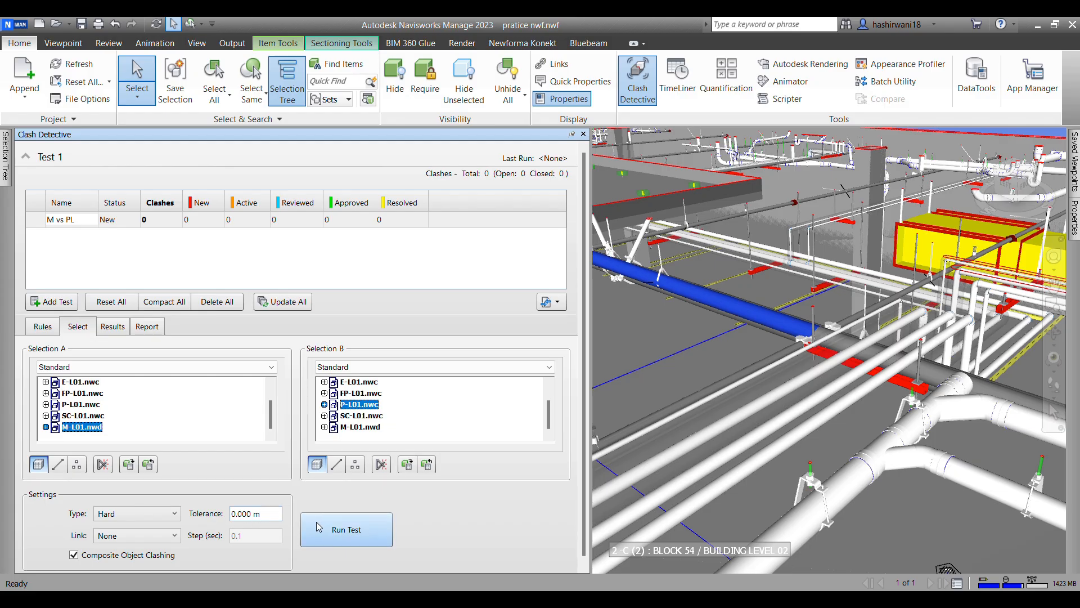
pyautogui.click(358, 533)
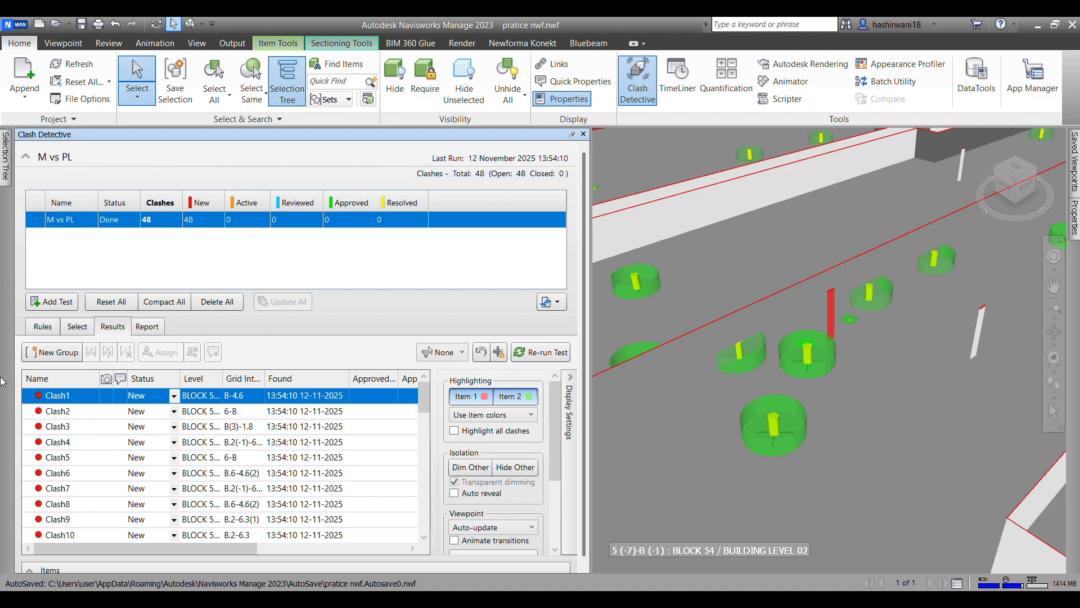
# Step: Select all the clash results from Clash1 to Clash48 and combine them into one group
pyautogui.scroll(-13, 77, 434)
pyautogui.scroll(13, 101, 472)
pyautogui.scroll(-13, 66, 401)
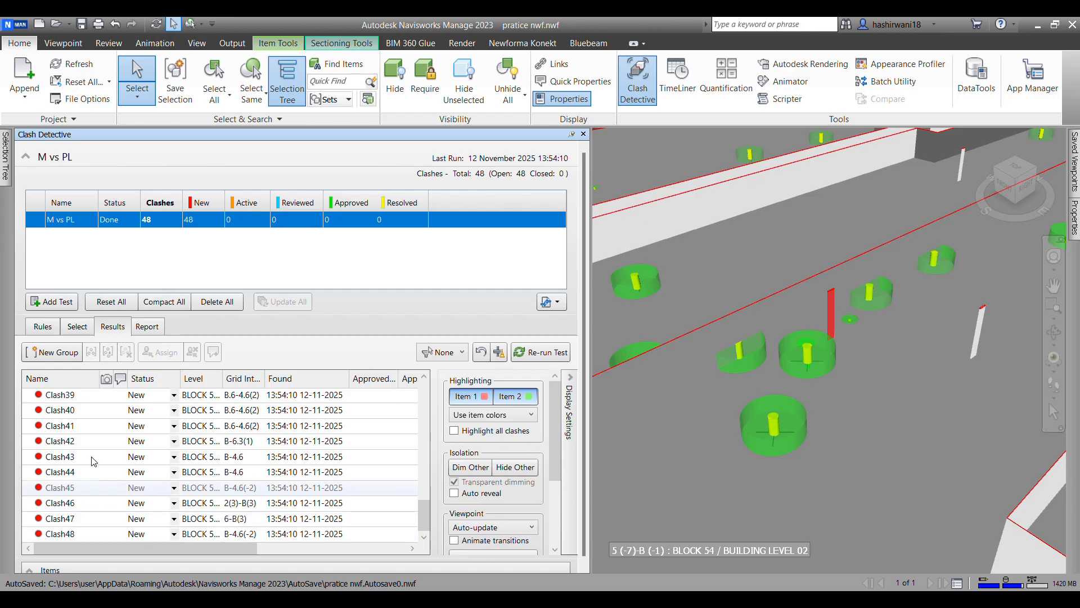
pyautogui.scroll(13, 72, 429)
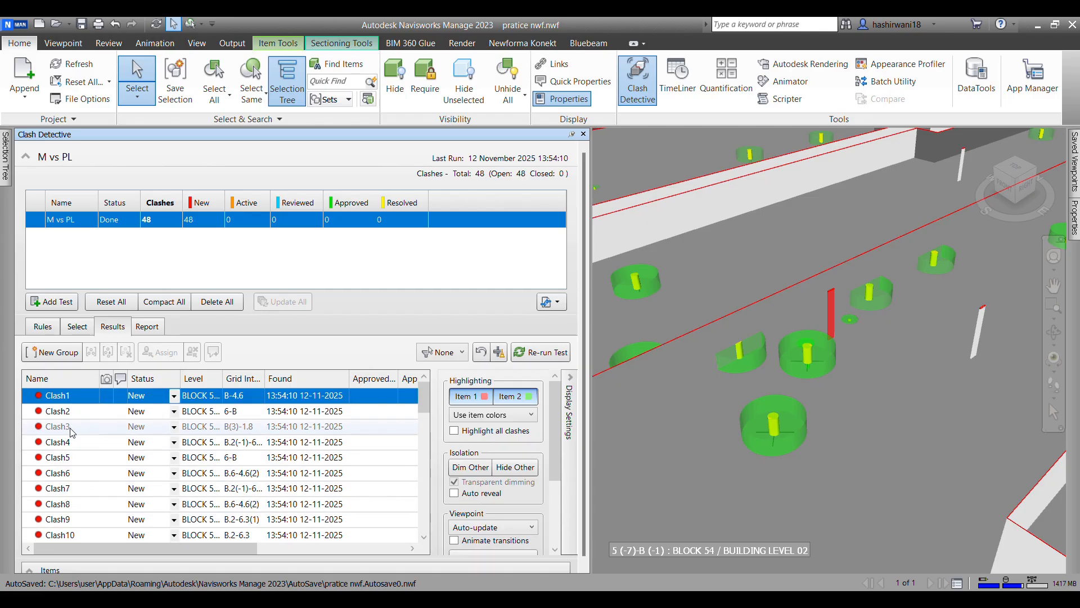
pyautogui.scroll(-13, 78, 506)
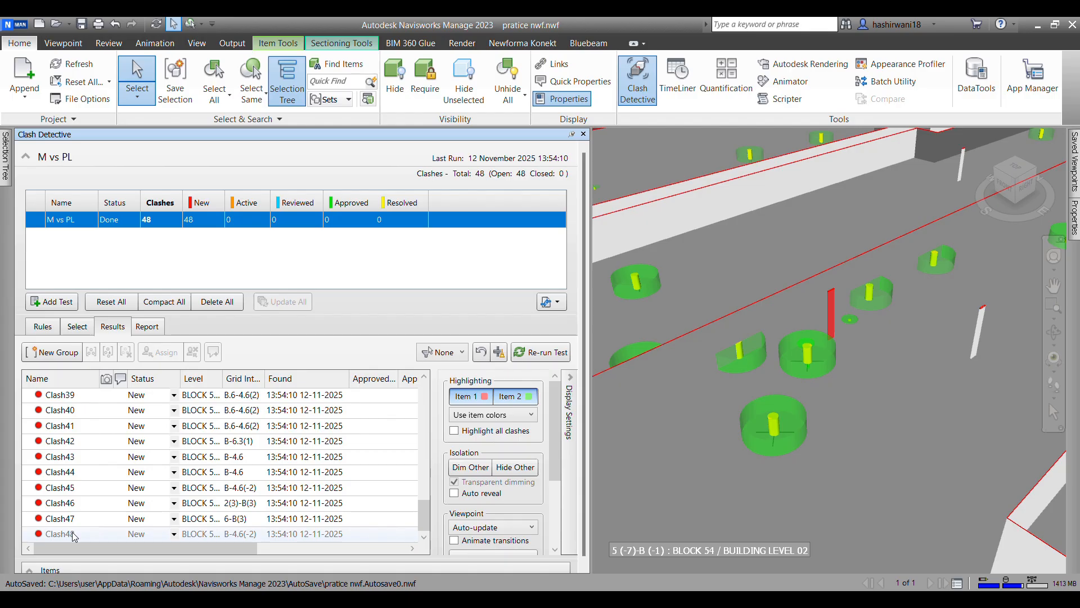
pyautogui.keyDown('shift'); pyautogui.click(75, 536); pyautogui.keyUp('shift')
pyautogui.scroll(13, 77, 495)
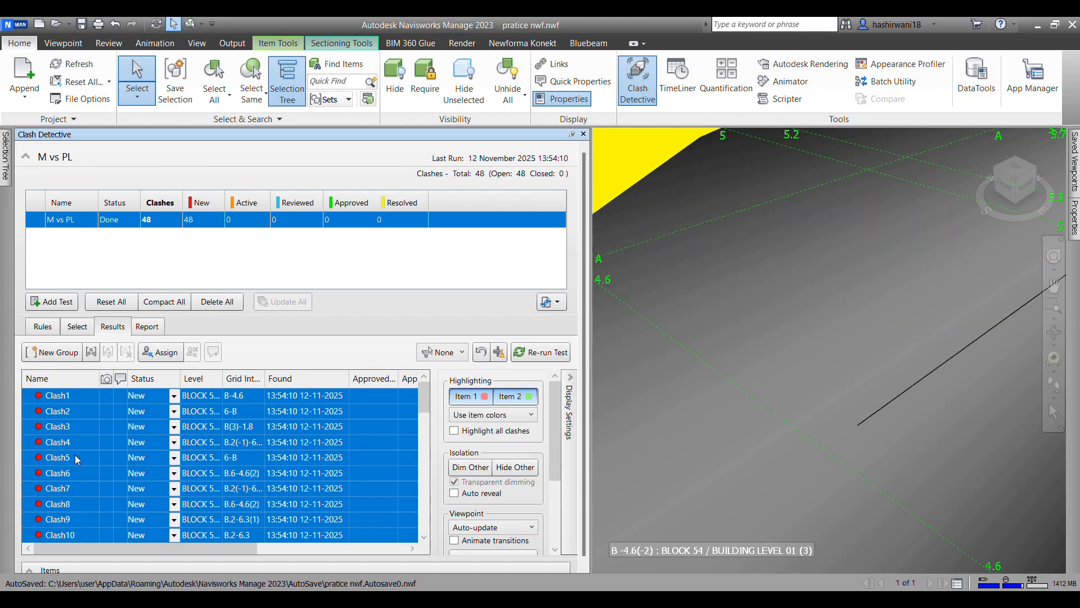
pyautogui.click(91, 353)
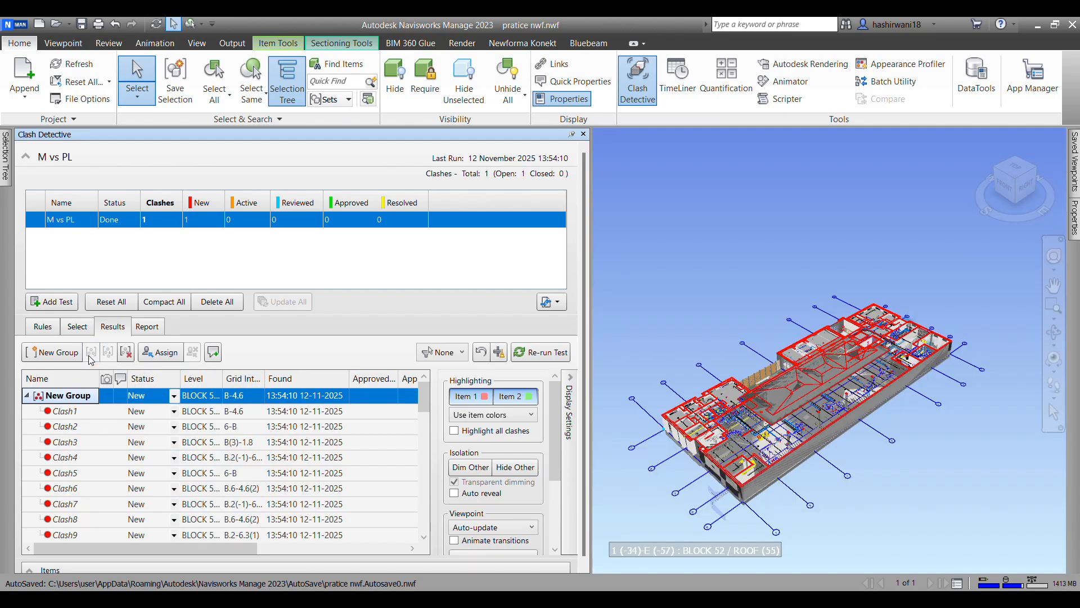
# Step: Rename the new clash group "all clashes" and check that it collapses and expands
pyautogui.click(94, 397)
pyautogui.hotkey('ctrl', 'a')
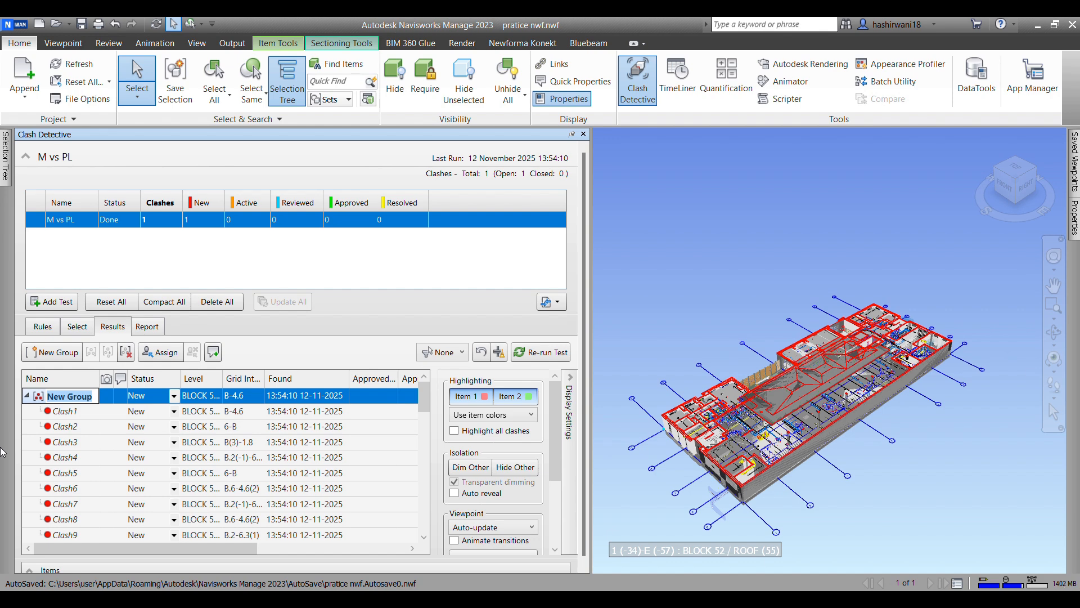
pyautogui.write('all clashes')
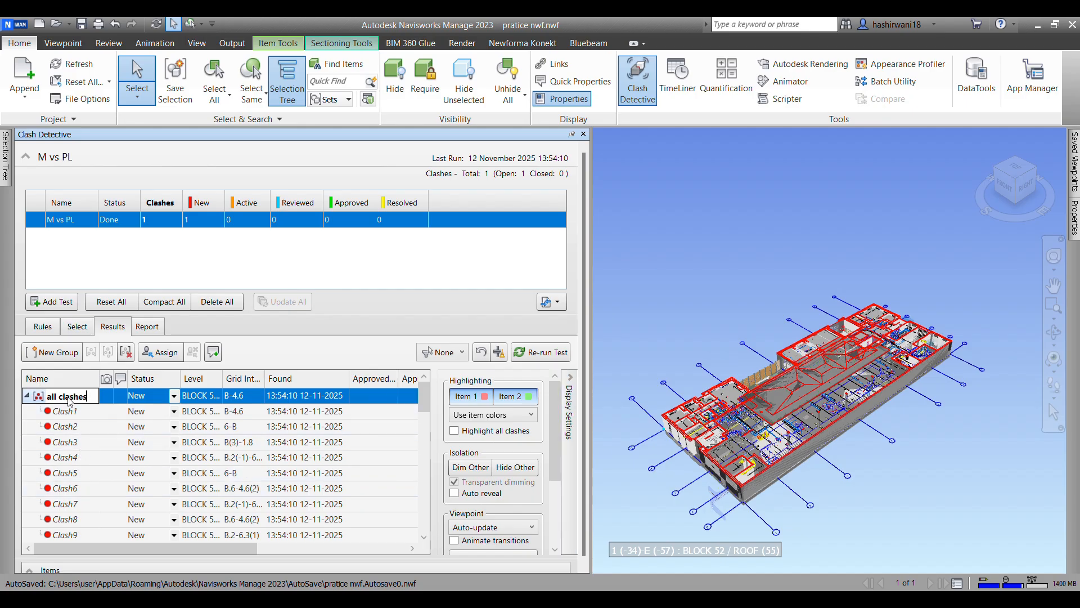
pyautogui.click(26, 396)
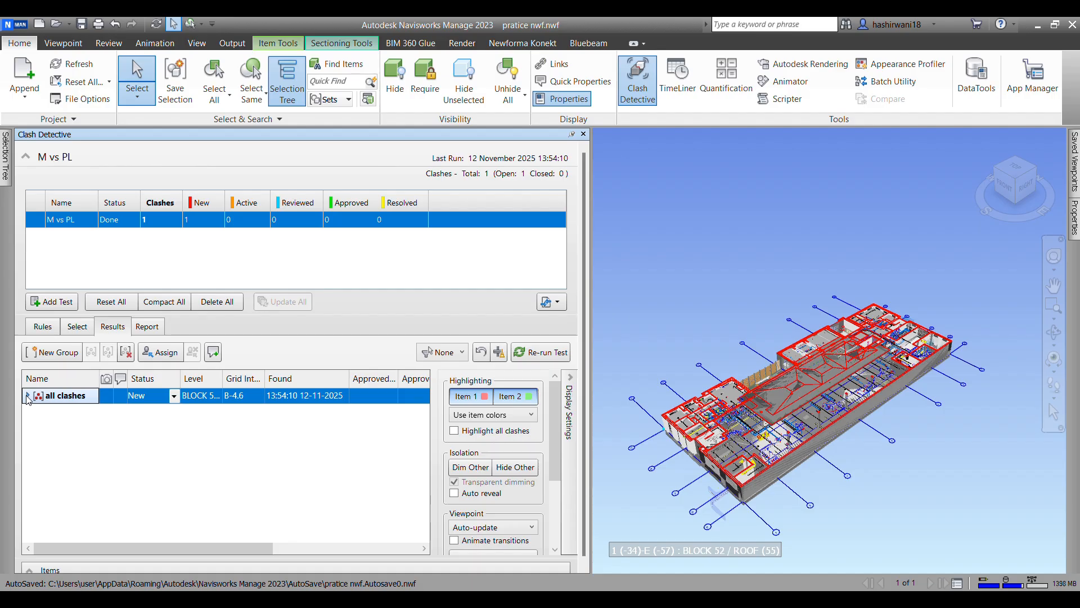
pyautogui.click(27, 396)
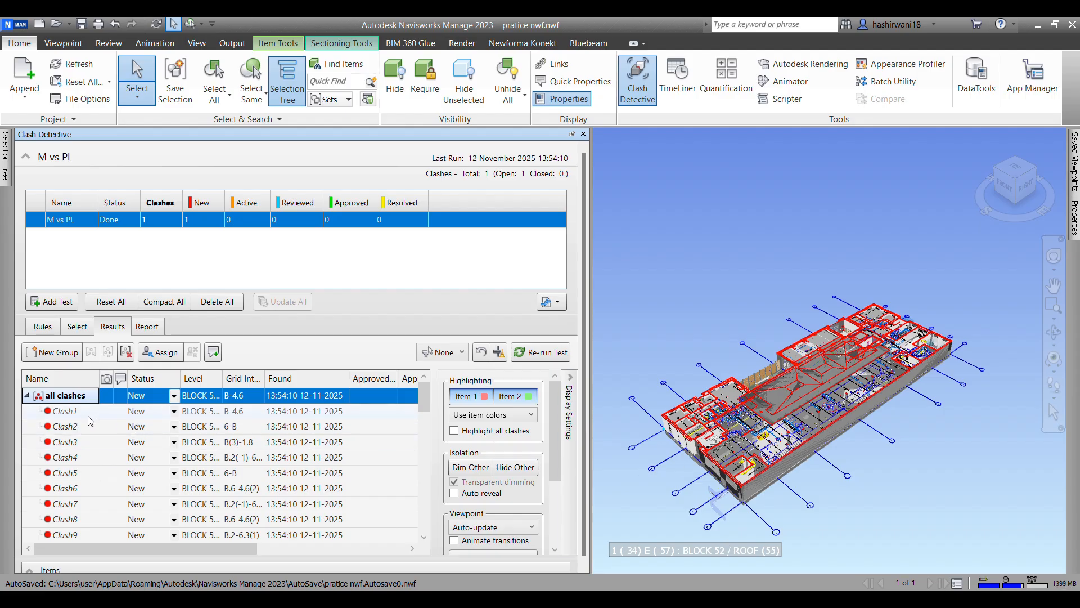
# Step: Isolate Clash1 by hiding the other items and examine the clashing hanger and pipe up close
pyautogui.click(71, 413)
pyautogui.click(70, 412)
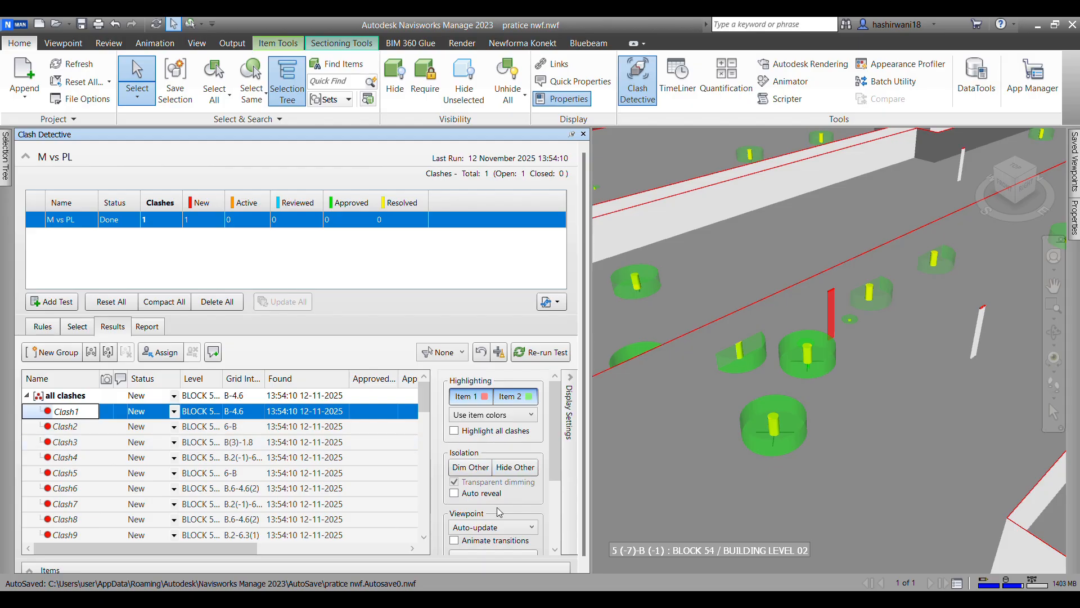
pyautogui.scroll(-1, 500, 511)
pyautogui.scroll(1, 513, 453)
pyautogui.click(509, 468)
pyautogui.scroll(5, 783, 434)
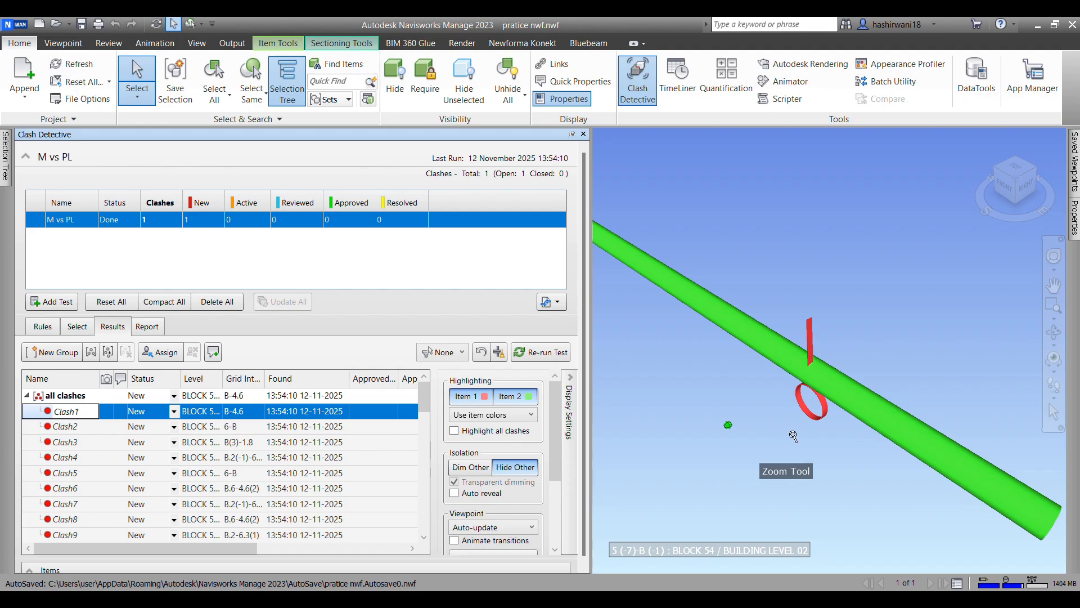
pyautogui.scroll(2, 738, 420)
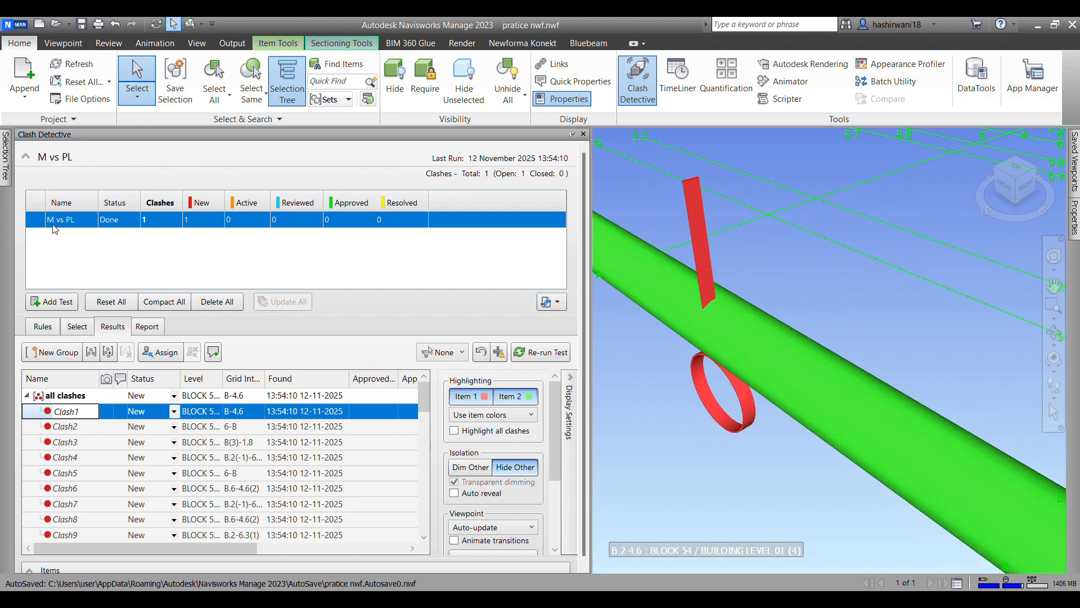
pyautogui.moveTo(751, 415)
pyautogui.keyDown('shift'); pyautogui.mouseDown(button='middle')
pyautogui.moveTo(757, 427)
pyautogui.moveTo(734, 422)
pyautogui.mouseUp(button='middle'); pyautogui.keyUp('shift')
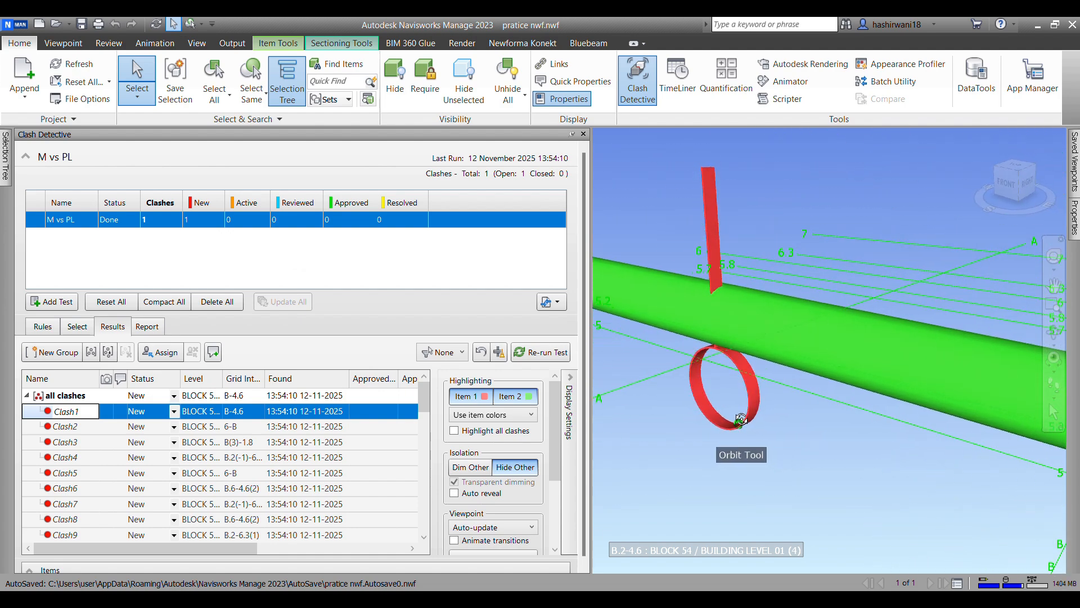
pyautogui.keyDown('shift'); pyautogui.moveTo(712, 360); pyautogui.dragTo(703, 397, button='middle'); pyautogui.keyUp('shift')
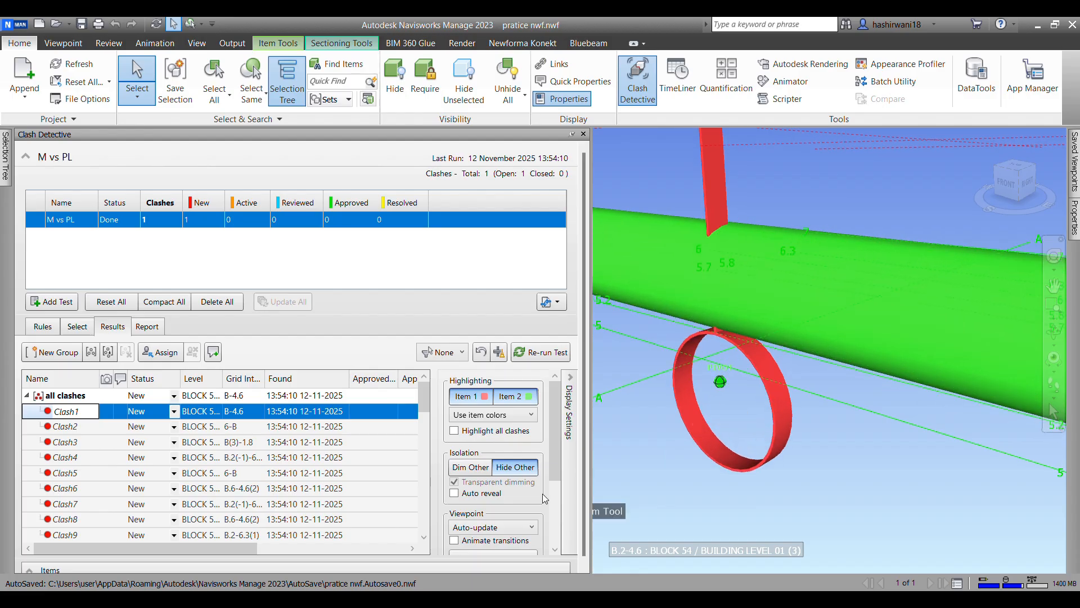
# Step: Compare Clash1 with the surrounding items shown, hidden and transparently dimmed
pyautogui.click(529, 468)
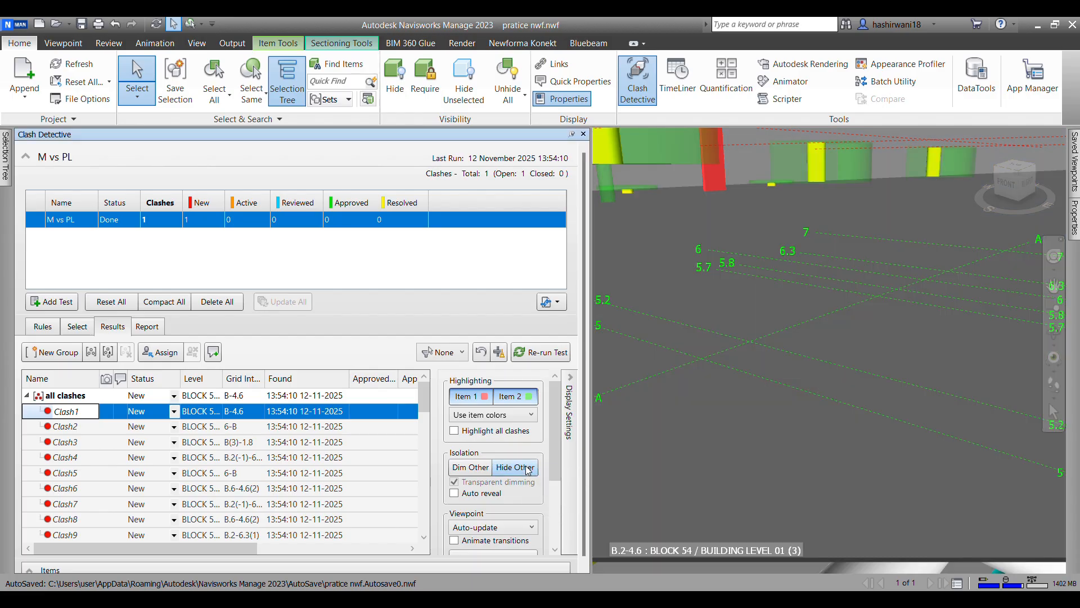
pyautogui.scroll(5, 720, 439)
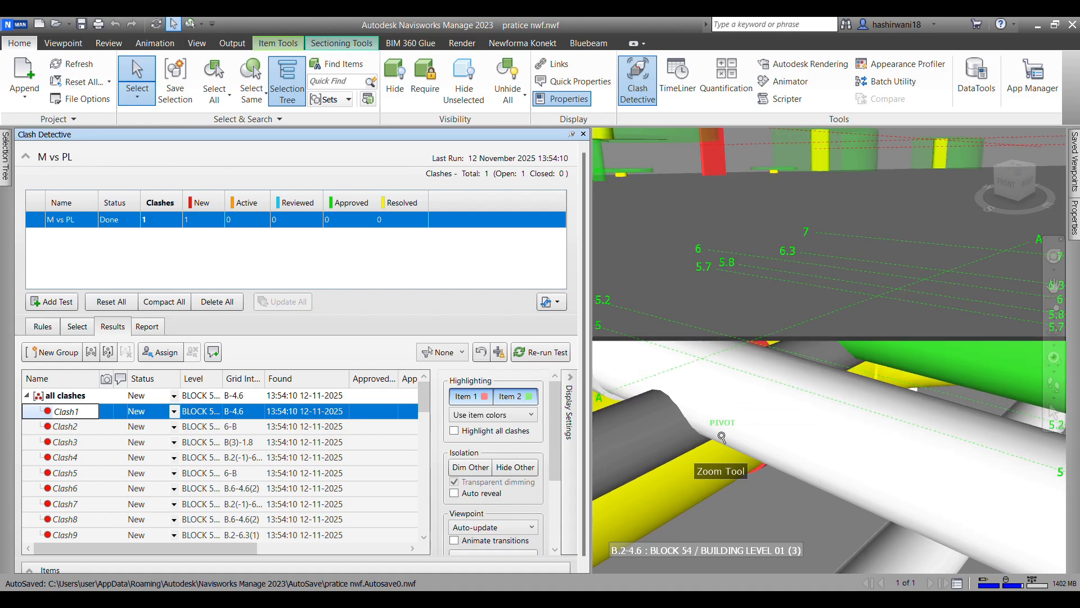
pyautogui.scroll(5, 718, 360)
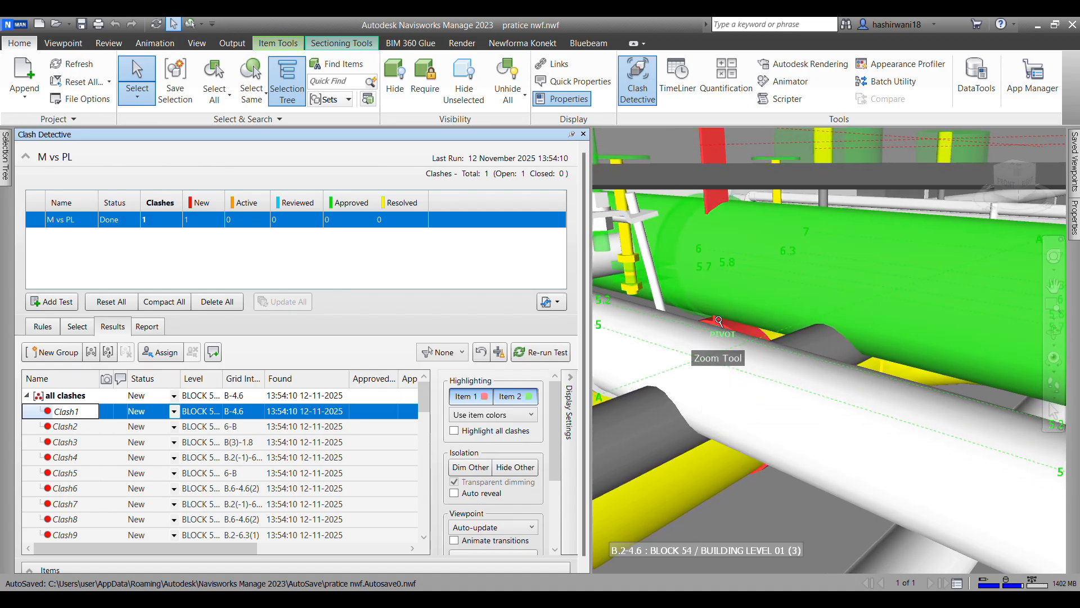
pyautogui.keyDown('shift'); pyautogui.moveTo(754, 374); pyautogui.dragTo(740, 364, button='middle'); pyautogui.keyUp('shift')
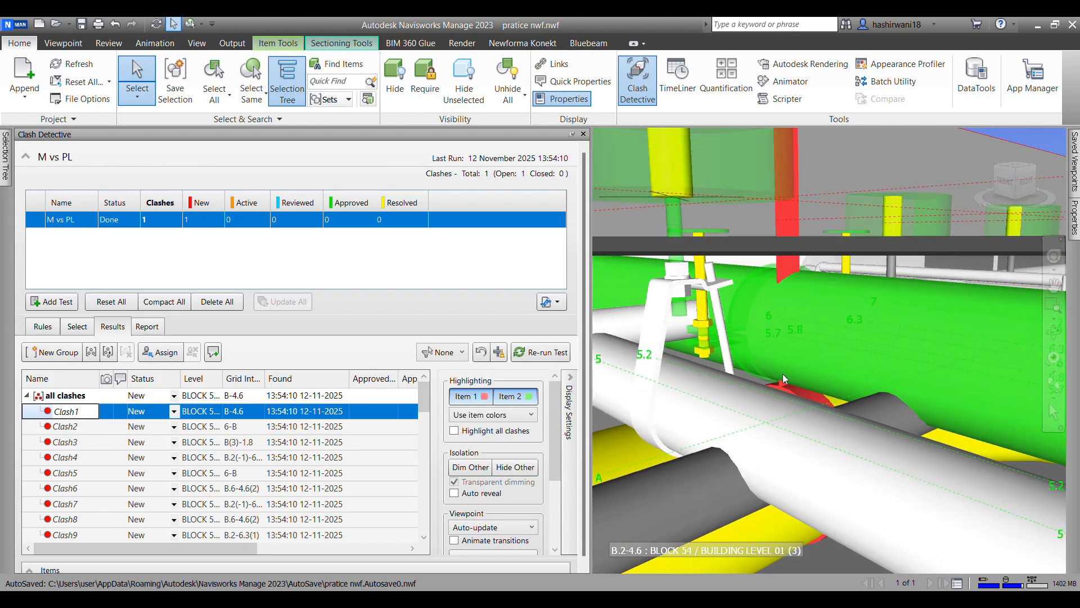
pyautogui.scroll(5, 782, 374)
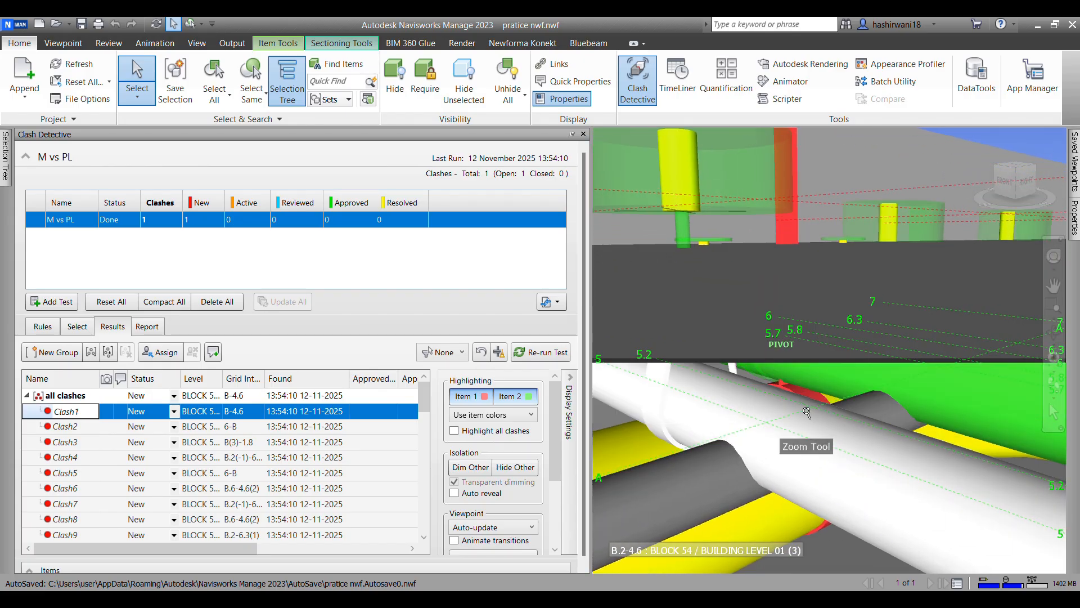
pyautogui.click(526, 469)
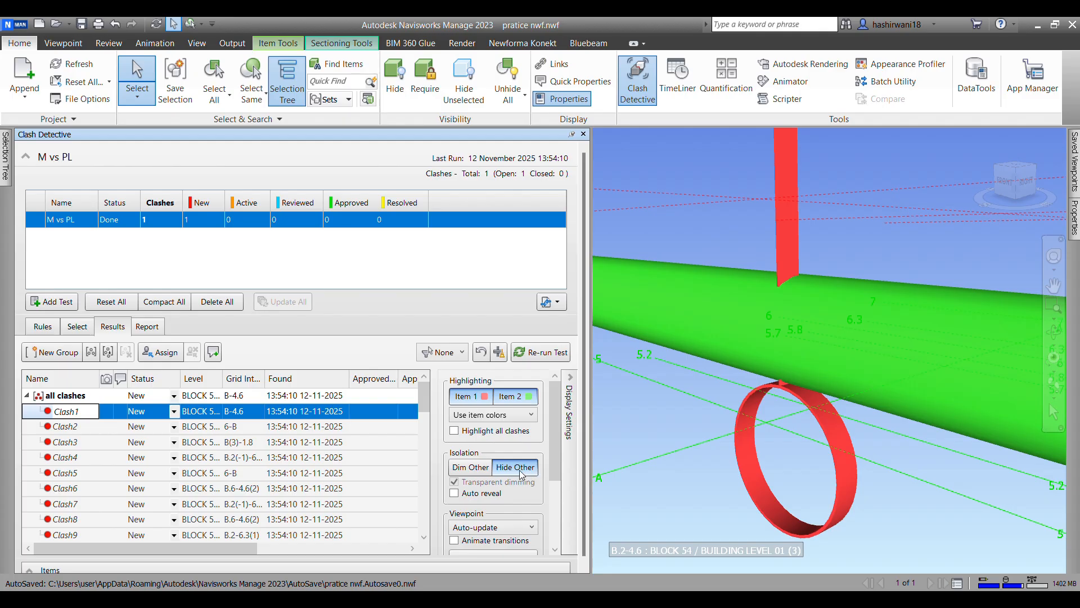
pyautogui.click(471, 467)
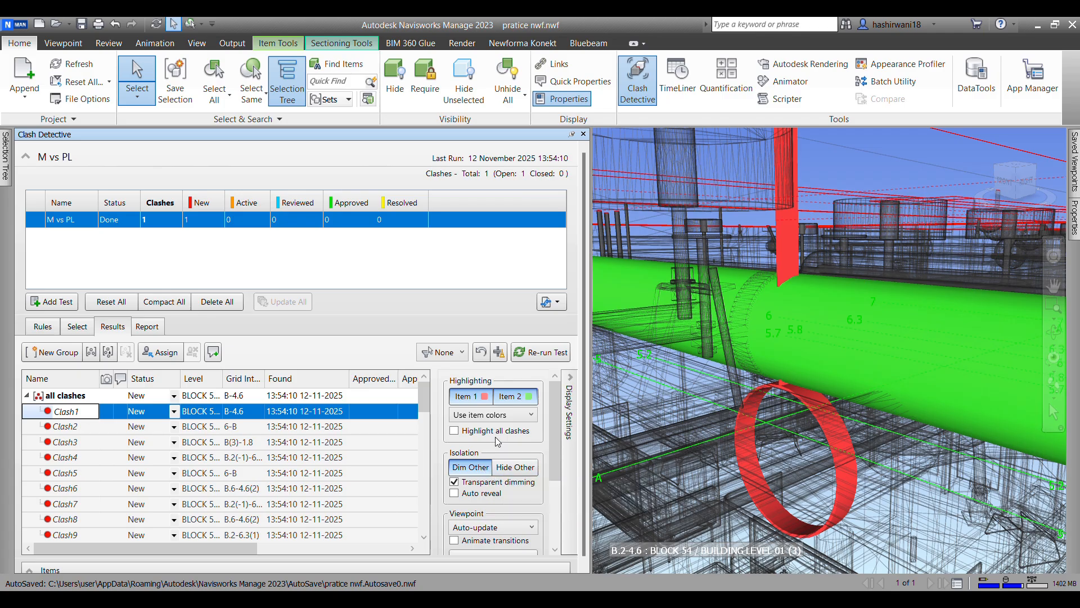
# Step: Examine Clash3 between the flexible duct and the pipe with the other items dimmed, hidden and fully shown
pyautogui.click(70, 443)
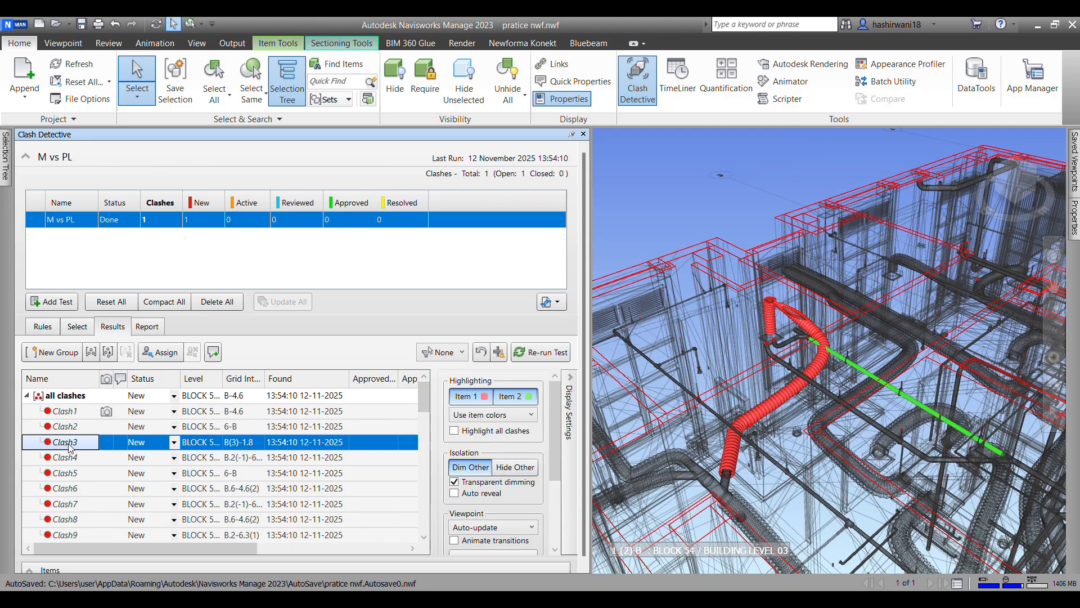
pyautogui.scroll(5, 845, 339)
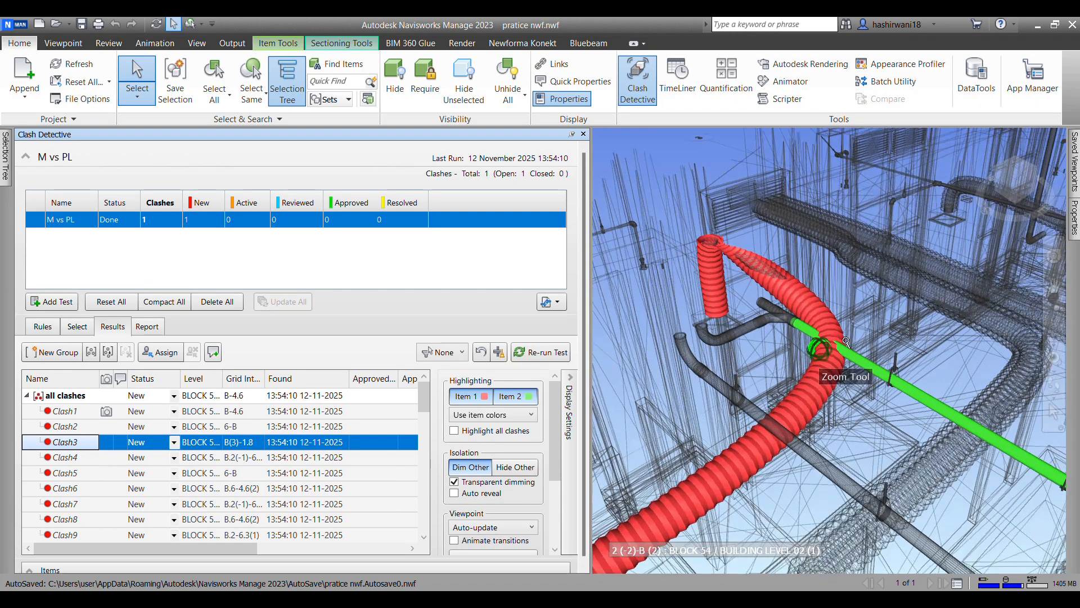
pyautogui.click(476, 468)
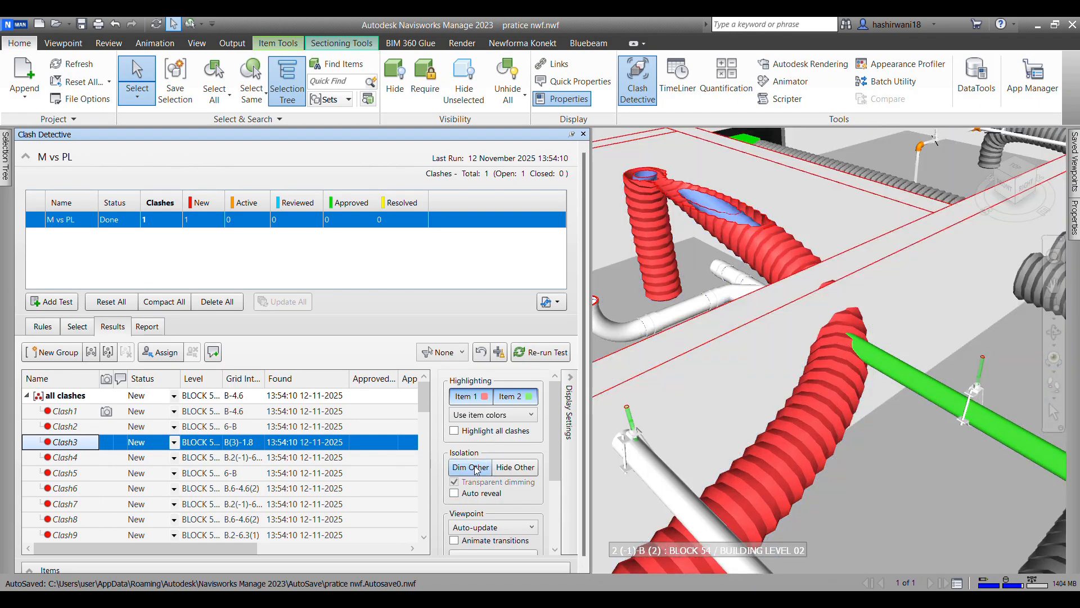
pyautogui.click(516, 468)
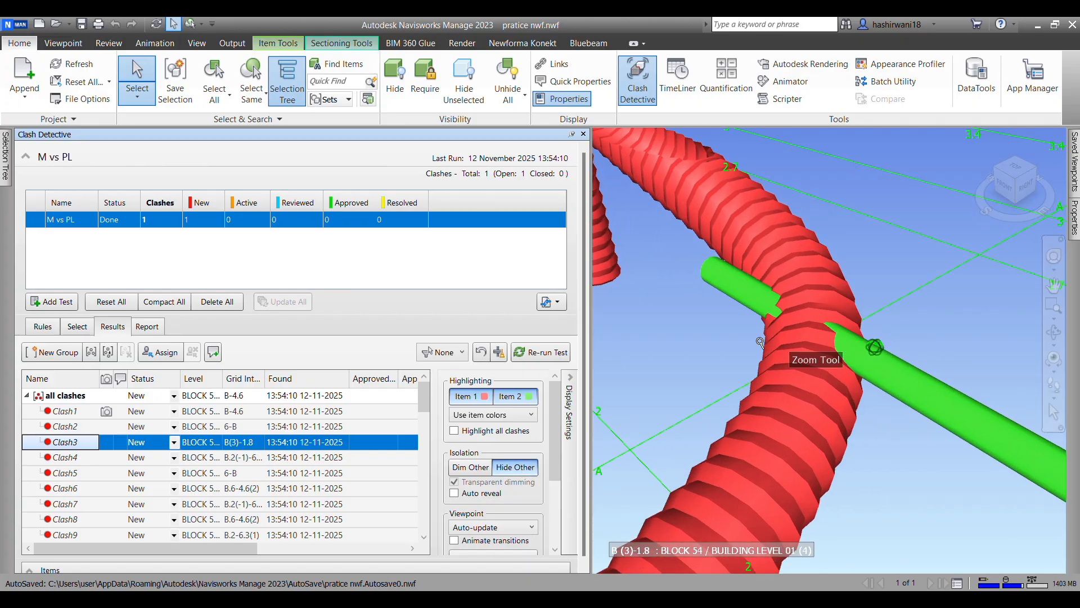
pyautogui.click(526, 467)
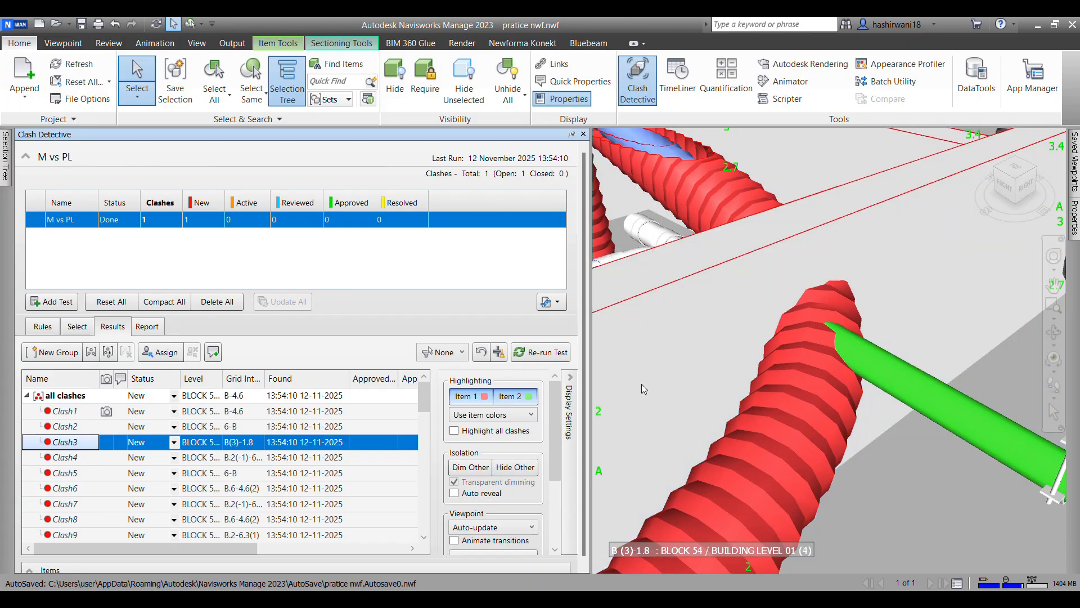
pyautogui.scroll(3, 628, 337)
pyautogui.scroll(-5, 801, 332)
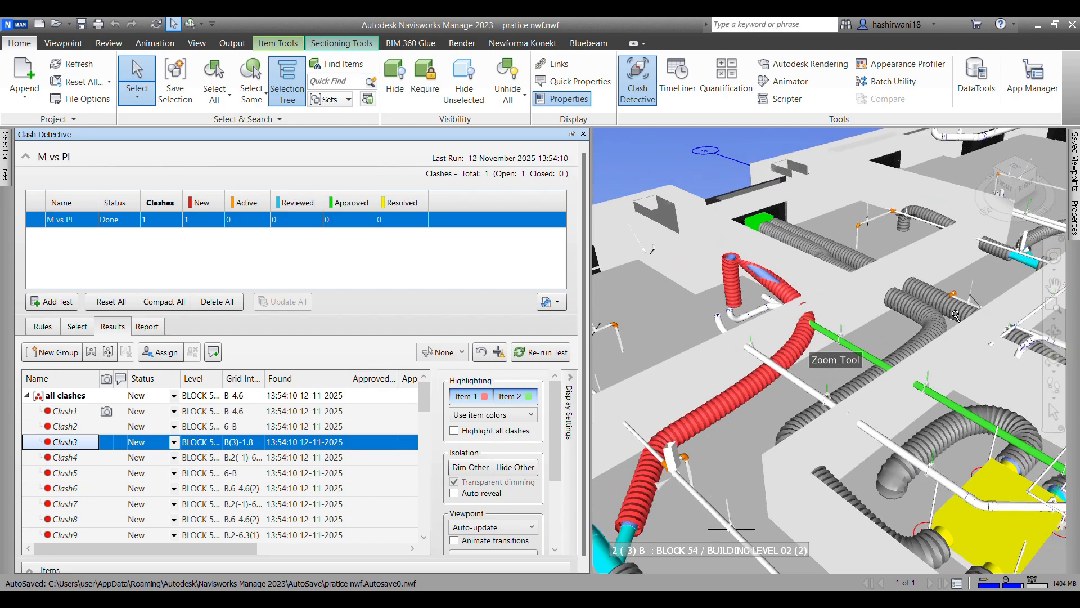
pyautogui.scroll(5, 805, 327)
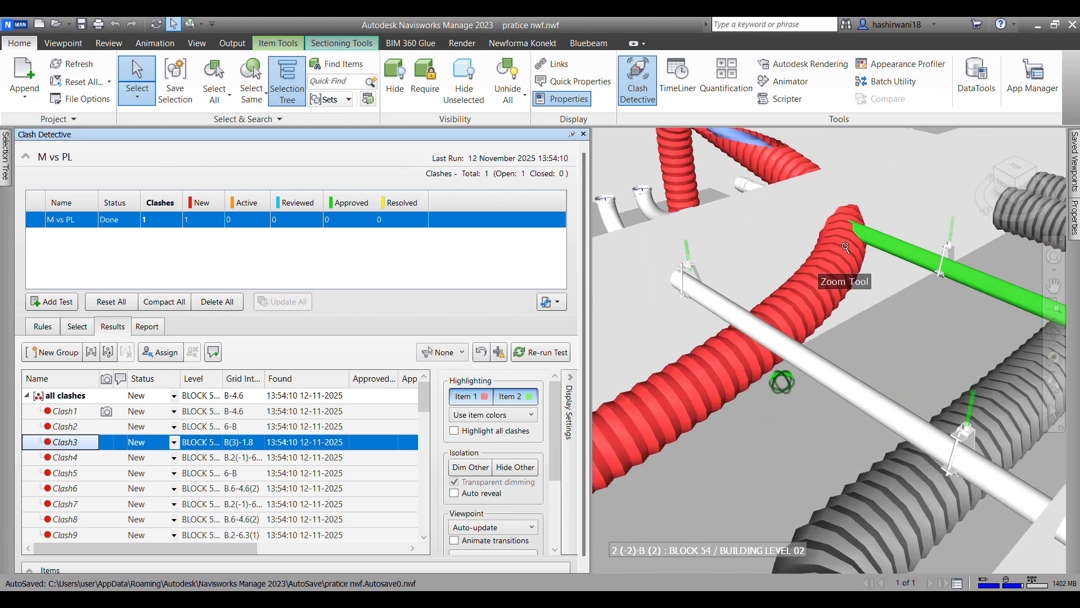
# Step: Switch the items around Clash3 between transparently dimmed and hidden, ending with them dimmed
pyautogui.moveTo(907, 245); pyautogui.dragTo(707, 223, button='middle')
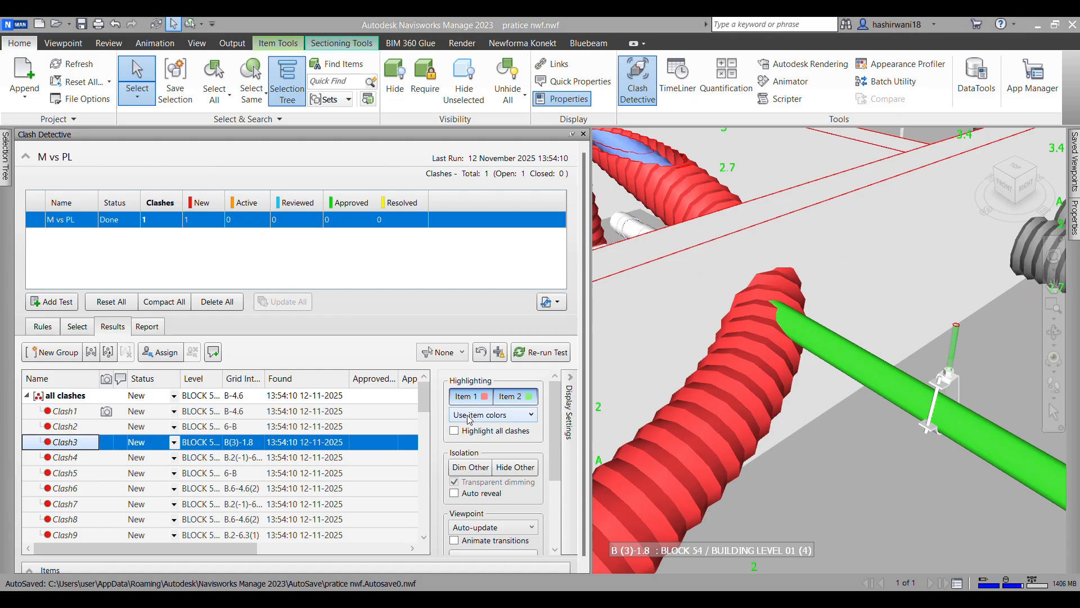
pyautogui.click(470, 468)
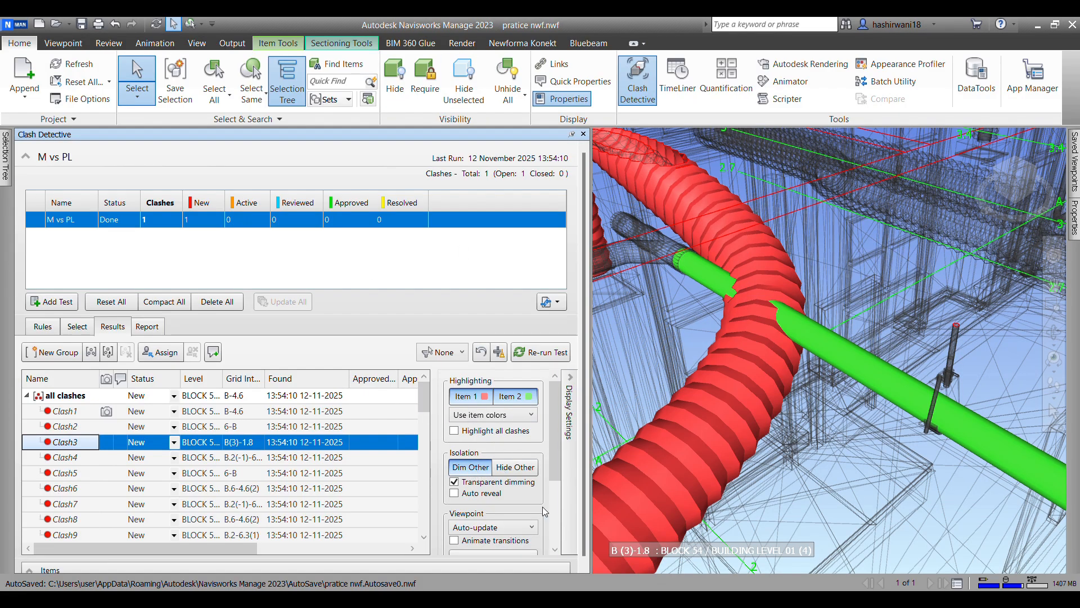
pyautogui.click(516, 470)
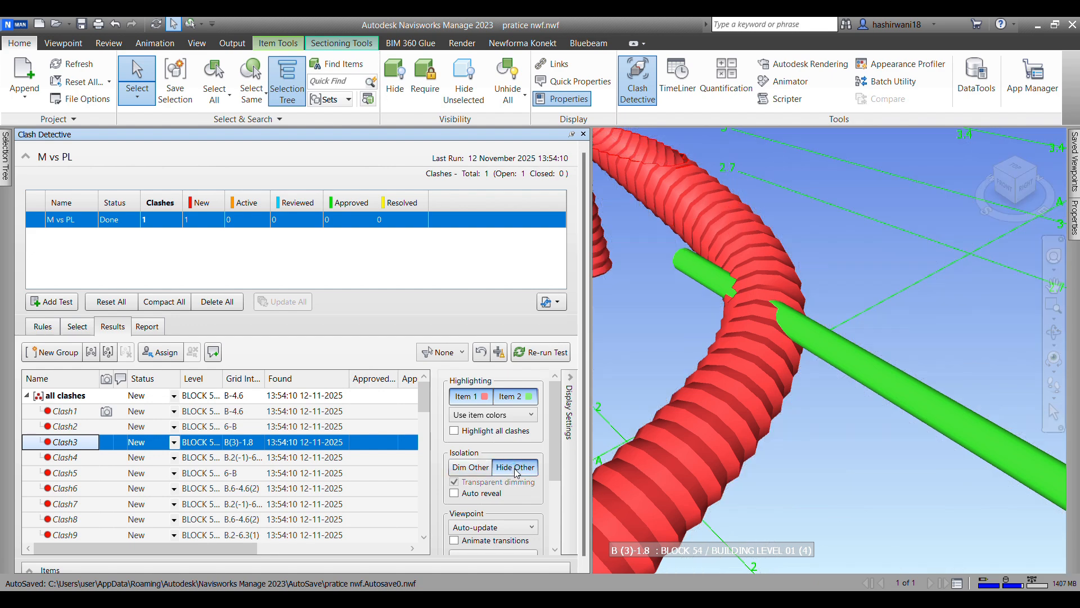
pyautogui.click(471, 467)
pyautogui.scroll(-3, 515, 456)
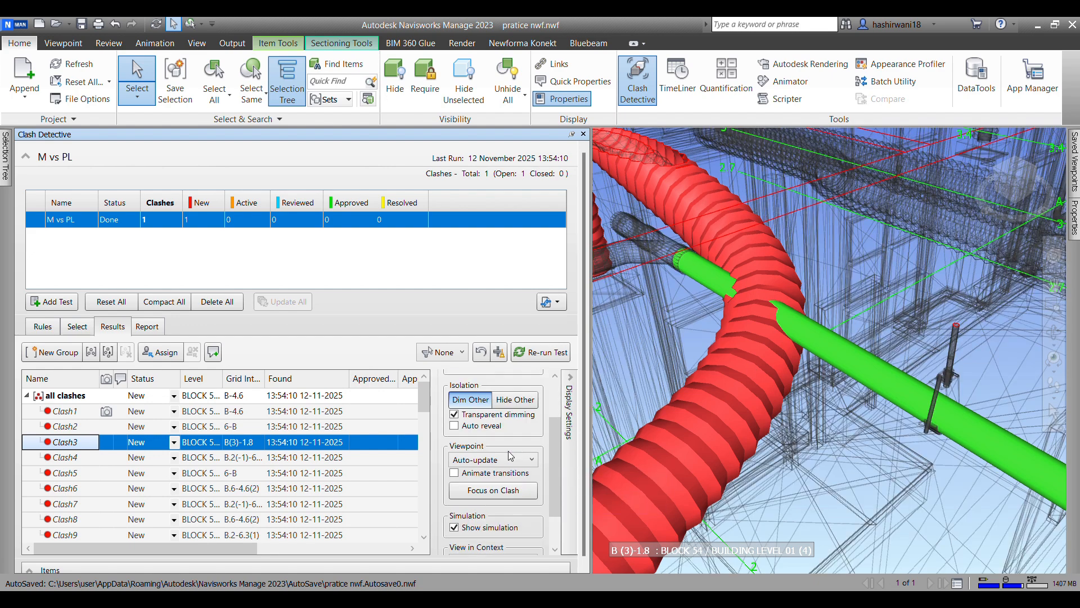
pyautogui.scroll(-4, 933, 411)
# Step: Move the view away from Clash3, refocus on the clash and inspect the duct and pipe intersection up close
pyautogui.moveTo(933, 411); pyautogui.dragTo(1030, 510, button='middle')
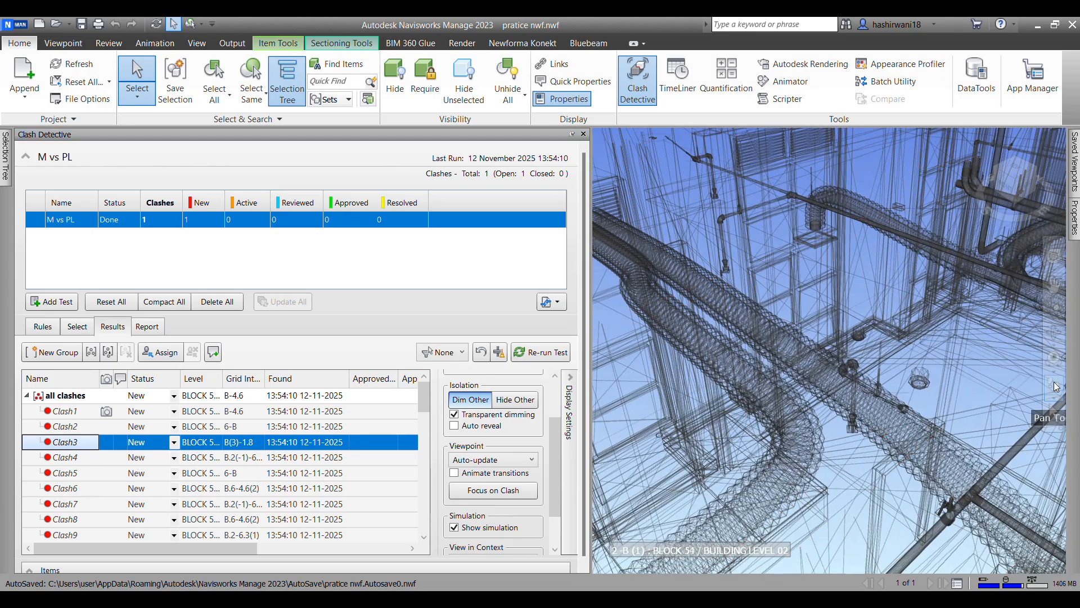
pyautogui.moveTo(1056, 387); pyautogui.dragTo(994, 341, button='middle')
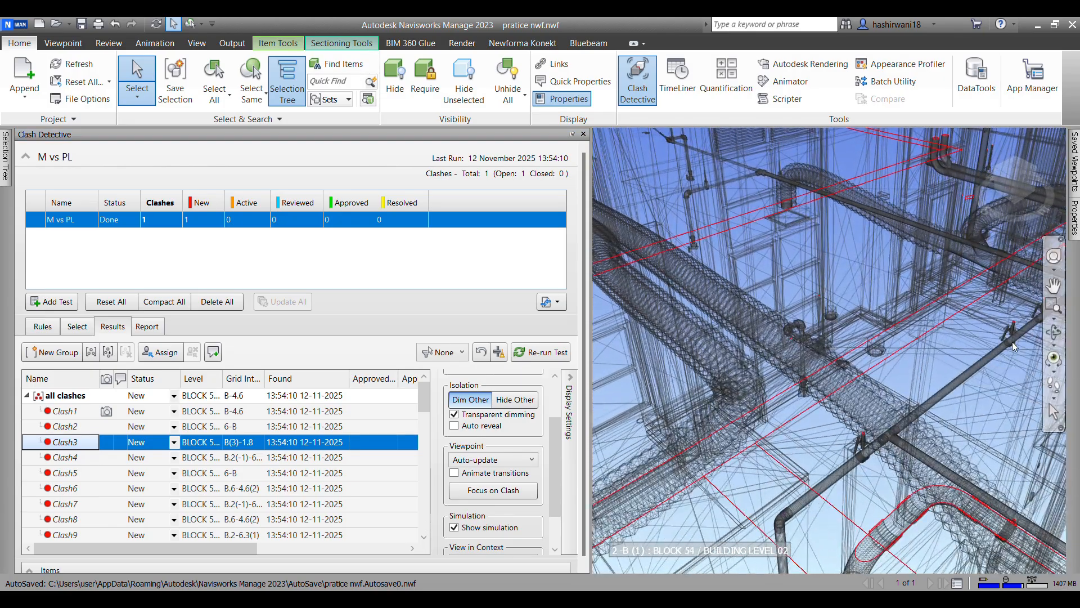
pyautogui.click(495, 490)
pyautogui.scroll(5, 822, 350)
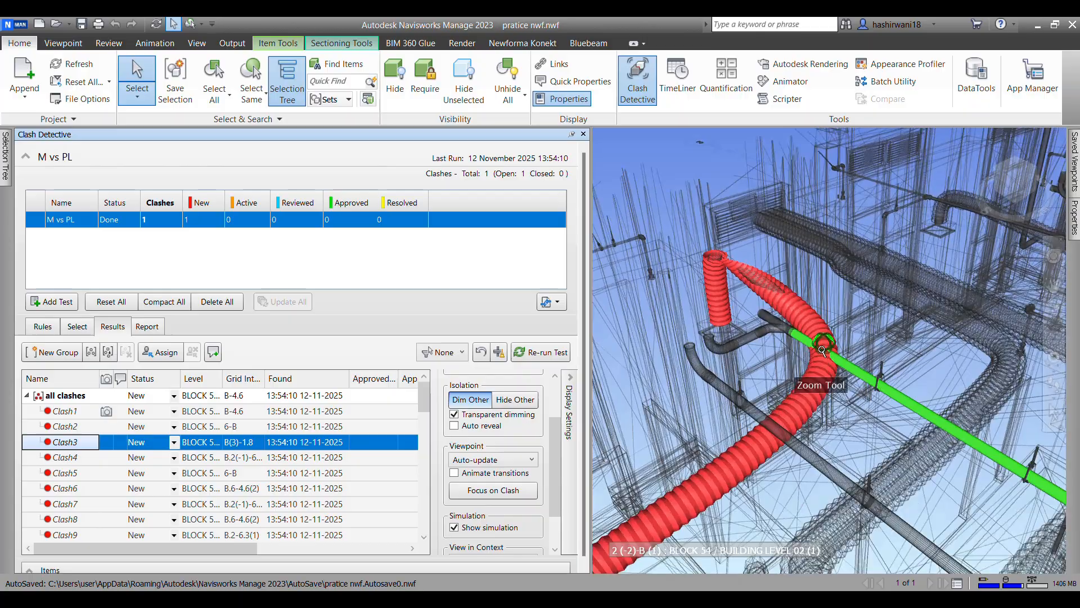
pyautogui.scroll(5, 822, 350)
pyautogui.scroll(2, 606, 327)
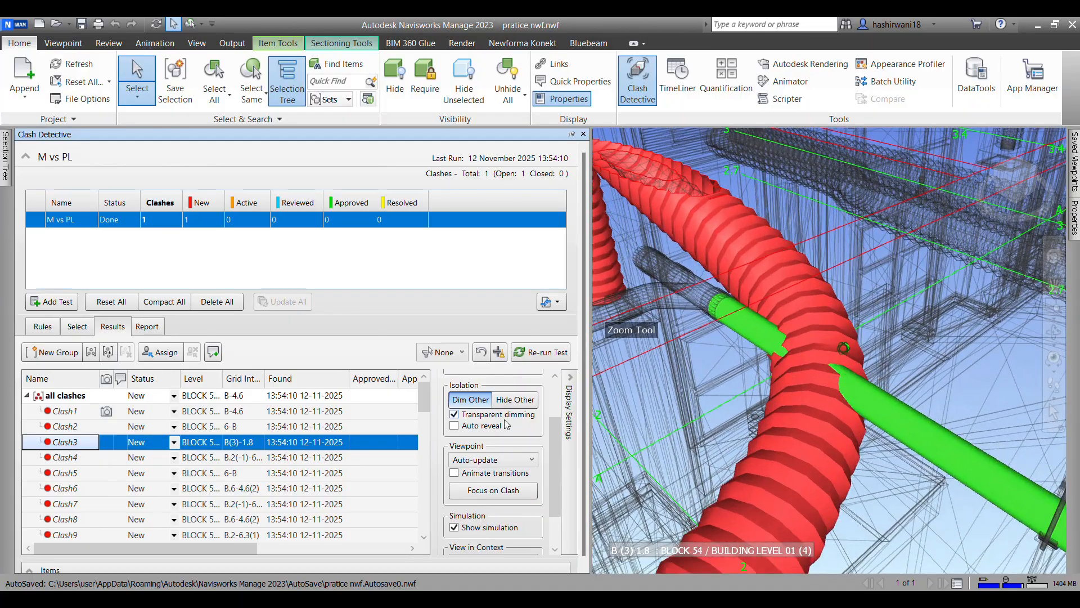
pyautogui.scroll(-2, 507, 428)
pyautogui.scroll(4, 507, 428)
# Step: Examine Clash7 between the flexible duct and the pipe fitting with the other items dimmed, fully shown and hidden
pyautogui.click(73, 503)
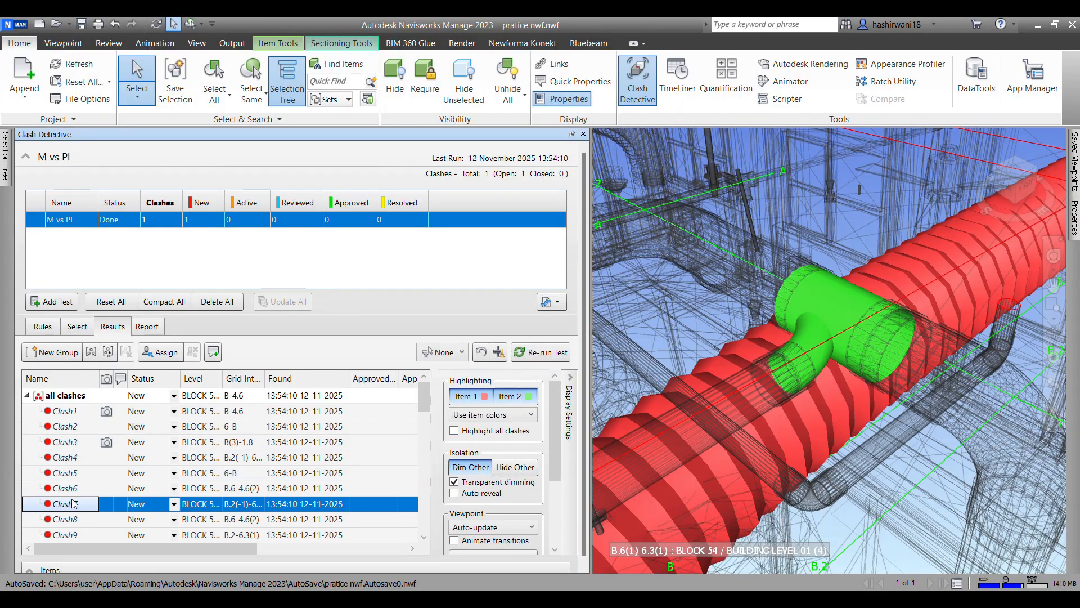
pyautogui.click(72, 507)
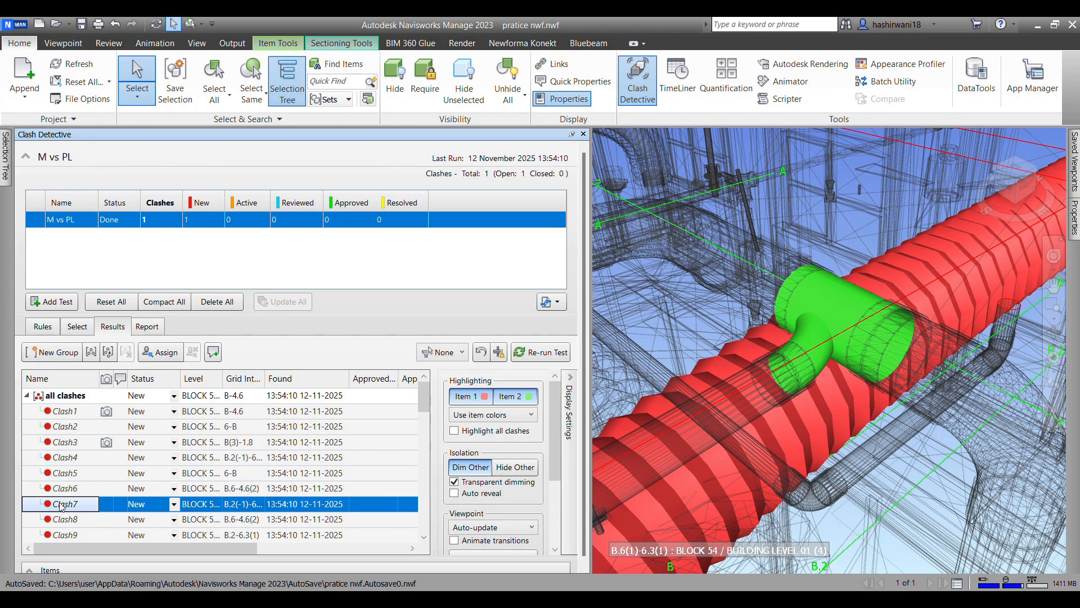
pyautogui.click(228, 507)
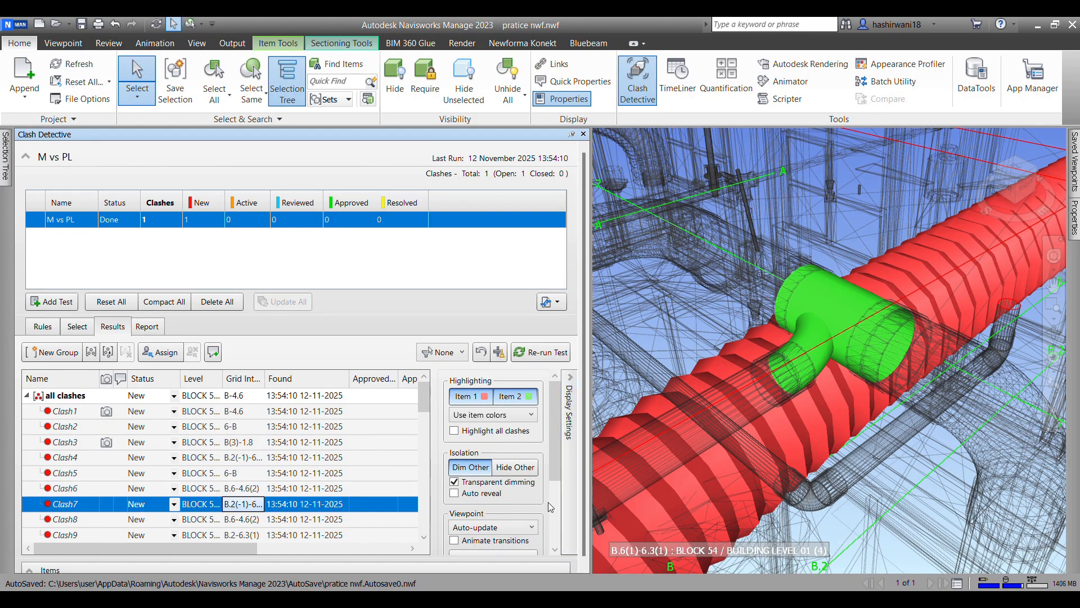
pyautogui.click(471, 466)
pyautogui.scroll(-3, 495, 467)
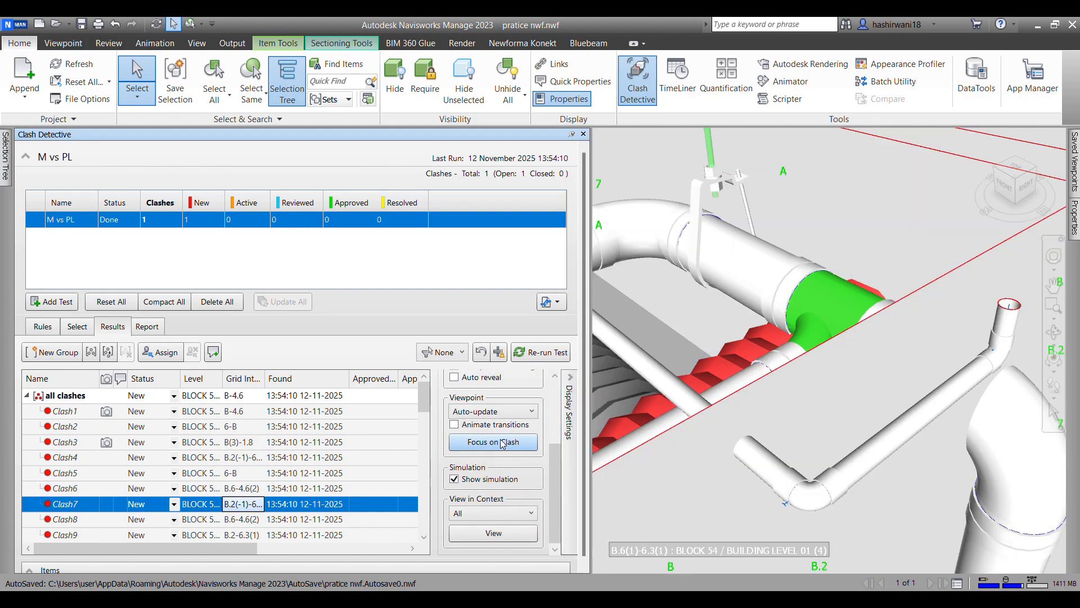
pyautogui.scroll(3, 498, 444)
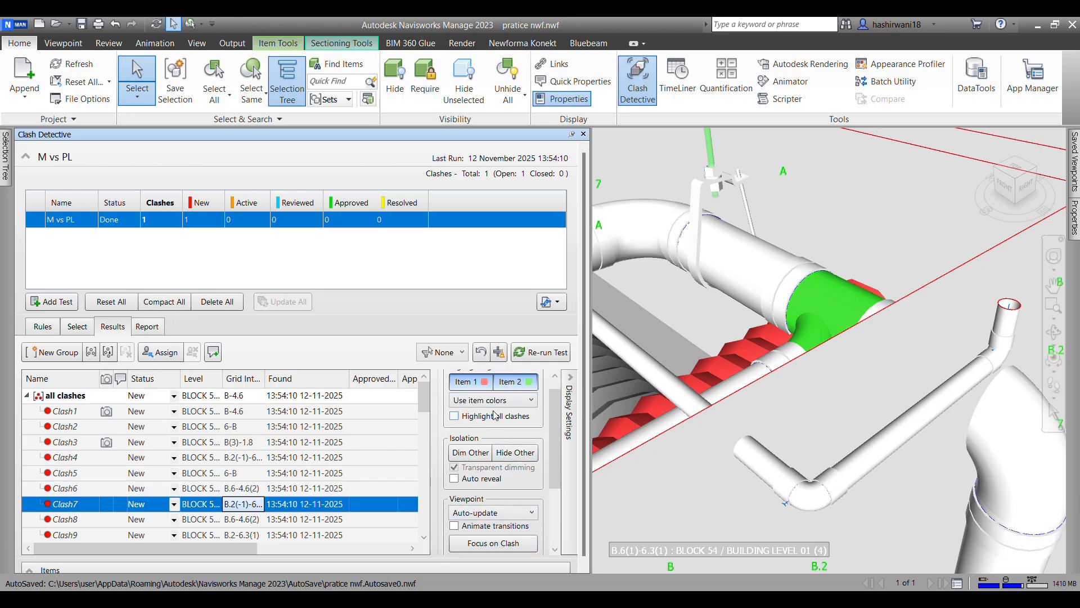
pyautogui.scroll(1, 495, 416)
pyautogui.click(515, 466)
pyautogui.scroll(2, 806, 380)
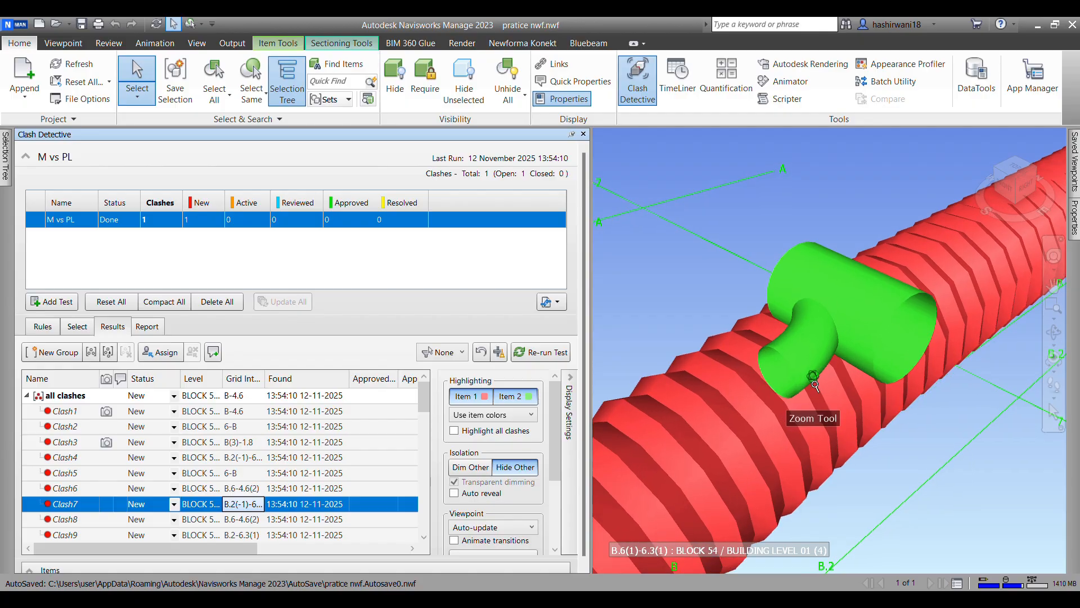
pyautogui.moveTo(814, 382)
pyautogui.keyDown('shift'); pyautogui.mouseDown(button='middle')
pyautogui.moveTo(821, 416)
pyautogui.moveTo(782, 373)
pyautogui.moveTo(822, 355)
pyautogui.moveTo(813, 373)
pyautogui.moveTo(833, 409)
pyautogui.mouseUp(button='middle'); pyautogui.keyUp('shift')
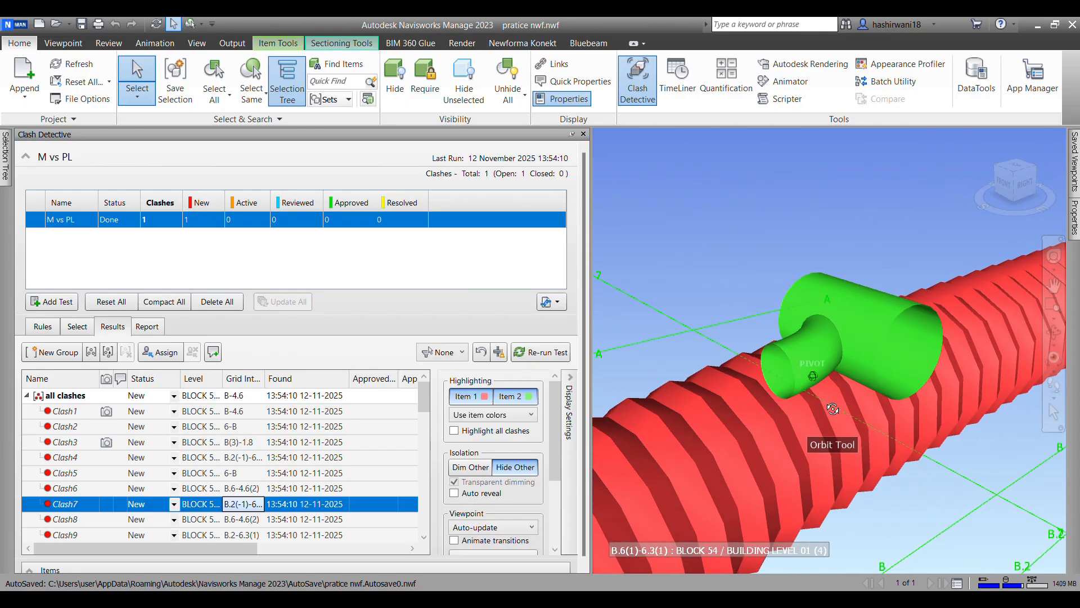
# Step: Look through the individual clashes listed in the "all clashes" group
pyautogui.scroll(-13, 72, 507)
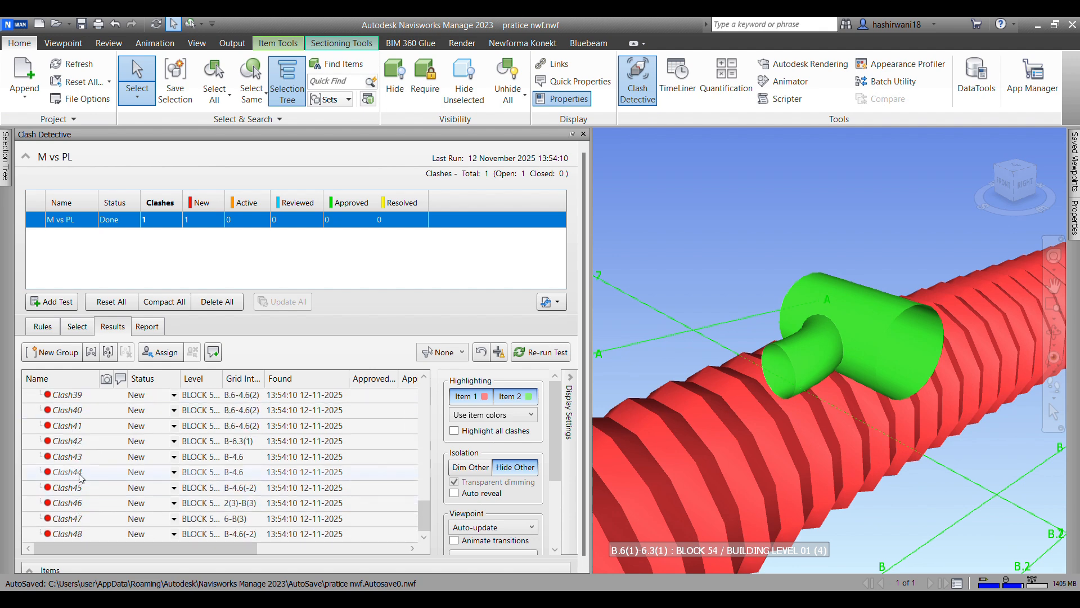
pyautogui.scroll(11, 78, 484)
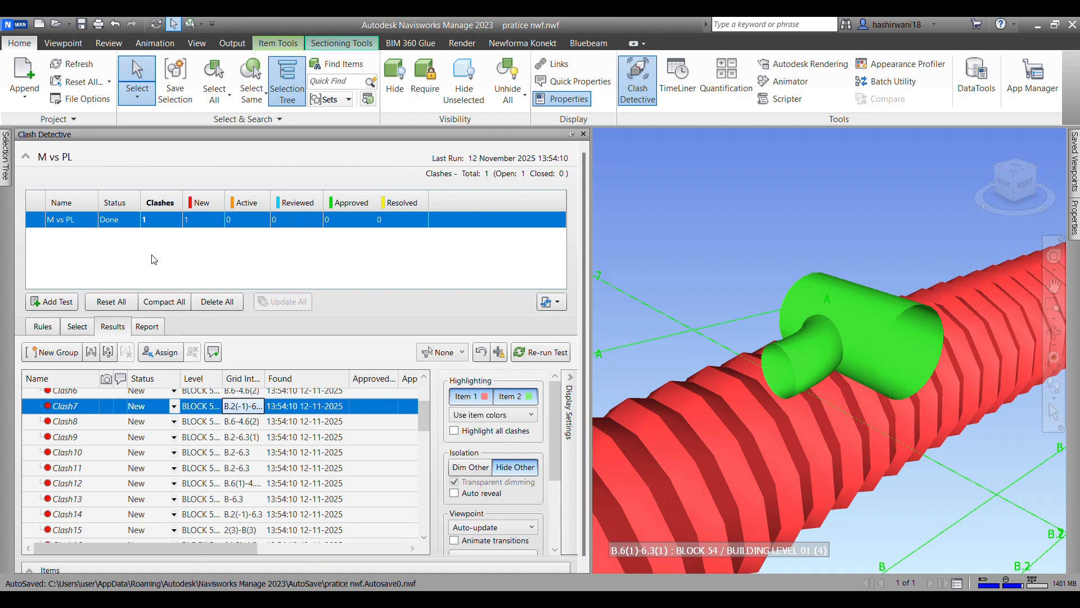
pyautogui.scroll(-4, 839, 356)
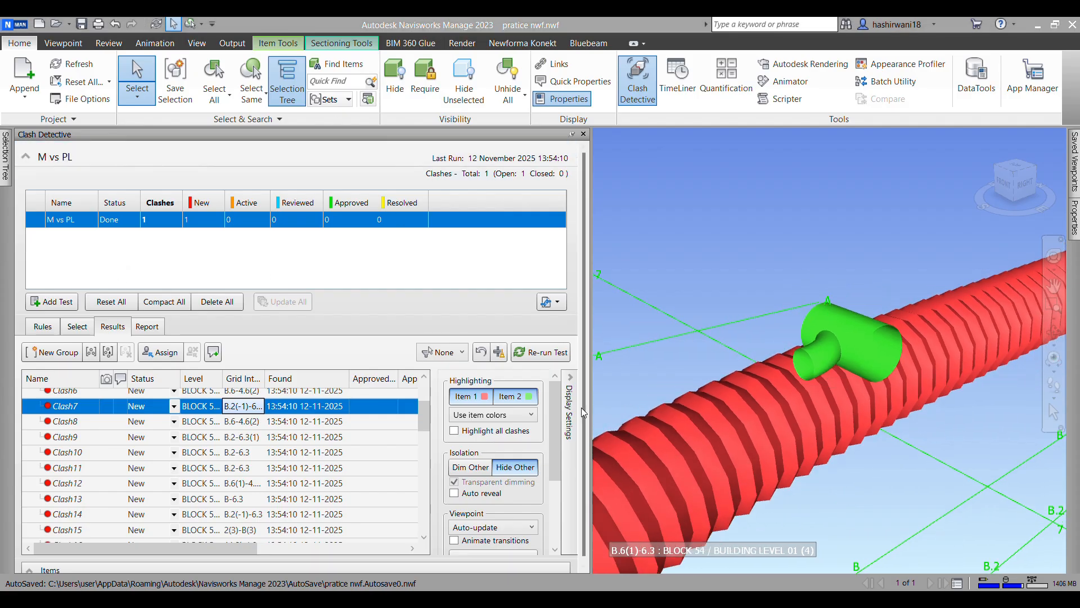
pyautogui.scroll(-1, 871, 405)
pyautogui.scroll(3, 274, 401)
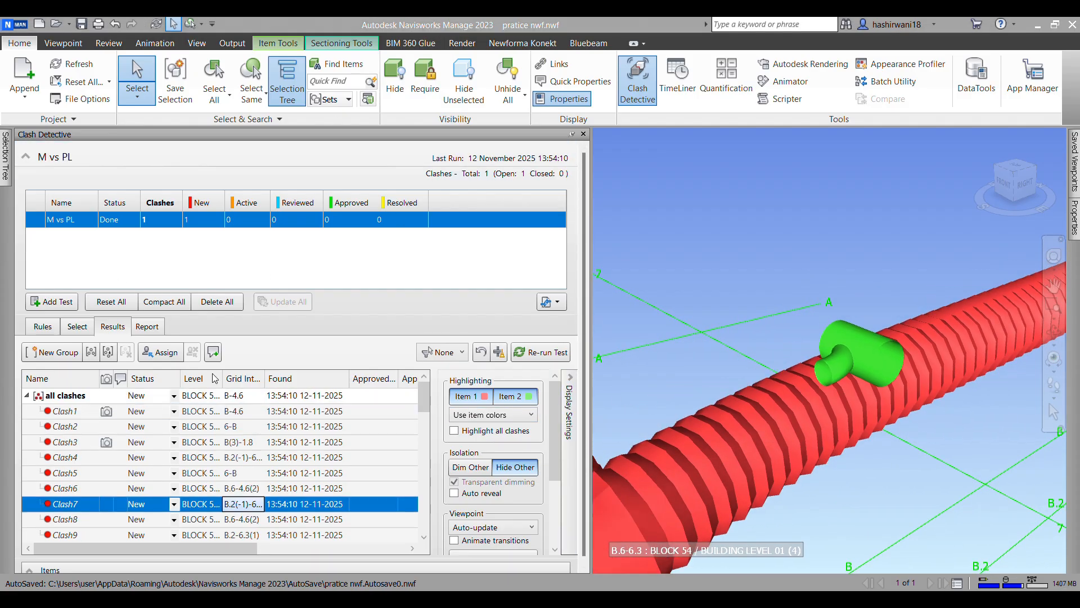
# Step: Review the clash report contents and set the report to include Everything for clash groups
pyautogui.click(149, 328)
pyautogui.scroll(-5, 163, 428)
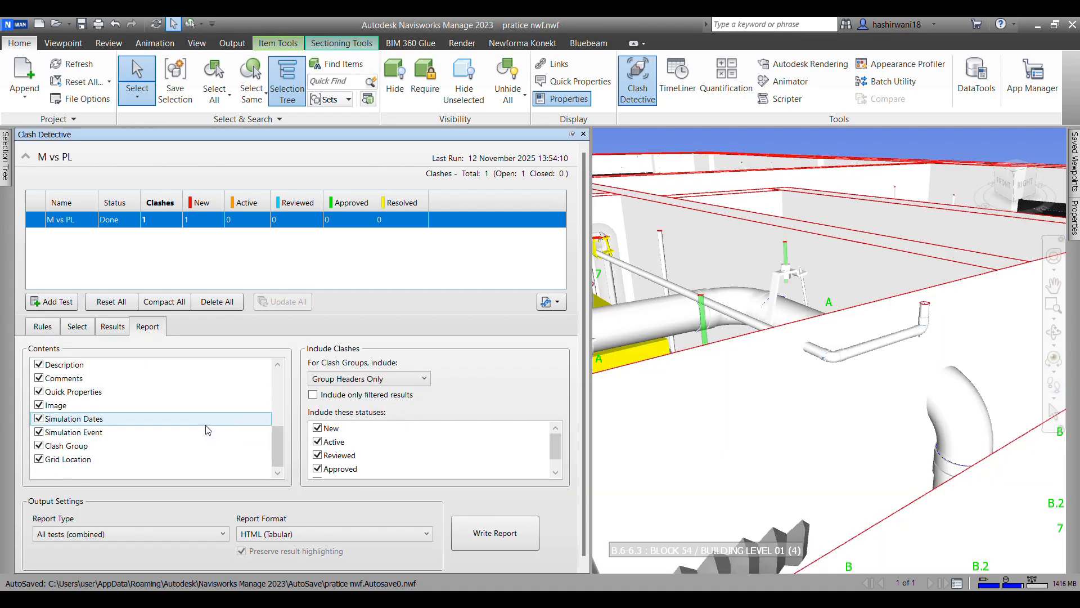
pyautogui.scroll(5, 141, 427)
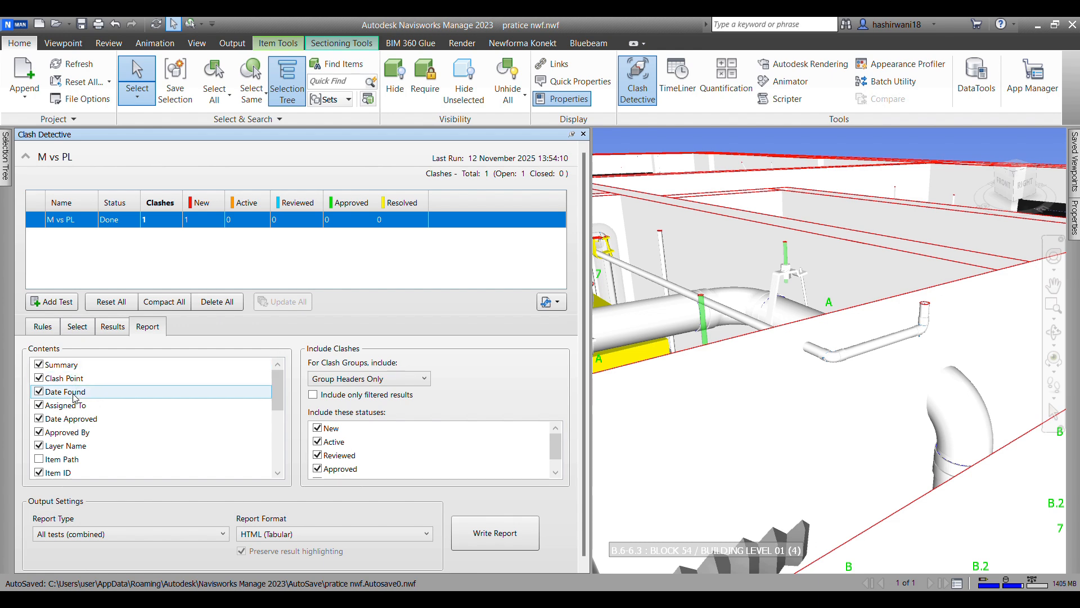
pyautogui.scroll(-1, 388, 431)
pyautogui.click(385, 379)
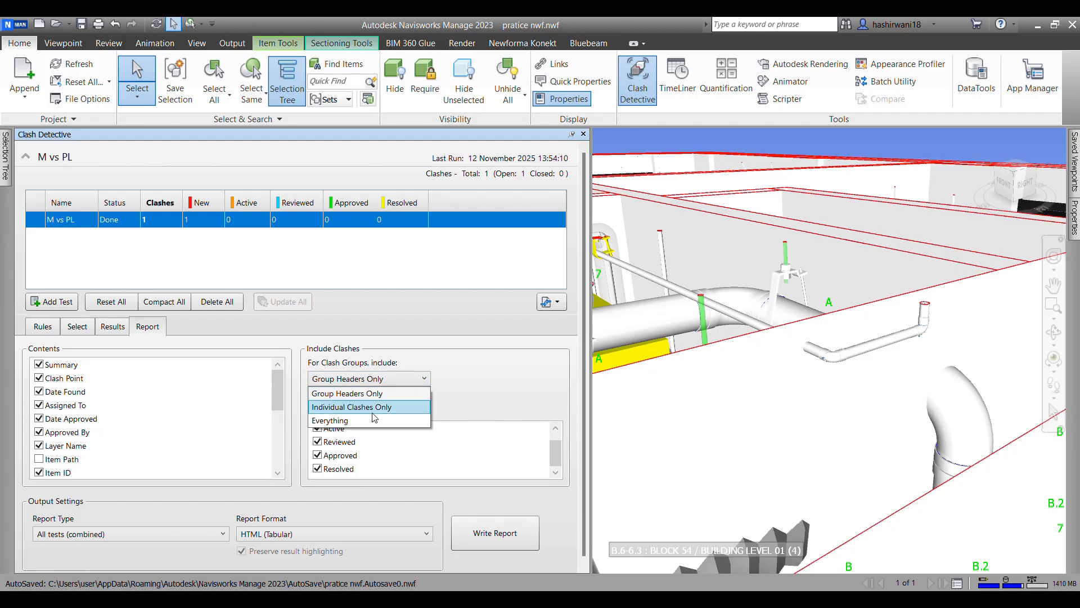
pyautogui.click(360, 421)
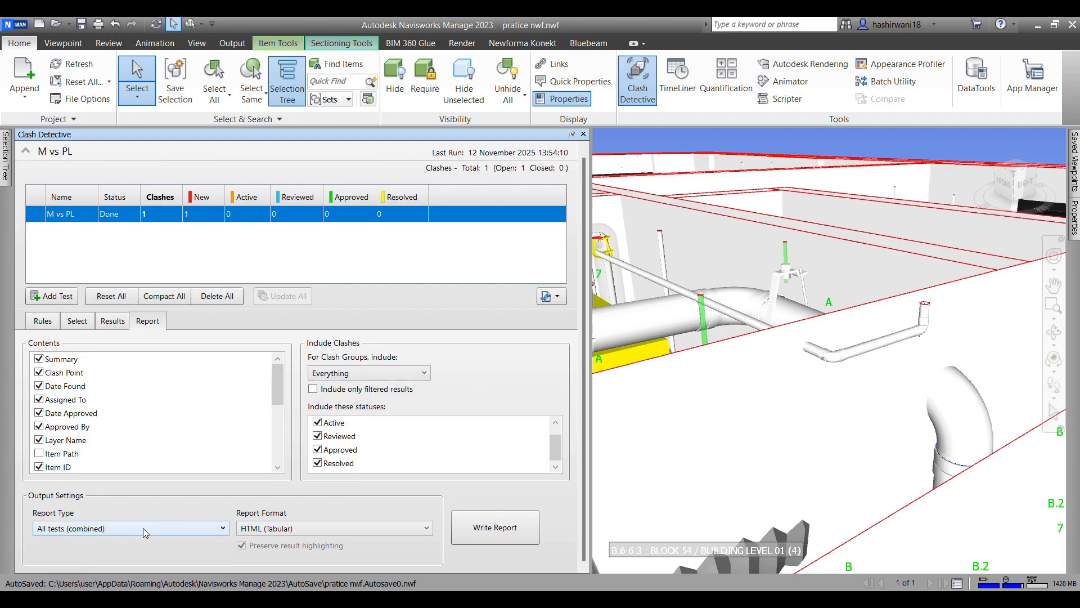
# Step: Write the combined clash report in HTML (Tabular) format and save it as "pratice nwf" in the pratice folder
pyautogui.click(369, 531)
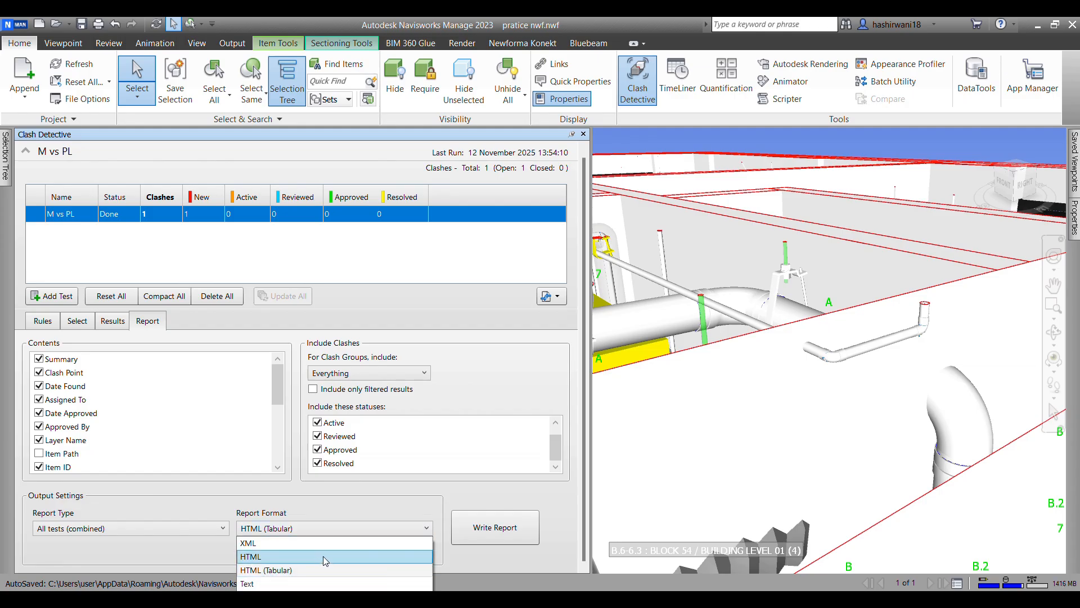
pyautogui.click(435, 528)
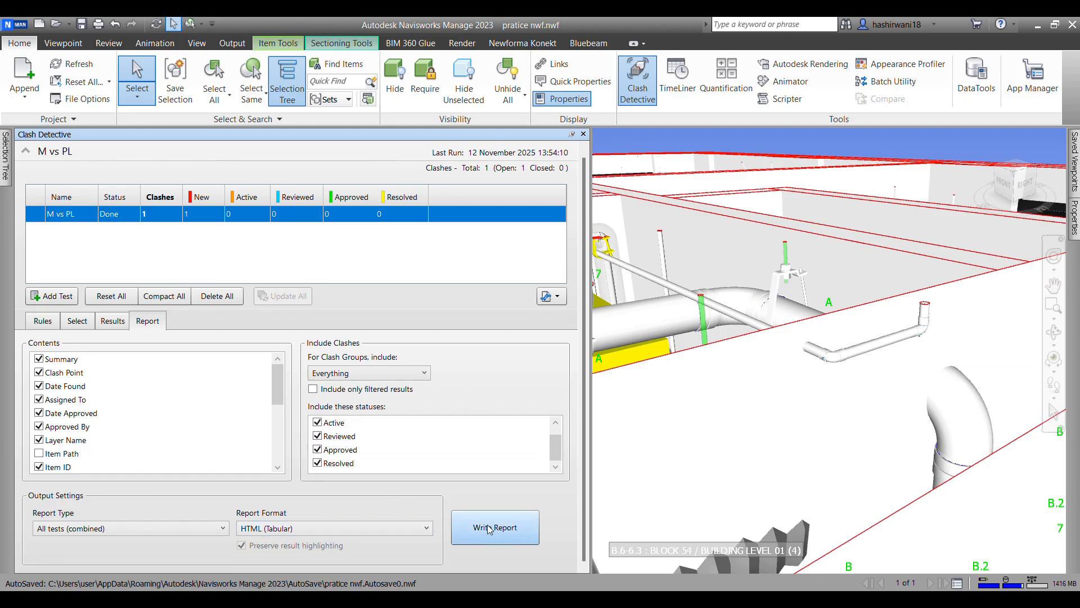
pyautogui.click(501, 533)
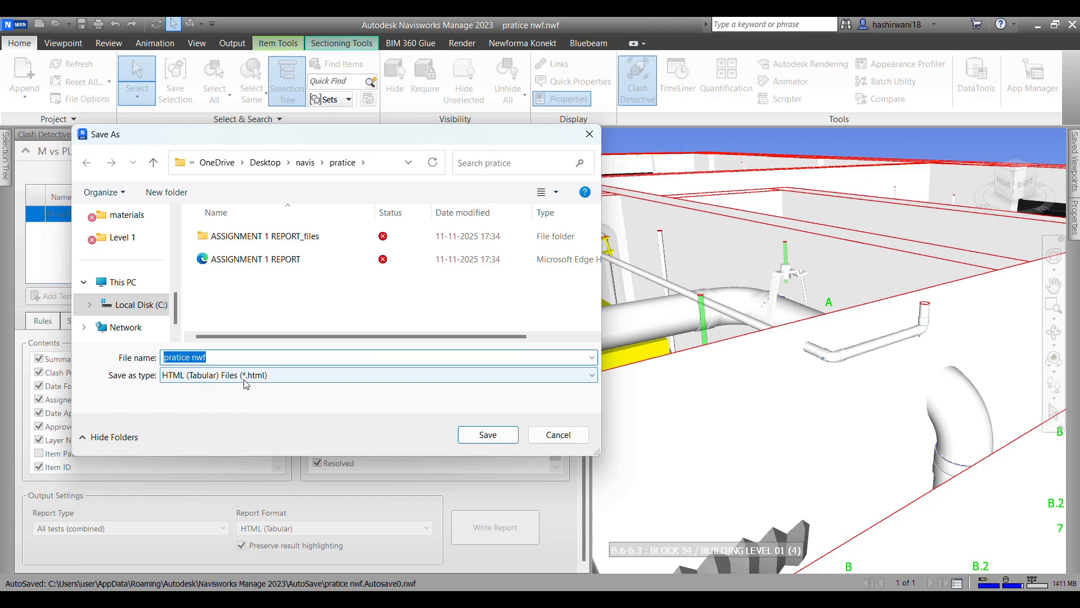
pyautogui.click(488, 435)
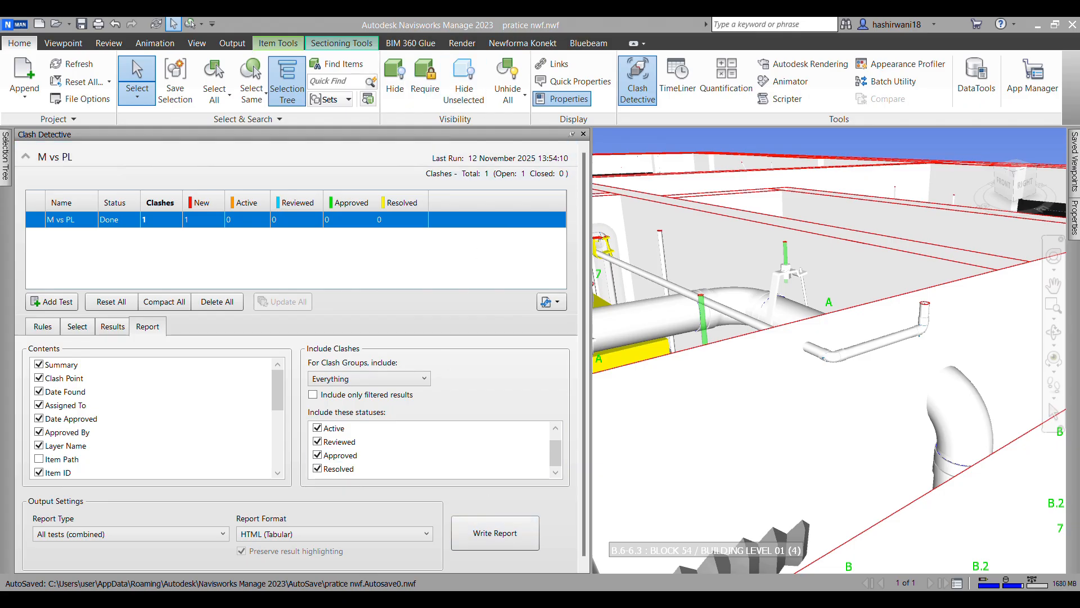
# Step: Open the saved "pratice nwf" report from File Explorer in the browser and read through its clash table
pyautogui.click(362, 600)
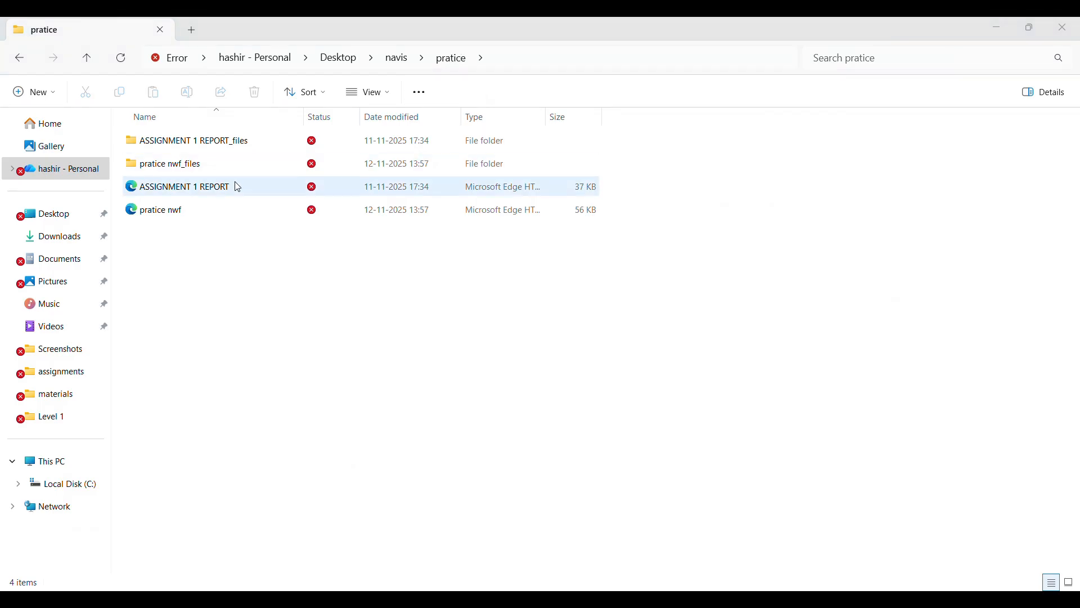
pyautogui.doubleClick(239, 212)
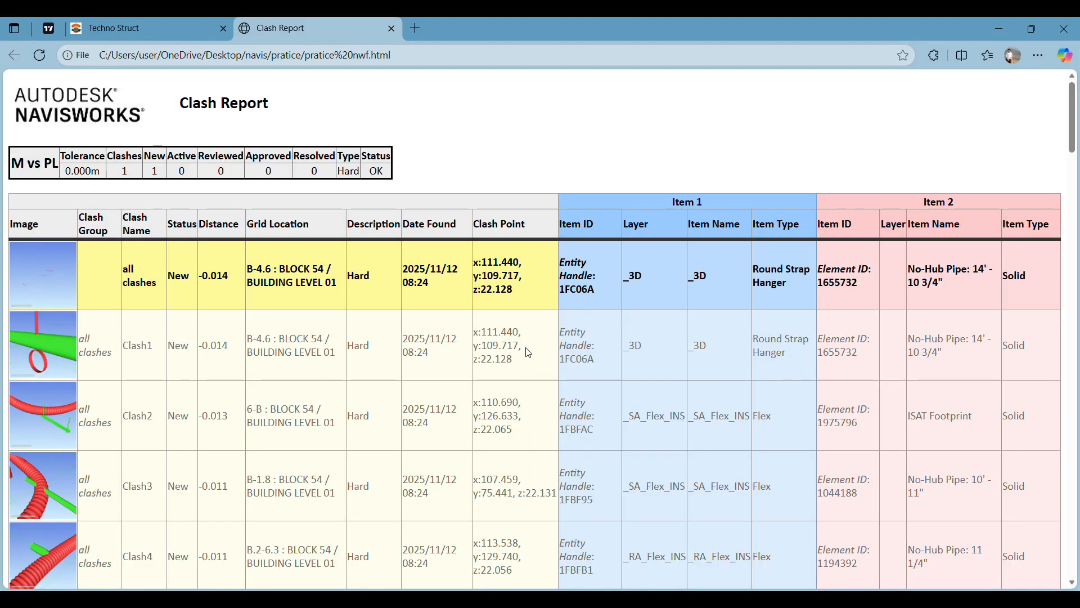
pyautogui.scroll(-15, 638, 394)
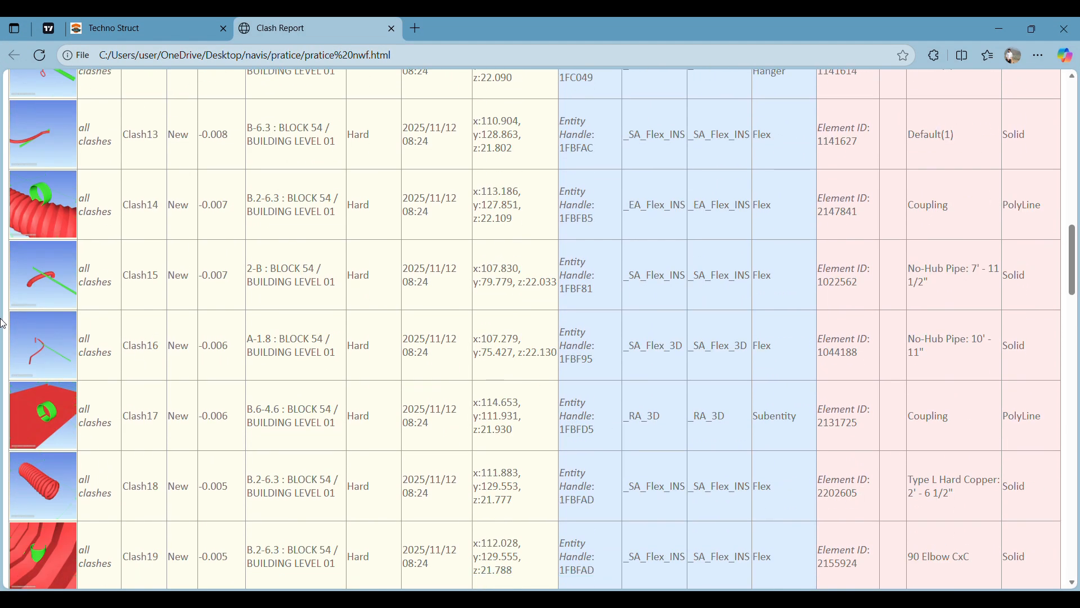
pyautogui.scroll(-6, 203, 473)
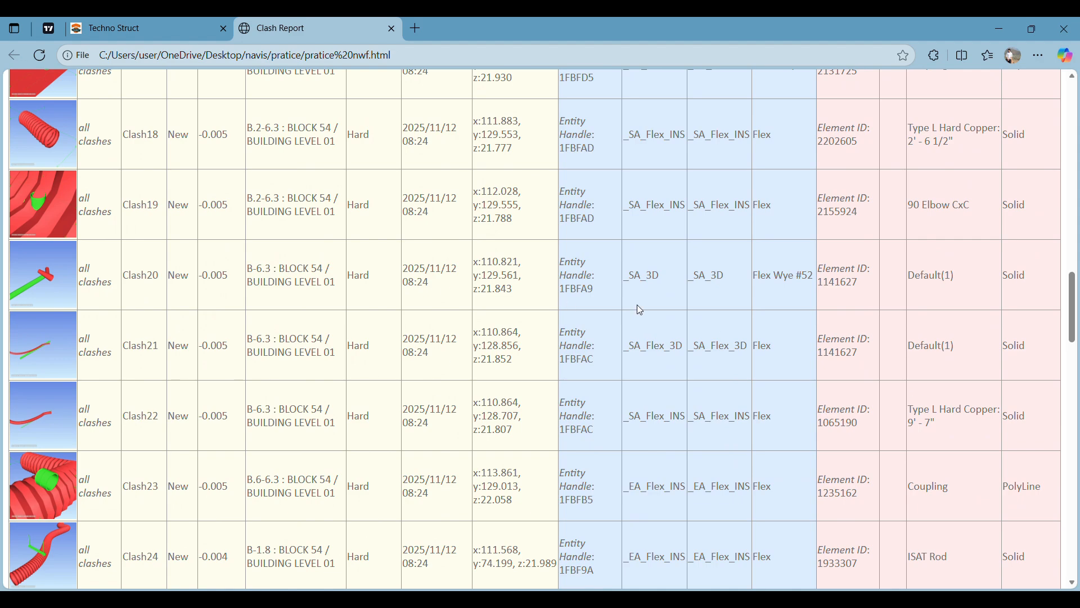
pyautogui.scroll(20, 138, 342)
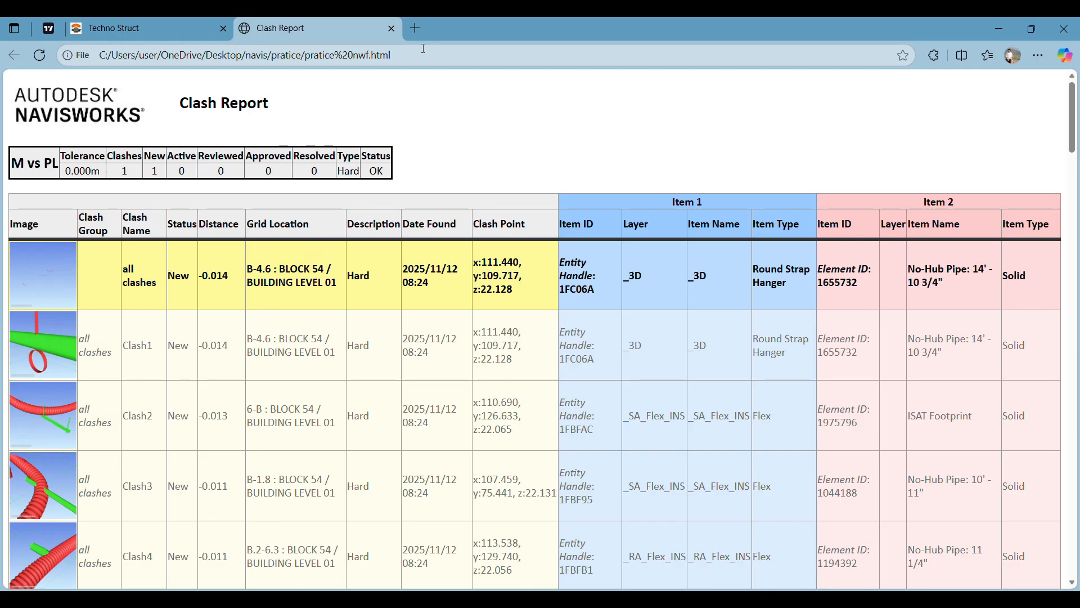
# Step: Return to Navisworks, collapse the Clash Detective window to the side and show the wider building model
pyautogui.hotkey('alt', 'Tab')
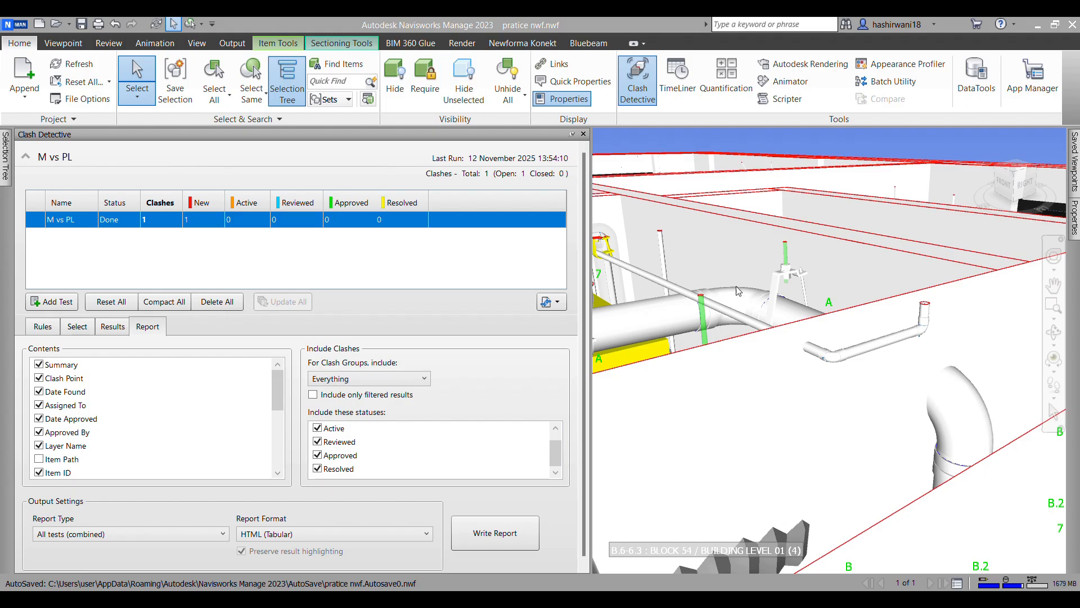
pyautogui.scroll(-6, 819, 360)
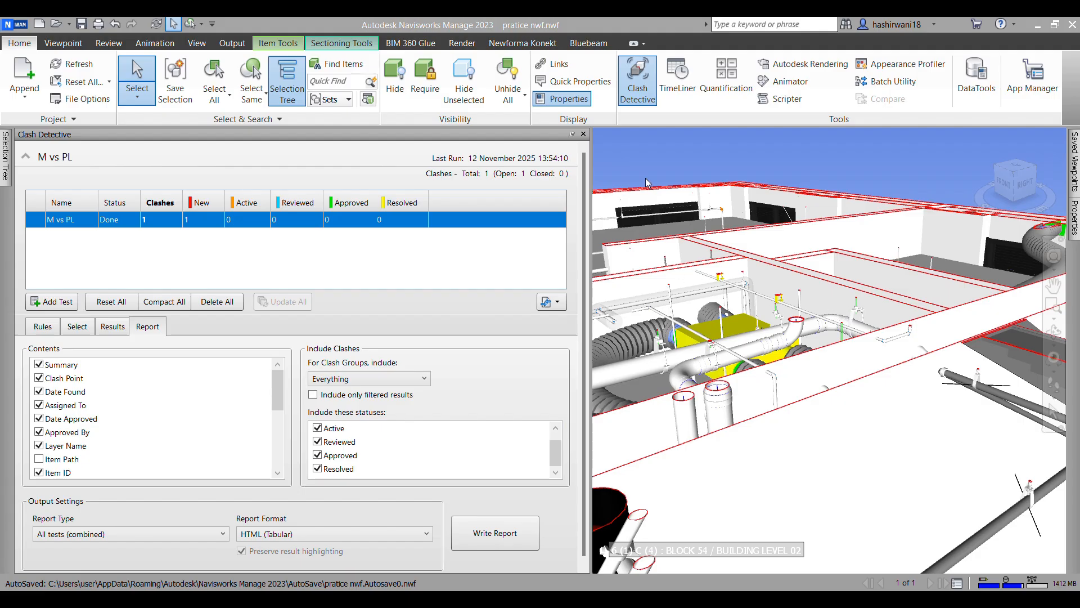
pyautogui.click(572, 134)
pyautogui.scroll(3, 521, 331)
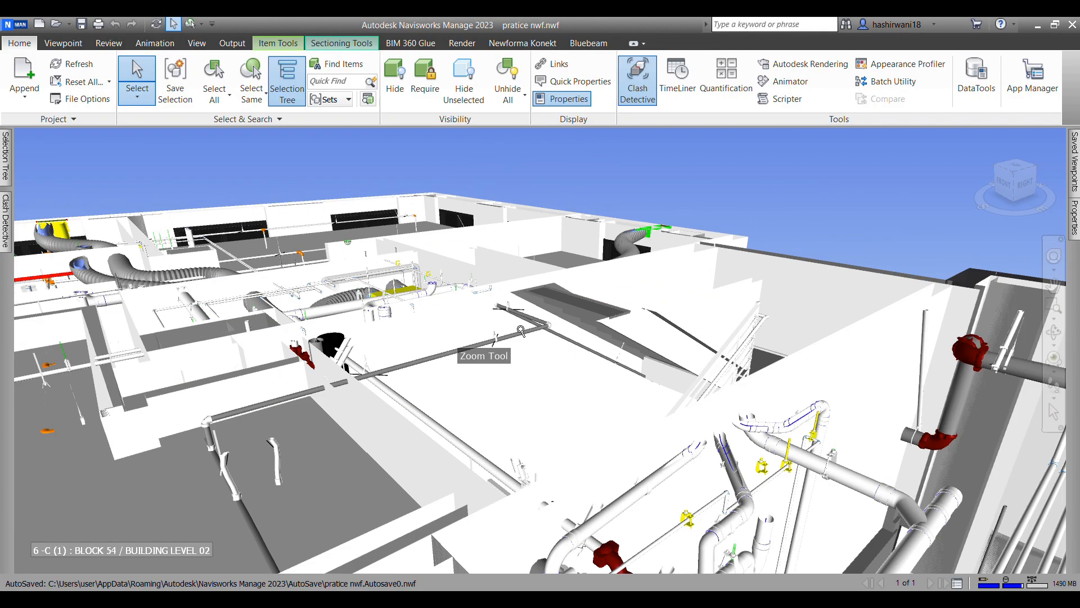
# Step: Restore the Level 01 home saved viewpoint to show the whole sectioned building
pyautogui.scroll(-8, 521, 331)
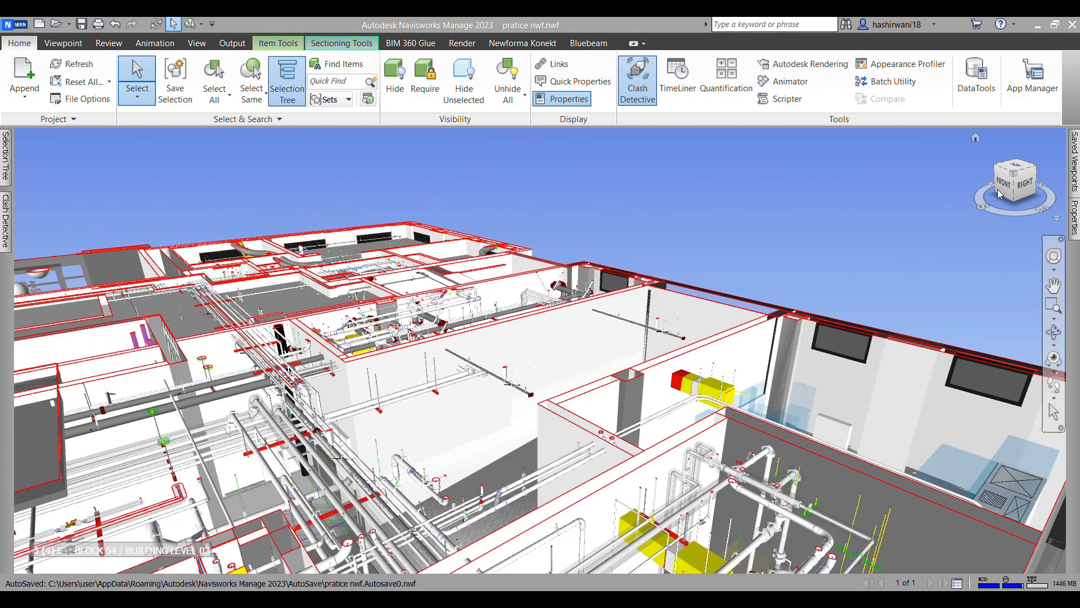
pyautogui.click(1017, 173)
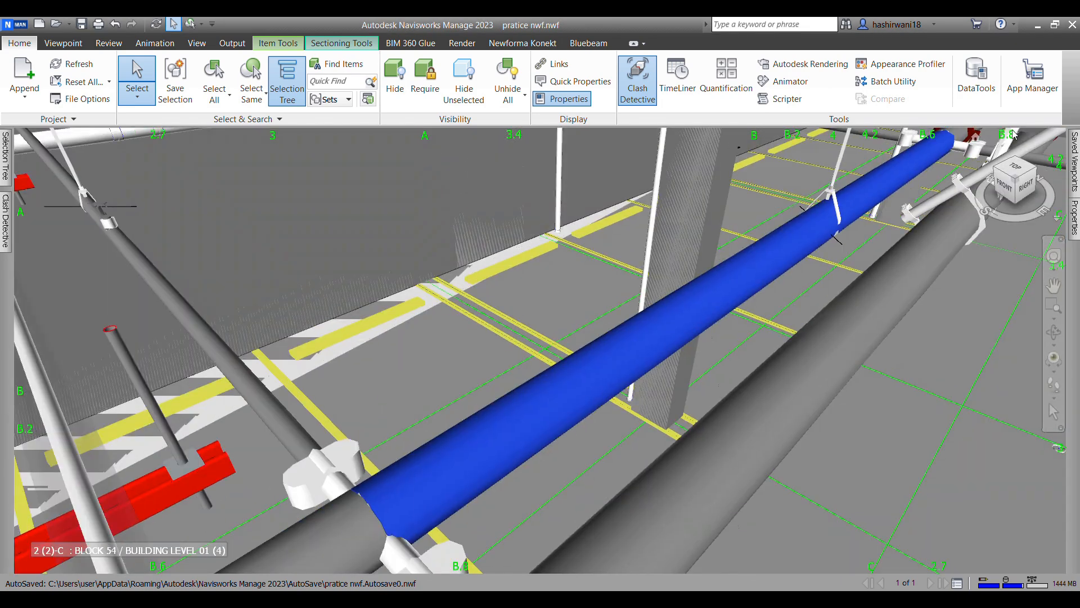
pyautogui.moveTo(1077, 161)
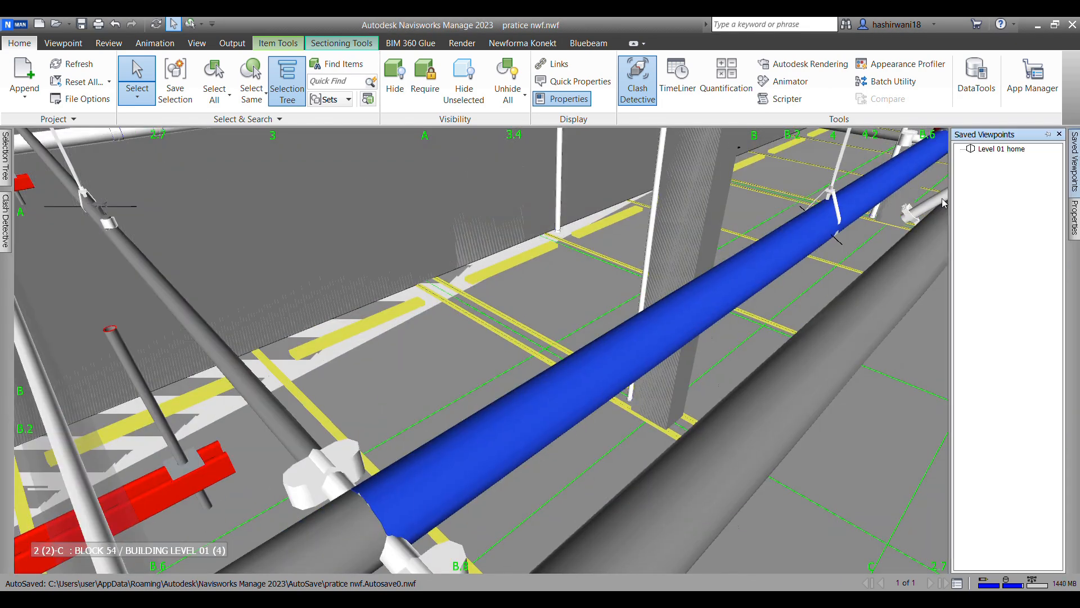
pyautogui.click(1003, 149)
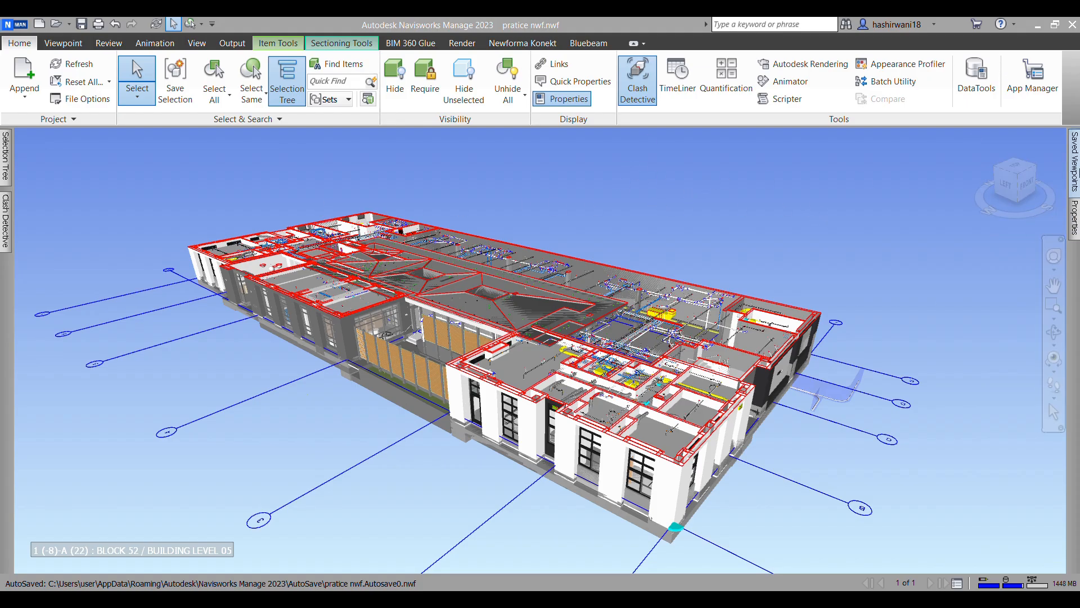
# Step: Keep the Saved Viewpoints window permanently open beside the clash results and model view
pyautogui.click(1076, 172)
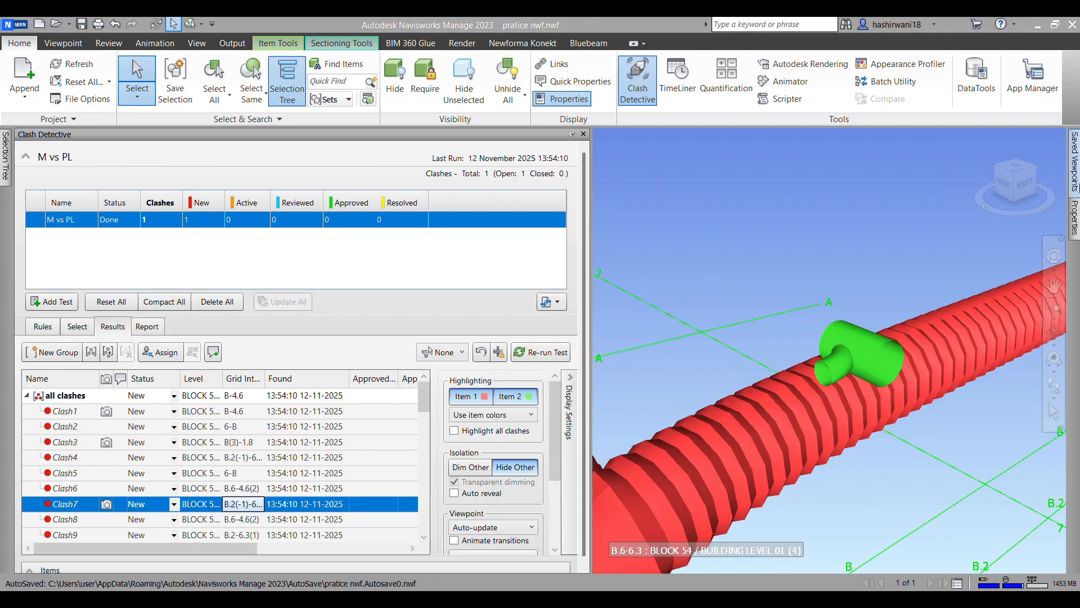
pyautogui.click(1076, 163)
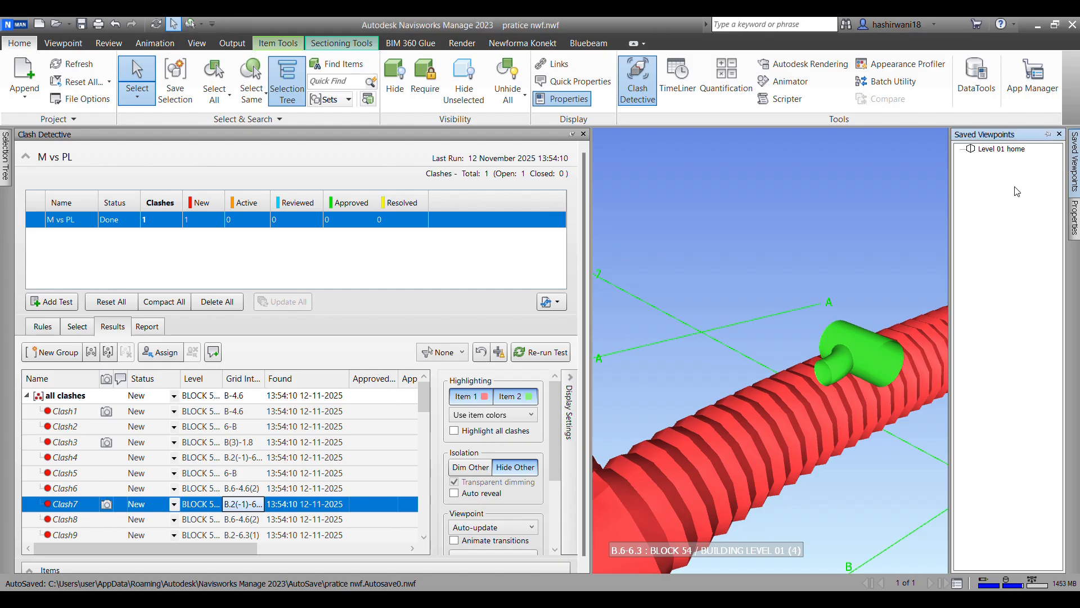
pyautogui.click(1047, 135)
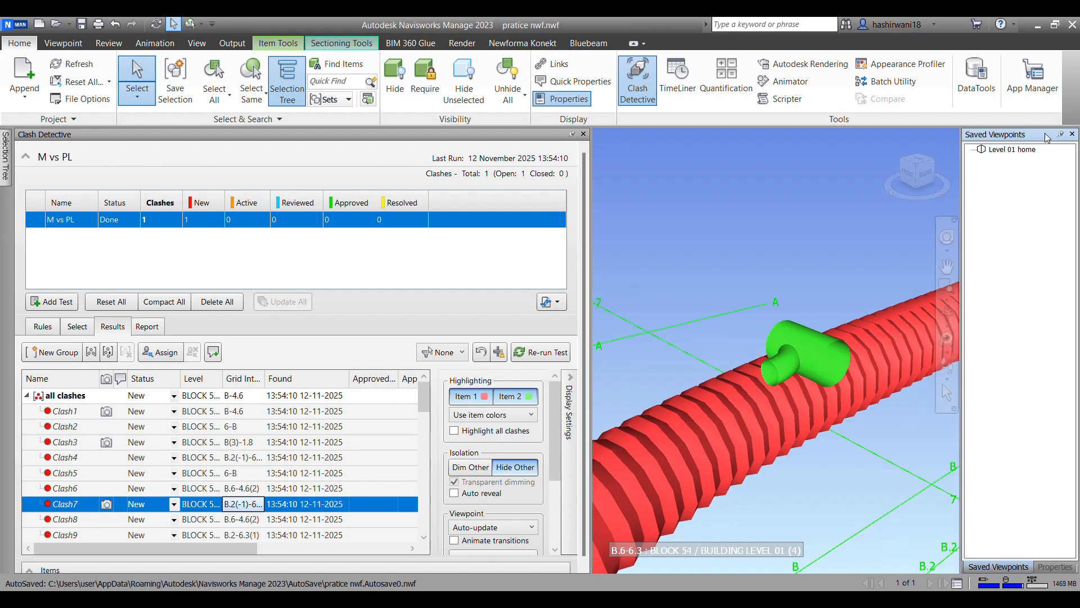
# Step: Create a new saved viewpoints folder named Block 75A
pyautogui.rightClick(1022, 204)
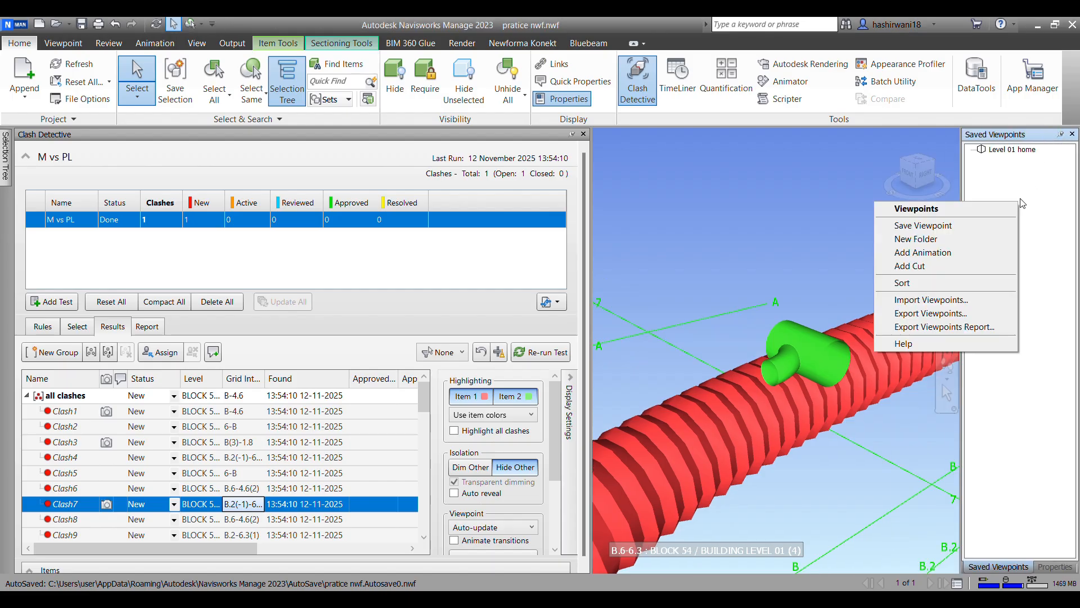
pyautogui.click(968, 239)
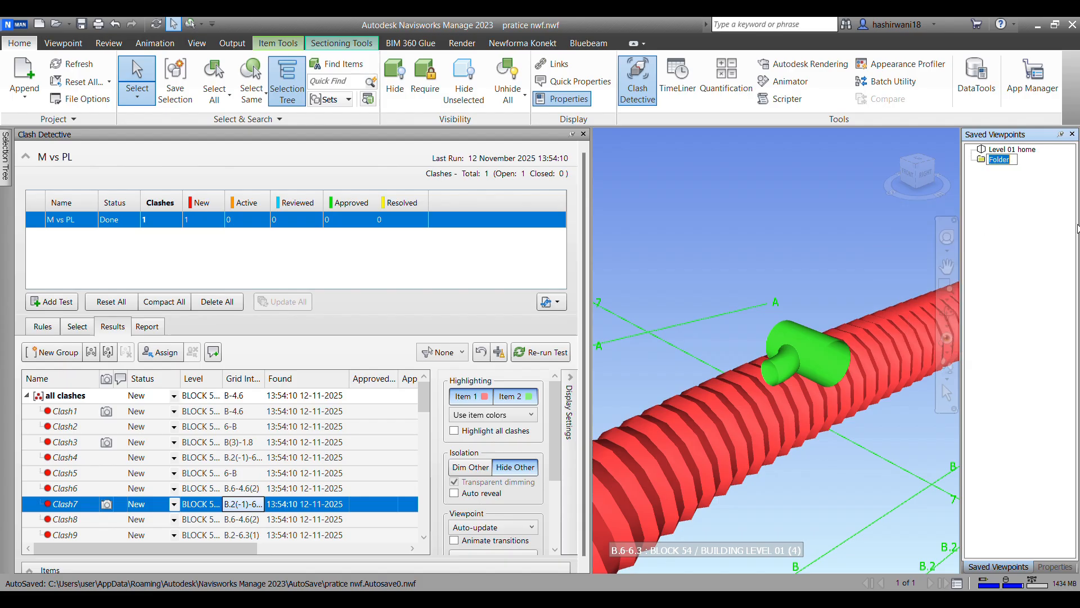
pyautogui.write('block')
pyautogui.press('BackSpace')
pyautogui.press('BackSpace')
pyautogui.press('BackSpace')
pyautogui.press('BackSpace')
pyautogui.write('lock 75A')
# Step: Create a subfolder named Level 01 inside the Block 75A viewpoints folder
pyautogui.rightClick(982, 162)
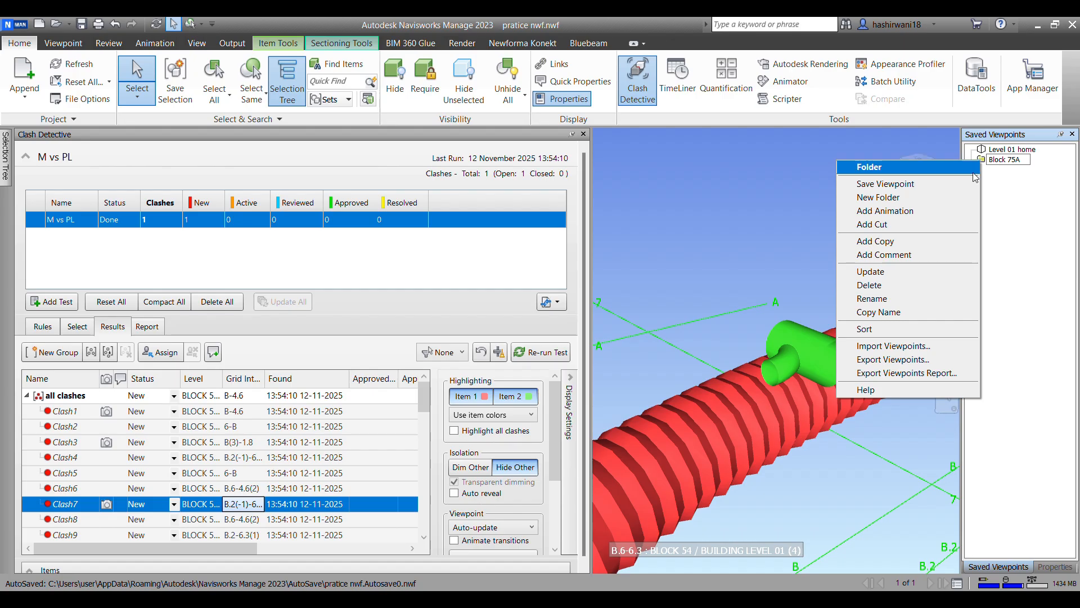
pyautogui.click(948, 197)
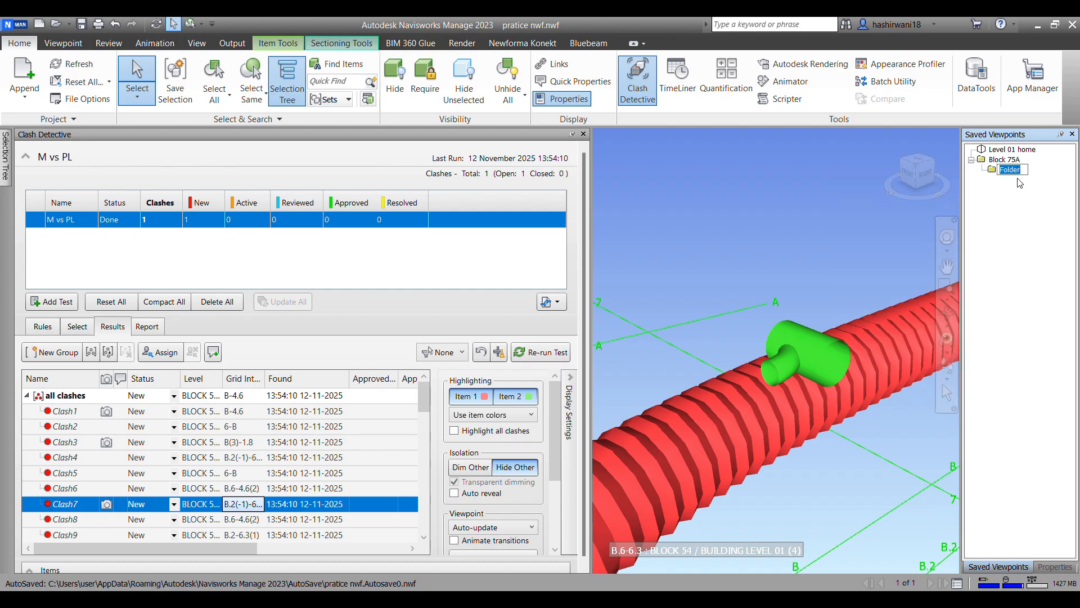
pyautogui.write('lev')
pyautogui.write('Le')
pyautogui.write('vel')
pyautogui.write(' 01')
# Step: Create a subfolder named M vs Pl inside the Level 01 viewpoints folder
pyautogui.rightClick(994, 170)
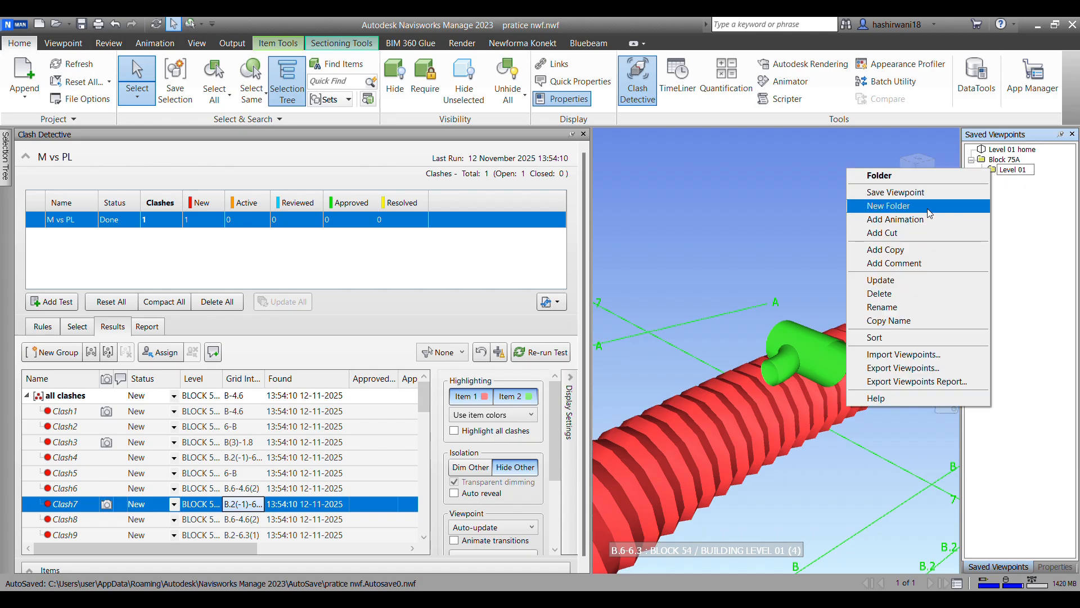
pyautogui.click(928, 207)
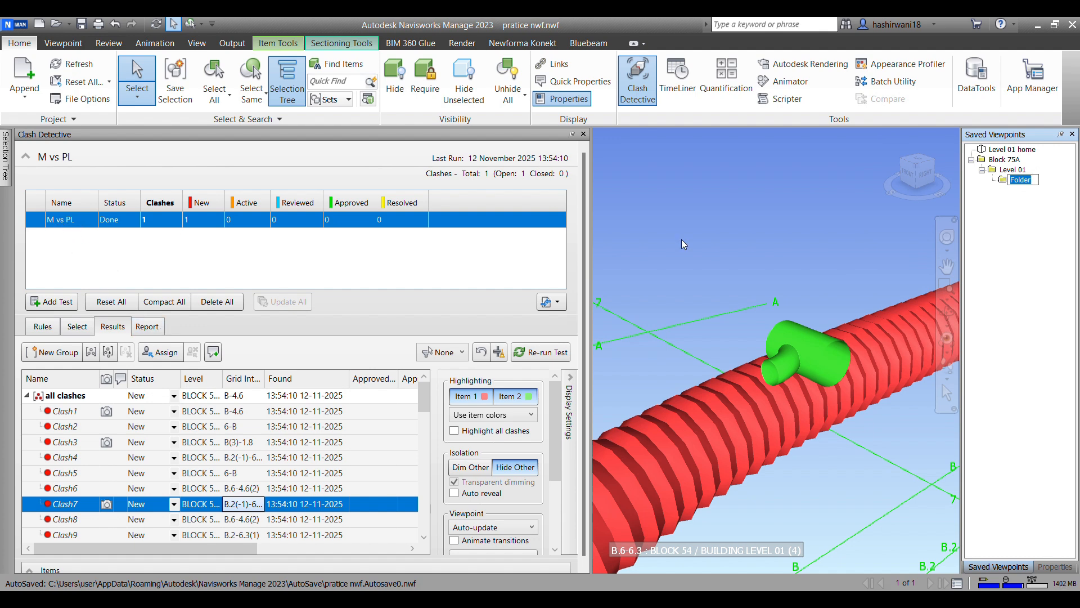
pyautogui.write('m vsPl')
# Step: Display Clash1 from the M vs PL results and narrow the Clash Detective window to enlarge the model view
pyautogui.click(80, 411)
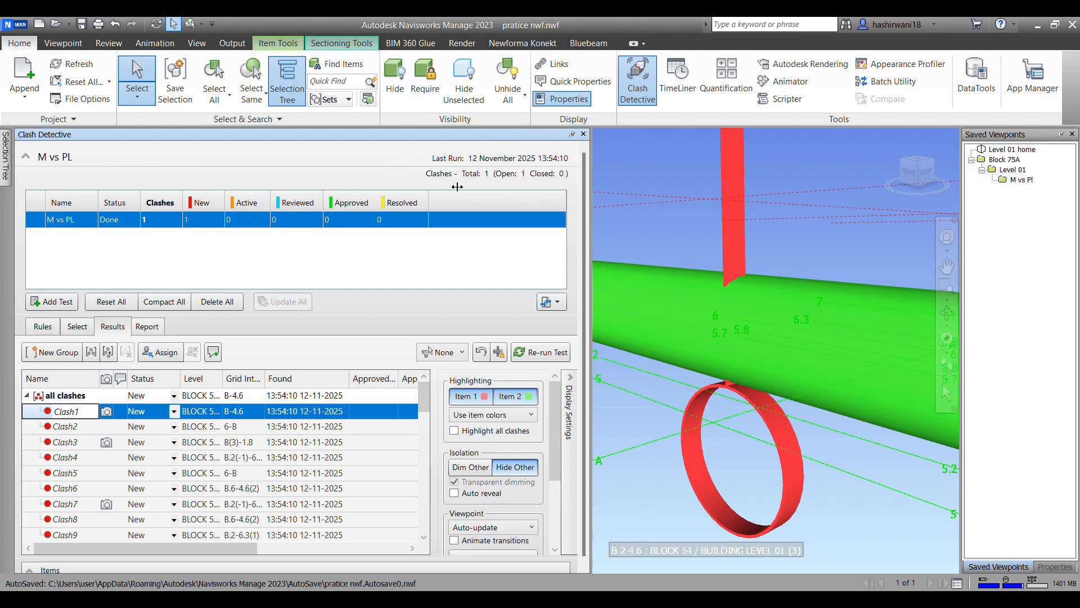
pyautogui.moveTo(457, 187); pyautogui.dragTo(458, 187)
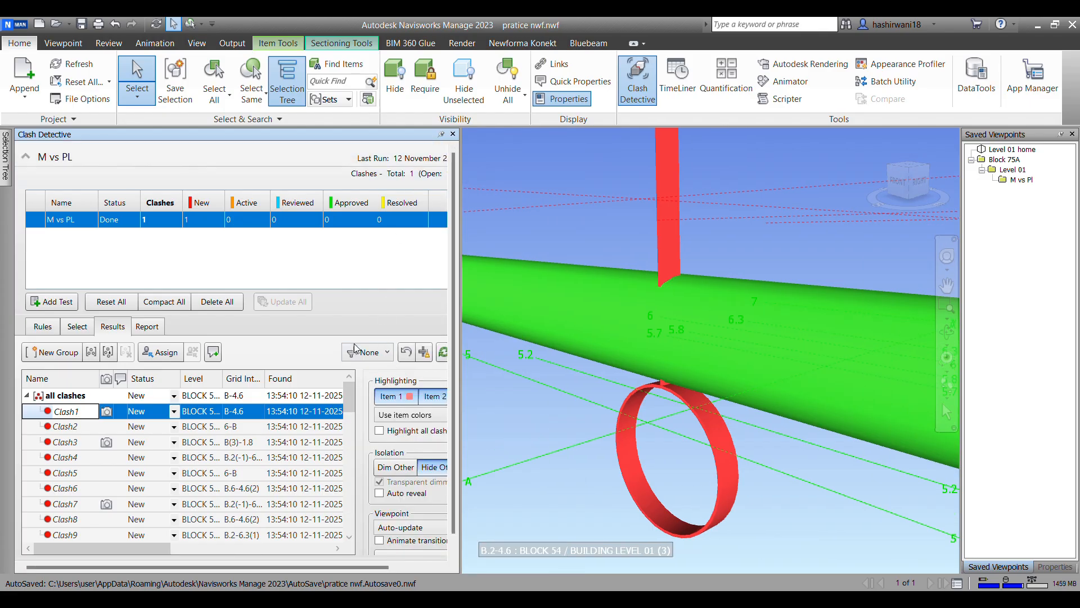
pyautogui.scroll(-1, 761, 308)
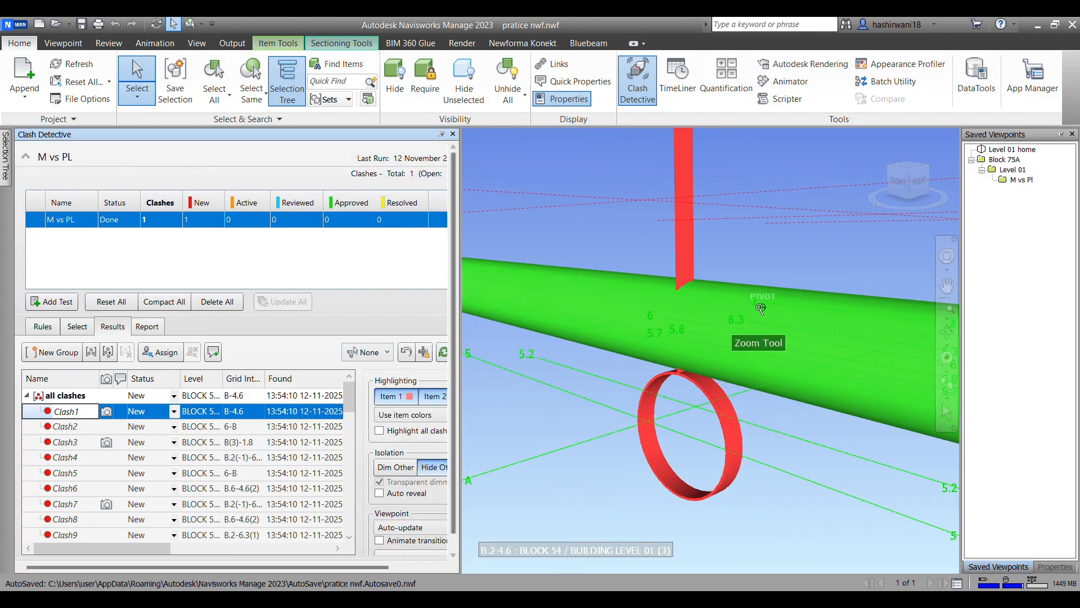
pyautogui.scroll(-1, 760, 308)
pyautogui.moveTo(752, 270); pyautogui.dragTo(682, 268, button='middle')
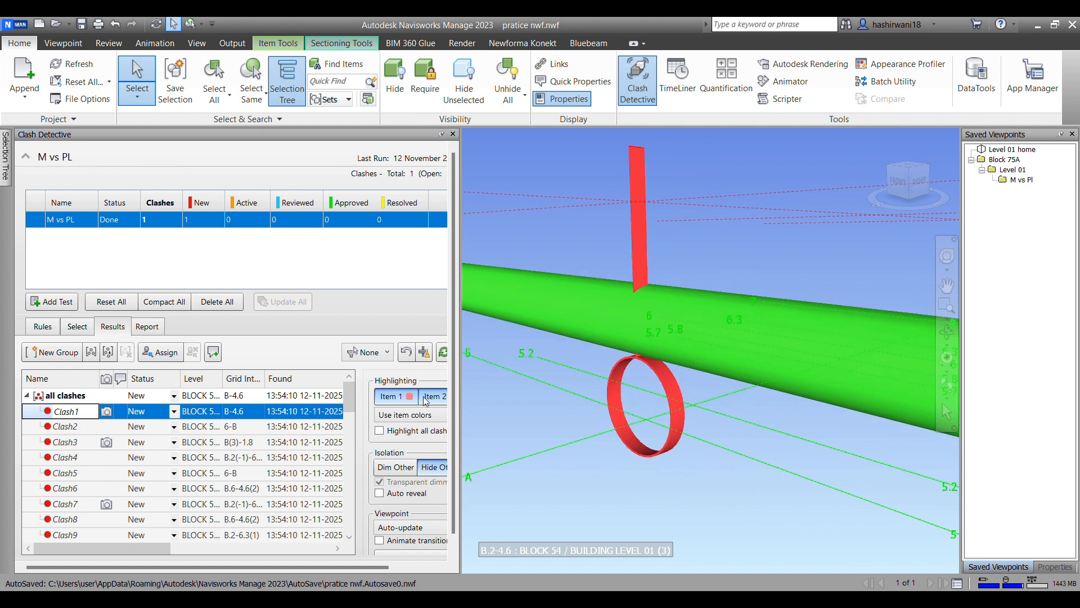
# Step: Turn off Hide Other for Clash1 and hide the two large building elements blocking the clashing pipe
pyautogui.click(434, 468)
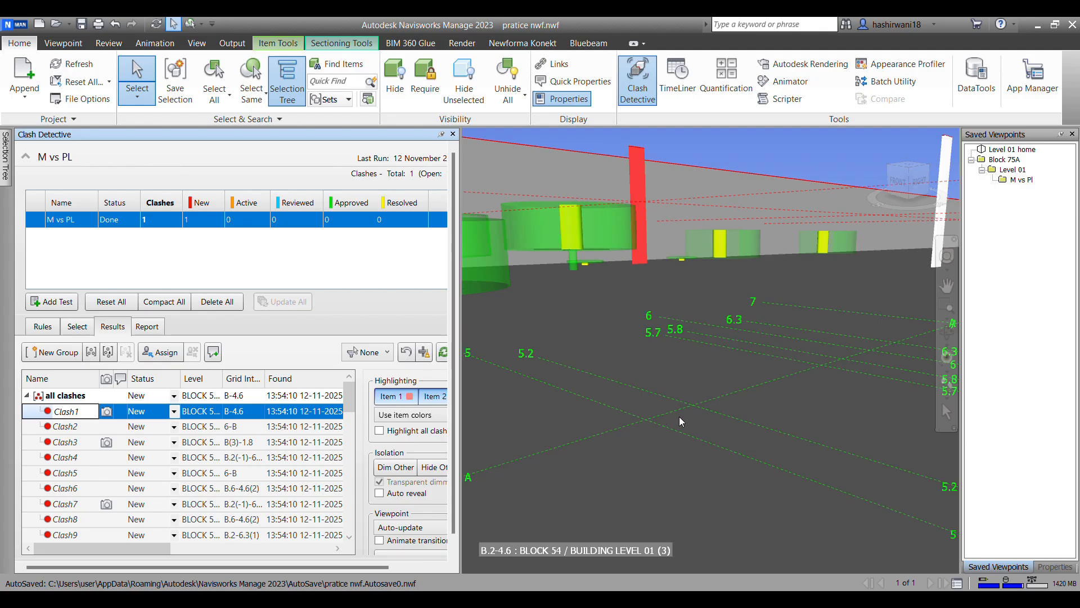
pyautogui.moveTo(718, 427)
pyautogui.keyDown('shift'); pyautogui.mouseDown(button='middle')
pyautogui.moveTo(663, 398)
pyautogui.moveTo(588, 407)
pyautogui.moveTo(632, 392)
pyautogui.moveTo(591, 403)
pyautogui.moveTo(602, 401)
pyautogui.mouseUp(button='middle'); pyautogui.keyUp('shift')
pyautogui.moveTo(808, 368)
pyautogui.keyDown('shift'); pyautogui.mouseDown(button='middle')
pyautogui.moveTo(748, 336)
pyautogui.moveTo(725, 402)
pyautogui.moveTo(784, 393)
pyautogui.moveTo(820, 416)
pyautogui.moveTo(806, 355)
pyautogui.moveTo(844, 428)
pyautogui.moveTo(643, 363)
pyautogui.moveTo(625, 329)
pyautogui.moveTo(642, 360)
pyautogui.mouseUp(button='middle'); pyautogui.keyUp('shift')
pyautogui.click(618, 350)
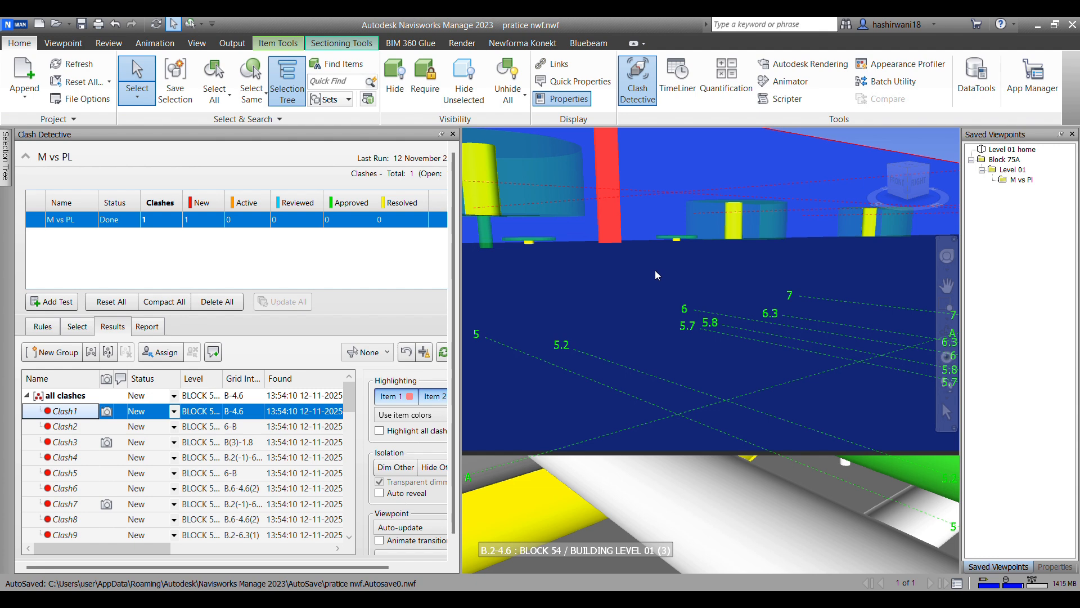
pyautogui.hotkey('ctrl', 'h')
pyautogui.click(567, 418)
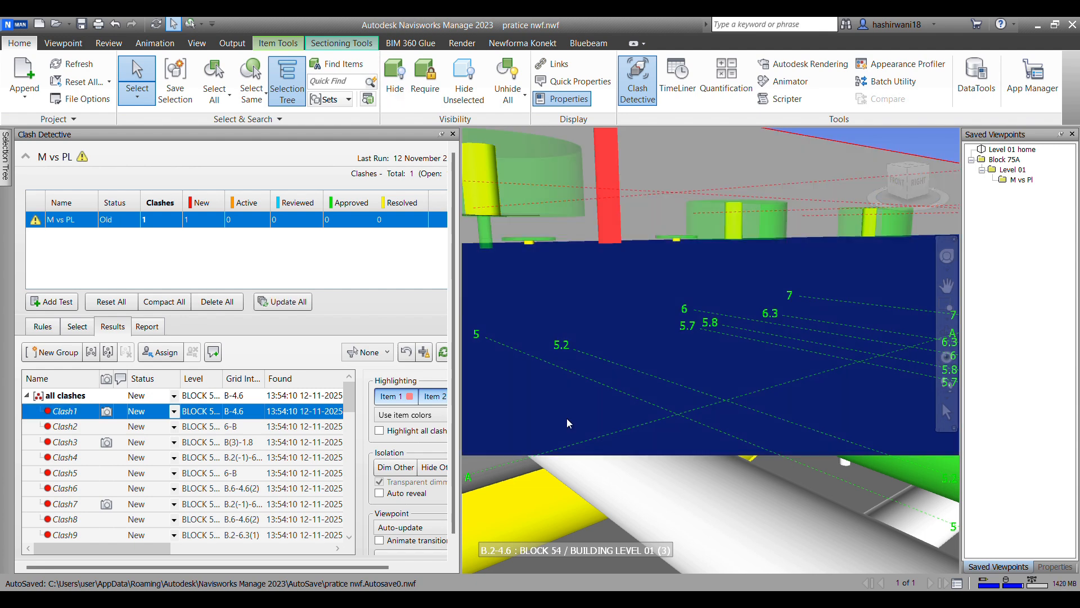
pyautogui.hotkey('ctrl', 'h')
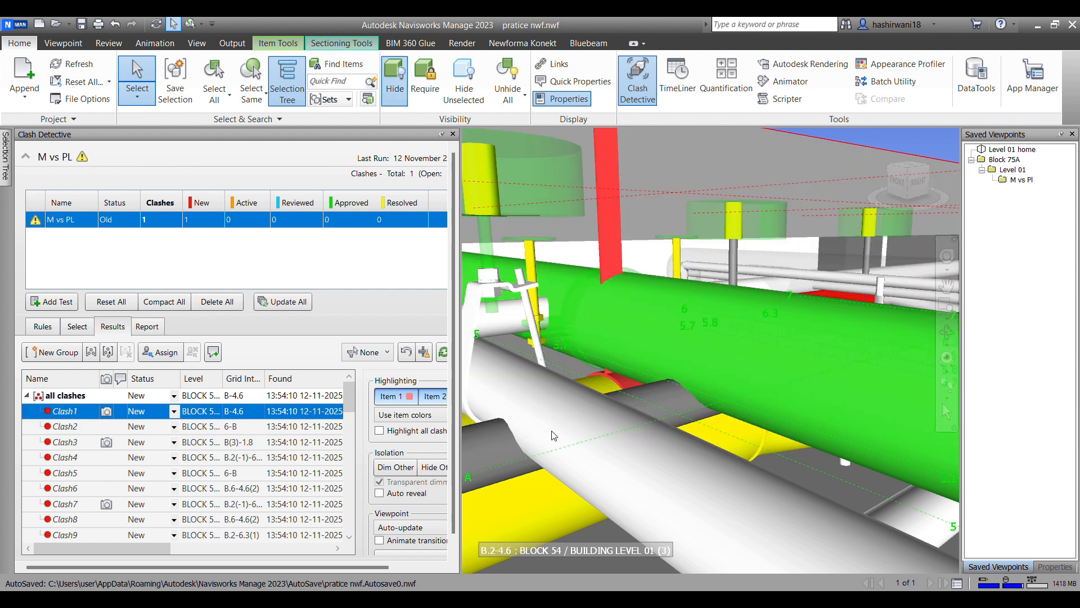
# Step: Frame the Clash1 pipe and hanger closely and save that view as a new viewpoint in the M vs Pl folder
pyautogui.scroll(3, 619, 308)
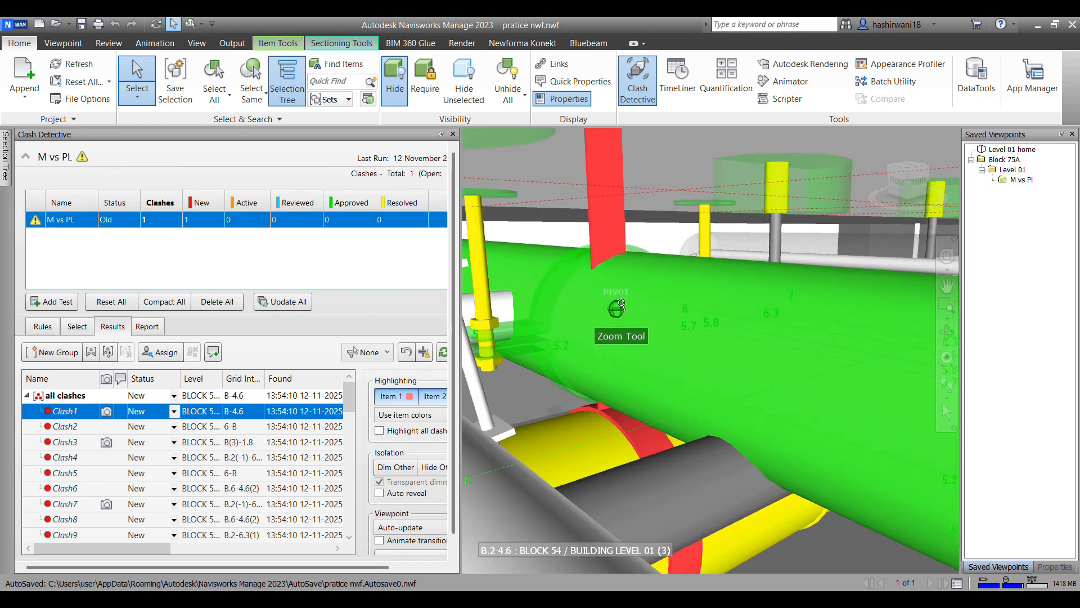
pyautogui.keyDown('shift'); pyautogui.moveTo(722, 400); pyautogui.dragTo(648, 366, button='middle'); pyautogui.keyUp('shift')
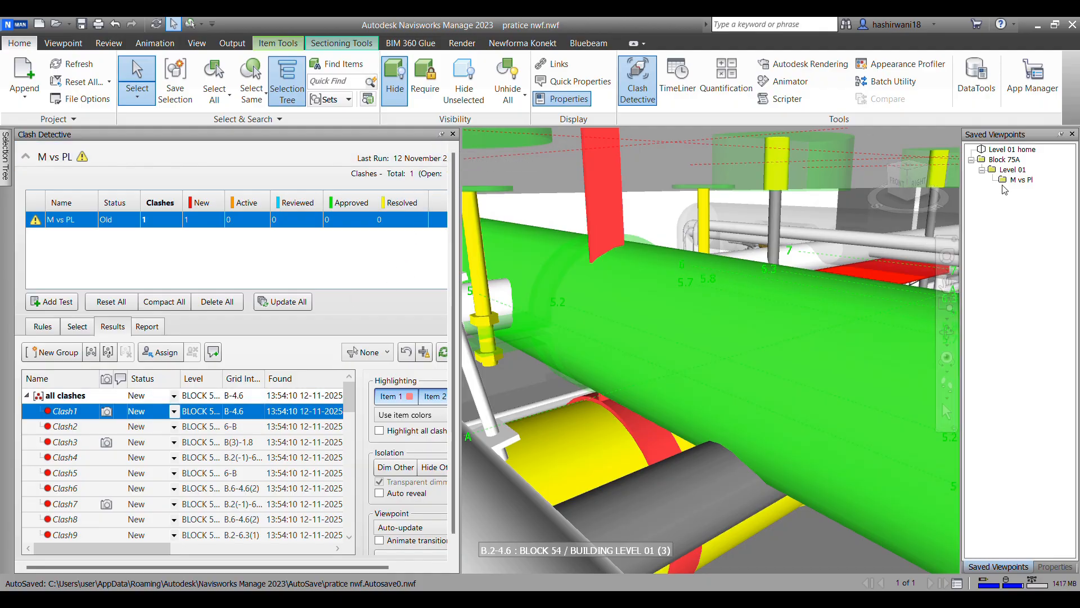
pyautogui.rightClick(1018, 180)
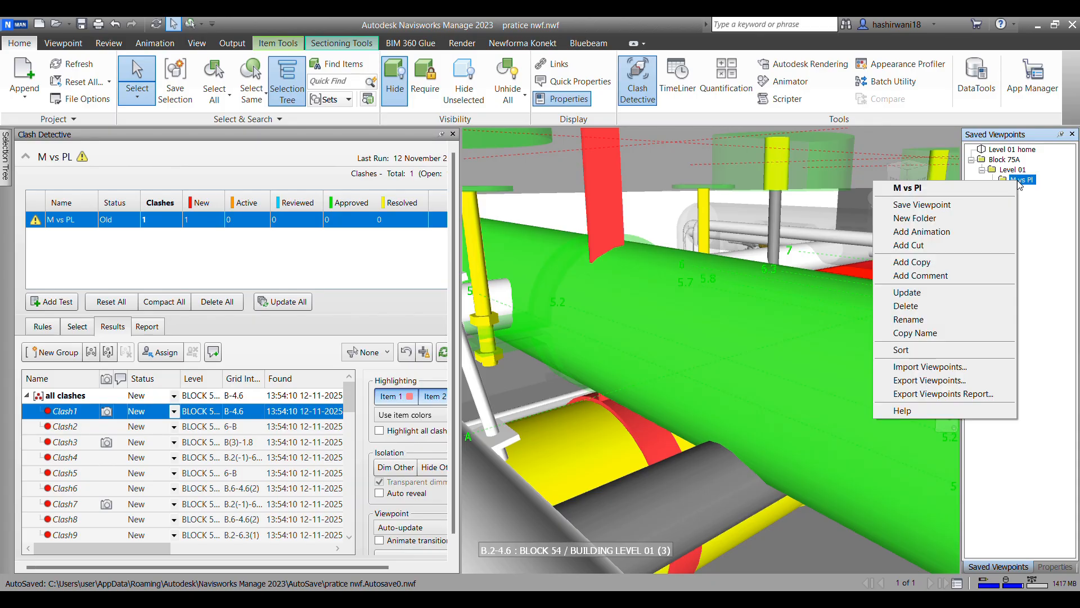
pyautogui.click(963, 206)
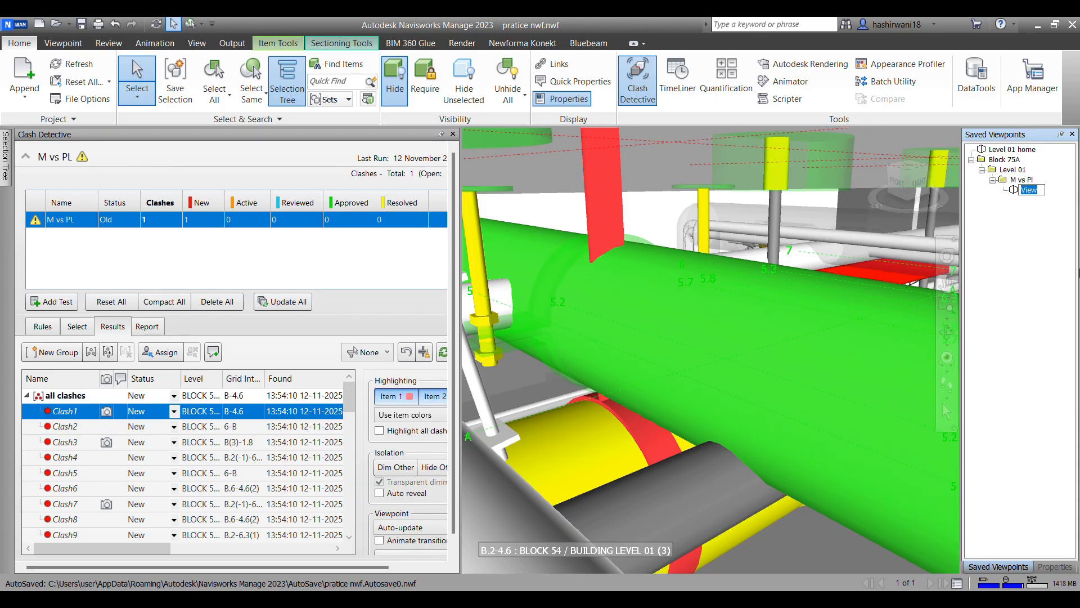
pyautogui.write('c')
pyautogui.write('lashi')
pyautogui.press('BackSpace')
pyautogui.press('BackSpace')
pyautogui.write('ash ')
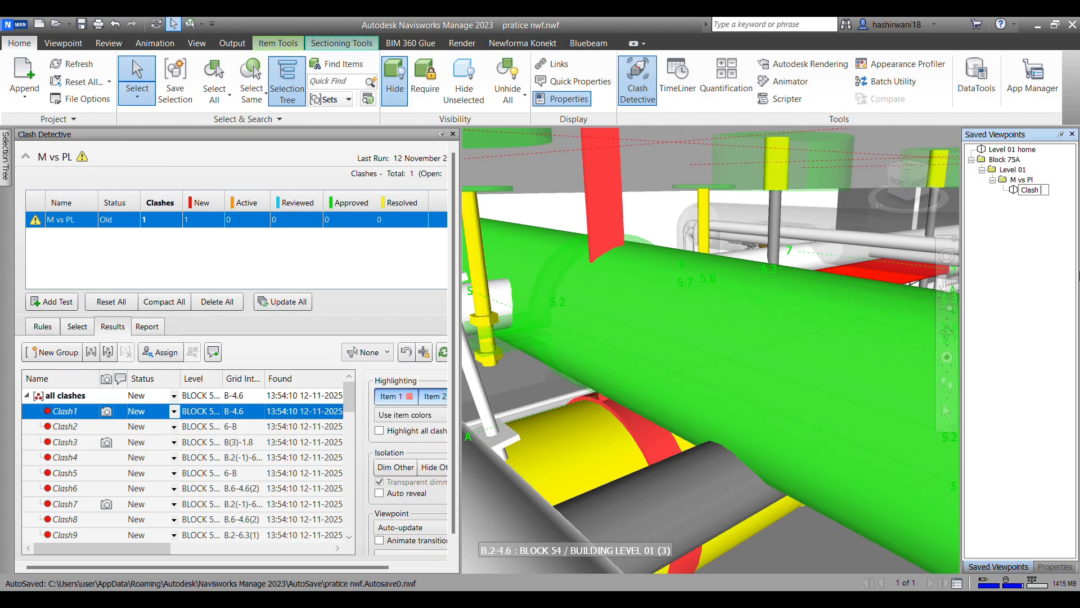
pyautogui.write('001 M')
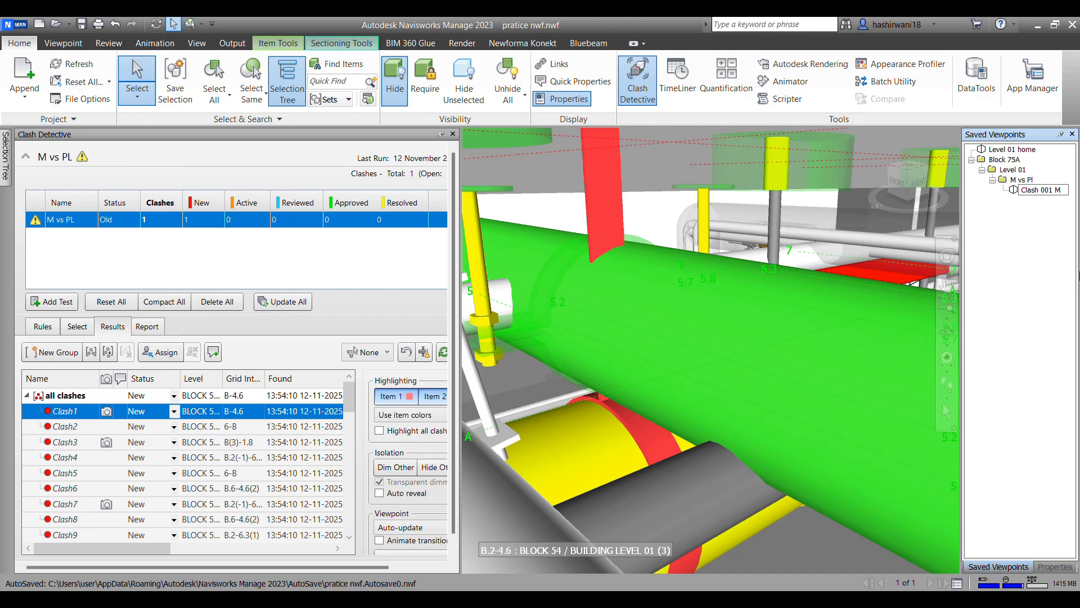
pyautogui.write('vs P')
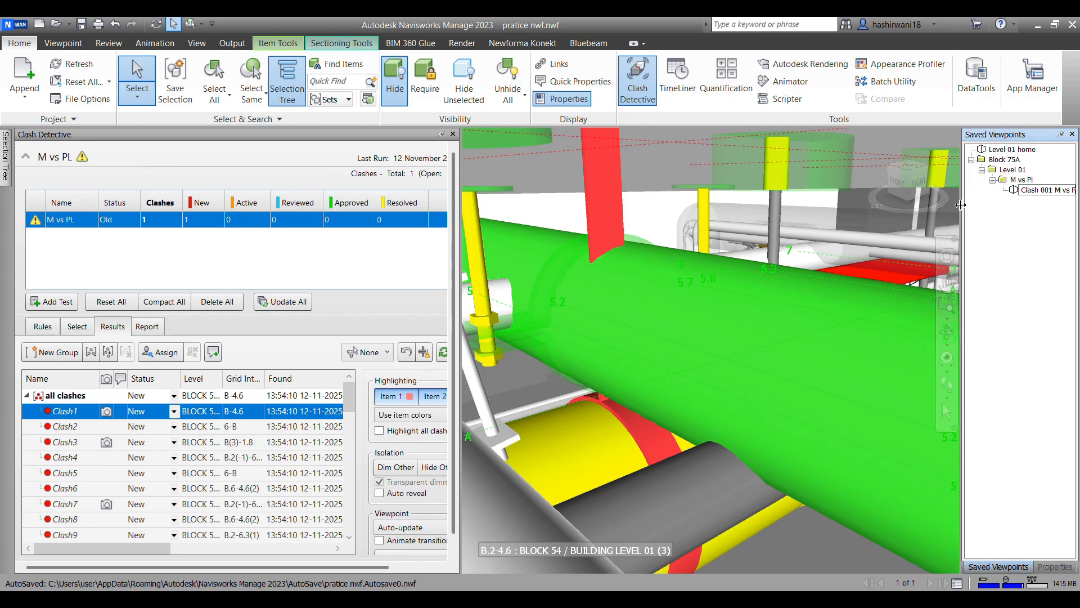
# Step: Widen the Saved Viewpoints window and rename the viewpoint in the M vs Pl folder, starting with "Clash 01 M vs"
pyautogui.moveTo(961, 205); pyautogui.dragTo(900, 226)
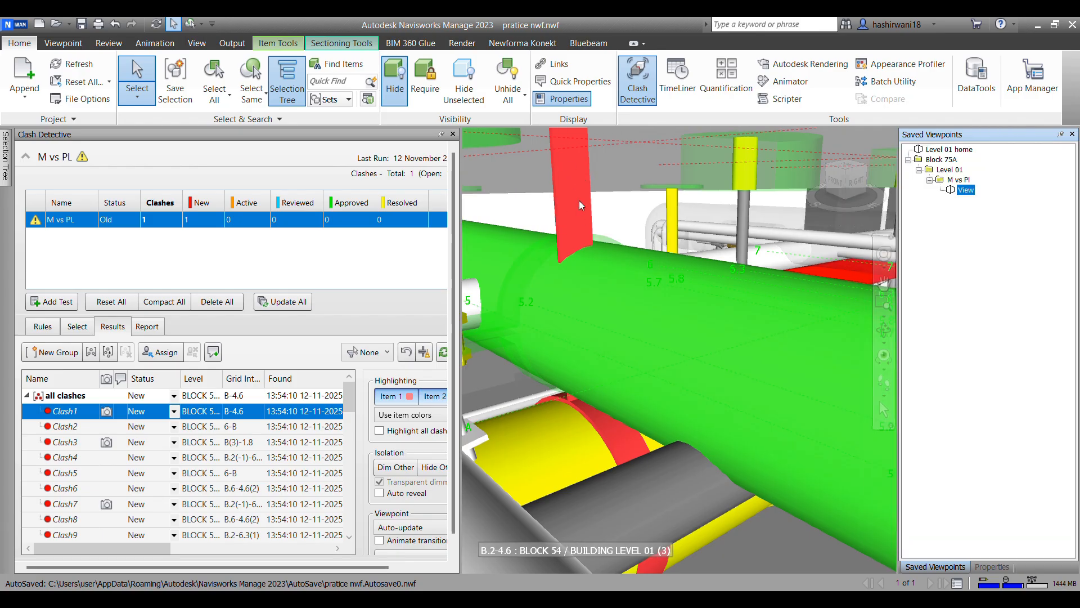
pyautogui.click(966, 191)
pyautogui.write('Clash 01 M vs PL - PL')
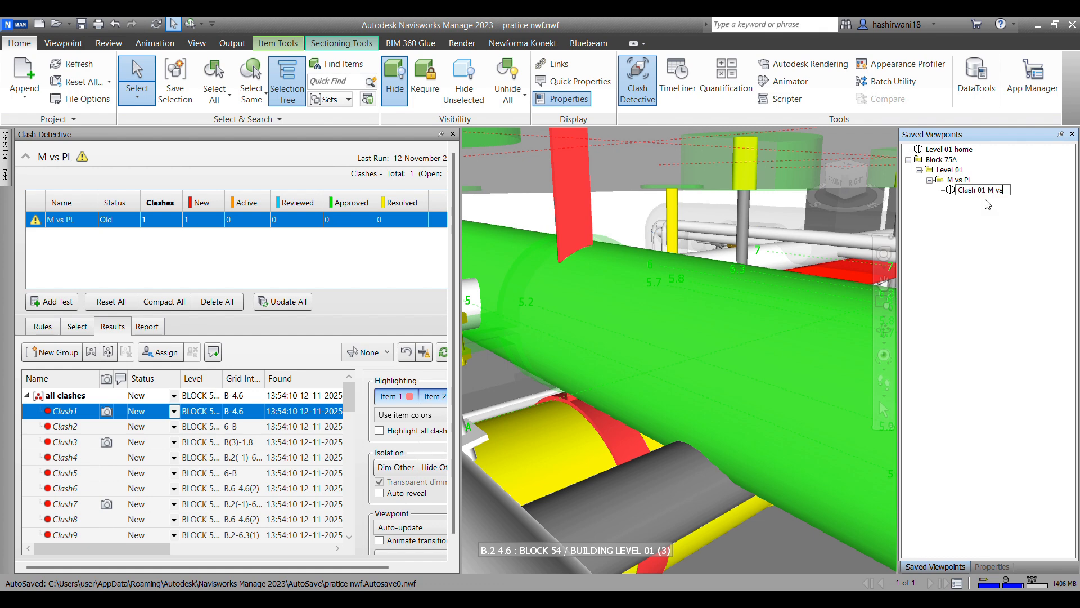
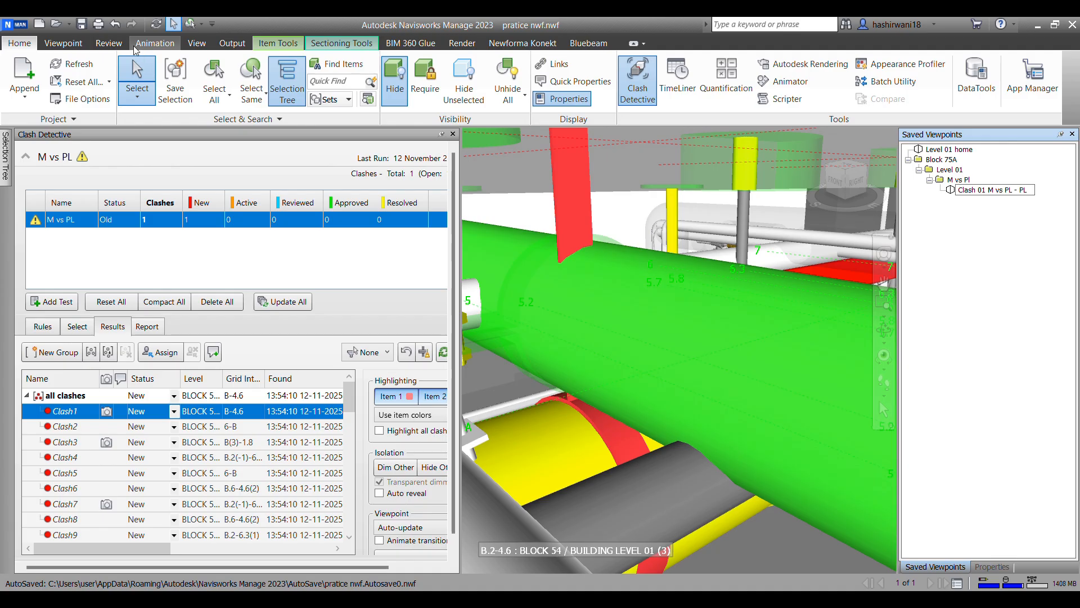
# Step: Draw an ellipse markup around the spot where the red hanger meets the green pipe in the Clash1 view
pyautogui.click(109, 45)
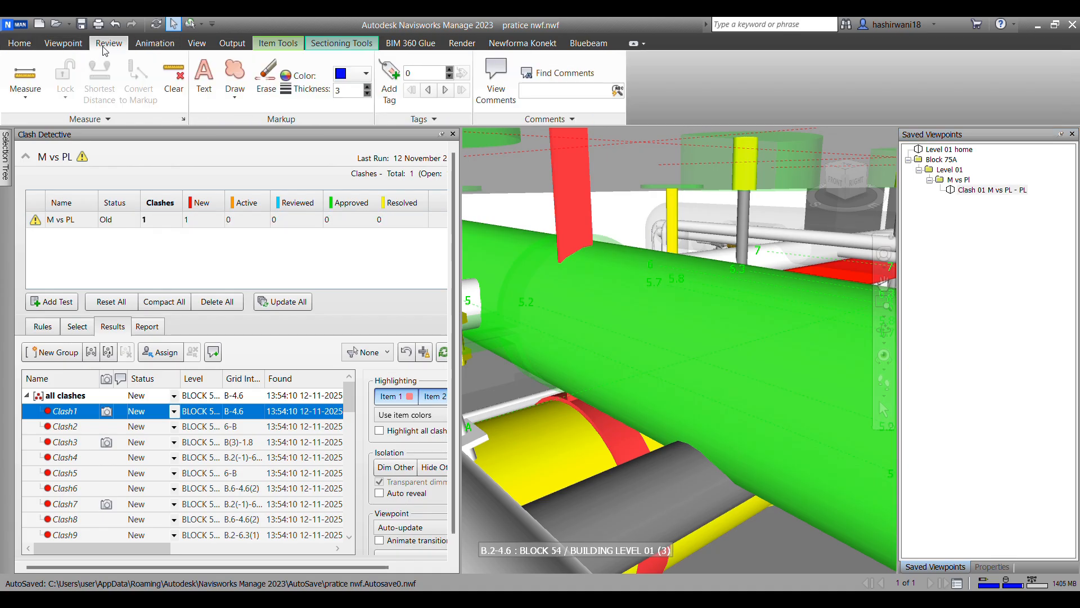
pyautogui.click(241, 97)
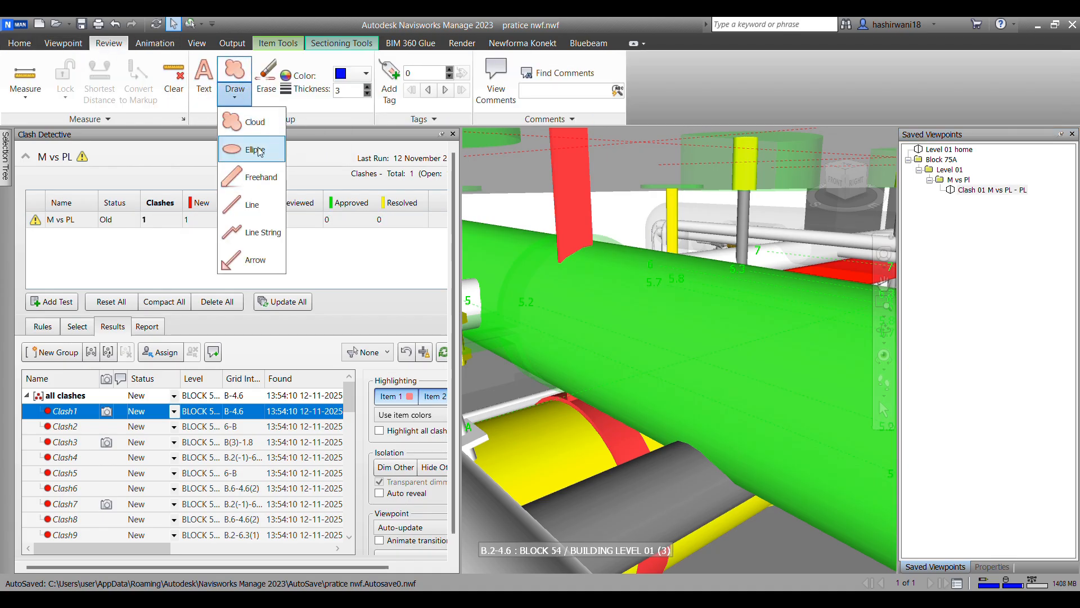
pyautogui.click(260, 150)
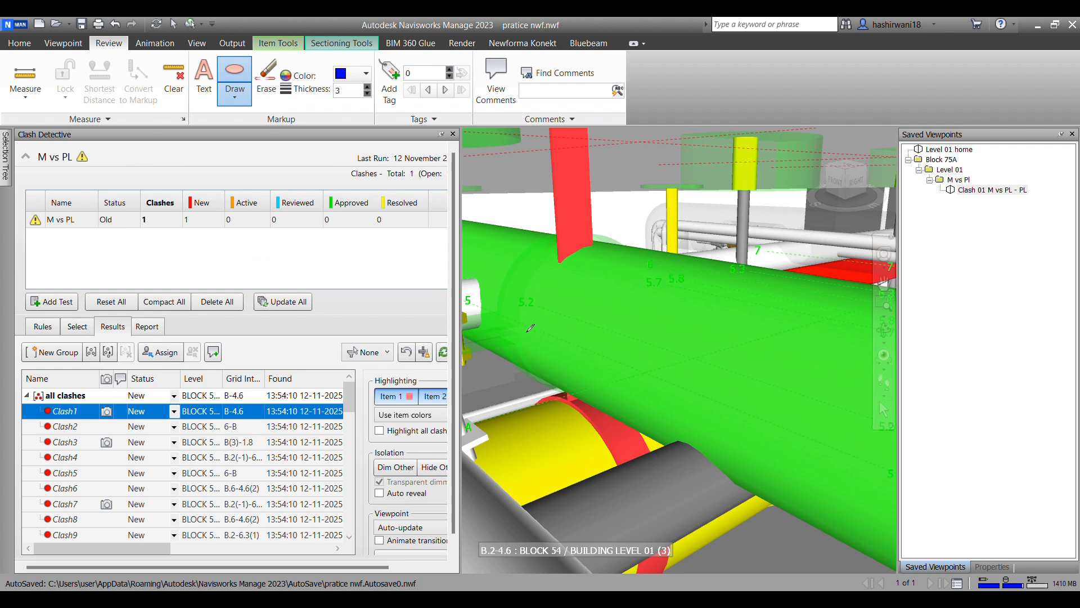
pyautogui.moveTo(527, 227); pyautogui.dragTo(724, 504)
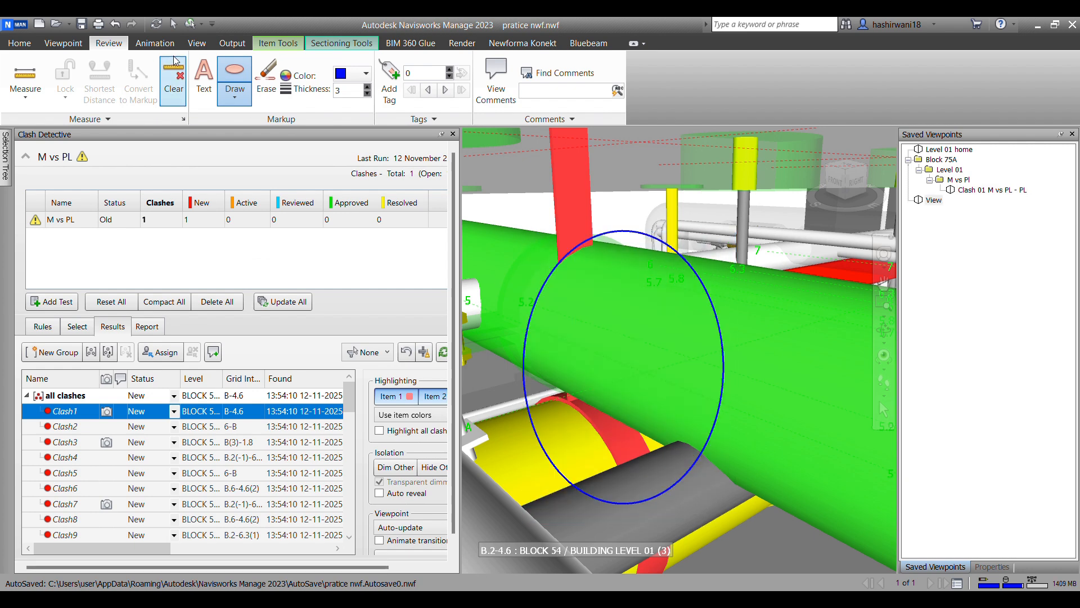
# Step: Add the markup text "hanger clashes with plumbing pipes" across the upper part of the ellipse
pyautogui.click(197, 94)
pyautogui.click(514, 297)
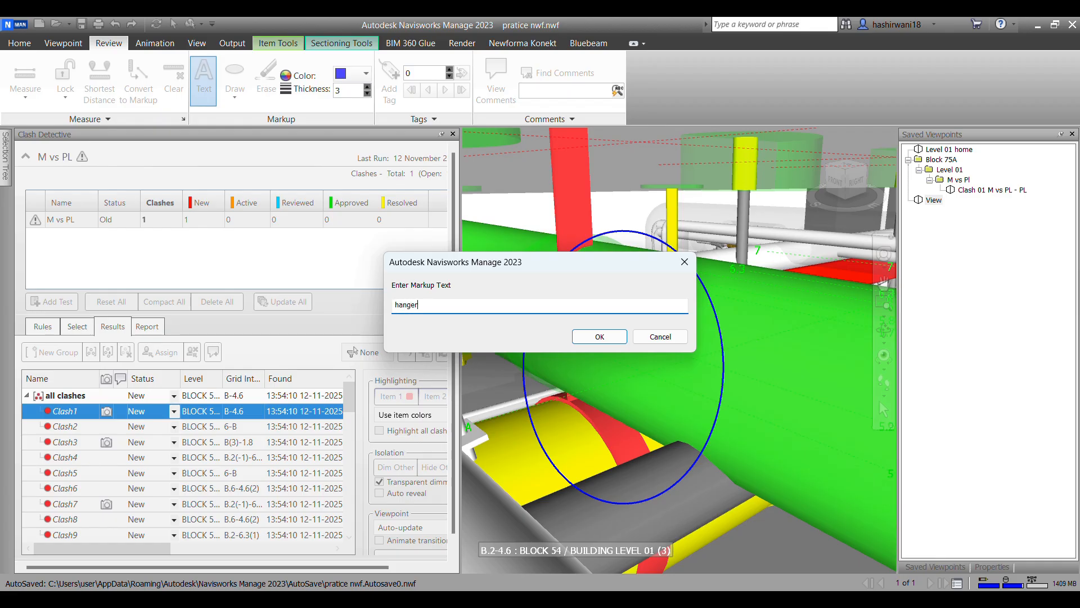
pyautogui.write('hes with plumbing pi')
pyautogui.write('pes')
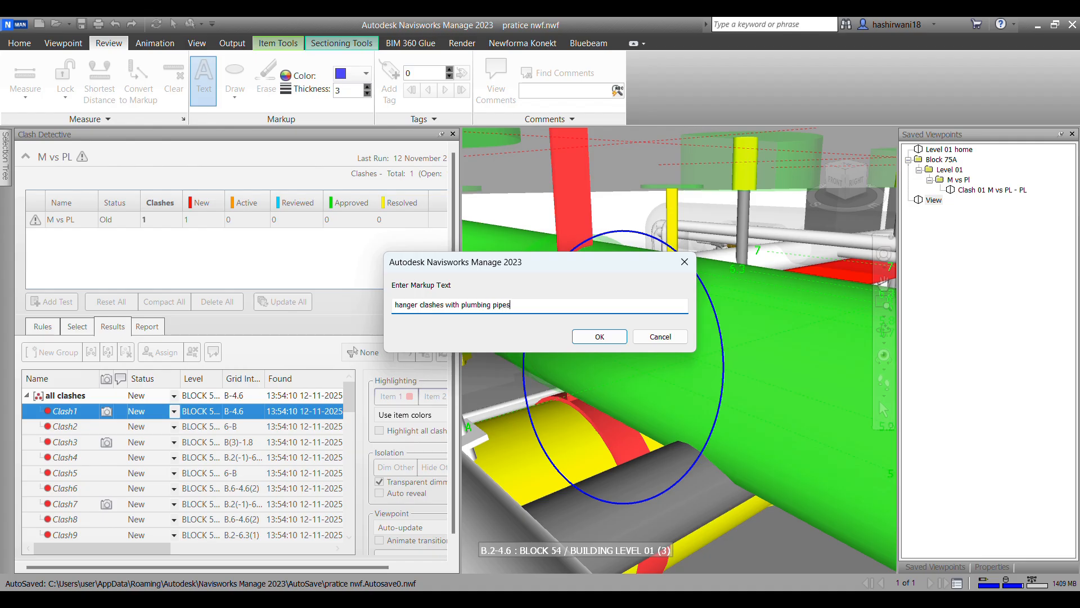
pyautogui.click(600, 336)
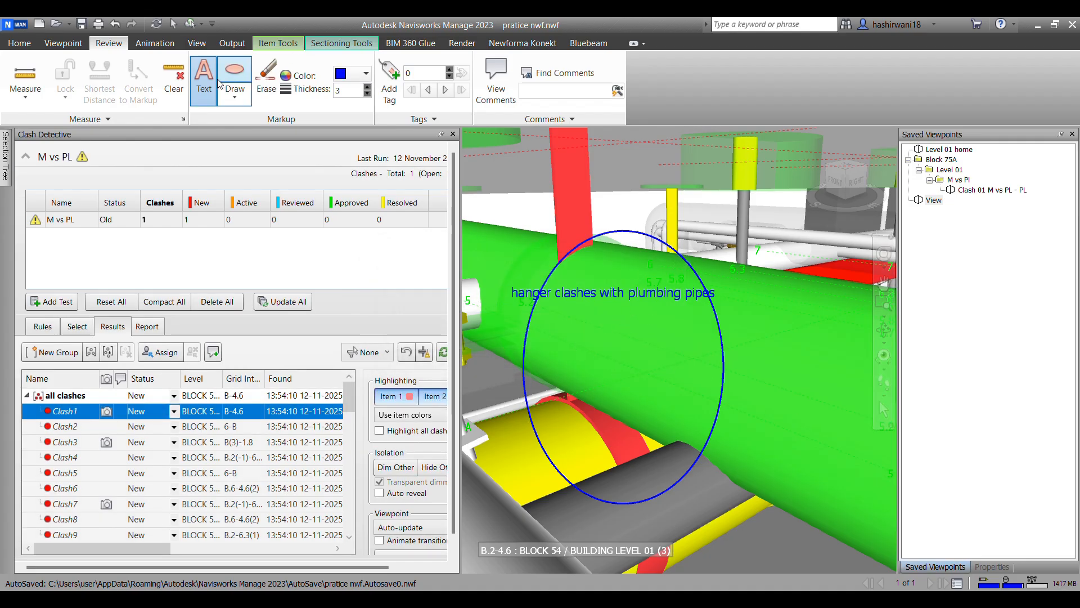
# Step: Add a second markup text reading "hanger to move" in the lower part of the ellipse
pyautogui.click(695, 408)
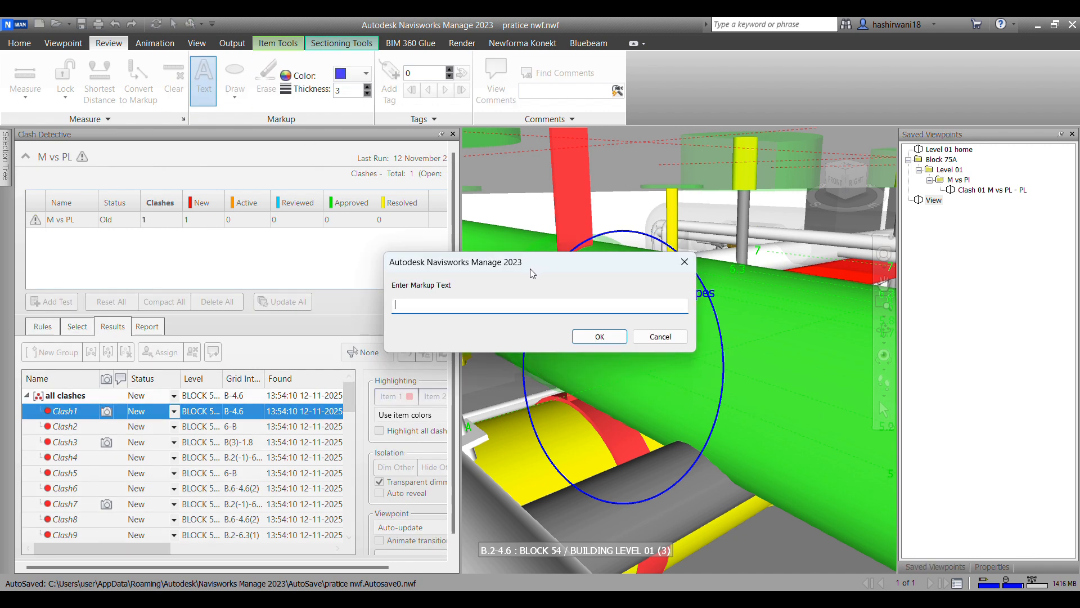
pyautogui.write('hanger to move')
pyautogui.click(599, 336)
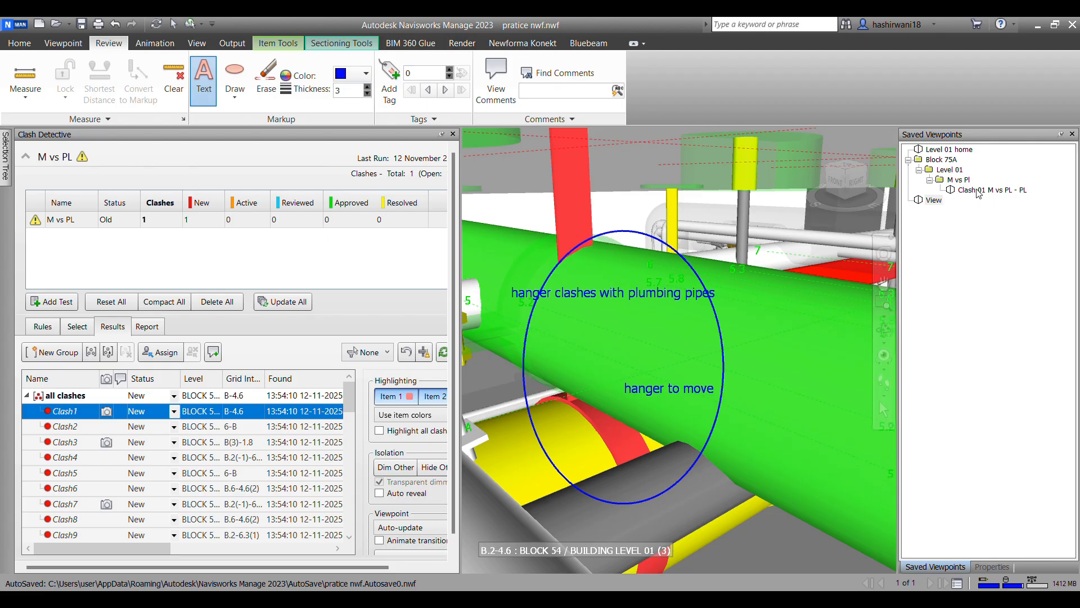
# Step: Update the "Clash 01 M vs PL - PL" viewpoint with the markups and delete the extra "View" viewpoint
pyautogui.click(1013, 193)
pyautogui.rightClick(1013, 193)
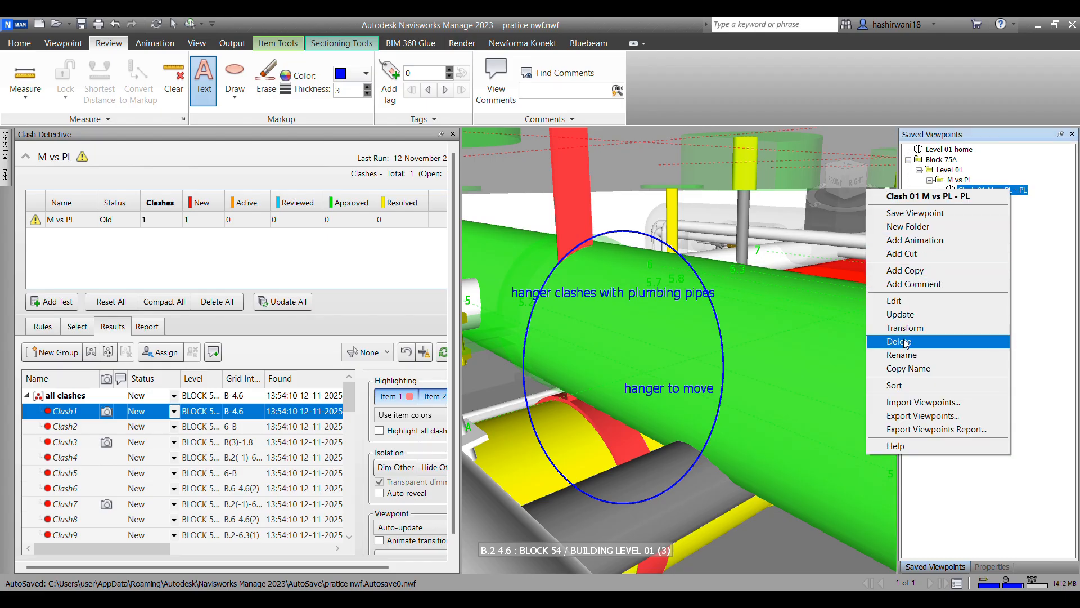
pyautogui.click(923, 315)
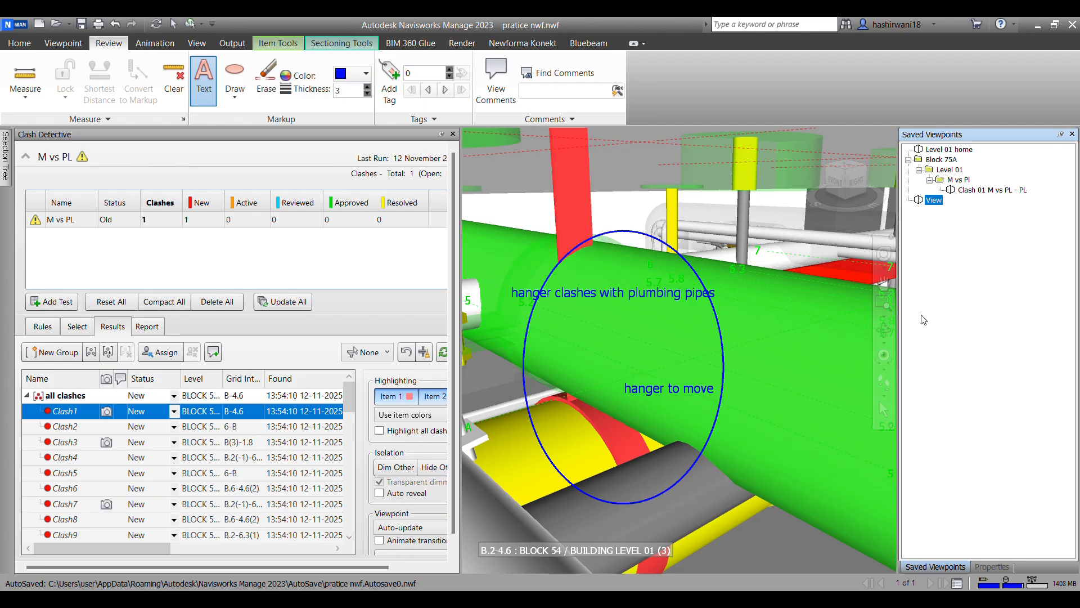
pyautogui.click(946, 241)
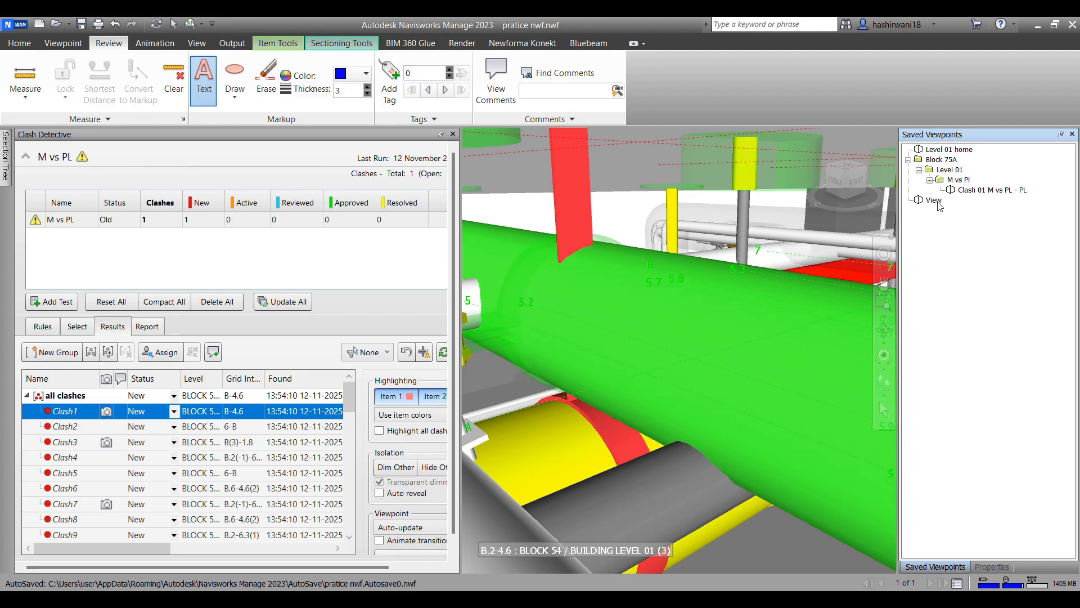
pyautogui.rightClick(938, 203)
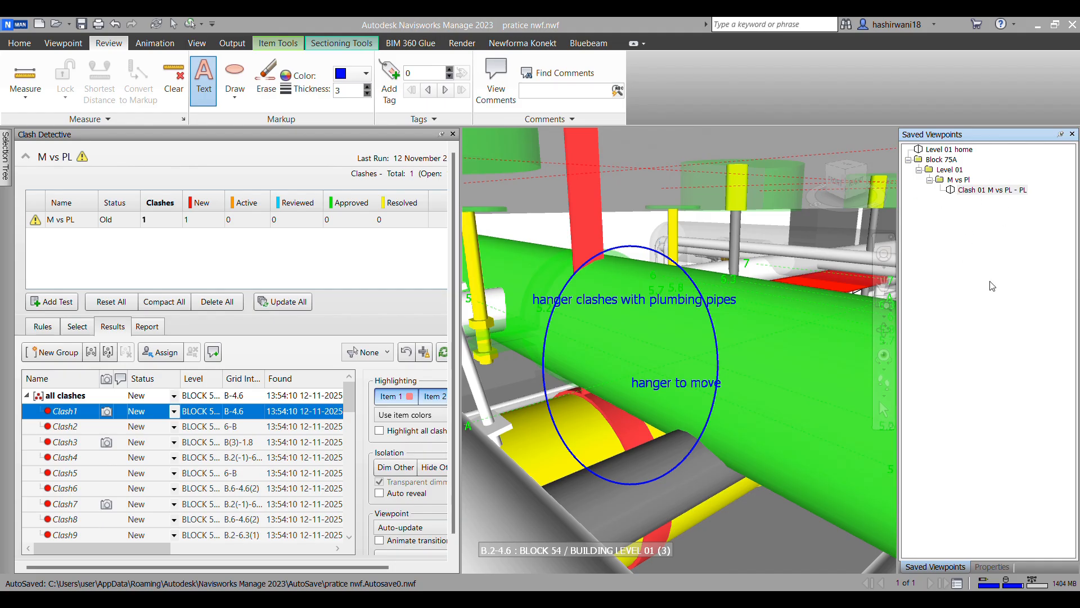
# Step: Display Clash2 from the results and save its view as a new viewpoint in the M vs Pl folder
pyautogui.keyDown('ctrl'); pyautogui.click(66, 427); pyautogui.keyUp('ctrl')
pyautogui.moveTo(768, 341); pyautogui.dragTo(725, 310, button='middle')
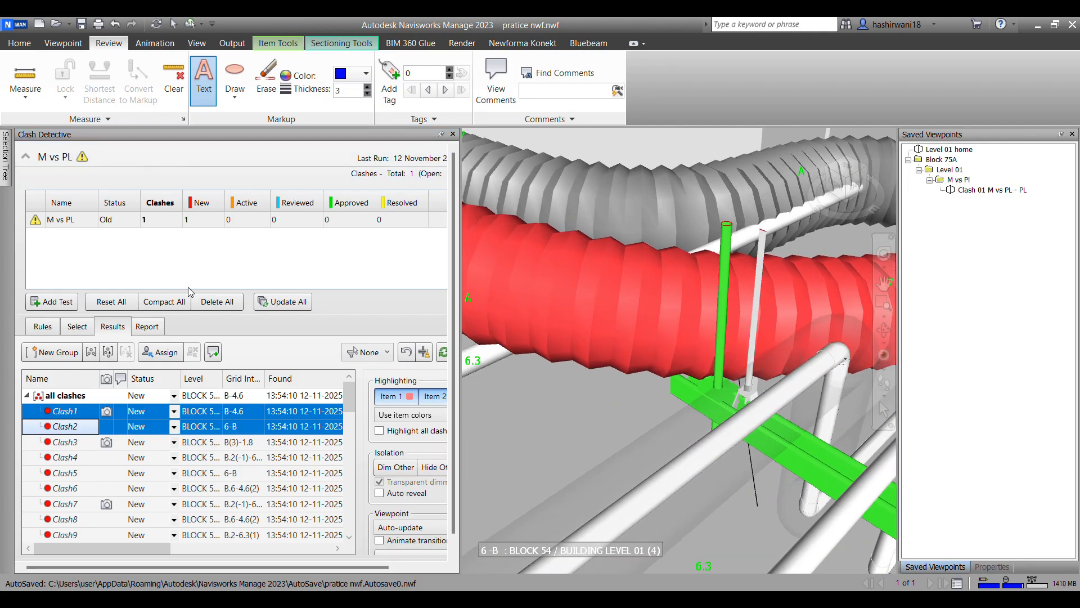
pyautogui.click(959, 181)
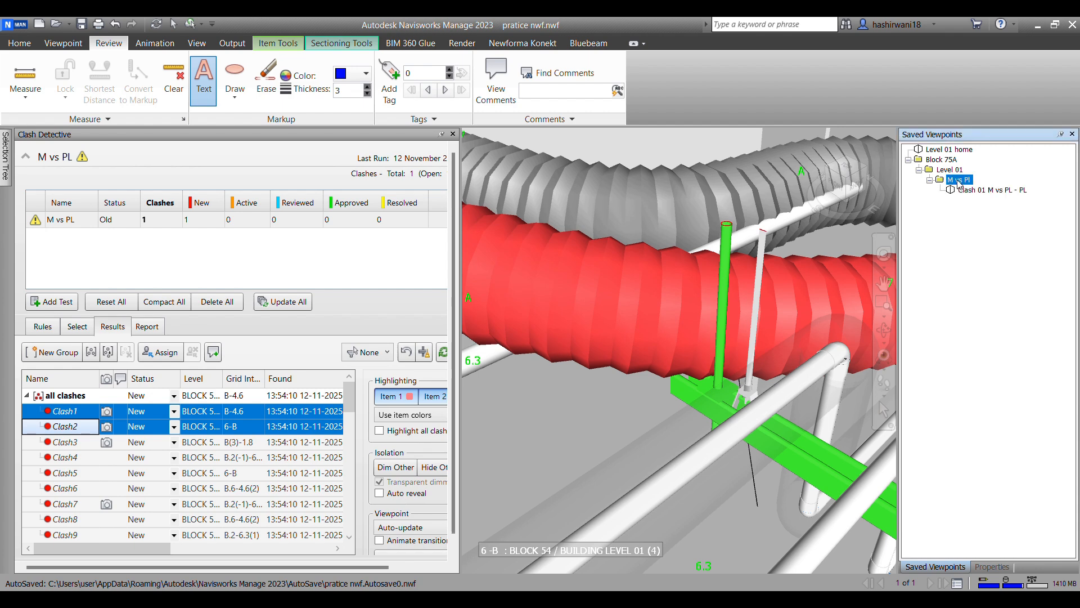
pyautogui.rightClick(959, 180)
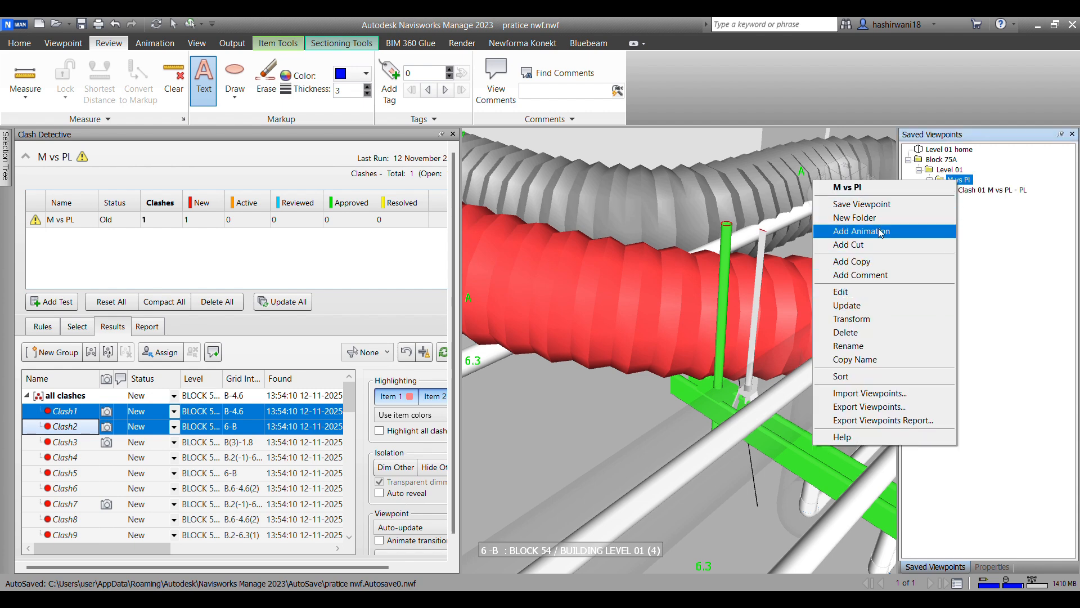
pyautogui.click(882, 209)
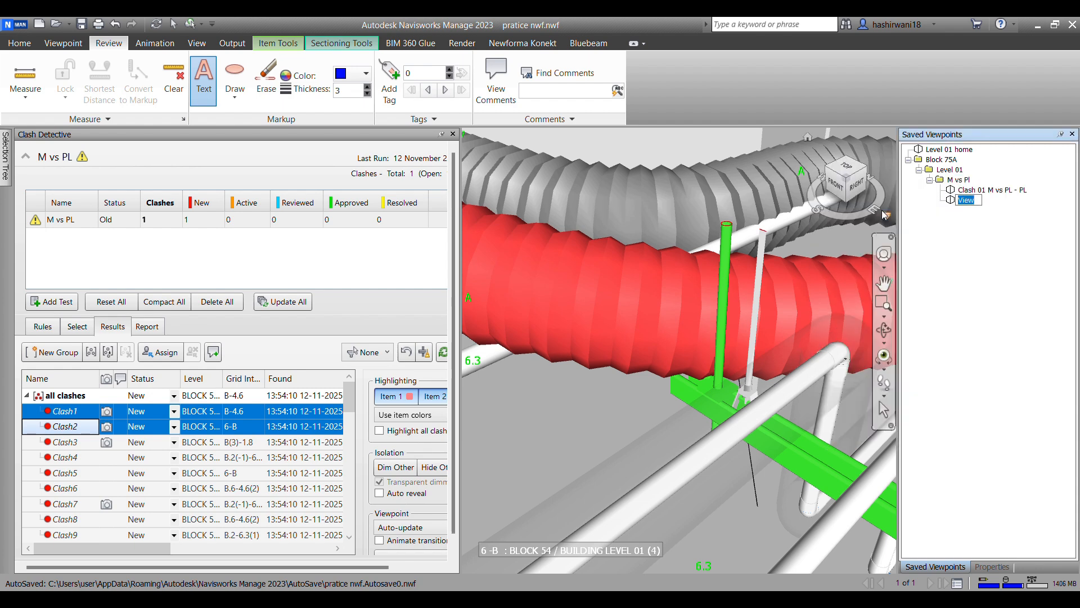
pyautogui.rightClick(994, 192)
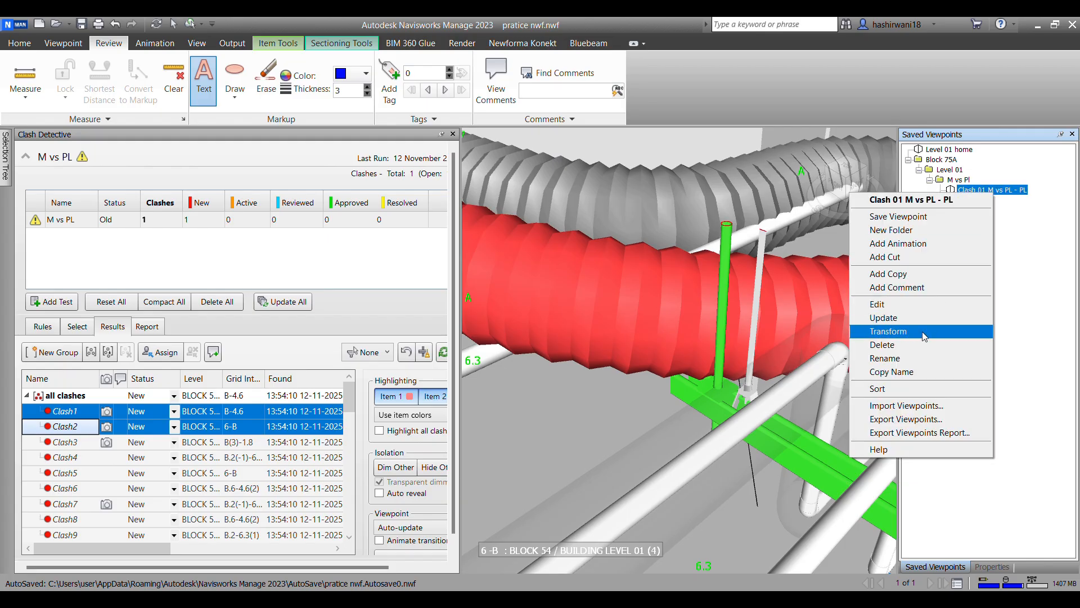
pyautogui.click(926, 369)
pyautogui.hotkey('ctrl', 'a')
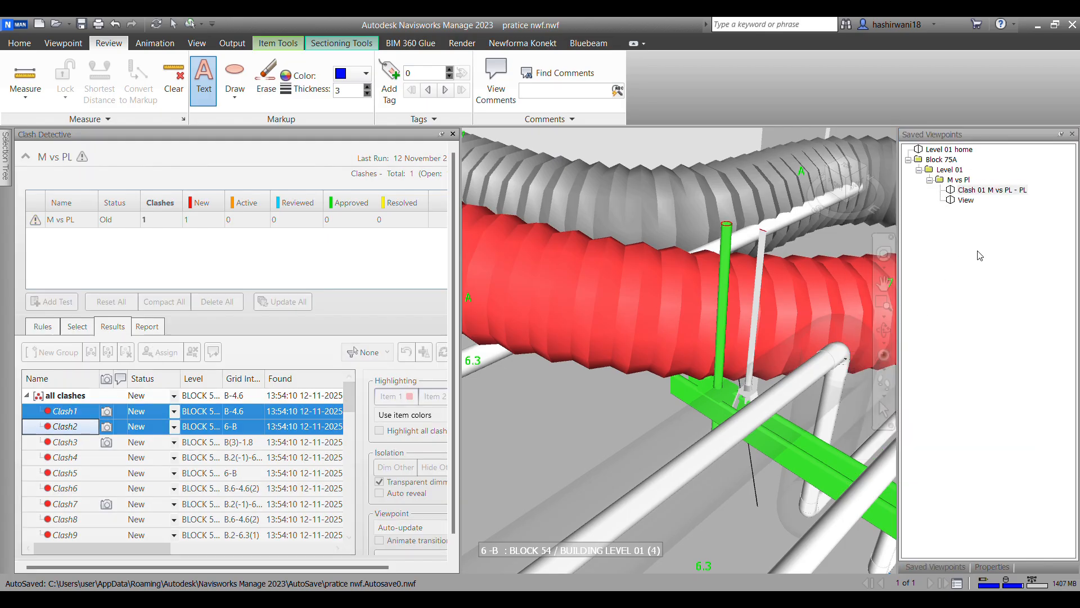
pyautogui.press('Escape')
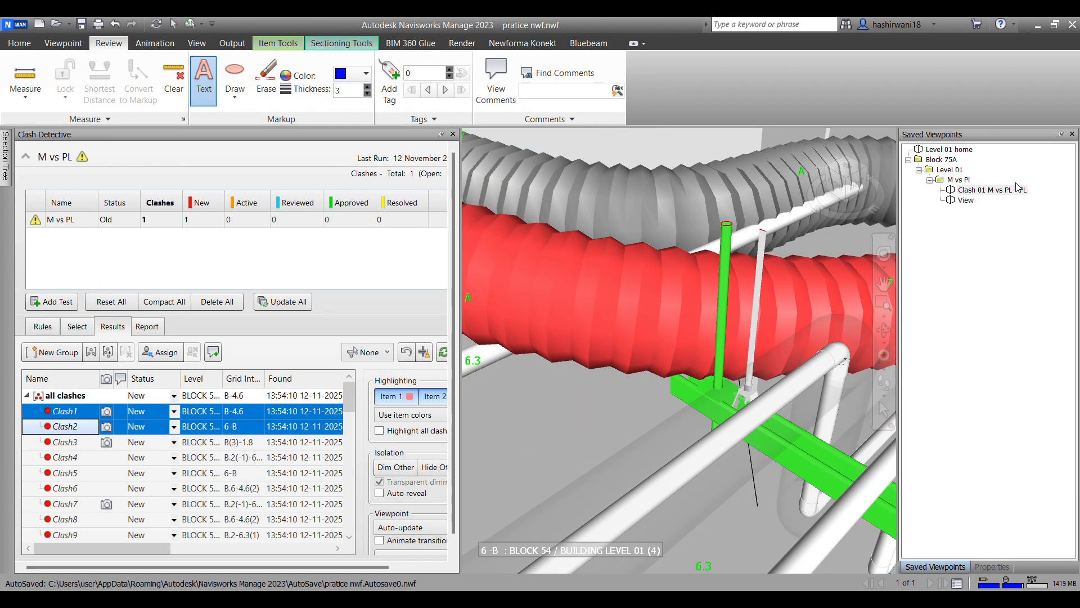
# Step: Copy the first clash viewpoint's name and rename the new viewpoint to "Clash 02 M vs PL - PL"
pyautogui.rightClick(1018, 194)
pyautogui.click(934, 356)
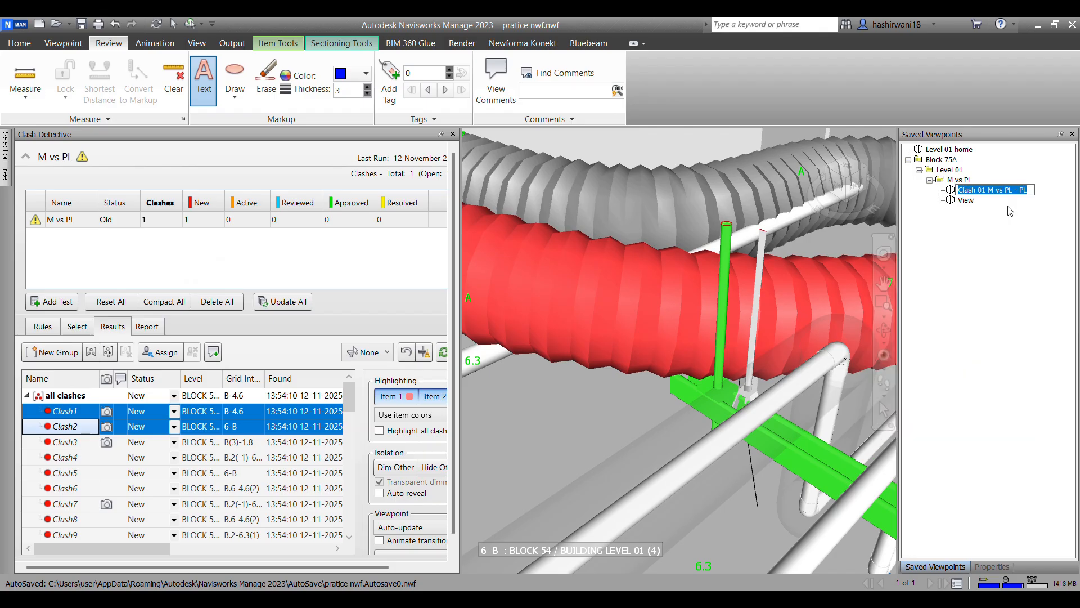
pyautogui.moveTo(1028, 192); pyautogui.dragTo(956, 191)
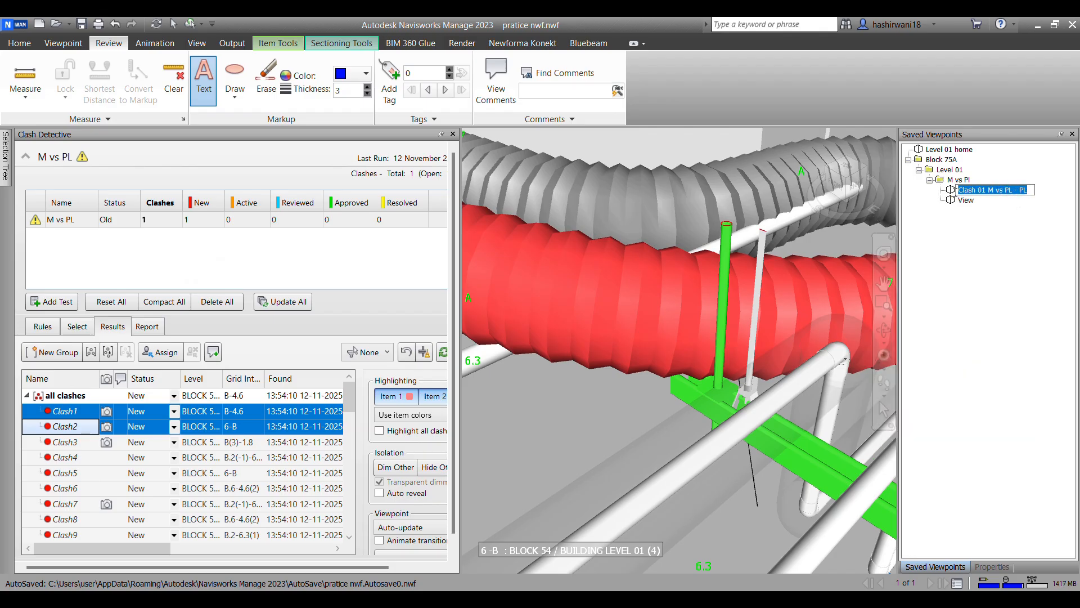
pyautogui.rightClick(960, 201)
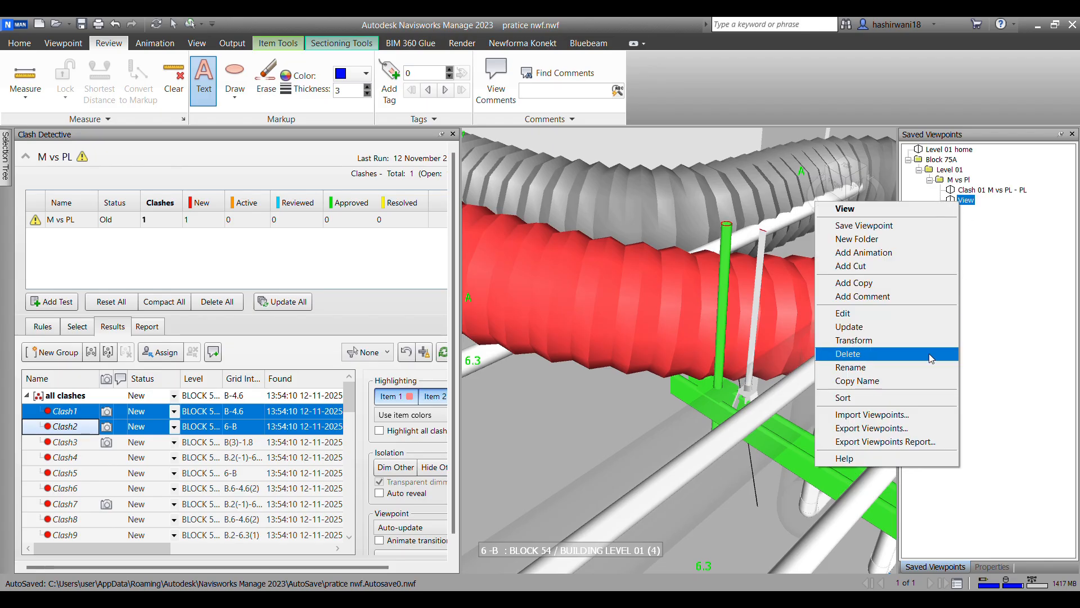
pyautogui.click(904, 367)
pyautogui.hotkey('ctrl', 'v')
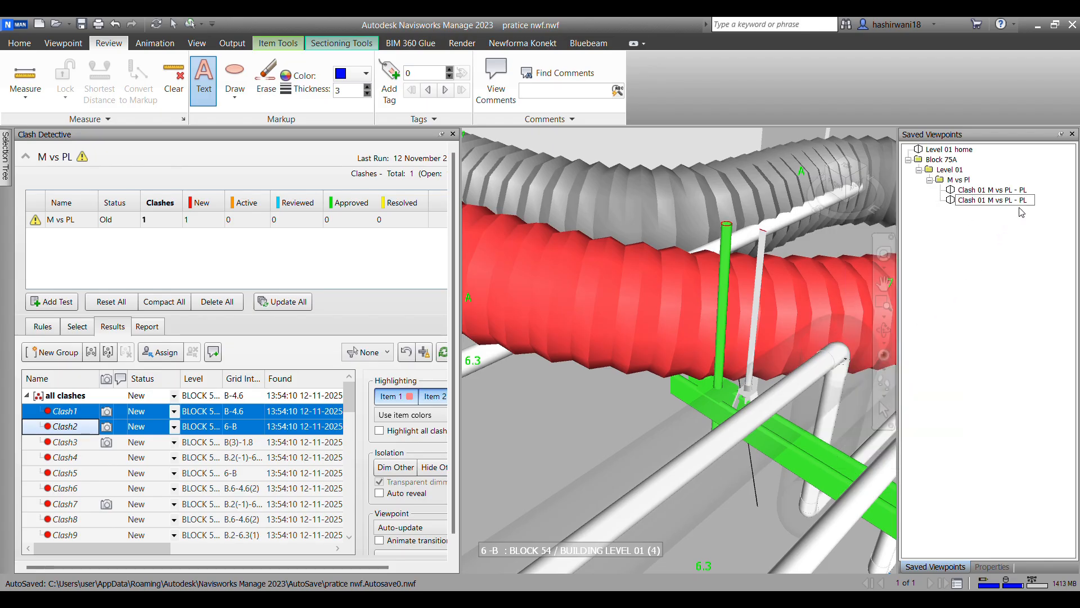
pyautogui.press('BackSpace')
pyautogui.write('2')
# Step: Circle the Clash2 duct and hanger with an ellipse and label it "flex duct clashes with hanger"
pyautogui.click(235, 77)
pyautogui.moveTo(585, 228)
pyautogui.mouseDown()
pyautogui.moveTo(834, 473)
pyautogui.moveTo(850, 504)
pyautogui.moveTo(795, 495)
pyautogui.mouseUp()
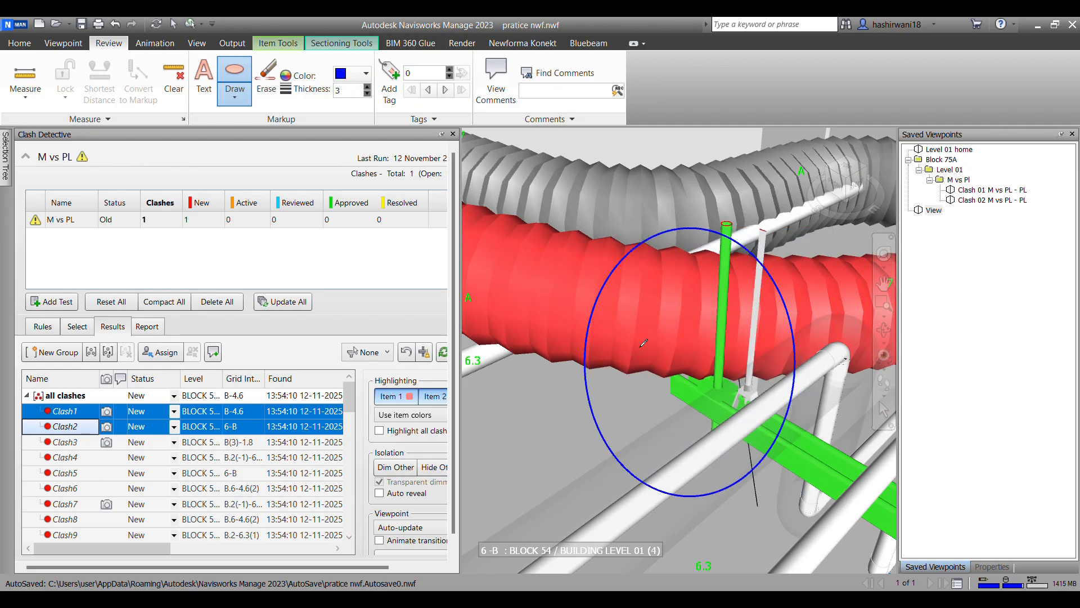
pyautogui.click(204, 81)
pyautogui.click(601, 334)
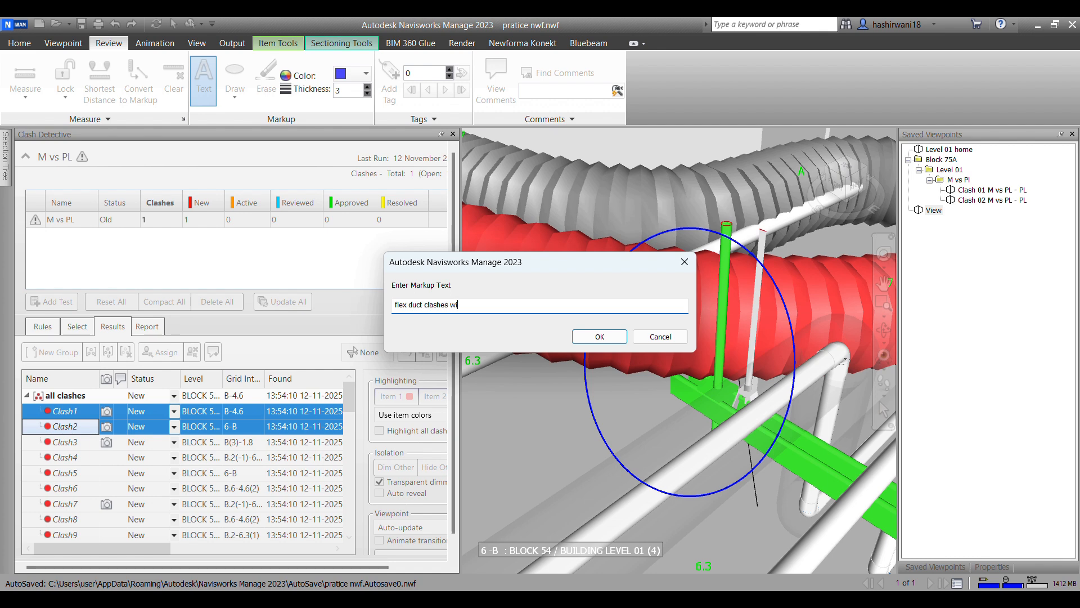
pyautogui.write('h hanger')
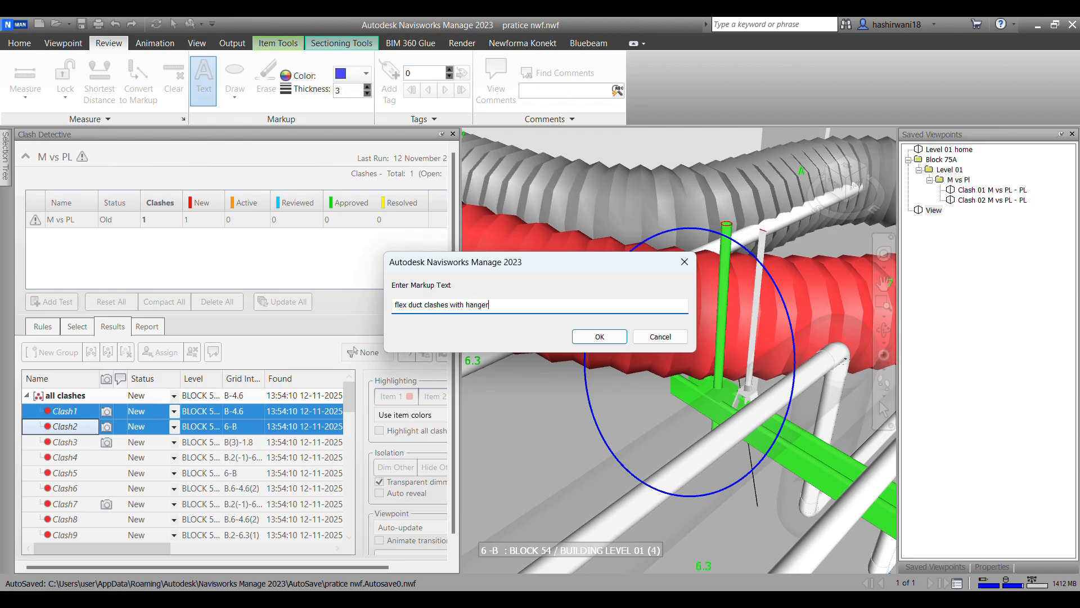
pyautogui.click(600, 336)
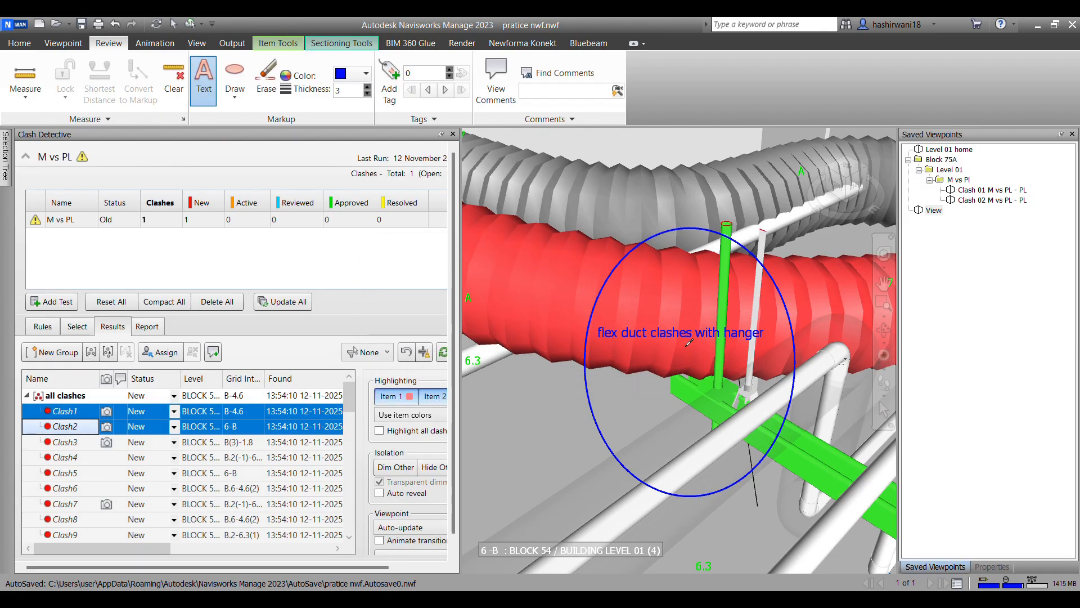
# Step: Update the "Clash 02 M vs PL - PL" viewpoint with its markups and delete the extra "View" viewpoint
pyautogui.rightClick(994, 200)
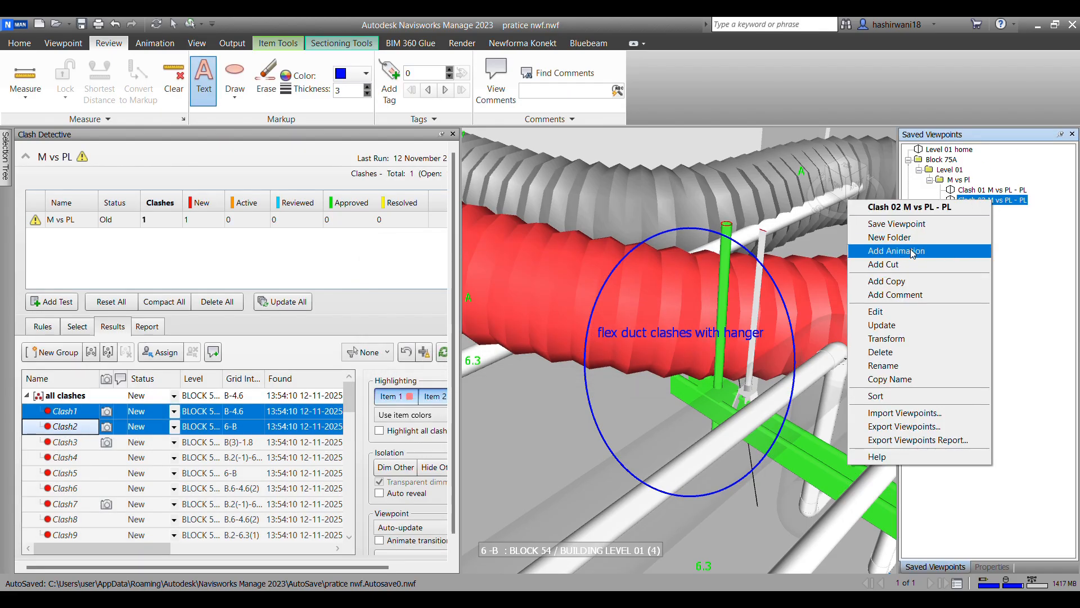
pyautogui.click(902, 224)
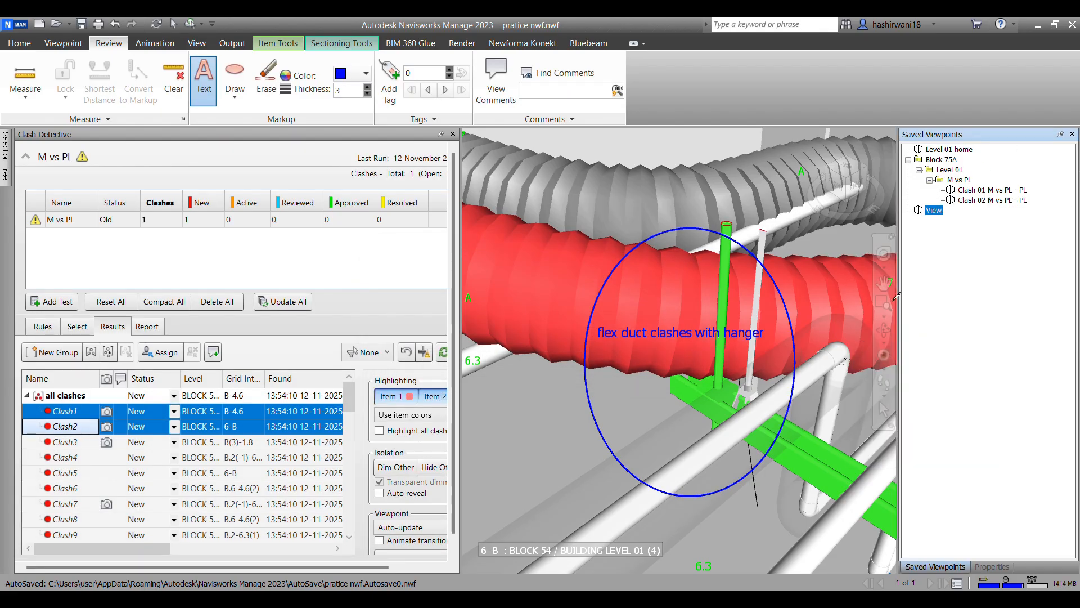
pyautogui.rightClick(936, 214)
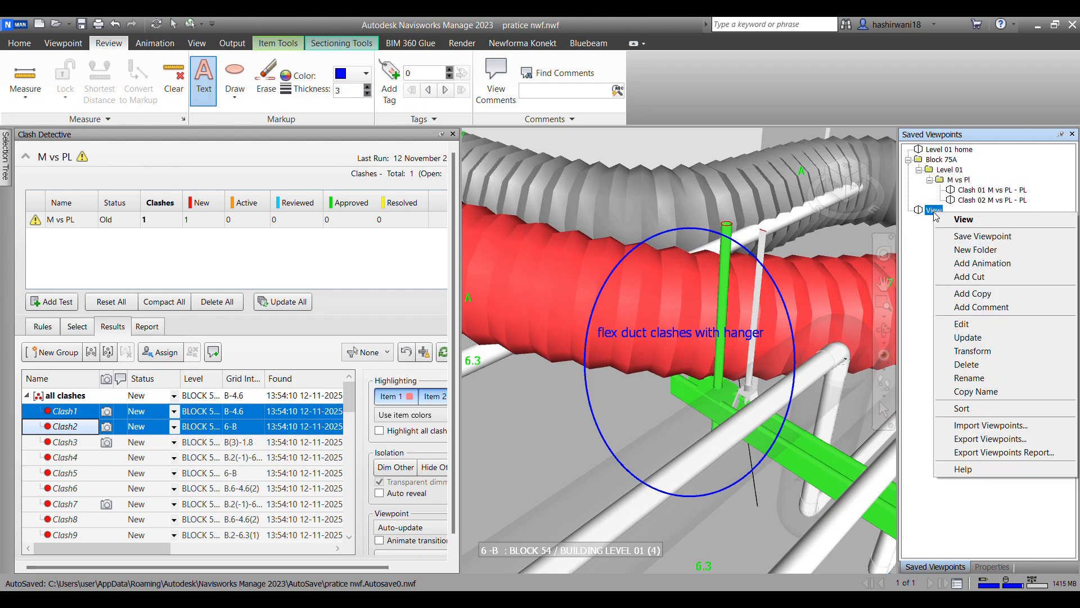
pyautogui.click(1000, 364)
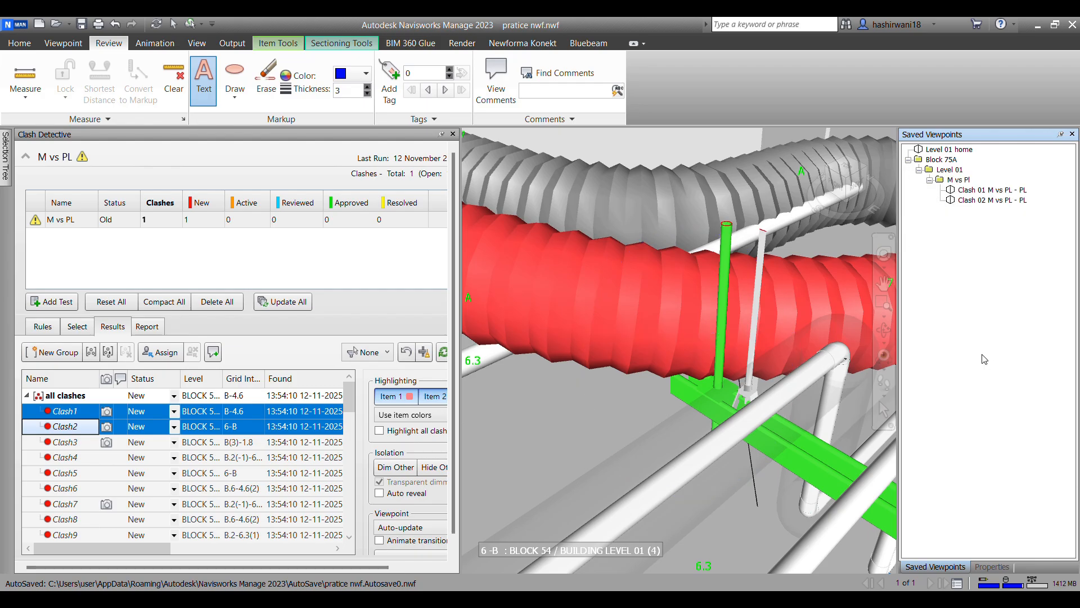
# Step: Switch between the Clash 01 and Clash 02 saved viewpoints to check their markups
pyautogui.click(969, 204)
pyautogui.click(990, 192)
pyautogui.click(990, 201)
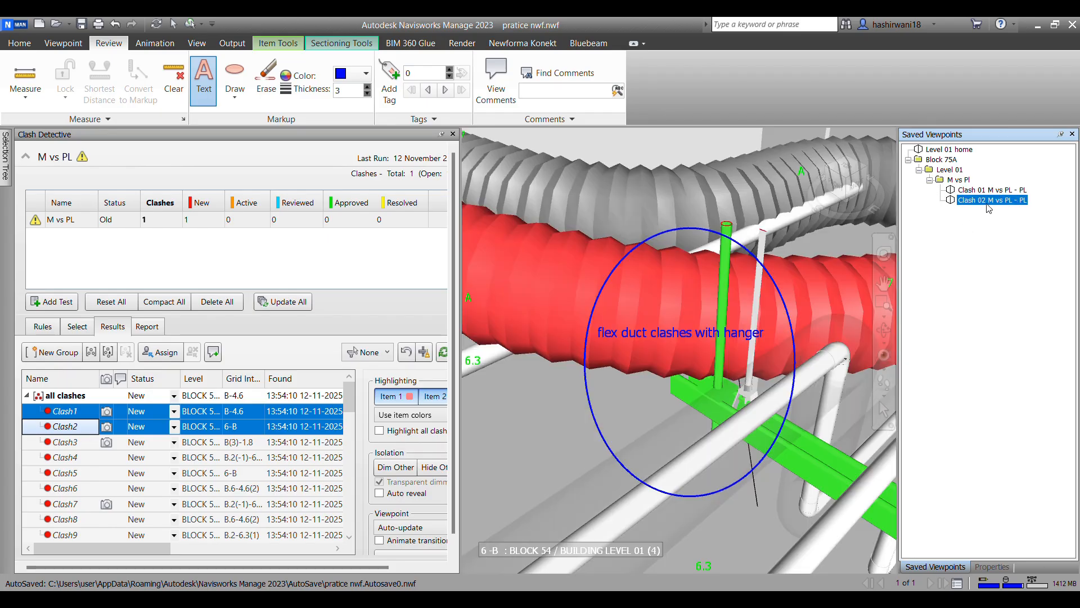
pyautogui.click(990, 192)
pyautogui.click(991, 201)
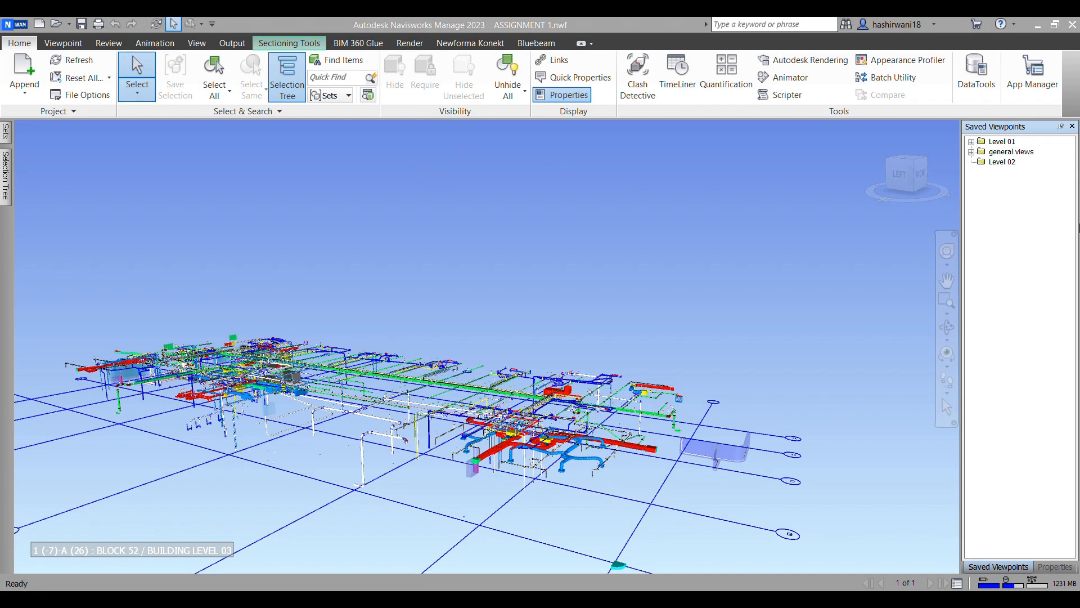
# Step: Expand the Level 01 viewpoint folder and review the full list of clash tests in Clash Detective
pyautogui.click(971, 142)
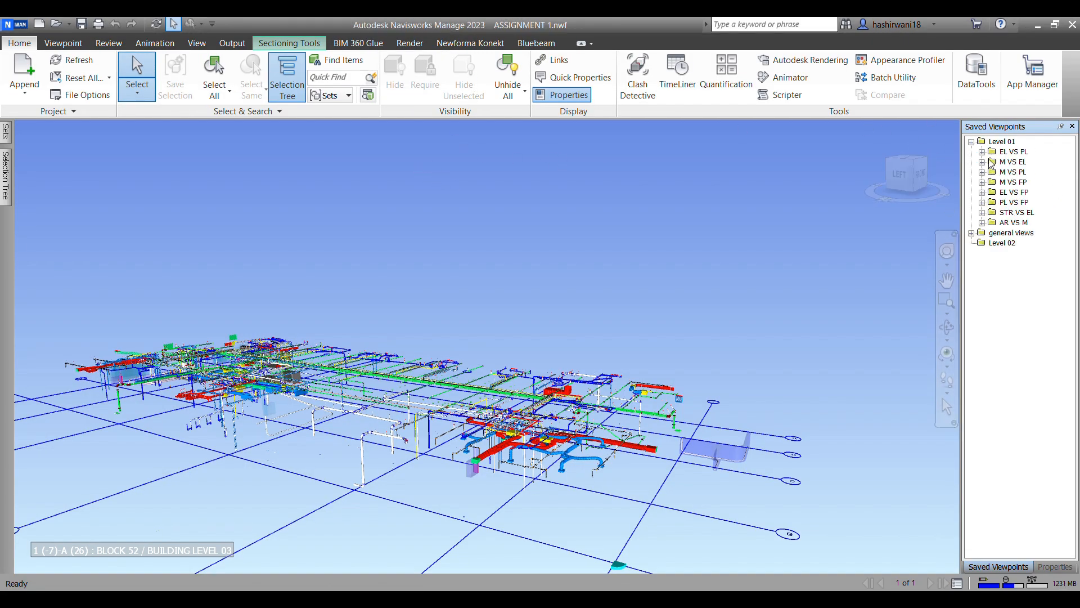
pyautogui.click(7, 179)
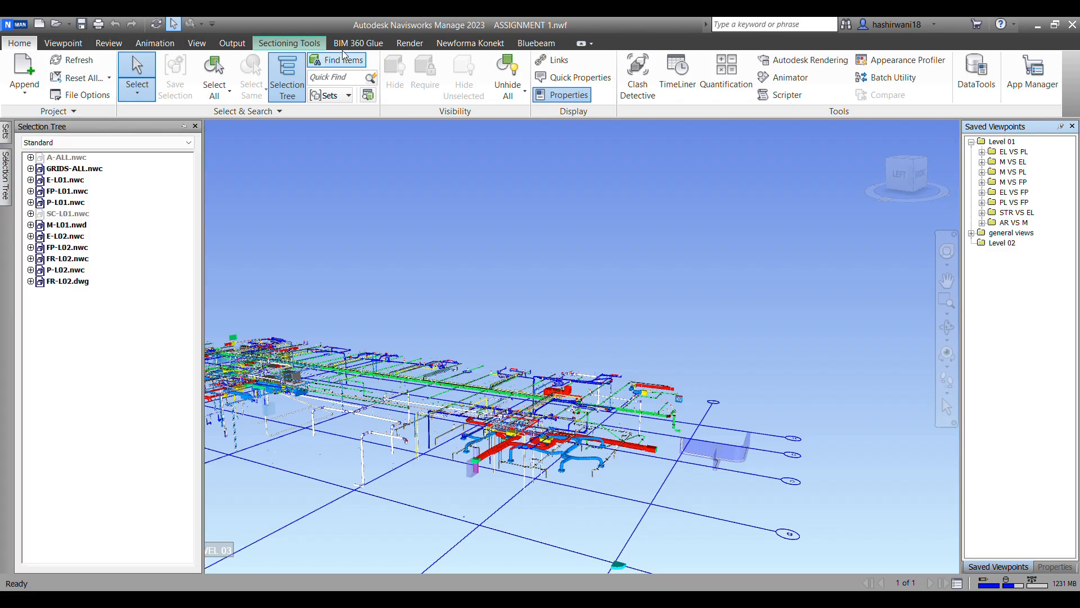
pyautogui.click(638, 76)
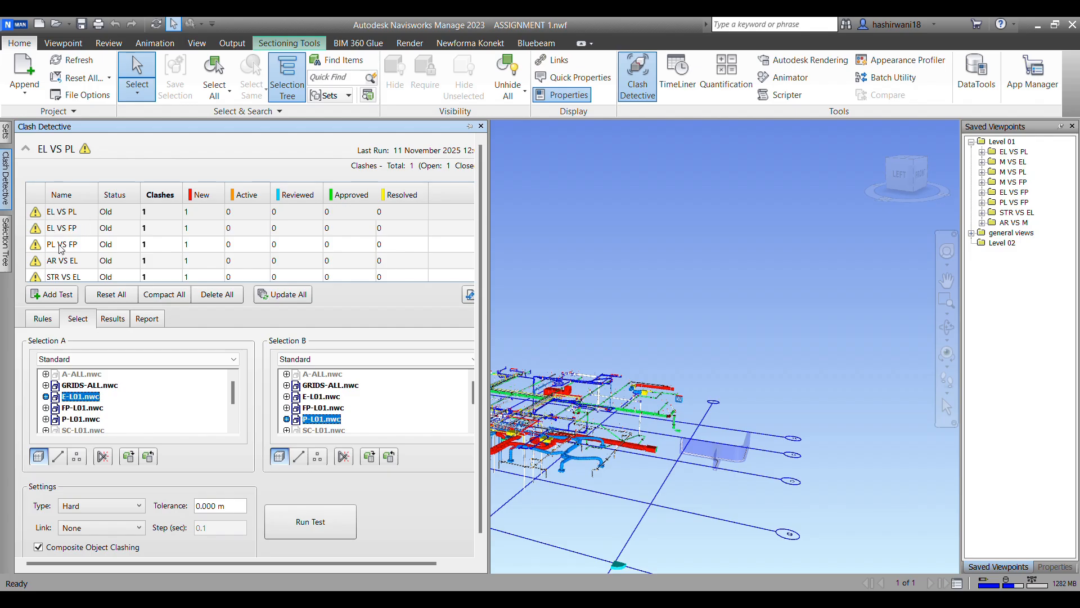
pyautogui.scroll(-1, 95, 262)
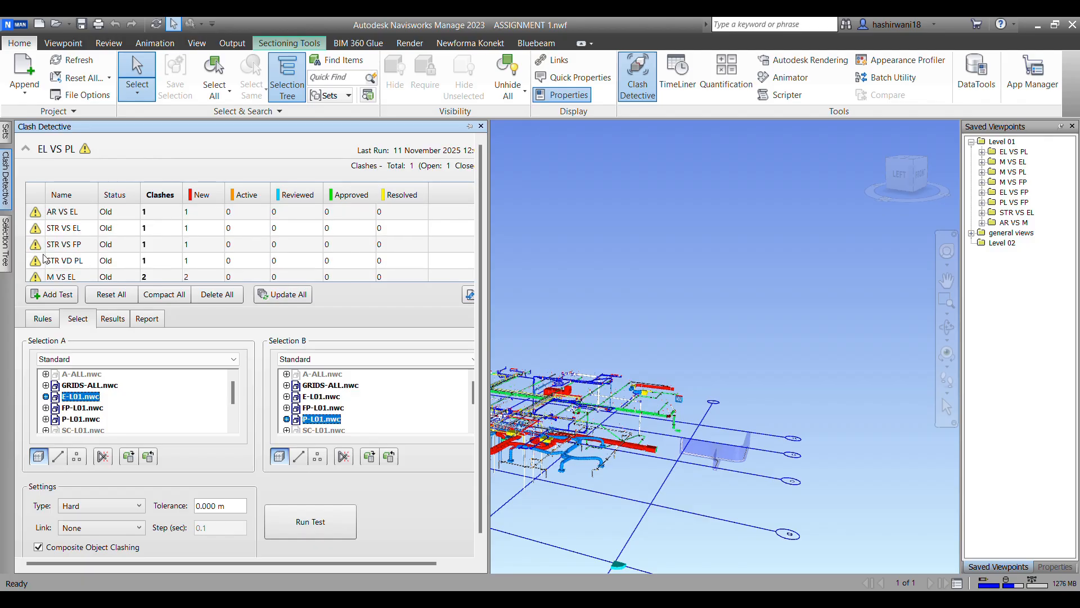
pyautogui.scroll(-1, 79, 261)
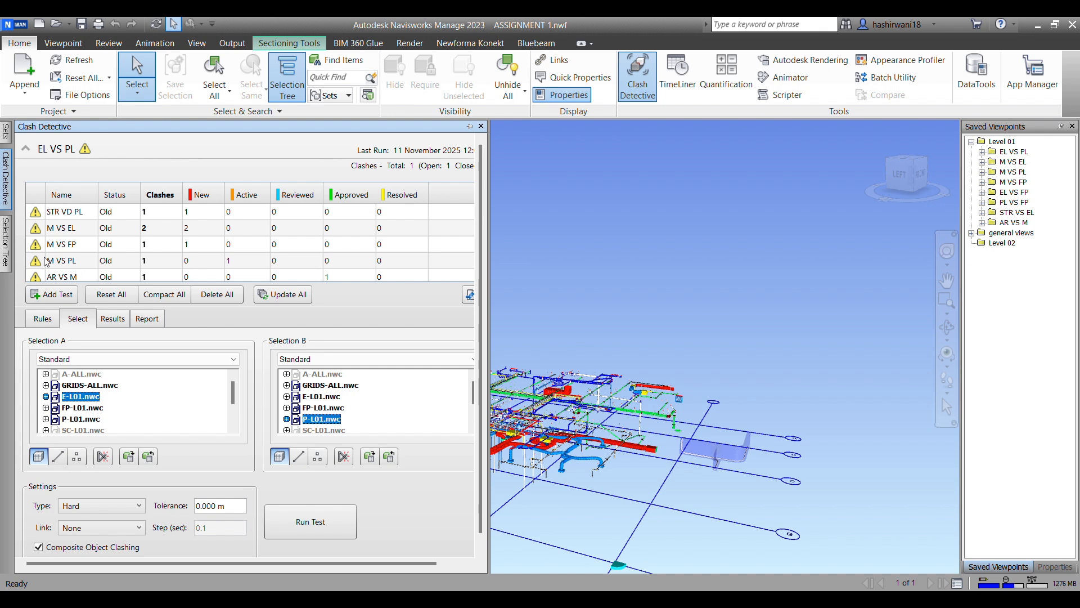
pyautogui.scroll(-1, 49, 269)
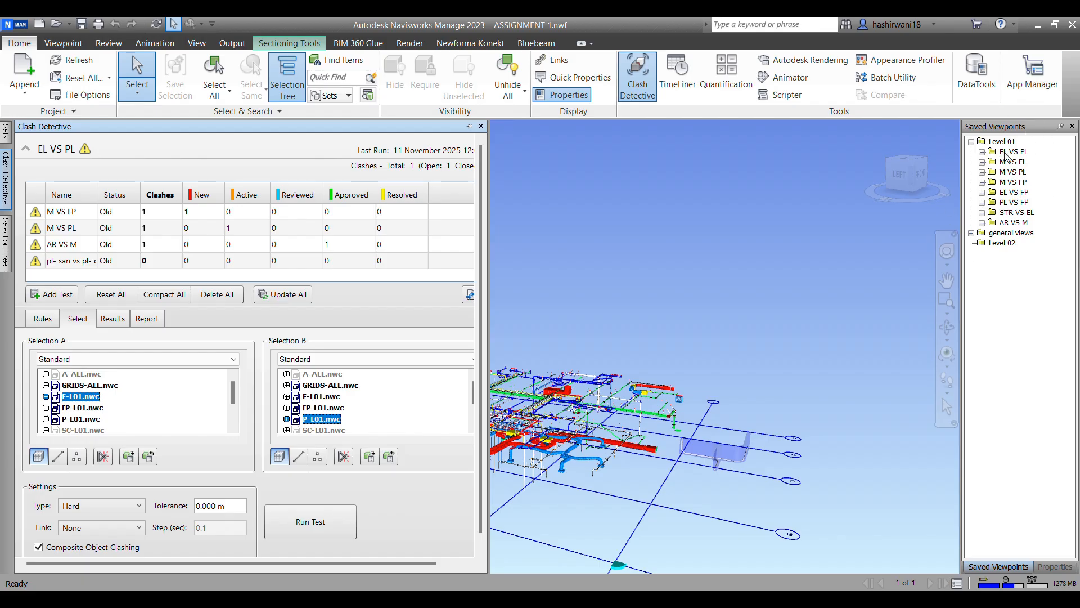
# Step: Examine the five saved viewpoints in the EL VS PL folder and their clash markups
pyautogui.click(983, 152)
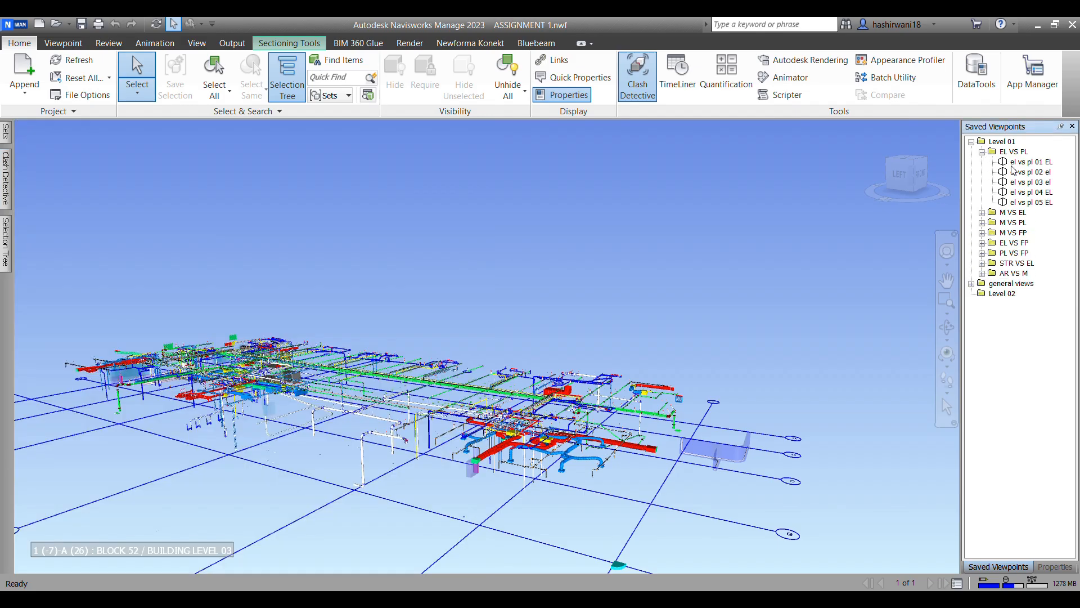
pyautogui.click(1026, 163)
pyautogui.click(1040, 173)
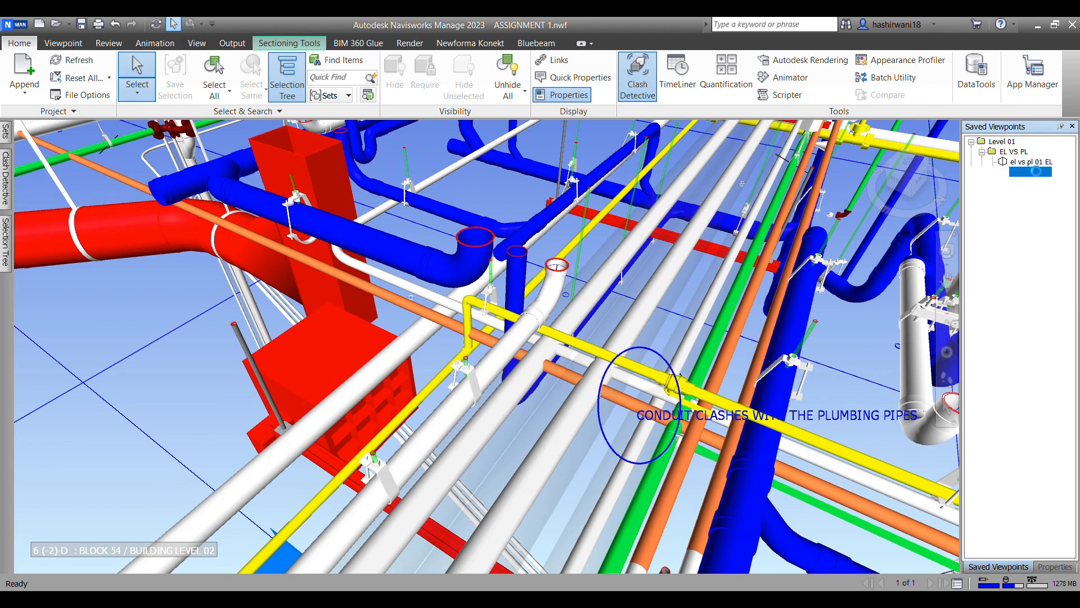
pyautogui.click(1039, 182)
pyautogui.click(1039, 191)
pyautogui.click(1040, 202)
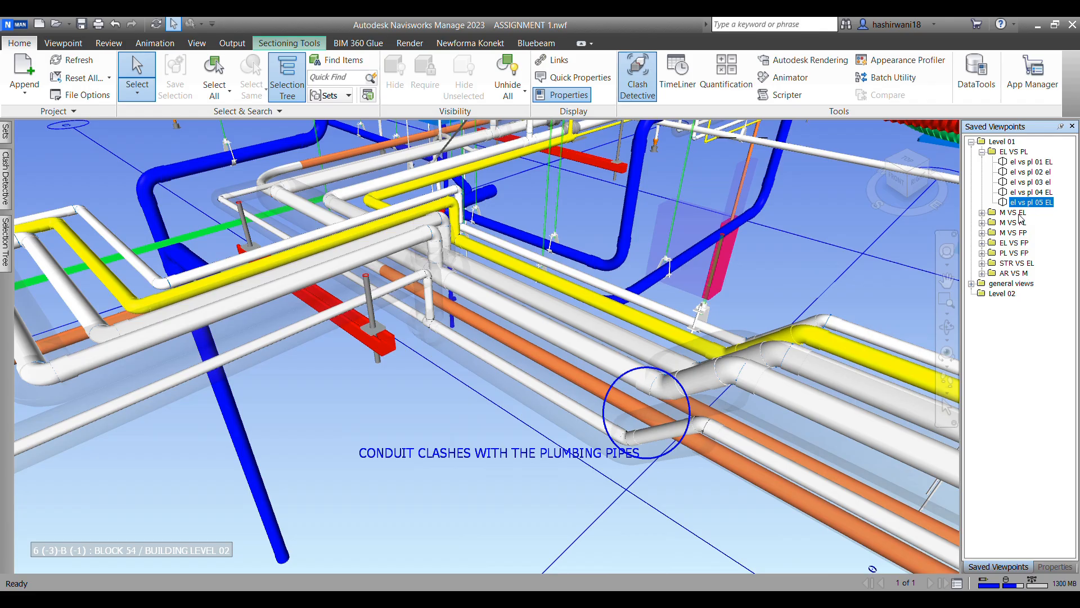
# Step: Examine the four saved viewpoints in the M VS EL folder and their clash markups
pyautogui.click(982, 212)
pyautogui.click(1023, 223)
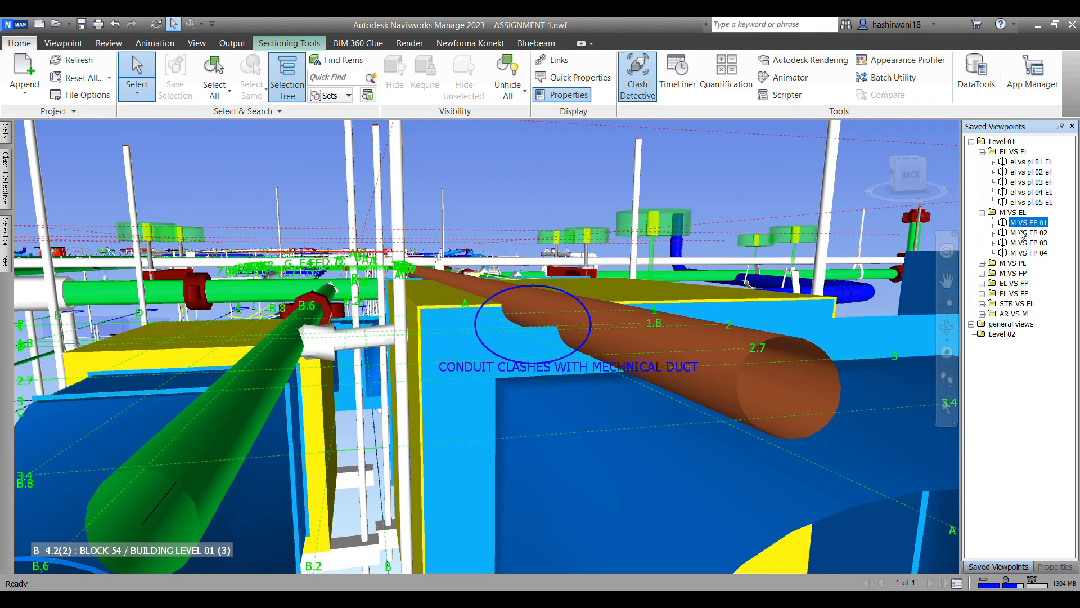
pyautogui.click(1028, 232)
pyautogui.click(1032, 243)
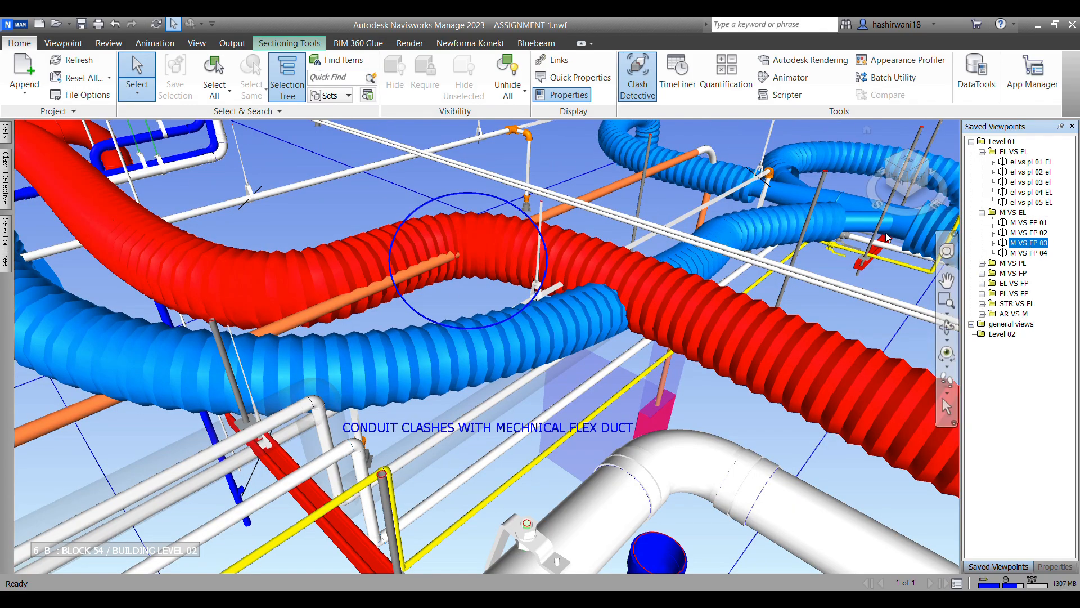
pyautogui.click(1028, 253)
# Step: Examine saved viewpoints in the M VS PL and M VS FP folders for their clash markups
pyautogui.click(982, 263)
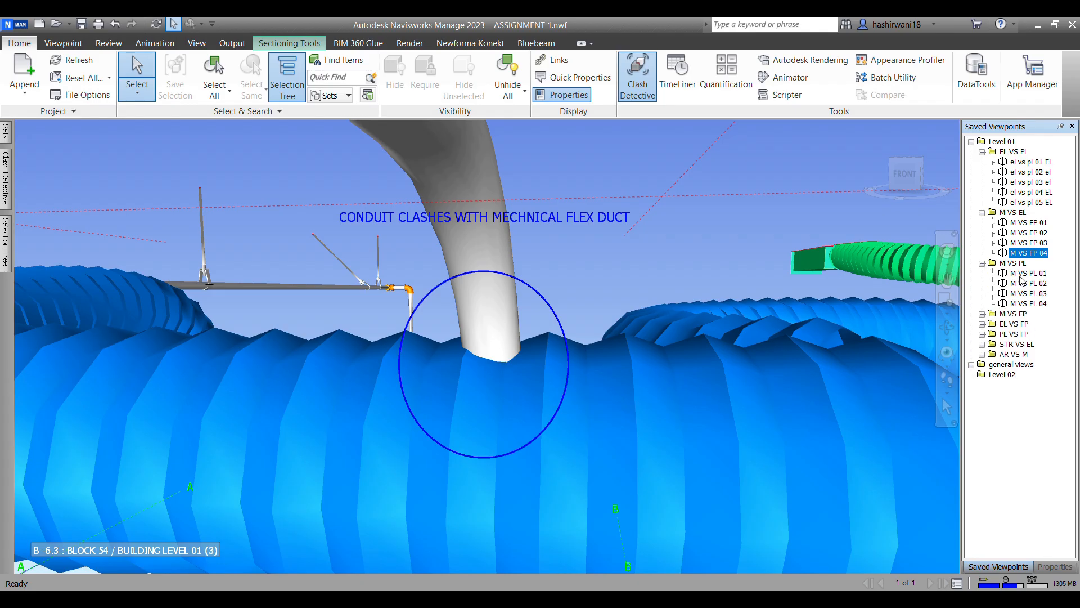
pyautogui.click(1028, 273)
pyautogui.click(1029, 293)
pyautogui.click(1029, 304)
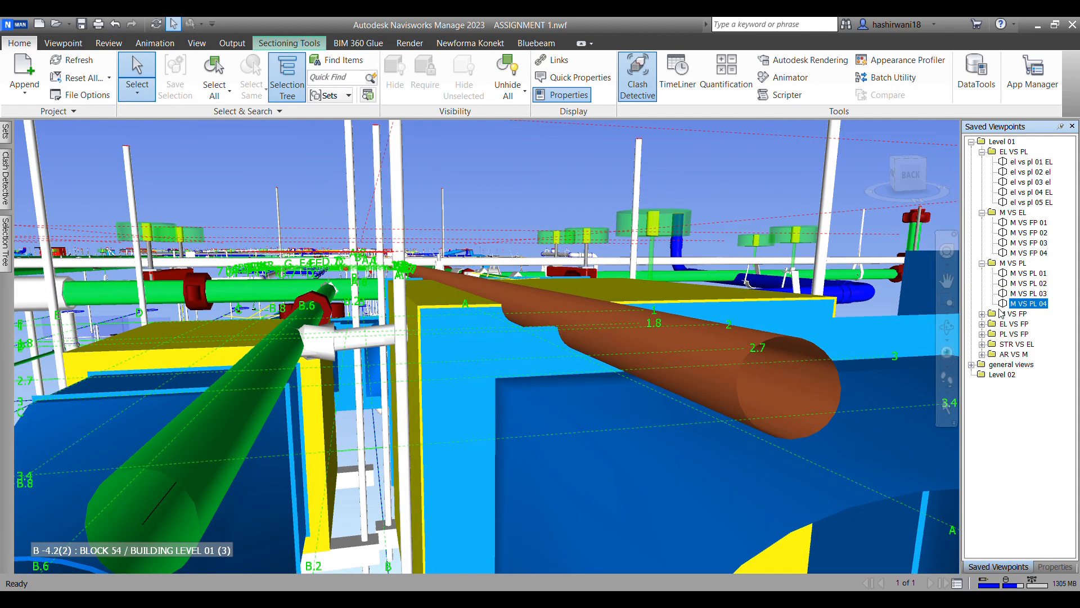
pyautogui.click(982, 314)
pyautogui.click(1028, 334)
pyautogui.click(1028, 324)
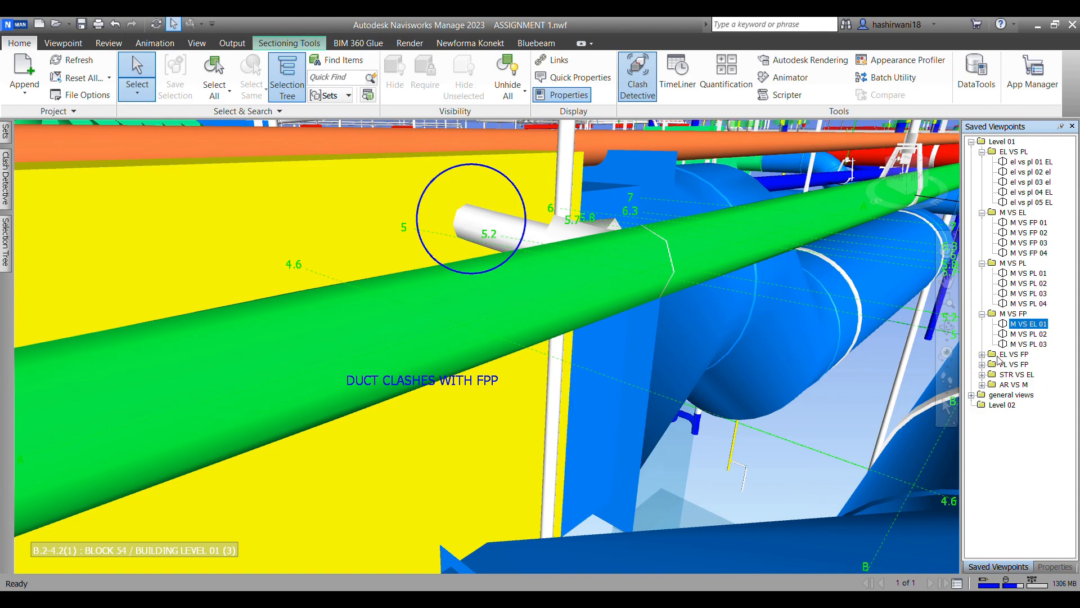
# Step: Examine saved viewpoints 01, 03 and 04 in the EL VS FP folder for their clash markups
pyautogui.click(982, 355)
pyautogui.click(1029, 365)
pyautogui.click(1030, 385)
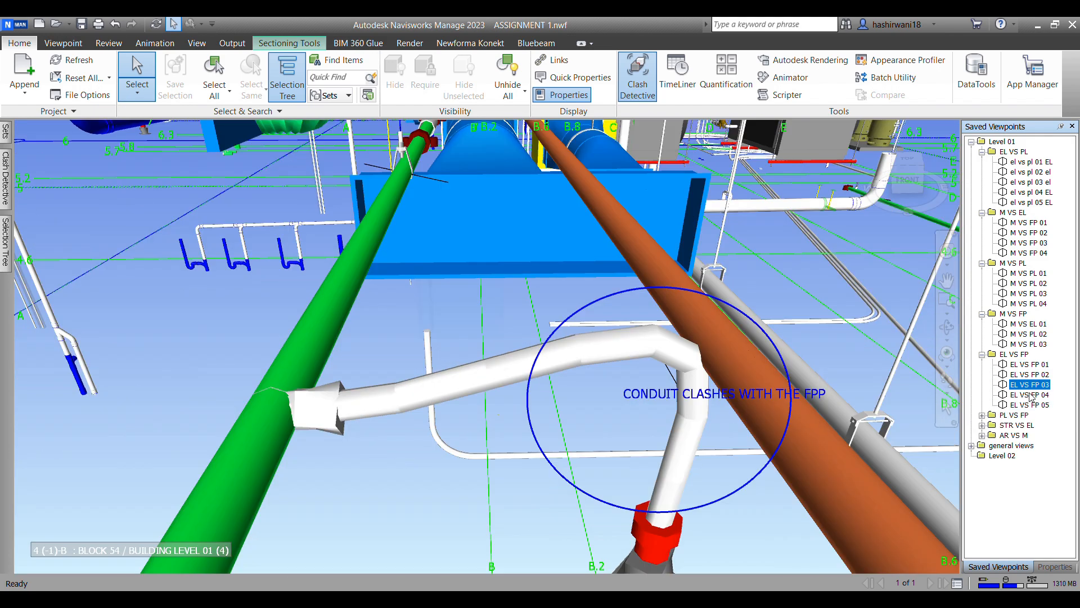
pyautogui.click(1030, 396)
# Step: Examine saved viewpoints 01 to 04 in the PL VS FP folder and their clash markups
pyautogui.click(982, 416)
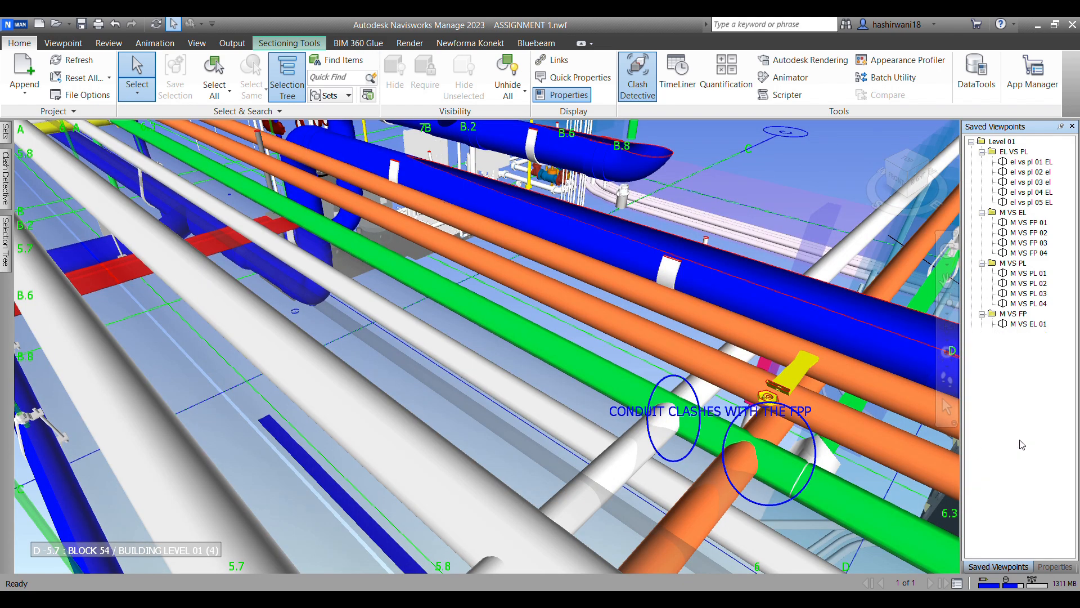
pyautogui.click(1029, 435)
pyautogui.click(1029, 444)
pyautogui.click(1028, 426)
pyautogui.click(1034, 442)
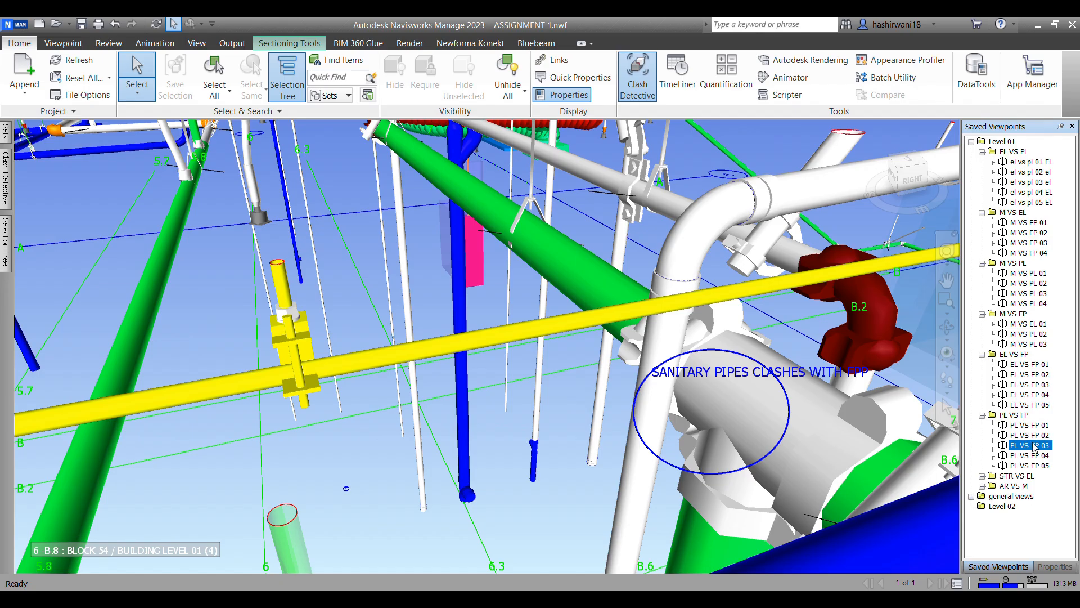
pyautogui.click(1037, 456)
# Step: Examine the saved clash viewpoints in the STR VS EL and AR VS M folders
pyautogui.click(982, 476)
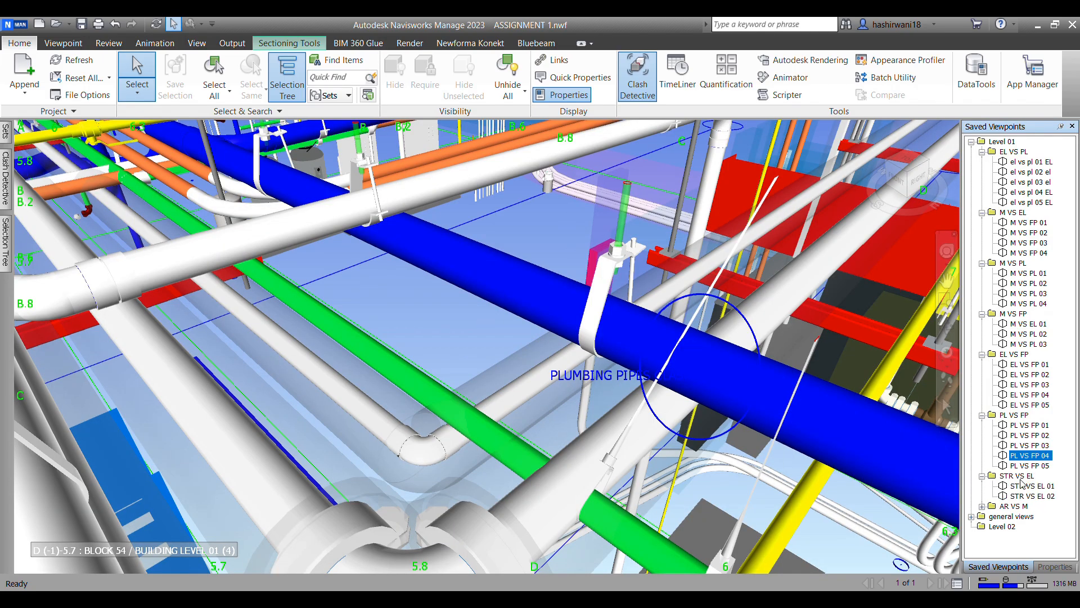
pyautogui.click(1031, 486)
pyautogui.click(1033, 495)
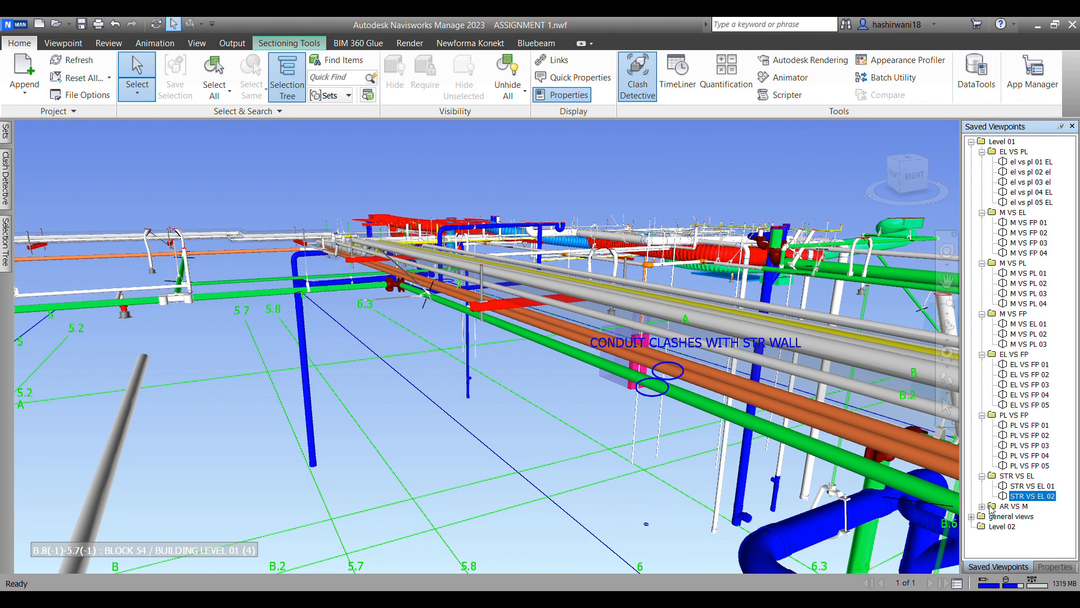
pyautogui.click(982, 507)
pyautogui.click(1031, 515)
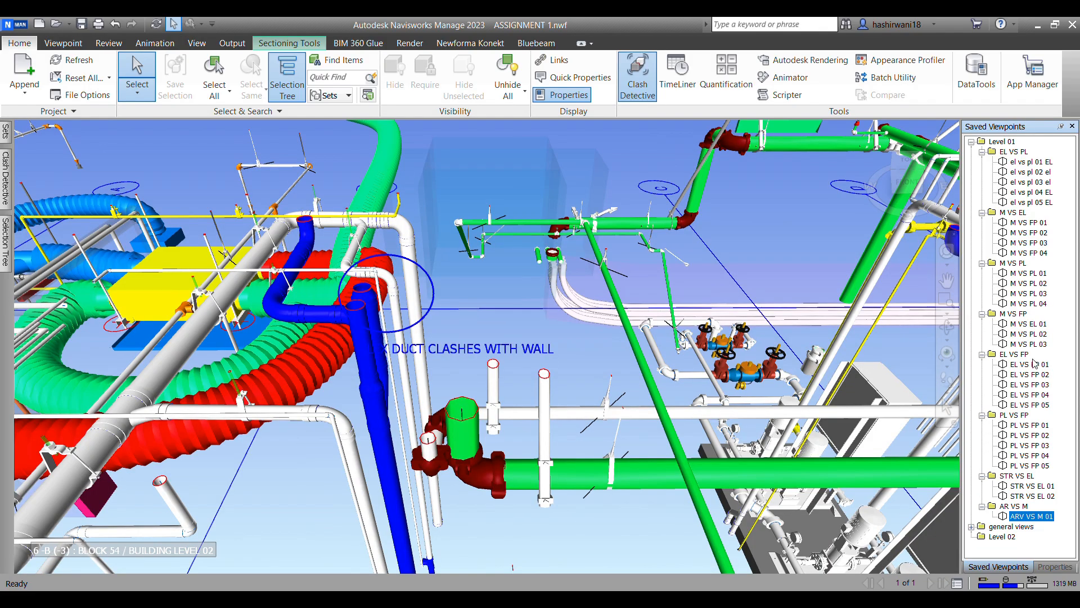
pyautogui.click(1024, 233)
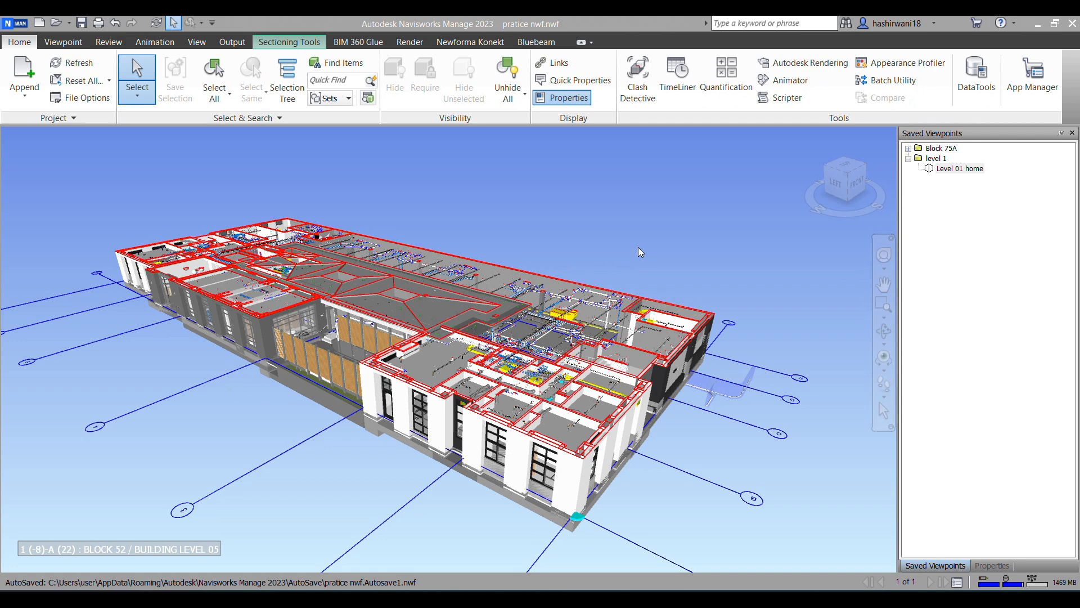
# Step: Restore the "Level 01 home" view and save it as a new viewpoint named "Level 01 MEPF" in the level 1 folder
pyautogui.click(950, 170)
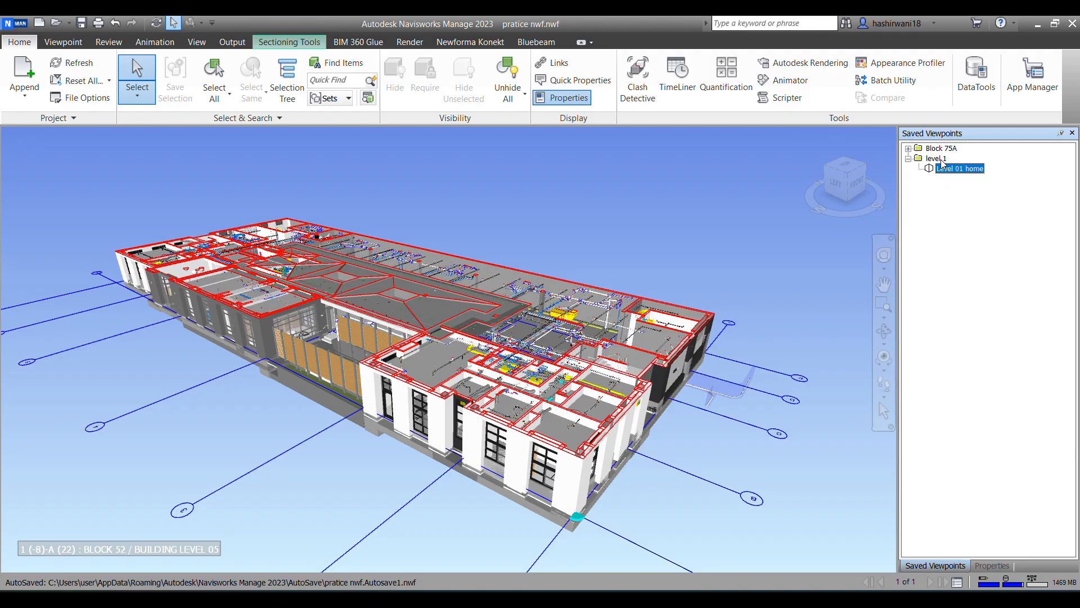
pyautogui.rightClick(941, 160)
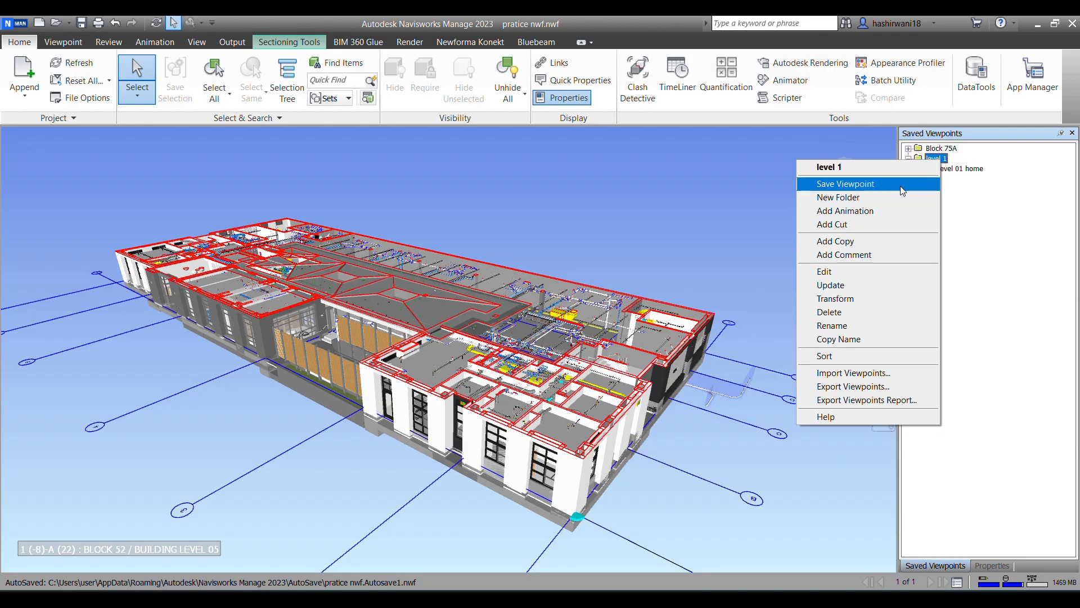
pyautogui.click(902, 186)
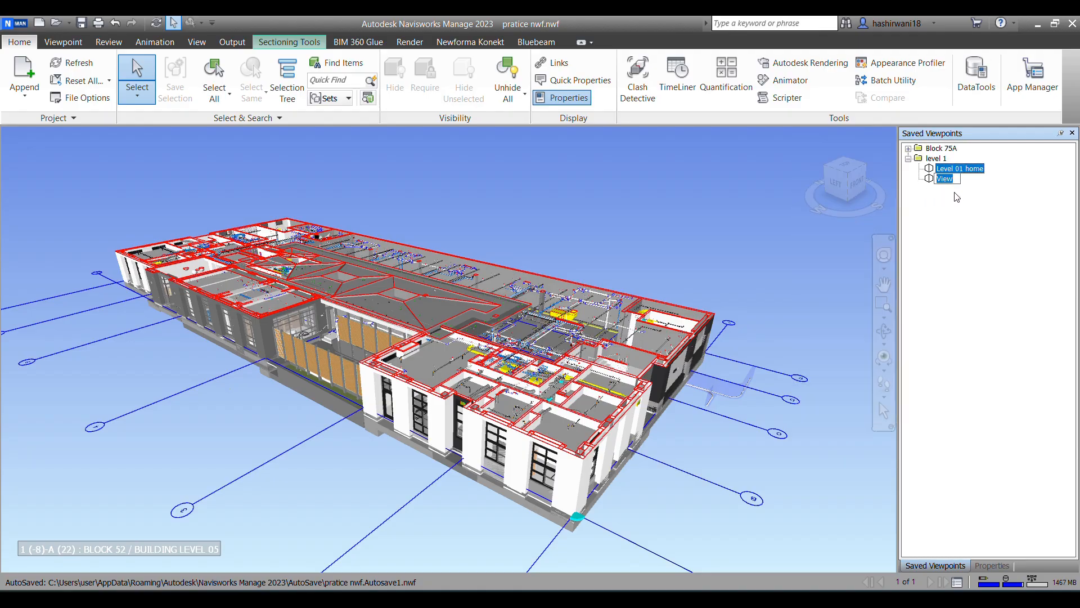
pyautogui.write('Level 01 MEPF')
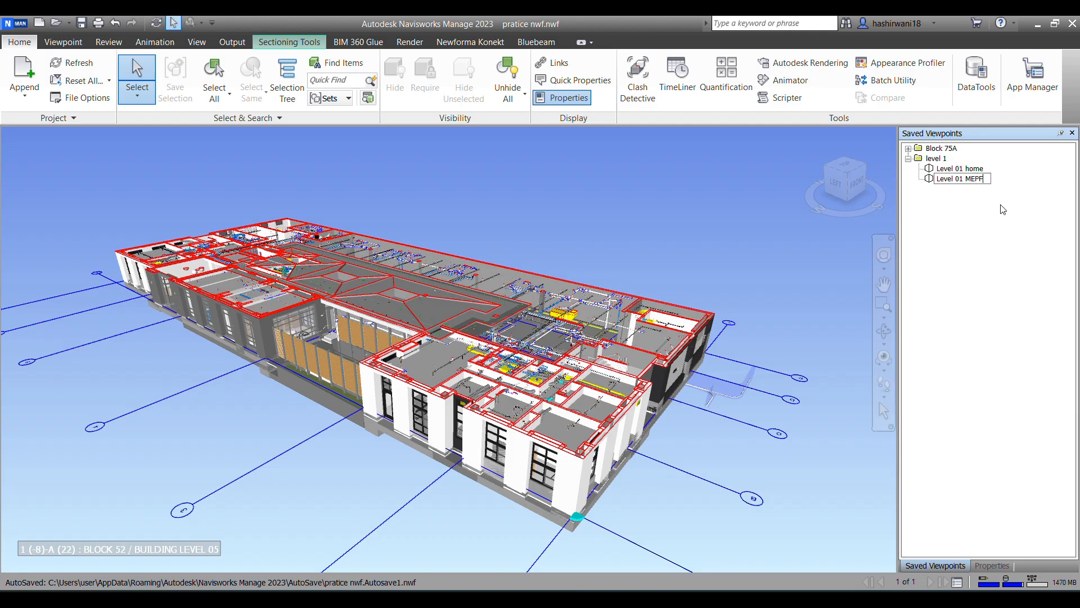
# Step: Update the "Level 01 MEPF" saved viewpoint with the current view
pyautogui.rightClick(987, 183)
pyautogui.click(978, 417)
pyautogui.click(949, 167)
pyautogui.click(951, 205)
pyautogui.rightClick(970, 179)
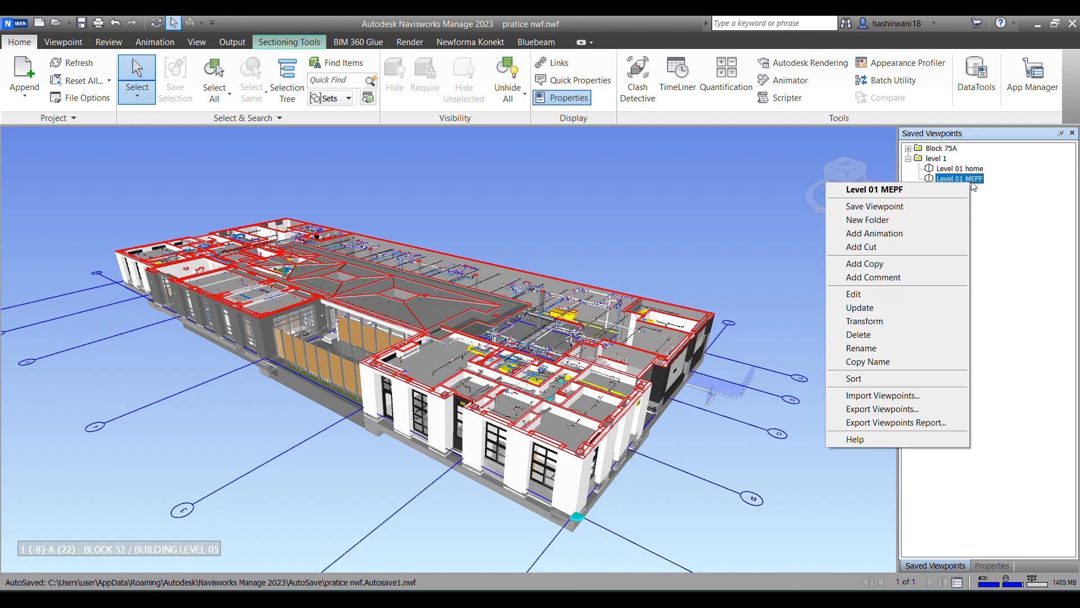
pyautogui.click(910, 308)
pyautogui.click(966, 221)
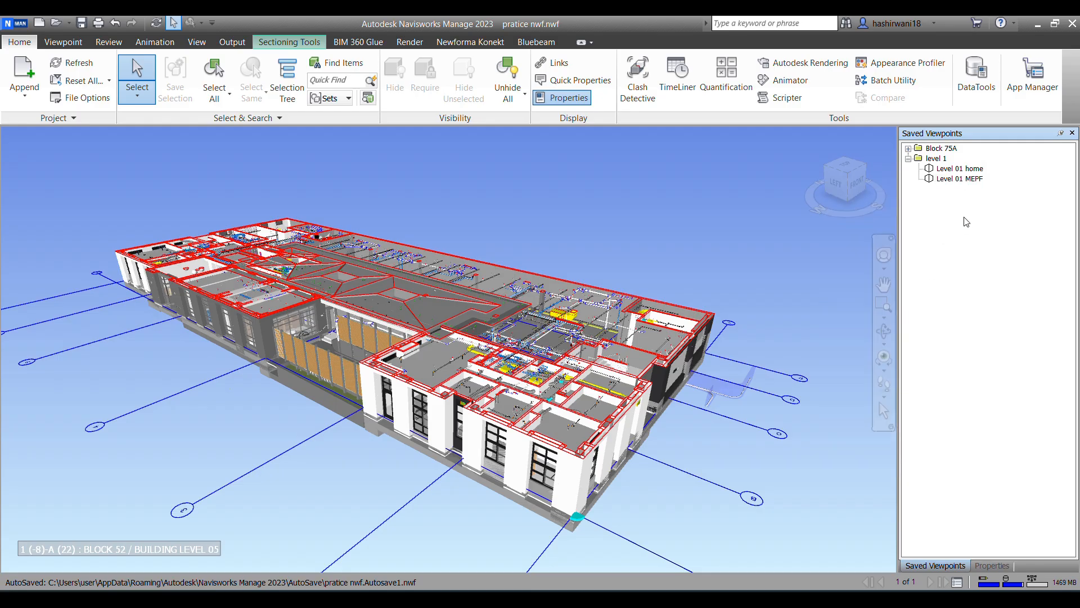
pyautogui.rightClick(963, 181)
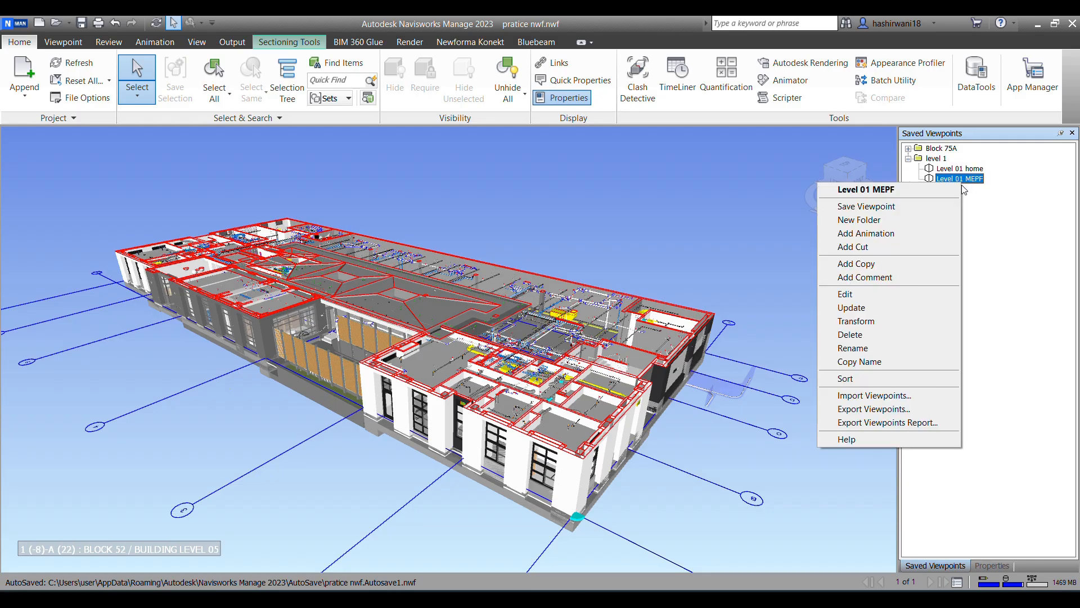
pyautogui.click(9, 139)
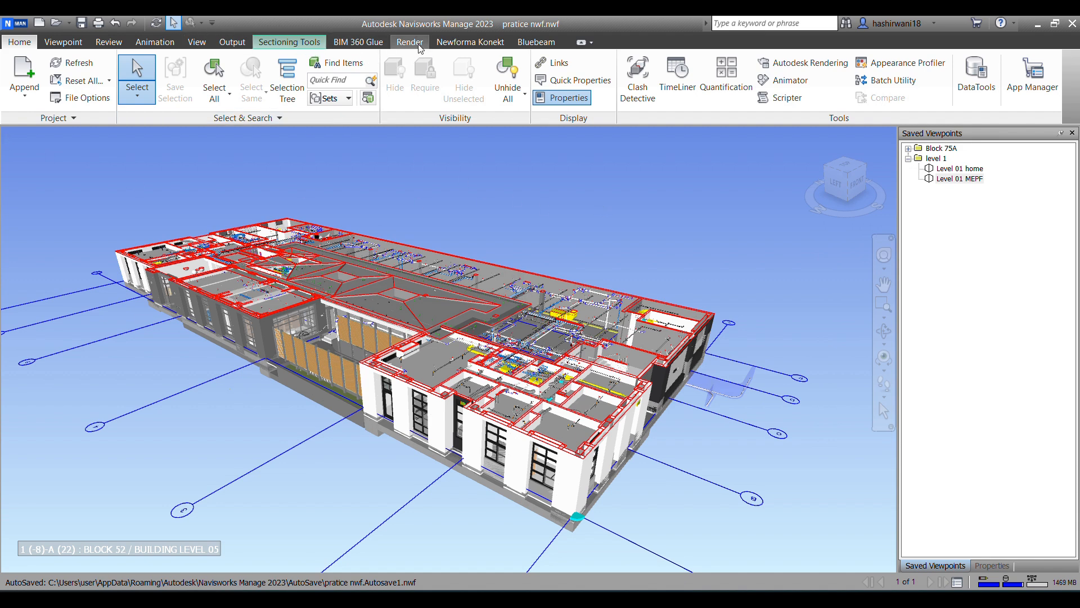
# Step: Display the Selection Tree and collapse the M-L01.nwd file so only the appended model files are listed
pyautogui.click(198, 44)
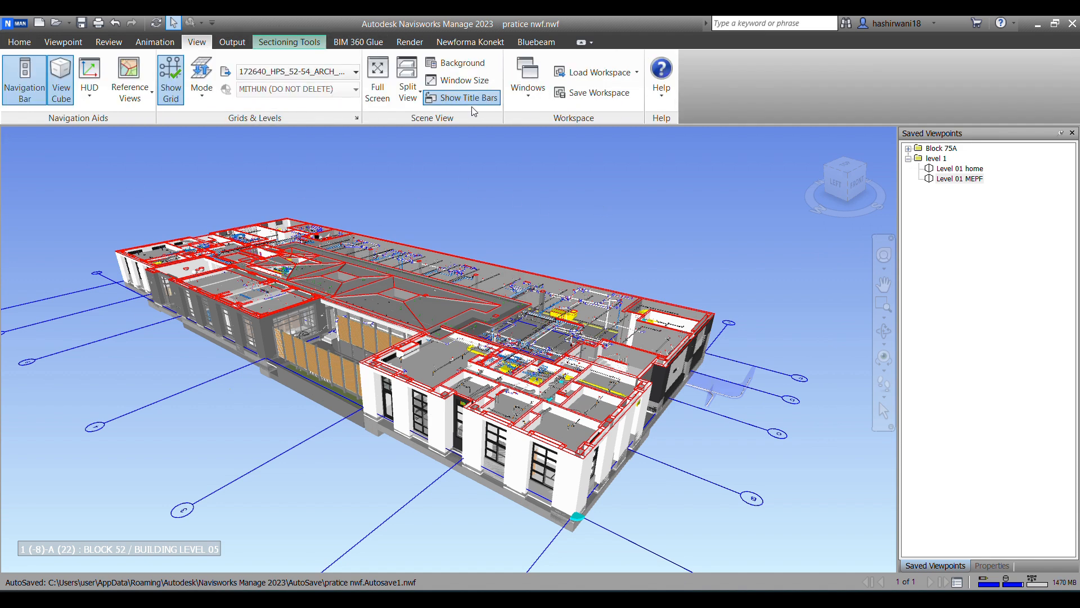
pyautogui.click(523, 90)
pyautogui.click(537, 252)
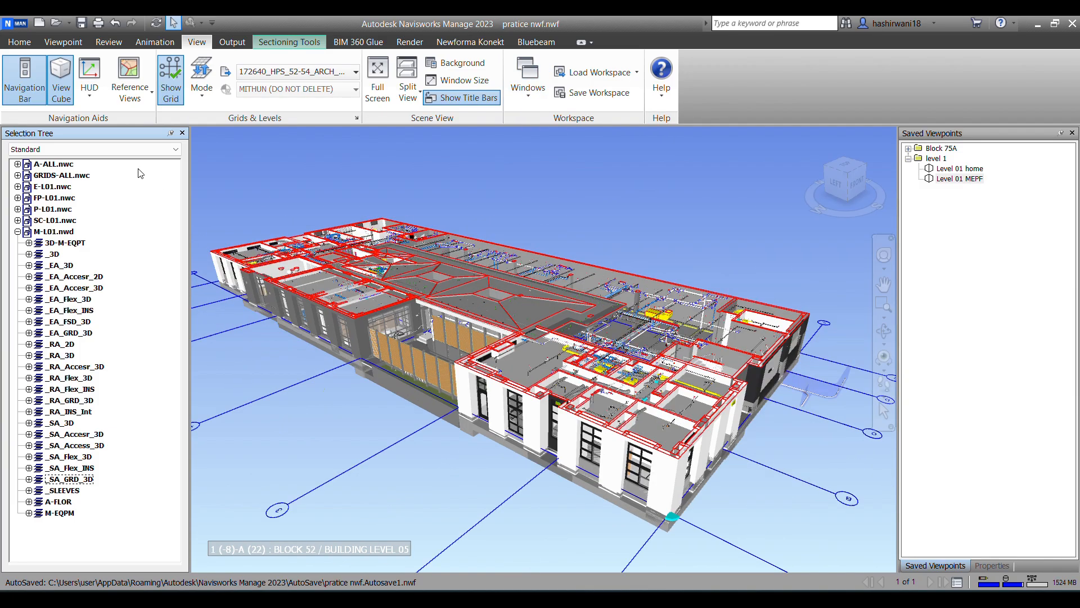
pyautogui.click(18, 231)
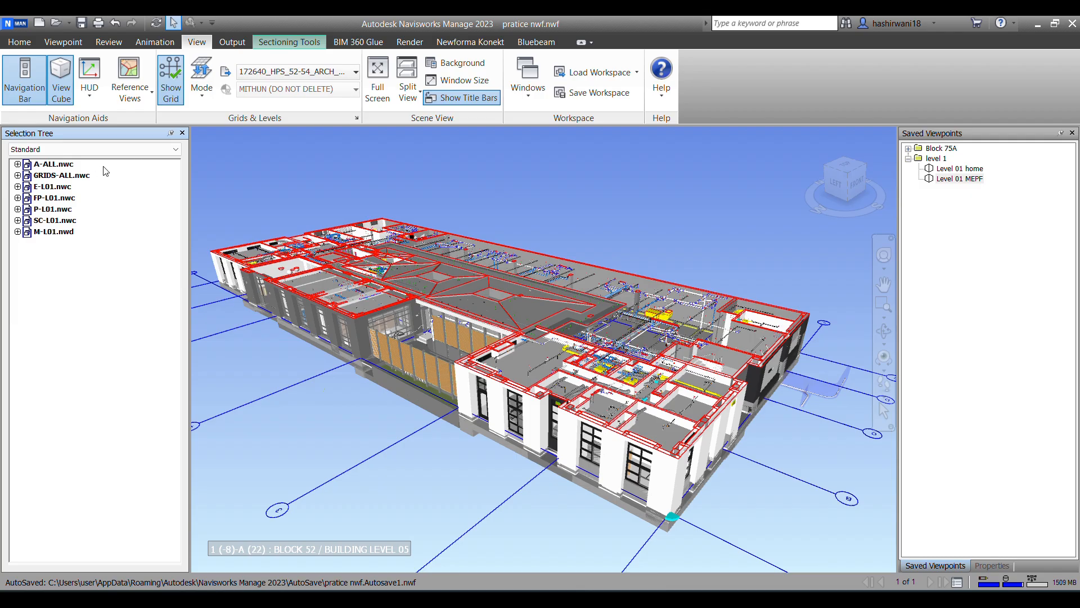
pyautogui.click(68, 164)
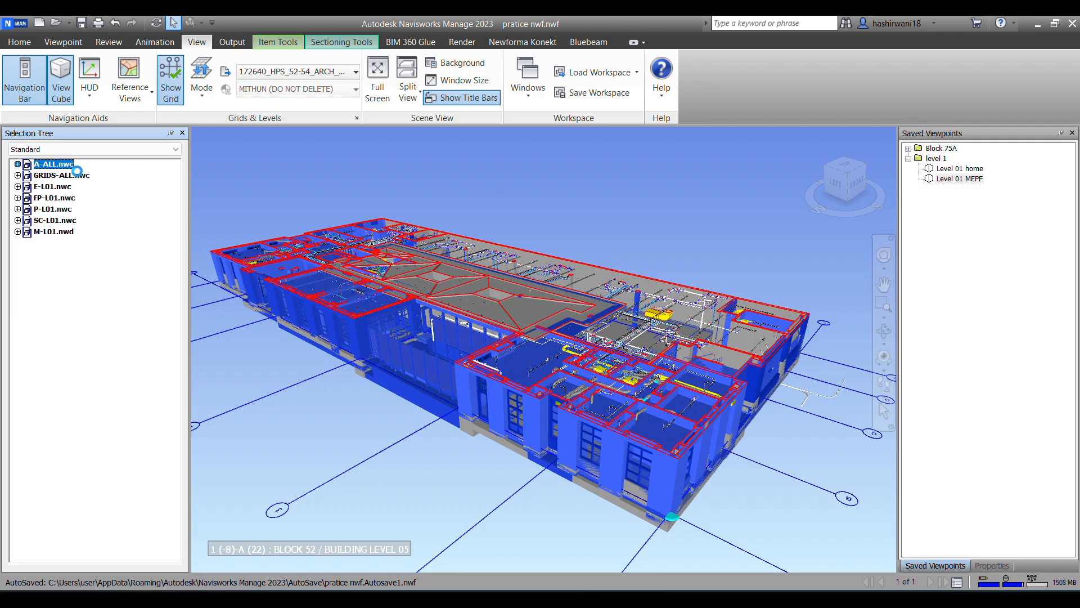
pyautogui.keyDown('shift'); pyautogui.click(54, 220); pyautogui.keyUp('shift')
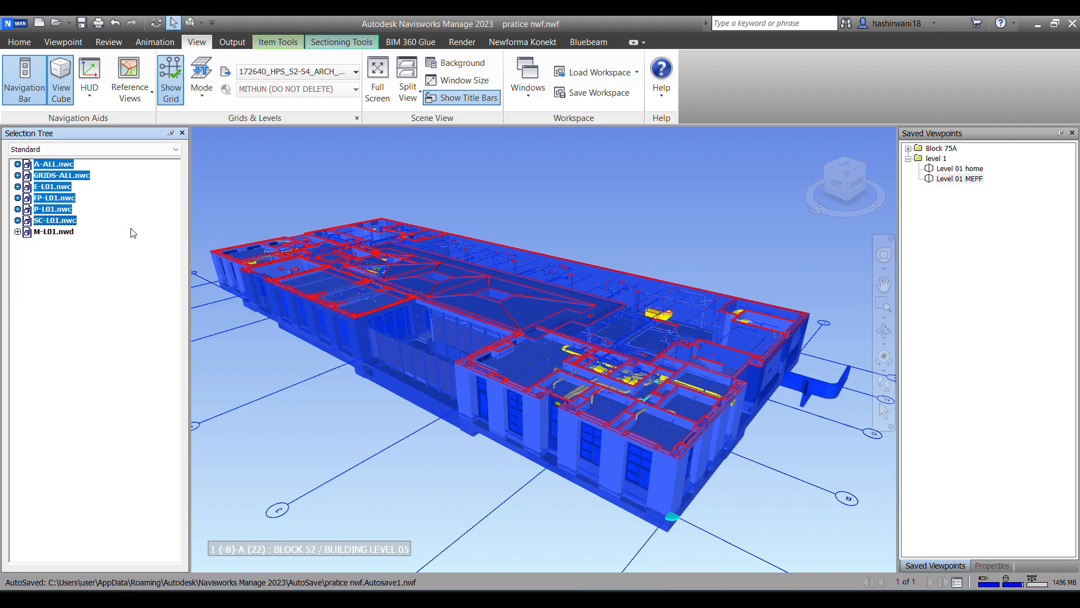
pyautogui.click(50, 277)
# Step: Hide the A-ALL.nwc and SC-L01.nwc models together, leaving the grids and MEPF files displayed, and clear the selection
pyautogui.click(46, 164)
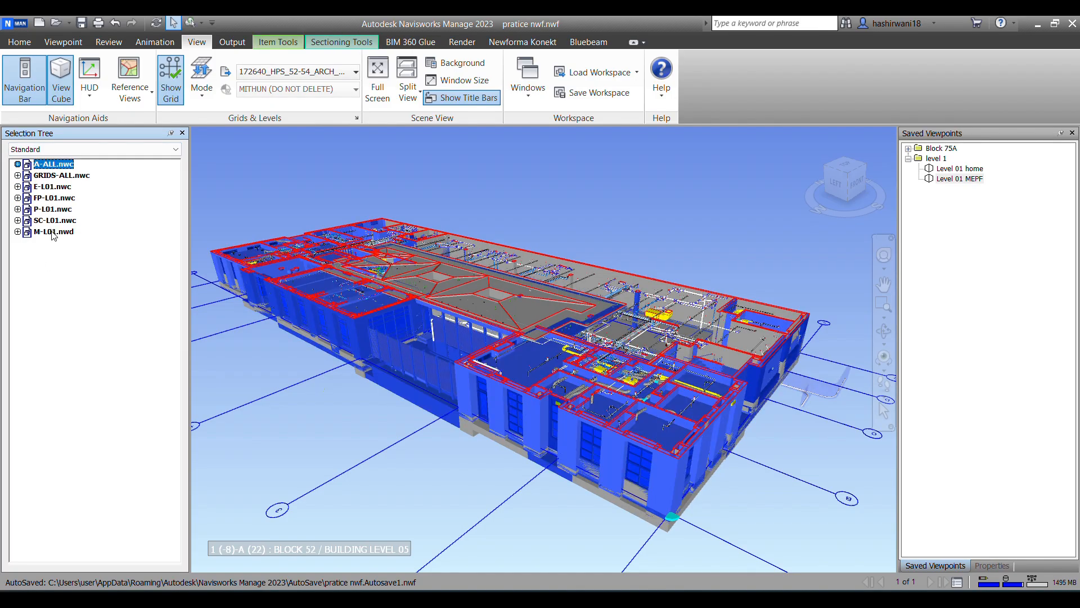
pyautogui.keyDown('ctrl'); pyautogui.click(58, 220); pyautogui.keyUp('ctrl')
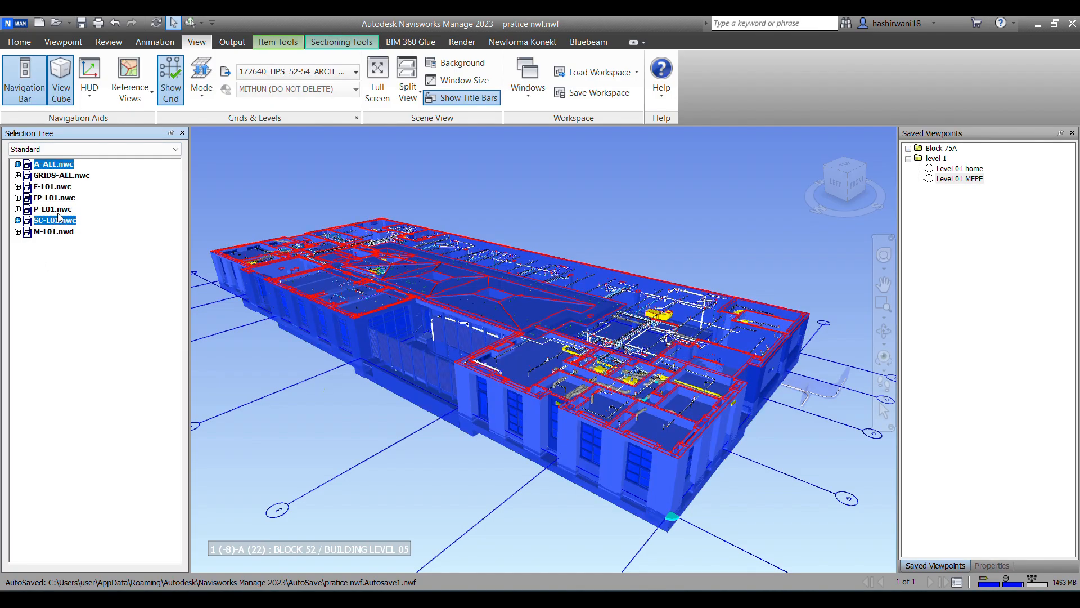
pyautogui.hotkey('ctrl', 'h')
pyautogui.hotkey('ctrl', 'h')
pyautogui.hotkey('ctrl', 'h')
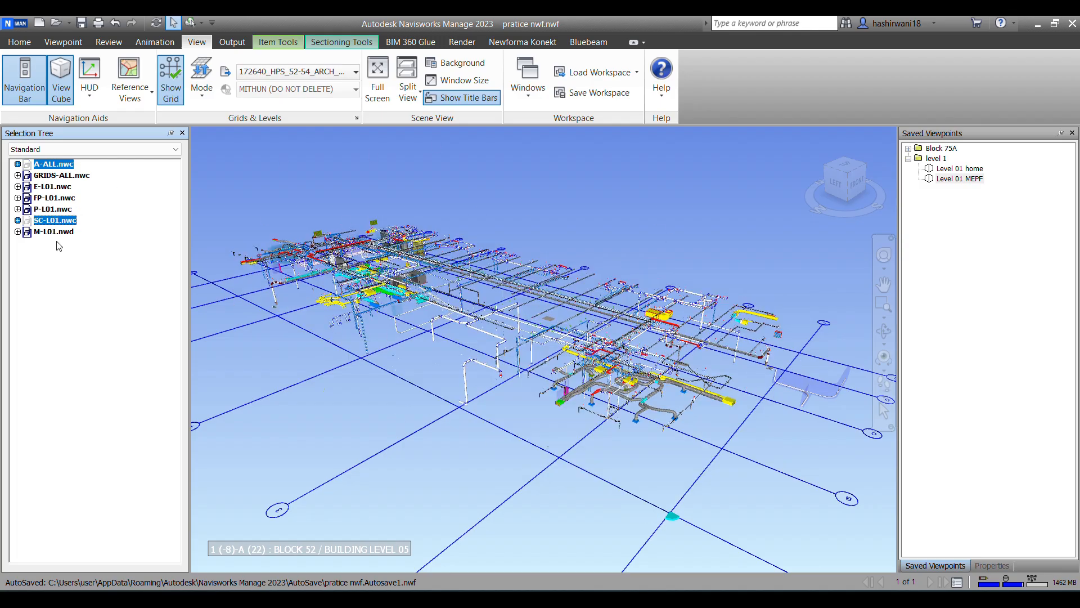
pyautogui.click(559, 237)
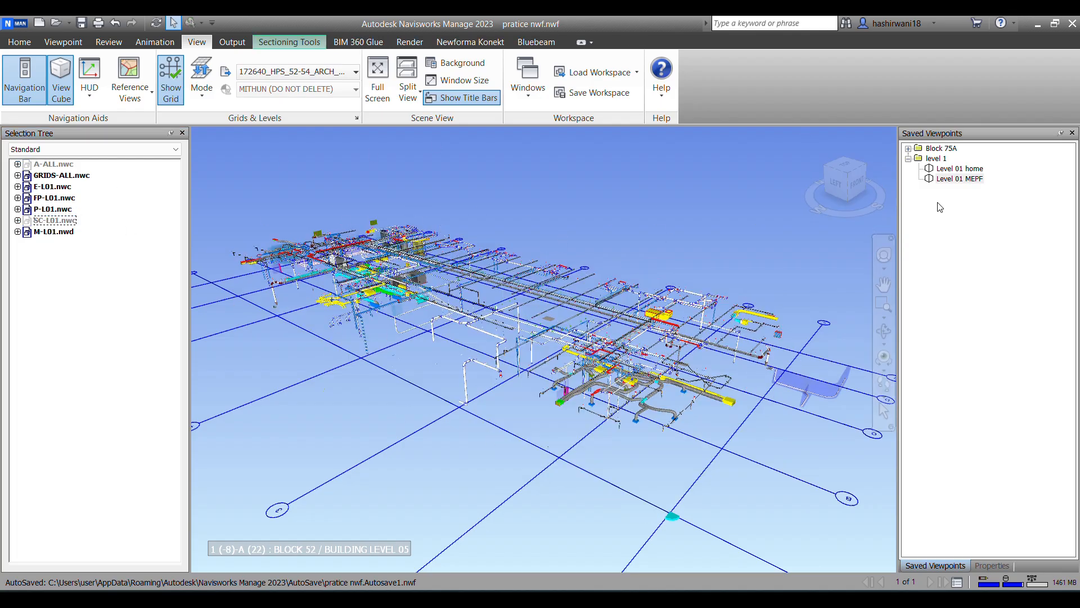
# Step: Edit the "Level 01 MEPF" saved viewpoint to store its Hide/Required attributes
pyautogui.rightClick(965, 180)
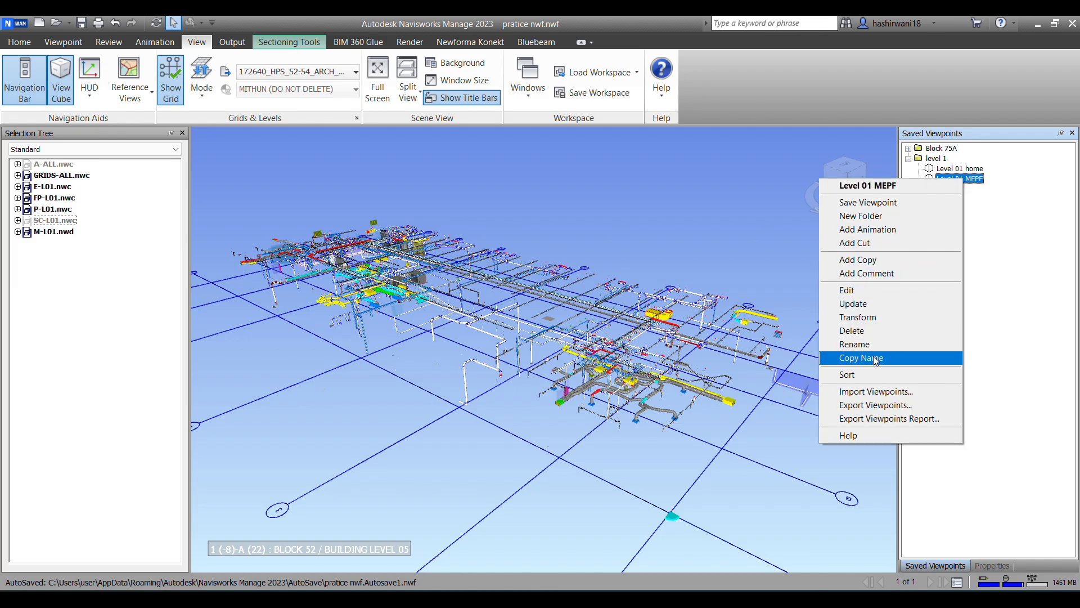
pyautogui.click(860, 292)
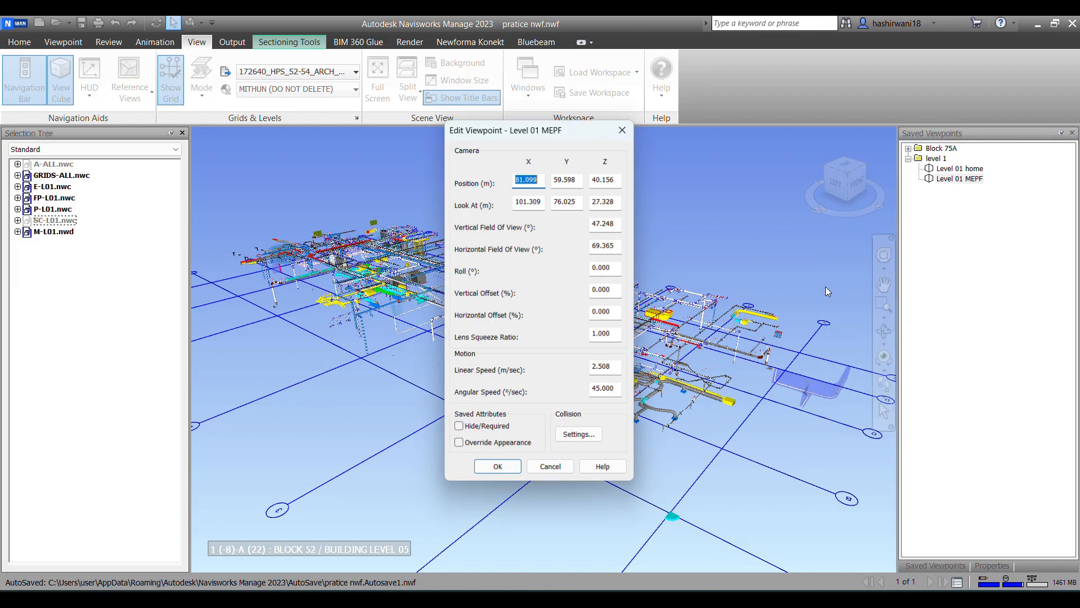
pyautogui.click(458, 430)
pyautogui.click(498, 471)
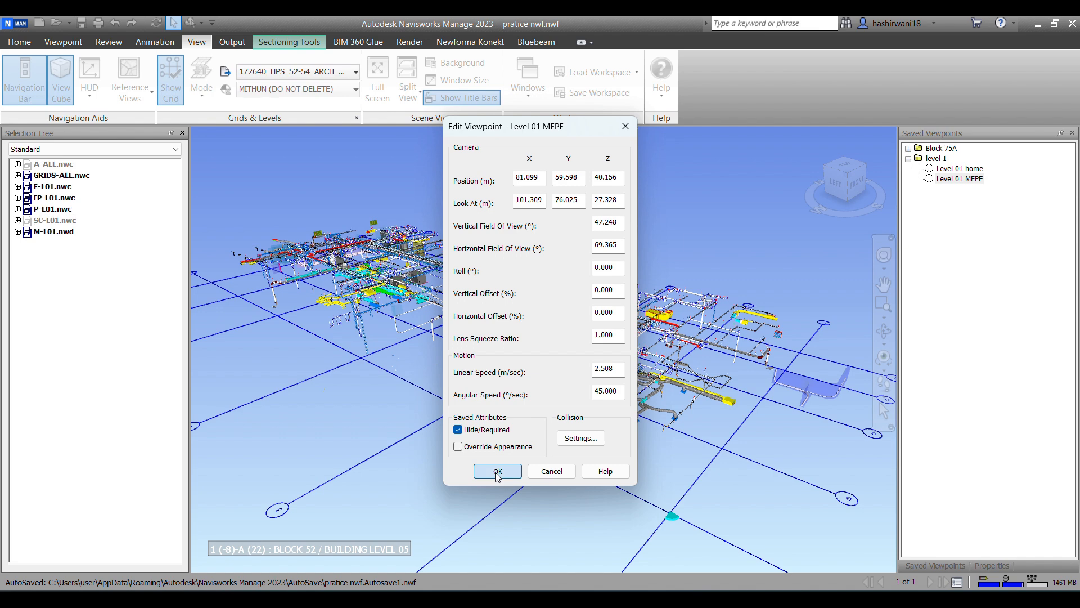
# Step: Restore the "Level 01 home" viewpoint and edit it to store its Hide/Required attributes
pyautogui.rightClick(973, 170)
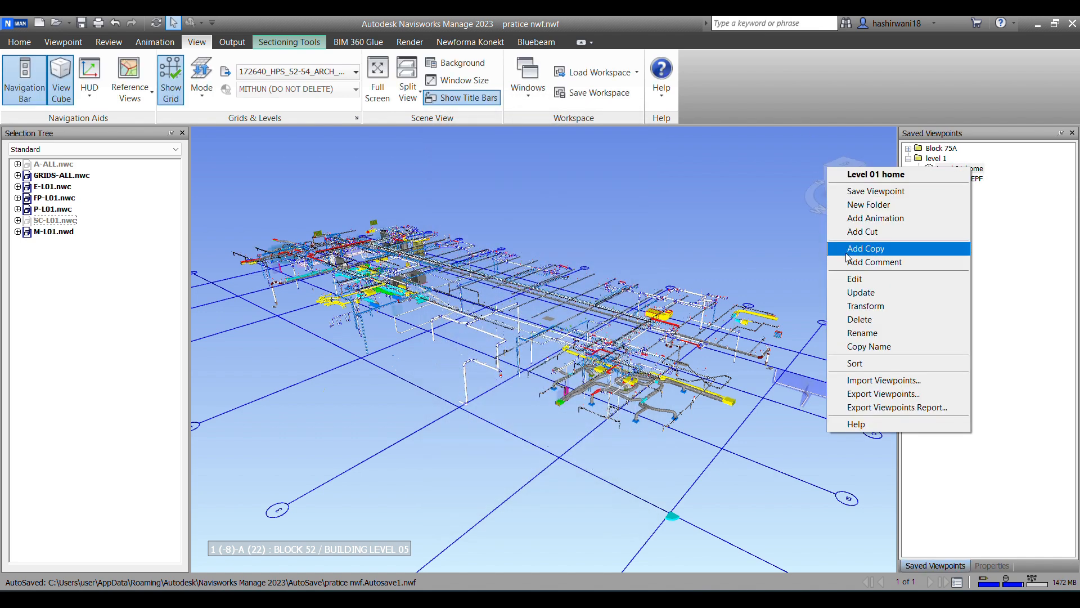
pyautogui.click(660, 201)
pyautogui.click(960, 169)
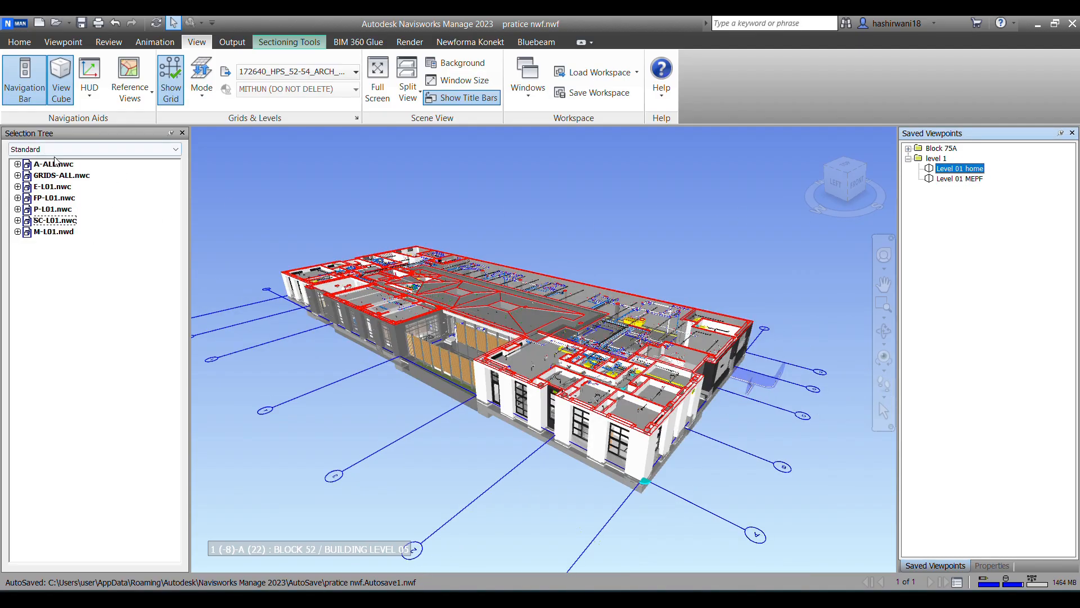
pyautogui.rightClick(963, 169)
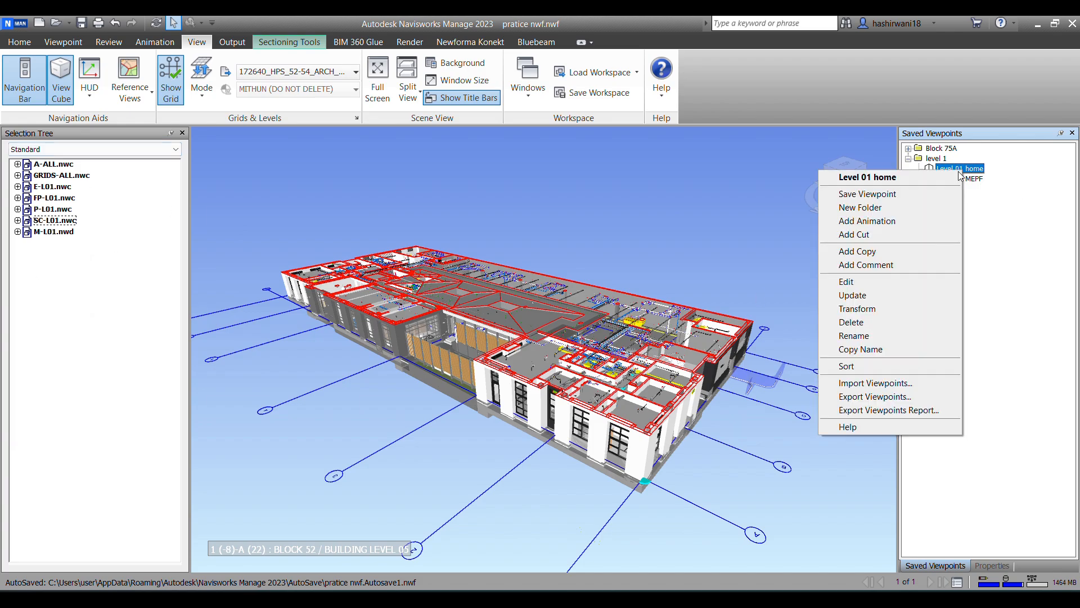
pyautogui.click(874, 291)
pyautogui.click(458, 431)
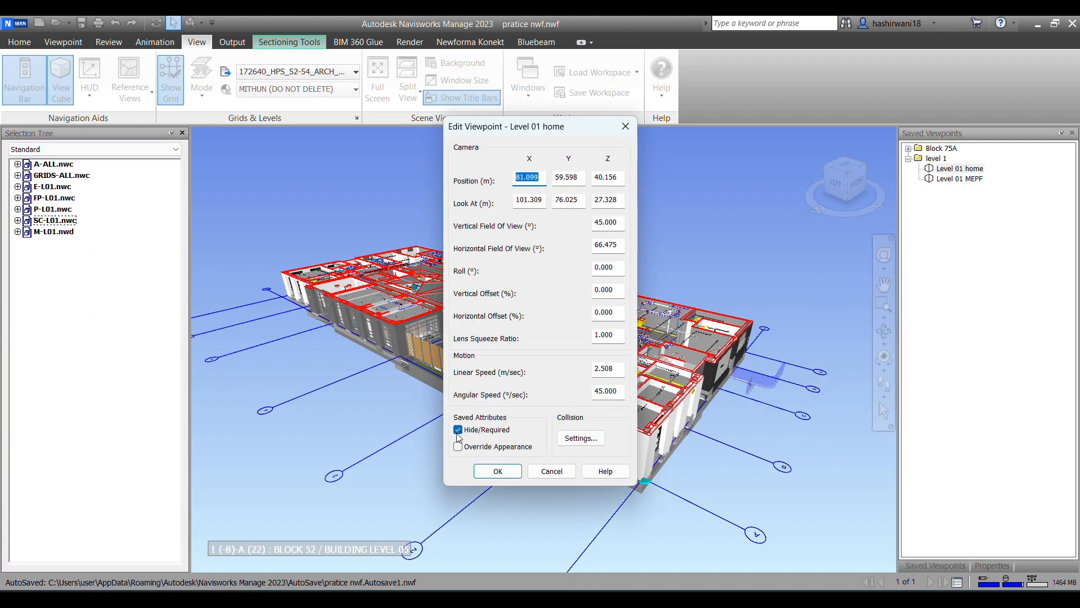
pyautogui.click(497, 471)
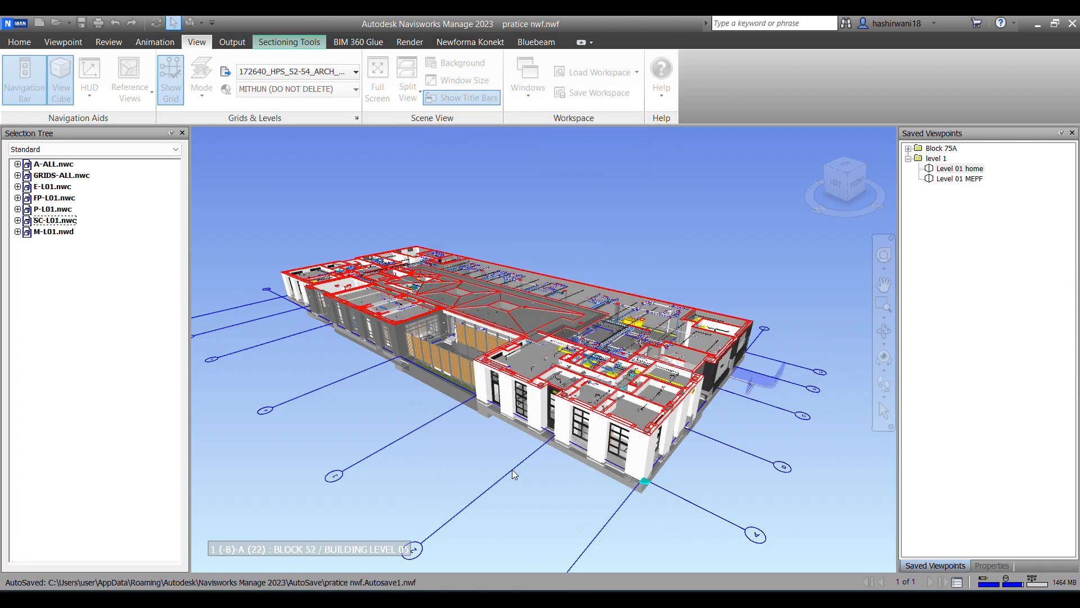
# Step: Check the visibility stored in the "Level 01 home" and "Level 01 MEPF" viewpoints, and examine the flex ducts in the MEPF view
pyautogui.click(965, 169)
pyautogui.click(966, 179)
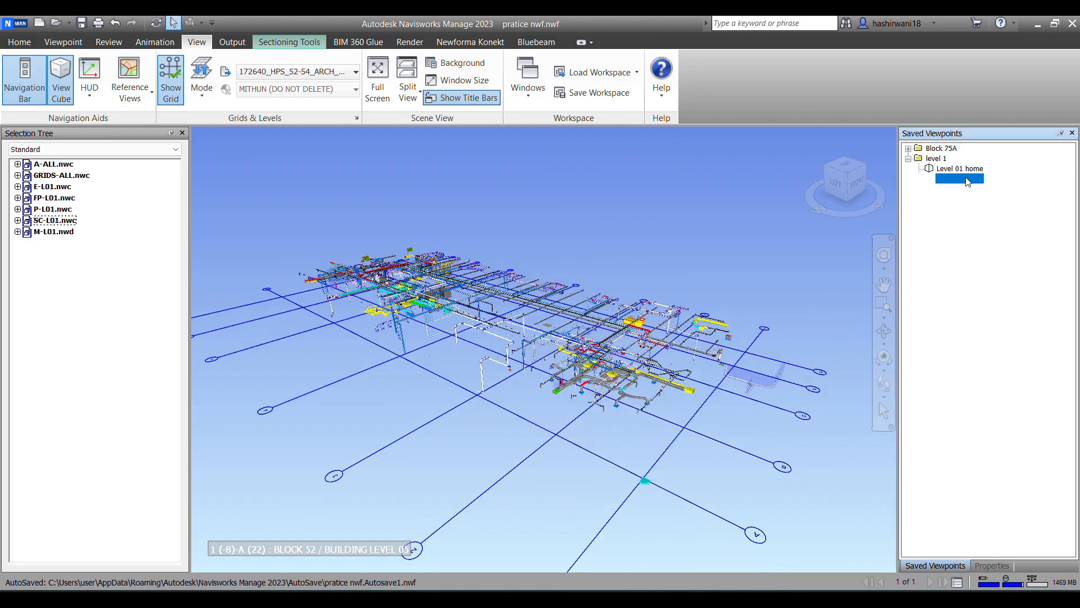
pyautogui.scroll(2, 554, 254)
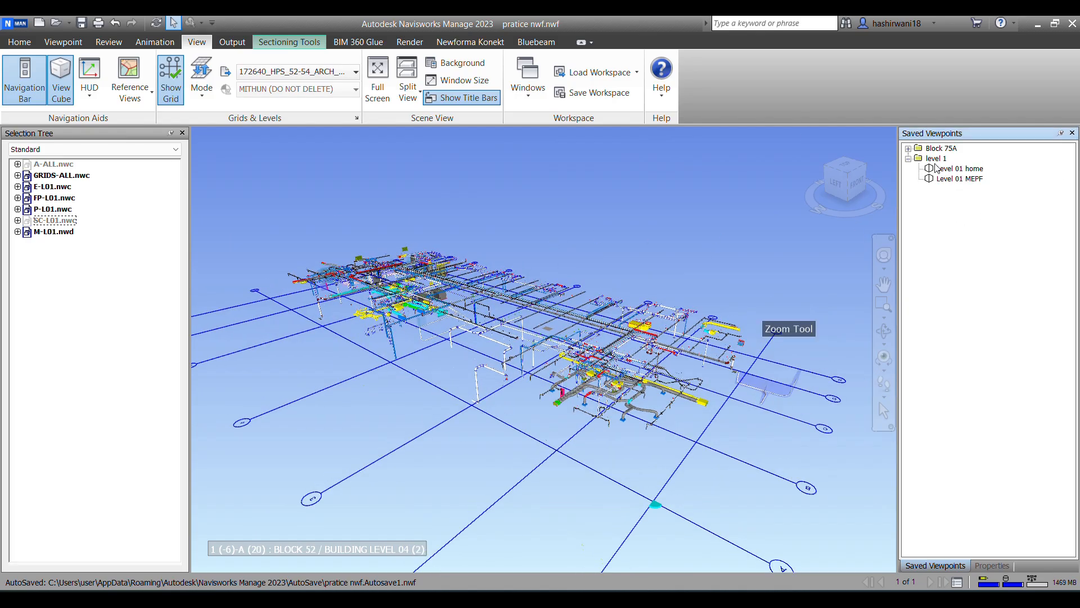
pyautogui.scroll(1, 502, 403)
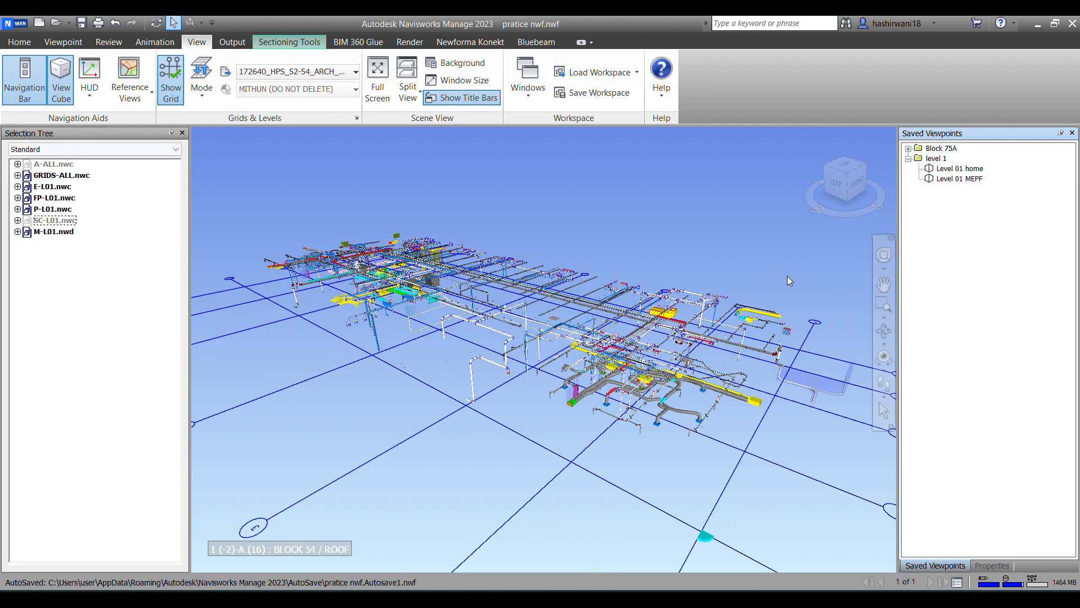
pyautogui.scroll(5, 458, 330)
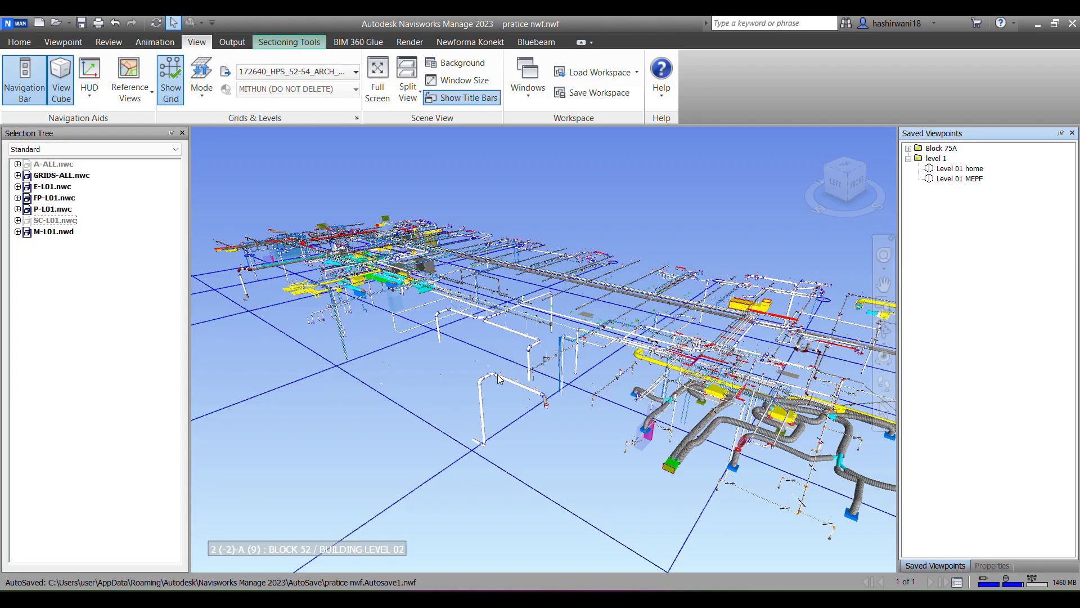
pyautogui.scroll(-8, 786, 476)
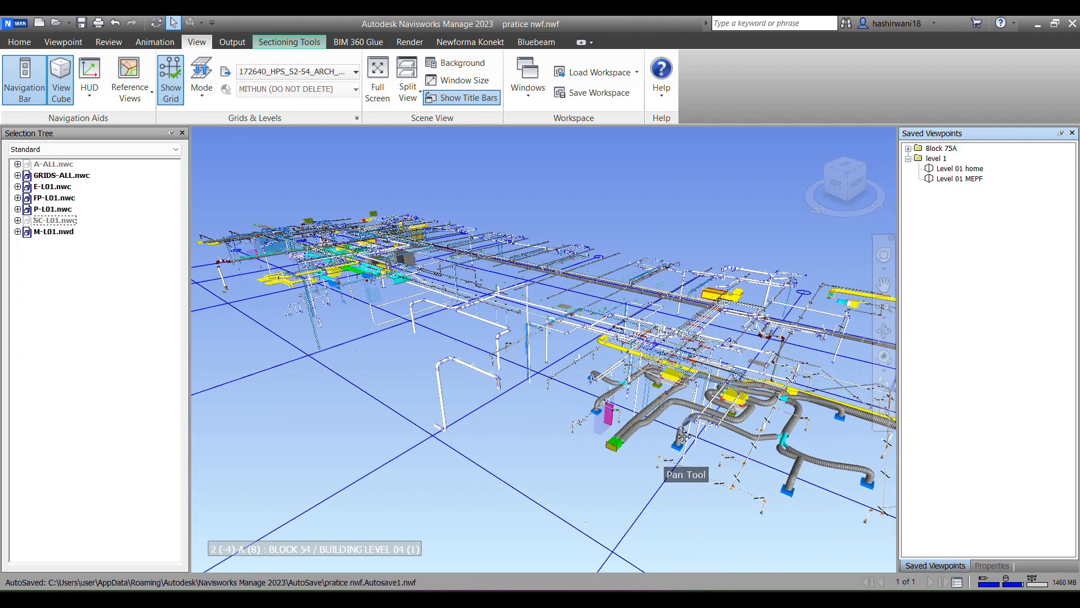
pyautogui.scroll(8, 764, 443)
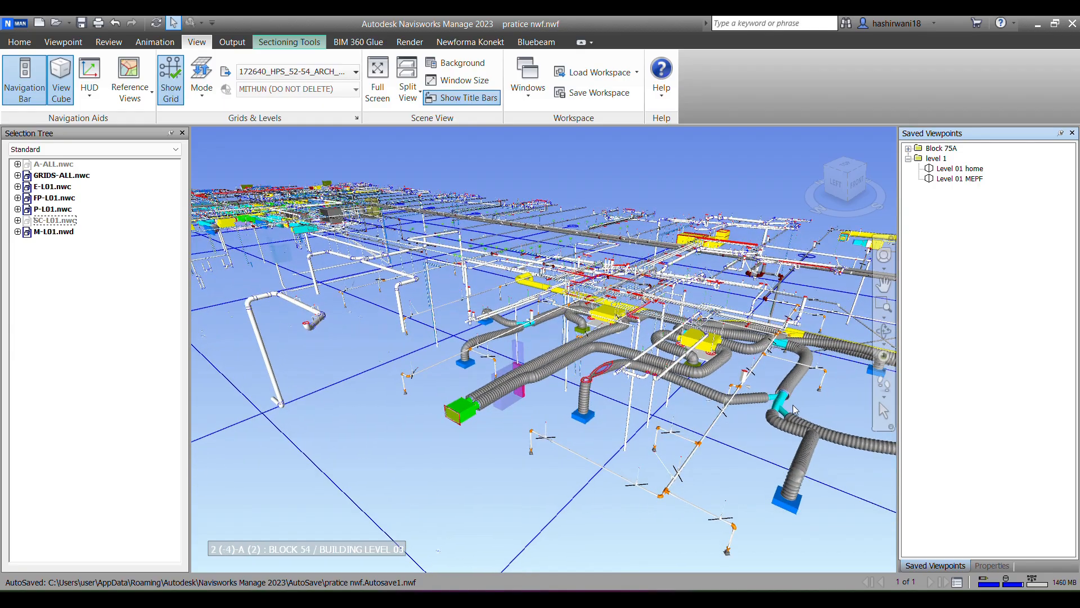
pyautogui.scroll(5, 749, 405)
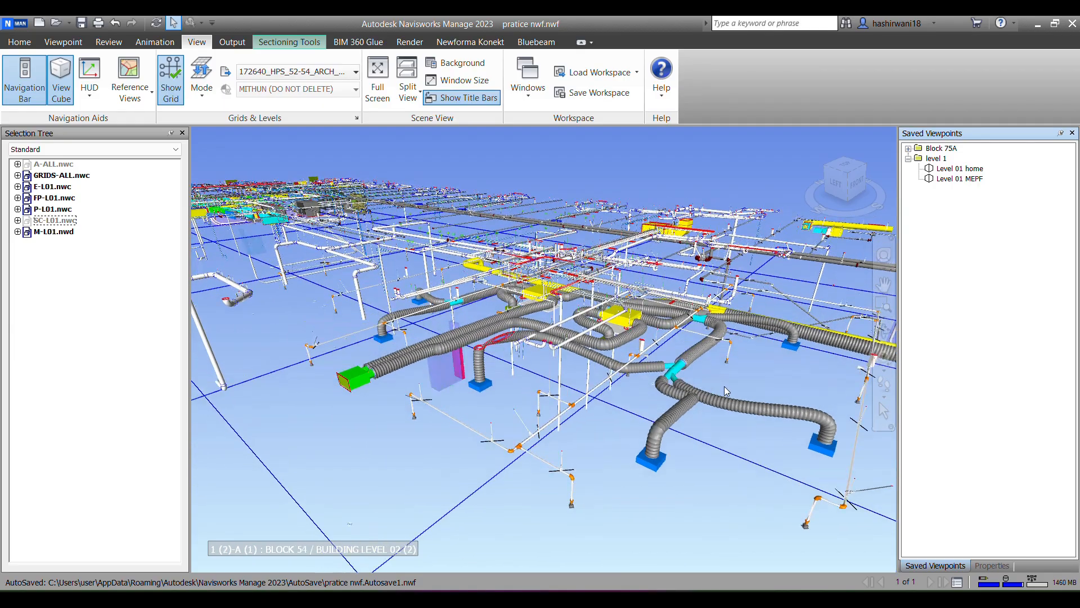
pyautogui.scroll(1, 726, 386)
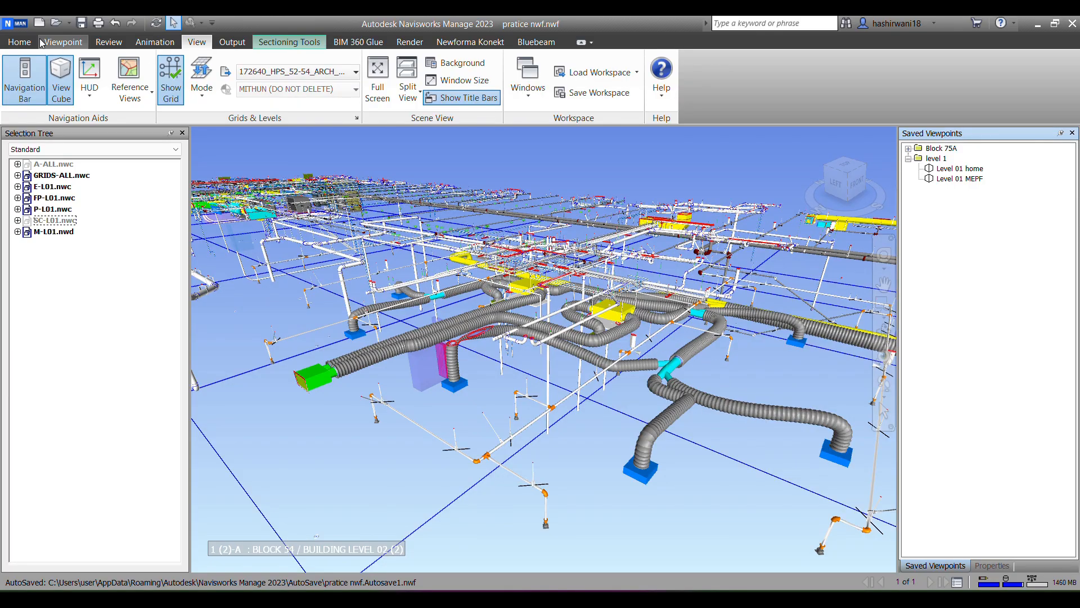
# Step: Delete the MECH folder and the SA MECH FLEX DUCTS set from the managed sets, then collapse M-L01.nwd and clear the selection
pyautogui.click(19, 42)
pyautogui.click(326, 98)
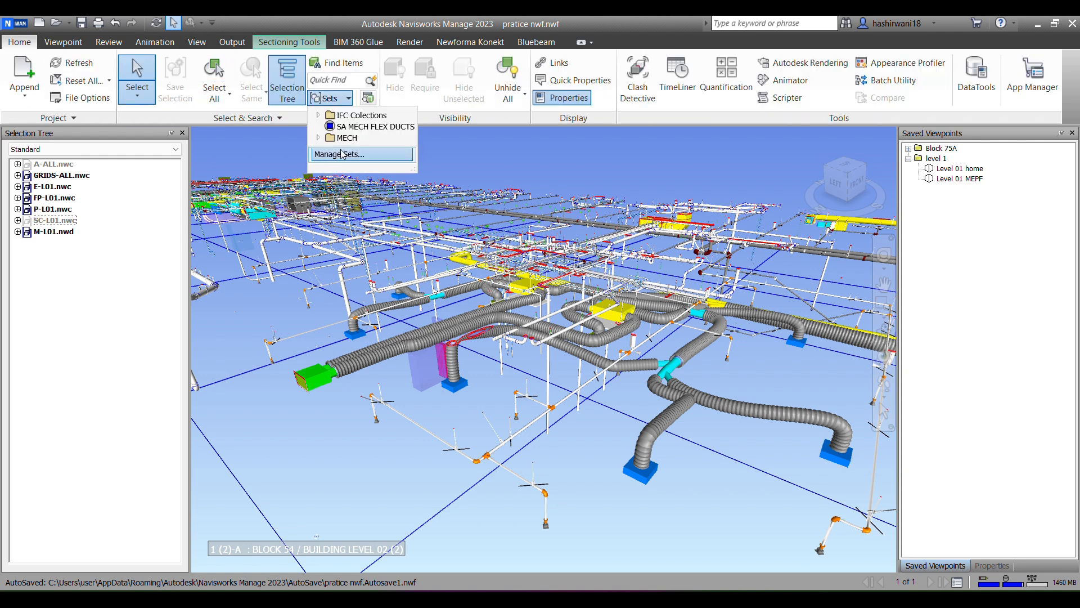
pyautogui.click(338, 154)
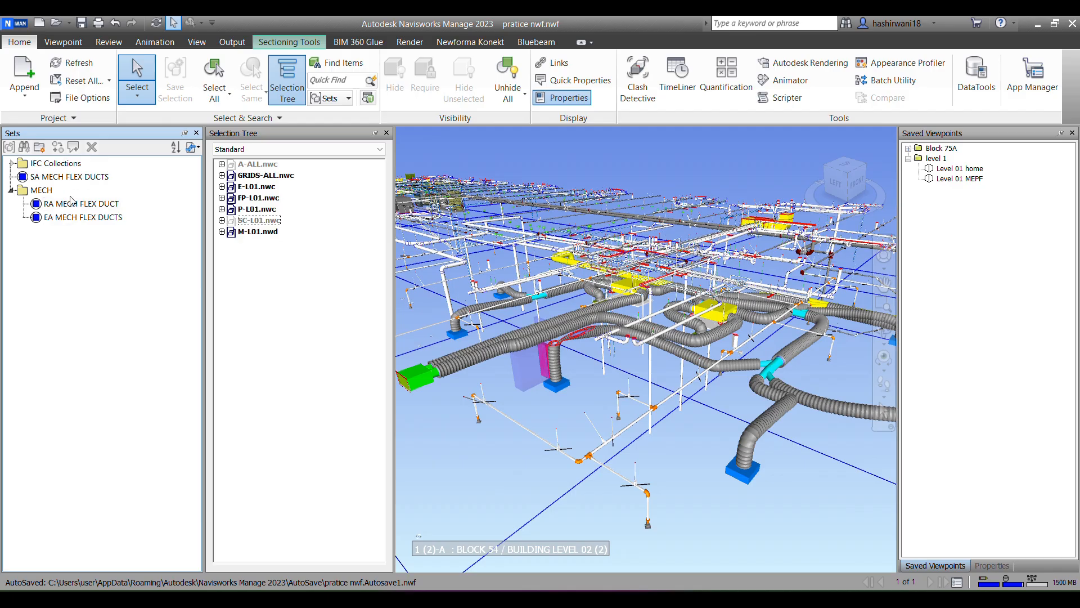
pyautogui.click(41, 190)
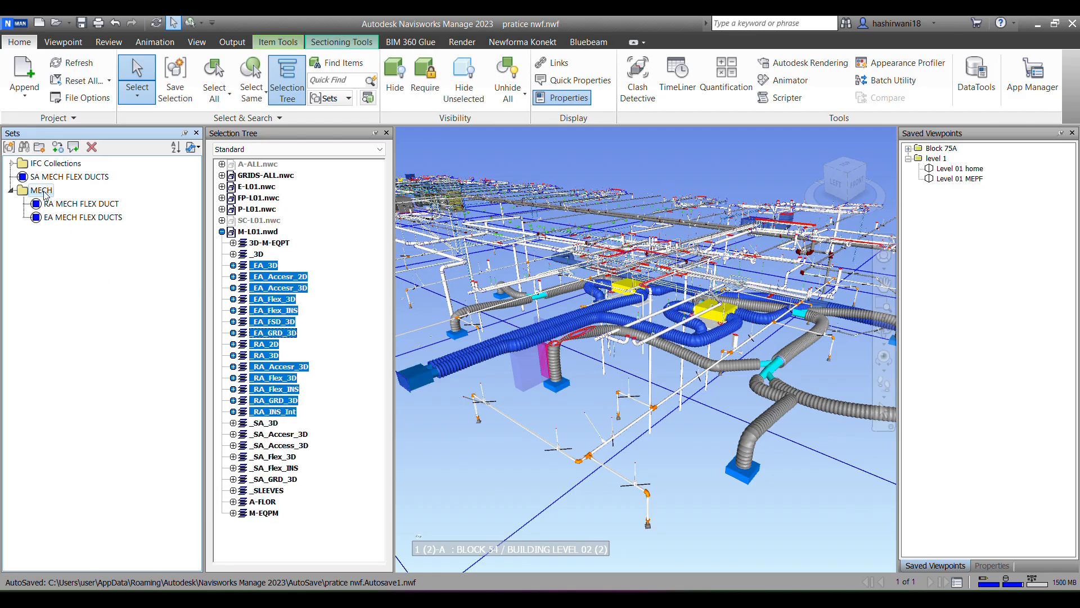
pyautogui.press('Delete')
pyautogui.click(31, 179)
pyautogui.press('Delete')
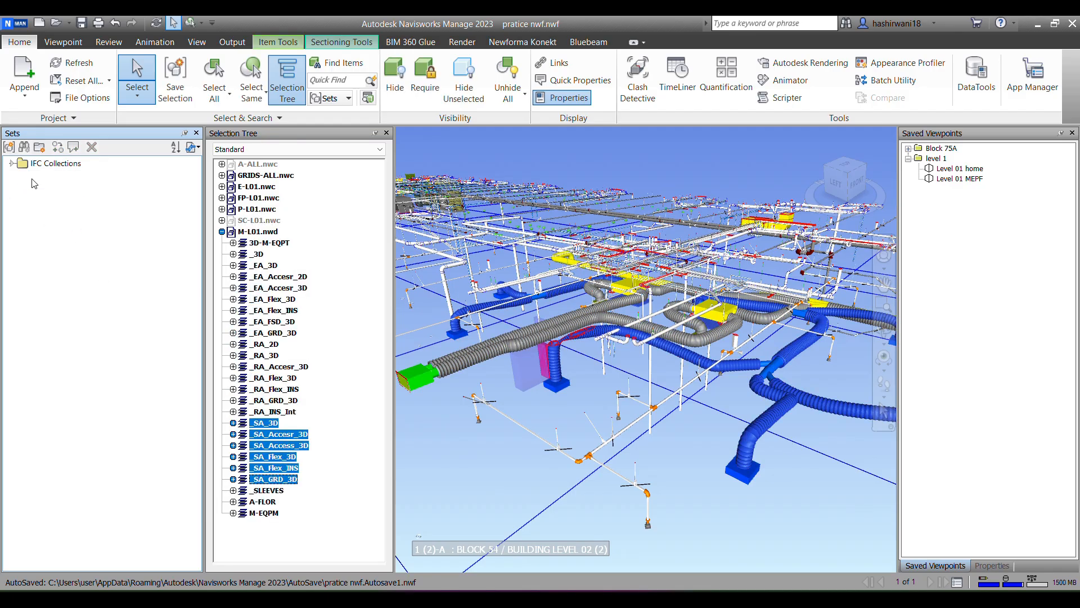
pyautogui.click(222, 231)
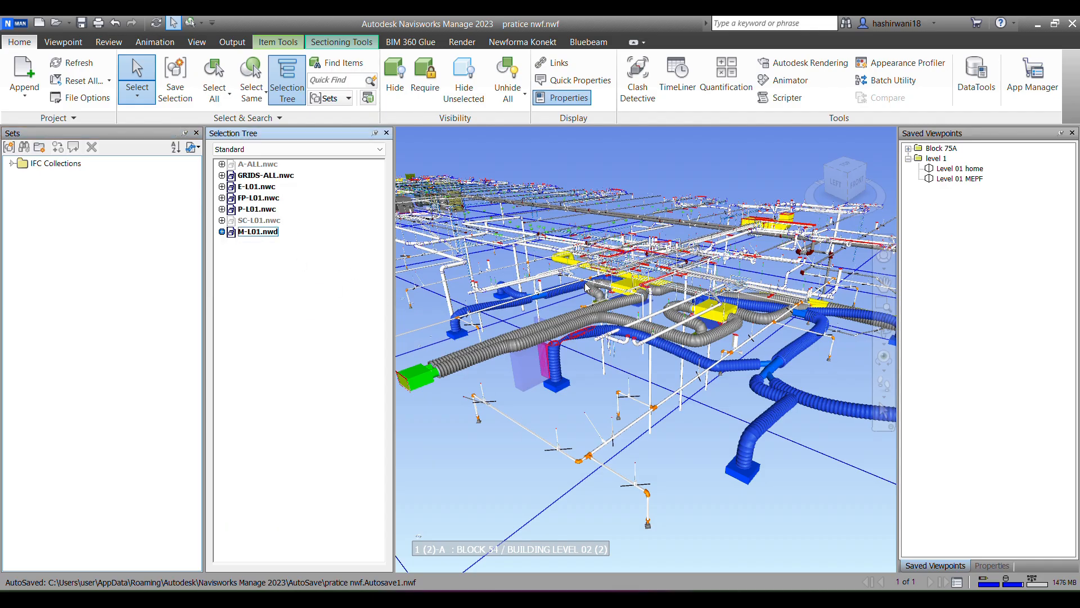
pyautogui.click(775, 473)
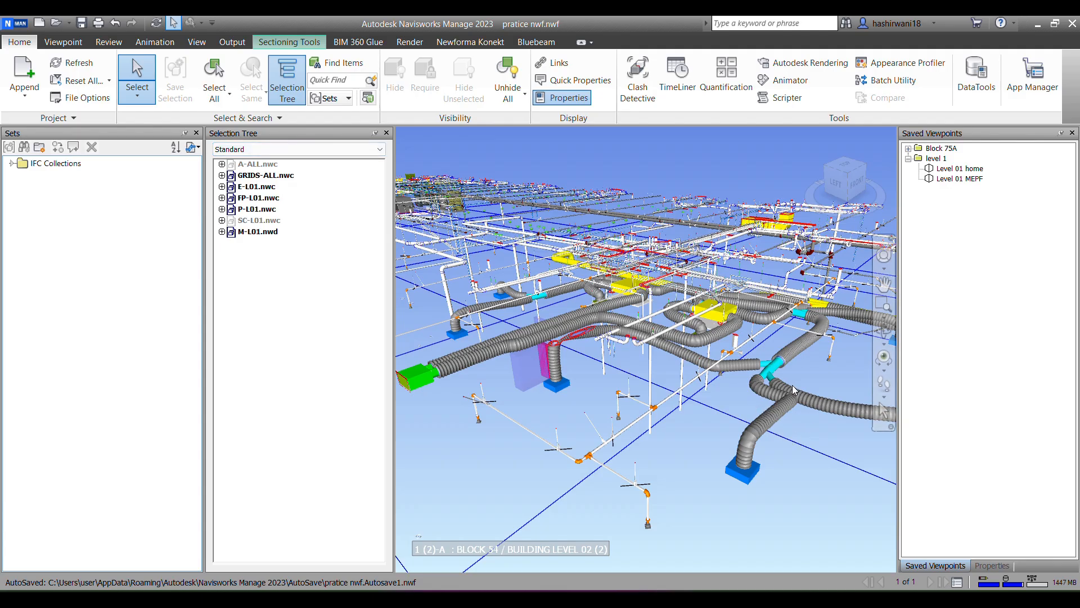
# Step: Trace a supply flex duct to its layer in M-L01.nwd and inspect which geometry the _EA_Flex_3D and _EA_Flex_INS layers contain
pyautogui.click(786, 358)
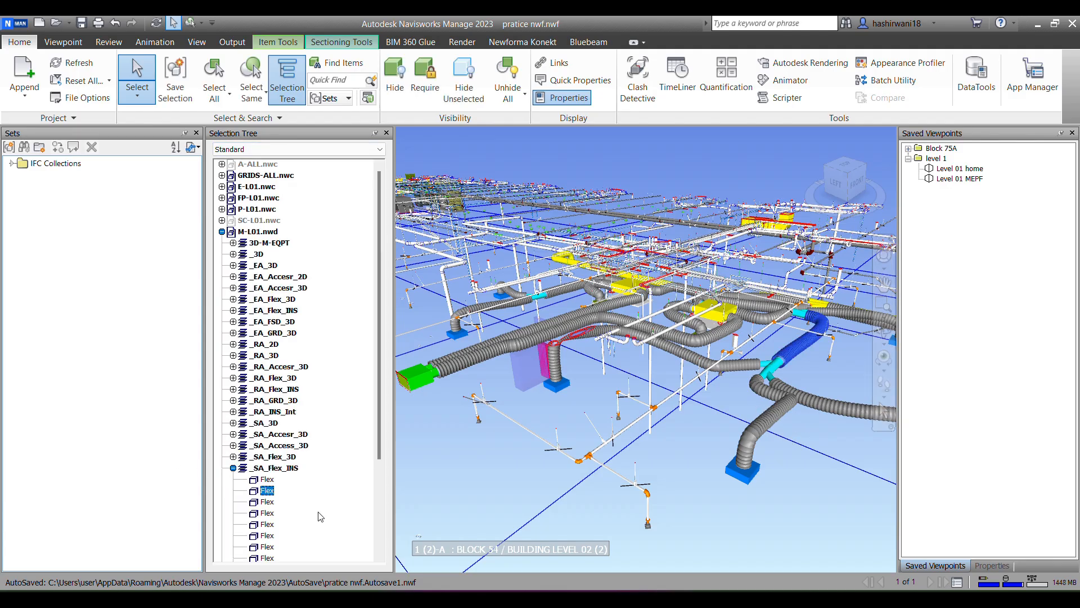
pyautogui.click(233, 366)
pyautogui.scroll(3, 303, 377)
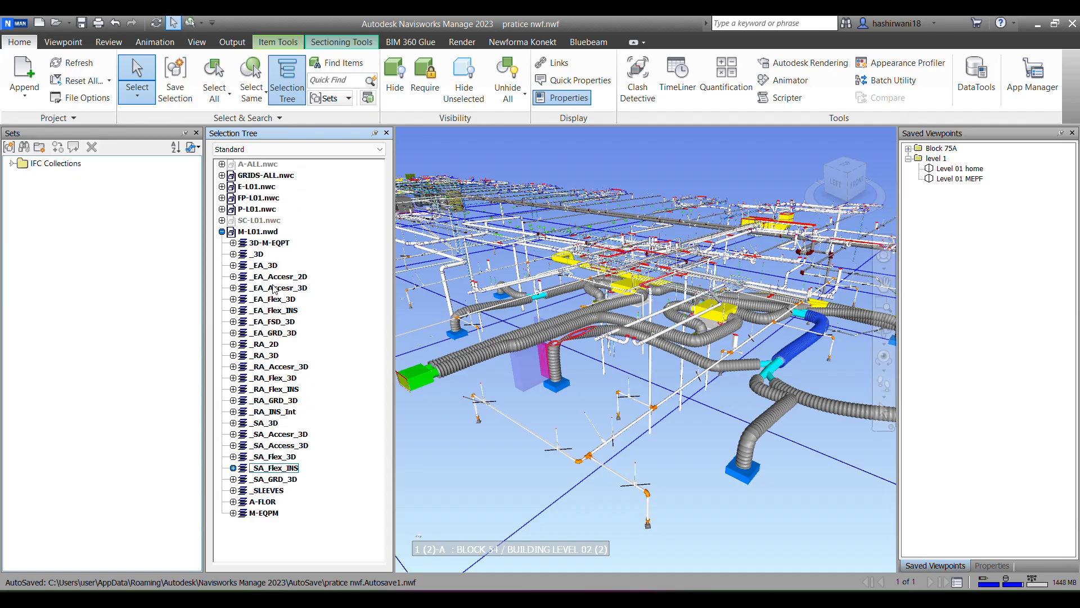
pyautogui.click(266, 266)
pyautogui.click(273, 301)
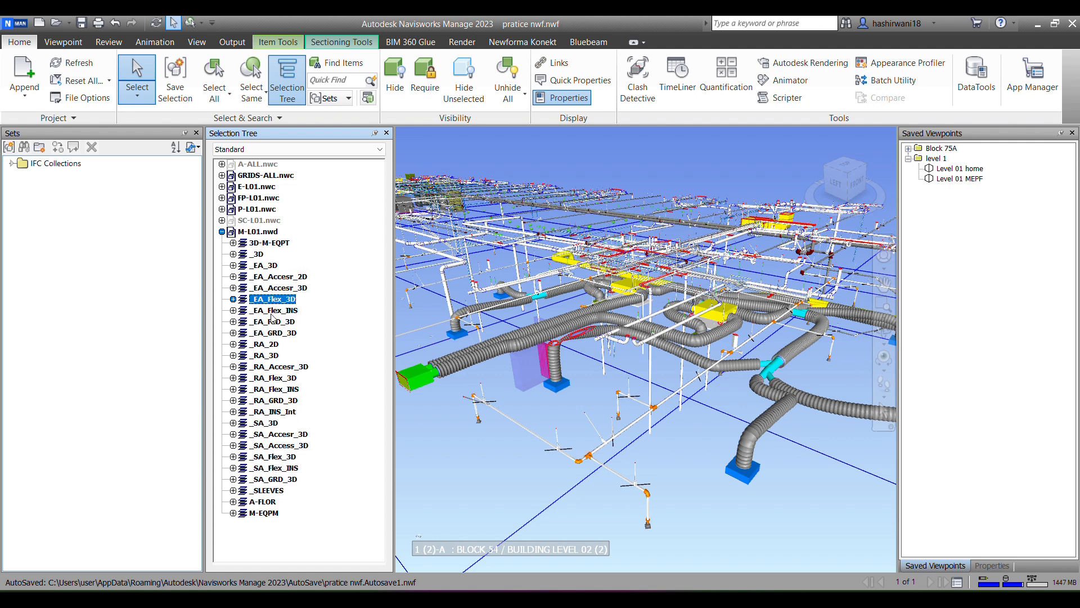
pyautogui.click(273, 311)
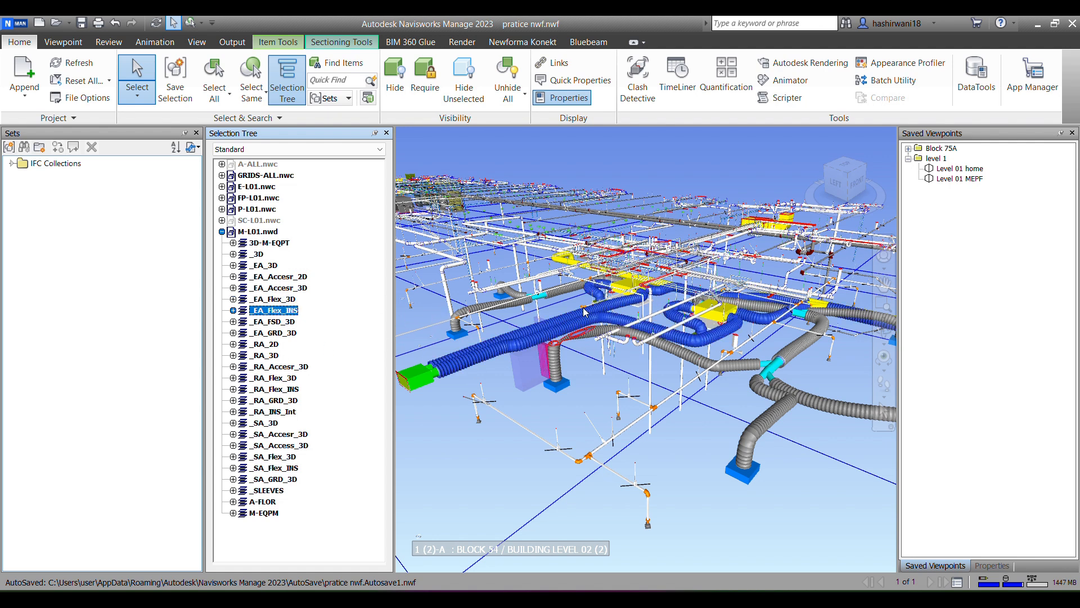
# Step: Save the M-L01.nwd layers from _EA_3D through _EA_GRD_3D as a selection set named EA FLX DT
pyautogui.click(265, 265)
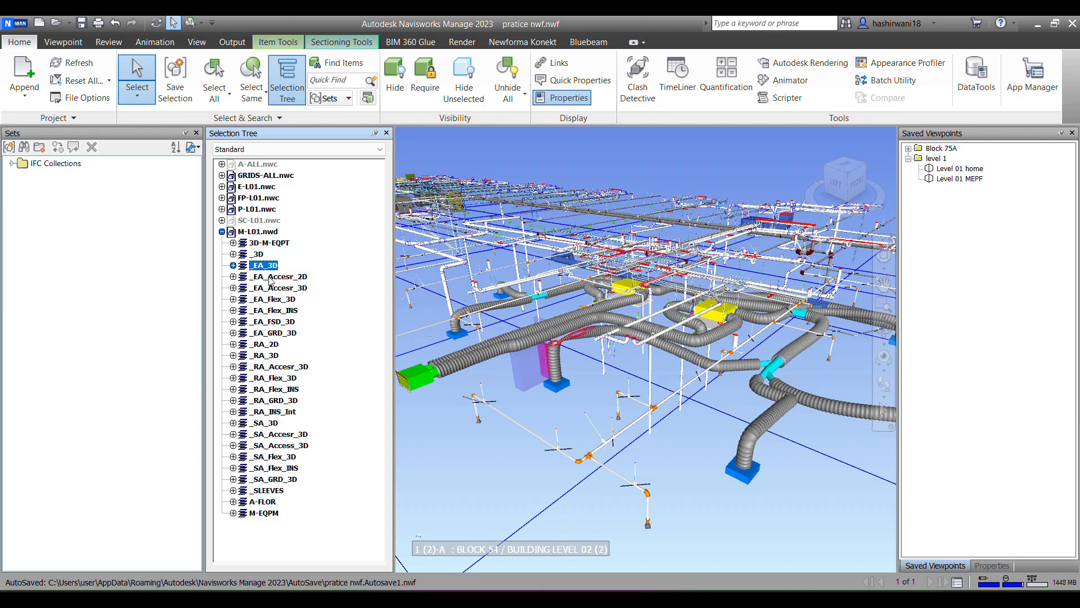
pyautogui.keyDown('ctrl'); pyautogui.click(264, 277); pyautogui.keyUp('ctrl')
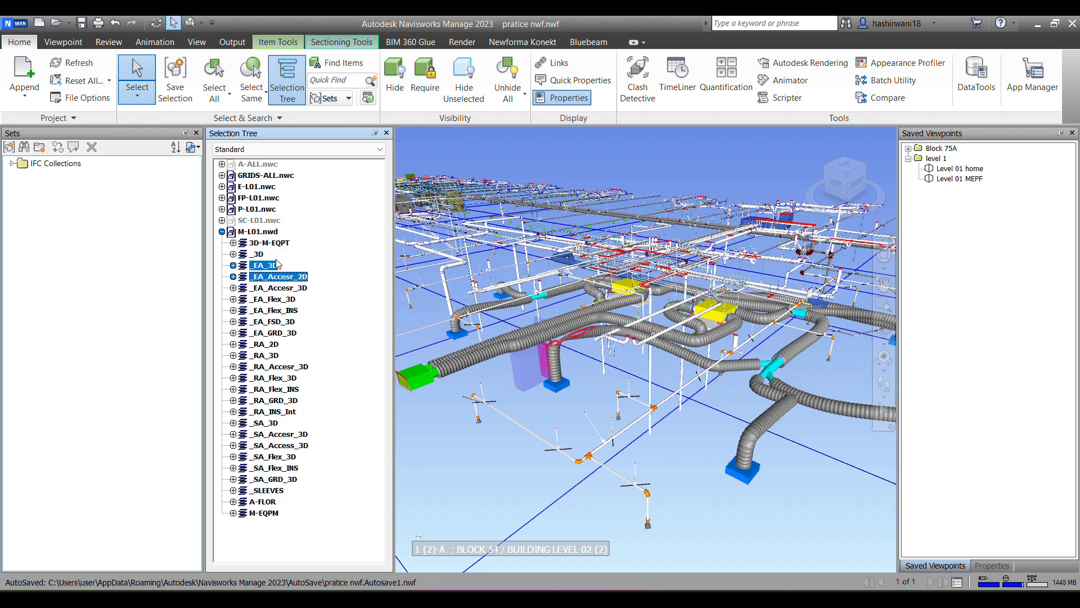
pyautogui.keyDown('ctrl'); pyautogui.click(285, 291); pyautogui.keyUp('ctrl')
pyautogui.keyDown('ctrl'); pyautogui.click(270, 298); pyautogui.keyUp('ctrl')
pyautogui.keyDown('ctrl'); pyautogui.click(269, 310); pyautogui.keyUp('ctrl')
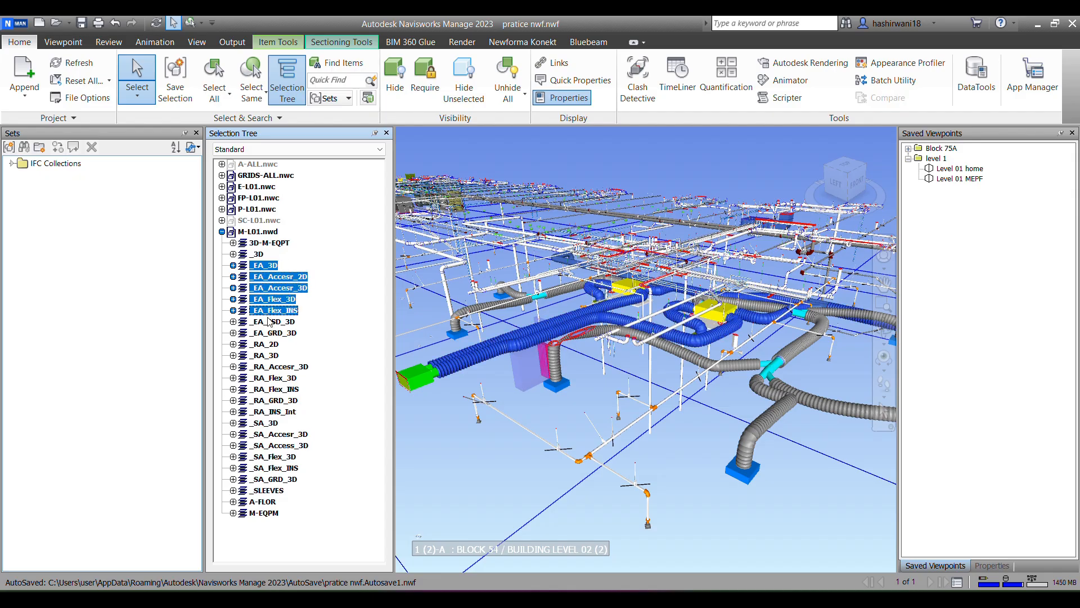
pyautogui.keyDown('ctrl'); pyautogui.click(267, 321); pyautogui.keyUp('ctrl')
pyautogui.keyDown('ctrl'); pyautogui.click(274, 333); pyautogui.keyUp('ctrl')
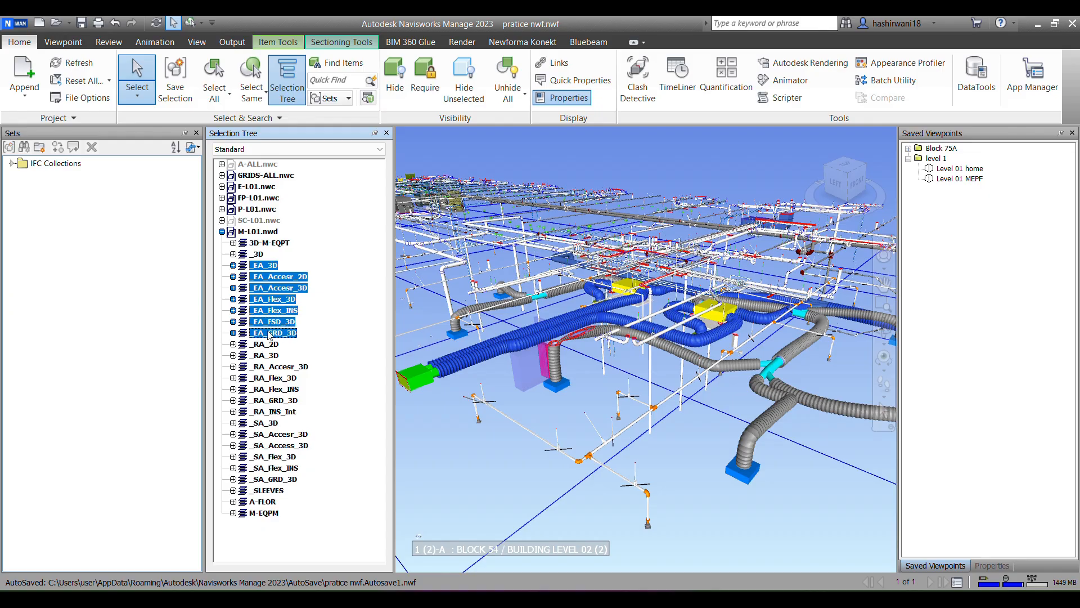
pyautogui.click(9, 148)
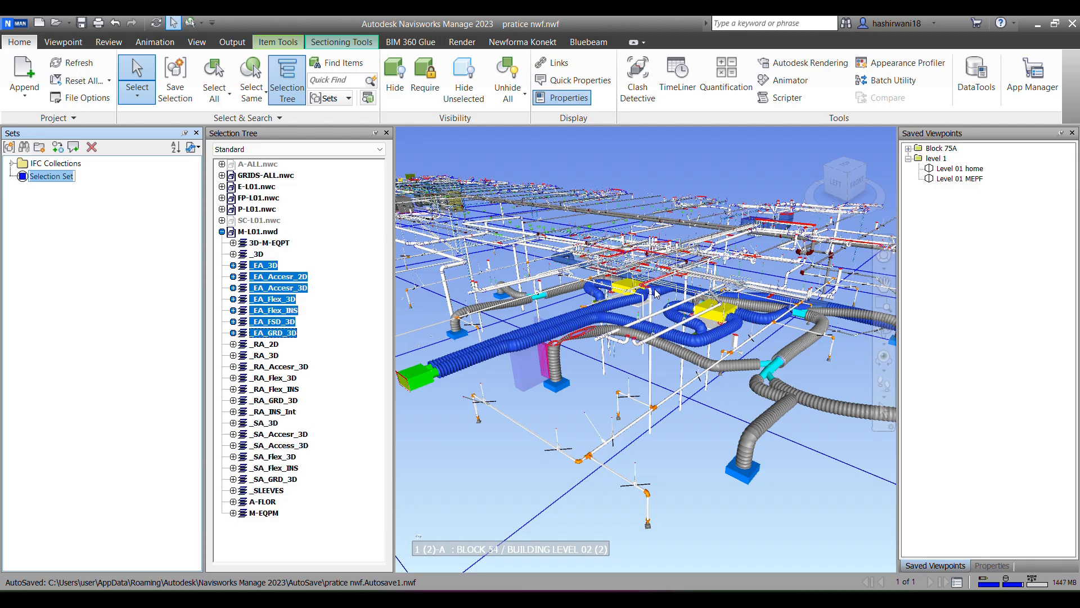
pyautogui.write('EA FLX DT')
# Step: Create a sets folder named mech and move the EA FLX DT set into it
pyautogui.rightClick(40, 214)
pyautogui.click(82, 253)
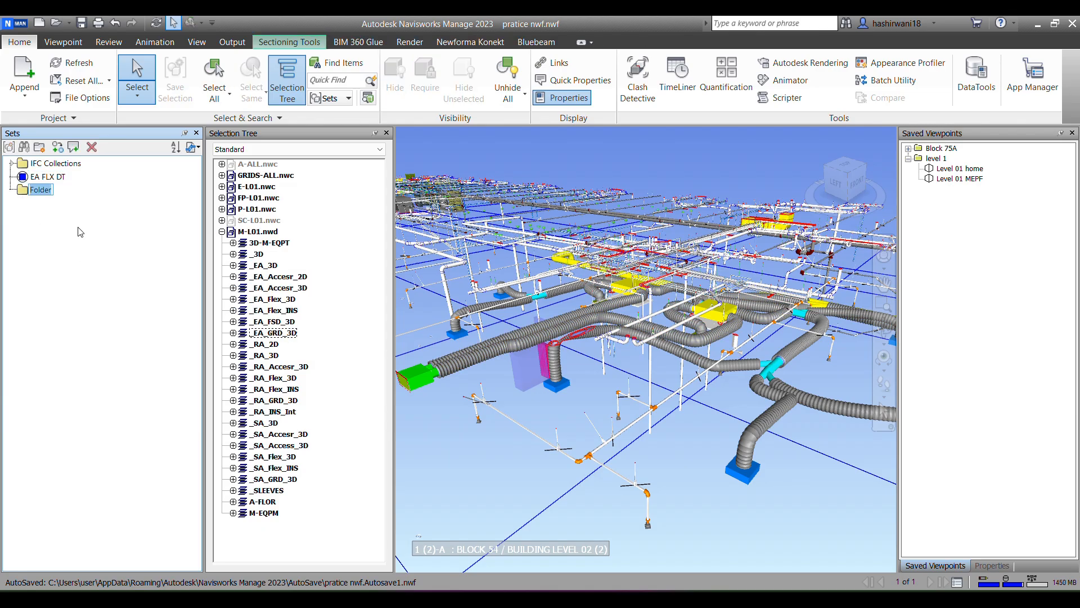
pyautogui.write('mech')
pyautogui.click(48, 176)
pyautogui.moveTo(47, 179); pyautogui.dragTo(41, 194)
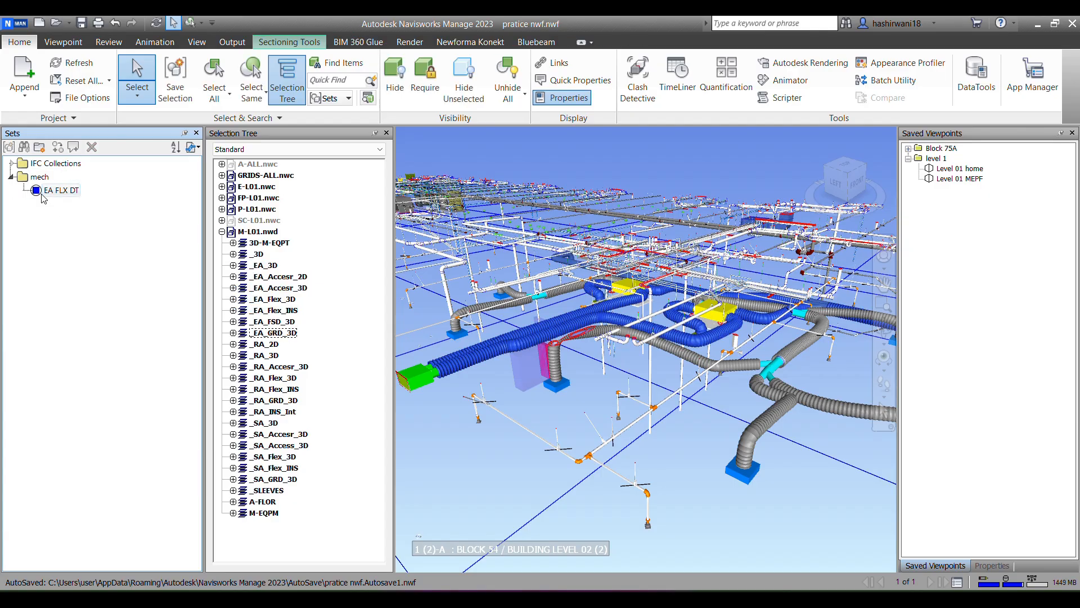
pyautogui.click(267, 344)
pyautogui.keyDown('ctrl'); pyautogui.click(264, 355); pyautogui.keyUp('ctrl')
pyautogui.keyDown('ctrl'); pyautogui.click(276, 366); pyautogui.keyUp('ctrl')
pyautogui.keyDown('ctrl'); pyautogui.click(273, 378); pyautogui.keyUp('ctrl')
pyautogui.keyDown('ctrl'); pyautogui.click(274, 388); pyautogui.keyUp('ctrl')
pyautogui.press('Escape')
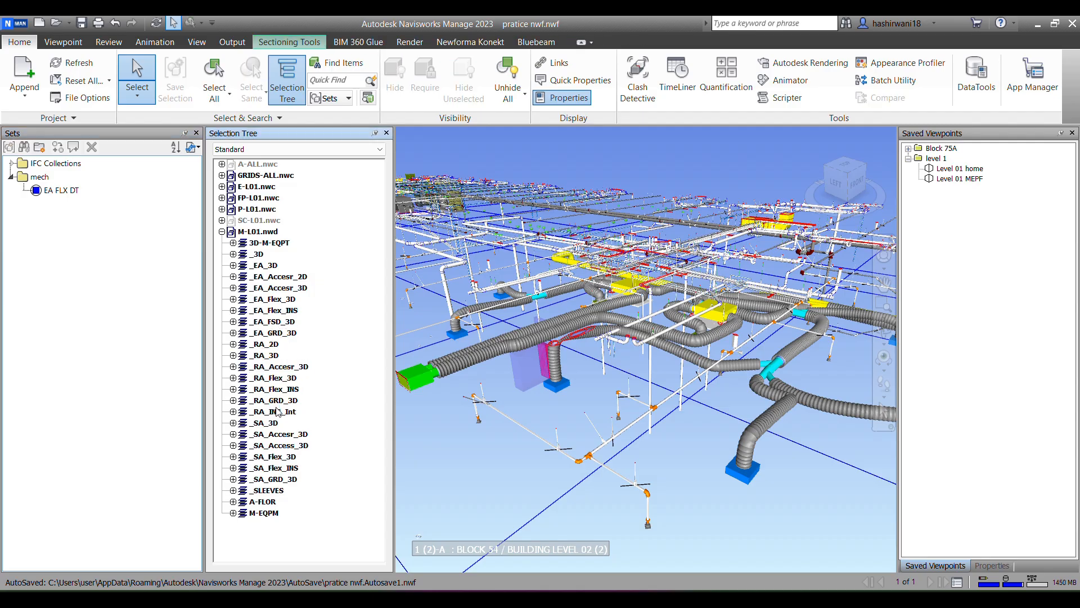
# Step: Save the M-L01.nwd layers from _RA_2D through _RA_INS_Int as a selection set named RA FLX DT
pyautogui.click(275, 411)
pyautogui.keyDown('ctrl'); pyautogui.click(274, 400); pyautogui.keyUp('ctrl')
pyautogui.keyDown('ctrl'); pyautogui.click(275, 389); pyautogui.keyUp('ctrl')
pyautogui.keyDown('ctrl'); pyautogui.click(274, 377); pyautogui.keyUp('ctrl')
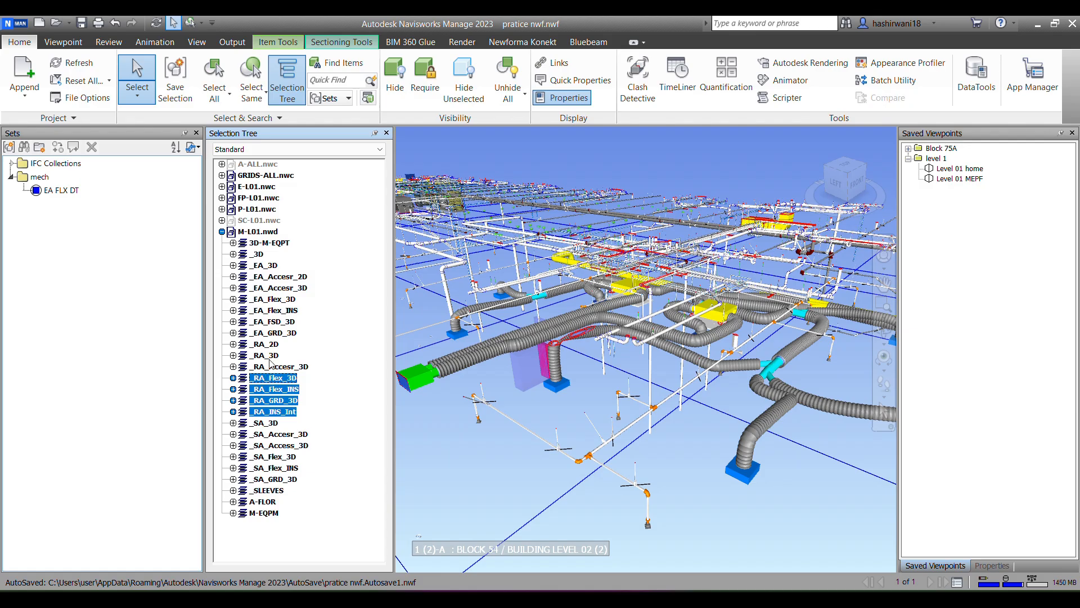
pyautogui.keyDown('ctrl'); pyautogui.click(275, 366); pyautogui.keyUp('ctrl')
pyautogui.keyDown('ctrl'); pyautogui.click(264, 355); pyautogui.keyUp('ctrl')
pyautogui.keyDown('ctrl'); pyautogui.click(266, 345); pyautogui.keyUp('ctrl')
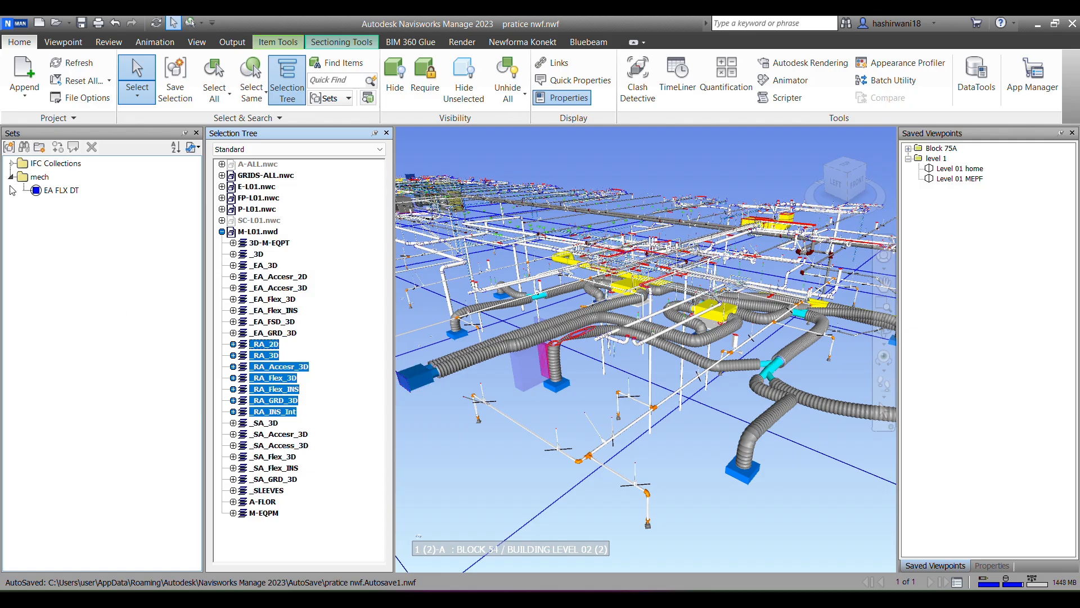
pyautogui.click(9, 147)
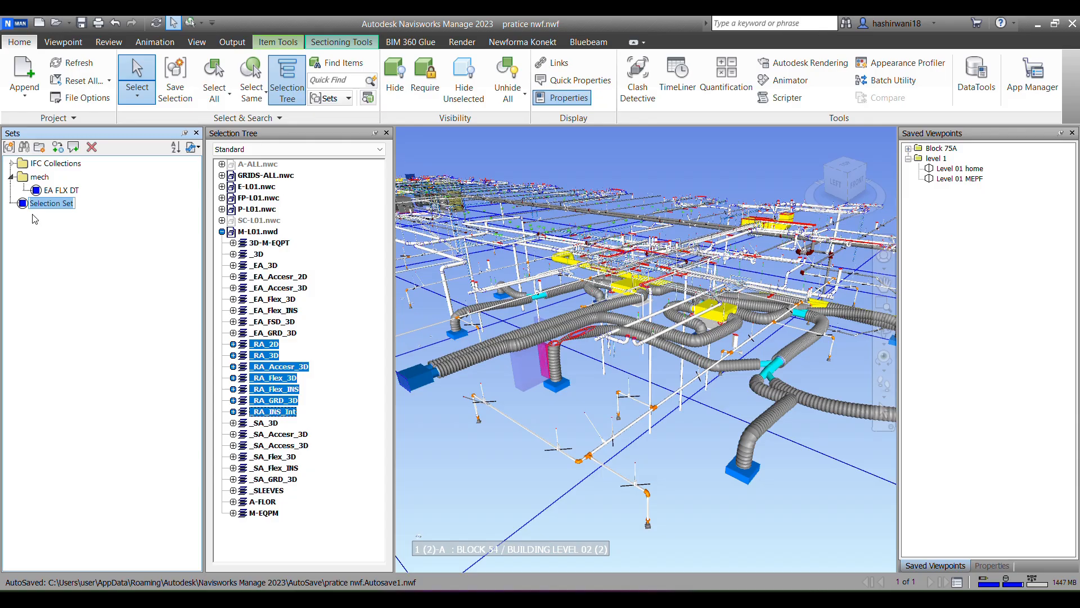
pyautogui.write('rA FLX DT')
# Step: Save the M-L01.nwd layers from _SA_3D through _SA_GRD_3D as a selection set named SA FLX DT
pyautogui.click(265, 423)
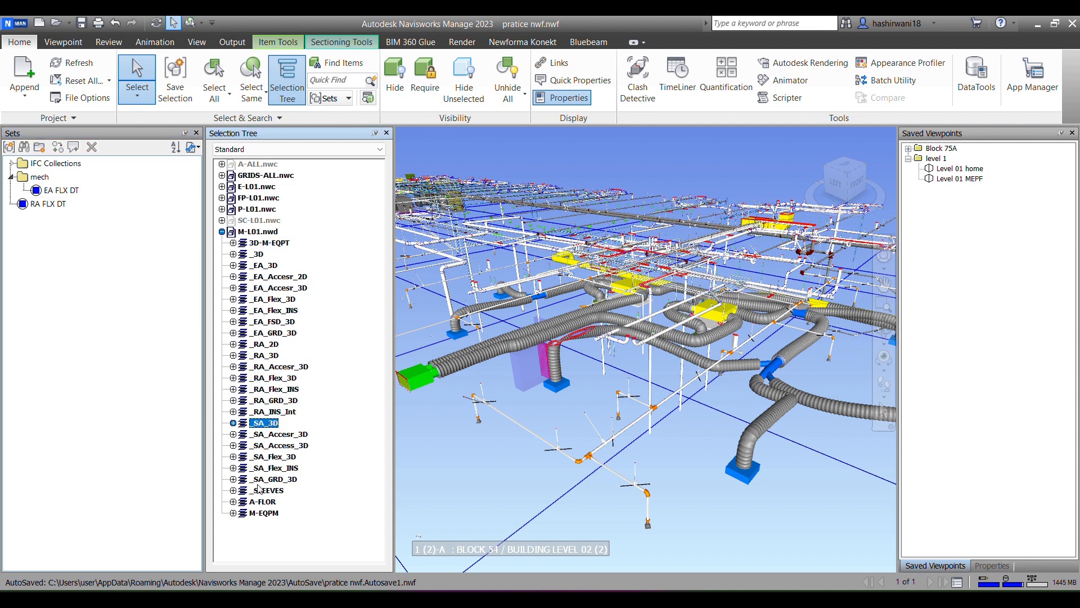
pyautogui.press('Escape')
pyautogui.click(264, 423)
pyautogui.keyDown('shift'); pyautogui.click(268, 481); pyautogui.keyUp('shift')
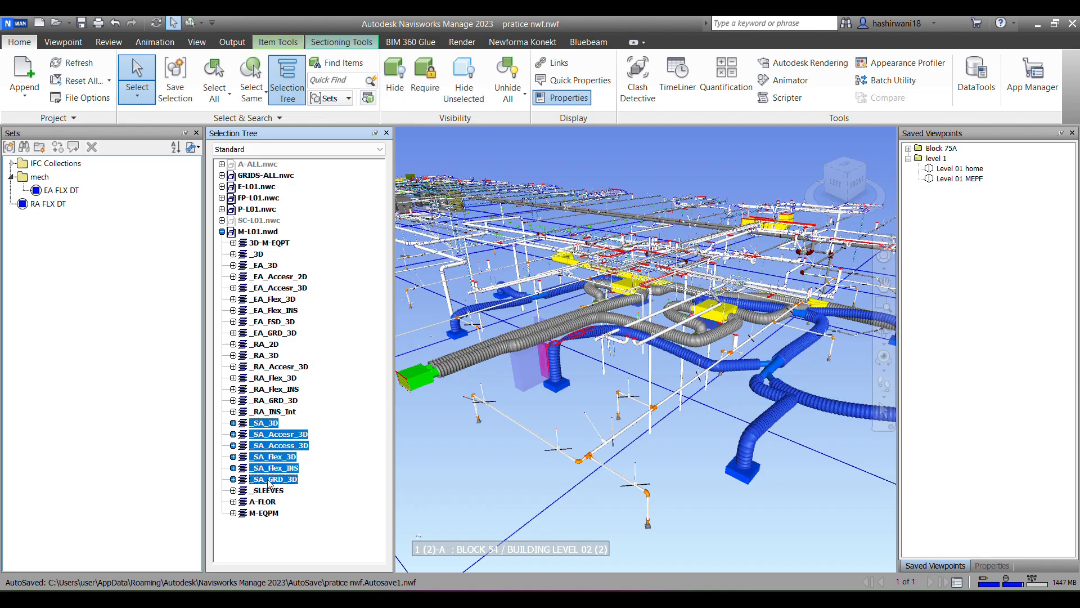
pyautogui.click(9, 147)
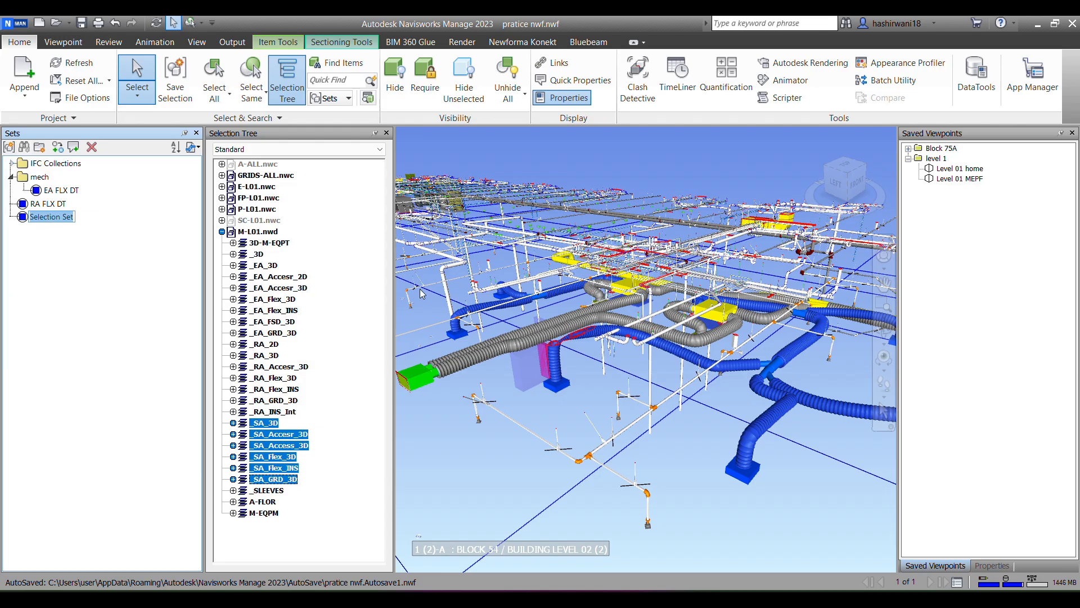
pyautogui.write('SA FLX DT')
# Step: Move the RA FLX DT and SA FLX DT sets into the mech folder, and auto-hide the Sets and Selection Tree windows
pyautogui.moveTo(62, 204); pyautogui.dragTo(36, 192)
pyautogui.click(41, 218)
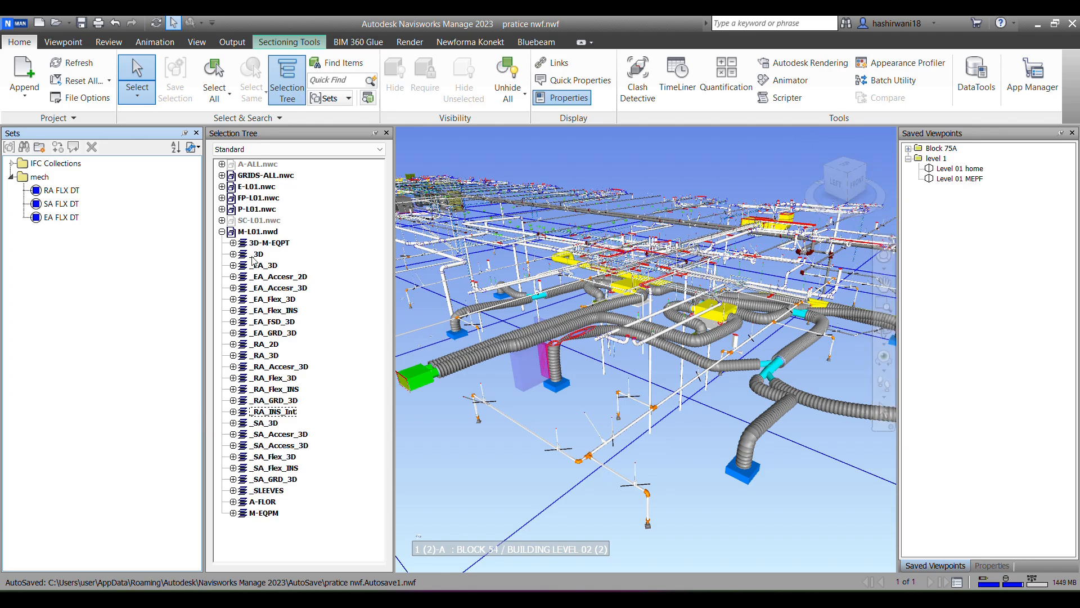
pyautogui.click(184, 133)
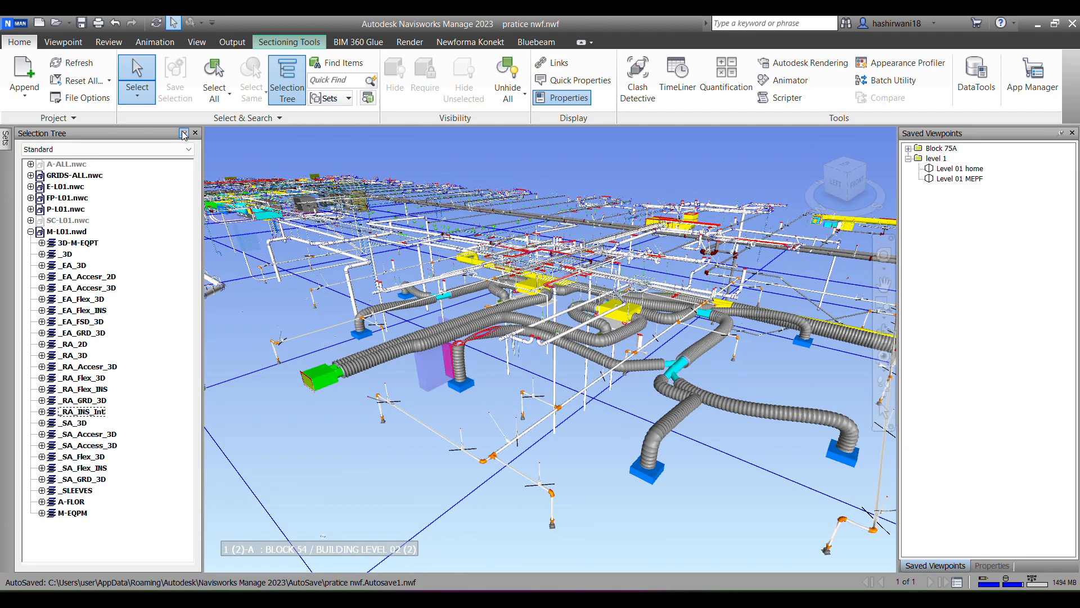
pyautogui.click(184, 134)
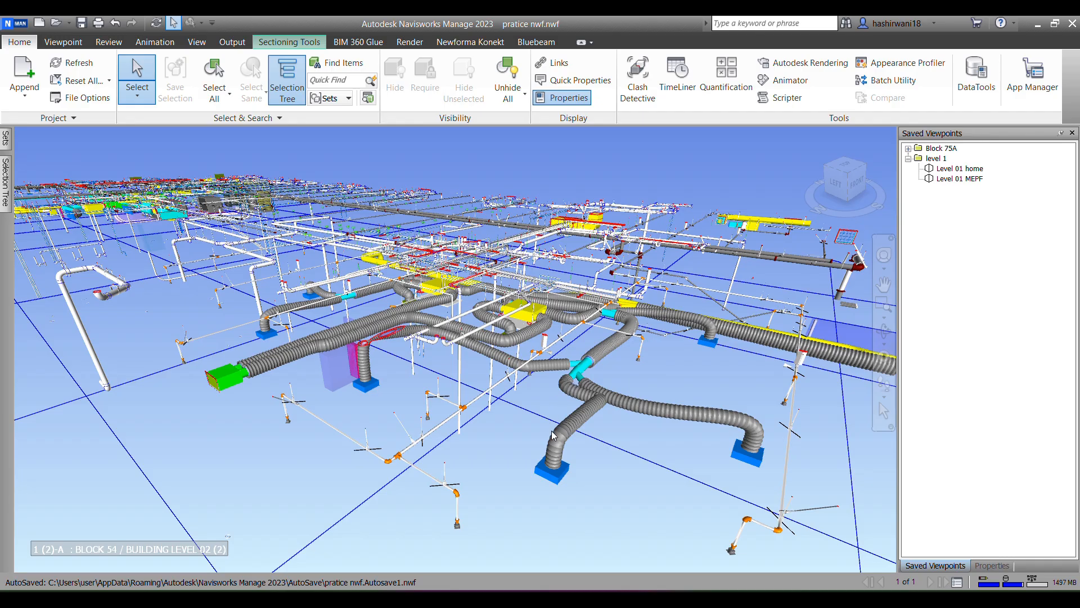
pyautogui.scroll(3, 571, 425)
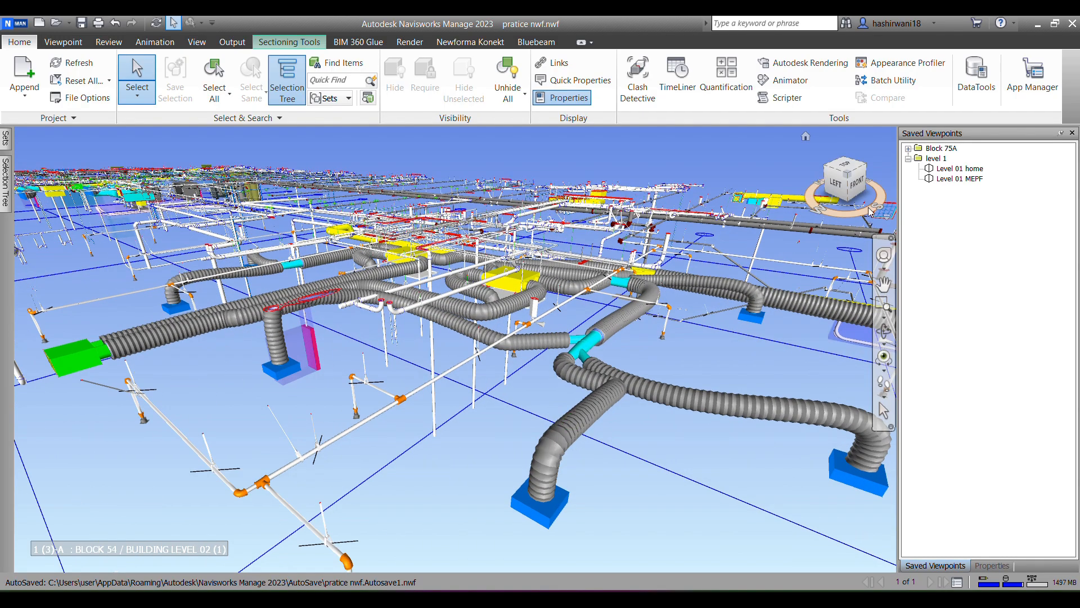
pyautogui.click(892, 67)
pyautogui.click(892, 67)
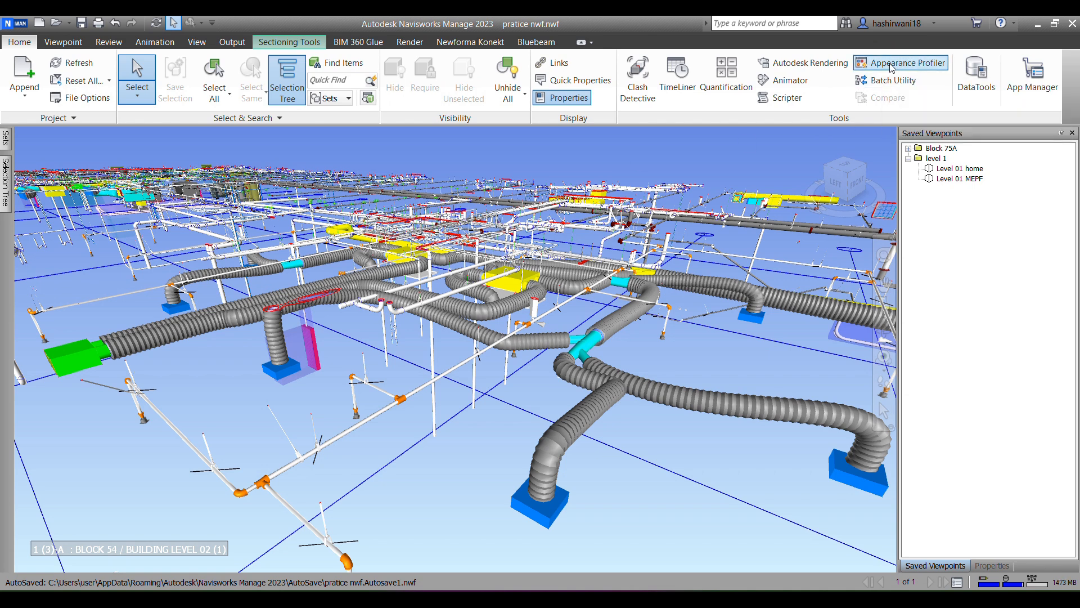
pyautogui.moveTo(571, 198); pyautogui.dragTo(455, 187)
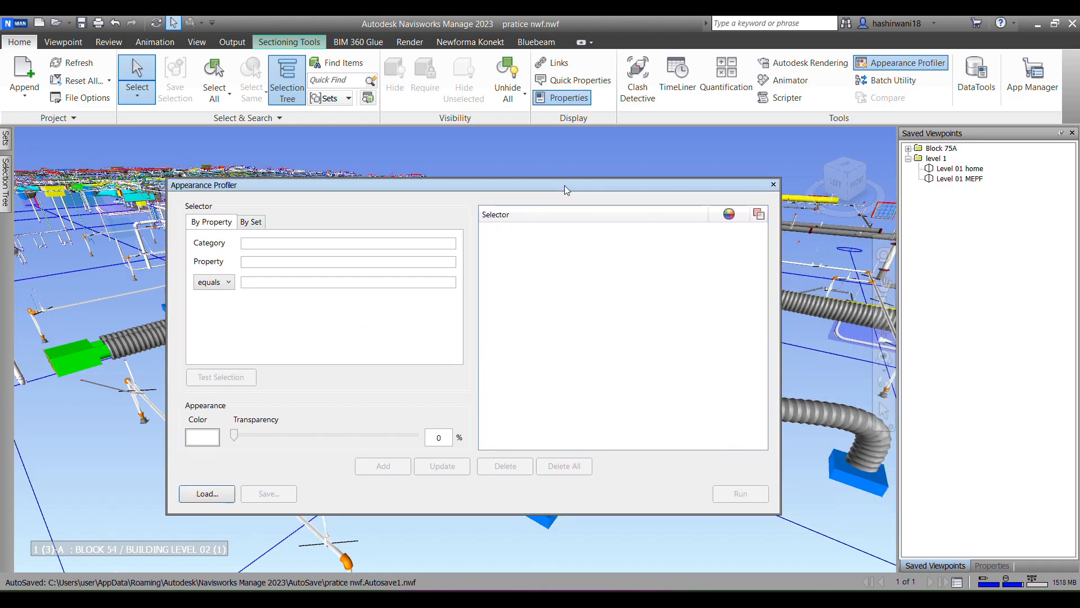
pyautogui.moveTo(565, 187); pyautogui.dragTo(715, 187)
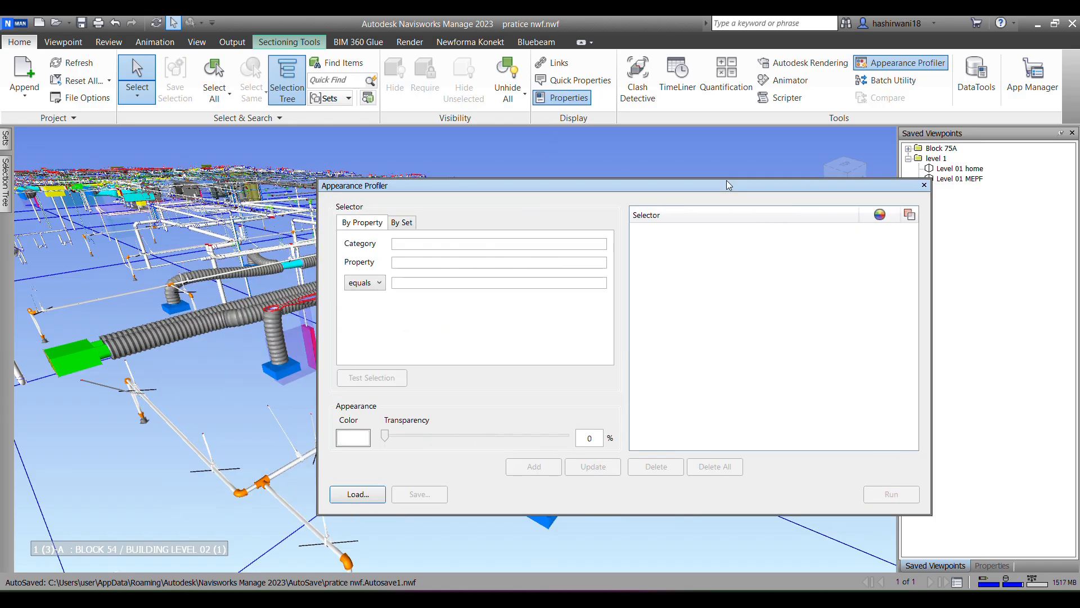
pyautogui.click(925, 185)
# Step: Select the supply flex duct branch in the model and examine its Item and Material properties
pyautogui.click(580, 422)
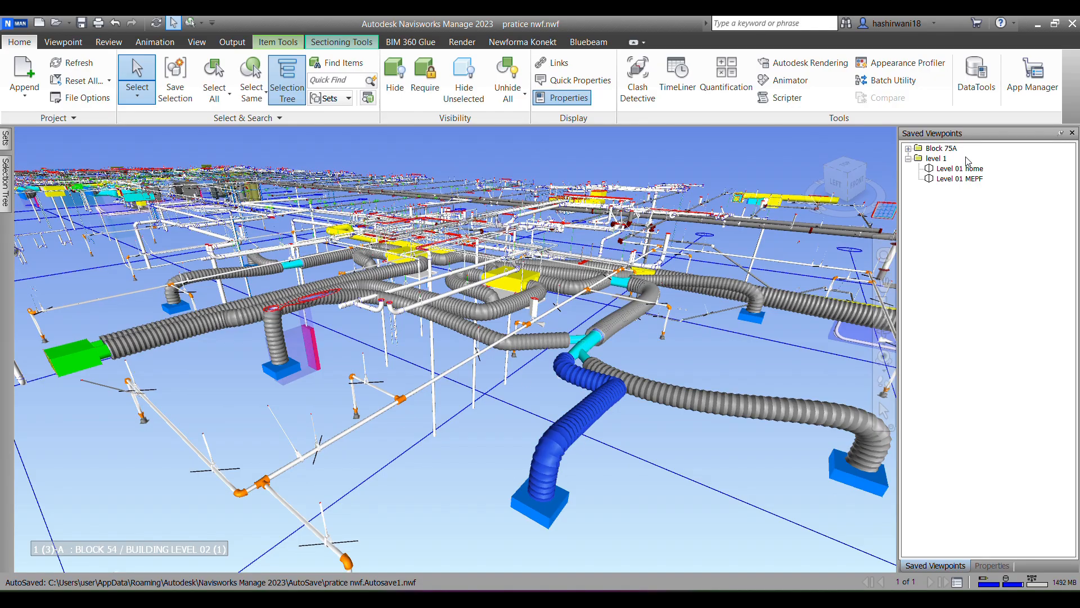
pyautogui.click(991, 566)
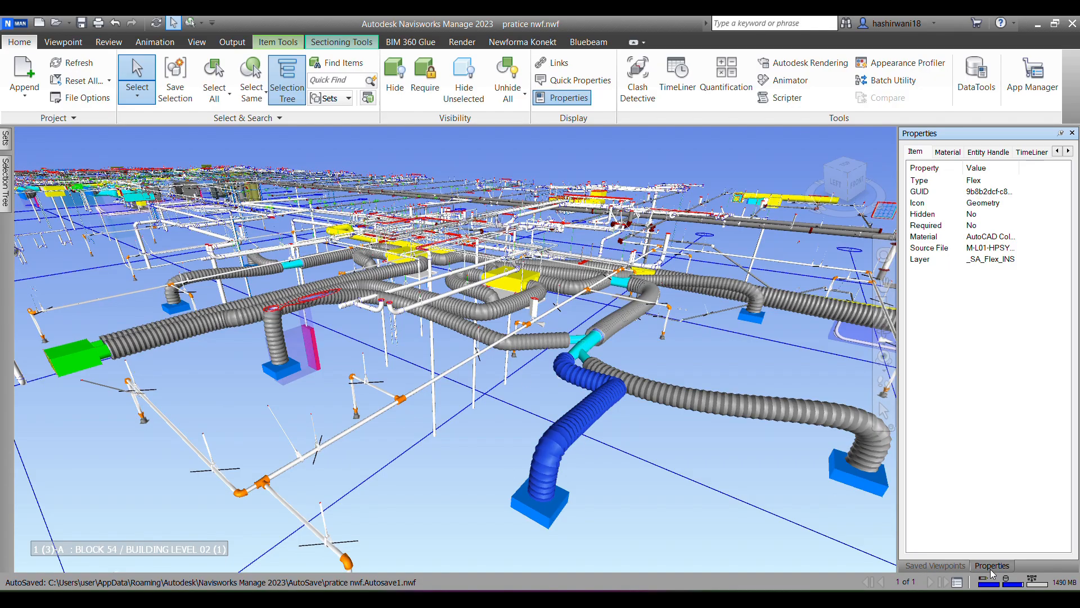
pyautogui.click(948, 153)
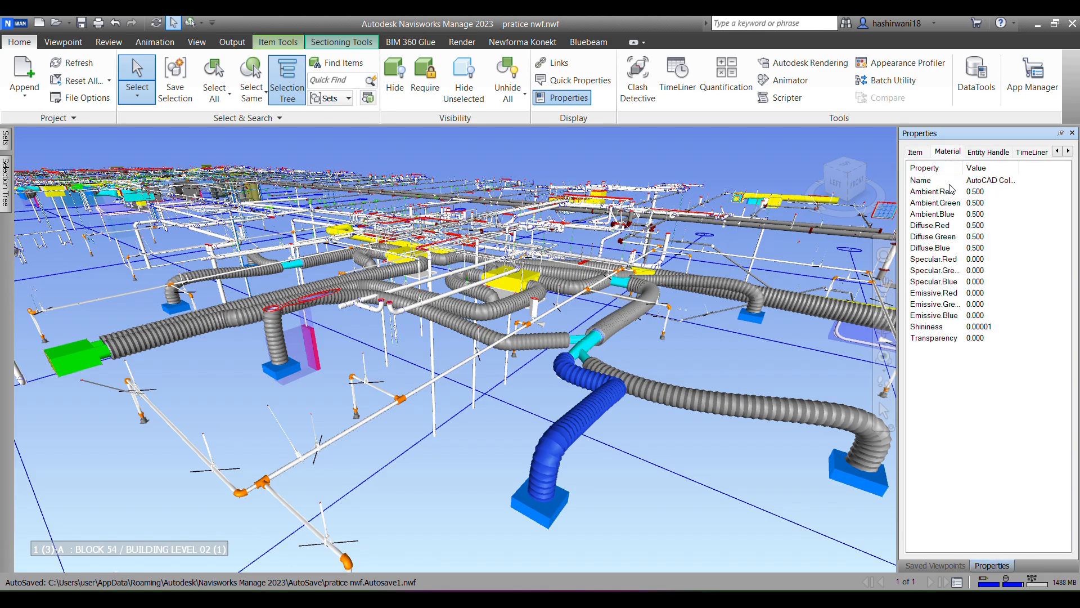
pyautogui.click(915, 152)
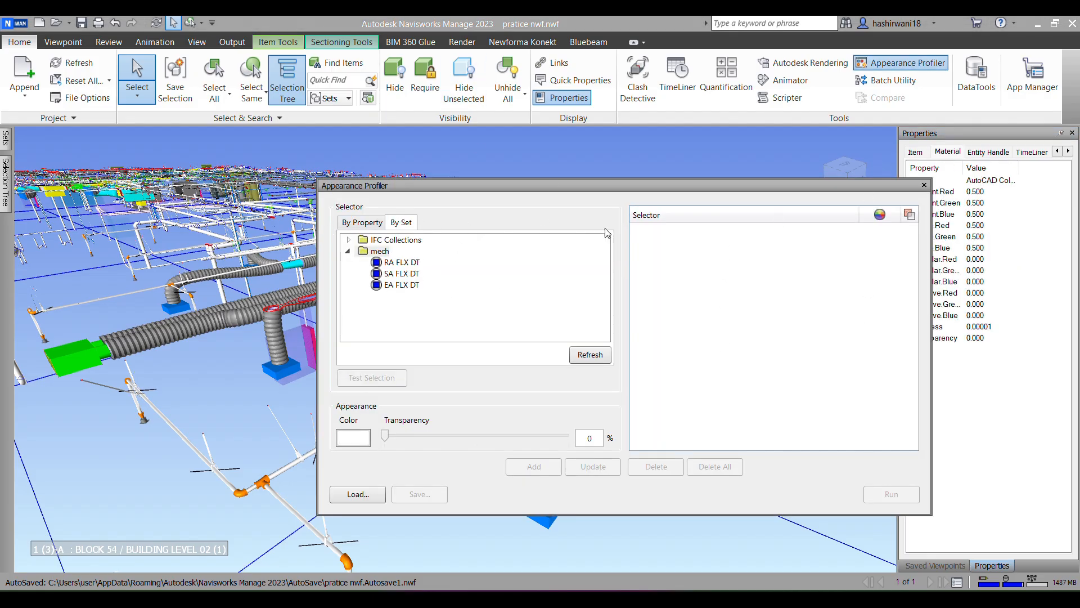
# Step: Add a green appearance rule for the RA FLX DT set from the mech folder in the Appearance Profiler
pyautogui.click(924, 185)
pyautogui.click(910, 68)
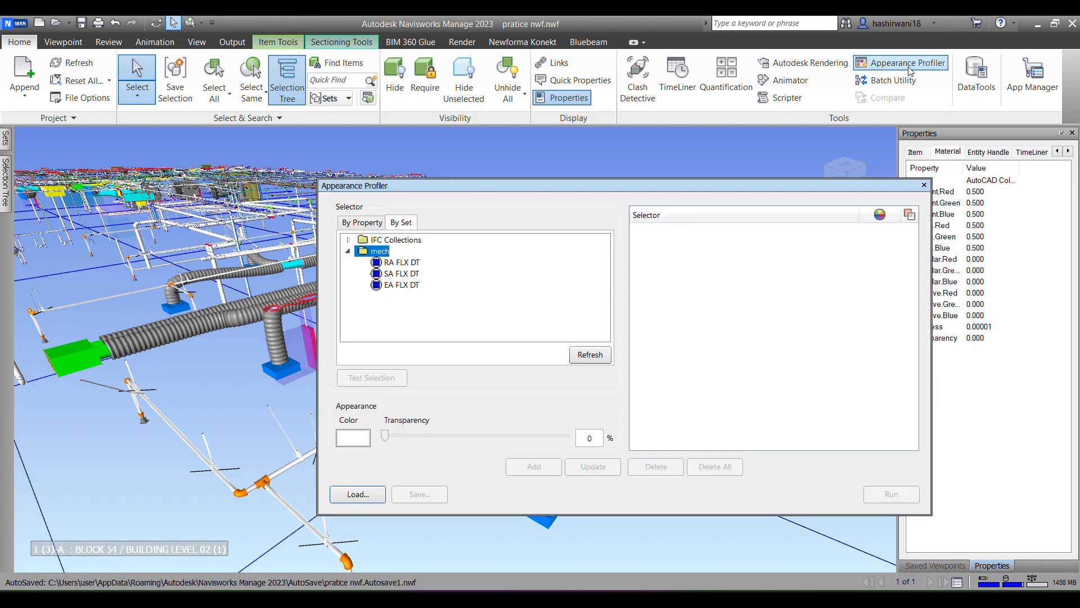
pyautogui.click(348, 251)
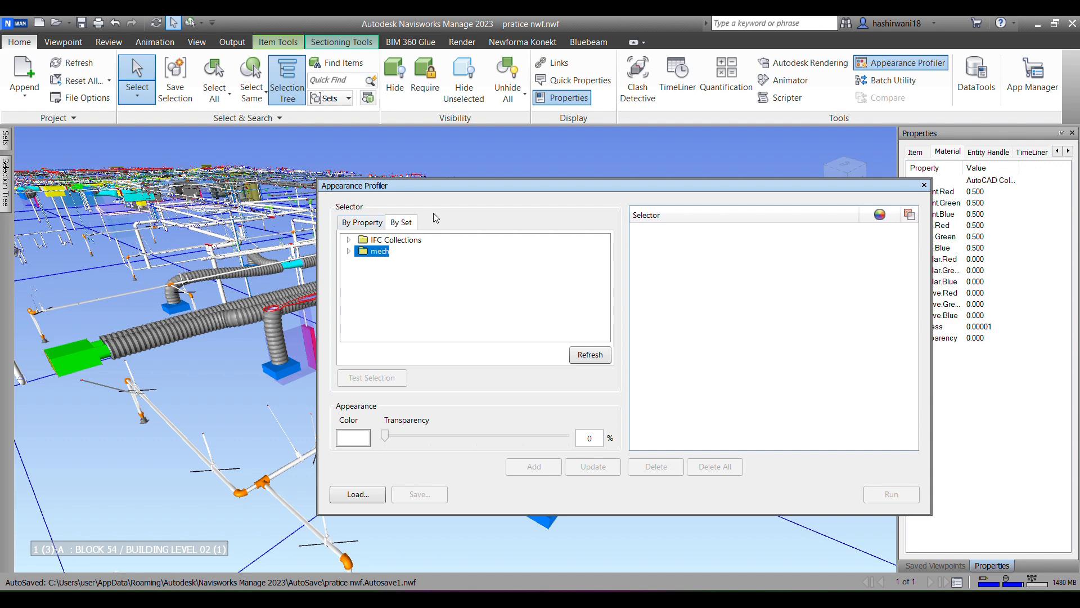
pyautogui.click(349, 251)
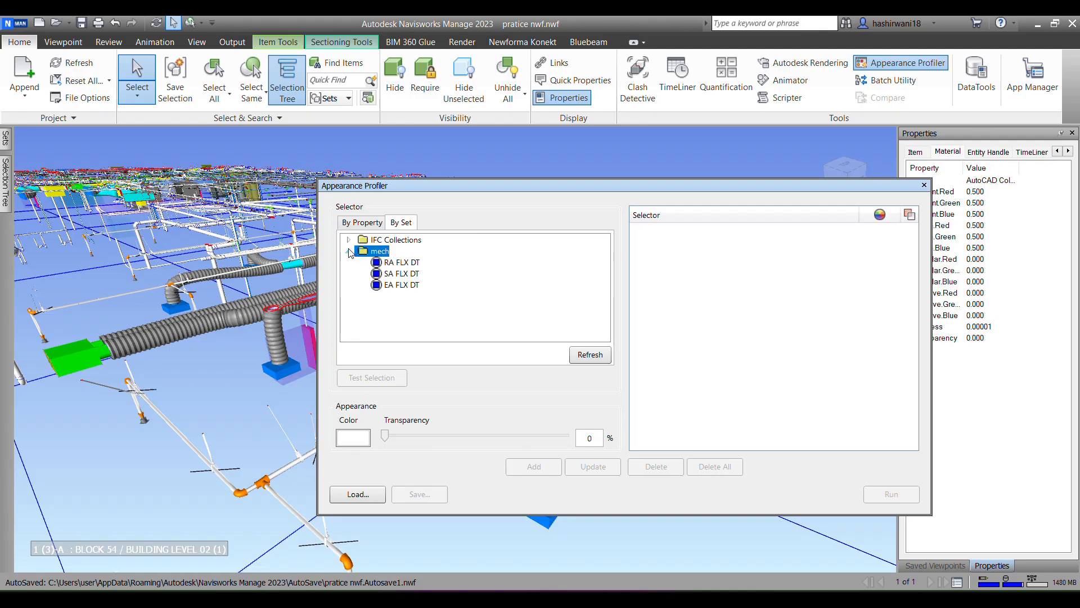
pyautogui.click(397, 263)
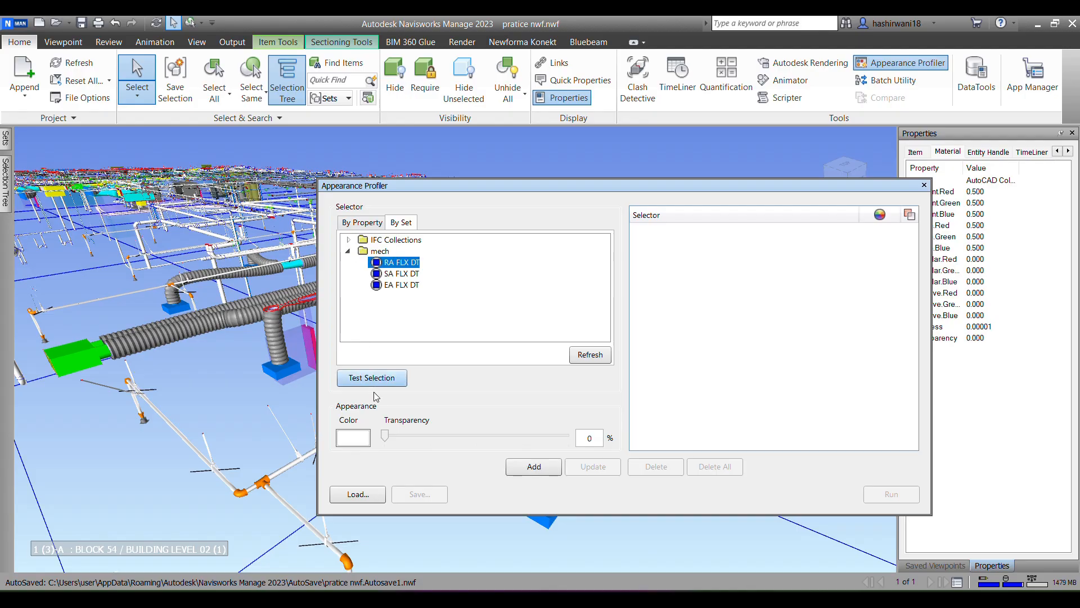
pyautogui.click(352, 441)
pyautogui.click(511, 203)
pyautogui.click(482, 352)
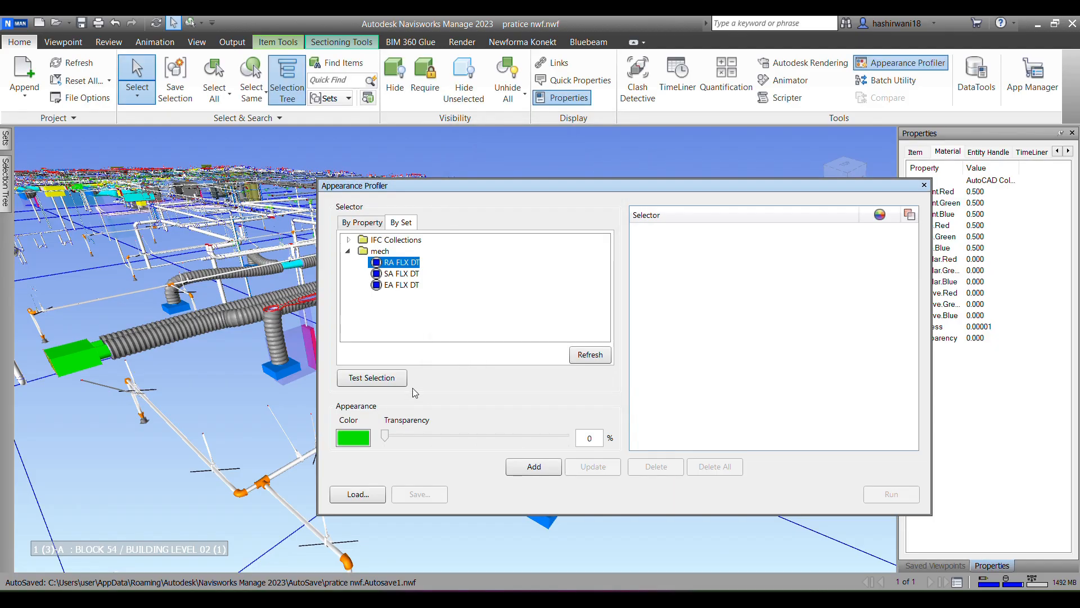
pyautogui.click(529, 465)
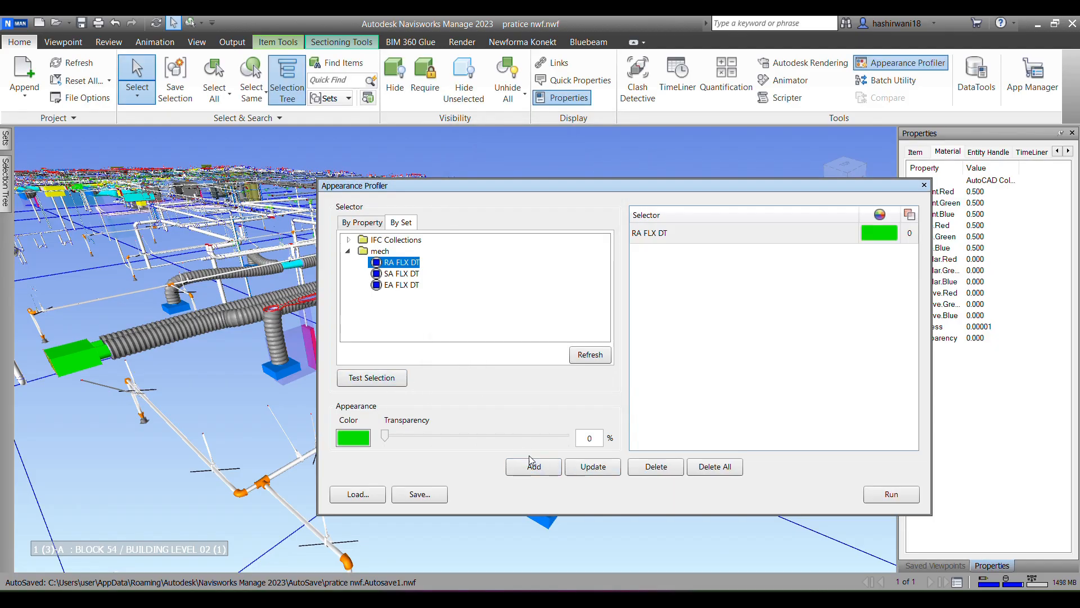
# Step: Add a red appearance rule for the SA FLX DT set
pyautogui.click(414, 274)
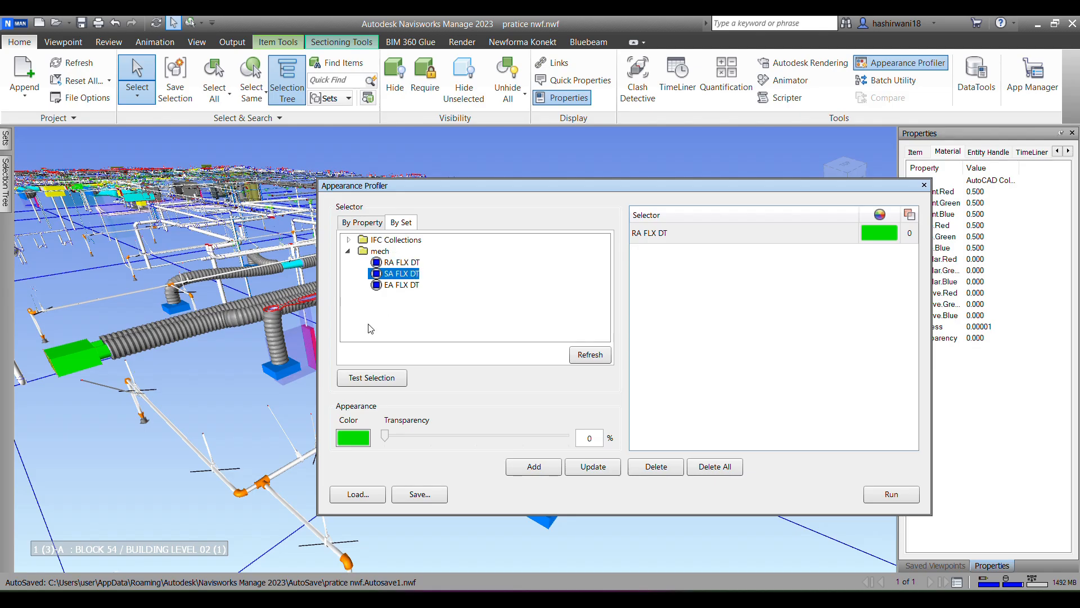
pyautogui.click(360, 437)
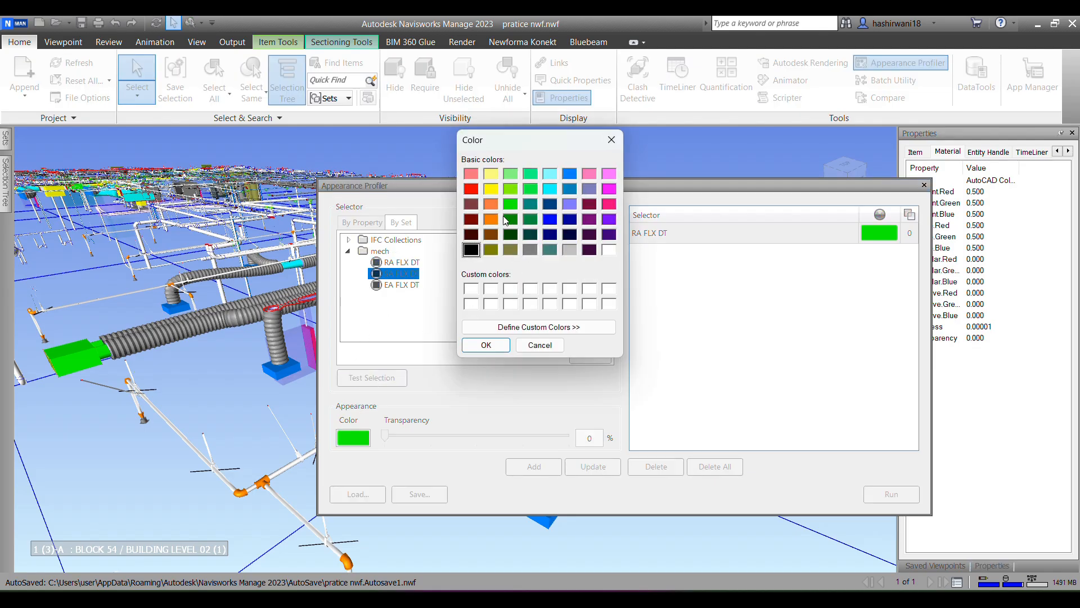
pyautogui.click(472, 189)
pyautogui.click(487, 348)
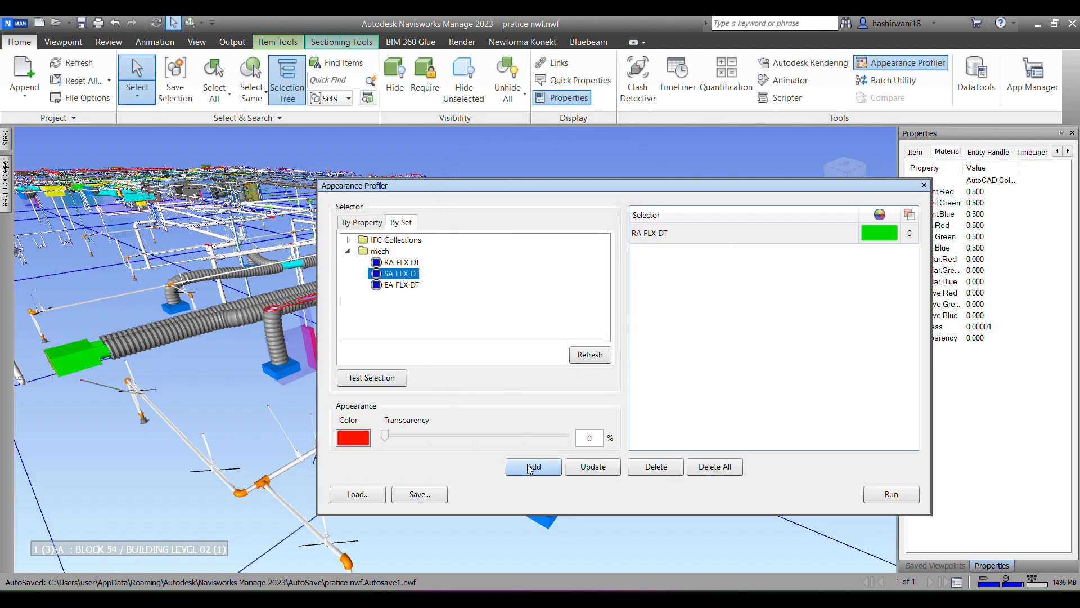
pyautogui.click(532, 465)
# Step: Add a blue appearance rule for the EA FLX DT set
pyautogui.click(403, 286)
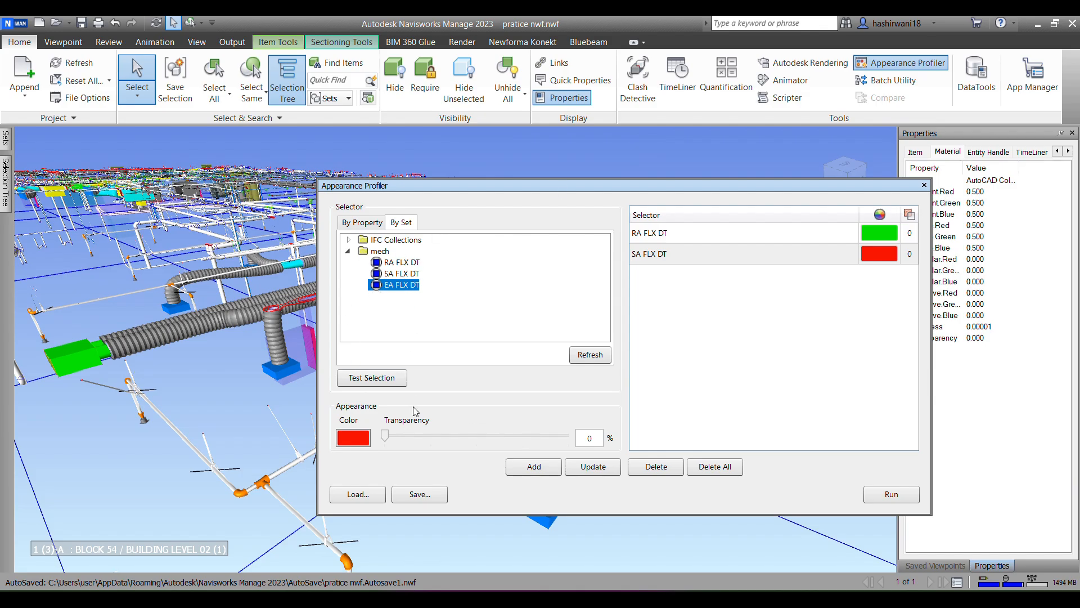
pyautogui.click(354, 438)
pyautogui.click(550, 221)
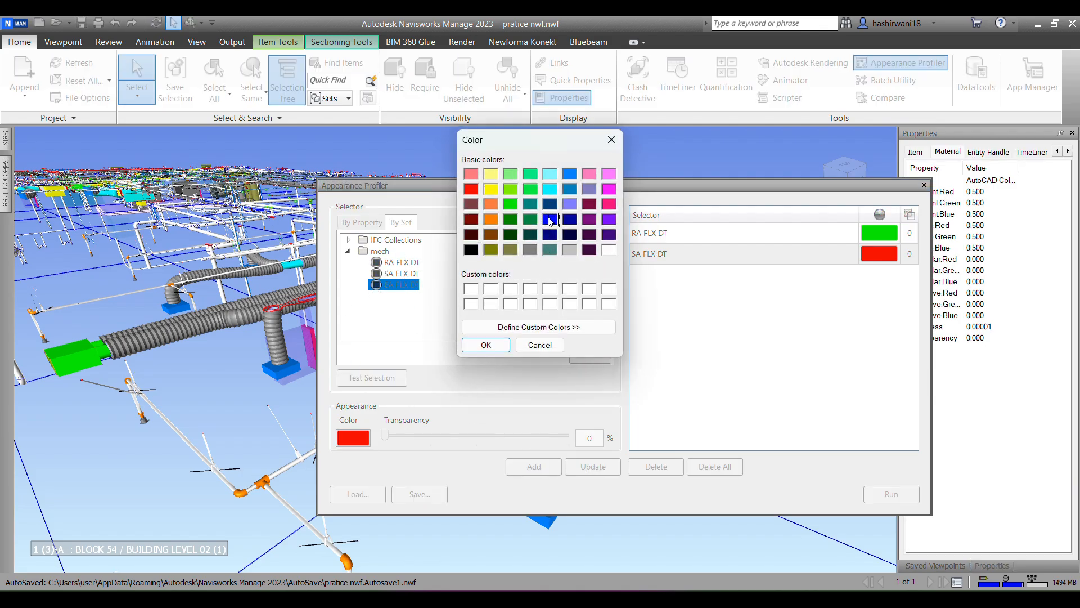
pyautogui.click(486, 345)
pyautogui.click(534, 467)
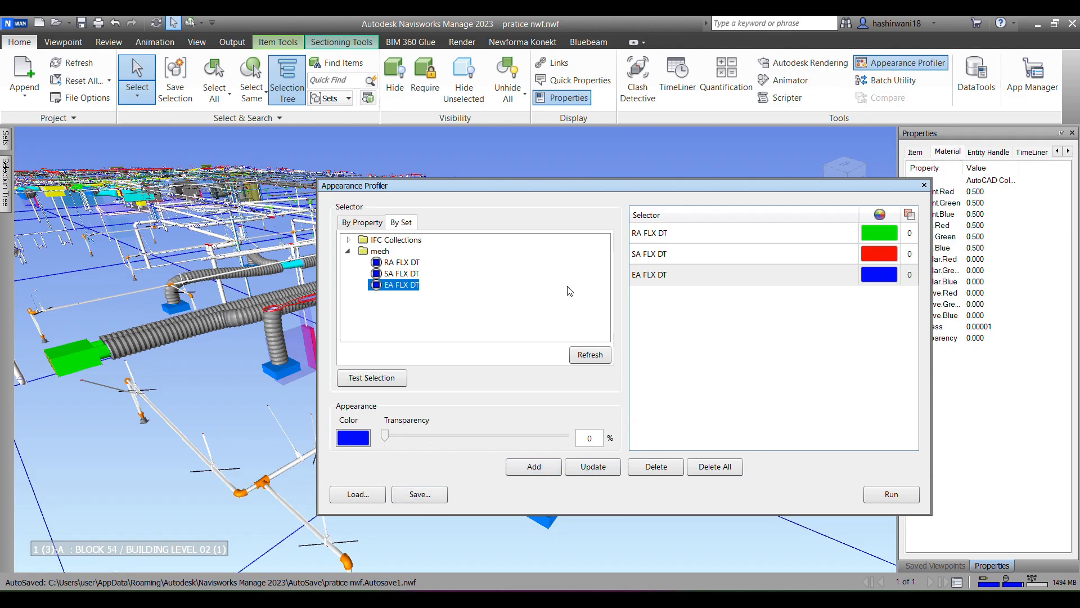
# Step: Run the Appearance Profiler rules on the model, close the profiler and clear the selection to inspect the coloured flex ducts
pyautogui.click(892, 494)
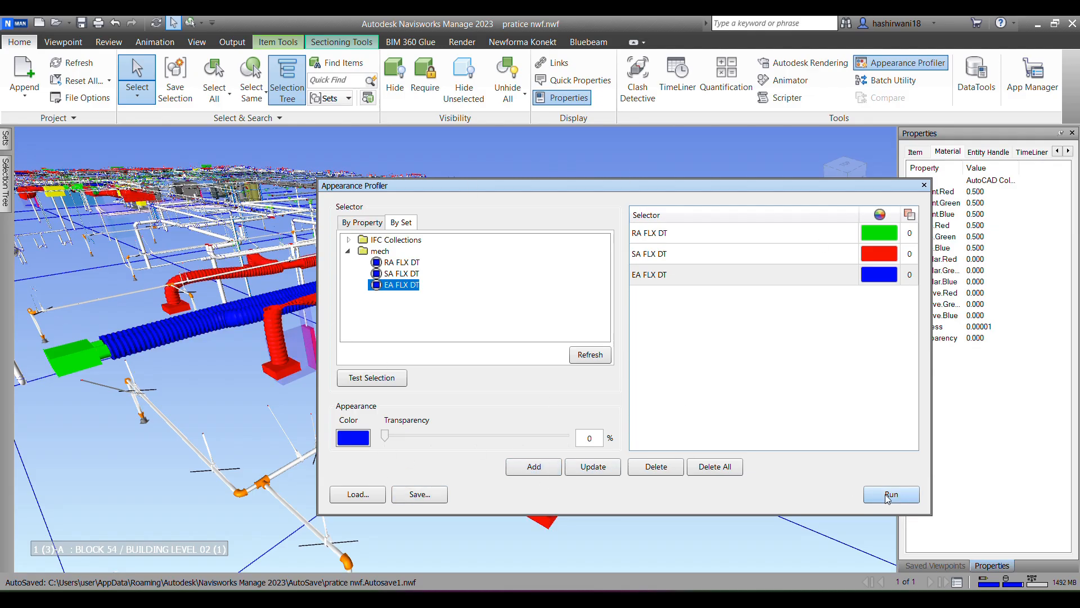
pyautogui.click(924, 185)
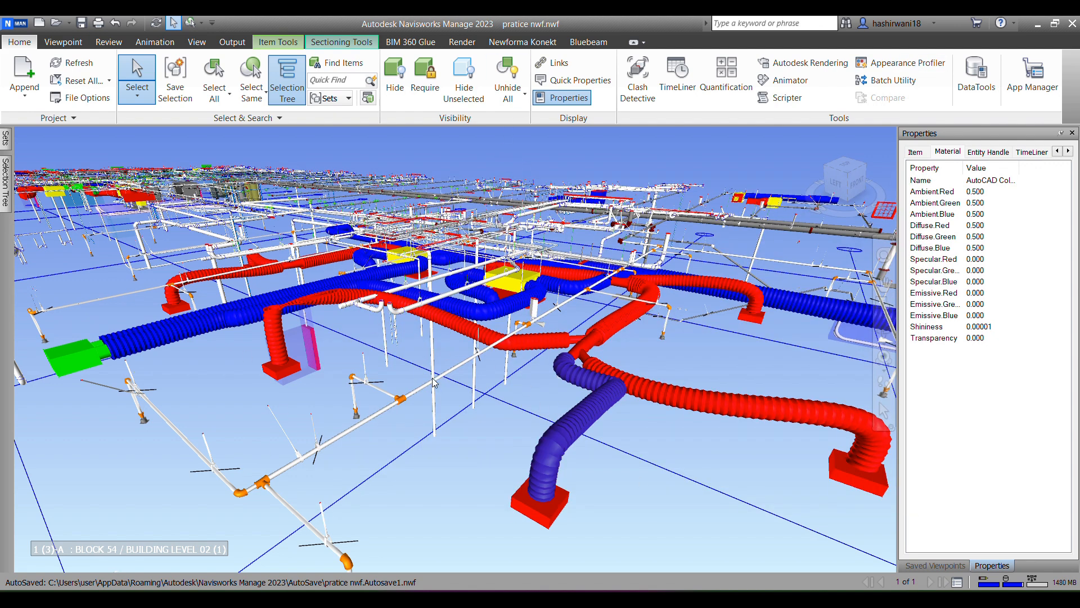
pyautogui.scroll(5, 486, 409)
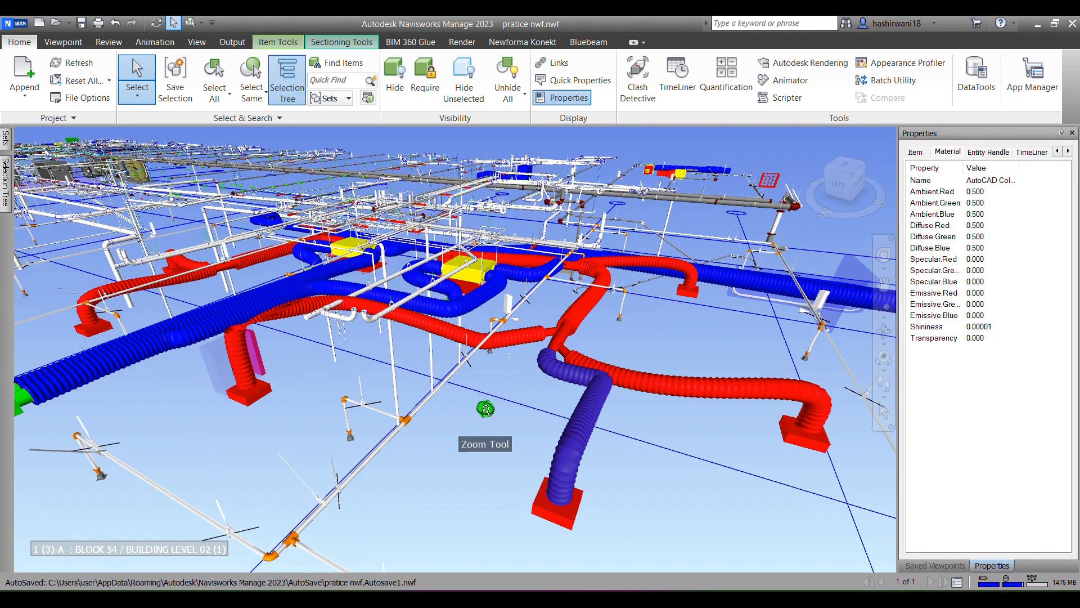
pyautogui.scroll(-5, 486, 409)
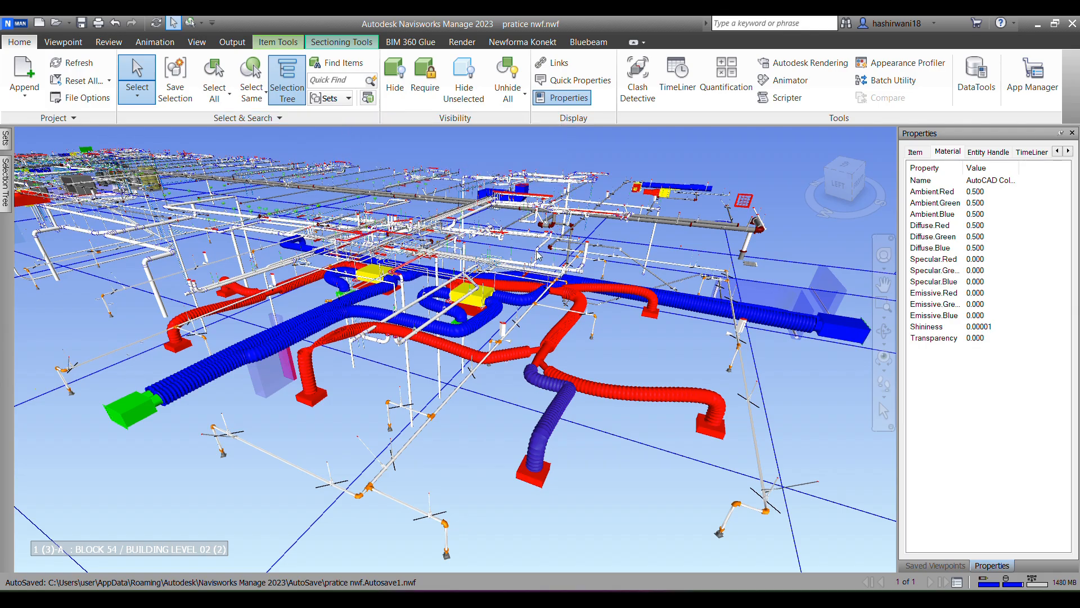
pyautogui.click(467, 449)
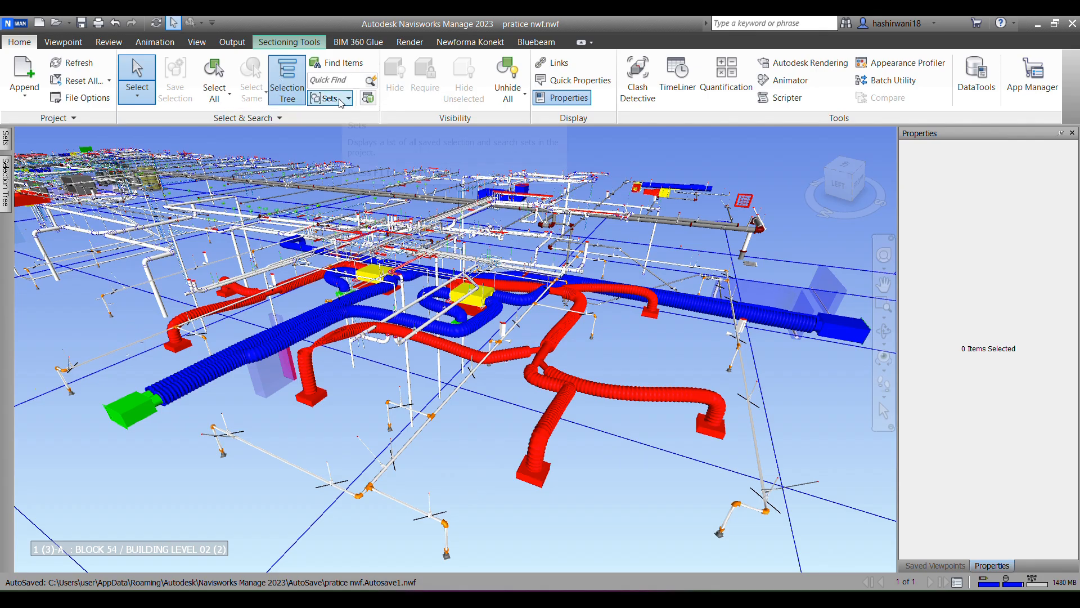
# Step: Open Find Items beside the model, then select the vertical no-hub pipe and display its Element properties
pyautogui.click(356, 64)
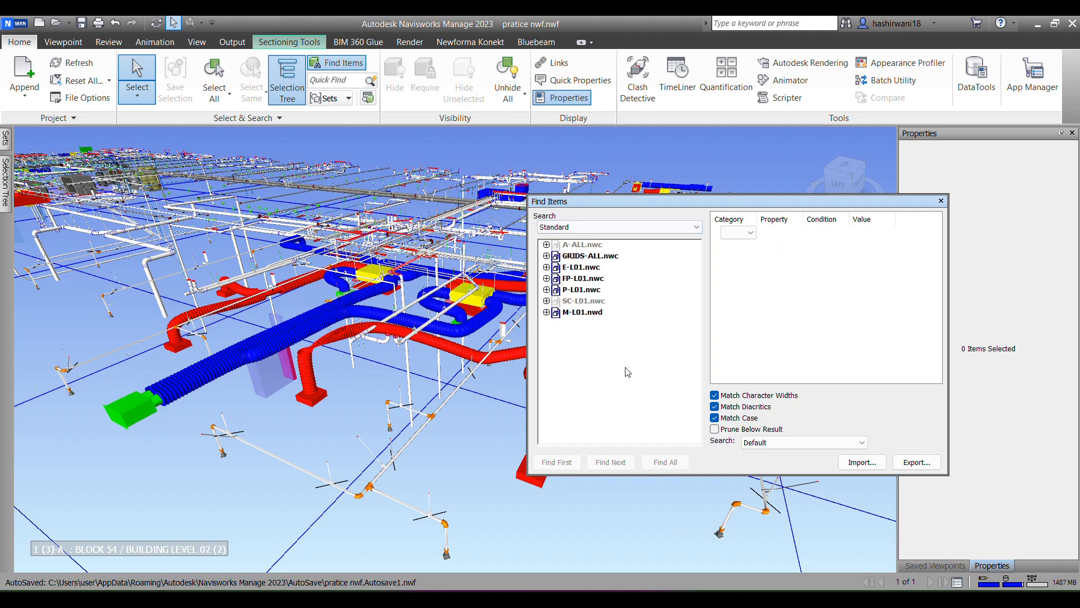
pyautogui.moveTo(685, 200); pyautogui.dragTo(190, 290)
pyautogui.moveTo(580, 396); pyautogui.dragTo(585, 334, button='middle')
pyautogui.scroll(5, 579, 344)
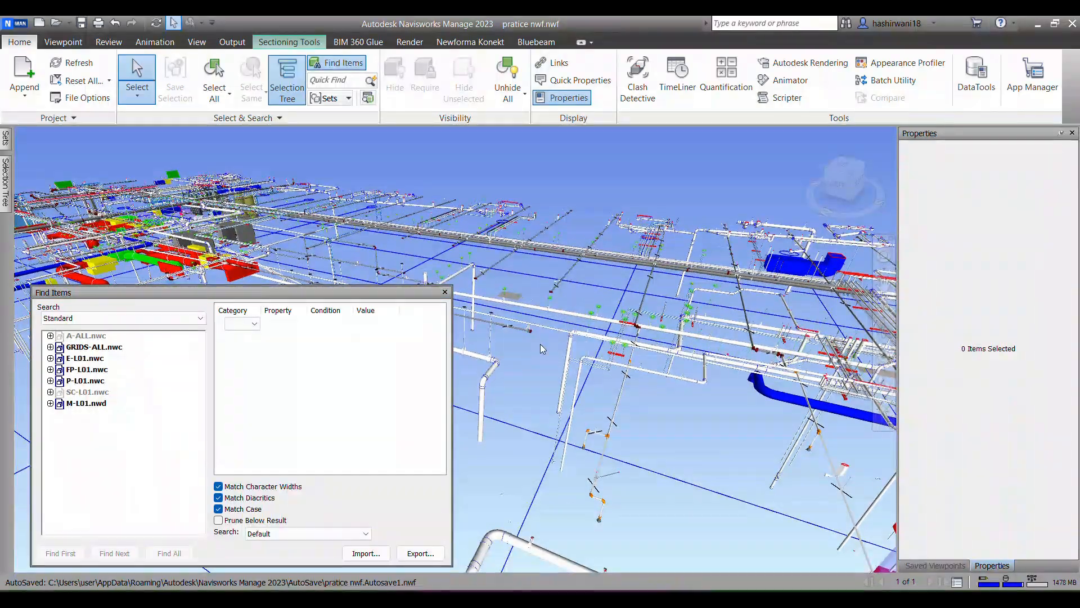
pyautogui.scroll(2, 554, 292)
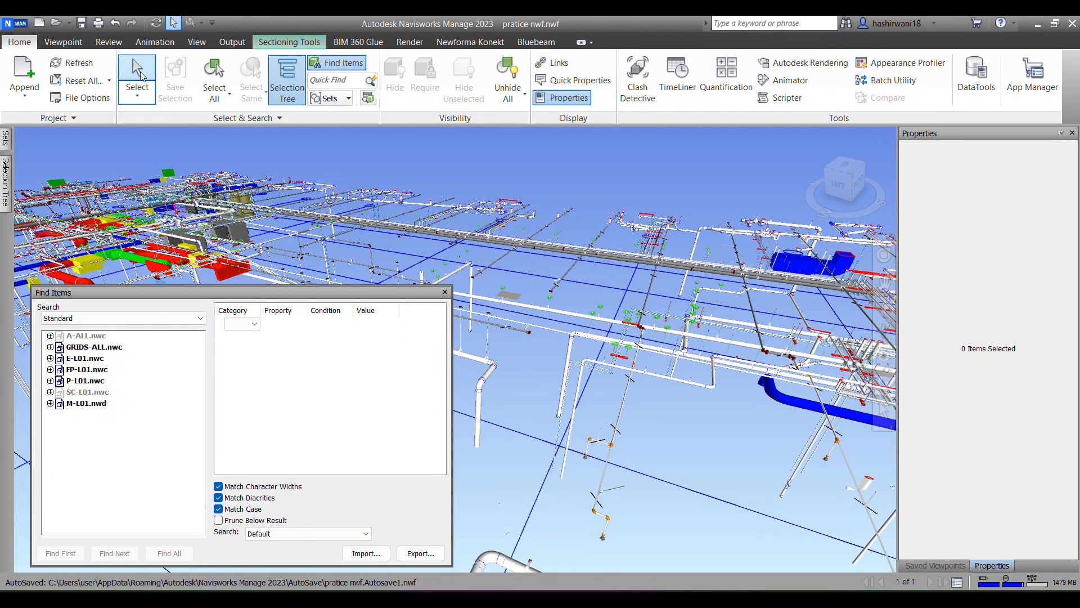
pyautogui.scroll(2, 553, 316)
pyautogui.scroll(2, 552, 316)
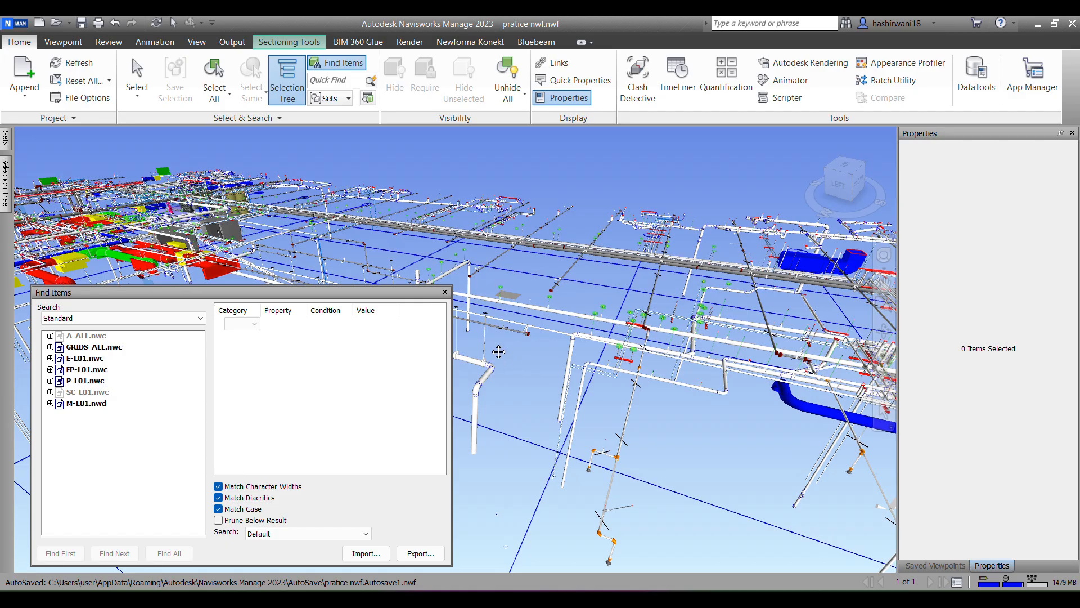
pyautogui.click(137, 75)
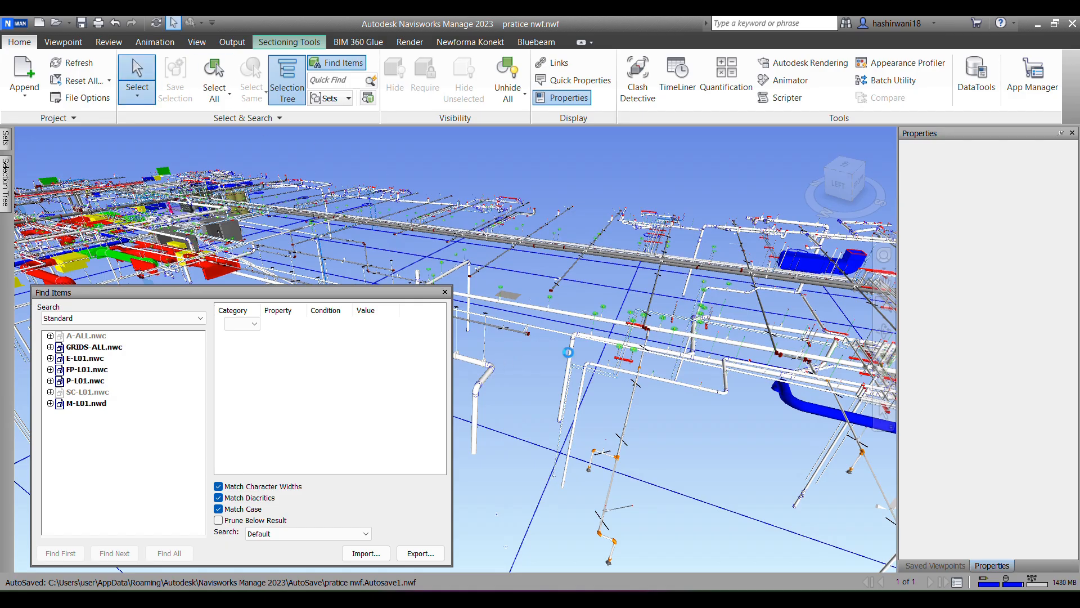
pyautogui.click(570, 354)
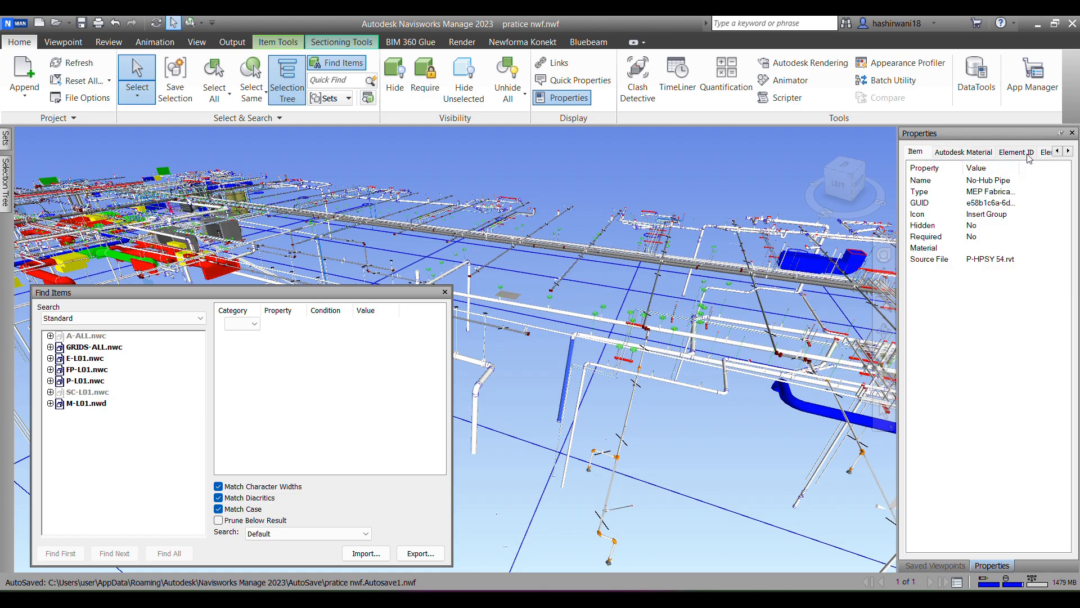
pyautogui.click(1044, 153)
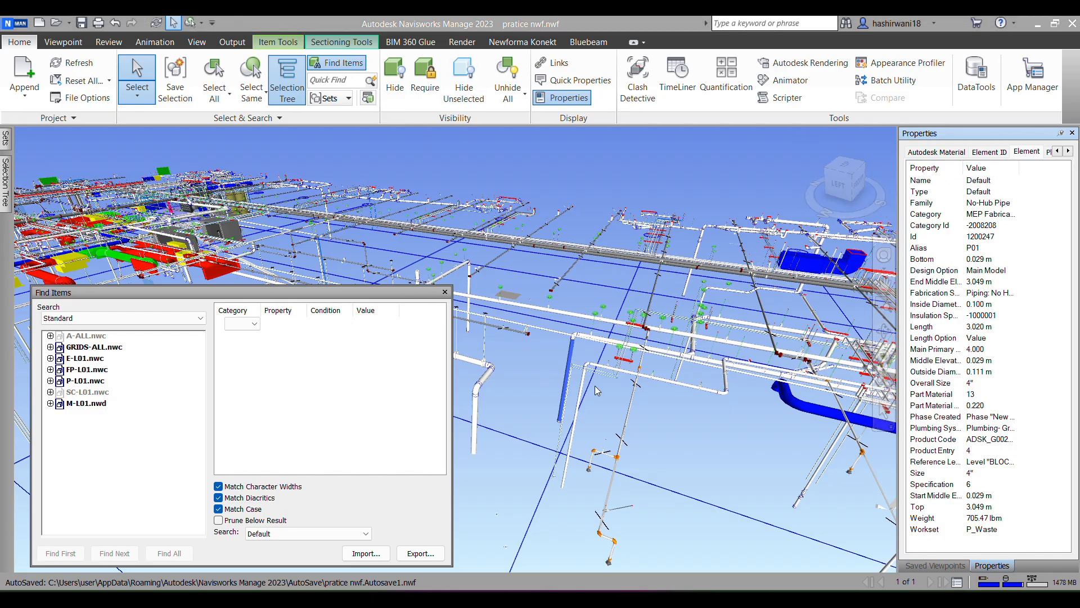
# Step: Set the search condition's category to Element and its property to Workset
pyautogui.click(249, 324)
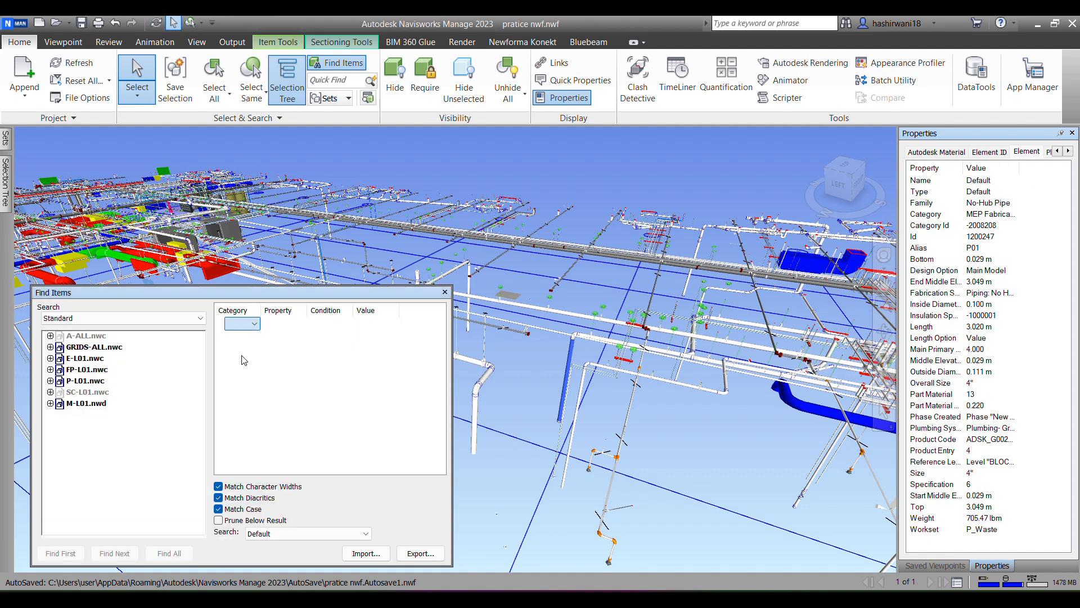
pyautogui.click(253, 324)
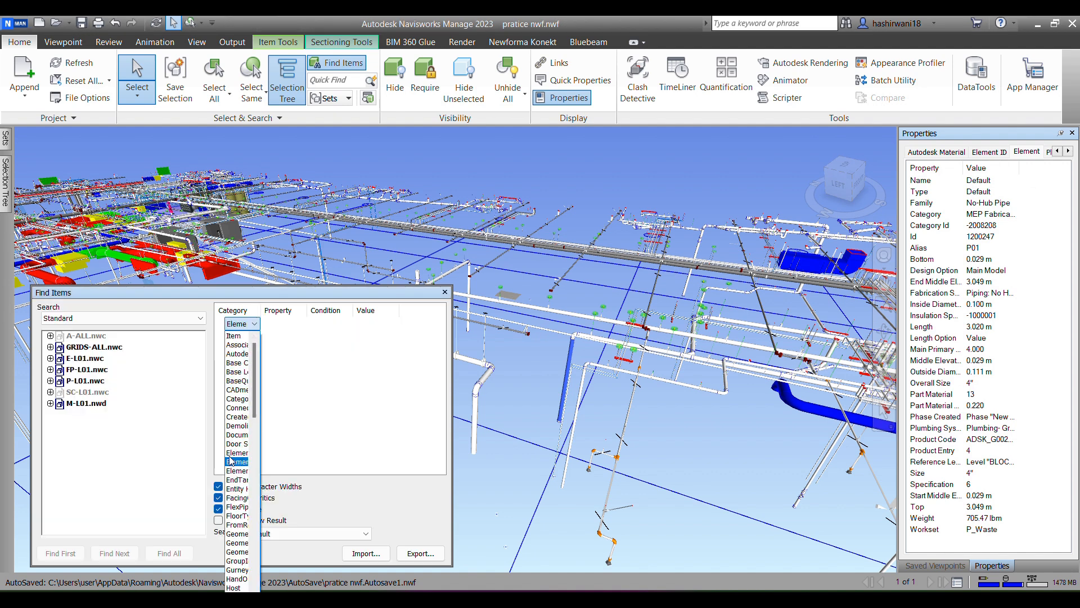
pyautogui.click(229, 453)
pyautogui.click(301, 324)
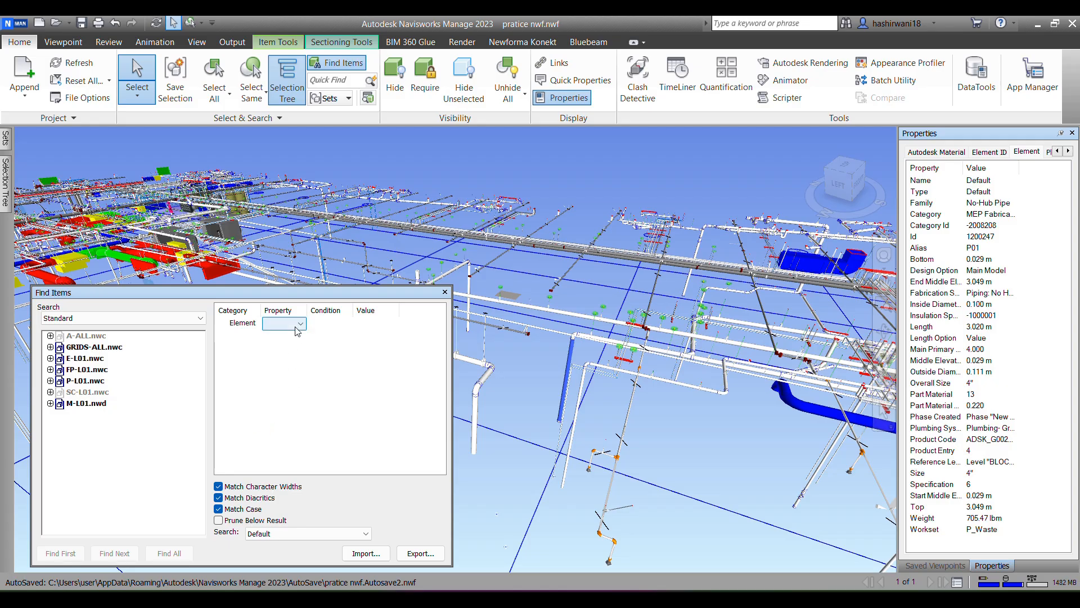
pyautogui.scroll(-9, 285, 489)
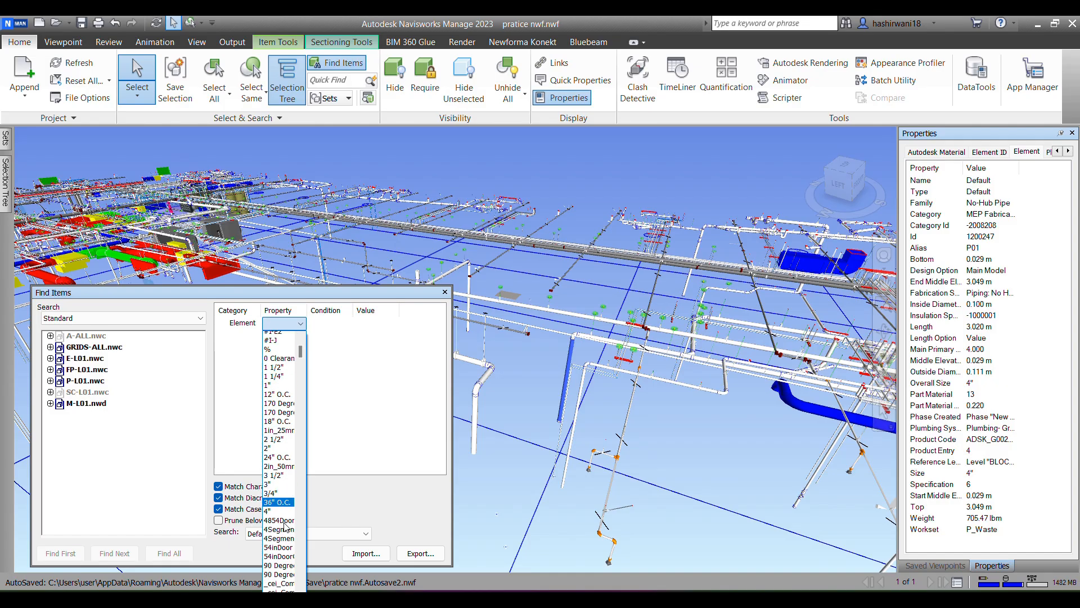
pyautogui.write('W')
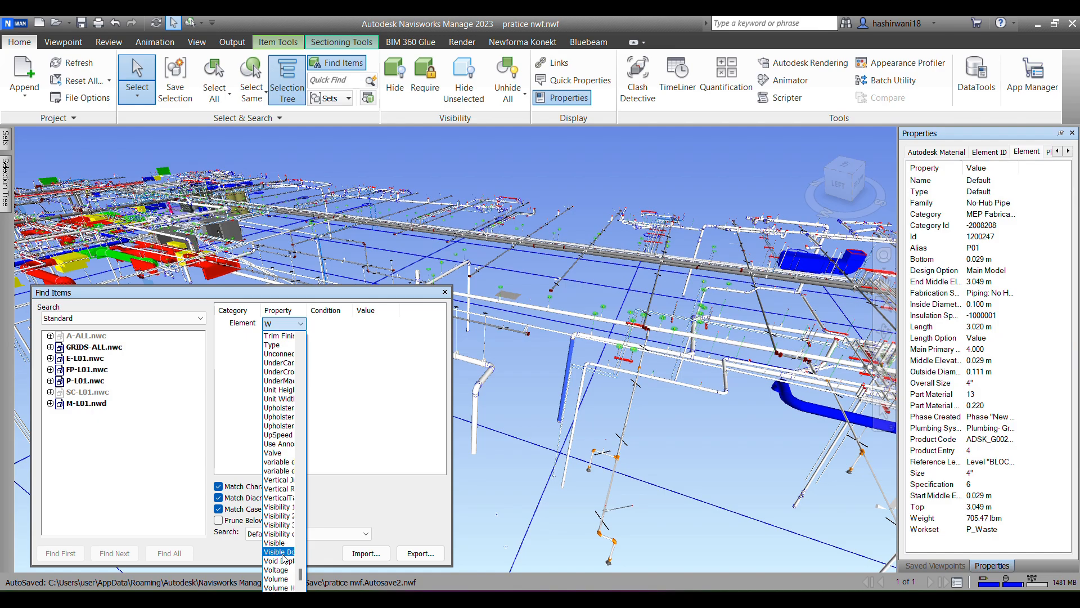
pyautogui.scroll(-6, 285, 535)
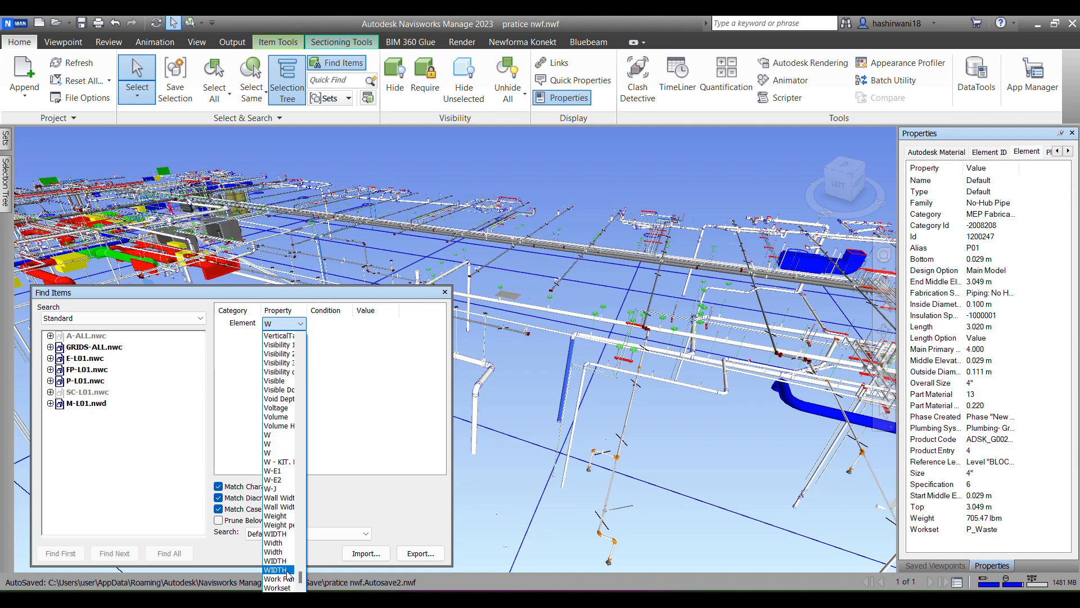
pyautogui.click(282, 588)
pyautogui.click(338, 323)
pyautogui.click(287, 325)
pyautogui.click(287, 326)
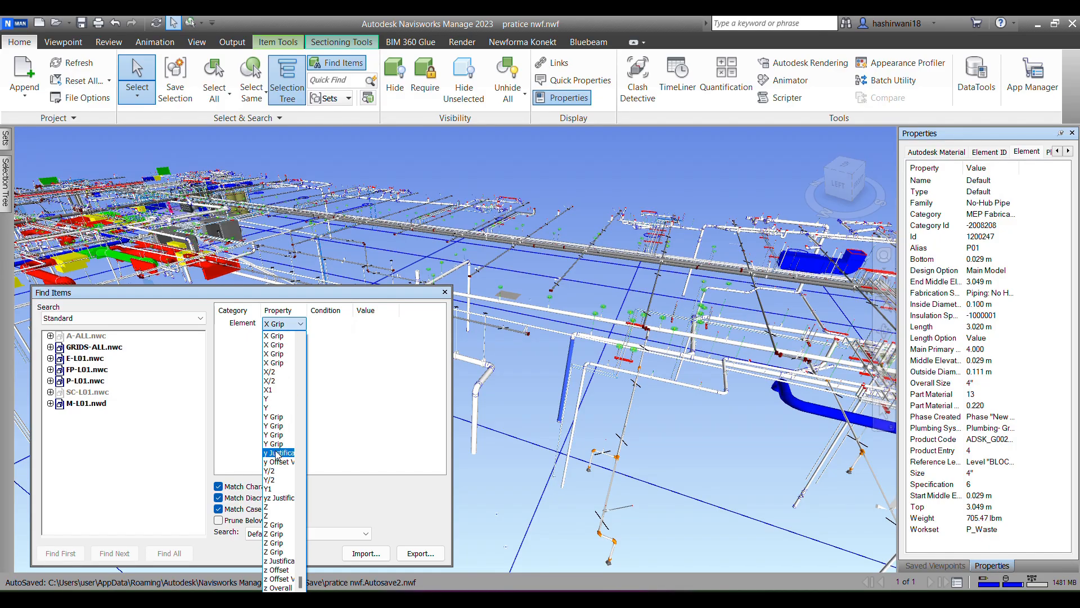
pyautogui.scroll(-2, 282, 583)
pyautogui.scroll(2, 281, 392)
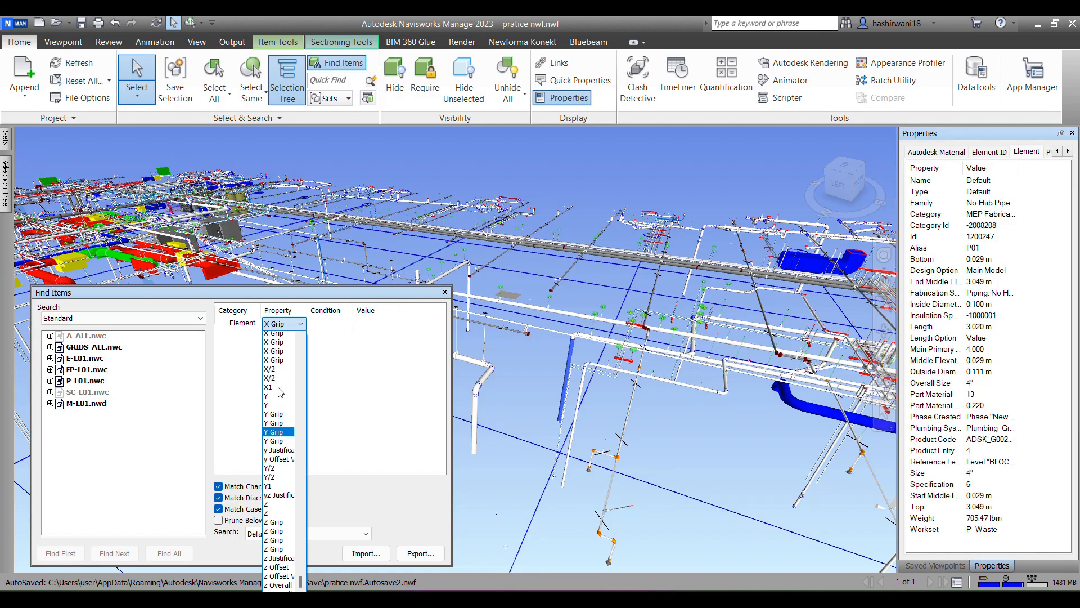
pyautogui.scroll(2, 281, 392)
pyautogui.click(282, 362)
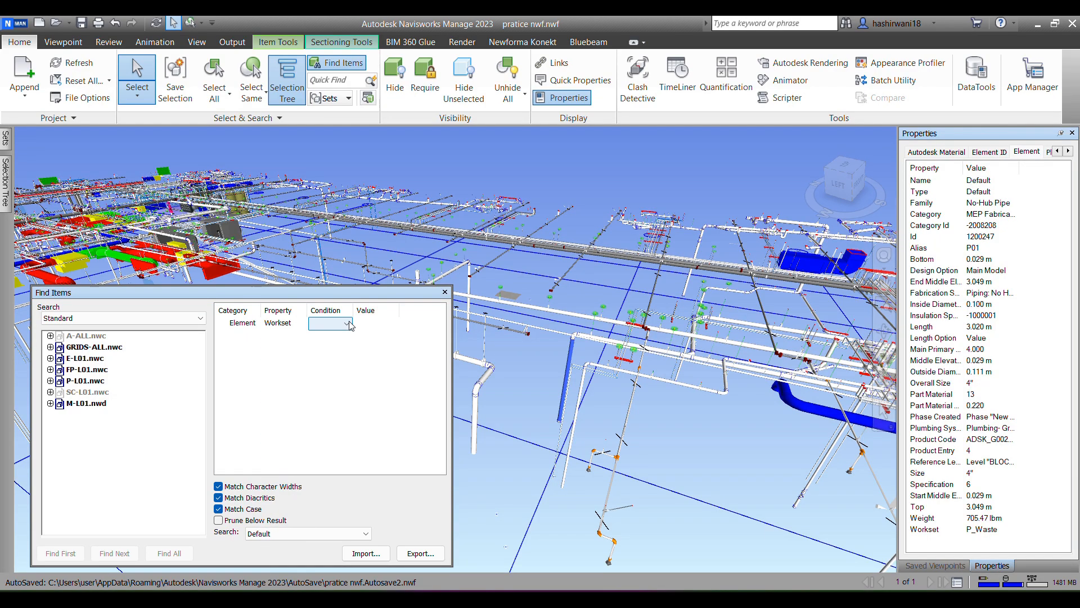
# Step: Complete the condition as equal to P_Waste, copying the value from the pipe's Workset property, and find all matching items
pyautogui.click(348, 324)
pyautogui.click(329, 336)
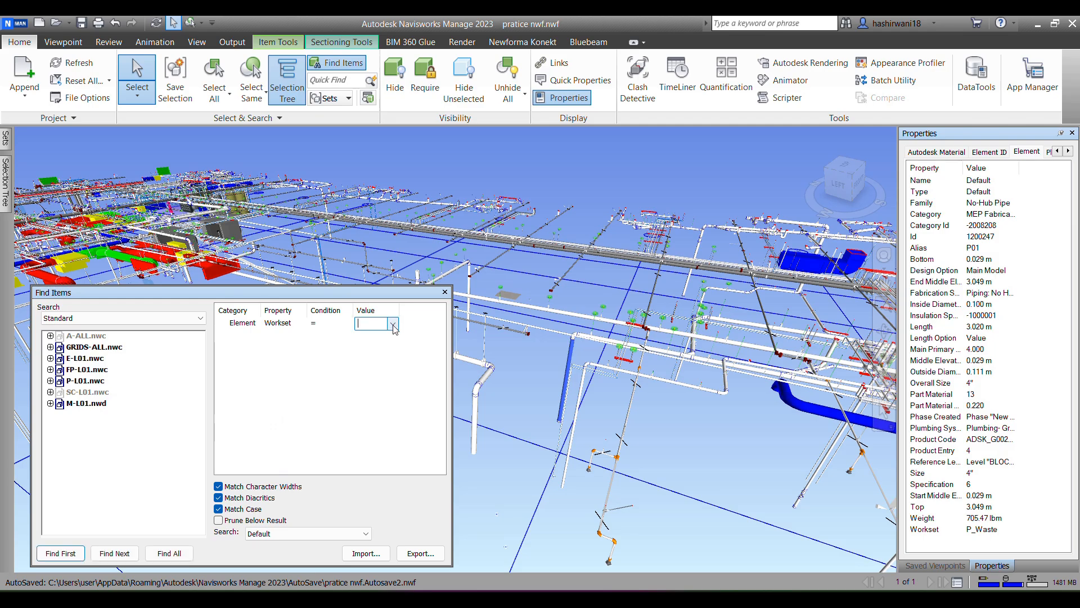
pyautogui.rightClick(984, 529)
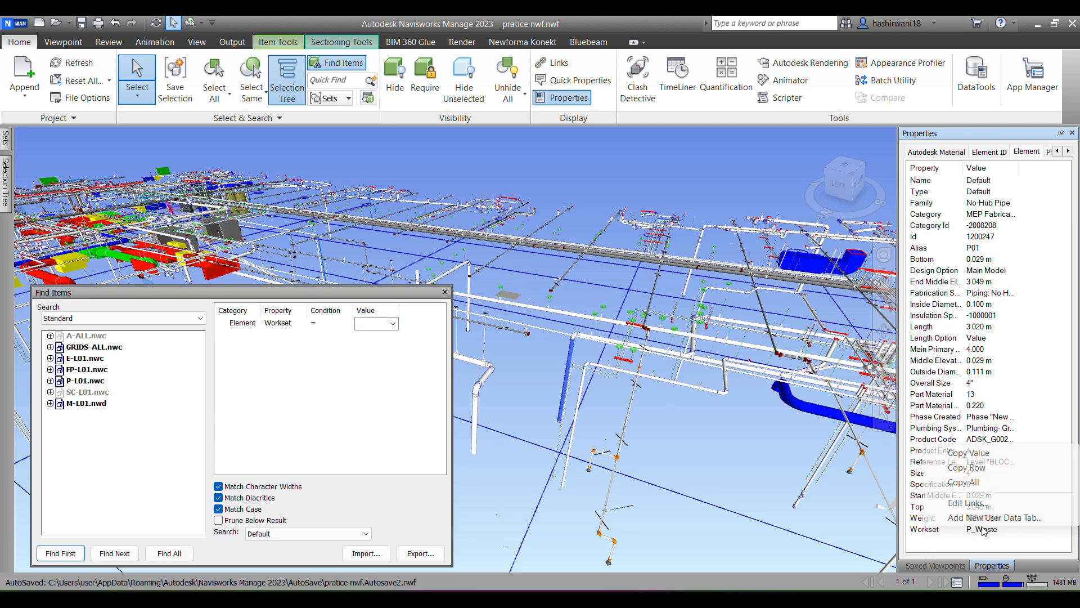
pyautogui.click(968, 453)
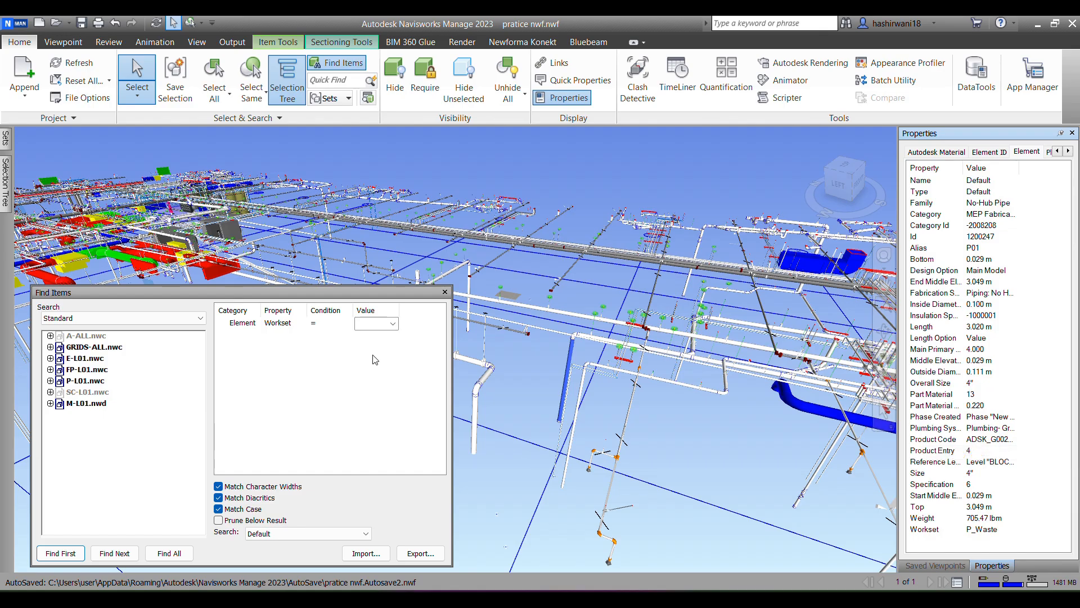
pyautogui.click(370, 325)
pyautogui.click(371, 323)
pyautogui.write('P_Waste')
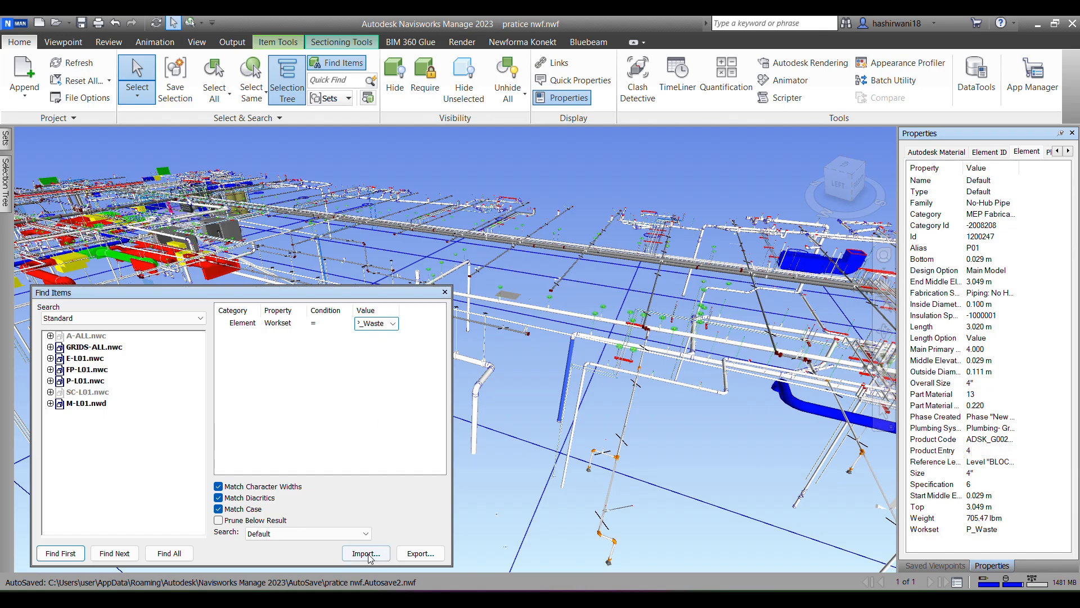
pyautogui.click(60, 553)
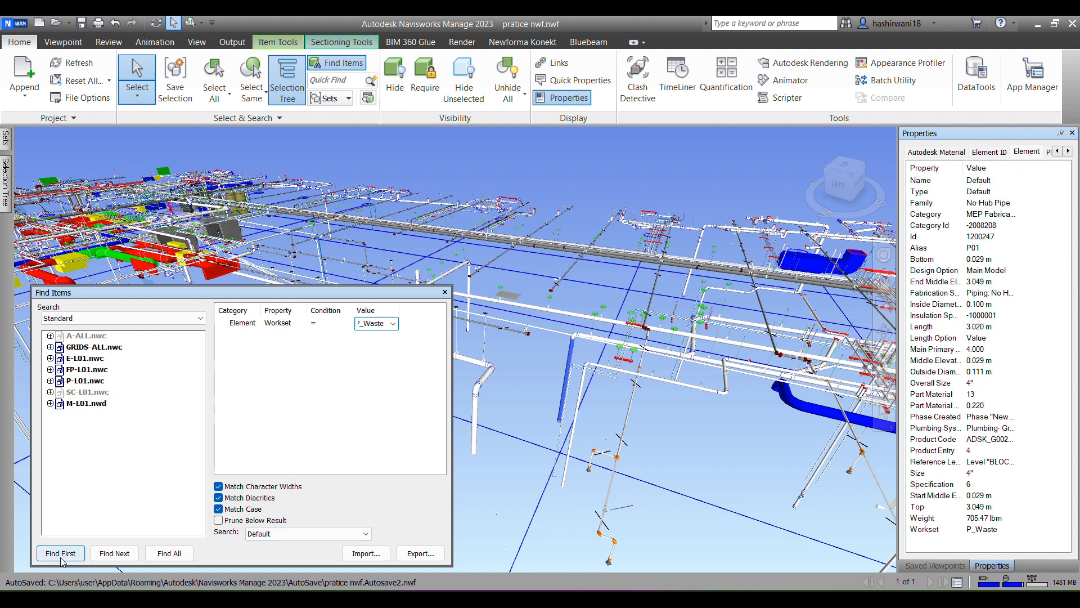
pyautogui.click(170, 553)
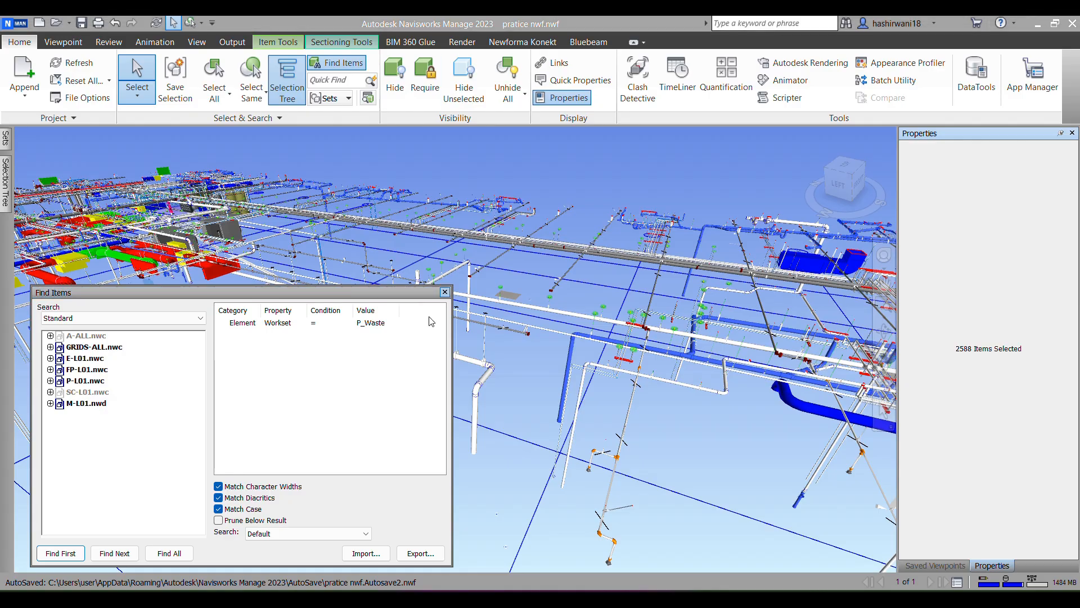
pyautogui.click(431, 548)
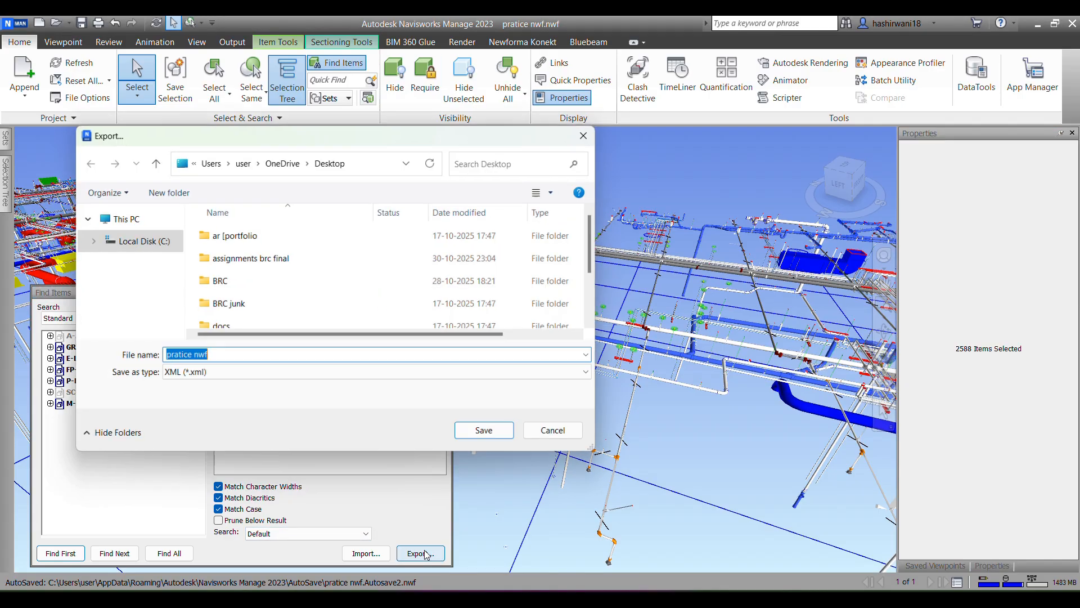
pyautogui.click(590, 132)
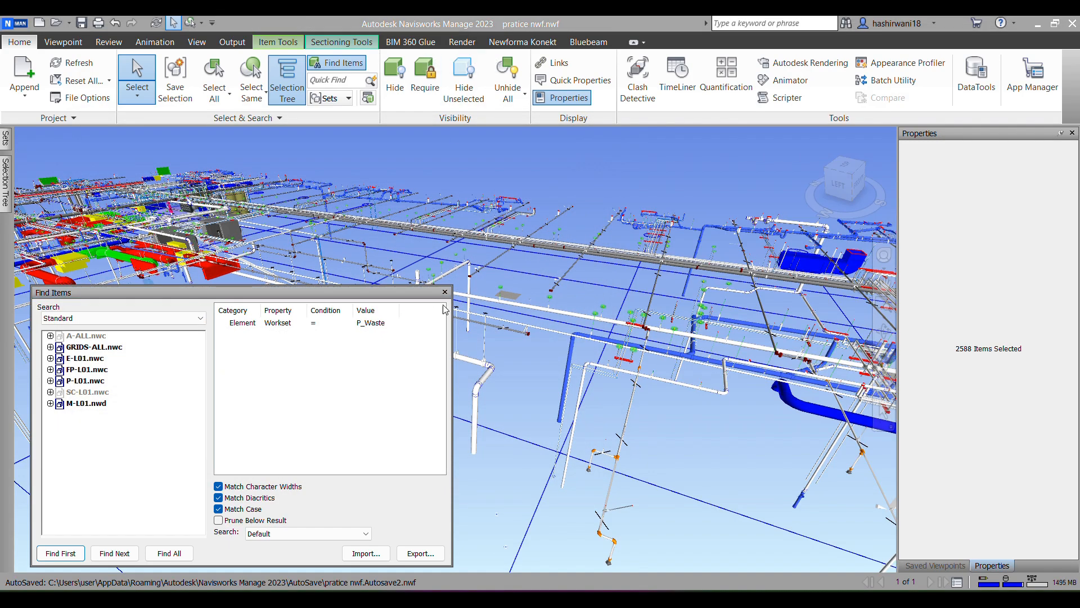
# Step: In the Appearance Profiler, define a property selector with category Element, property Workset equal to P_Waste, and test its selection
pyautogui.click(903, 63)
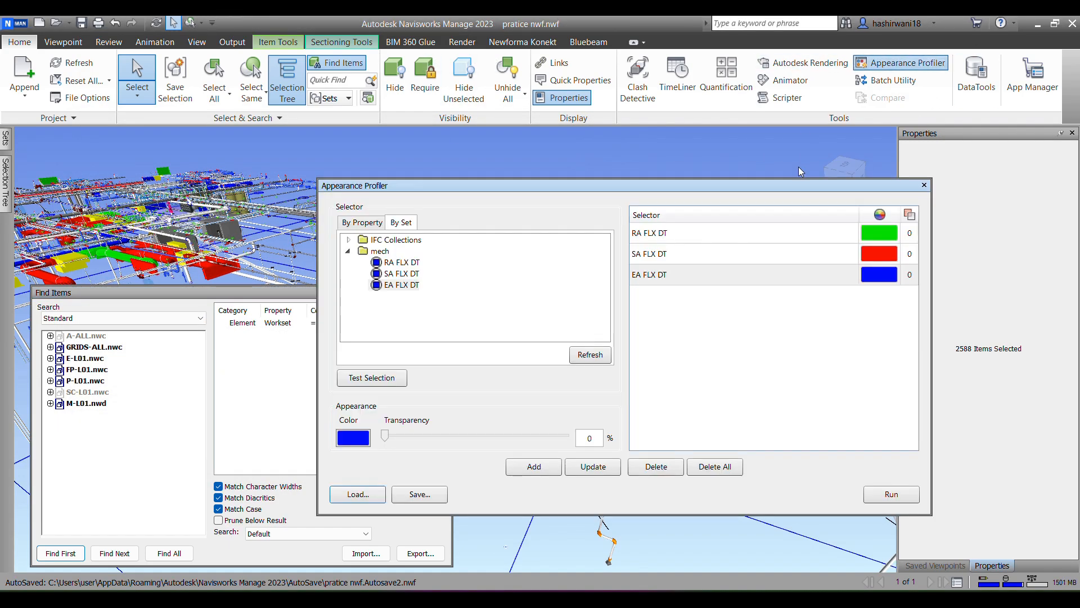
pyautogui.click(364, 225)
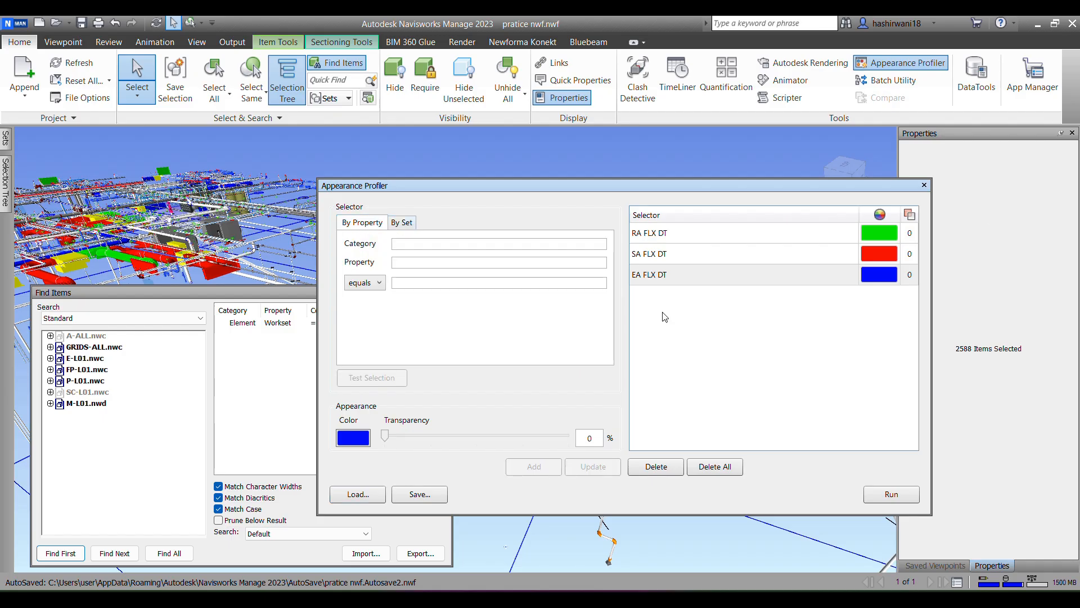
pyautogui.click(442, 247)
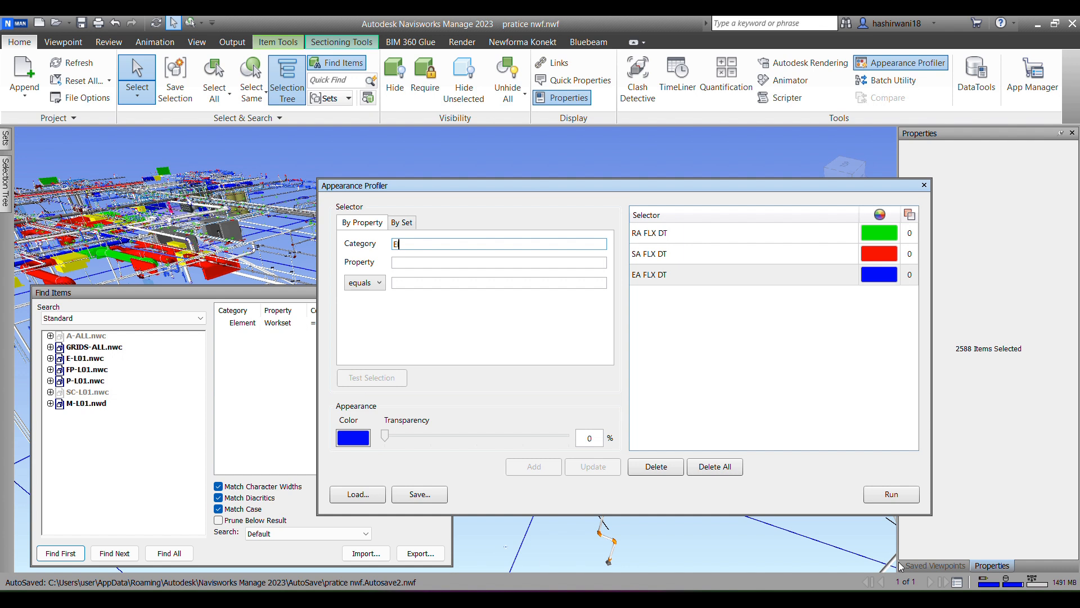
pyautogui.write('Element')
pyautogui.click(413, 260)
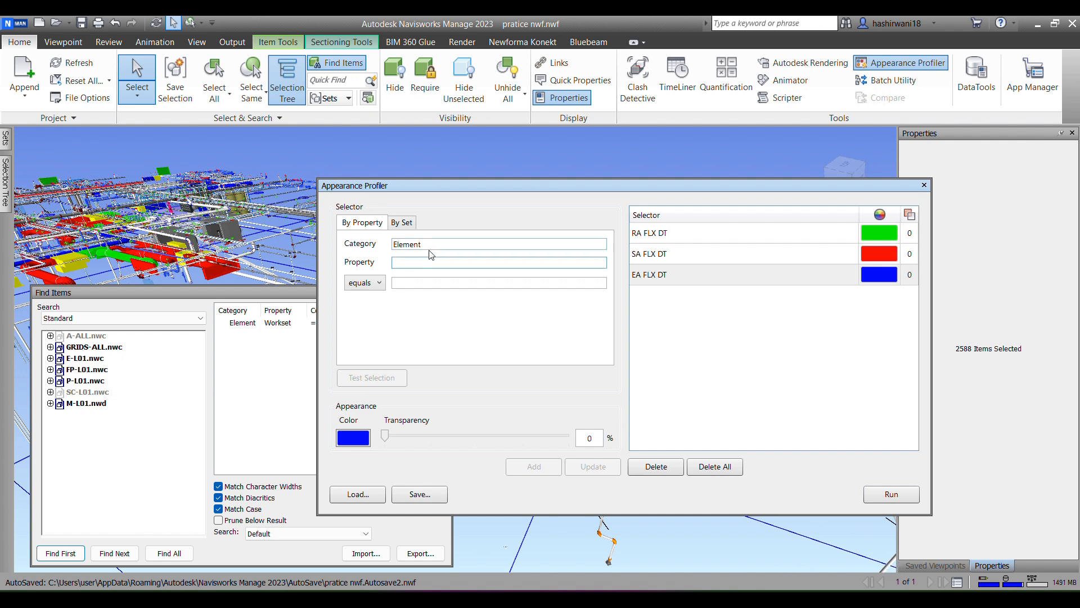
pyautogui.write('Workset')
pyautogui.click(484, 282)
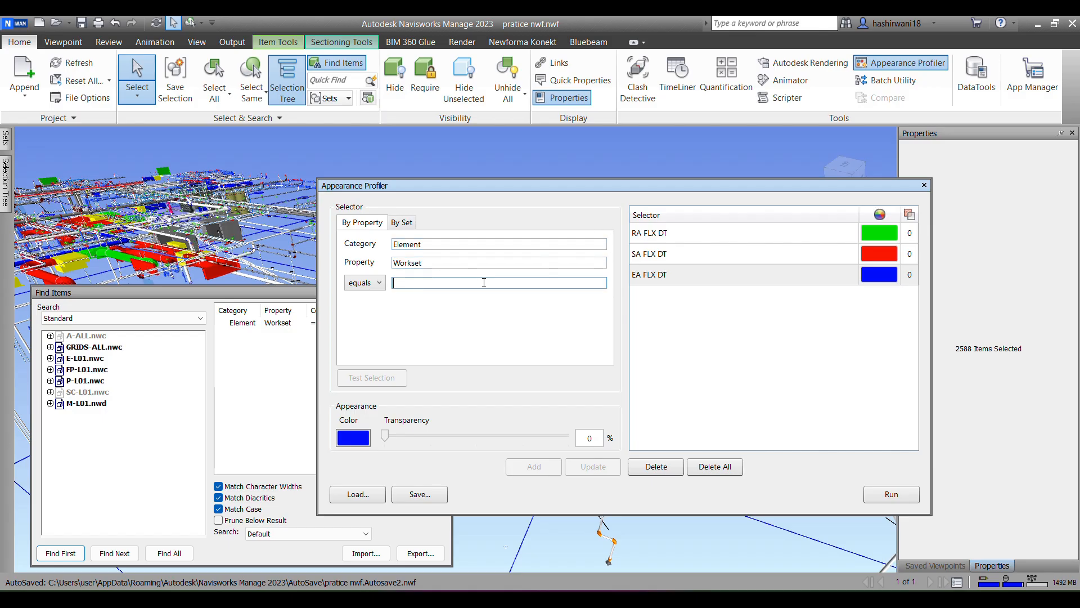
pyautogui.write('P_Waste')
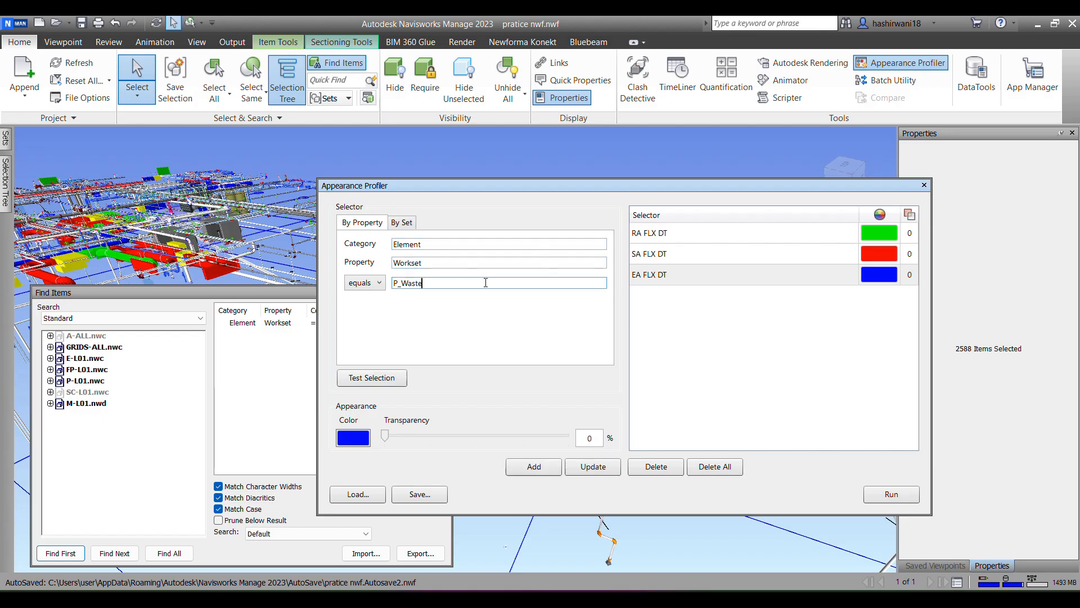
pyautogui.click(367, 379)
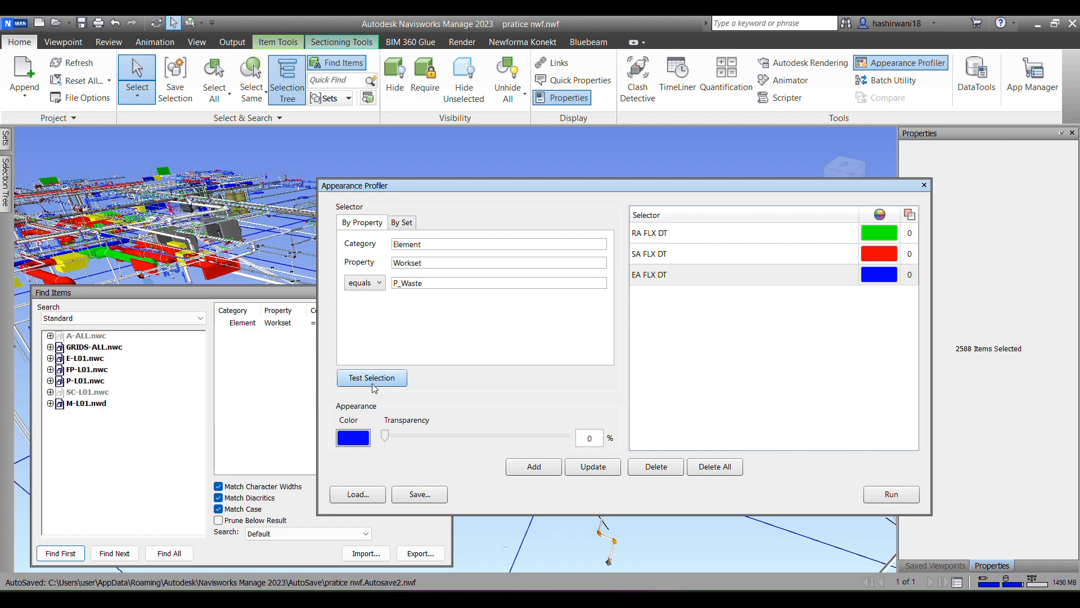
# Step: Set the appearance color to yellow and add the P_Waste Workset rule to the profiler's selector list
pyautogui.click(362, 444)
pyautogui.click(491, 189)
pyautogui.click(498, 346)
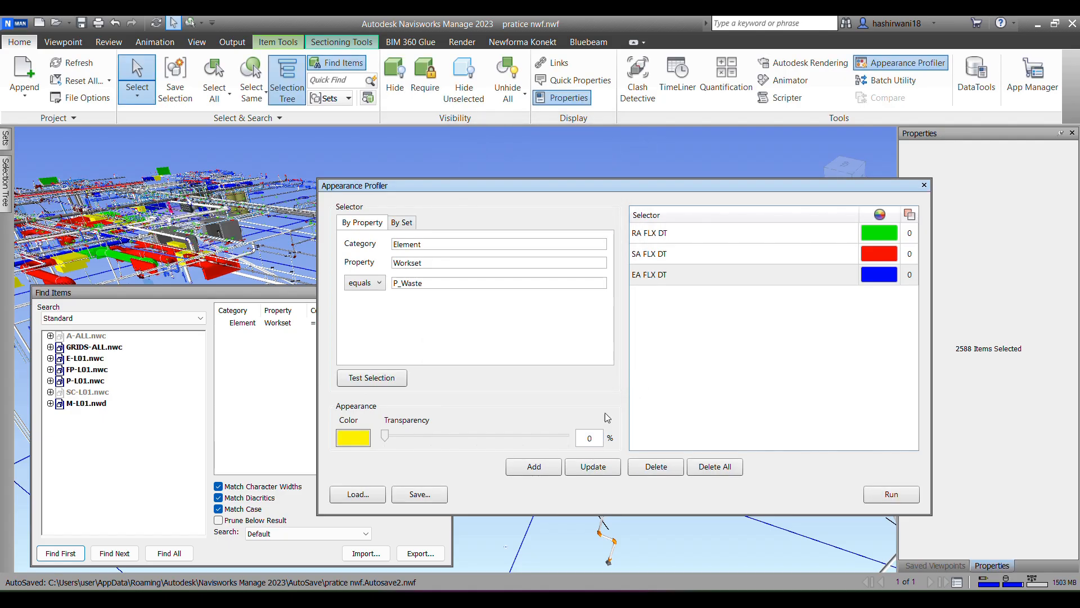
pyautogui.click(526, 471)
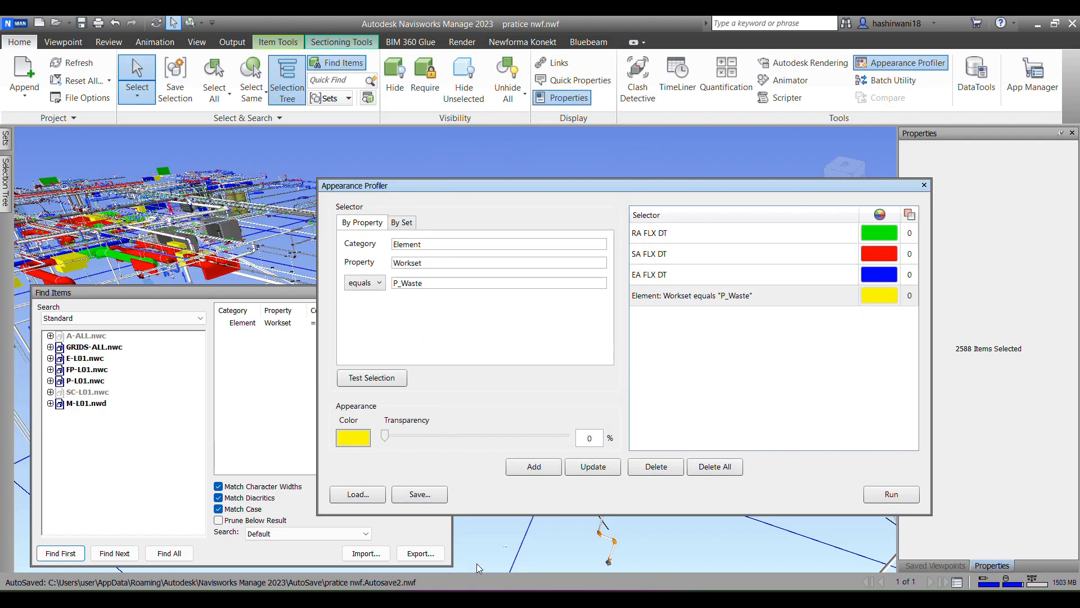
# Step: Run the Appearance Profiler rules on the model, then close the profiler and Find Items
pyautogui.click(887, 495)
pyautogui.click(924, 185)
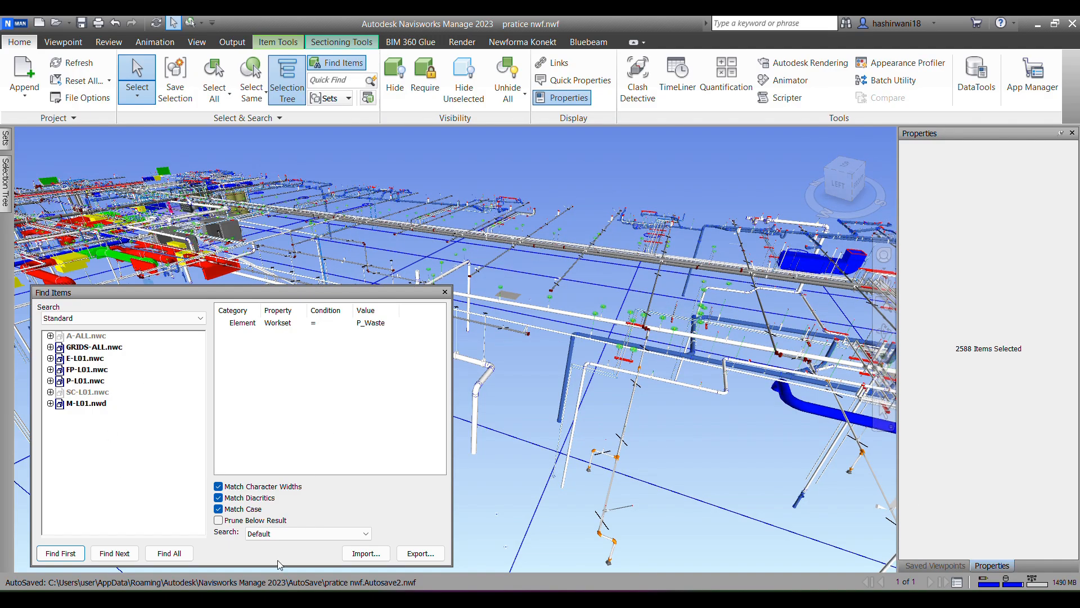
pyautogui.click(445, 292)
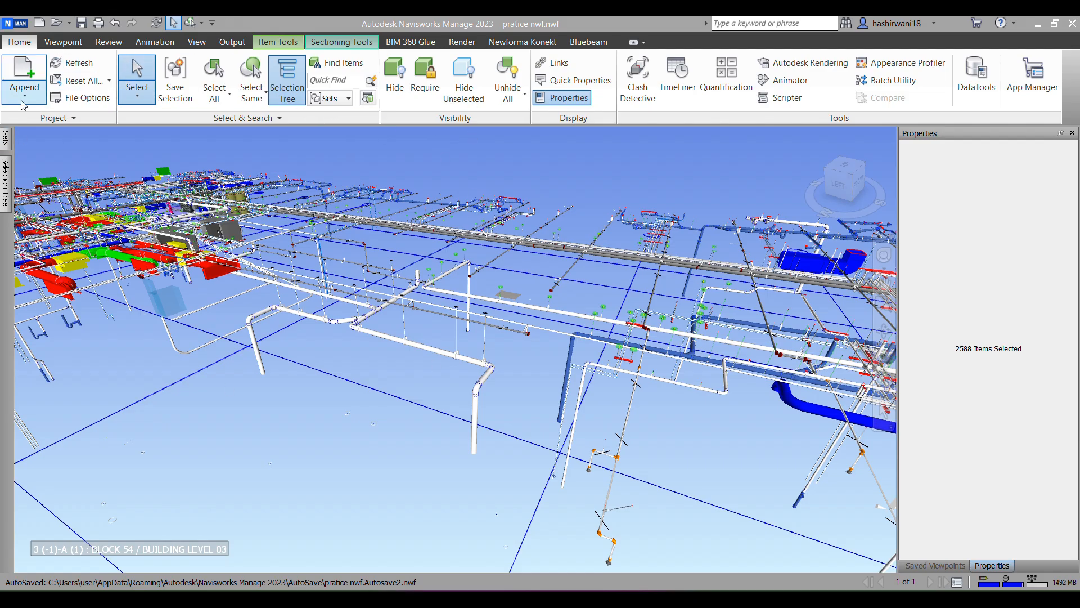
# Step: Create a new folder named search set in the Sets window
pyautogui.moveTo(6, 138)
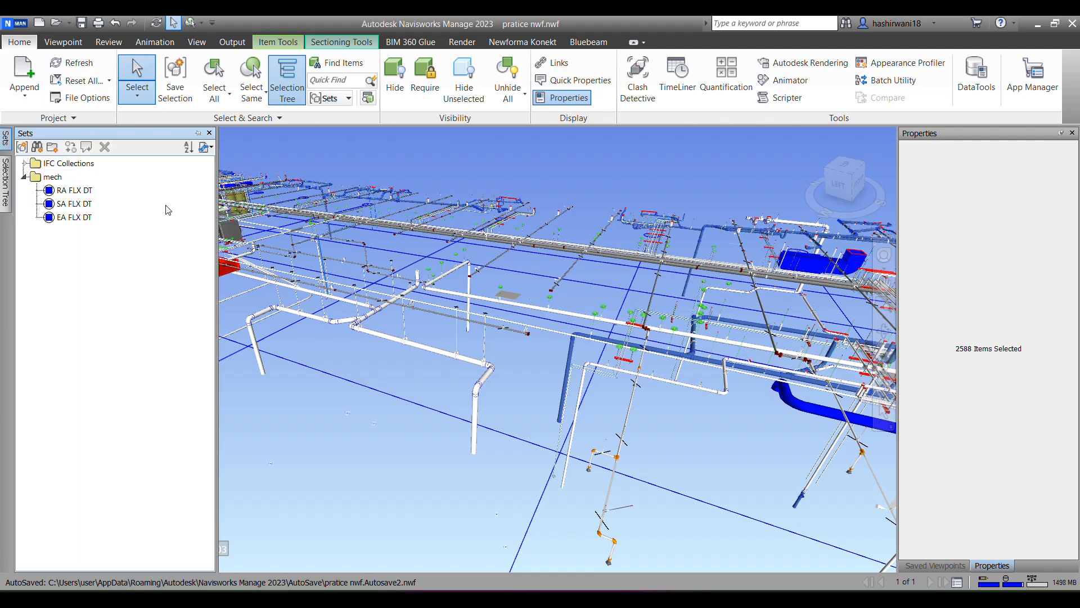
pyautogui.rightClick(71, 296)
pyautogui.click(120, 337)
pyautogui.write('s')
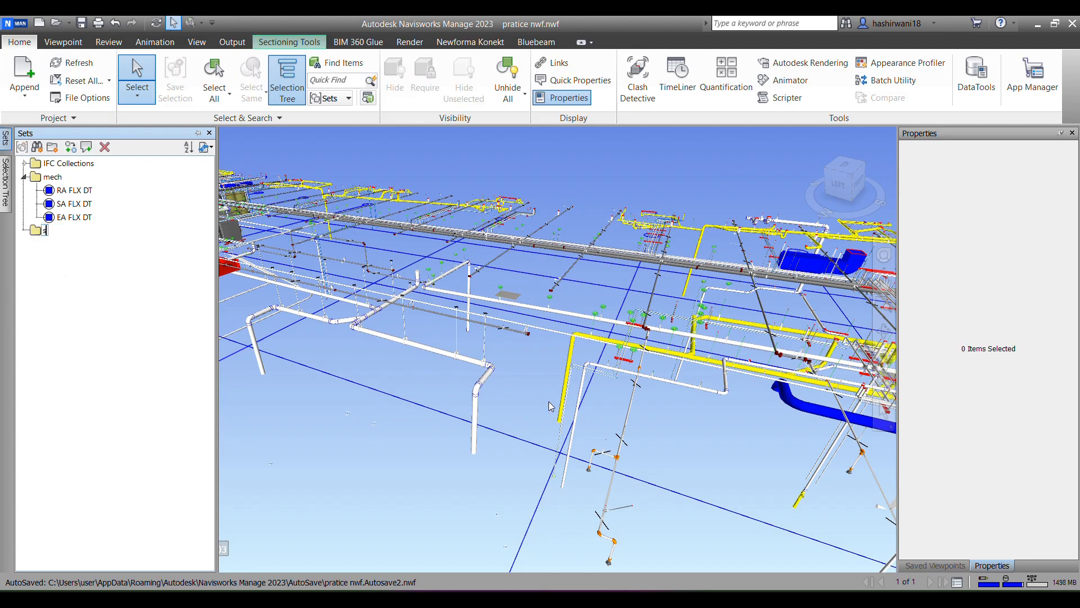
pyautogui.write('earch set')
pyautogui.rightClick(37, 229)
pyautogui.click(82, 423)
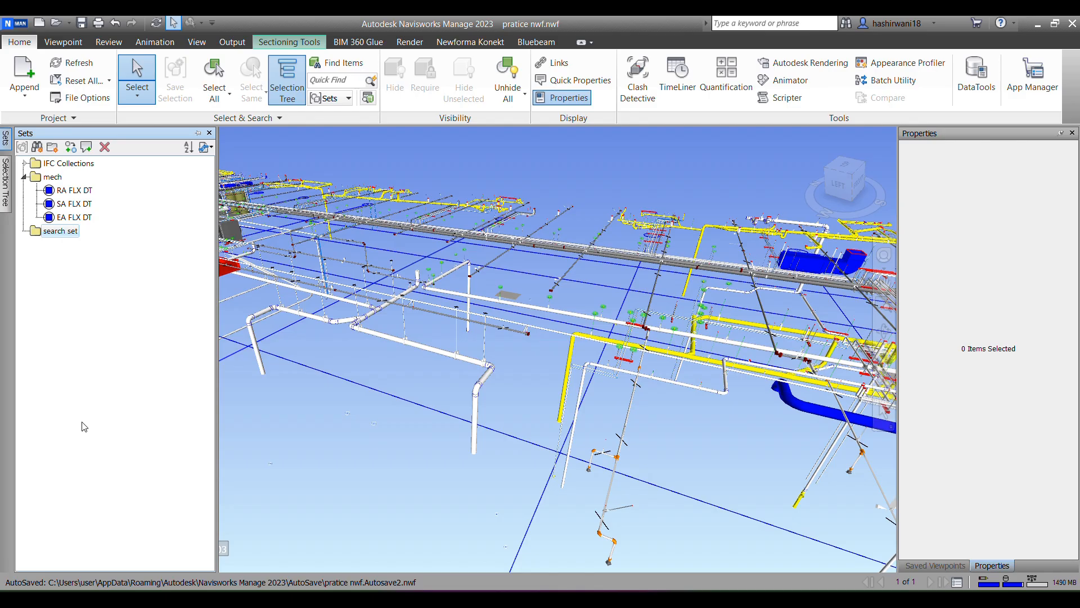
pyautogui.rightClick(46, 237)
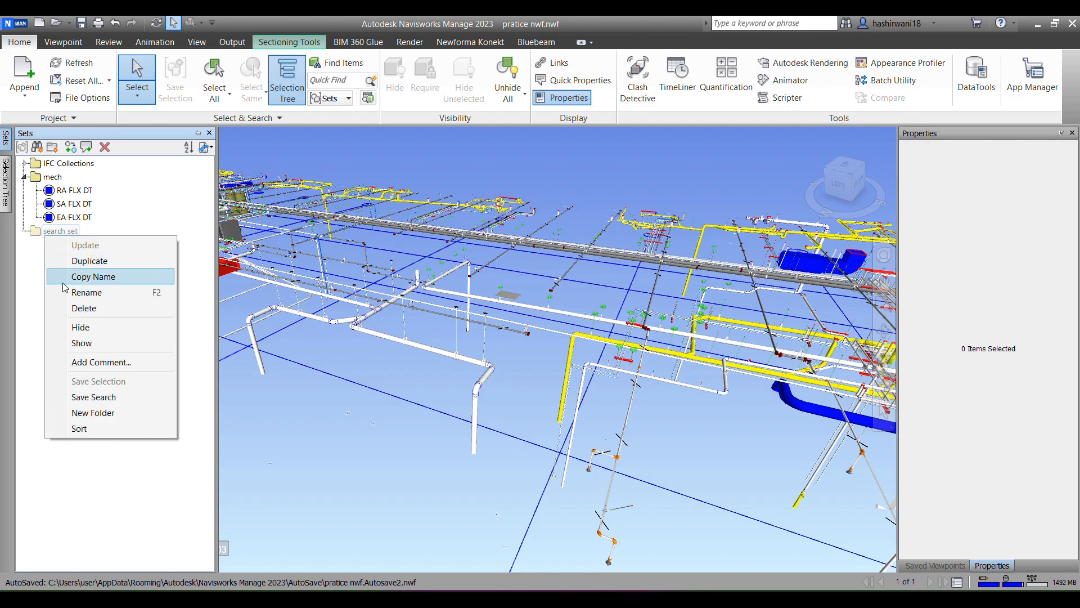
pyautogui.click(37, 284)
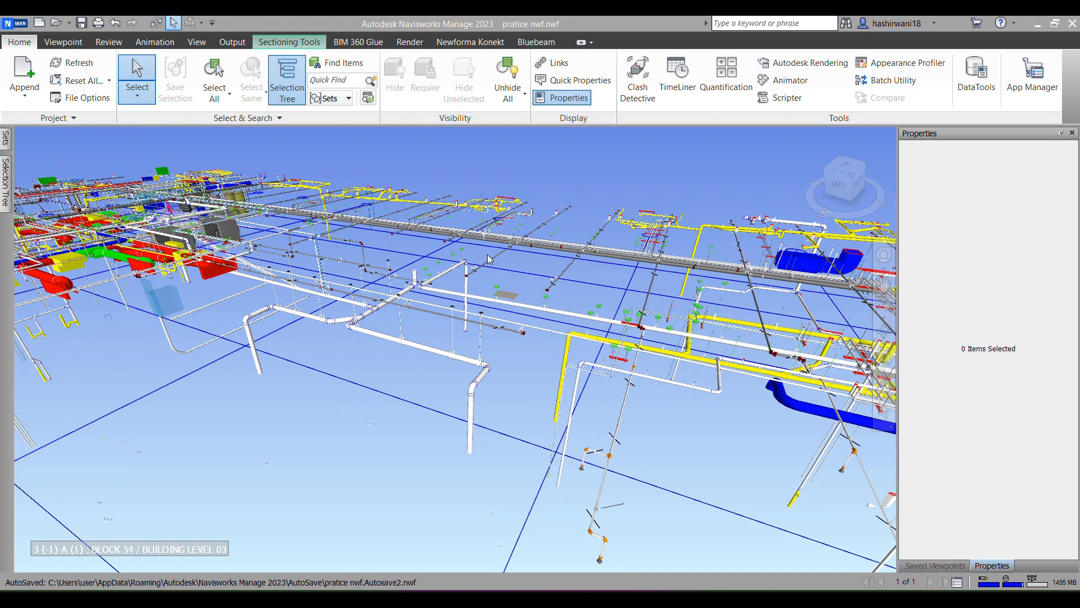
# Step: Reopen Find Items and select all items whose Element Workset equals P_Waste
pyautogui.scroll(3, 428, 353)
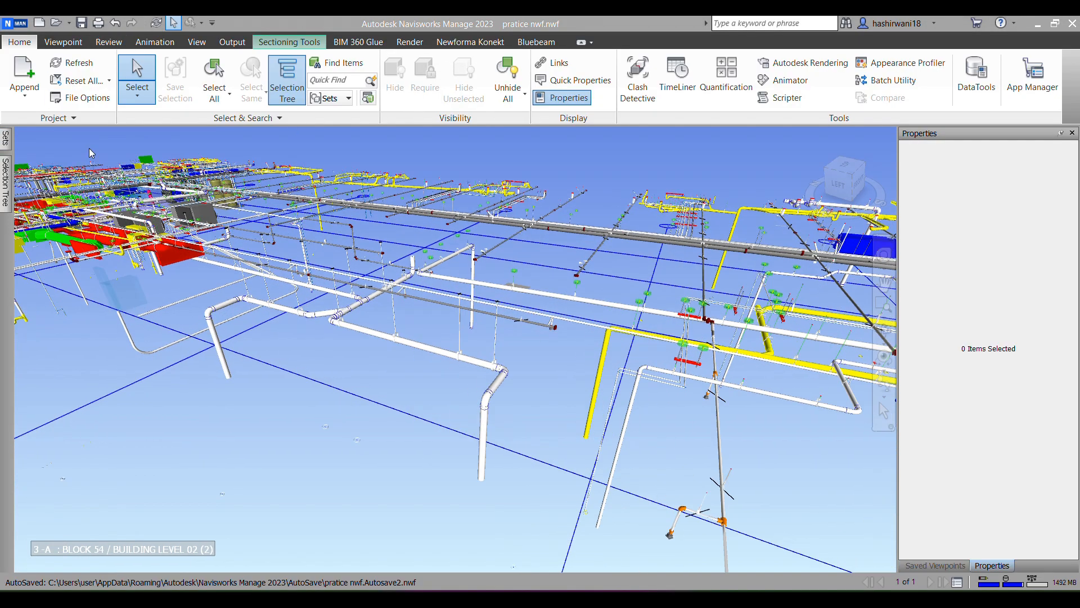
pyautogui.click(443, 353)
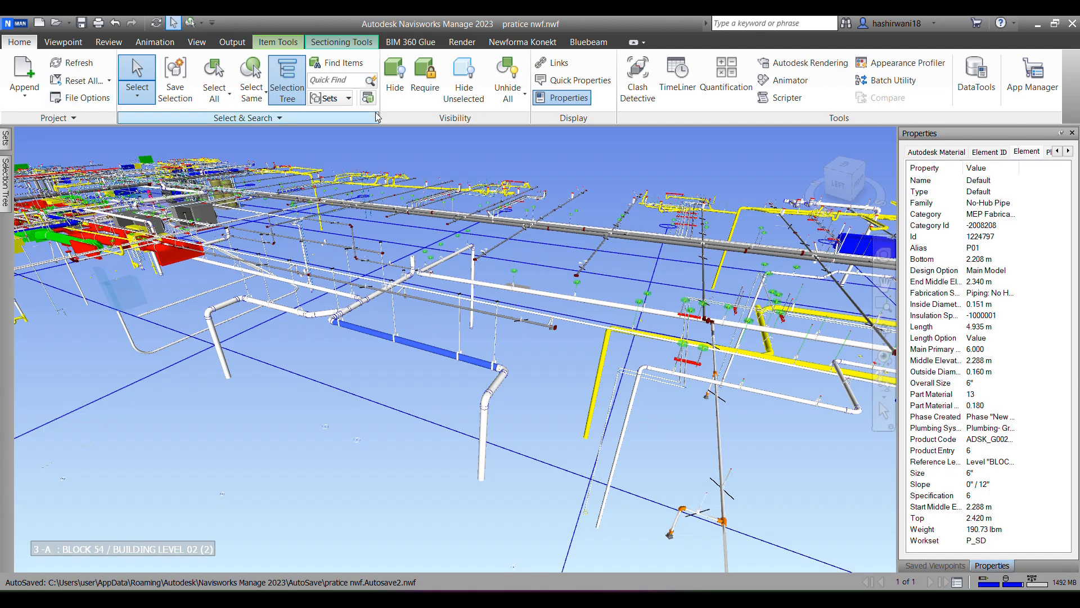
pyautogui.click(337, 62)
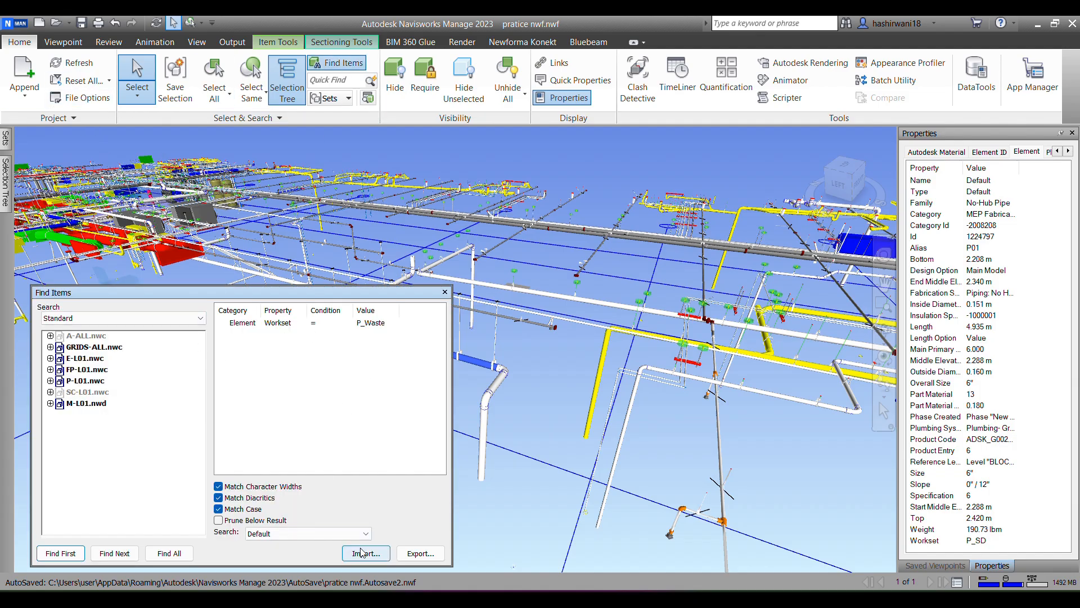
pyautogui.click(175, 555)
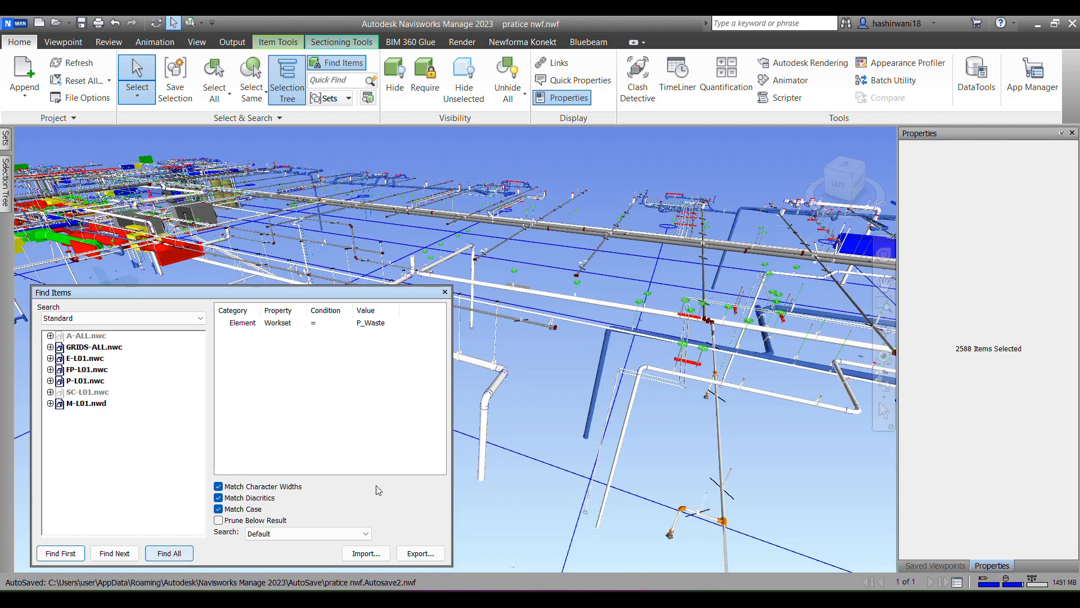
# Step: Save the found P_Waste items as a selection set named p waste and close Find Items
pyautogui.click(5, 141)
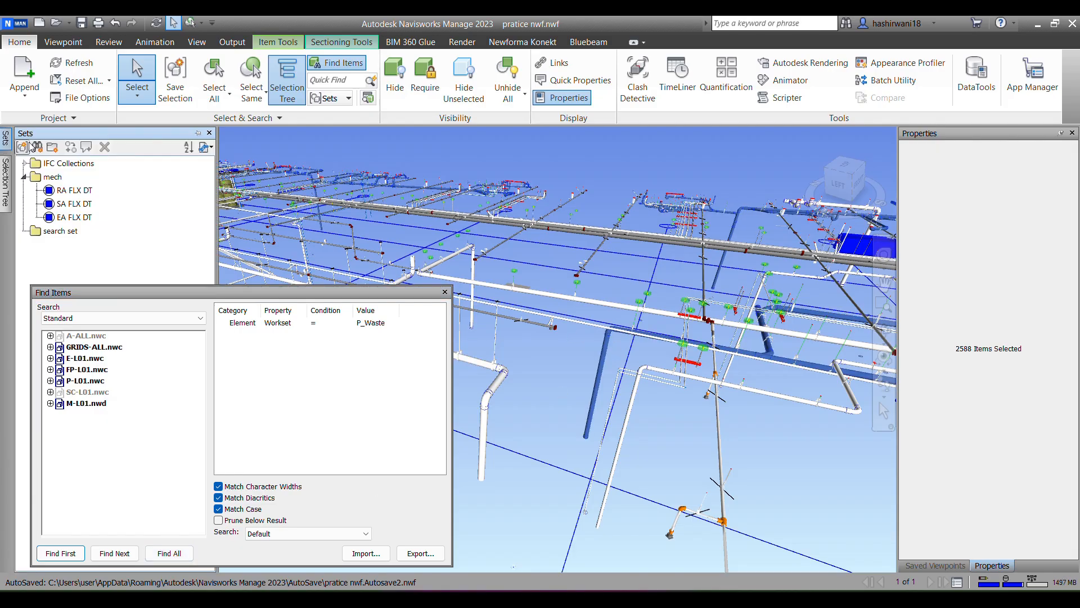
pyautogui.click(21, 146)
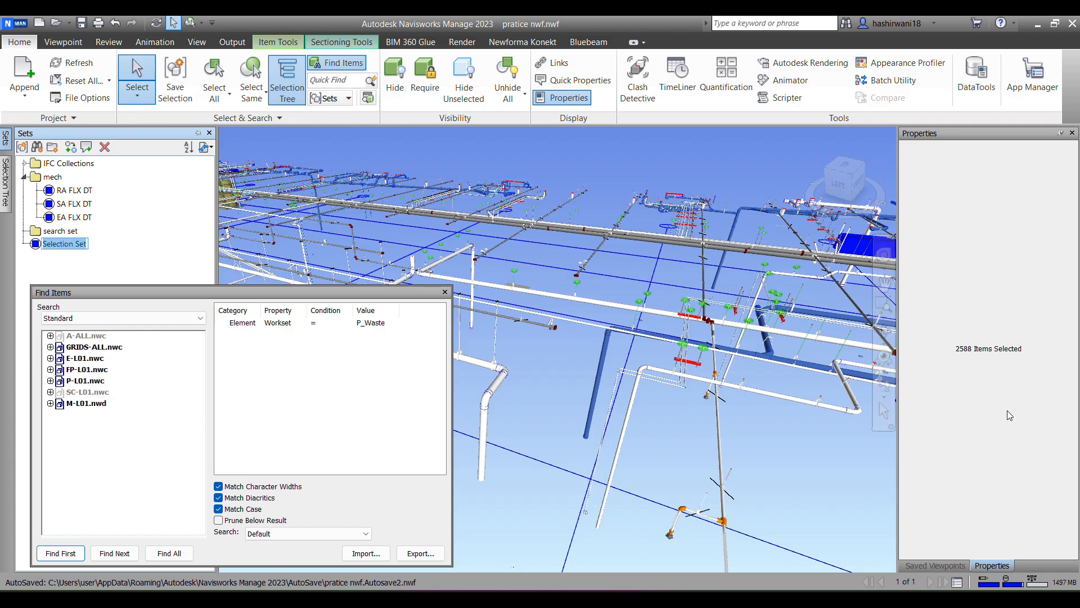
pyautogui.write('p wa')
pyautogui.click(445, 292)
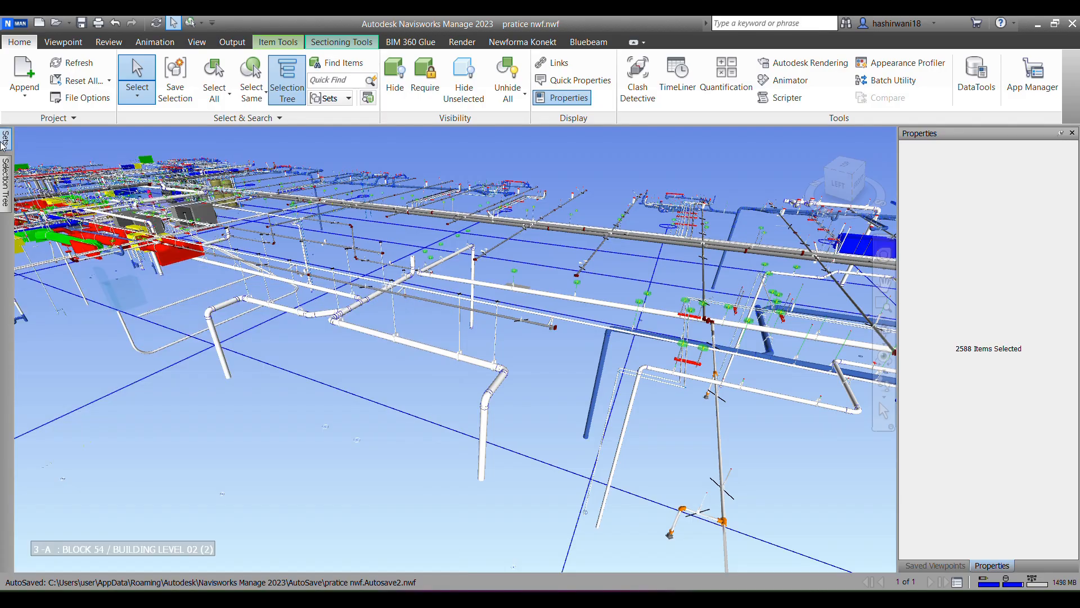
# Step: Move the p waste set into the search set folder
pyautogui.moveTo(12, 143)
pyautogui.click(56, 245)
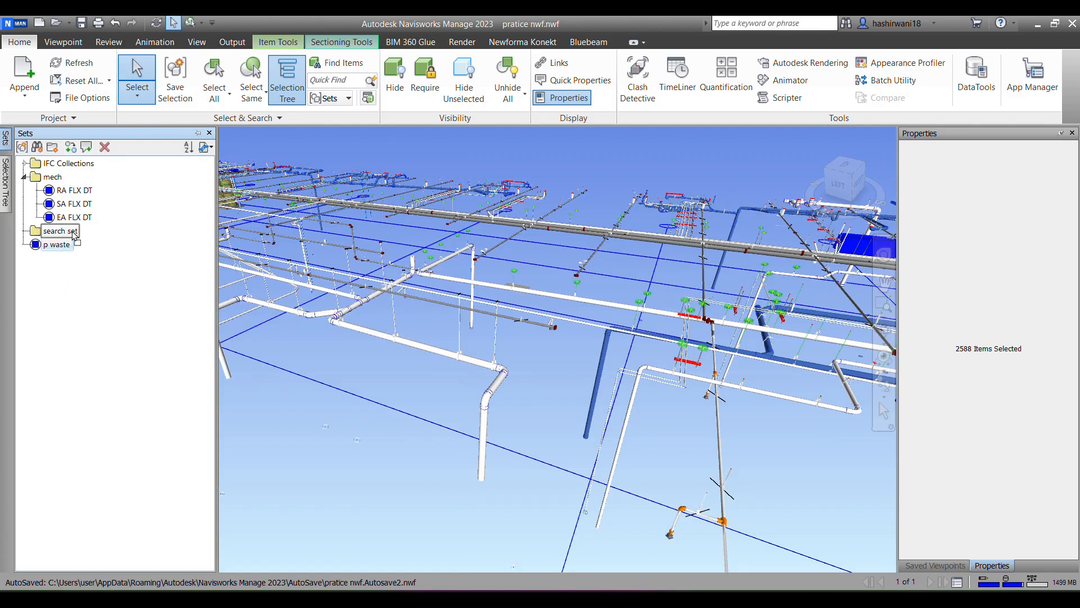
pyautogui.moveTo(64, 232); pyautogui.dragTo(64, 232)
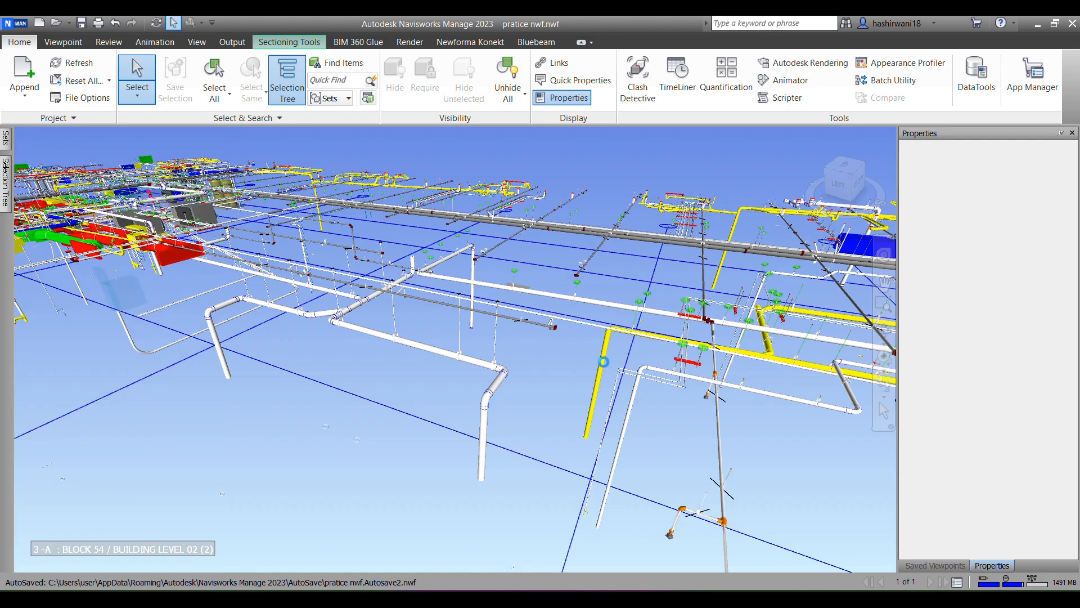
# Step: Find all items with Workset equal to P_SD, copying the value from the sloping white no-hub pipe's Element properties
pyautogui.click(603, 363)
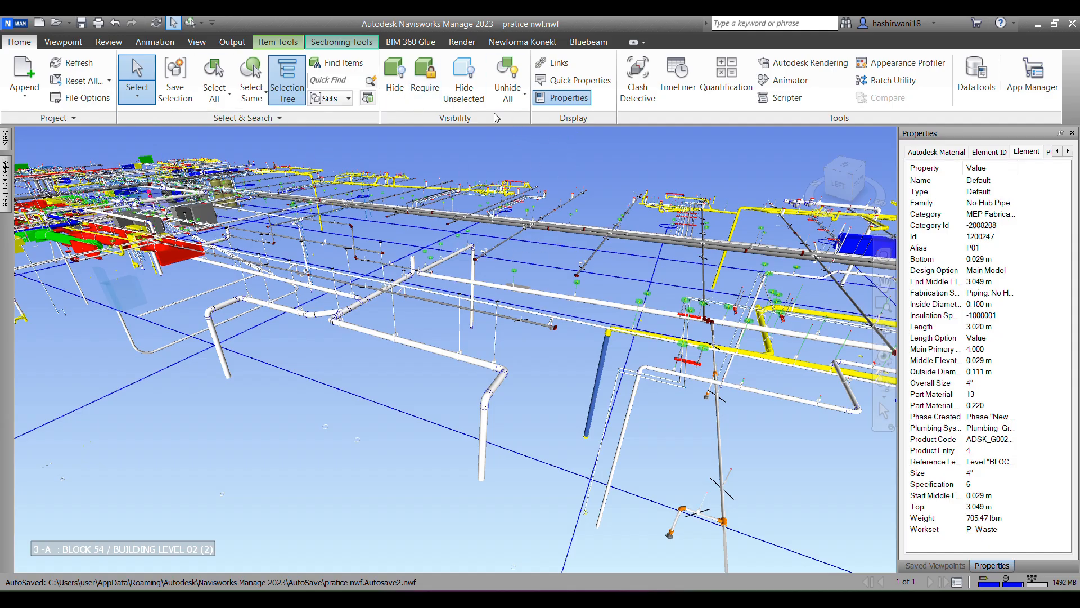
pyautogui.click(430, 349)
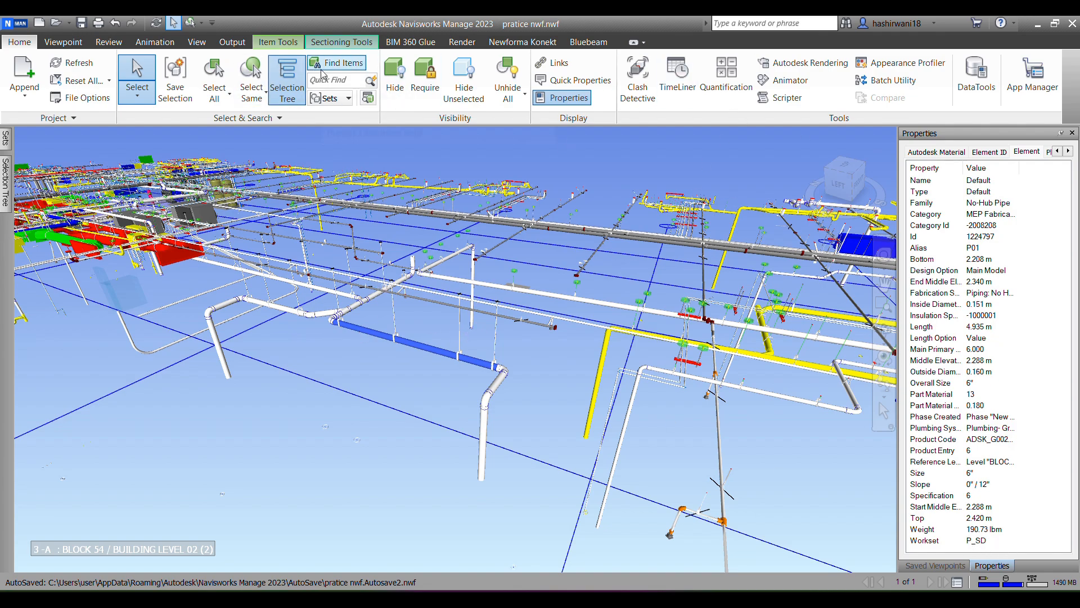
pyautogui.click(341, 70)
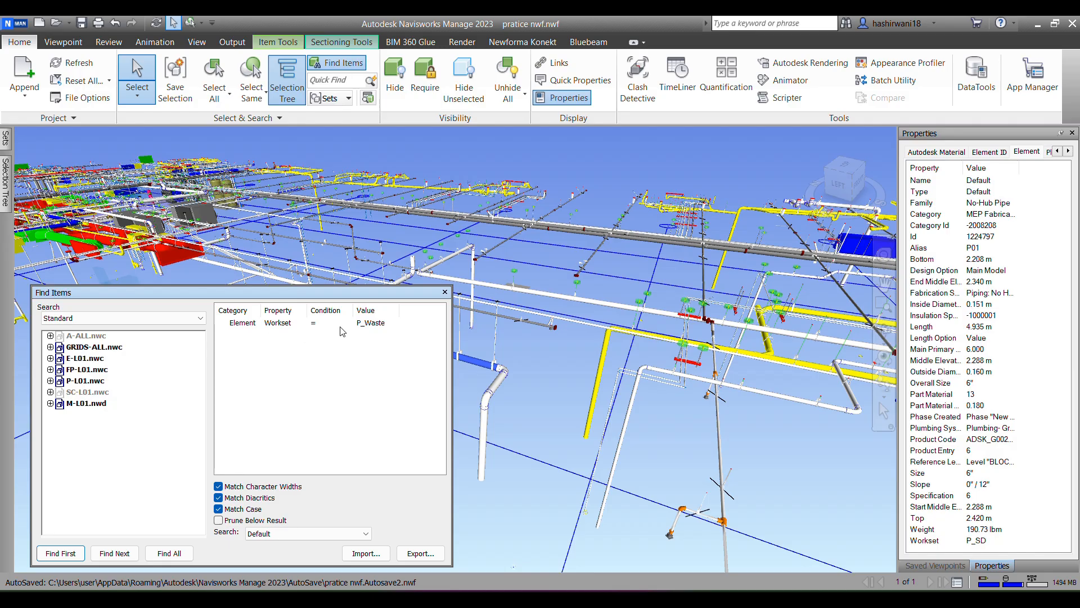
pyautogui.click(380, 325)
pyautogui.rightClick(983, 540)
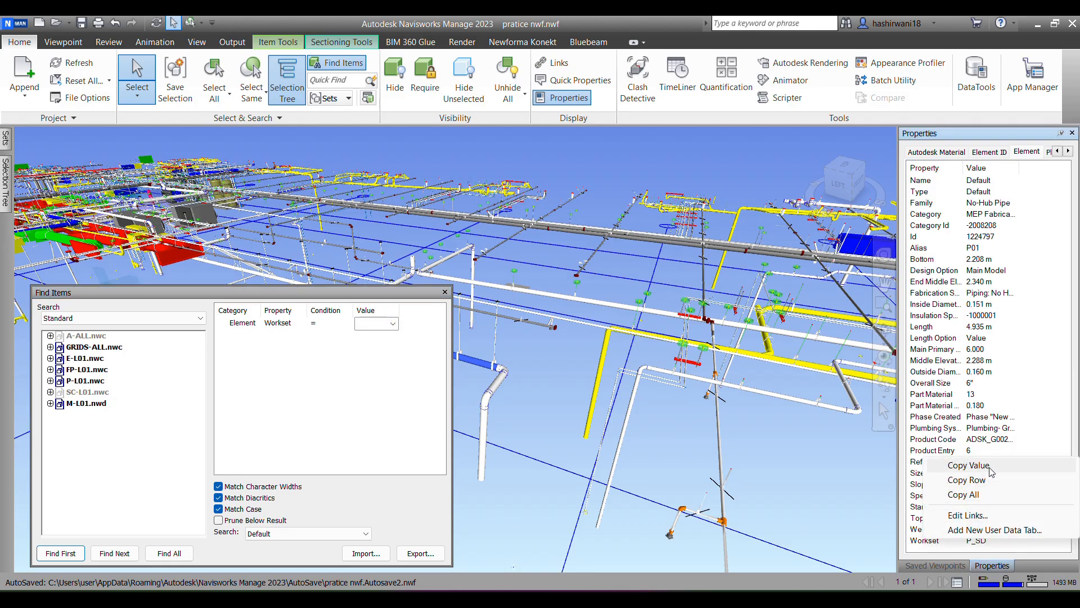
pyautogui.click(968, 465)
pyautogui.click(370, 323)
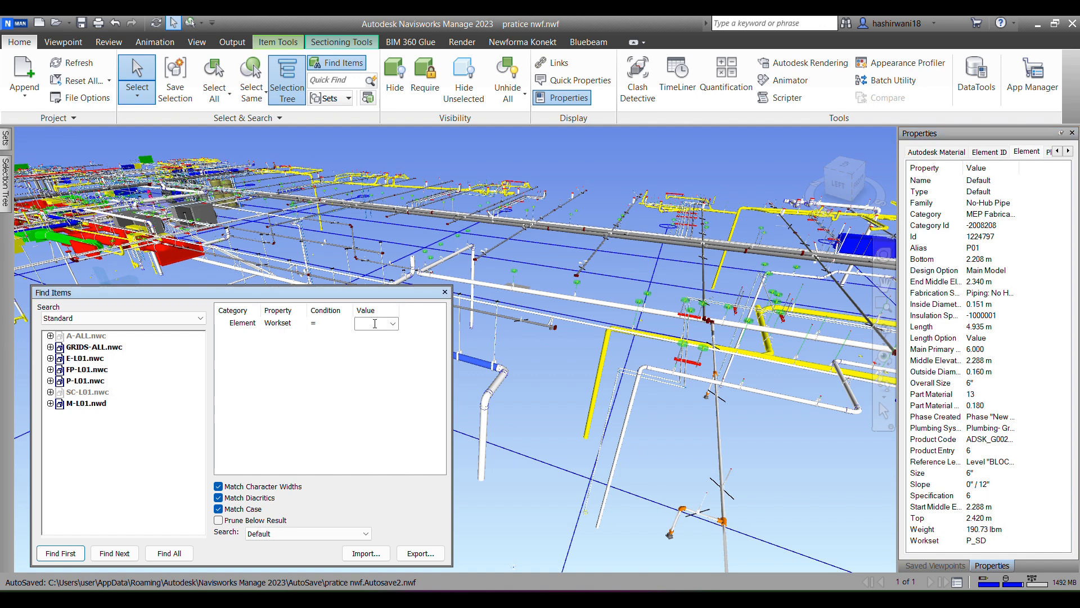
pyautogui.click(369, 325)
pyautogui.click(179, 555)
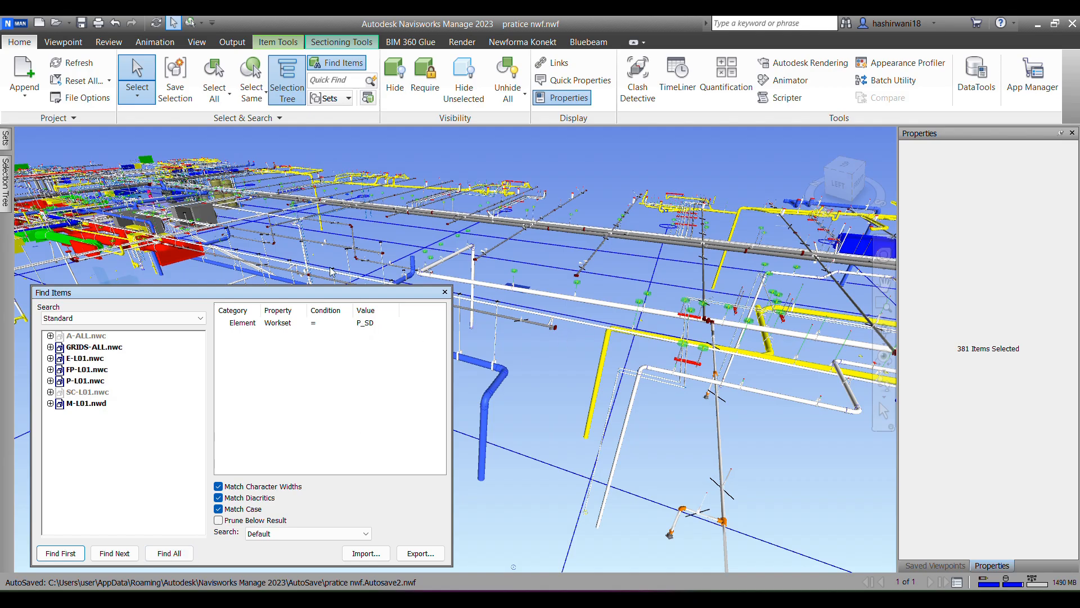
# Step: Save the found P_SD items as a selection set named plumb sd and close Find Items
pyautogui.click(6, 139)
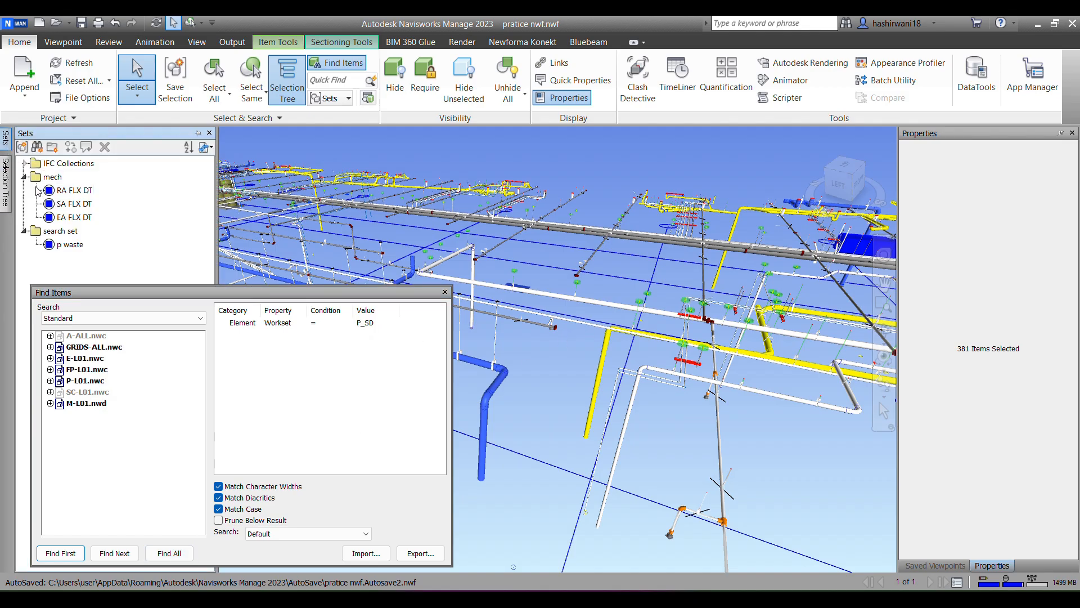
pyautogui.click(22, 147)
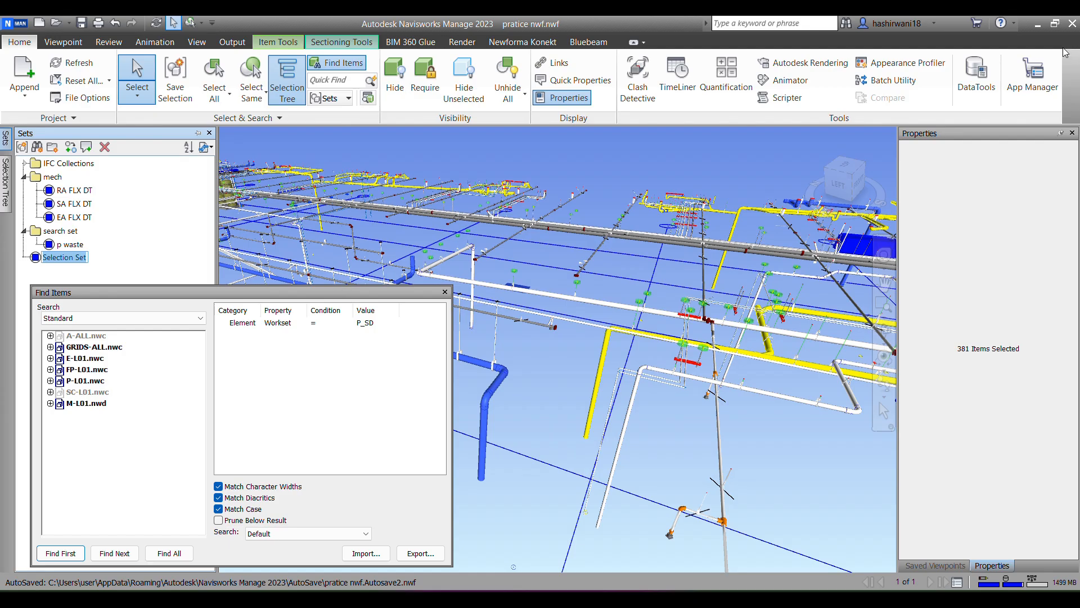
pyautogui.write('plumb sd')
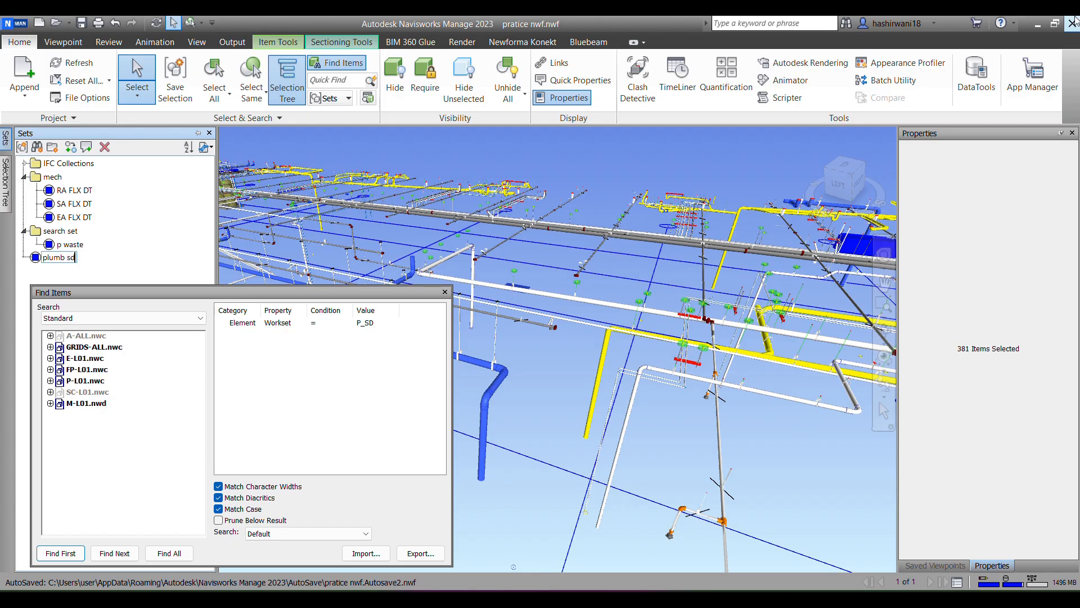
pyautogui.press('Return')
pyautogui.click(445, 292)
# Step: Move the plumb sd set into the search set folder and clear the current model selection
pyautogui.moveTo(5, 139)
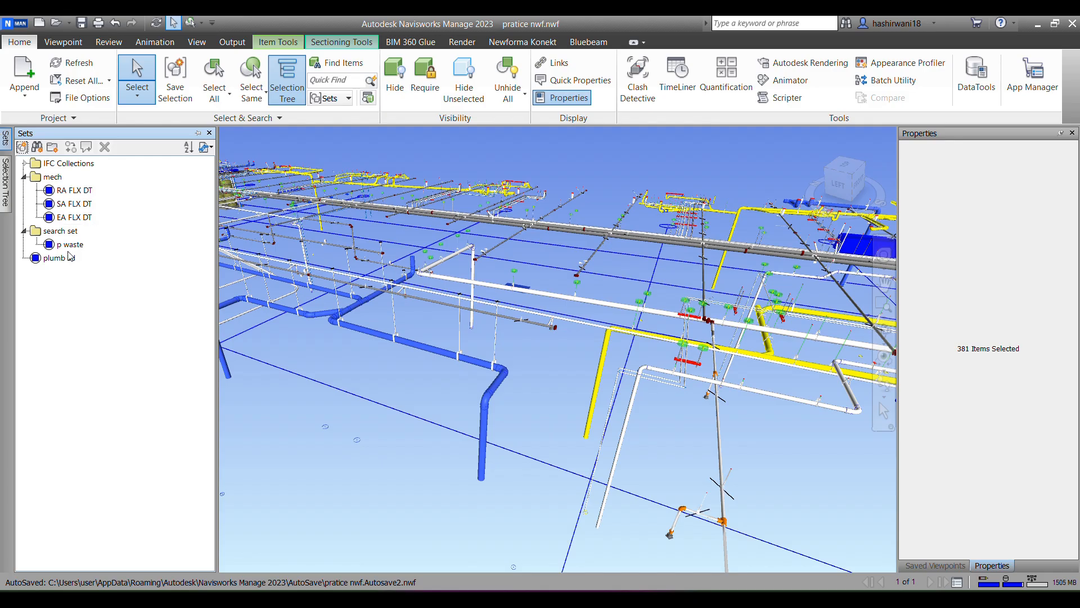
pyautogui.click(66, 258)
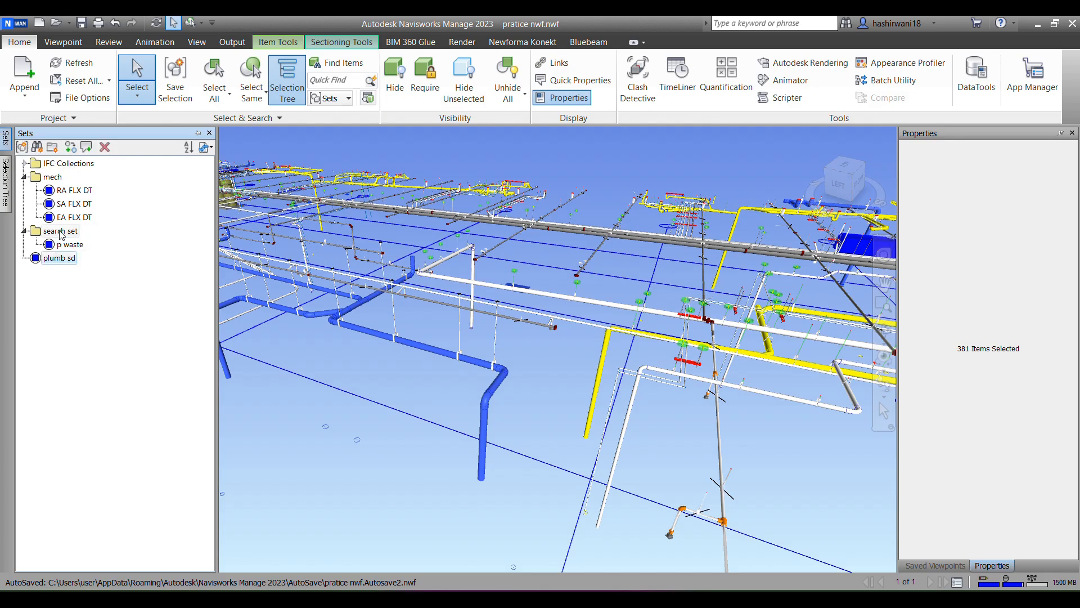
pyautogui.moveTo(59, 257); pyautogui.dragTo(59, 235)
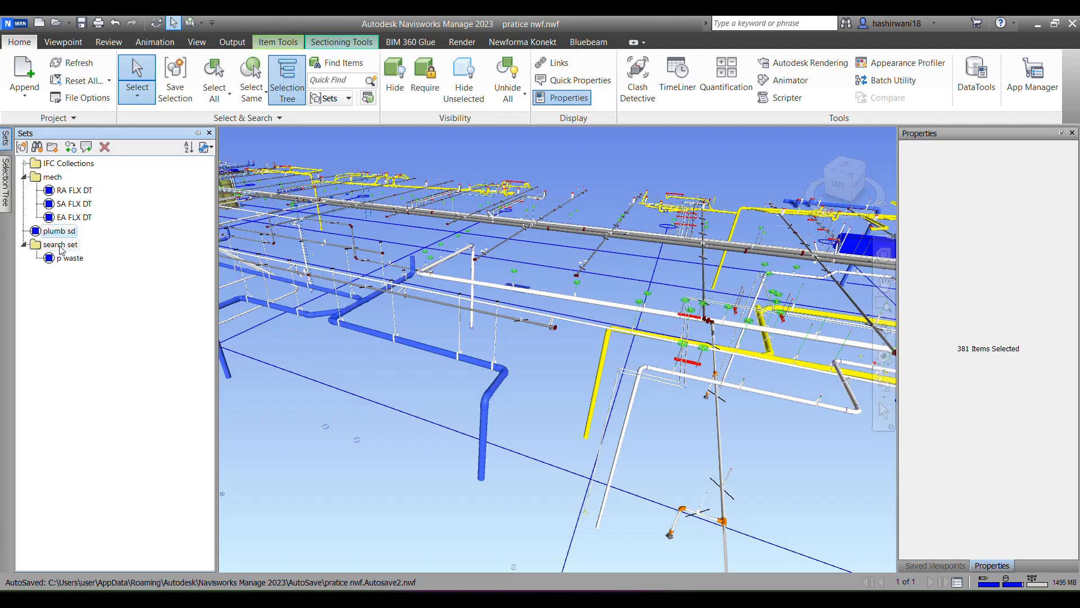
pyautogui.moveTo(50, 238); pyautogui.dragTo(56, 244)
pyautogui.moveTo(49, 237)
pyautogui.mouseDown()
pyautogui.moveTo(50, 254)
pyautogui.moveTo(50, 245)
pyautogui.mouseUp()
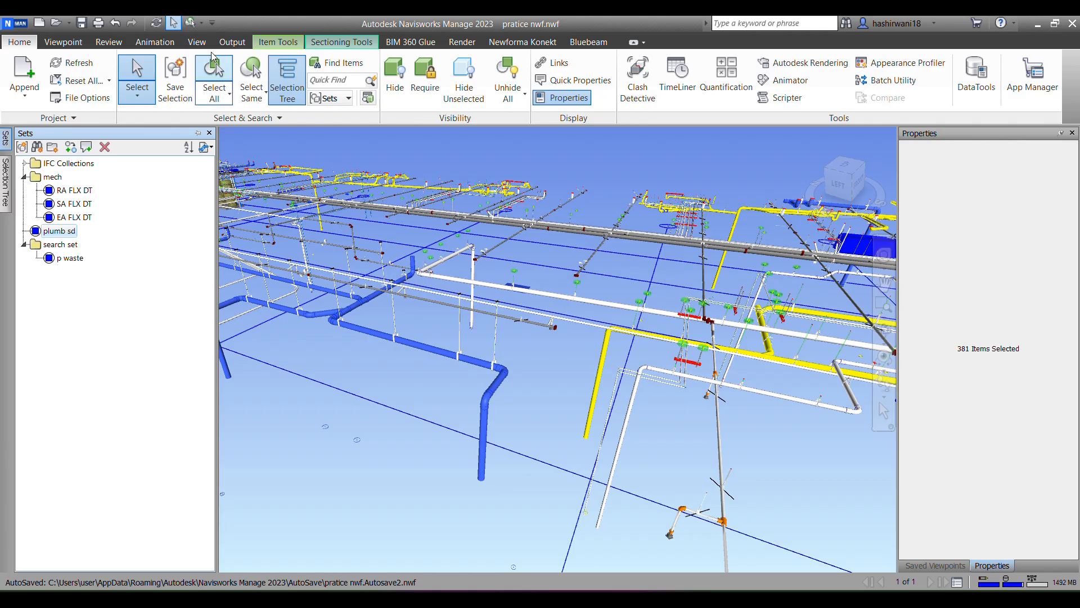
pyautogui.press('Escape')
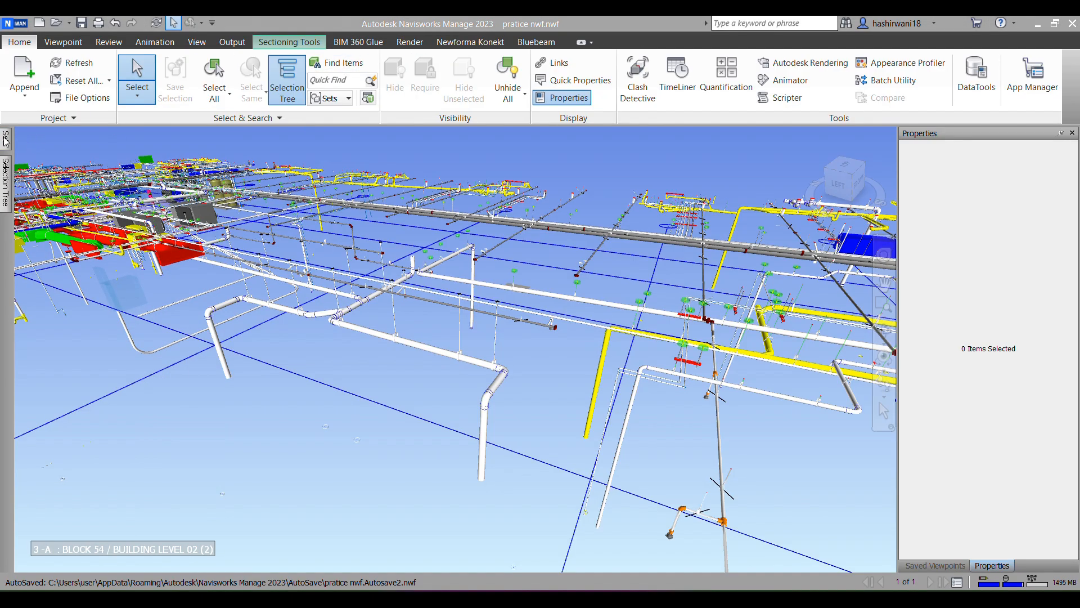
pyautogui.click(6, 141)
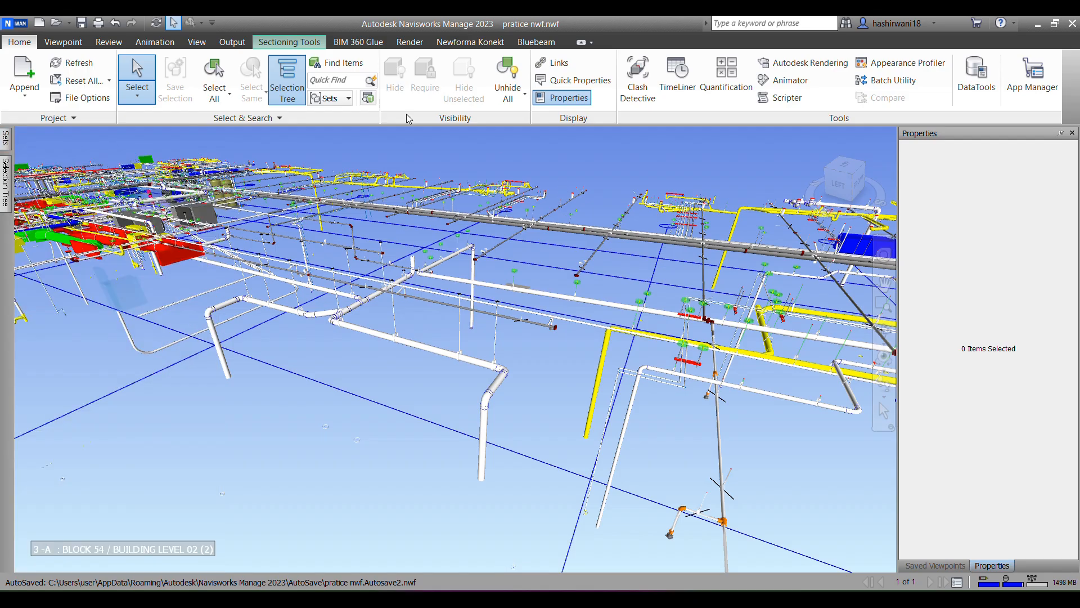
# Step: Open Clash Detective and add a new test named sd vs waste
pyautogui.click(633, 87)
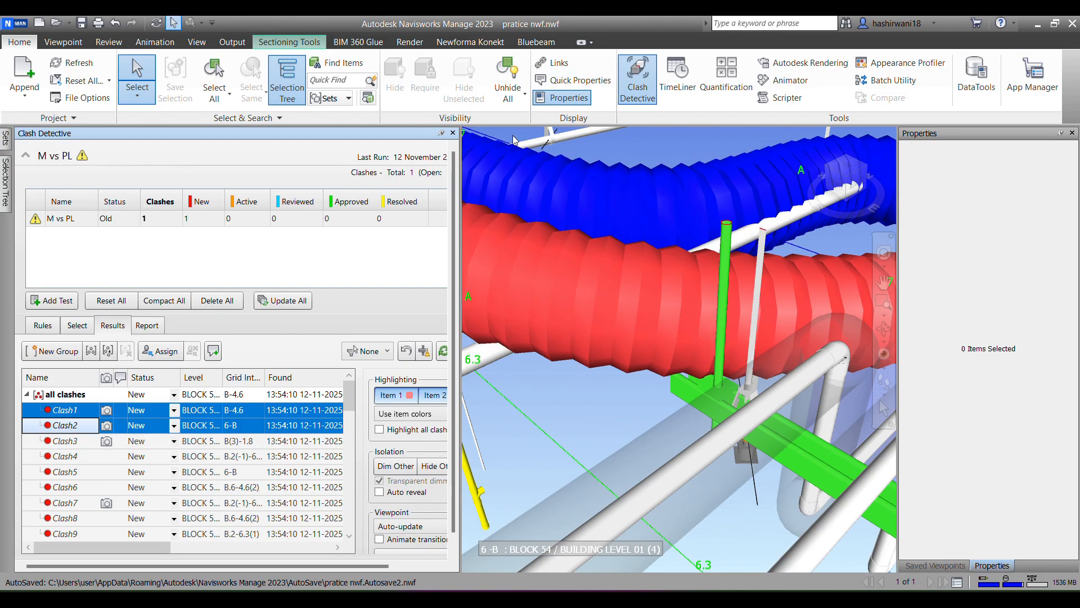
pyautogui.click(55, 301)
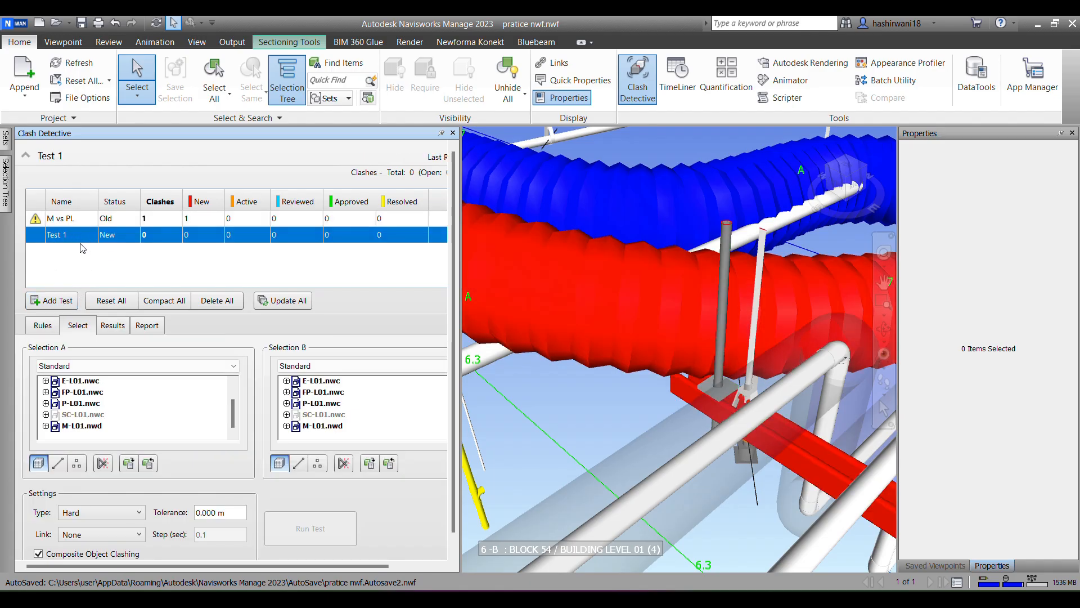
pyautogui.click(81, 236)
pyautogui.press('BackSpace')
pyautogui.moveTo(7, 146)
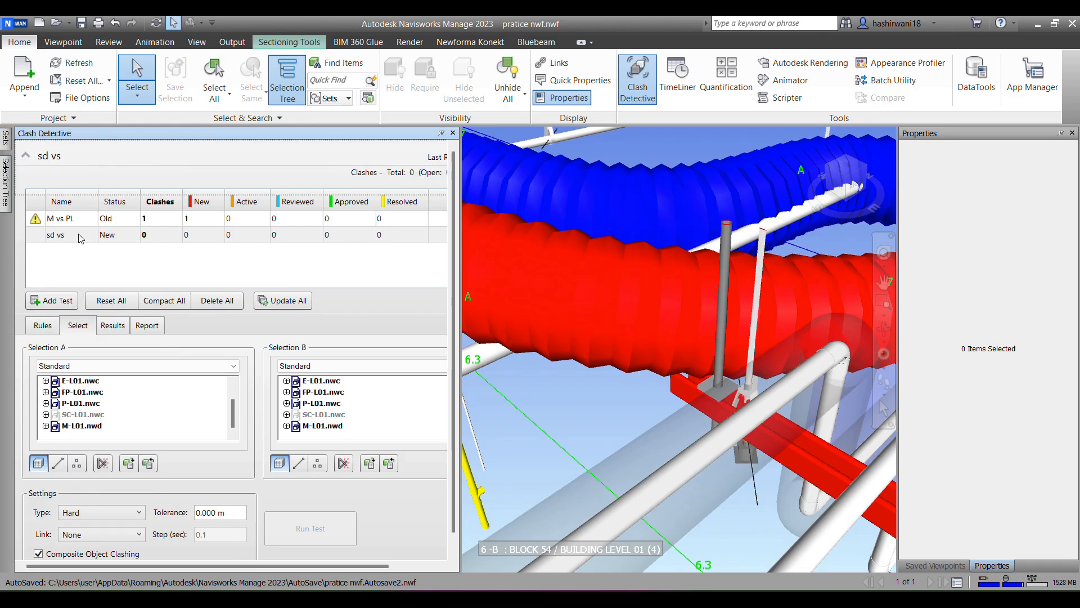
pyautogui.click(80, 239)
pyautogui.click(77, 235)
pyautogui.write('waste')
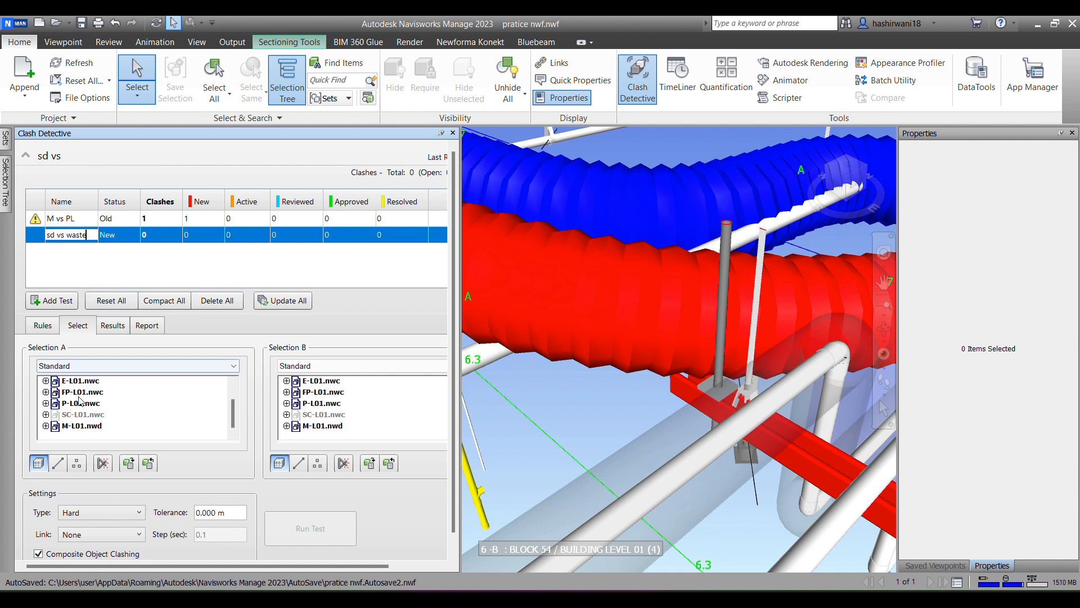
# Step: Choose the plumb sd set from the search set folder as Selection A of the clash test
pyautogui.scroll(1, 60, 426)
pyautogui.scroll(-1, 60, 426)
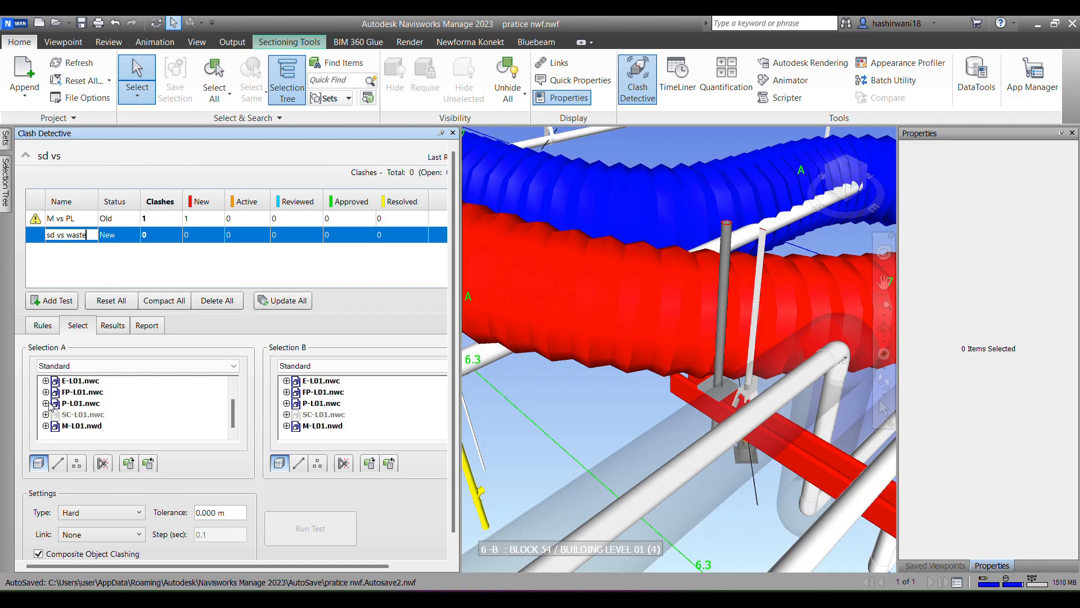
pyautogui.click(46, 404)
pyautogui.scroll(-2, 108, 421)
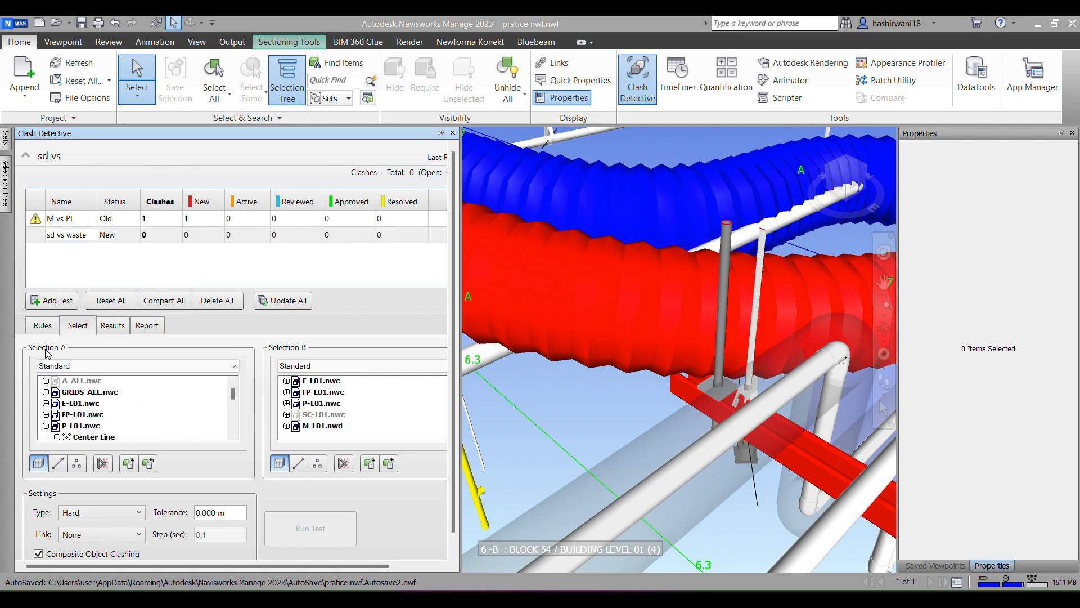
pyautogui.click(60, 367)
pyautogui.click(79, 405)
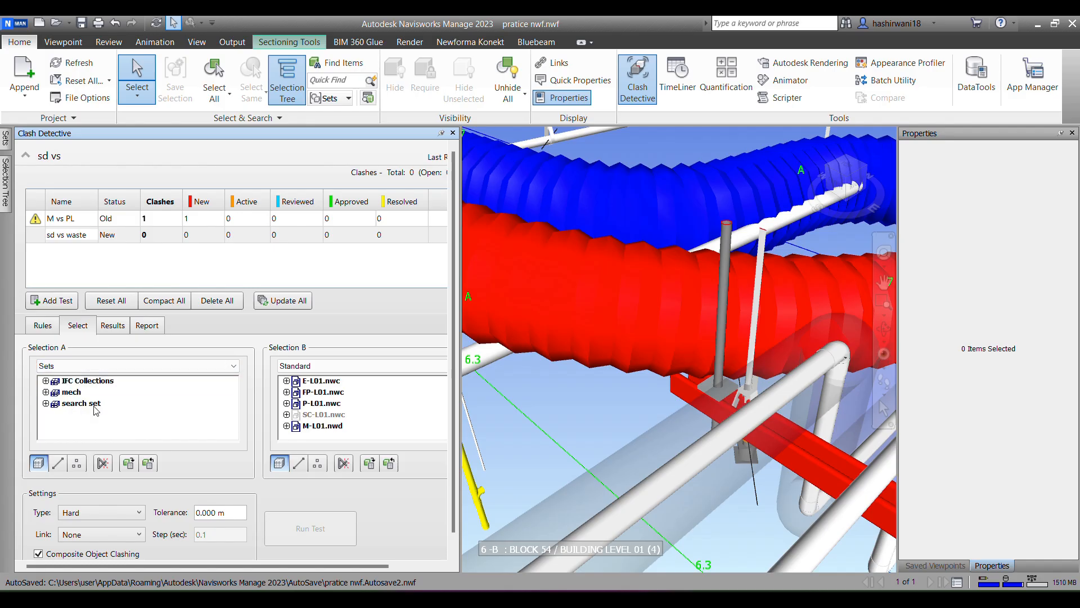
pyautogui.click(46, 403)
pyautogui.click(91, 415)
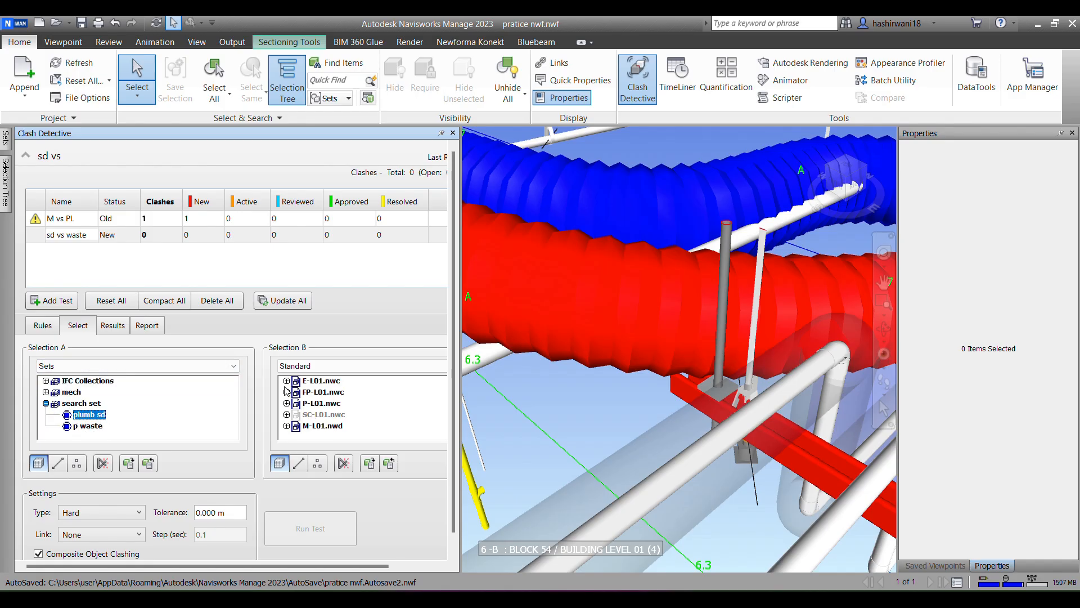
# Step: Choose the p waste set as Selection B, run the hard clash test and inspect the first clash
pyautogui.click(313, 368)
pyautogui.click(303, 406)
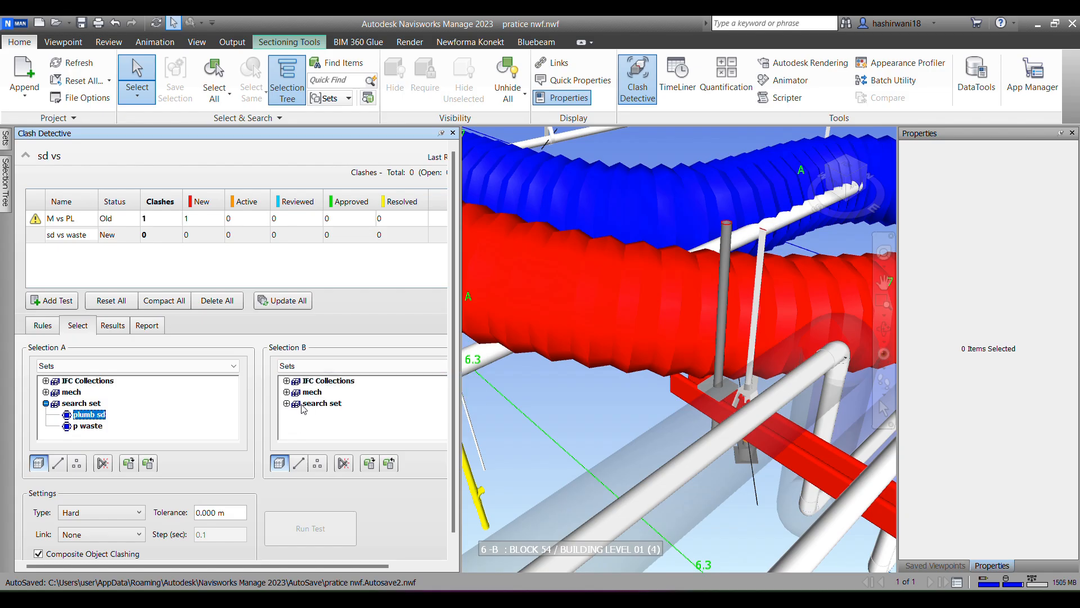
pyautogui.click(289, 404)
pyautogui.click(331, 426)
pyautogui.click(310, 528)
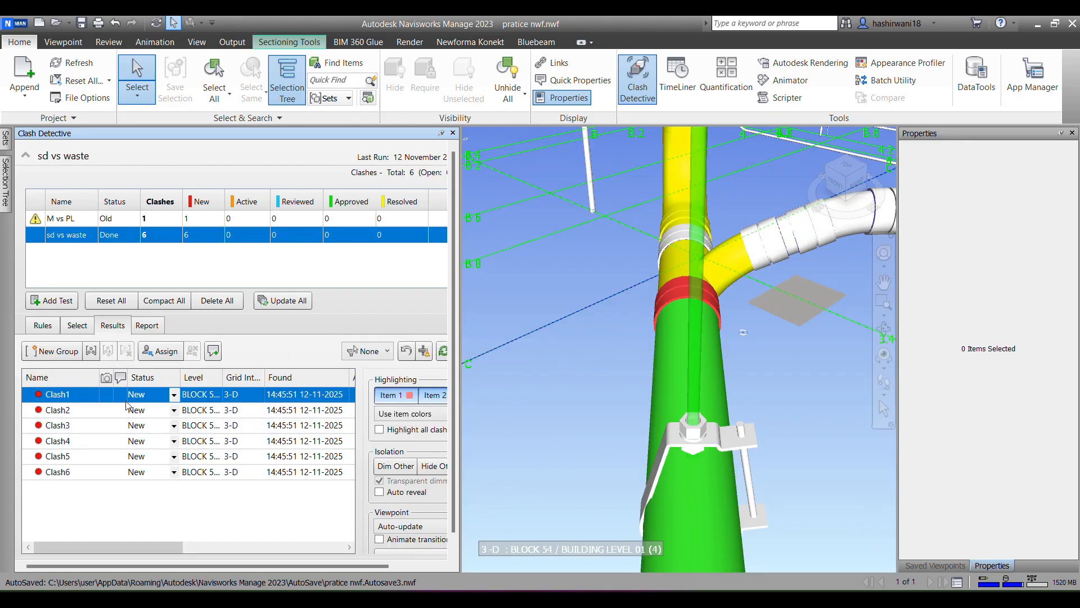
pyautogui.keyDown('shift'); pyautogui.moveTo(550, 438); pyautogui.dragTo(615, 429, button='middle'); pyautogui.keyUp('shift')
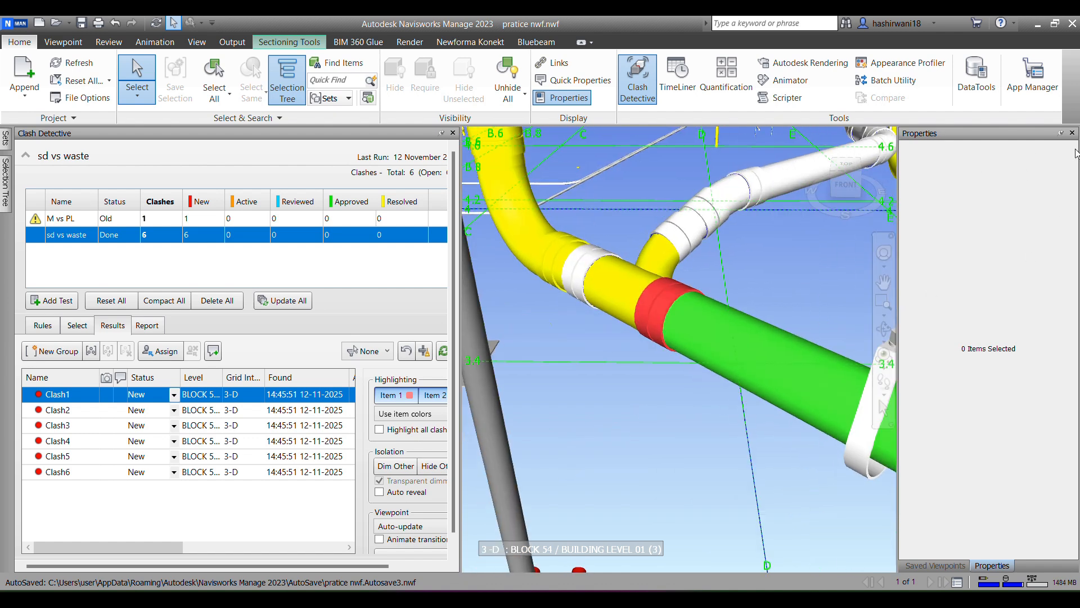
# Step: Restore the LEVEL 01 home saved viewpoint in ASSIGNMENT 1.nwf
pyautogui.click(943, 567)
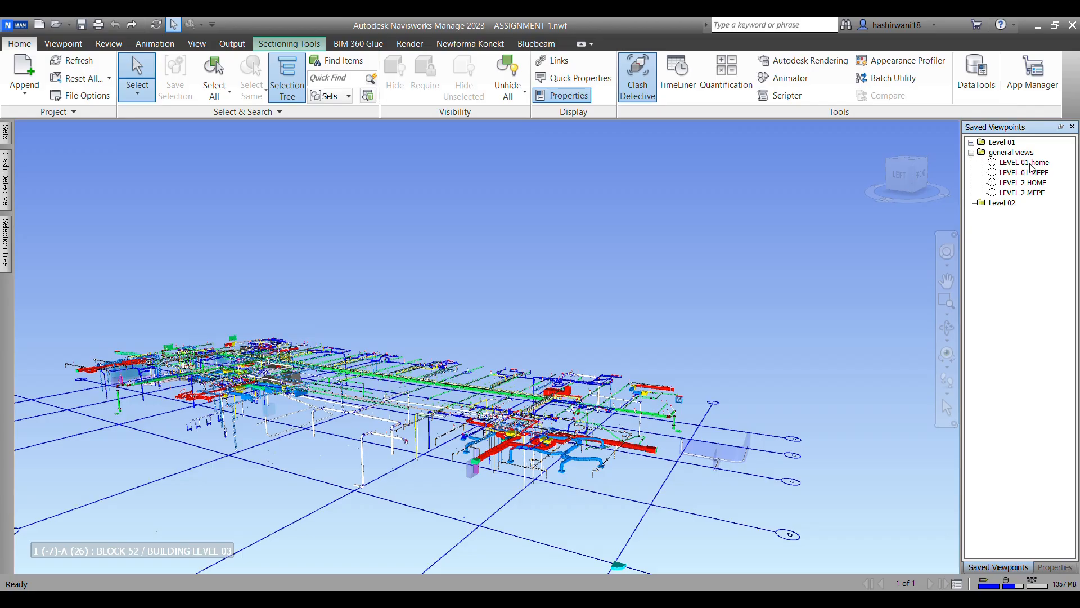
pyautogui.click(1031, 164)
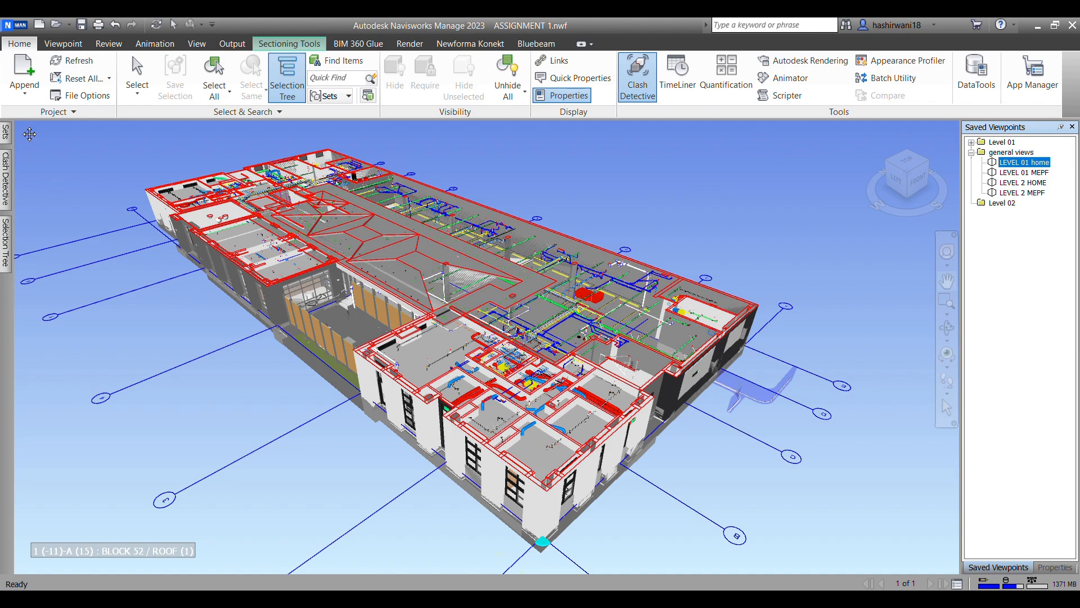
# Step: Append the Navisworks Cache files E-LUG and P-LUG from the UG Level folder inside materials
pyautogui.click(24, 89)
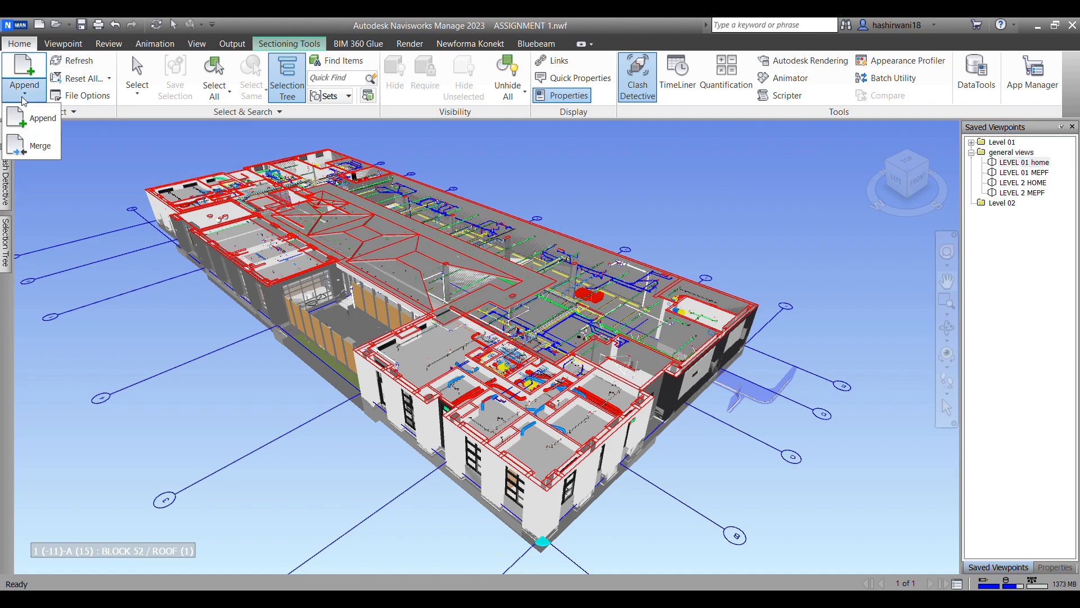
pyautogui.click(25, 121)
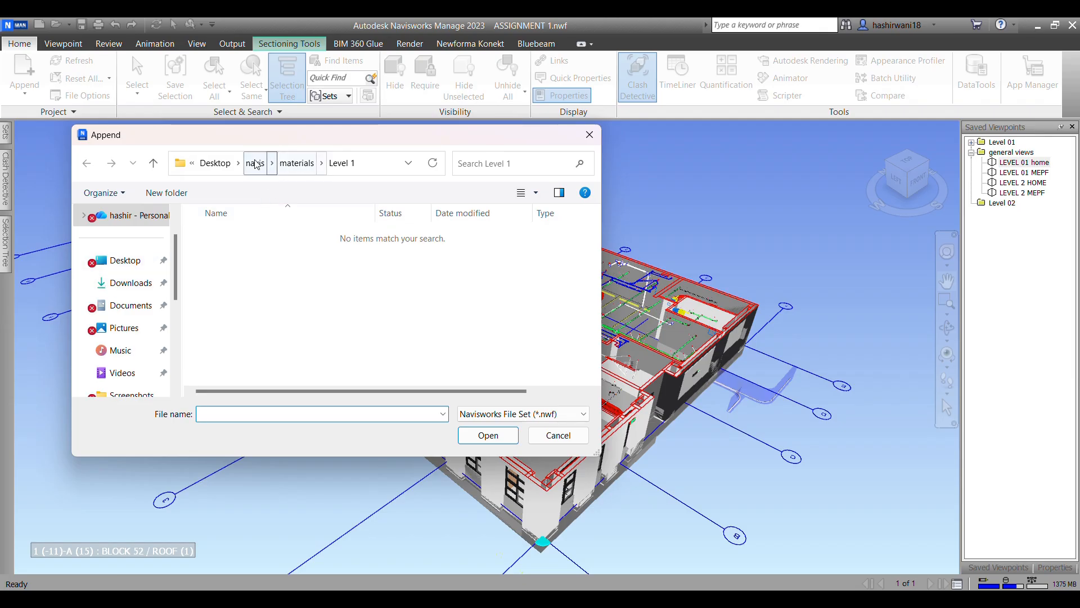
pyautogui.click(296, 163)
pyautogui.click(236, 307)
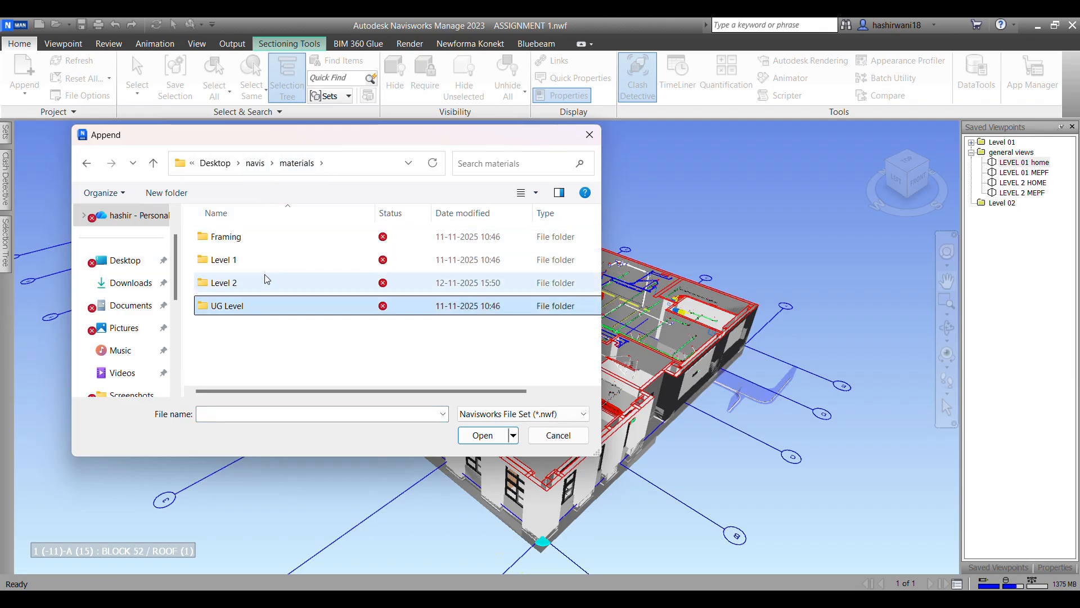
pyautogui.doubleClick(264, 306)
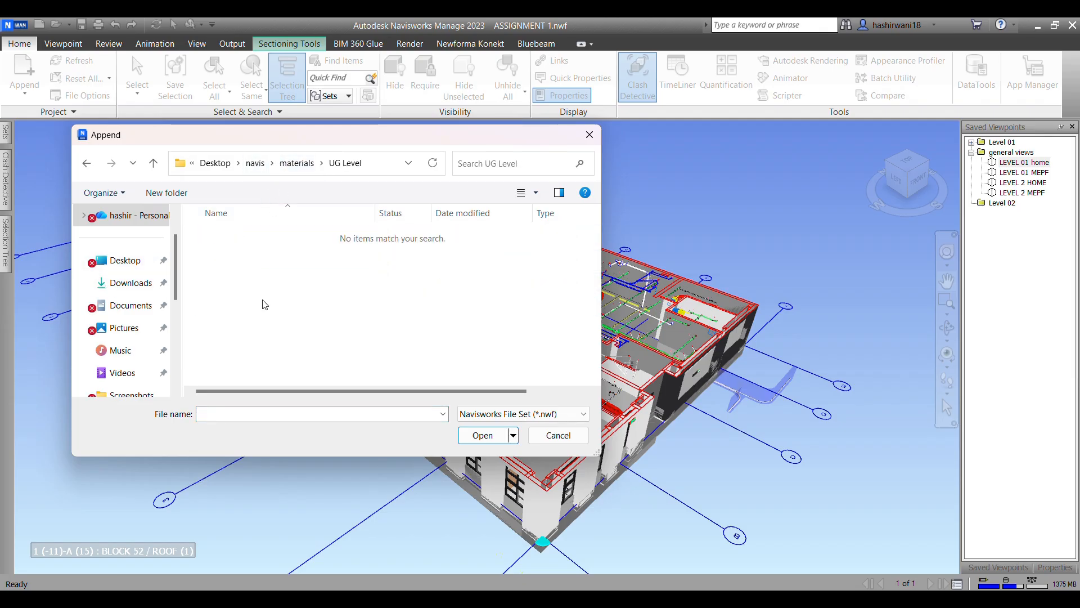
pyautogui.click(523, 414)
pyautogui.click(567, 85)
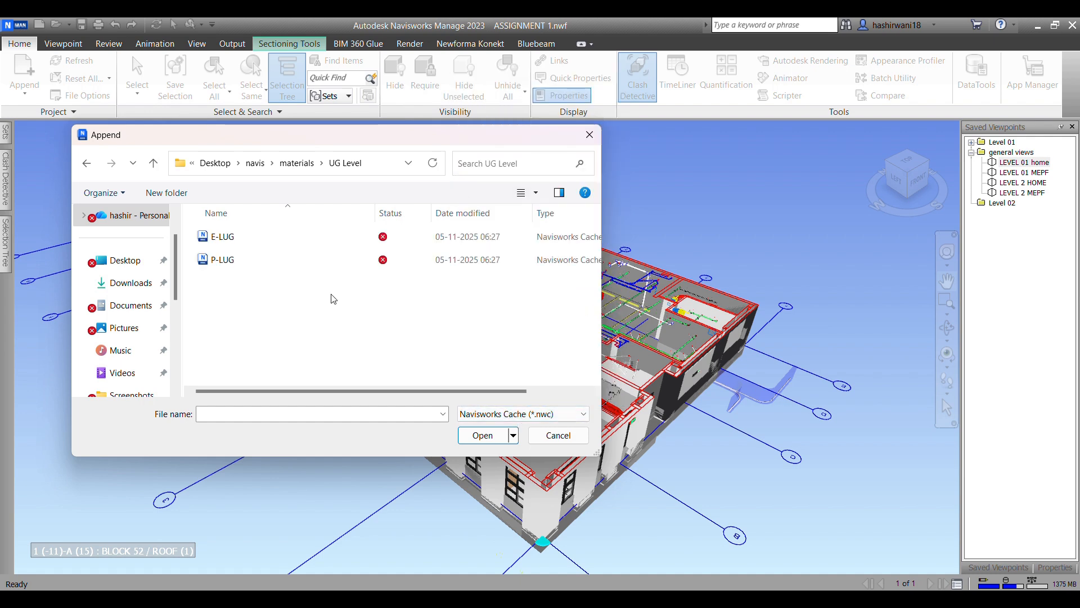
pyautogui.press('capslock')
pyautogui.click(318, 250)
pyautogui.keyDown('shift'); pyautogui.click(324, 260); pyautogui.keyUp('shift')
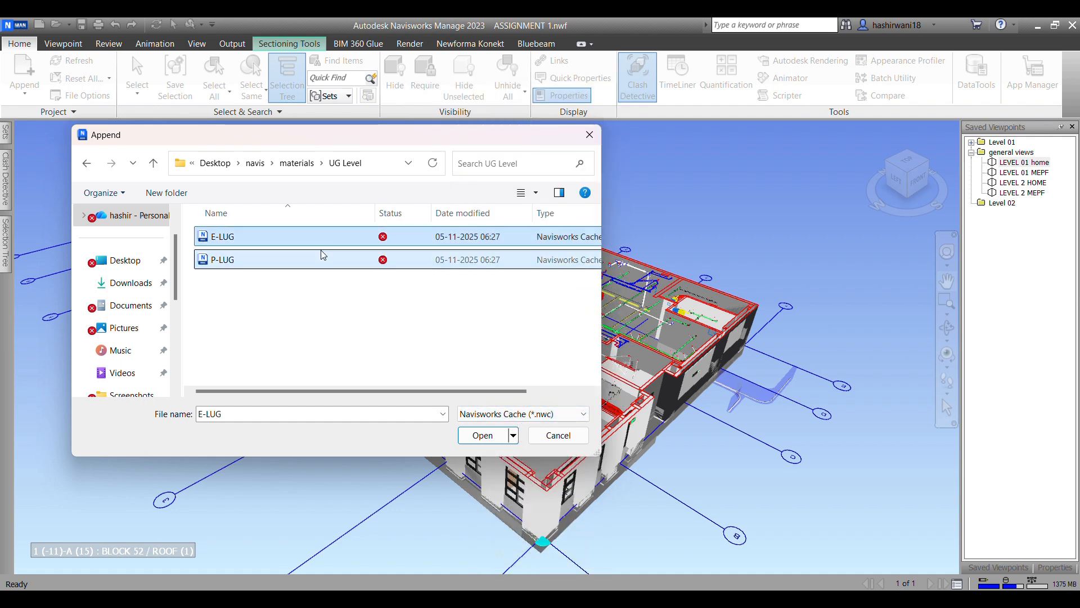
pyautogui.click(483, 435)
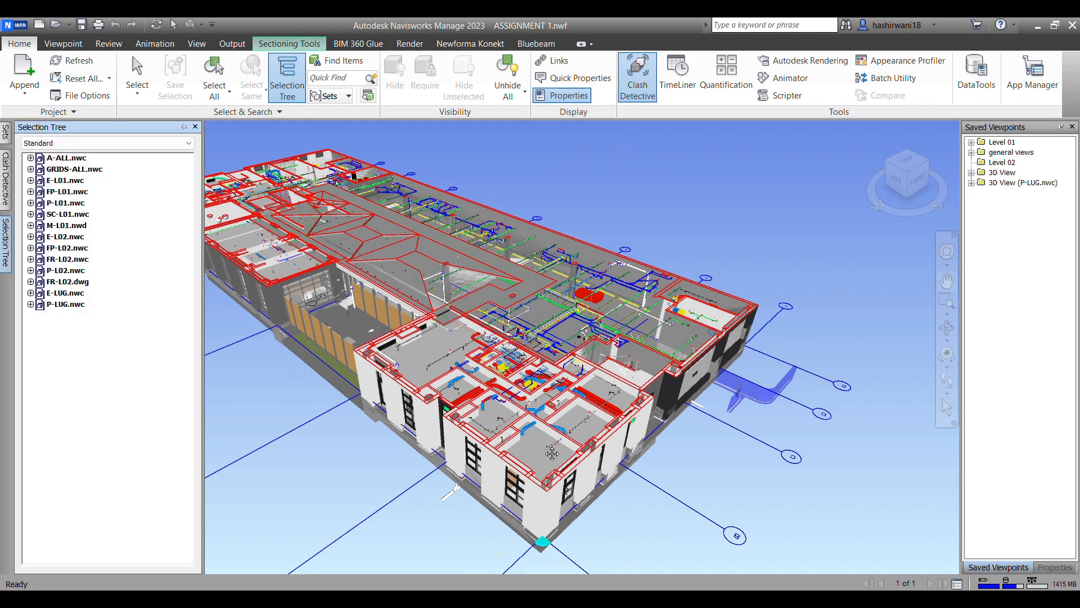
# Step: Open TimeLiner and add a task named UF UTILITIES
pyautogui.keyDown('shift'); pyautogui.moveTo(461, 520); pyautogui.dragTo(484, 272, button='middle'); pyautogui.keyUp('shift')
pyautogui.scroll(2, 484, 272)
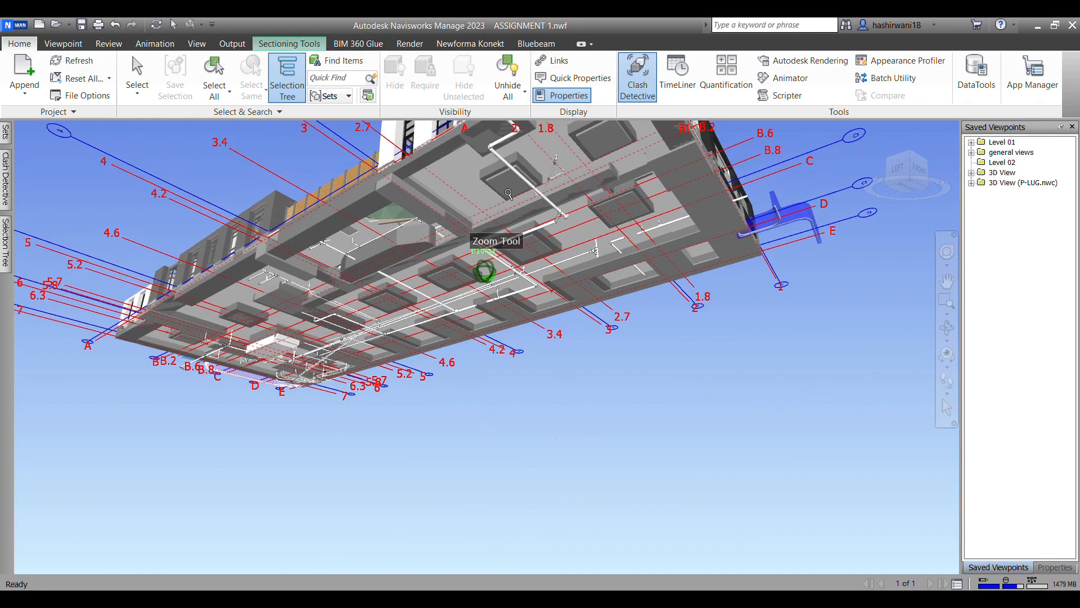
pyautogui.scroll(5, 504, 295)
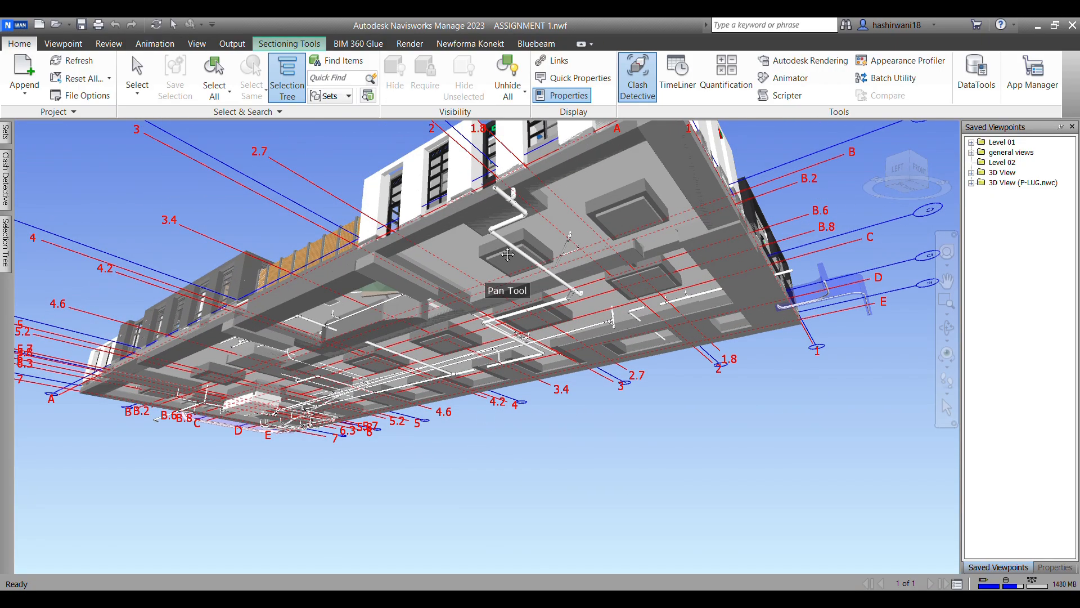
pyautogui.keyDown('shift'); pyautogui.moveTo(694, 390); pyautogui.dragTo(586, 363, button='middle'); pyautogui.keyUp('shift')
pyautogui.click(678, 73)
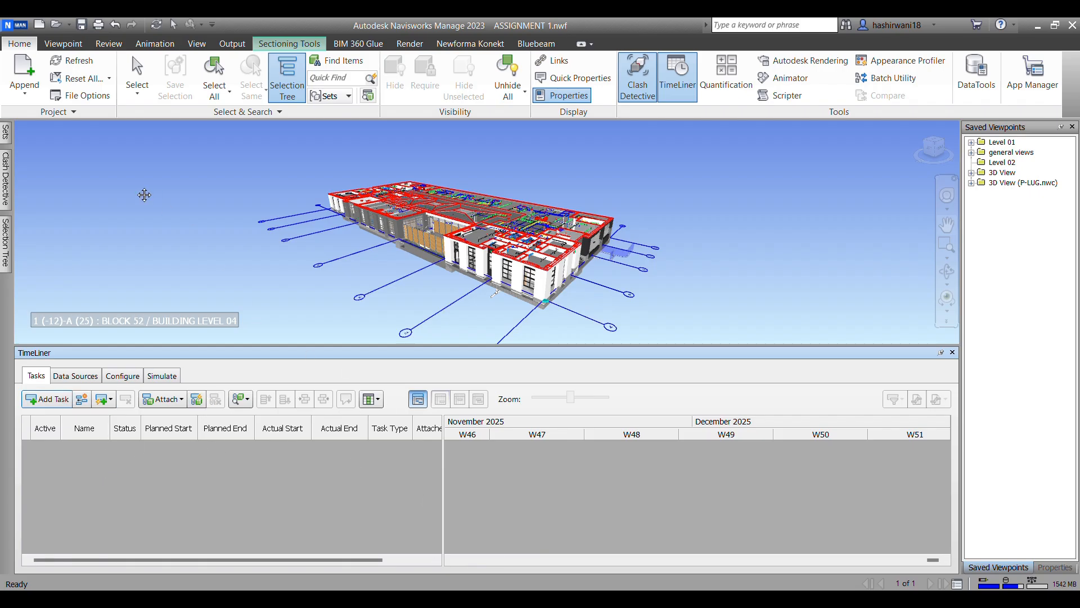
pyautogui.click(61, 401)
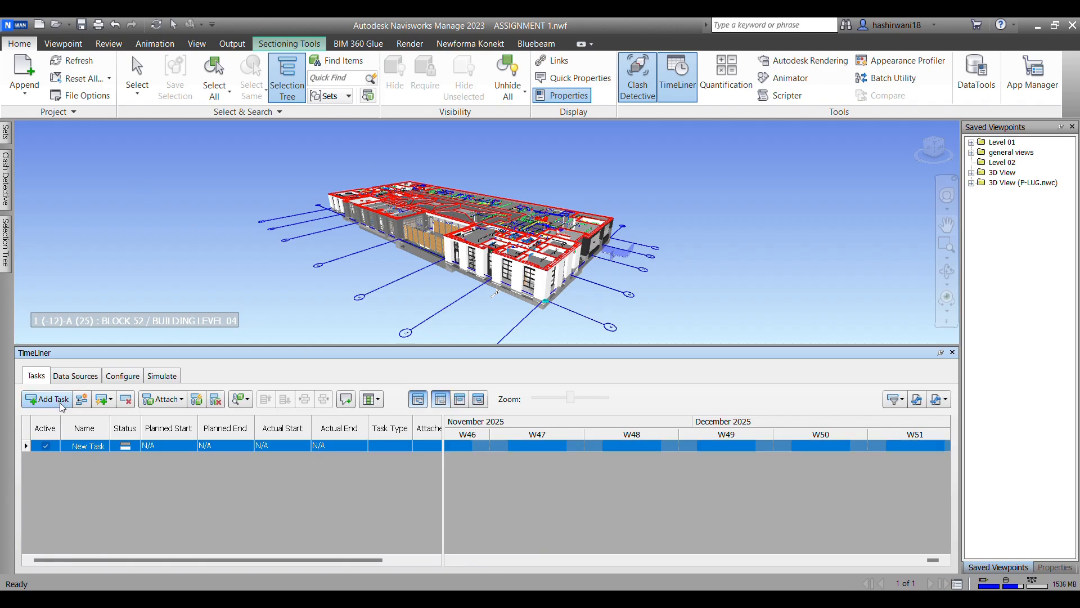
pyautogui.click(107, 449)
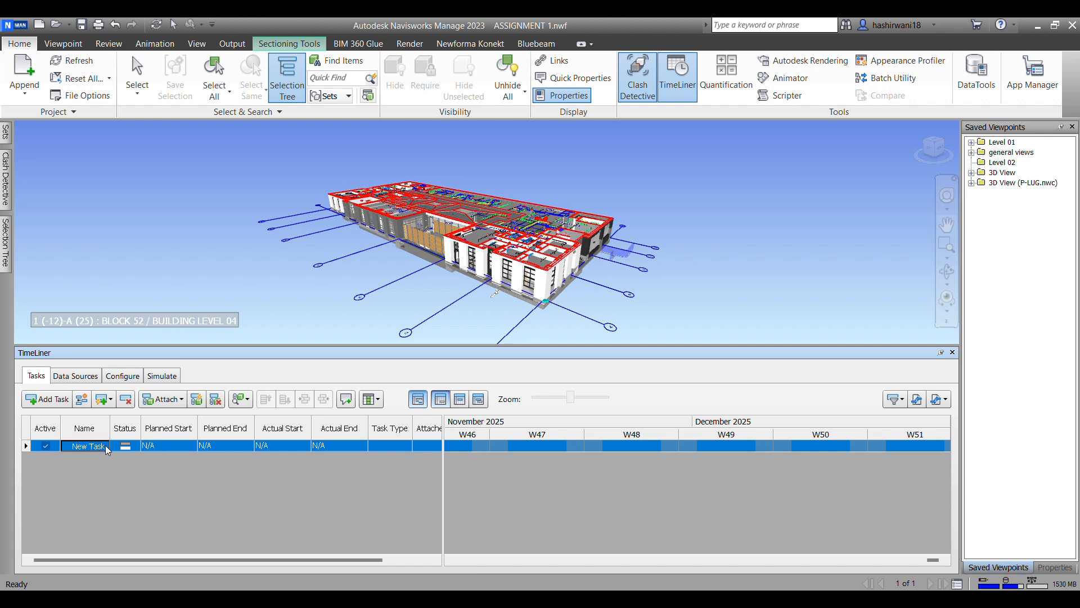
pyautogui.click(108, 449)
pyautogui.moveTo(108, 449); pyautogui.dragTo(61, 443)
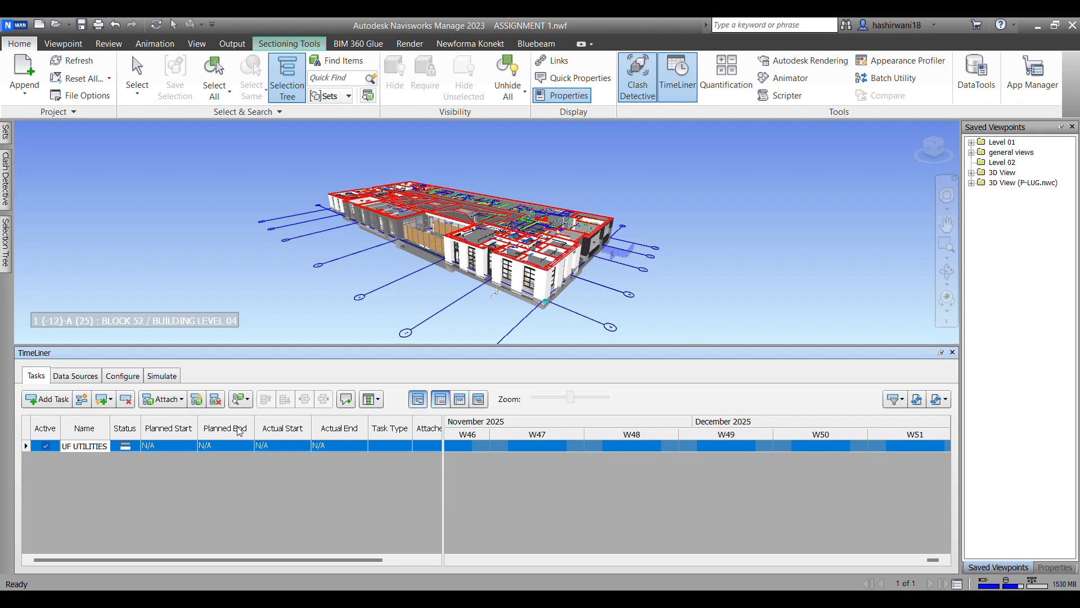
pyautogui.write('PL')
# Step: Try to add a second TimeLiner task named UG UTILITIES EL below UF UTILITIES
pyautogui.click(45, 402)
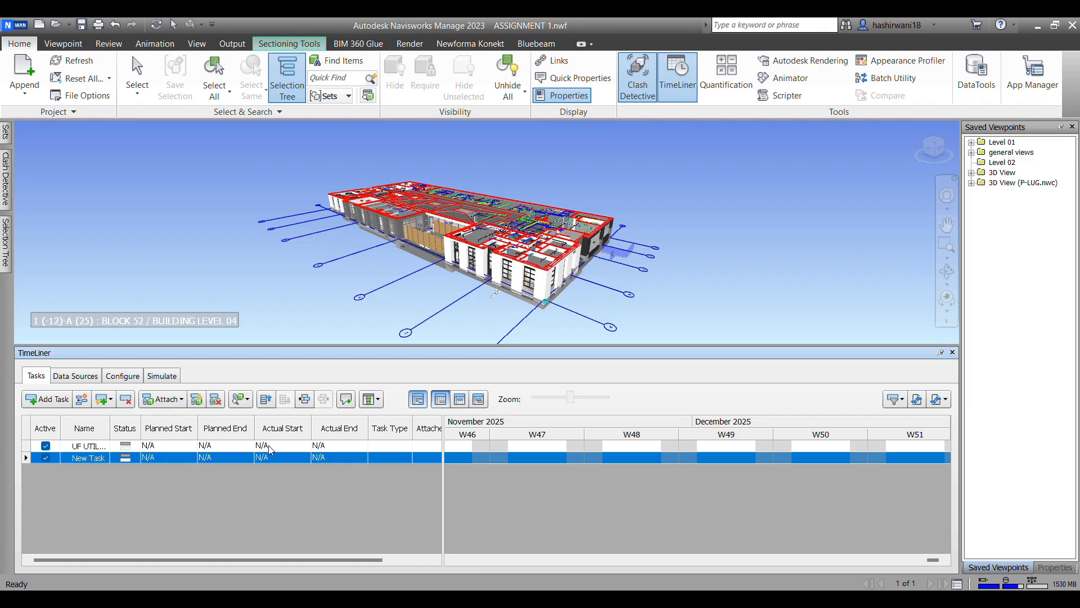
pyautogui.click(99, 458)
pyautogui.click(91, 445)
pyautogui.click(97, 460)
pyautogui.rightClick(94, 458)
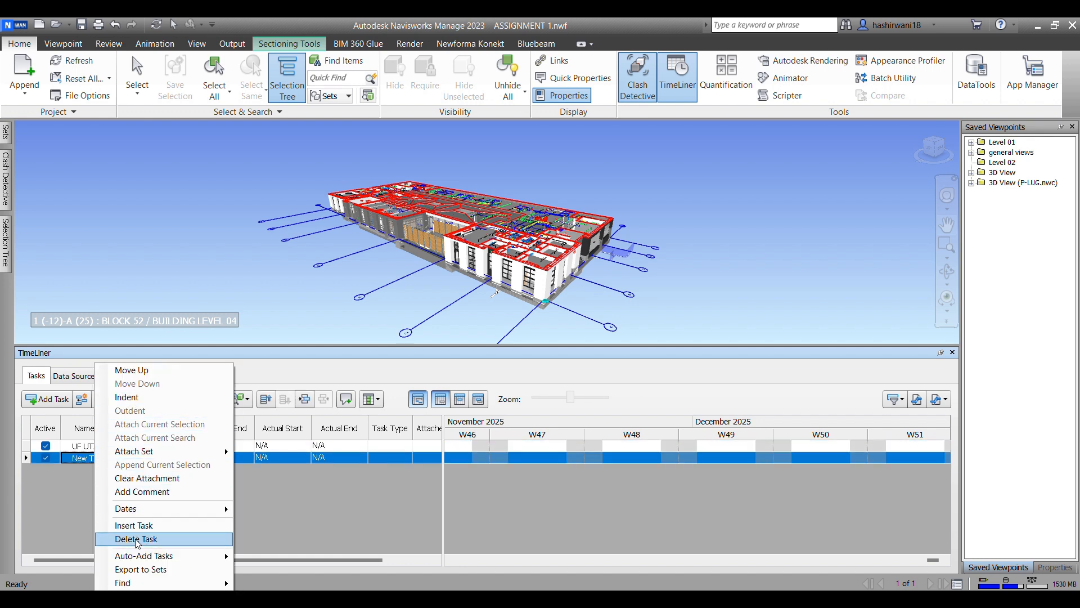
pyautogui.click(81, 489)
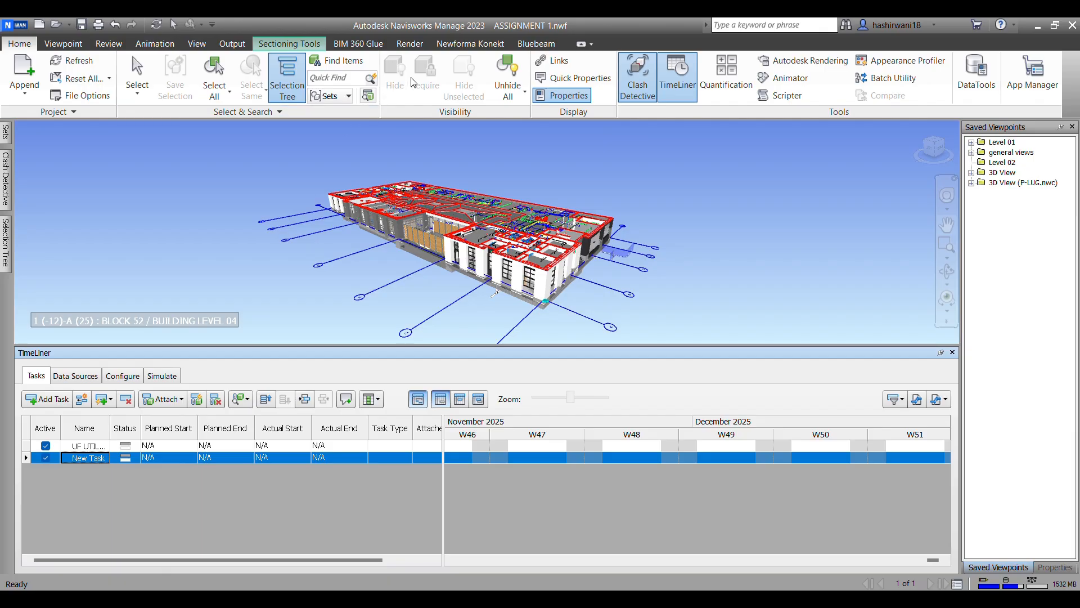
pyautogui.press('BackSpace')
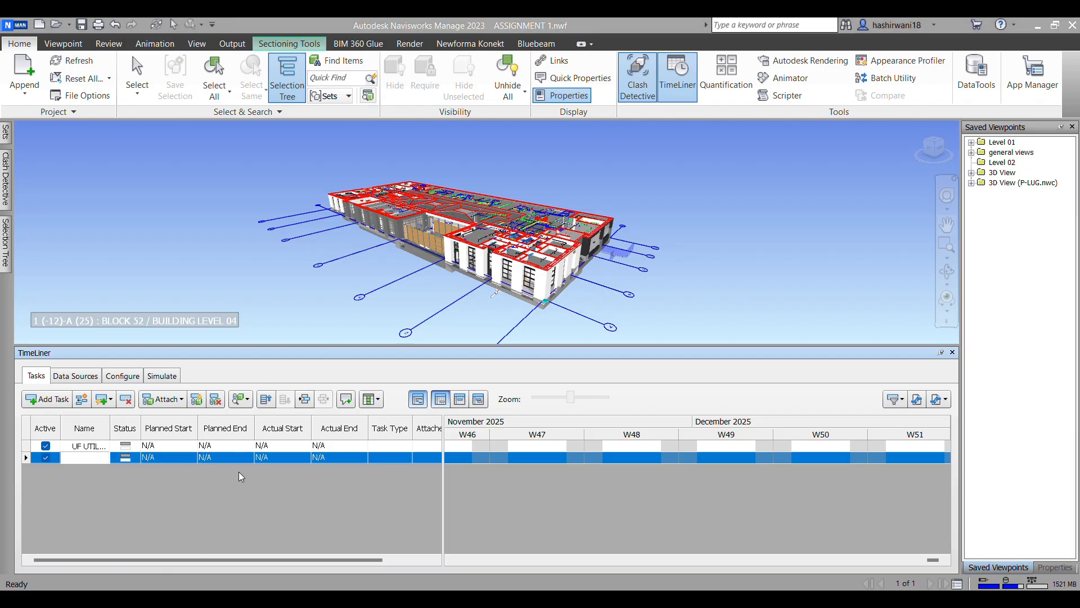
pyautogui.click(87, 457)
pyautogui.write('UF')
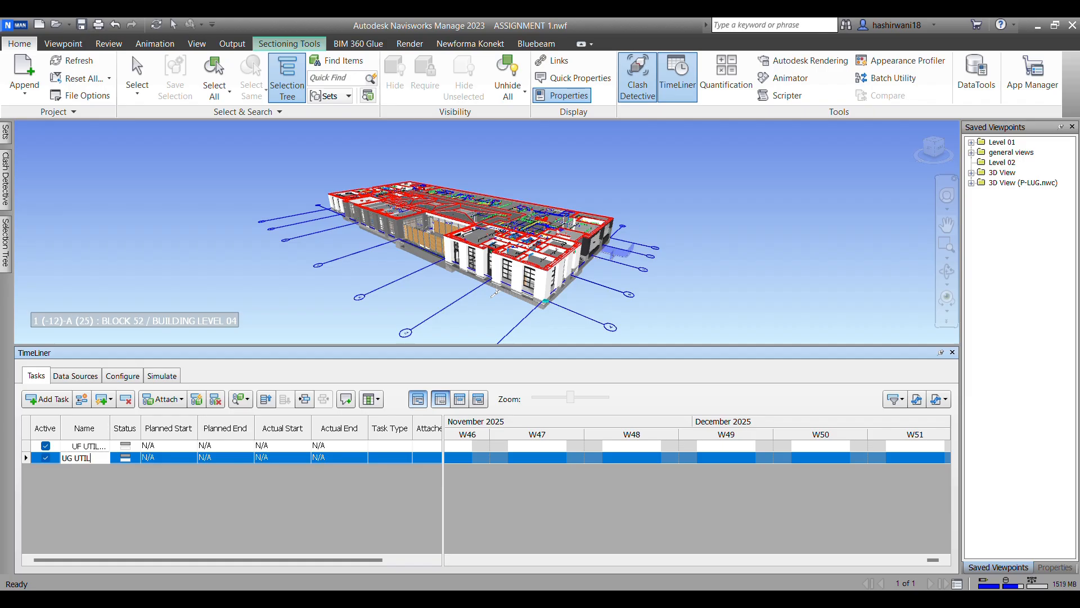
pyautogui.write(' UTILITIES EL')
pyautogui.press('Escape')
# Step: Add another task and delete both unnamed tasks below UF UTILITIES
pyautogui.click(66, 399)
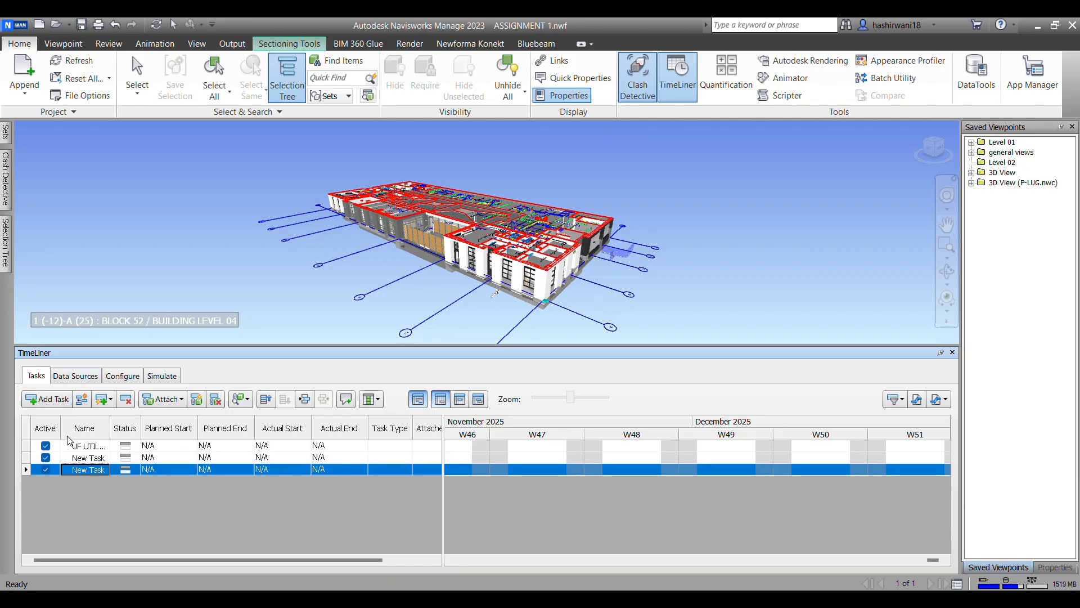
pyautogui.rightClick(85, 468)
pyautogui.click(78, 503)
pyautogui.click(100, 449)
pyautogui.click(95, 470)
pyautogui.click(97, 462)
pyautogui.rightClick(95, 462)
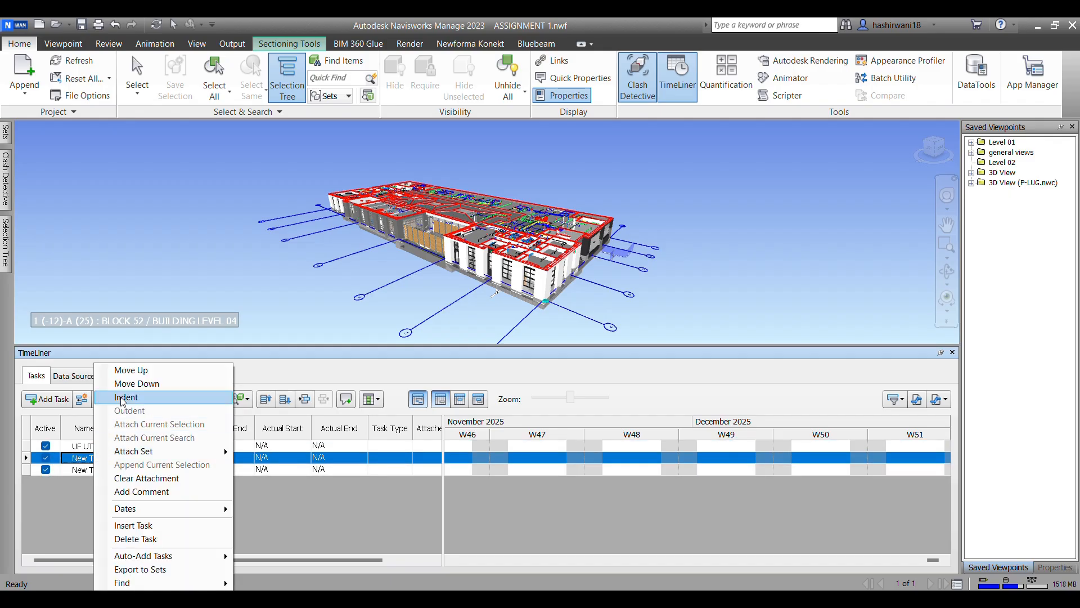
pyautogui.click(75, 457)
pyautogui.rightClick(84, 457)
pyautogui.click(75, 473)
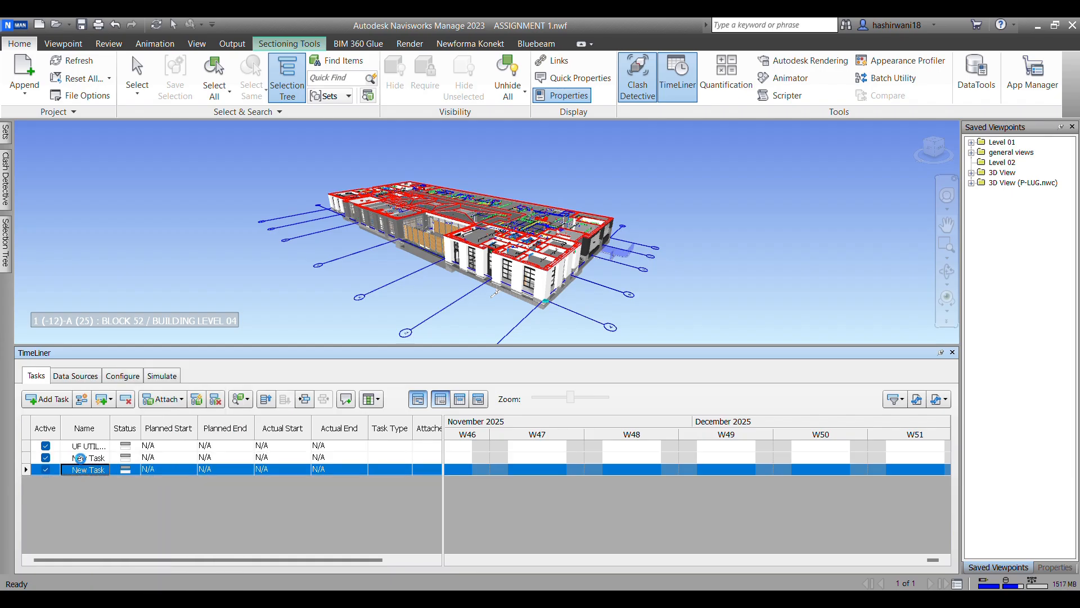
pyautogui.rightClick(79, 457)
pyautogui.click(77, 447)
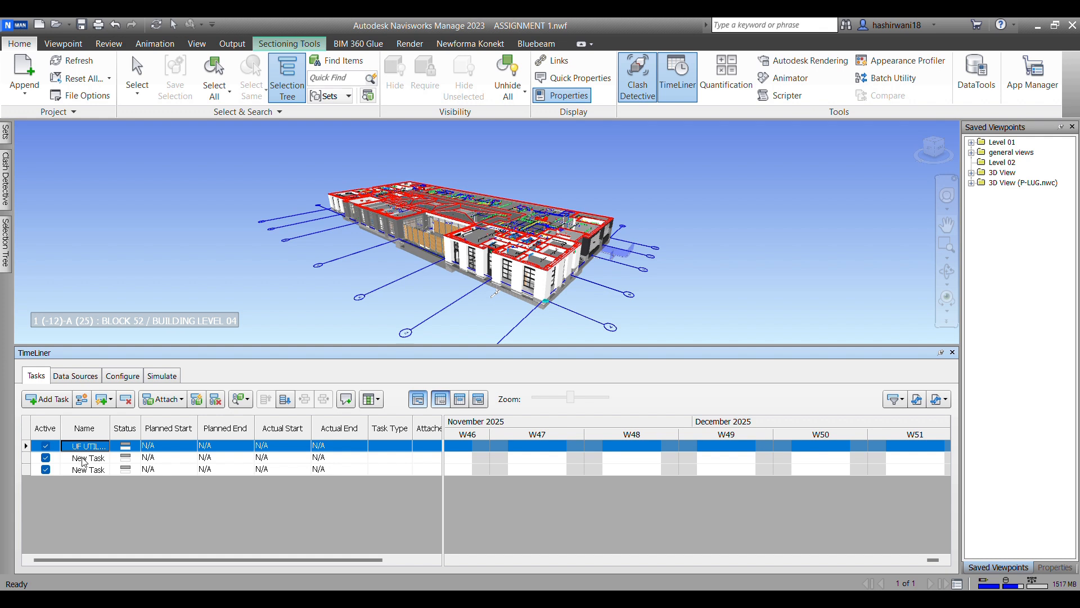
pyautogui.click(83, 459)
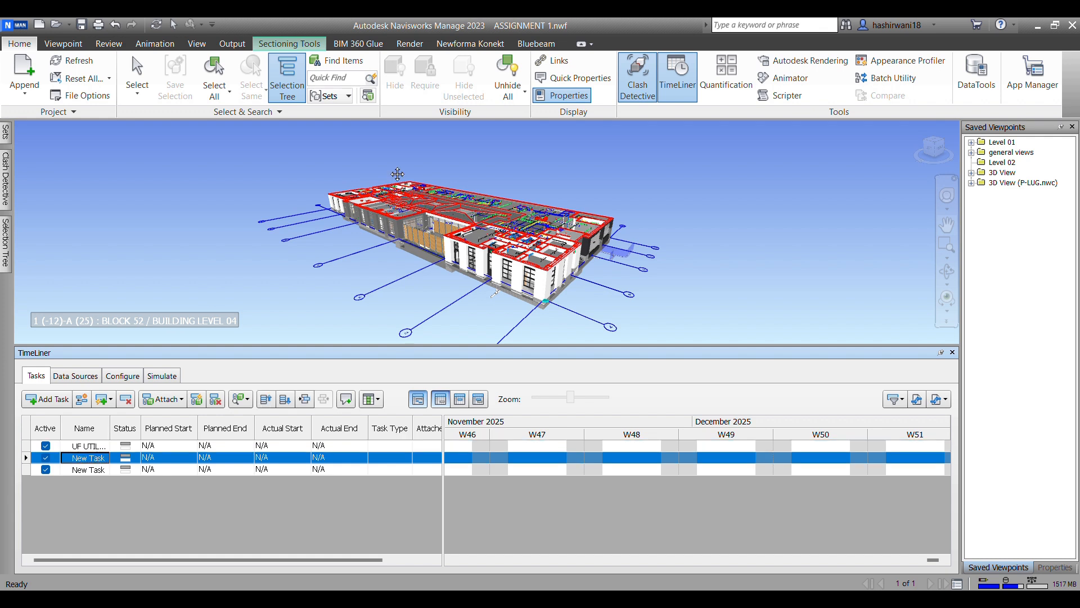
pyautogui.press('Delete')
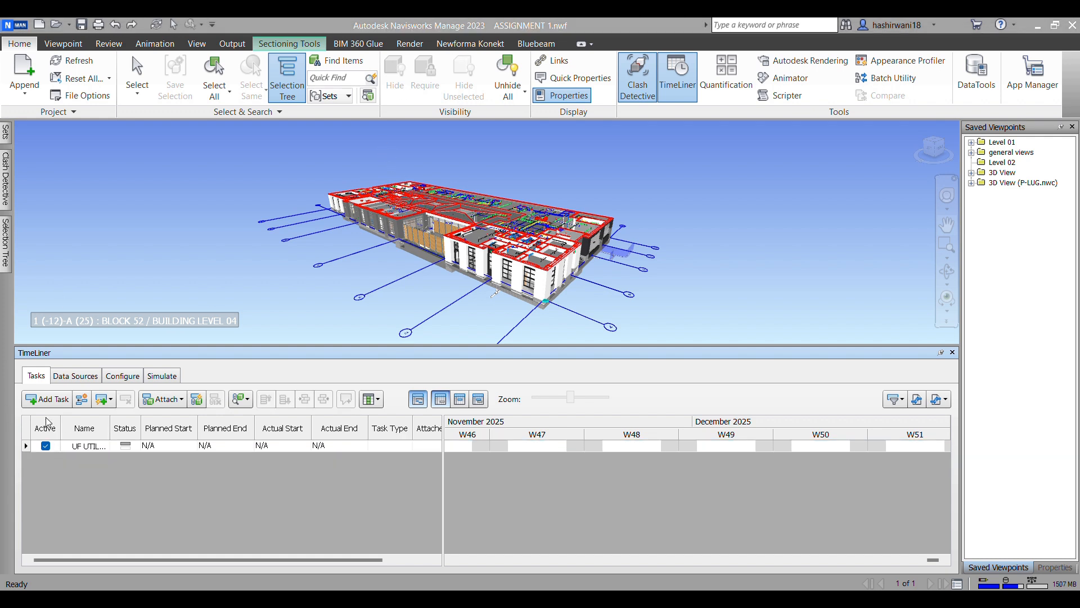
# Step: Add a task below UF UTILITIES and name it UG UTILITIES EL
pyautogui.click(83, 460)
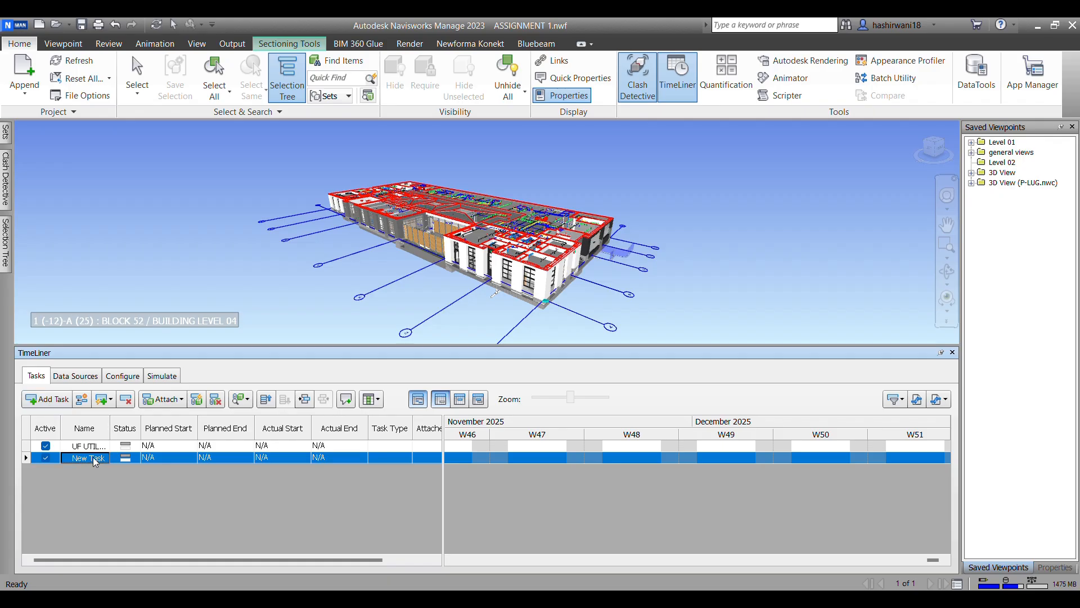
pyautogui.rightClick(93, 457)
pyautogui.click(79, 476)
pyautogui.click(93, 446)
pyautogui.rightClick(90, 461)
pyautogui.click(78, 445)
pyautogui.rightClick(80, 448)
pyautogui.click(71, 458)
pyautogui.click(87, 458)
pyautogui.write('UG')
pyautogui.write(' UTILITIES EL')
pyautogui.press('Return')
# Step: Add a third task below UG UTILITIES EL and start its name with FON
pyautogui.click(46, 399)
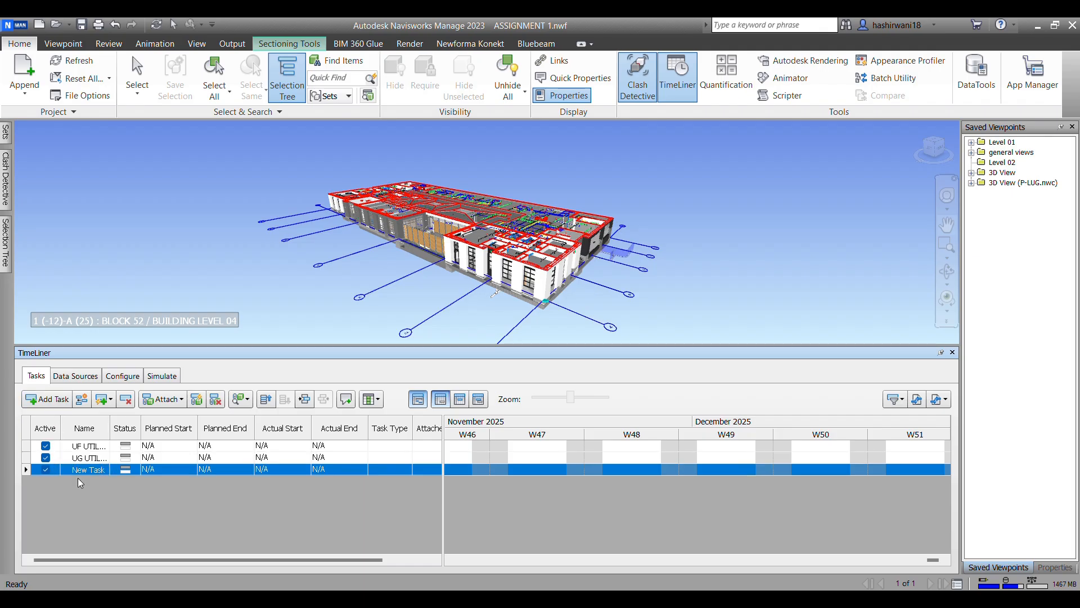
pyautogui.click(85, 475)
pyautogui.write('FON')
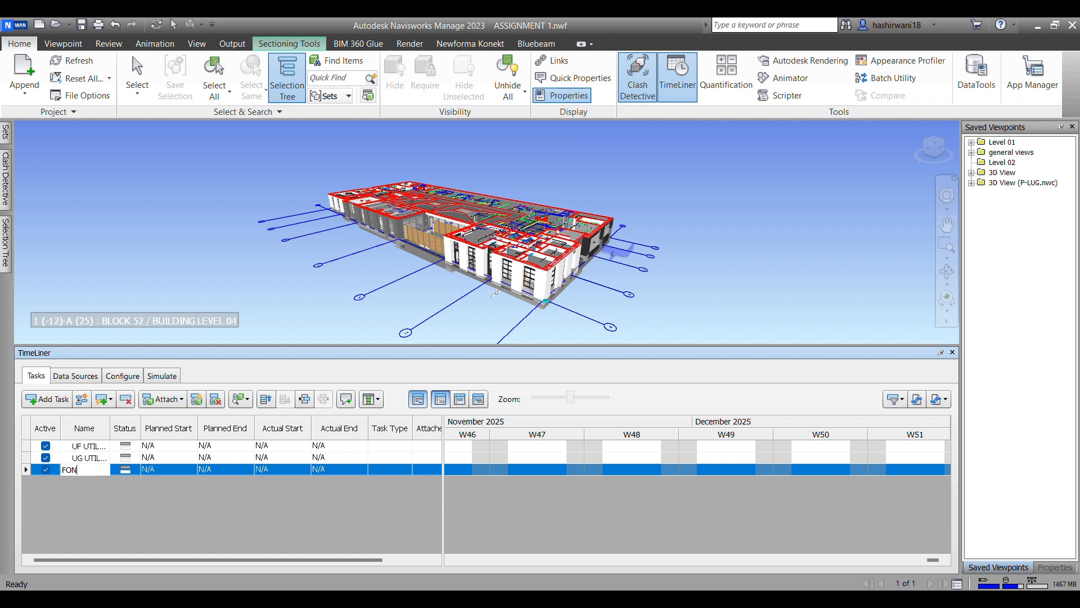
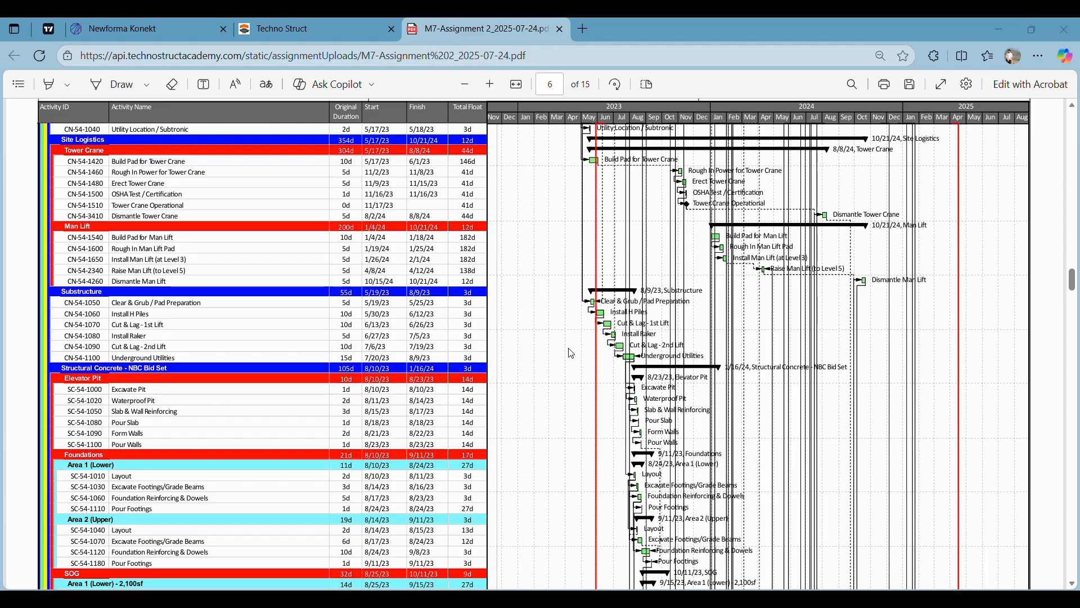
# Step: Examine the Underground Utilities dates and the Elevator Pit and Foundations activities in the PDF construction schedule
pyautogui.keyDown('ctrl'); pyautogui.scroll(5, 84, 390); pyautogui.keyUp('ctrl')
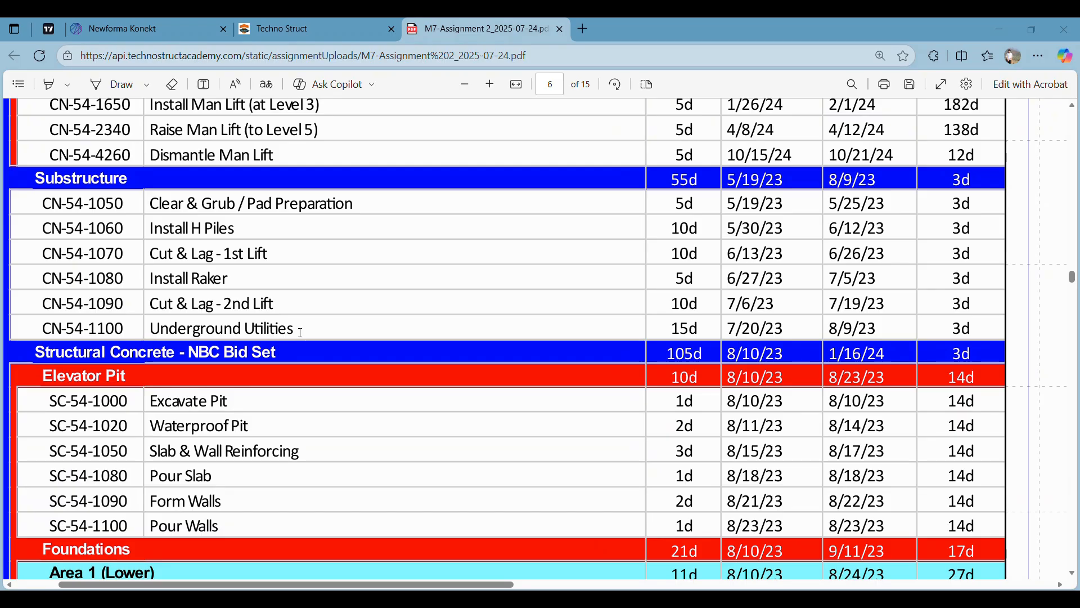
pyautogui.keyDown('ctrl'); pyautogui.scroll(-5, 672, 263); pyautogui.keyUp('ctrl')
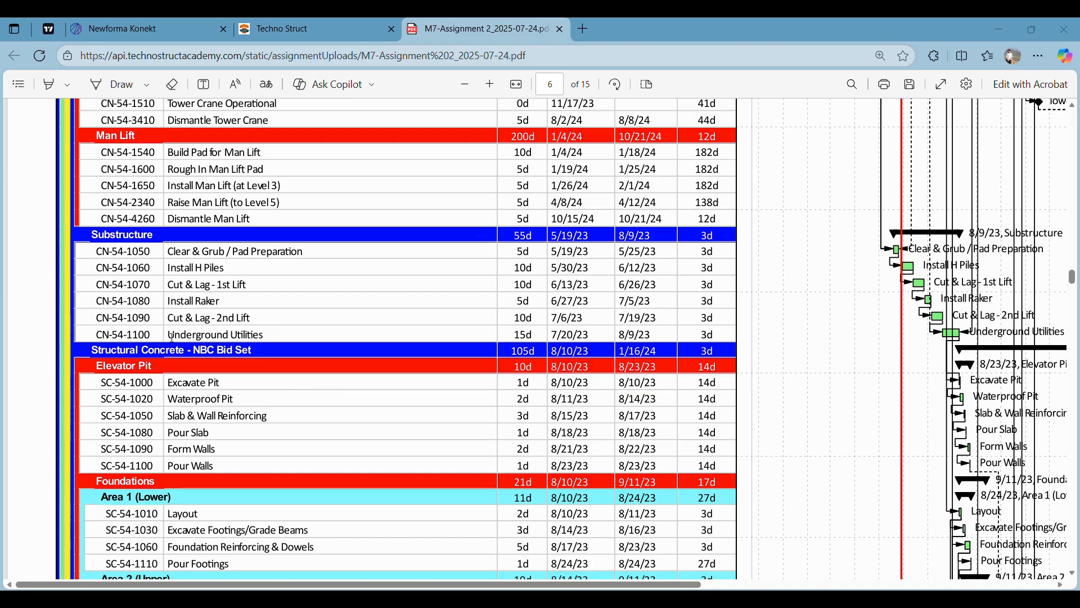
pyautogui.moveTo(172, 336); pyautogui.dragTo(263, 335)
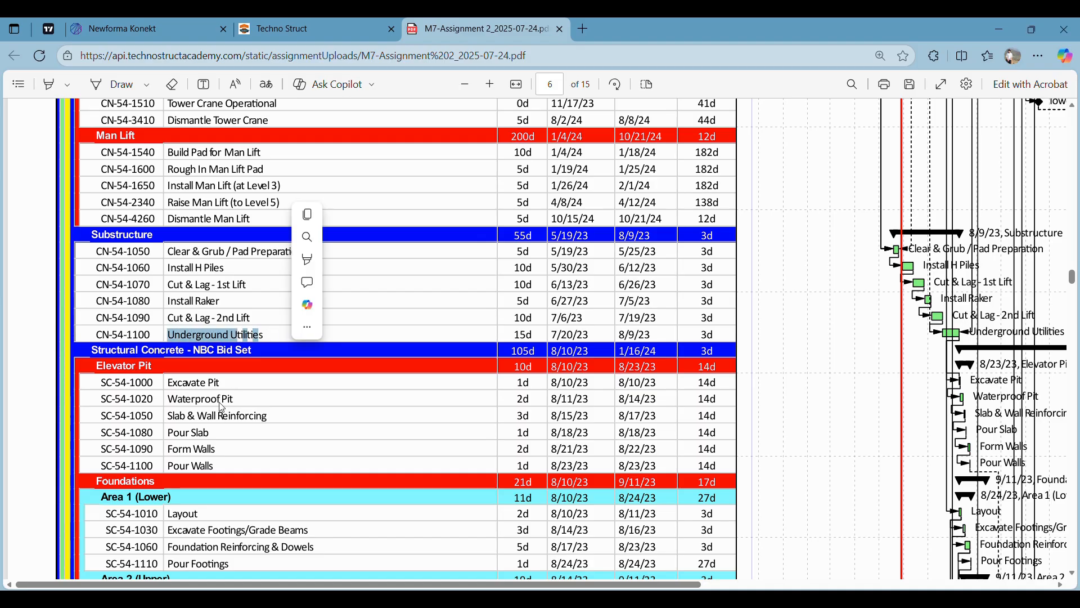
pyautogui.click(219, 432)
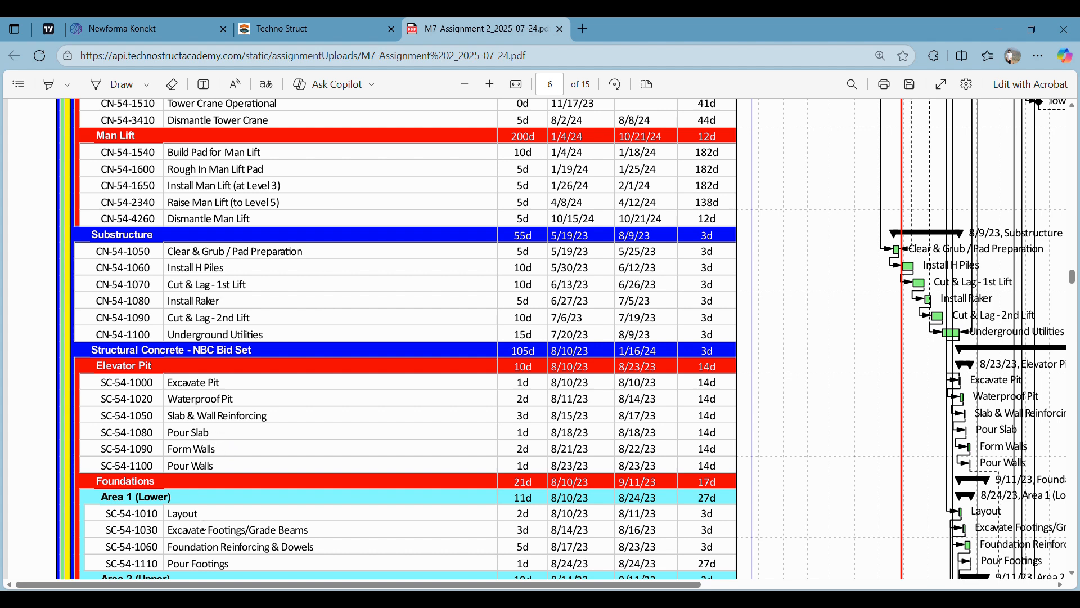
pyautogui.moveTo(228, 384); pyautogui.dragTo(168, 383)
pyautogui.rightClick(260, 398)
pyautogui.click(244, 400)
pyautogui.moveTo(244, 400); pyautogui.dragTo(220, 399)
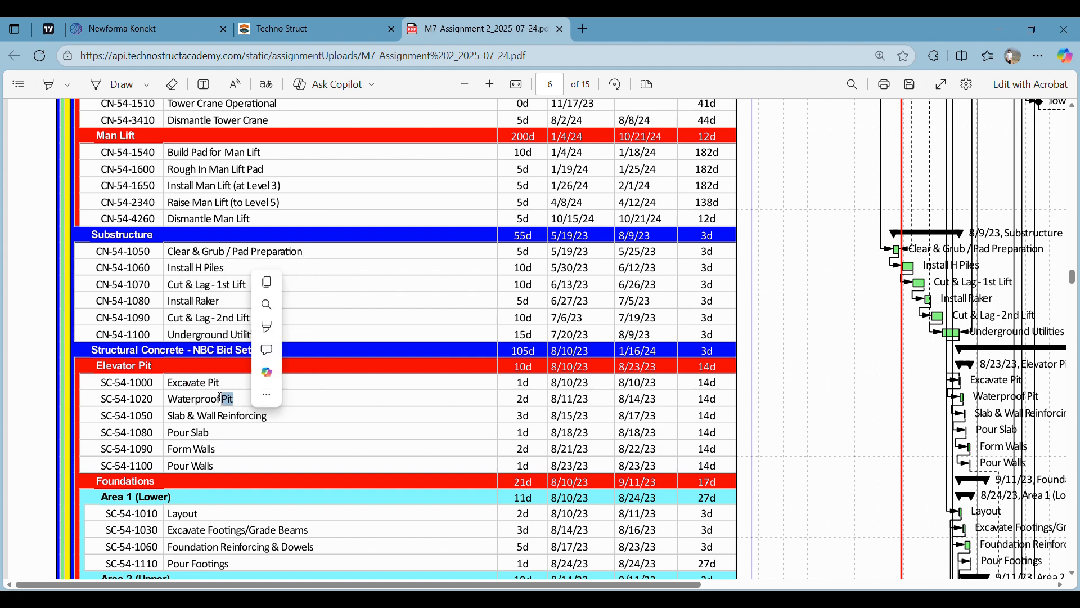
pyautogui.click(248, 447)
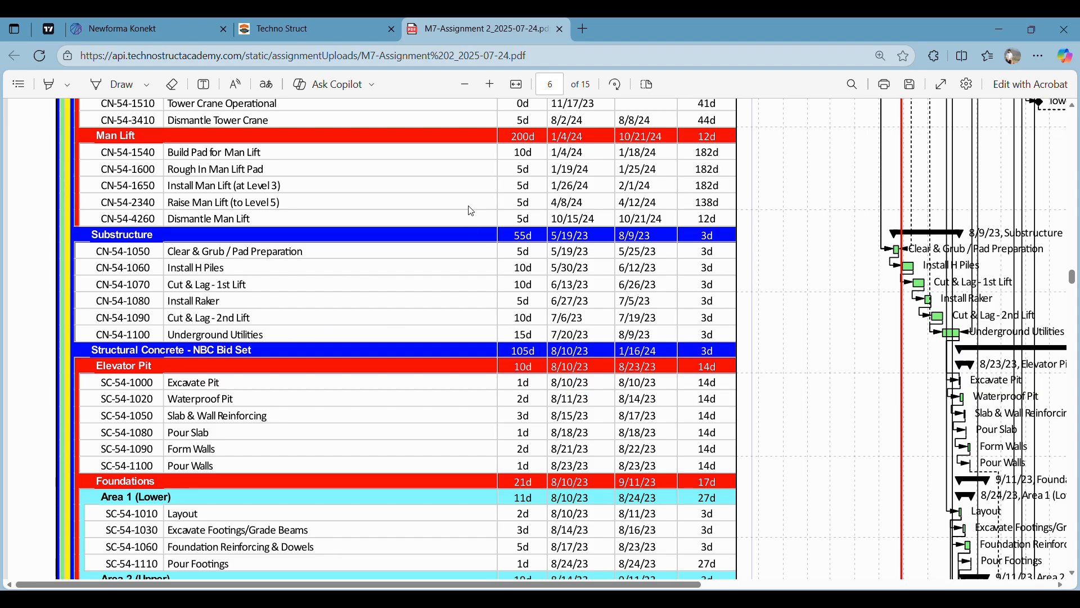
# Step: Switch to Navisworks and set the UF UTILITIES task's planned start to 20-07-2023
pyautogui.hotkey('alt', 'Tab')
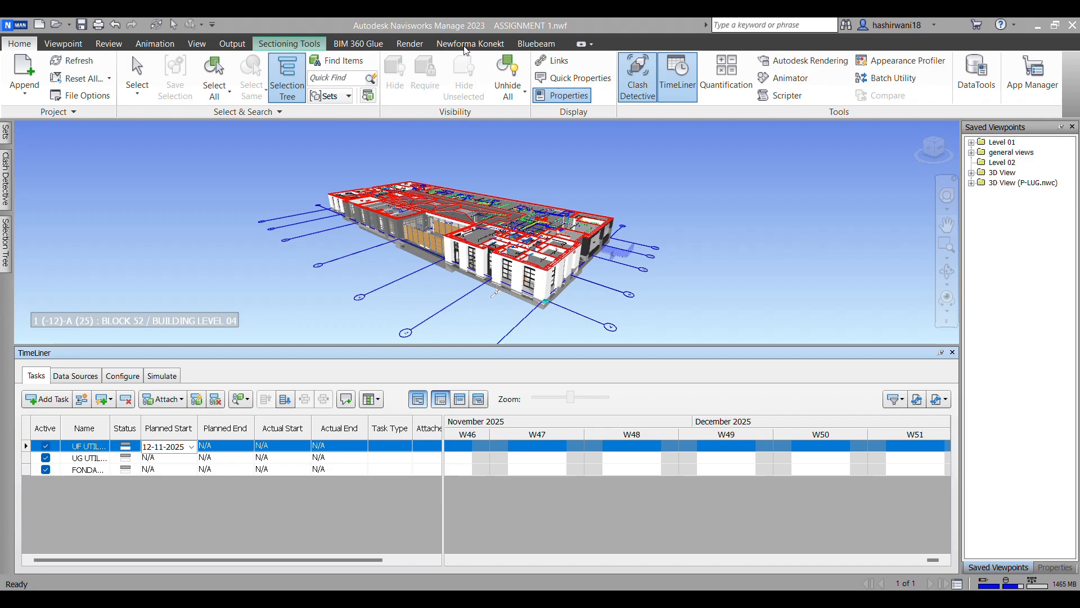
pyautogui.click(191, 447)
pyautogui.click(149, 465)
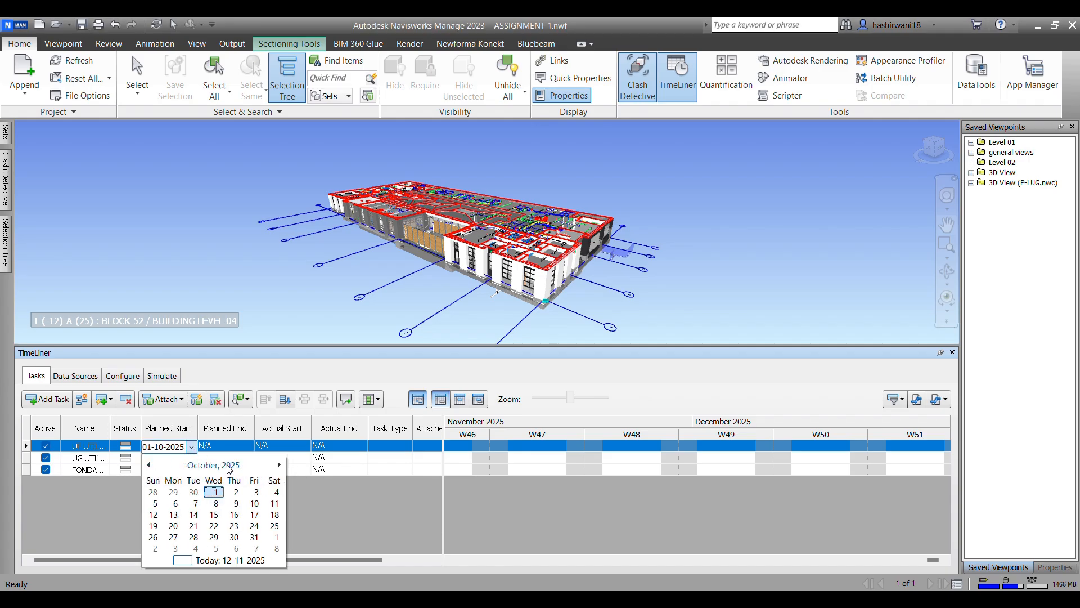
pyautogui.click(213, 464)
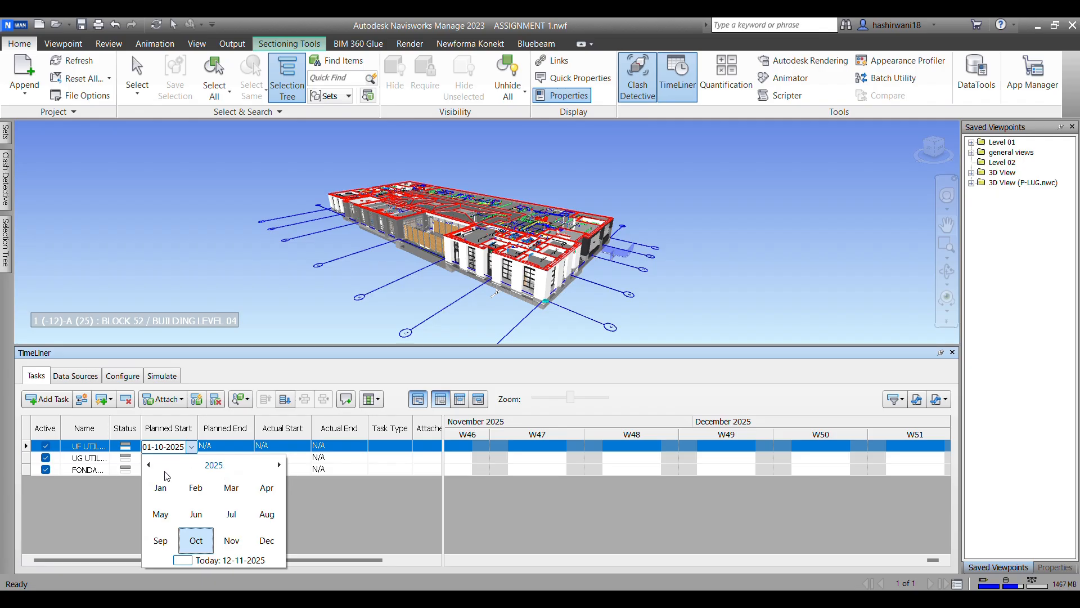
pyautogui.click(149, 467)
pyautogui.click(149, 467)
pyautogui.click(149, 466)
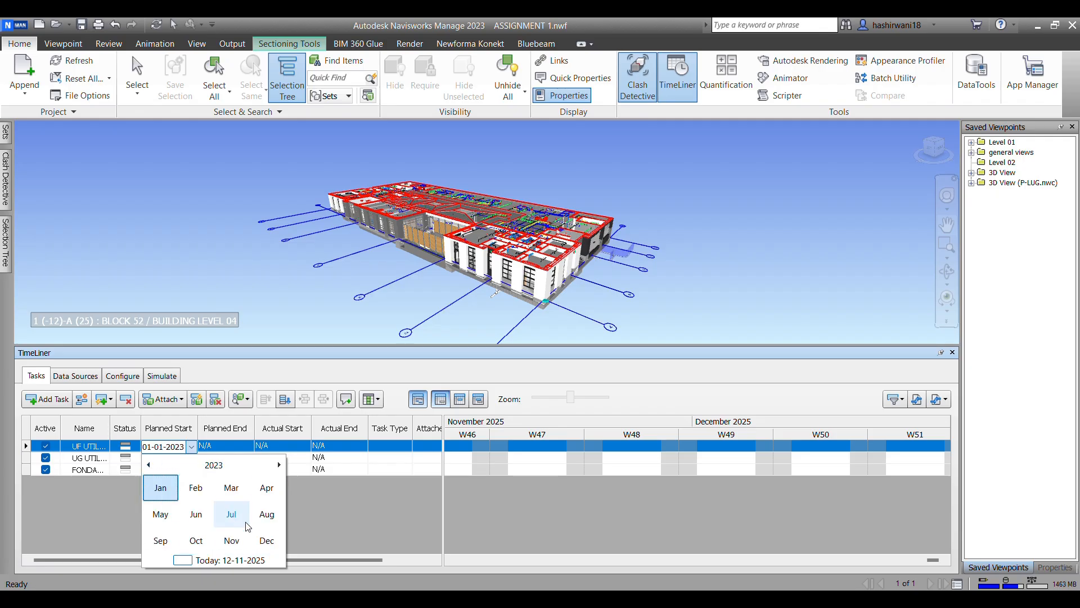
pyautogui.click(241, 522)
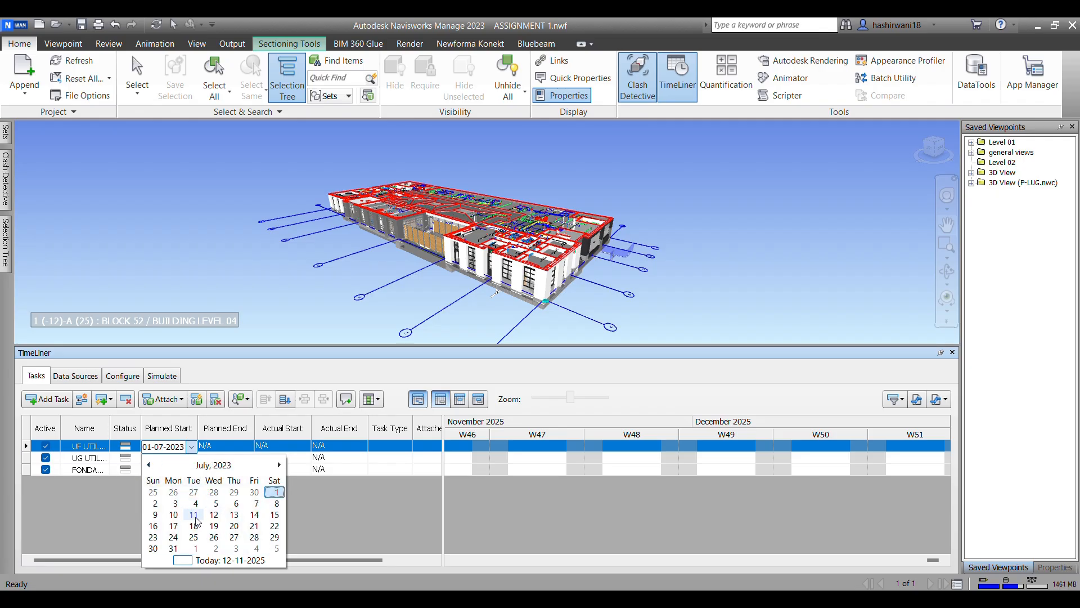
pyautogui.click(234, 525)
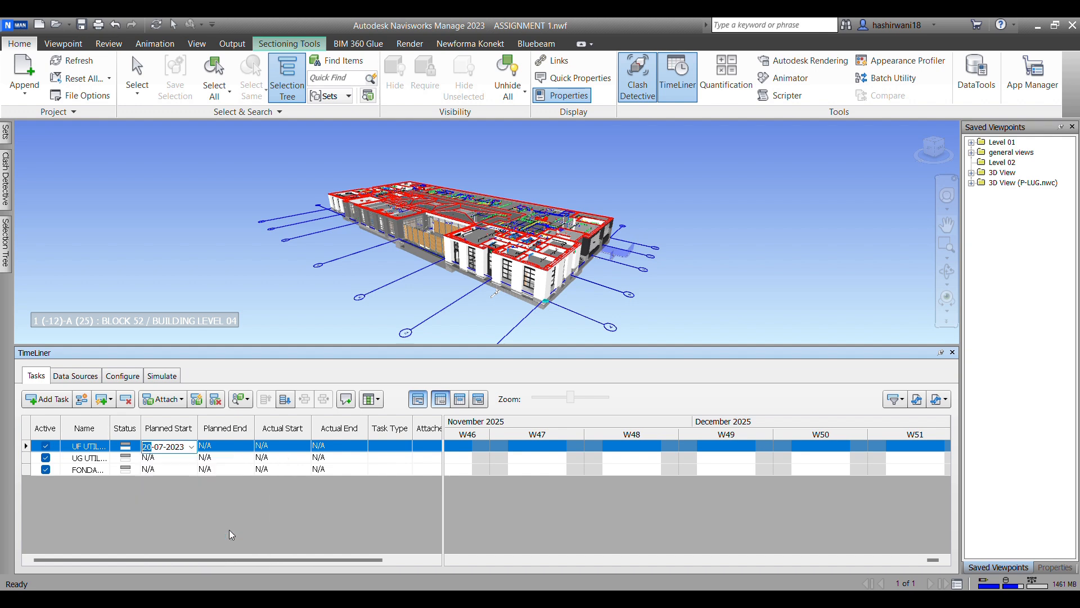
# Step: Set the UF UTILITIES task's planned end to 30-07-2023
pyautogui.click(239, 446)
pyautogui.click(248, 446)
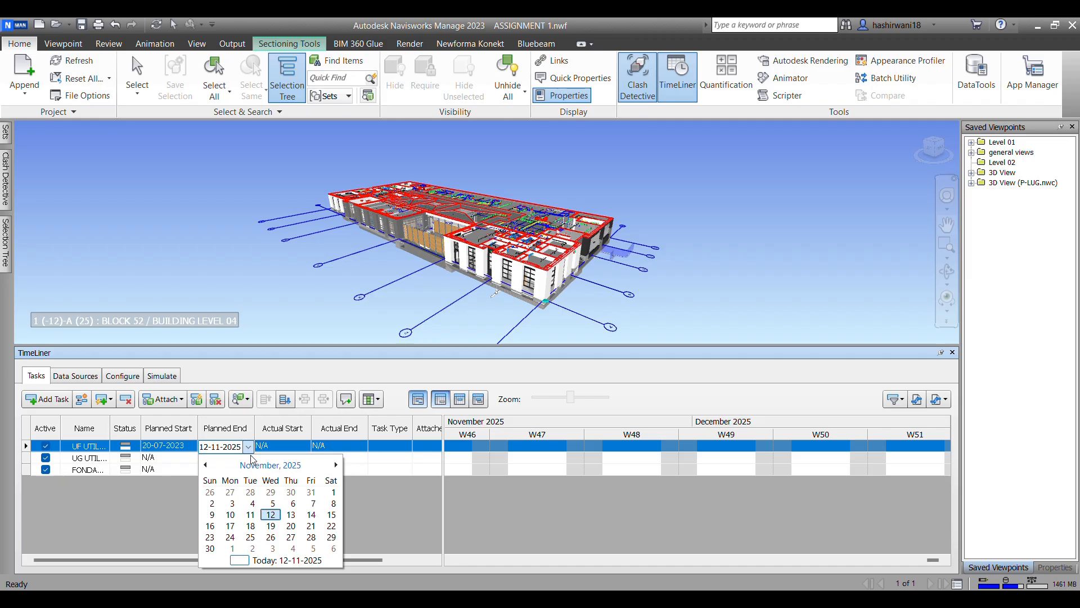
pyautogui.click(293, 467)
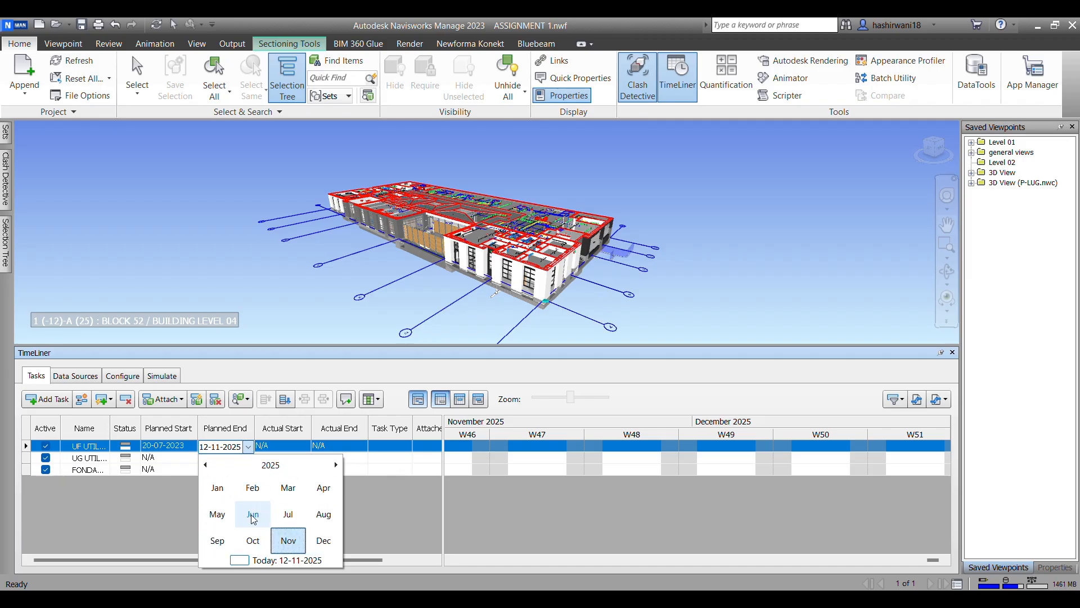
pyautogui.click(271, 465)
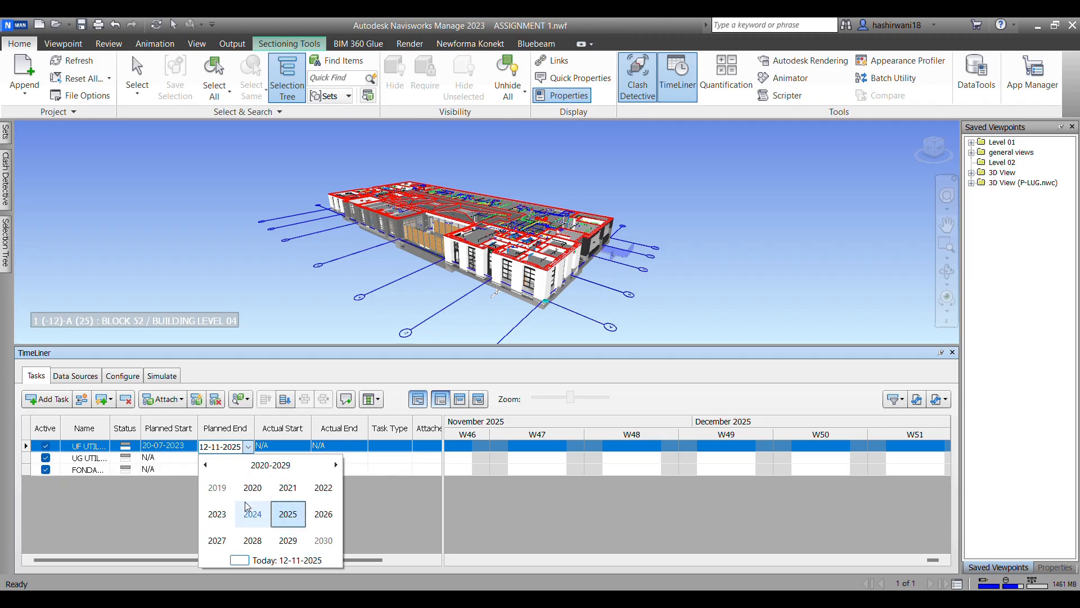
pyautogui.click(217, 514)
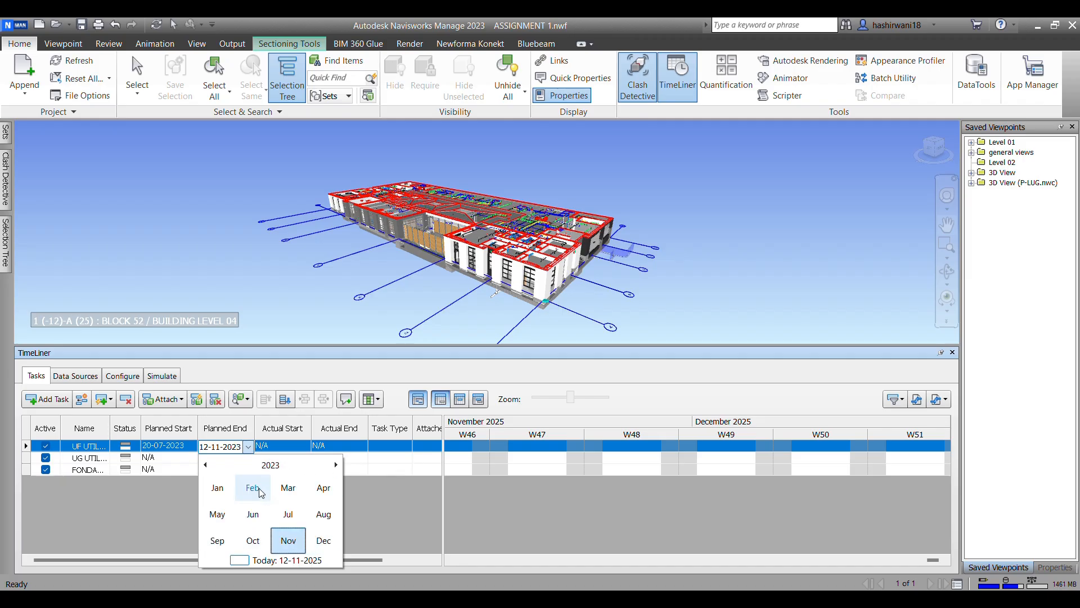
pyautogui.click(292, 521)
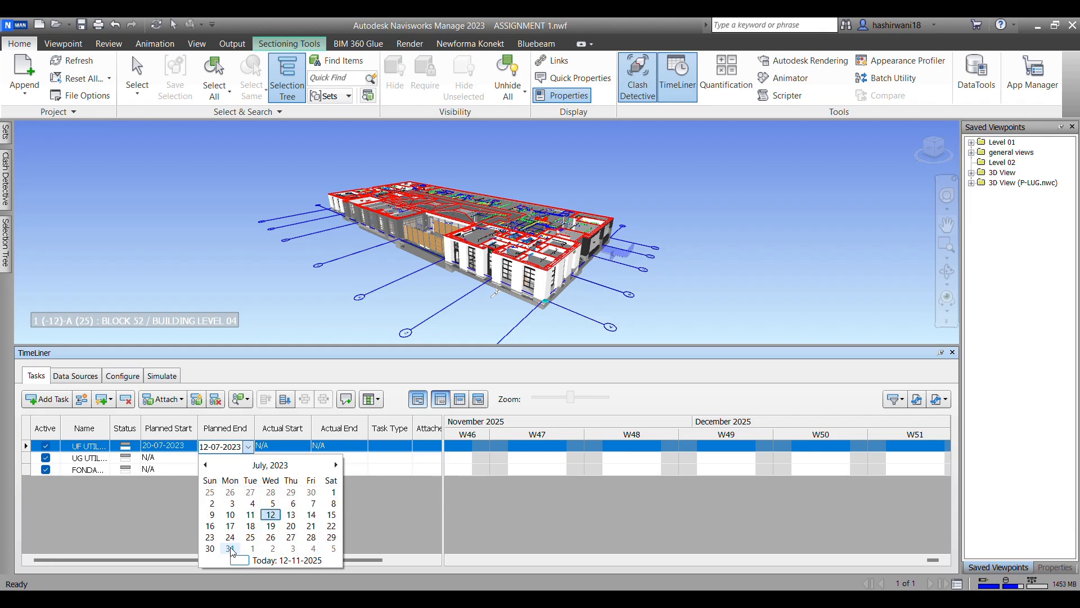
pyautogui.click(209, 548)
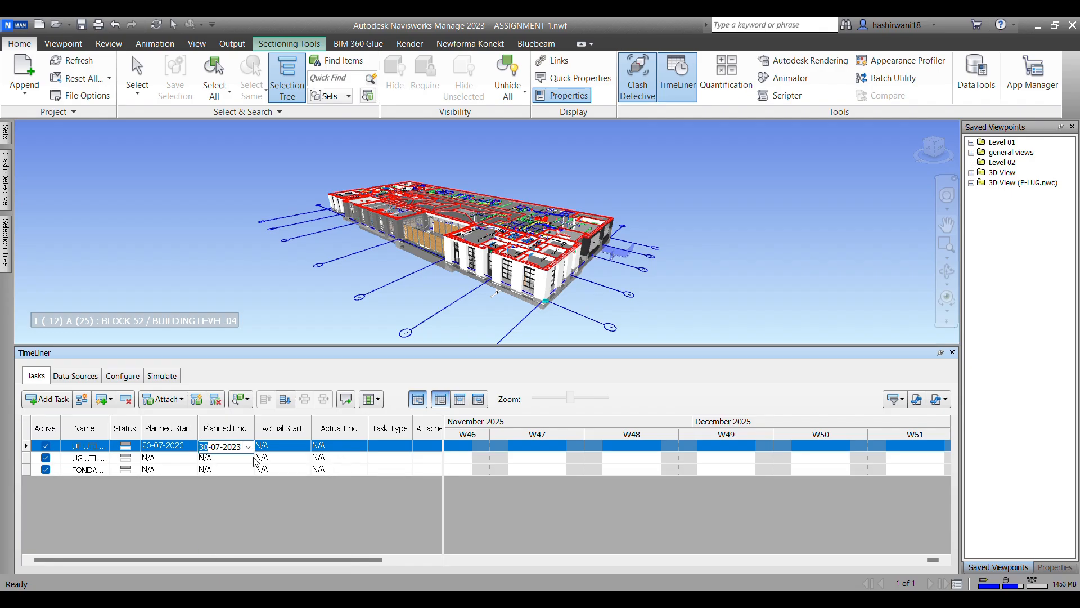
# Step: Set the UG UTILITIES EL task's planned start to 01-08-2023
pyautogui.click(192, 458)
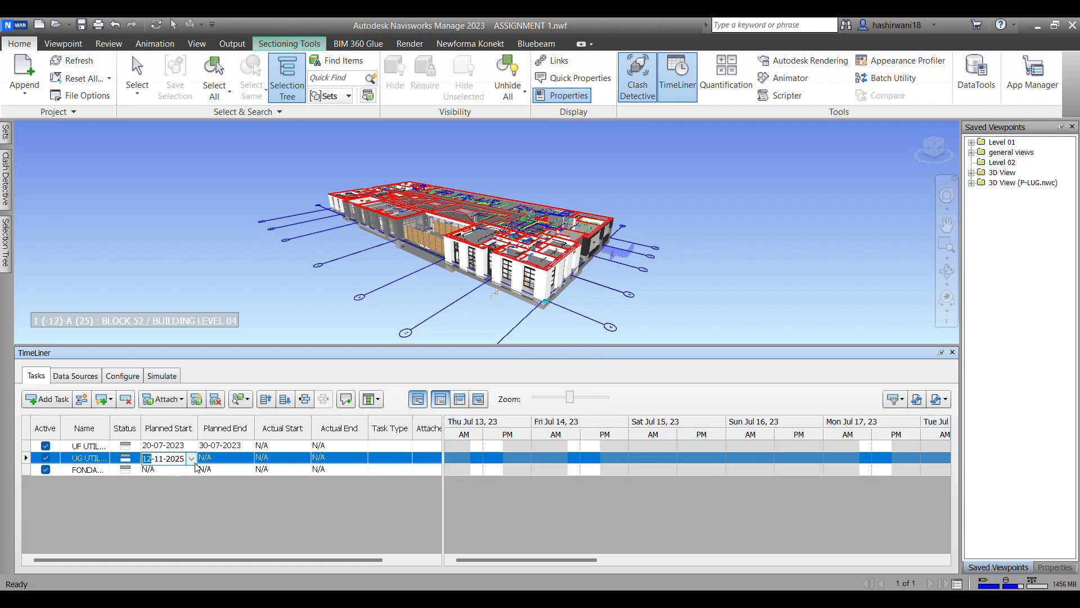
pyautogui.click(192, 459)
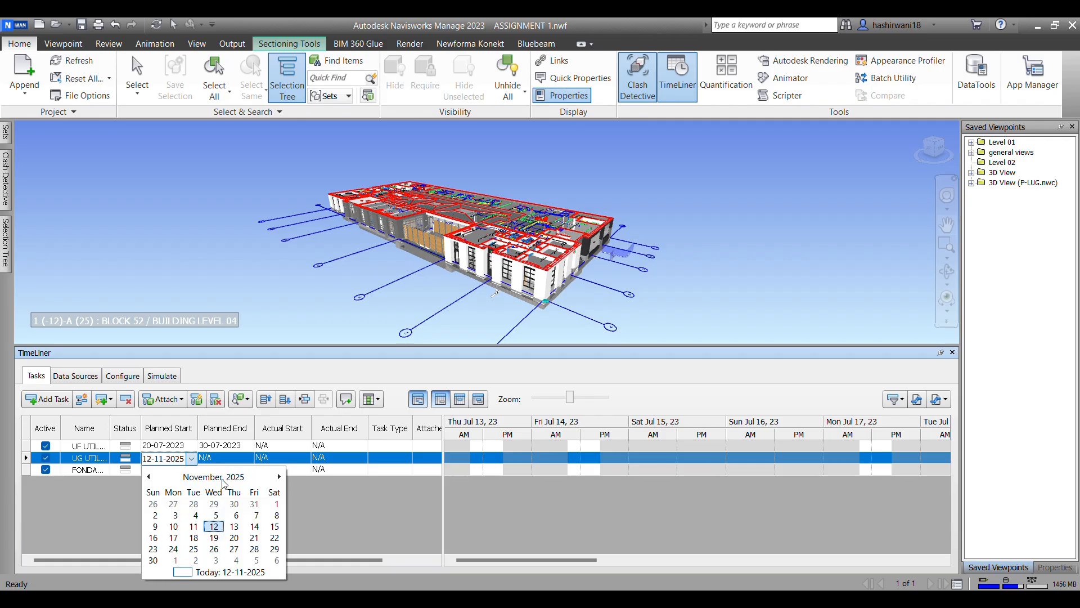
pyautogui.click(214, 477)
pyautogui.click(214, 477)
pyautogui.click(160, 526)
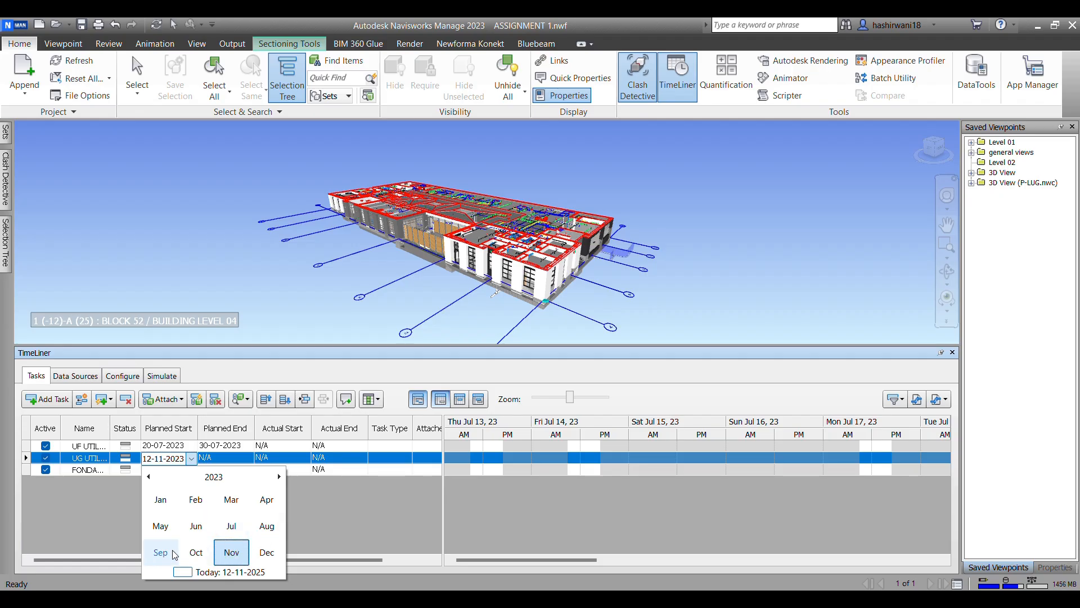
pyautogui.click(260, 528)
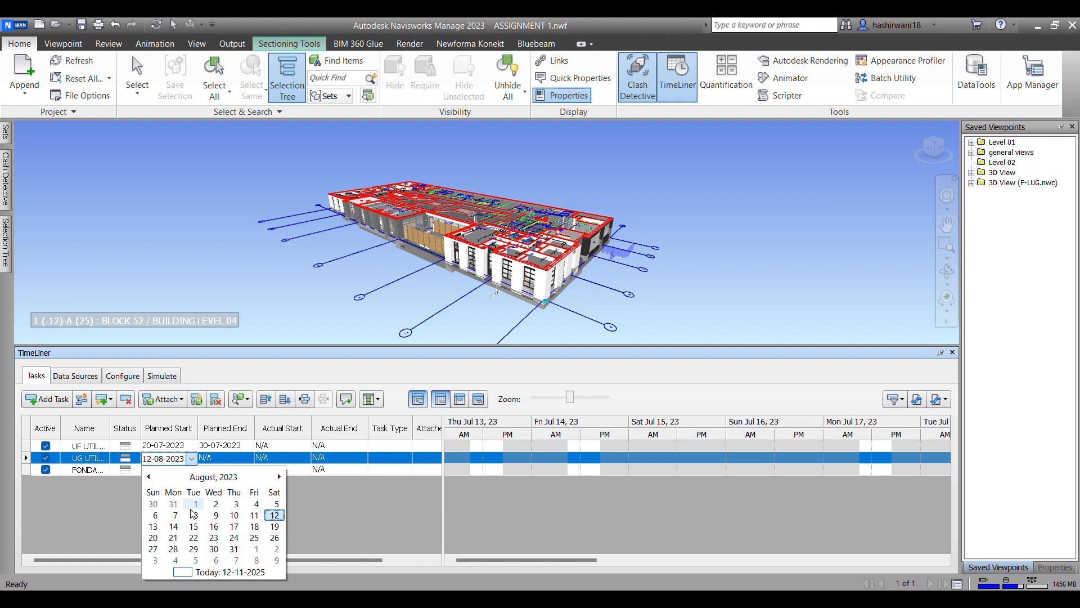
pyautogui.click(195, 504)
# Step: Set the UG UTILITIES EL task's planned end to 09-08-2023
pyautogui.click(235, 458)
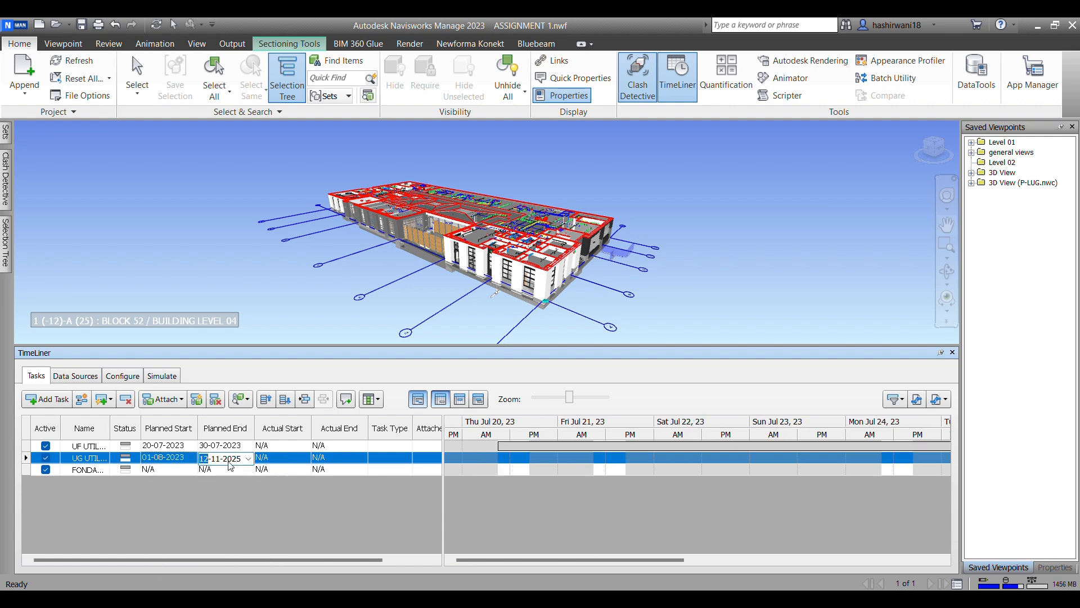
pyautogui.click(248, 458)
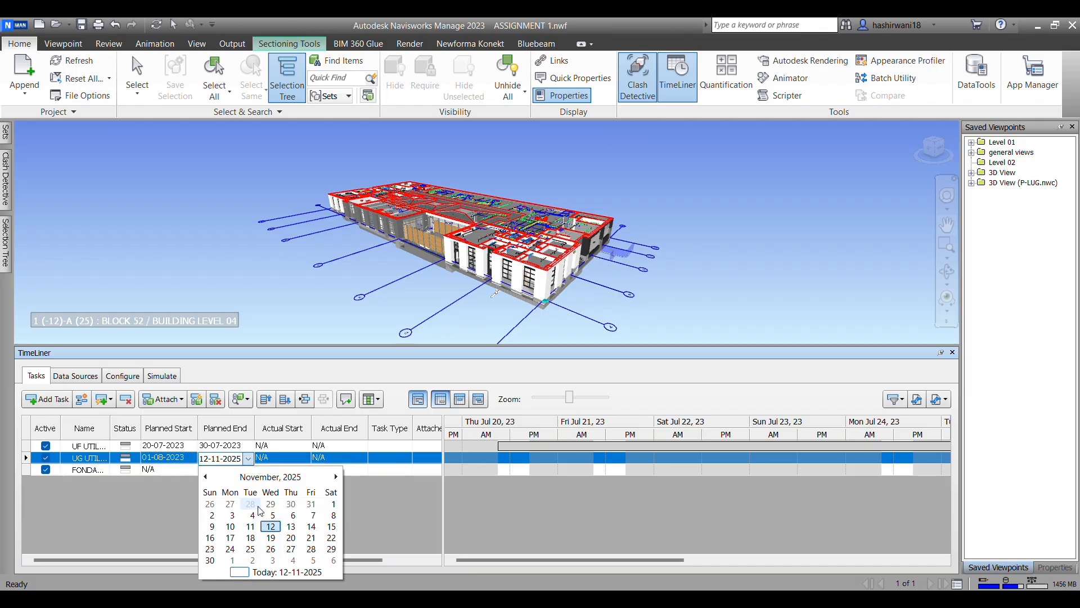
pyautogui.click(308, 478)
pyautogui.click(271, 477)
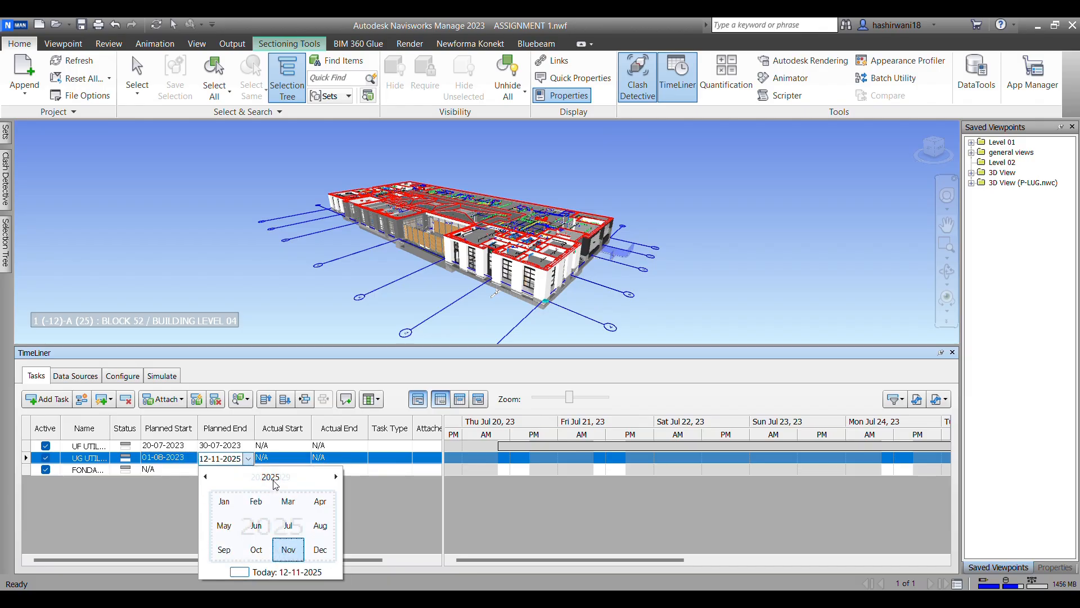
pyautogui.click(217, 526)
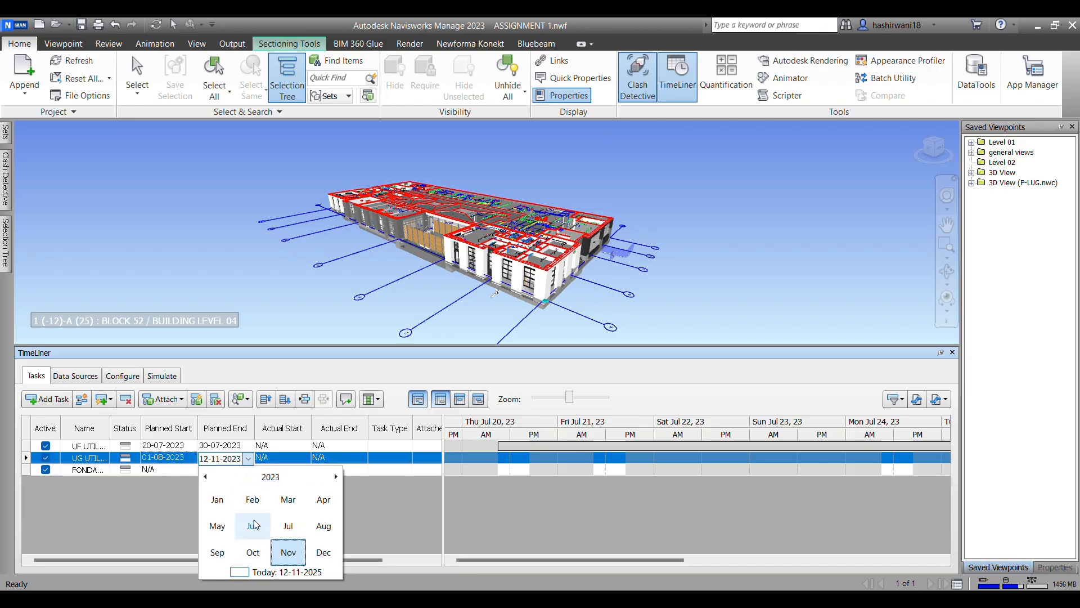
pyautogui.click(323, 525)
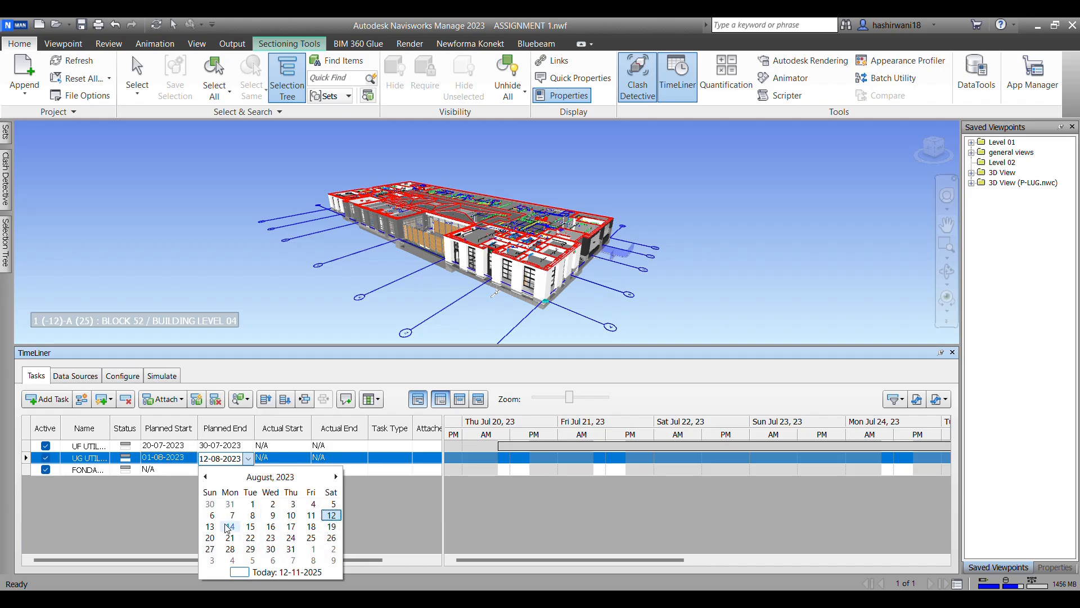
pyautogui.click(331, 516)
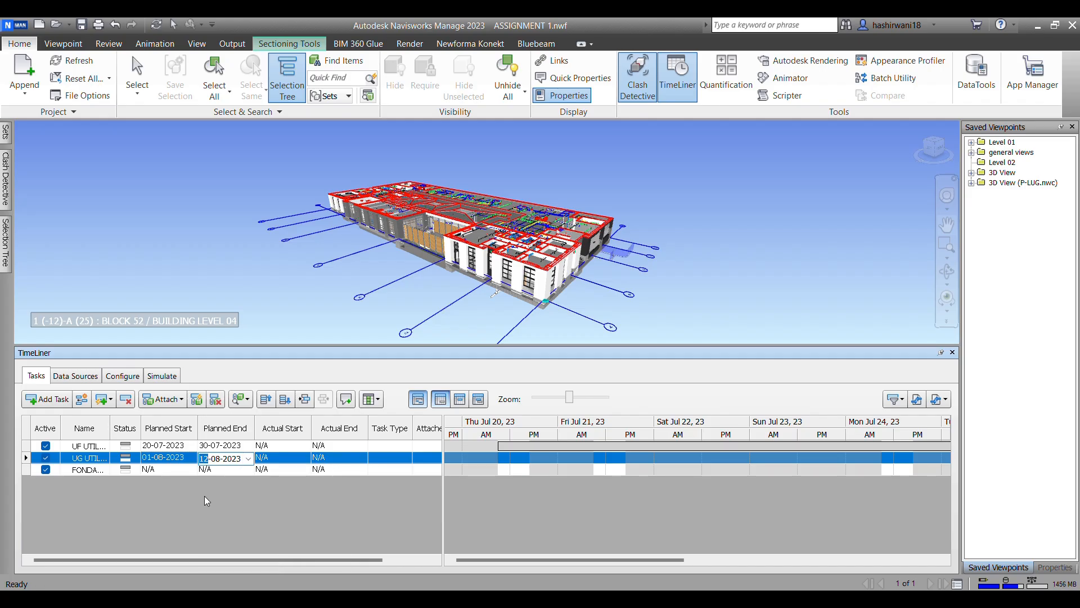
pyautogui.click(248, 459)
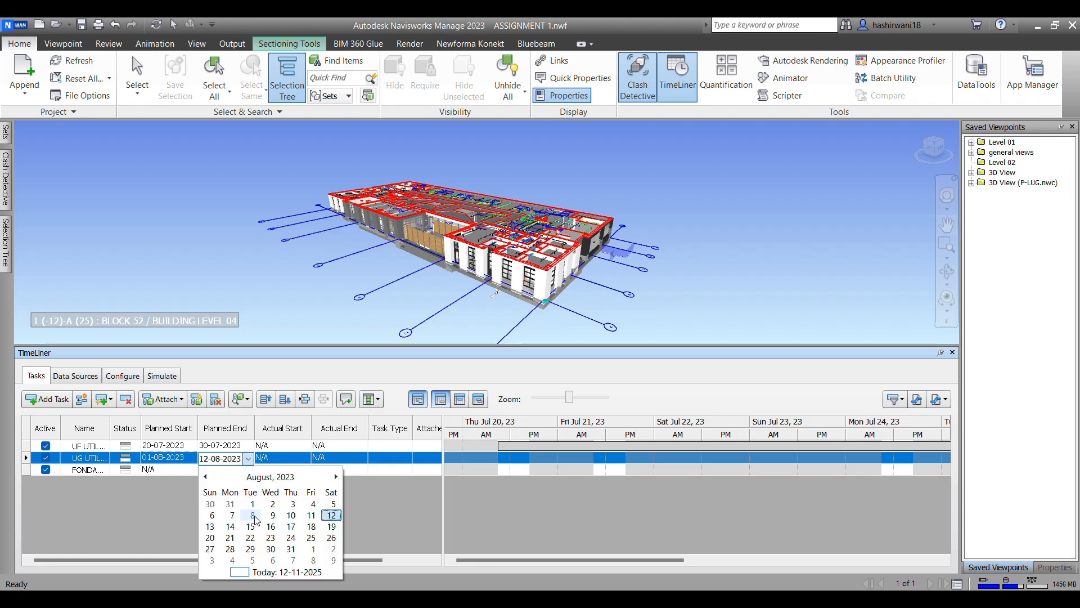
pyautogui.click(273, 515)
pyautogui.click(210, 504)
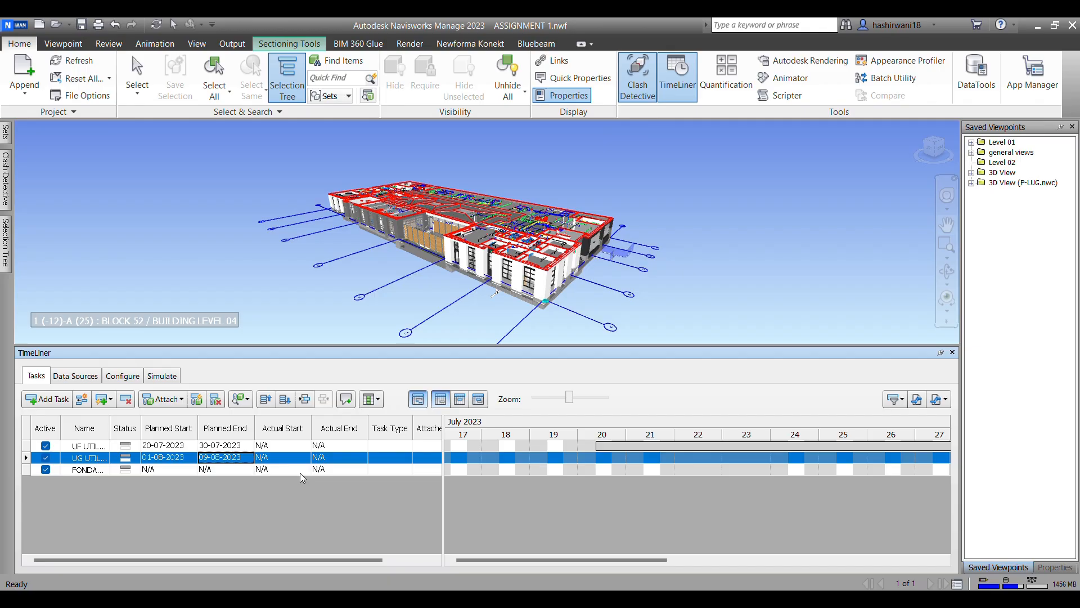
# Step: Set the planned start of the foundation task, the third task in the schedule, to 15-08-2023
pyautogui.click(185, 471)
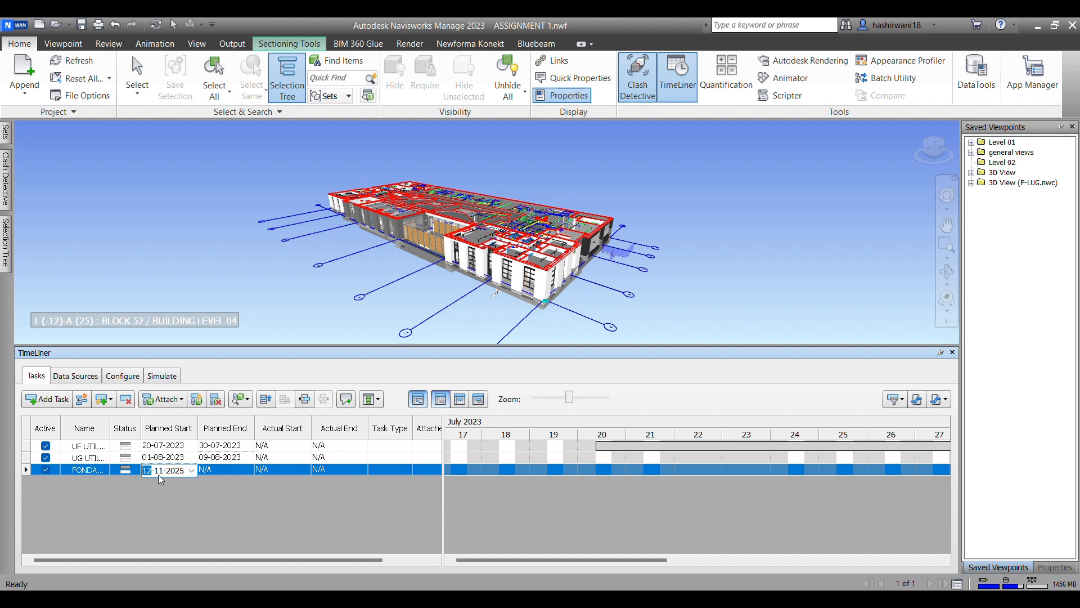
pyautogui.click(191, 473)
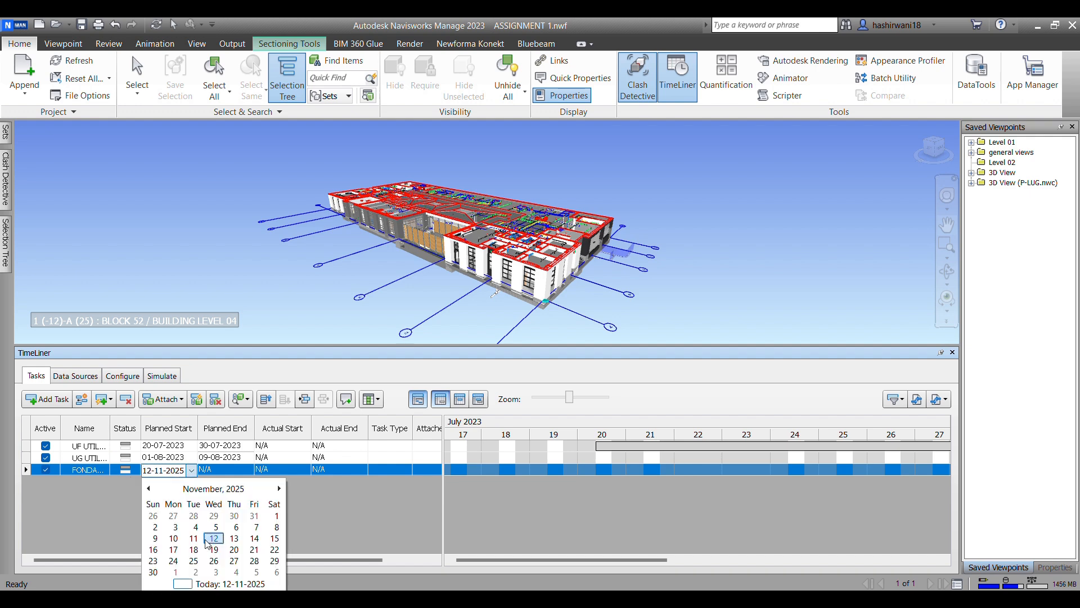
pyautogui.click(246, 489)
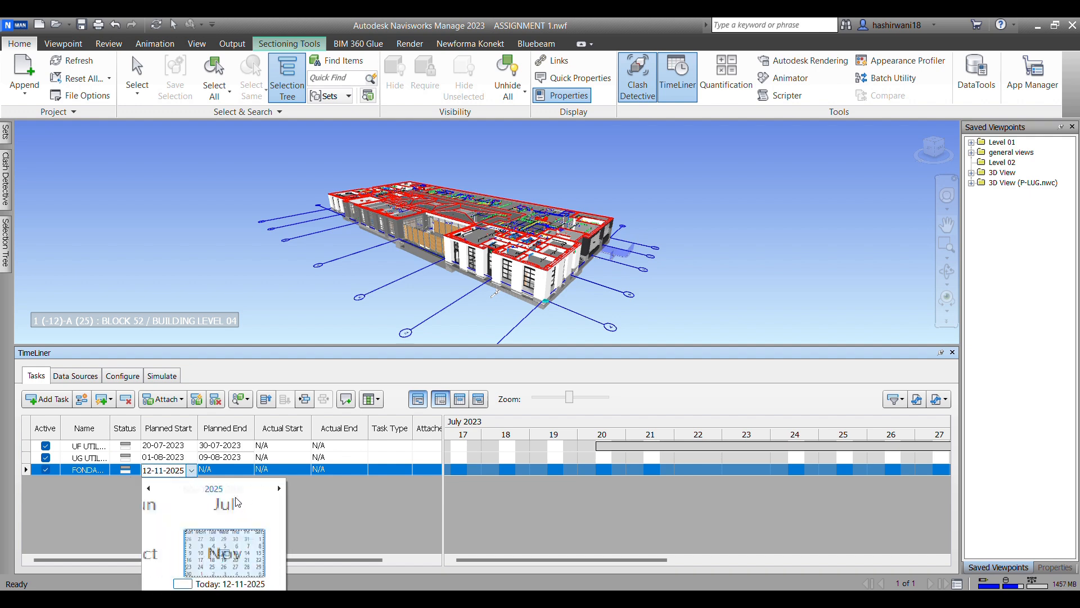
pyautogui.click(214, 488)
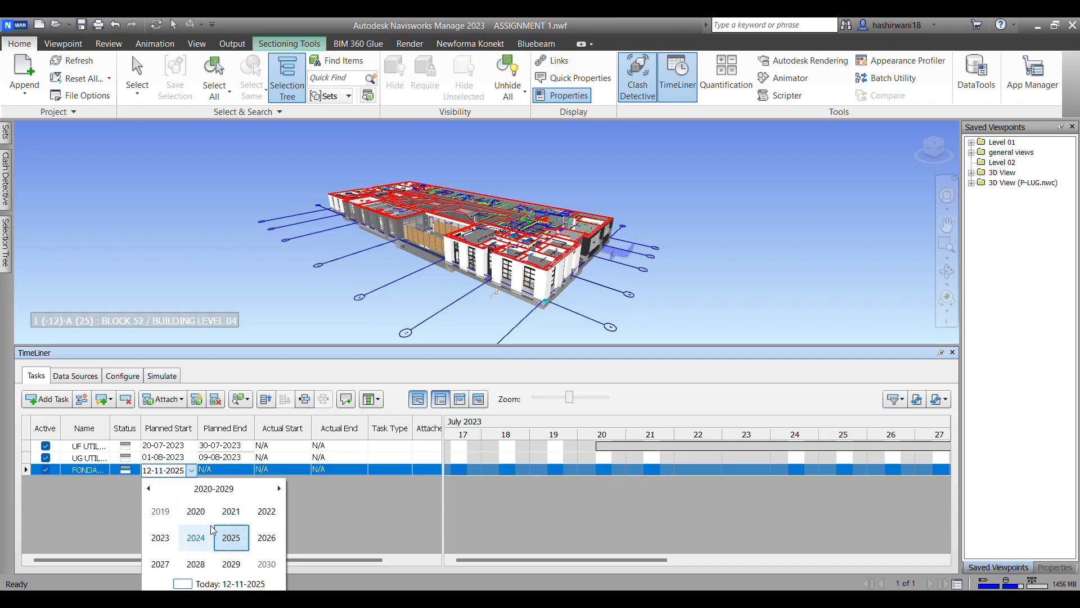
pyautogui.click(160, 537)
pyautogui.click(269, 539)
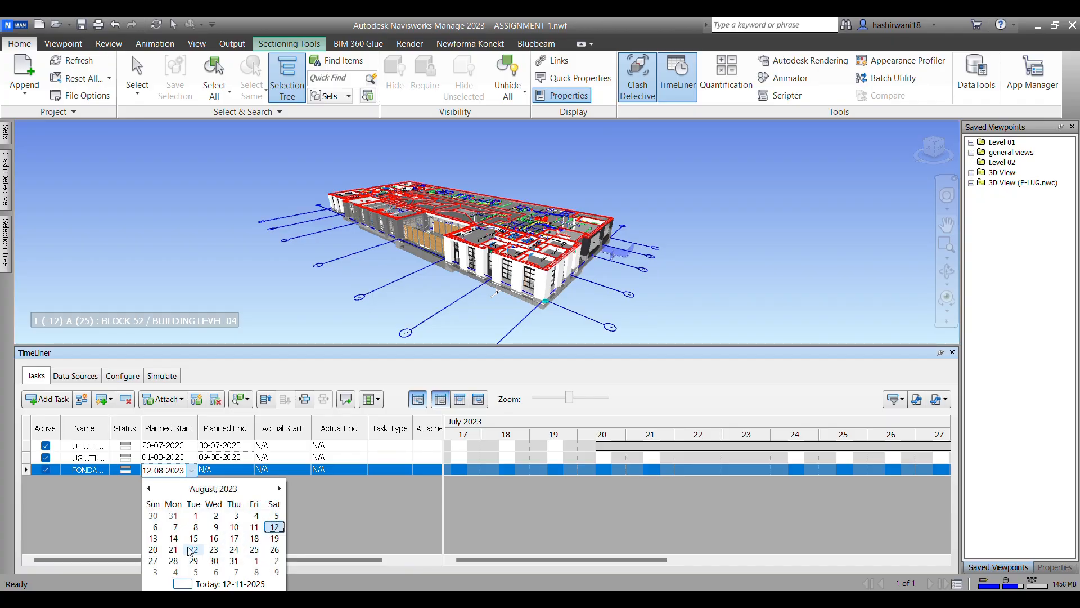
pyautogui.click(193, 538)
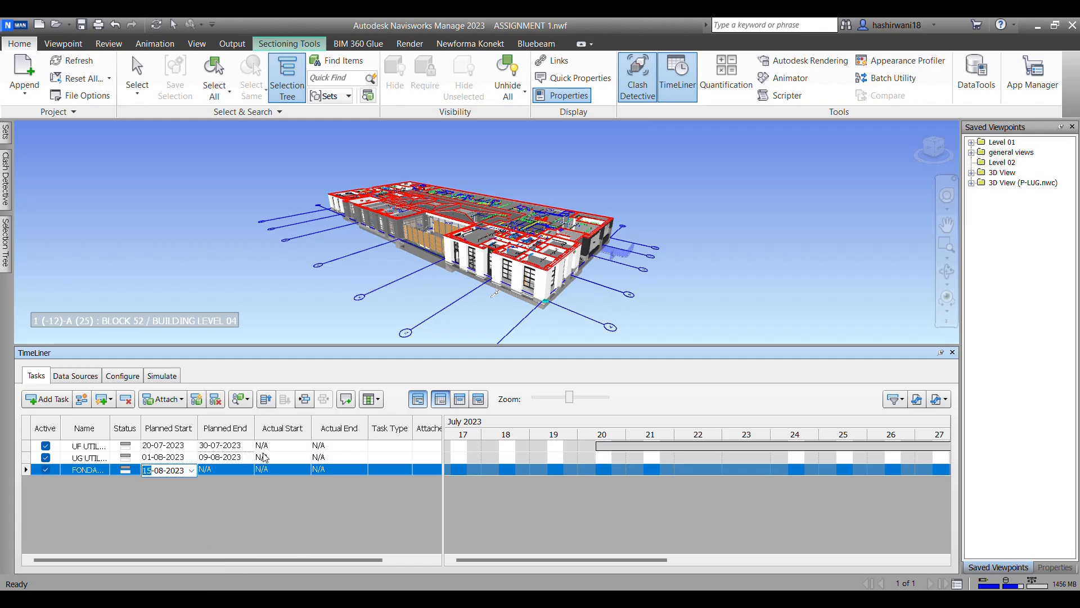
# Step: Set the foundation task's planned end to 30-08-2023
pyautogui.click(251, 474)
pyautogui.click(248, 470)
pyautogui.click(270, 489)
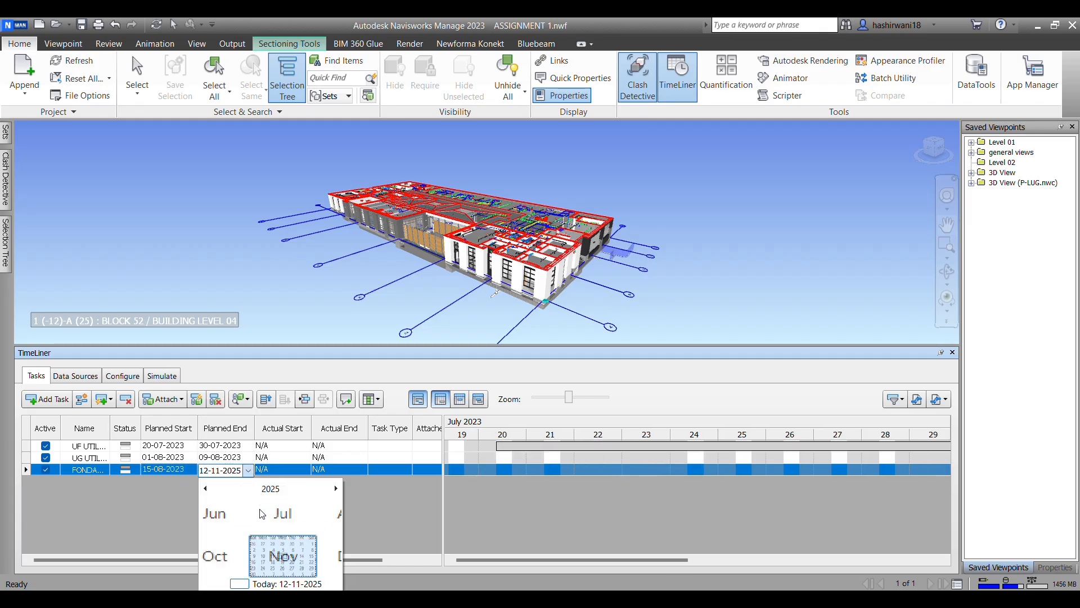
pyautogui.click(270, 490)
pyautogui.click(217, 539)
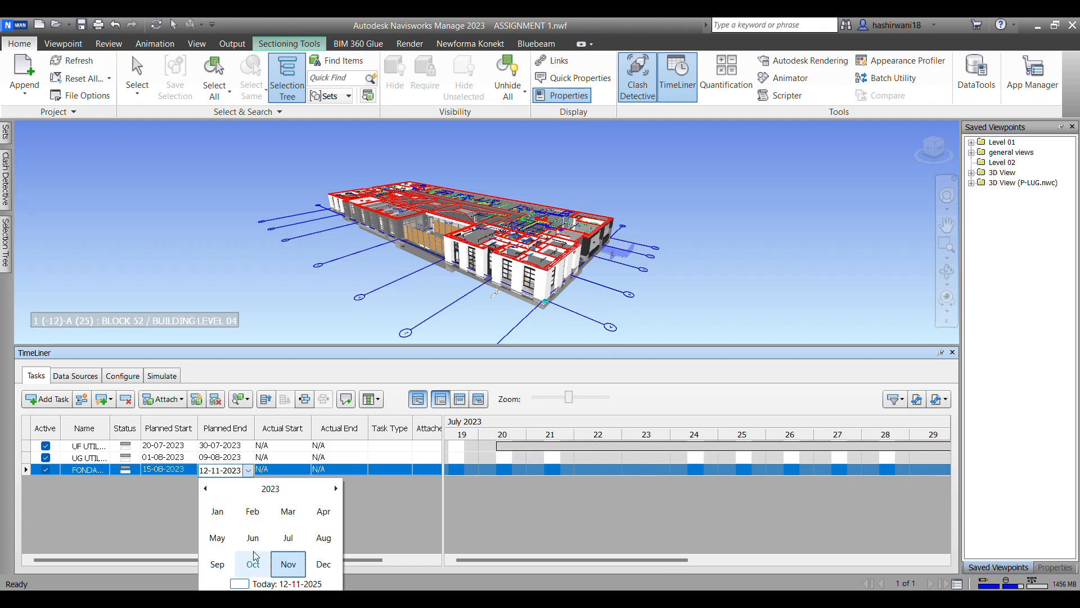
pyautogui.click(324, 539)
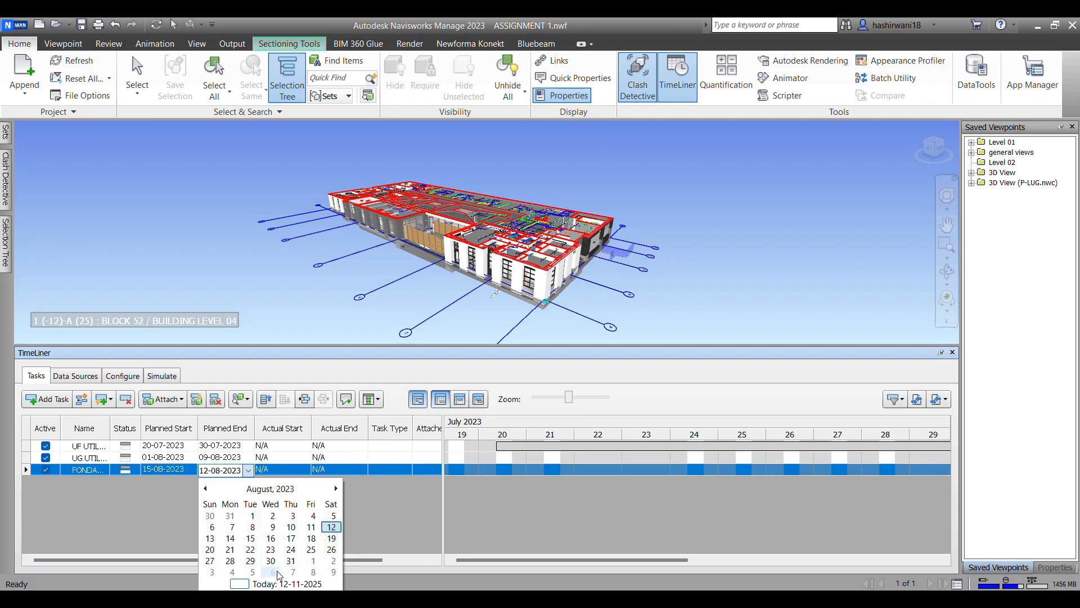
pyautogui.click(271, 561)
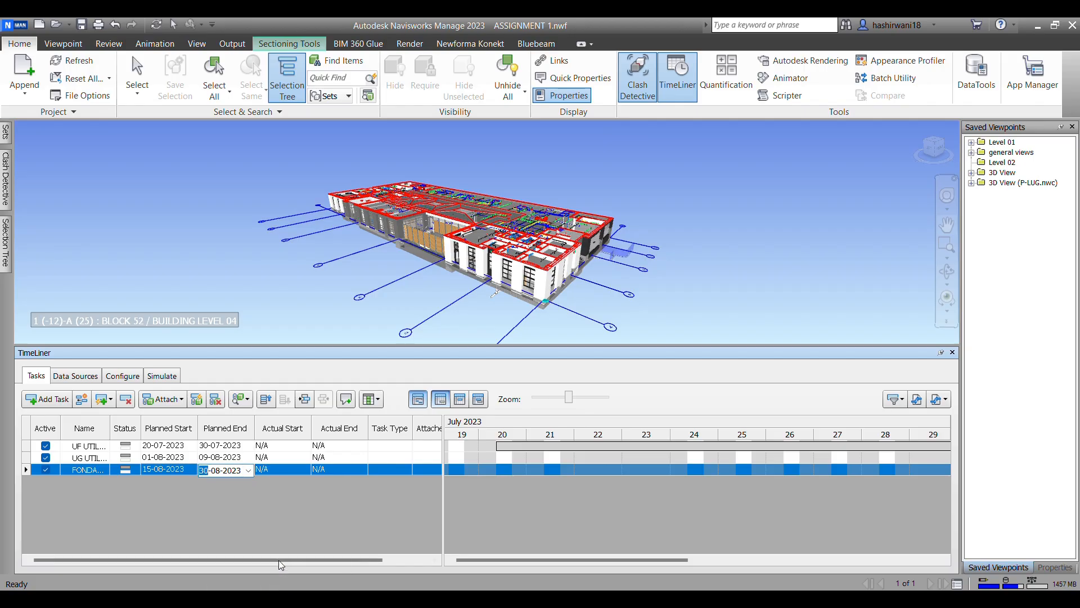
pyautogui.click(164, 491)
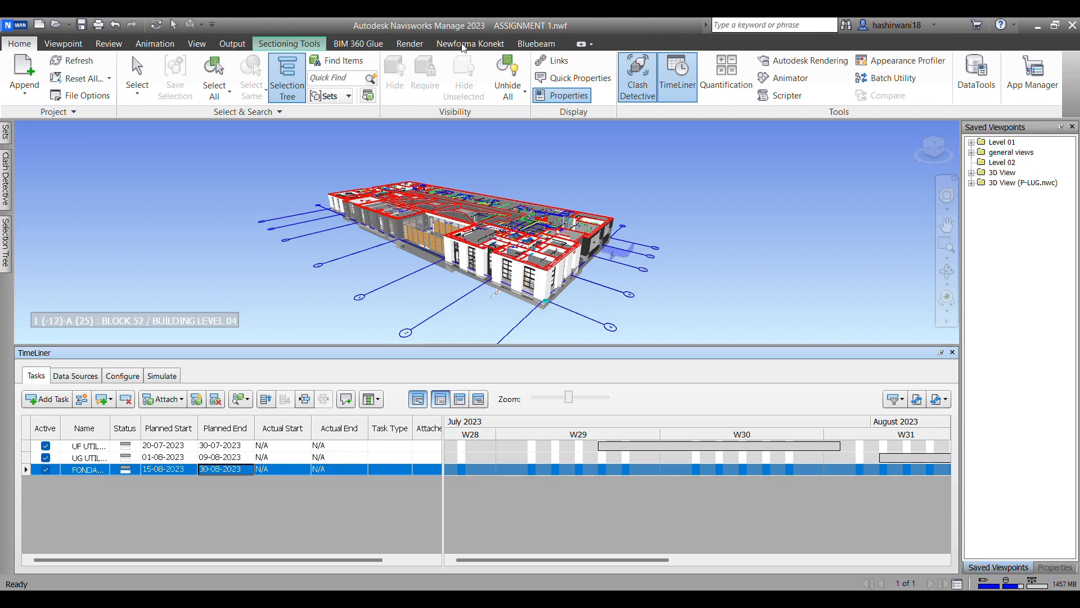
# Step: Create a new folder named "4D SIM" among the selection sets
pyautogui.click(7, 135)
pyautogui.rightClick(42, 227)
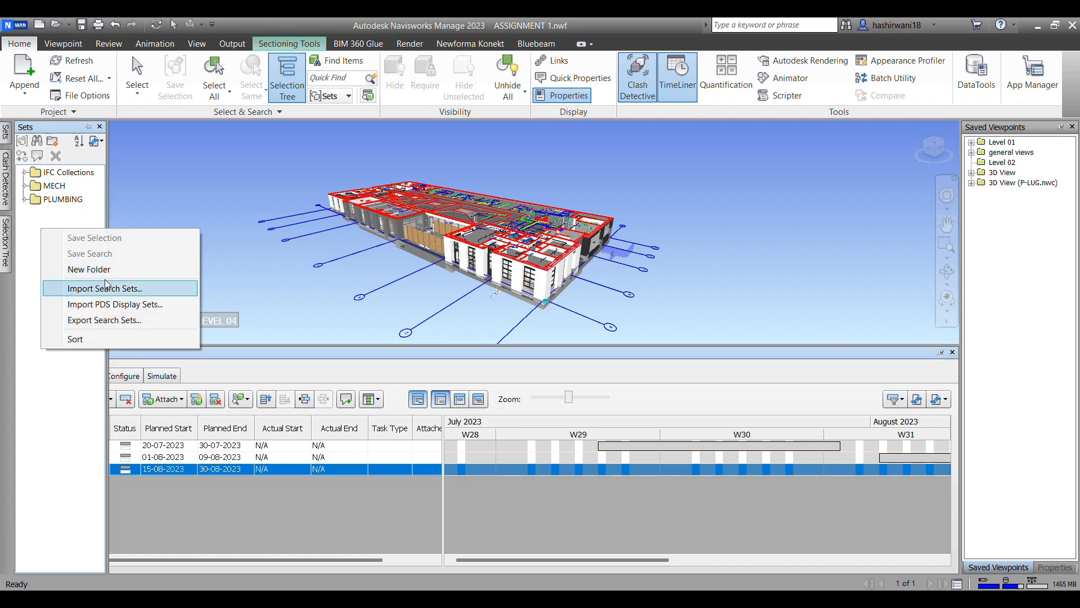
pyautogui.click(89, 269)
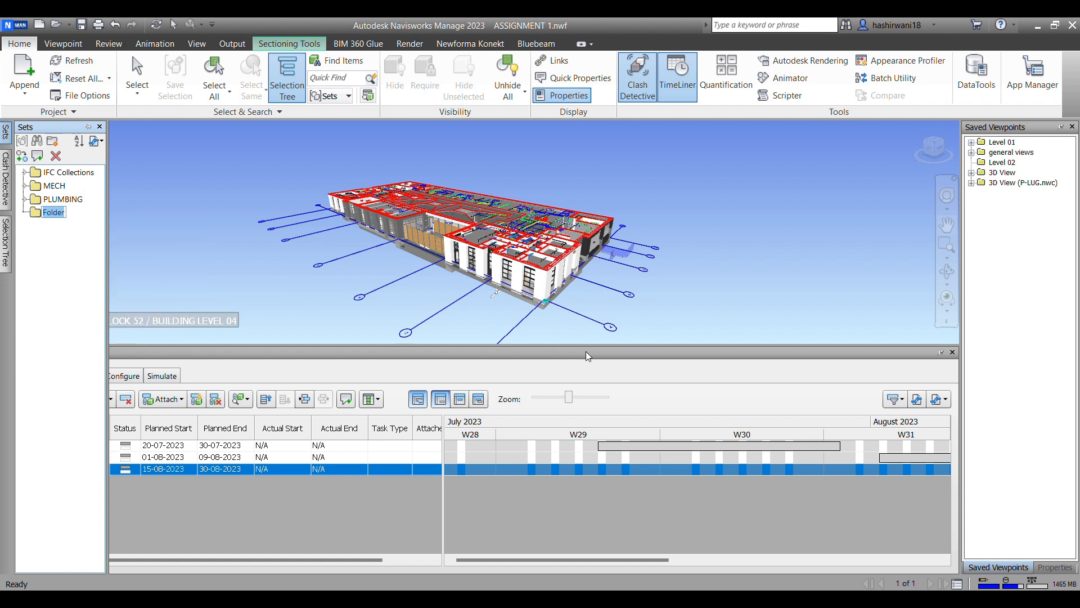
pyautogui.write('4D SIM')
pyautogui.click(234, 252)
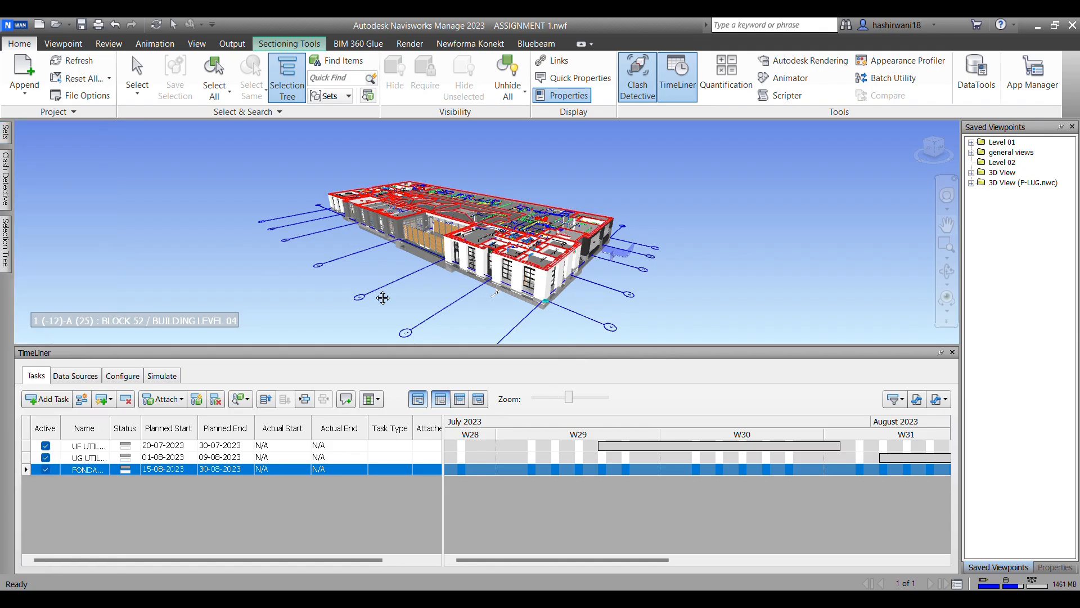
# Step: Examine the underside of the building and the extent of the E-LUG.nwc underground electrical model
pyautogui.scroll(2, 582, 299)
pyautogui.press('capslock')
pyautogui.moveTo(594, 308); pyautogui.dragTo(550, 244, button='middle')
pyautogui.scroll(5, 431, 169)
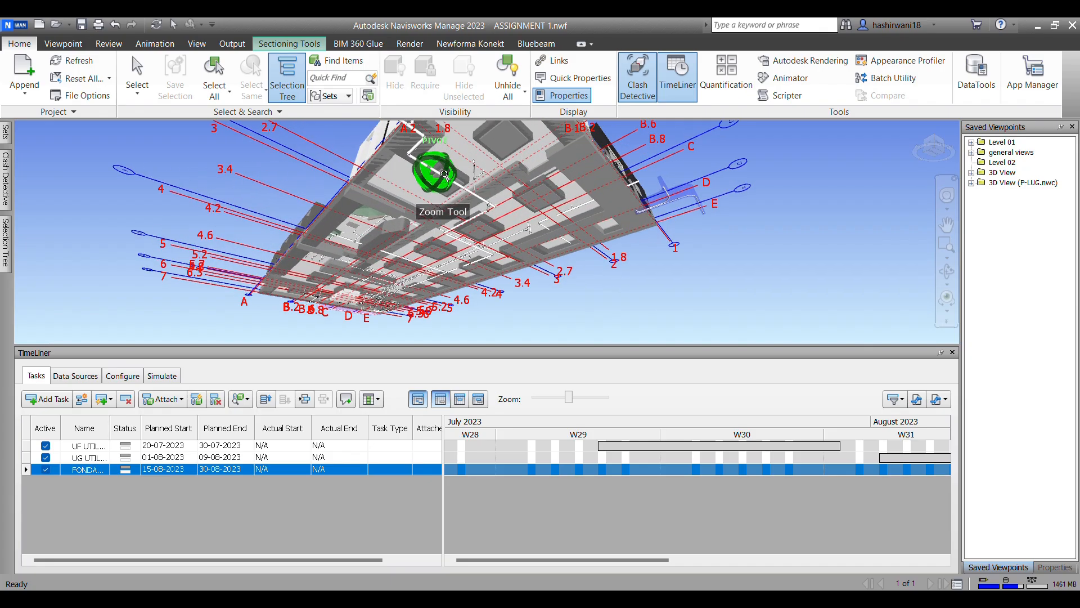
pyautogui.scroll(1, 423, 167)
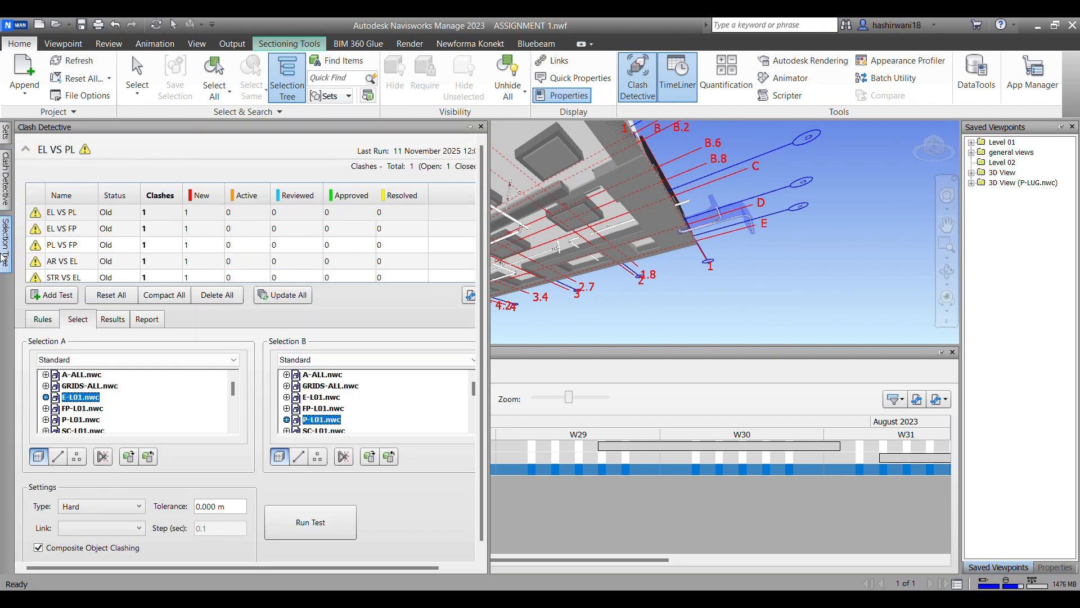
pyautogui.click(5, 242)
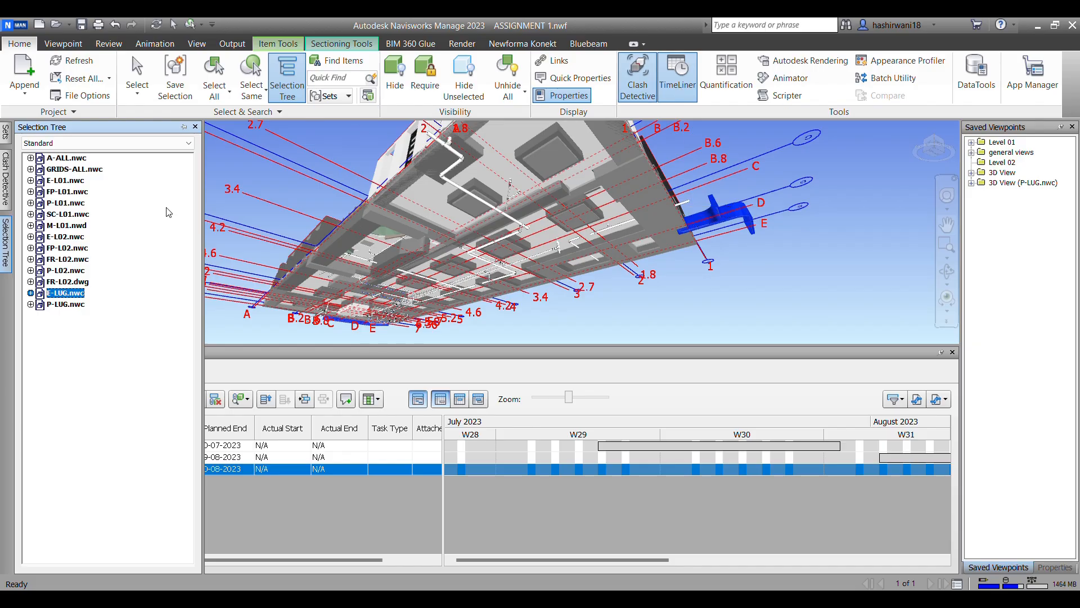
pyautogui.click(6, 133)
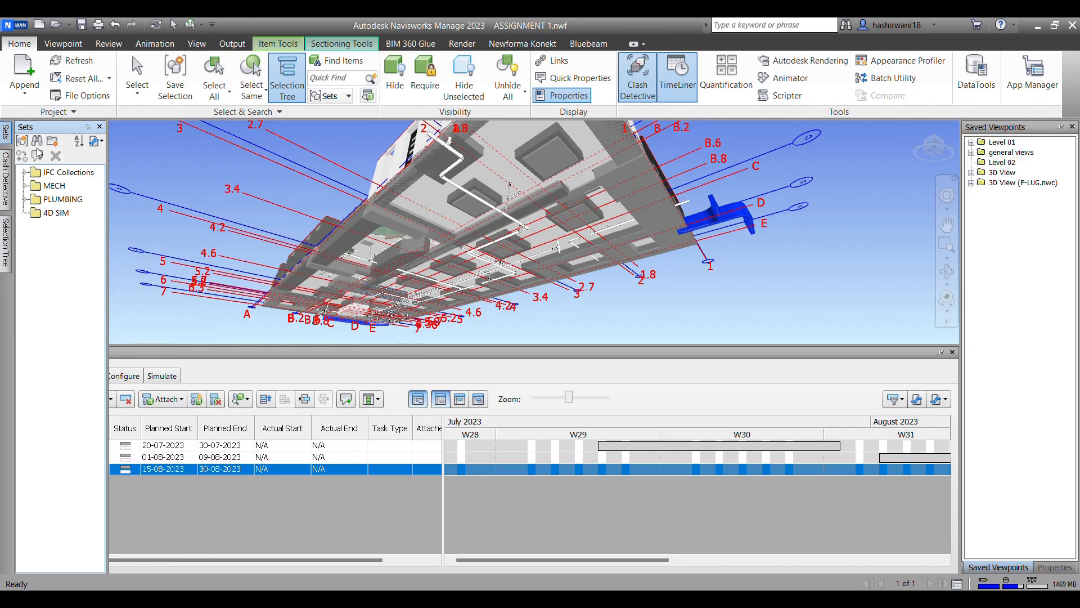
pyautogui.click(51, 213)
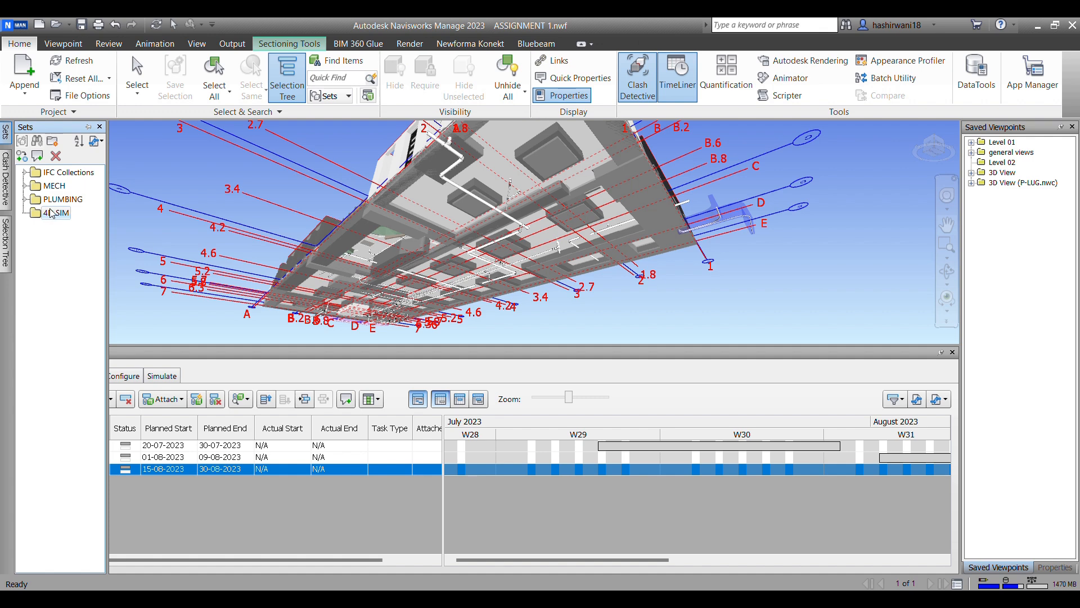
# Step: Save the E-LUG.nwc model as a selection set named "el ug"
pyautogui.click(5, 242)
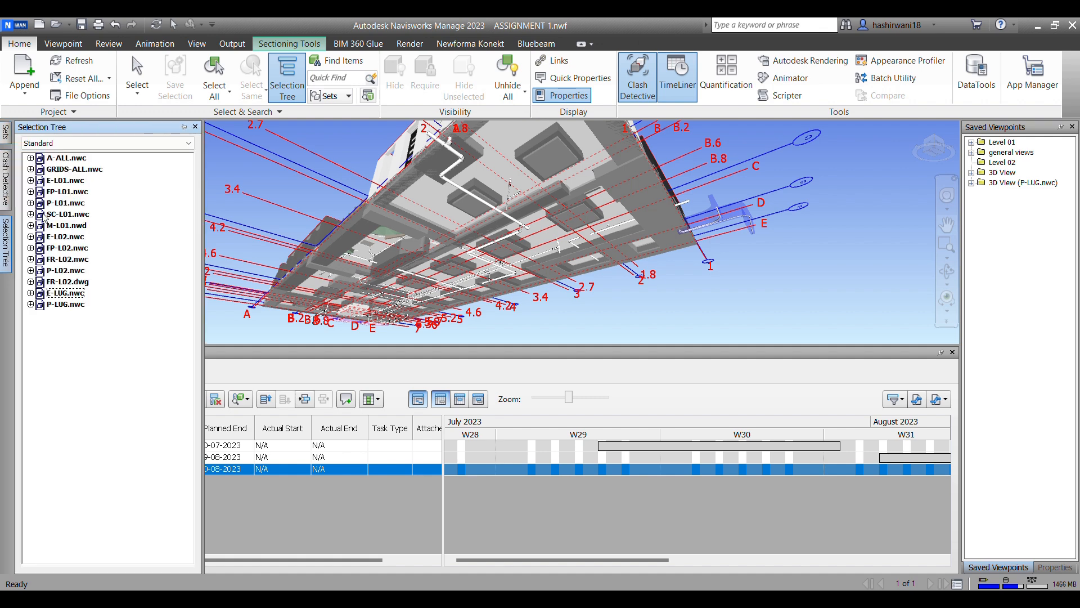
pyautogui.click(65, 294)
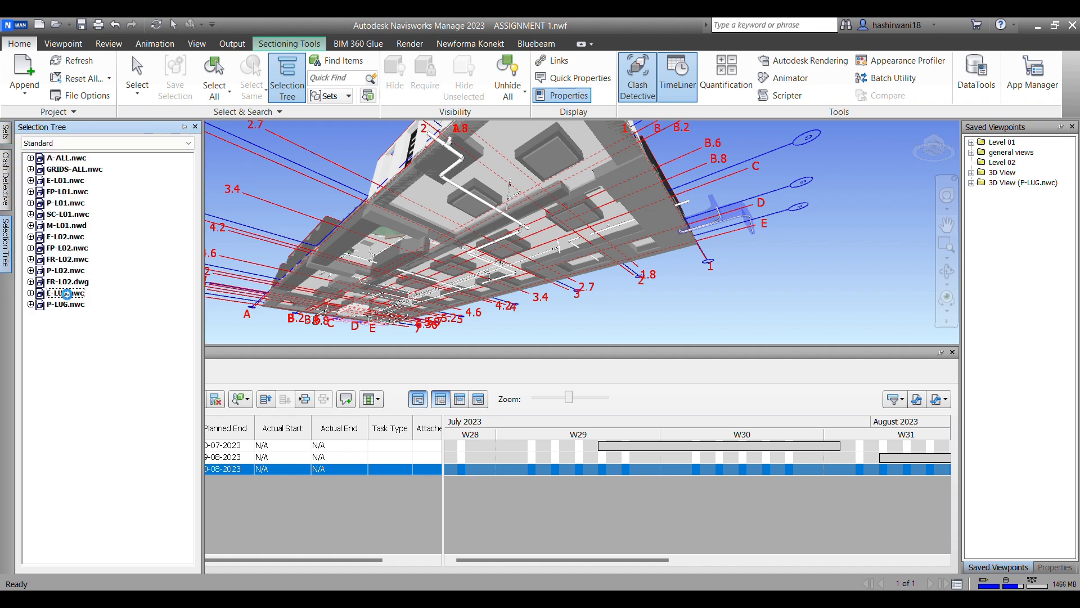
pyautogui.click(6, 133)
pyautogui.click(22, 141)
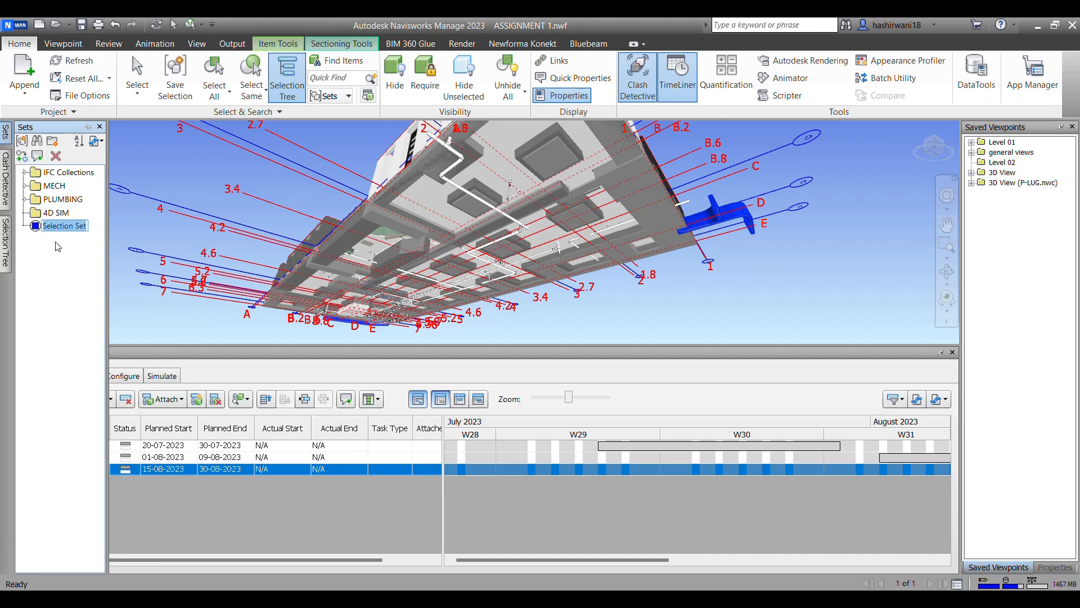
pyautogui.write('el ug')
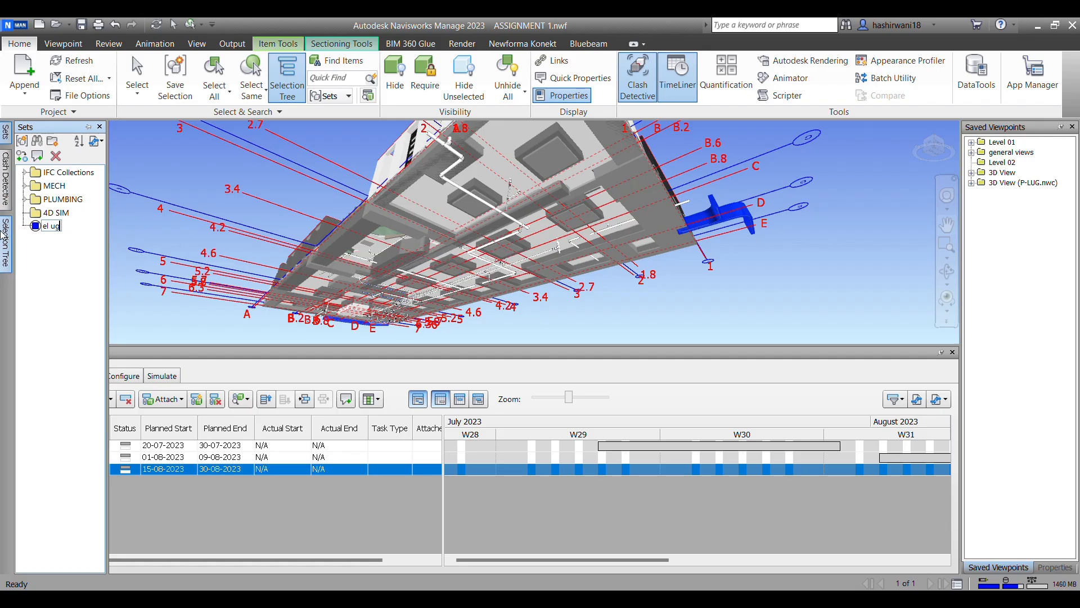
# Step: Save the P-LUG.nwc model as a selection set named "pl ug"
pyautogui.moveTo(6, 197)
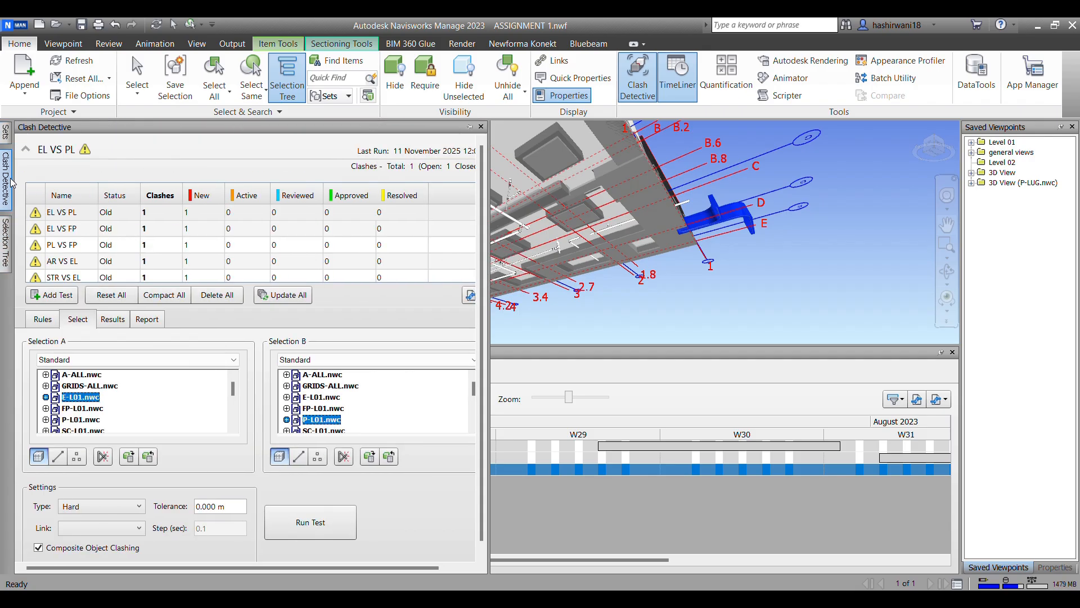
pyautogui.moveTo(6, 248)
pyautogui.click(66, 306)
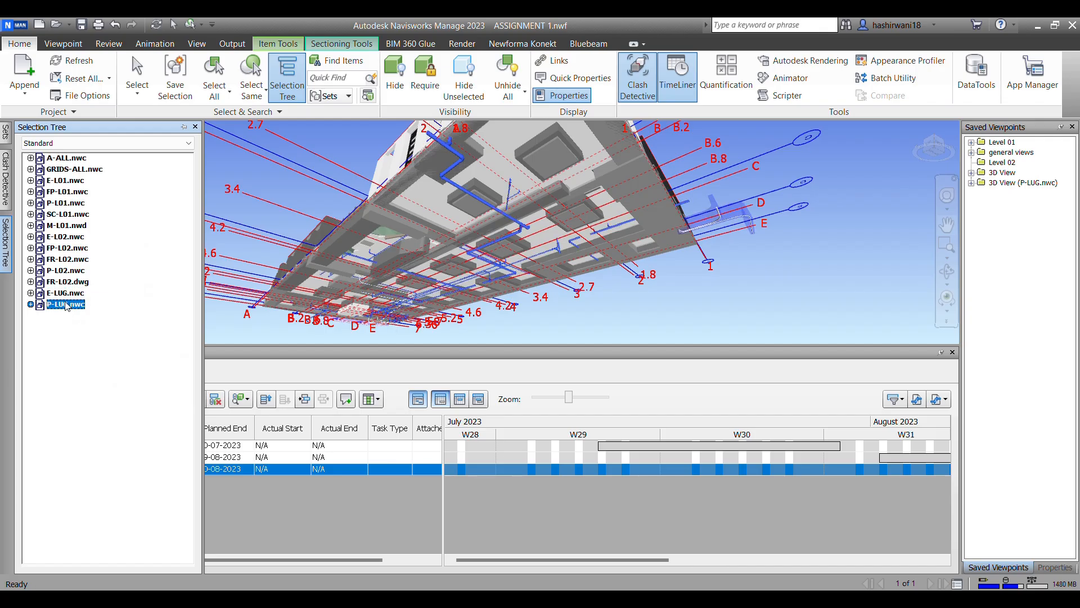
pyautogui.click(22, 140)
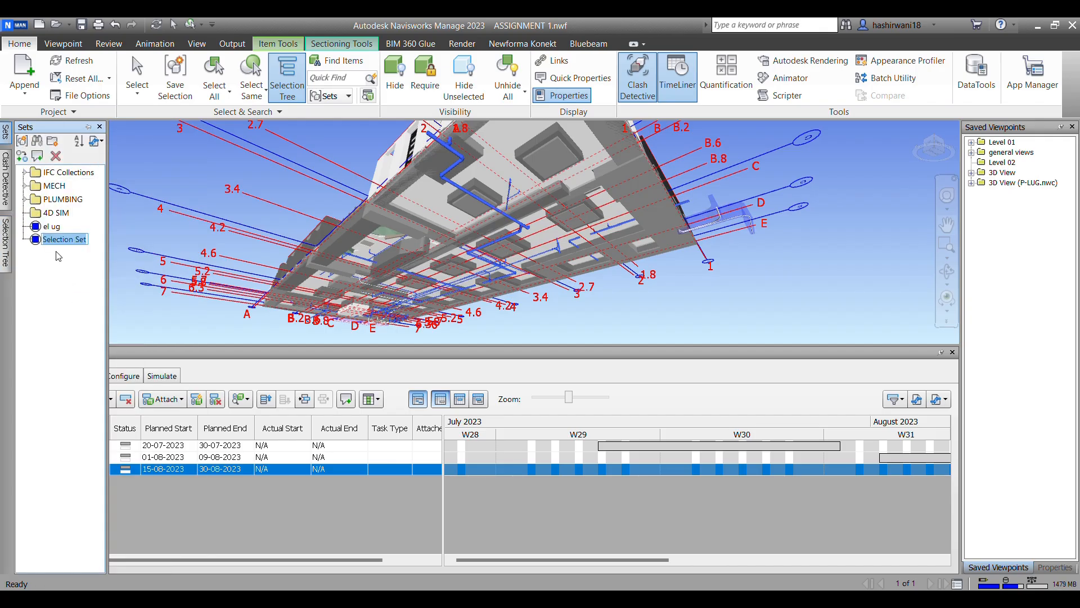
pyautogui.write('pl ug')
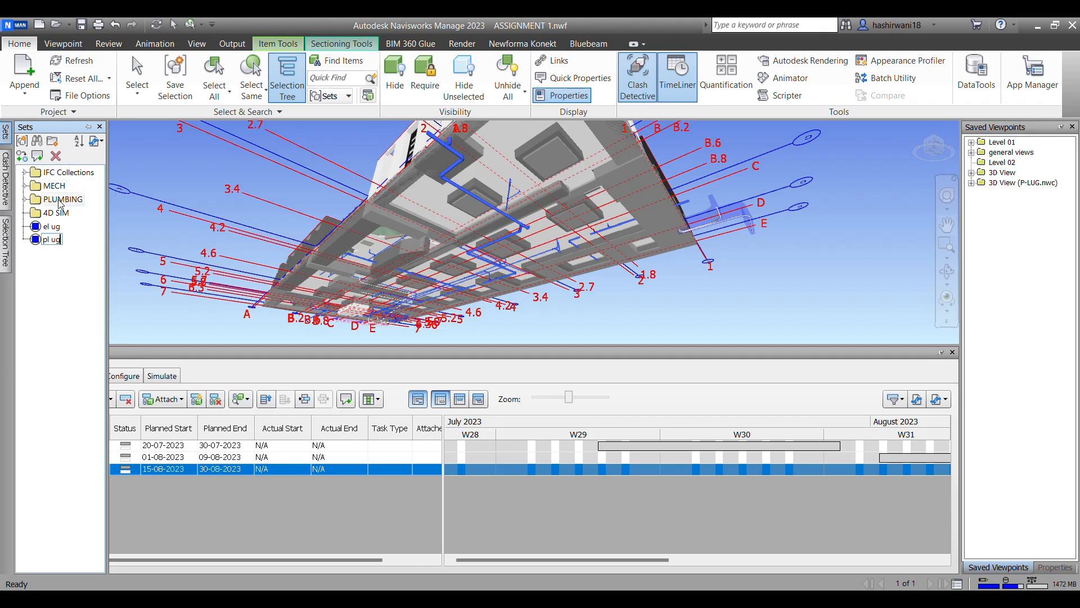
pyautogui.click(245, 176)
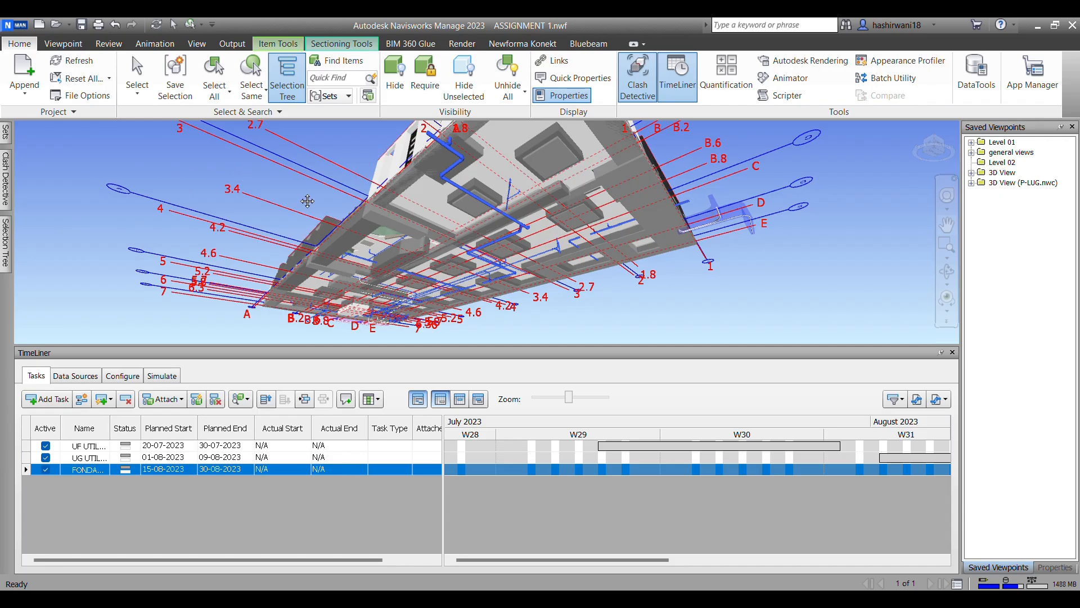
# Step: Hide the A-ALL.nwc architectural model to expose the structure on the building's underside
pyautogui.click(272, 206)
pyautogui.click(128, 75)
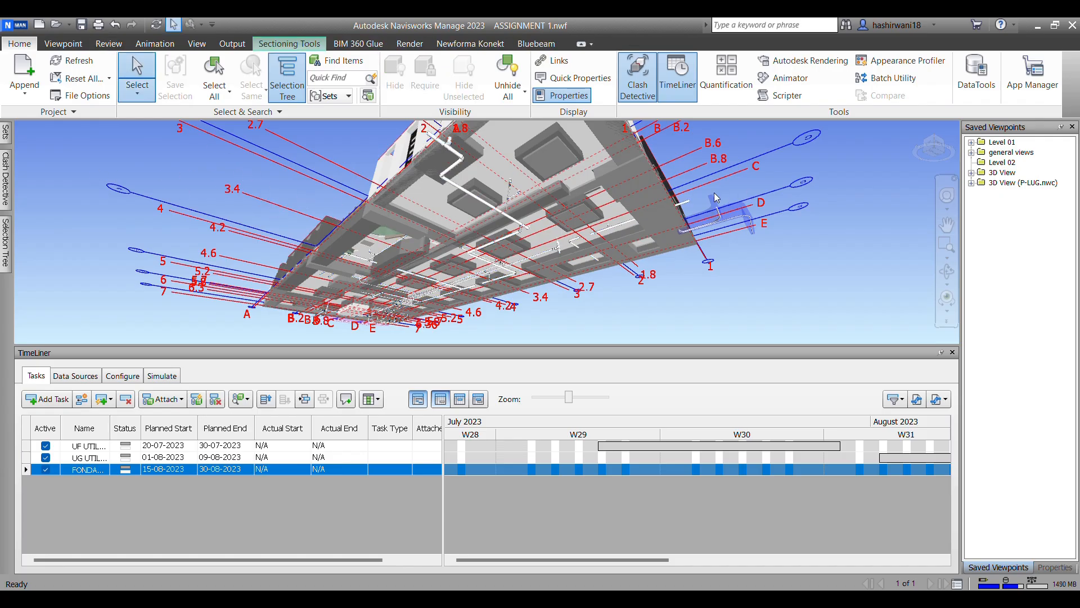
pyautogui.click(624, 171)
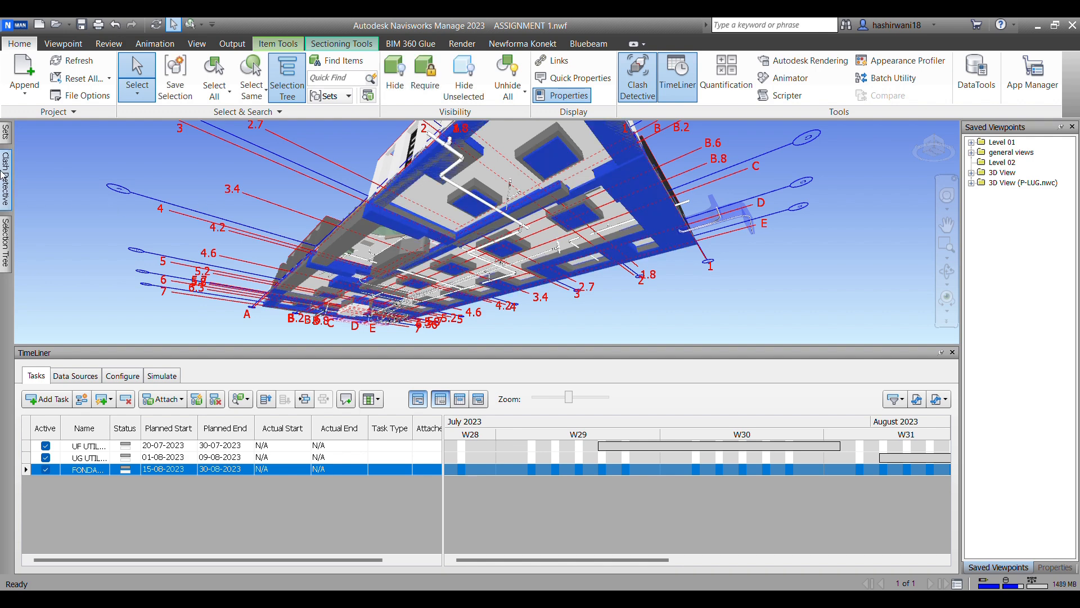
pyautogui.moveTo(5, 241)
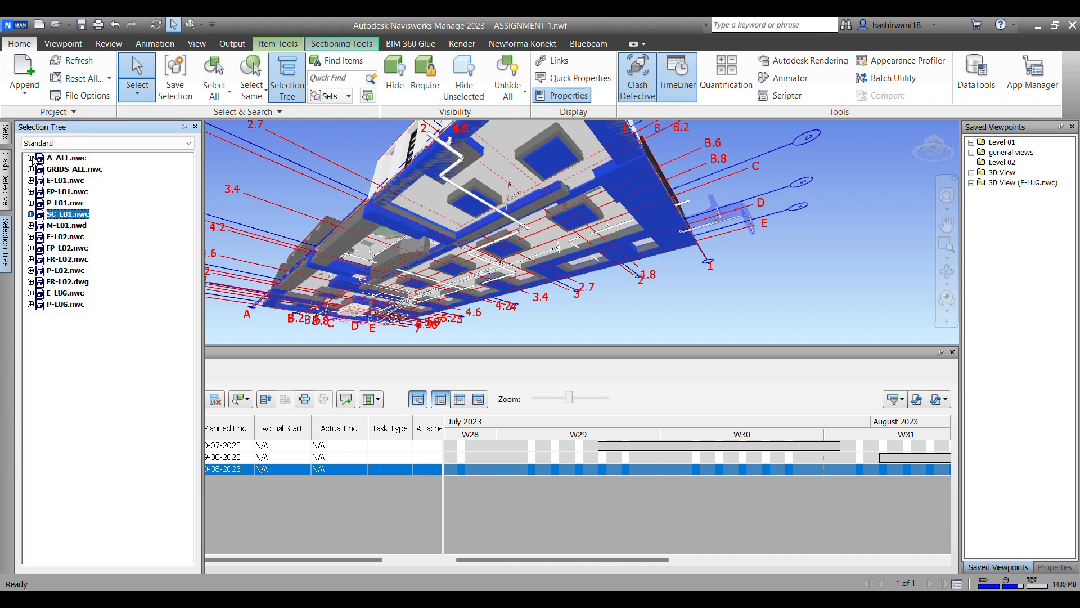
pyautogui.click(64, 160)
pyautogui.hotkey('ctrl', 'h')
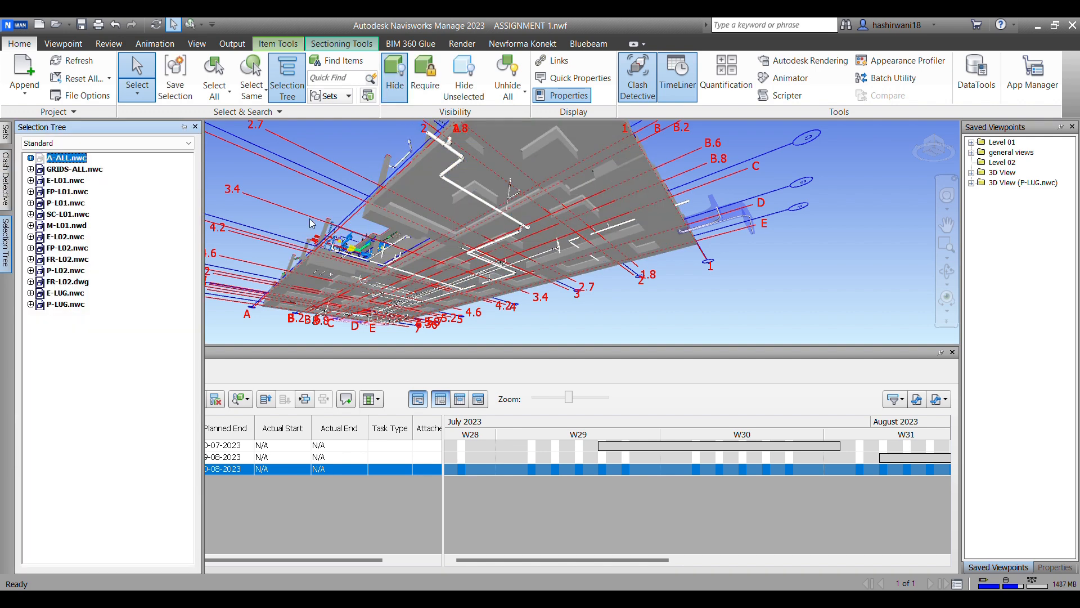
pyautogui.click(309, 190)
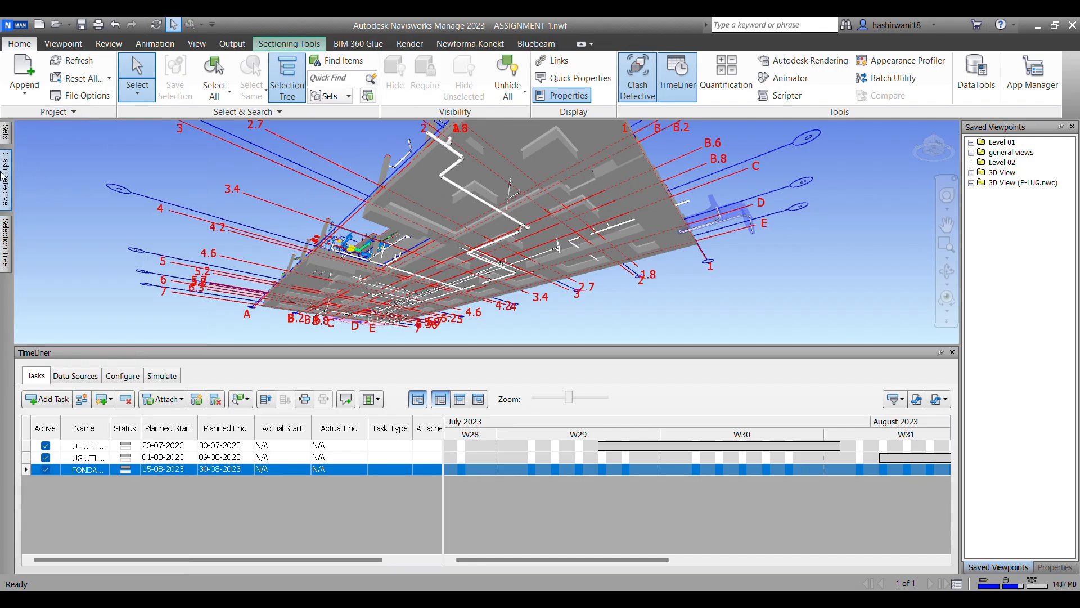
# Step: Set the selection resolution to First Object using the SC-L01.nwc structure on the building's underside
pyautogui.click(401, 225)
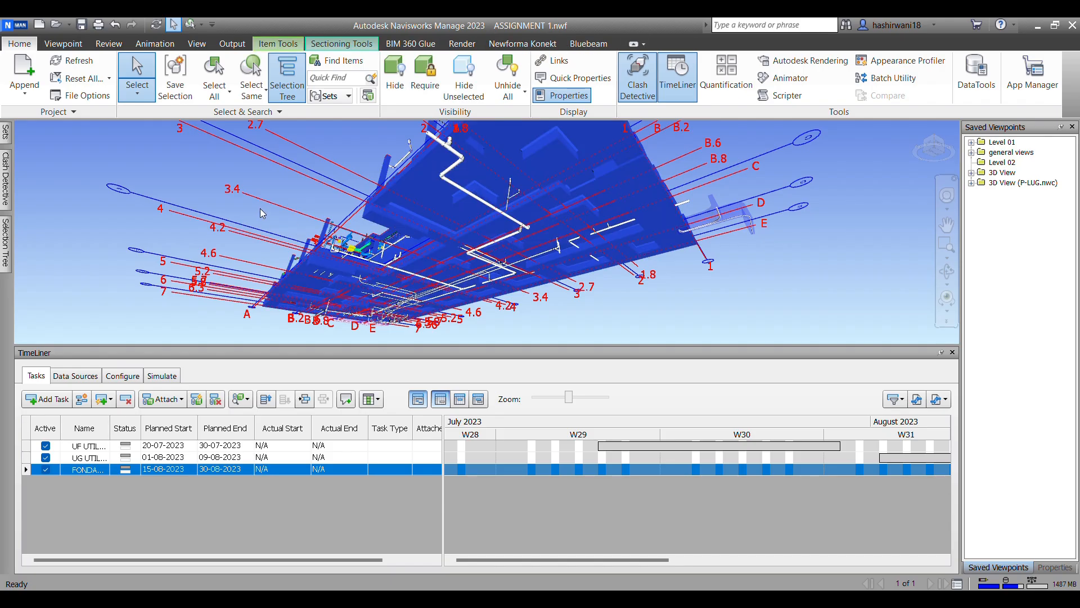
pyautogui.click(307, 186)
pyautogui.click(413, 189)
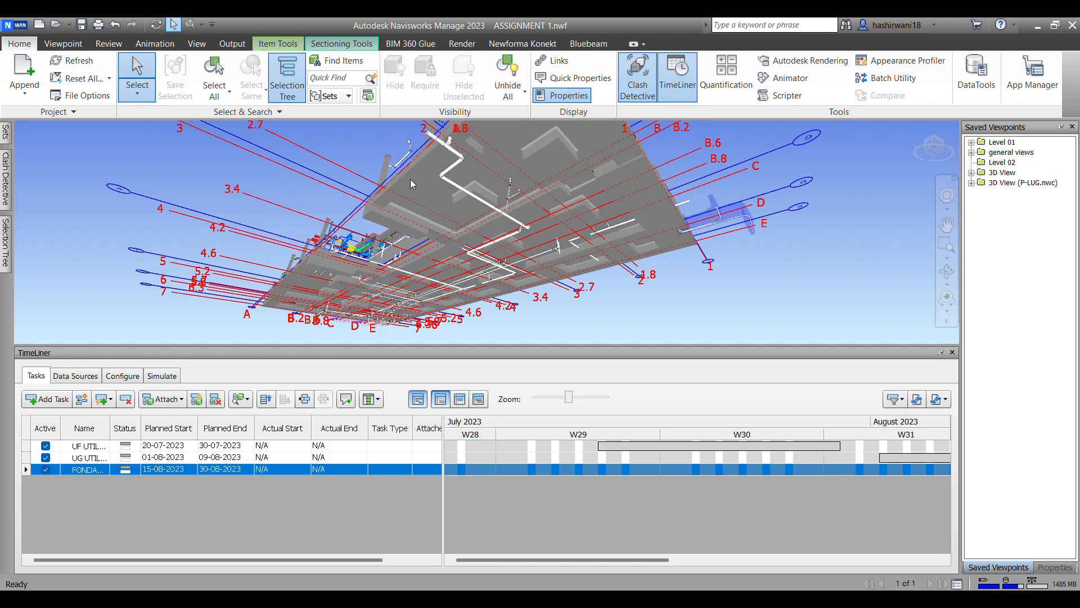
pyautogui.click(143, 190)
pyautogui.click(545, 151)
pyautogui.scroll(3, 606, 180)
pyautogui.scroll(2, 529, 177)
pyautogui.moveTo(529, 176); pyautogui.dragTo(553, 251, button='middle')
pyautogui.click(182, 155)
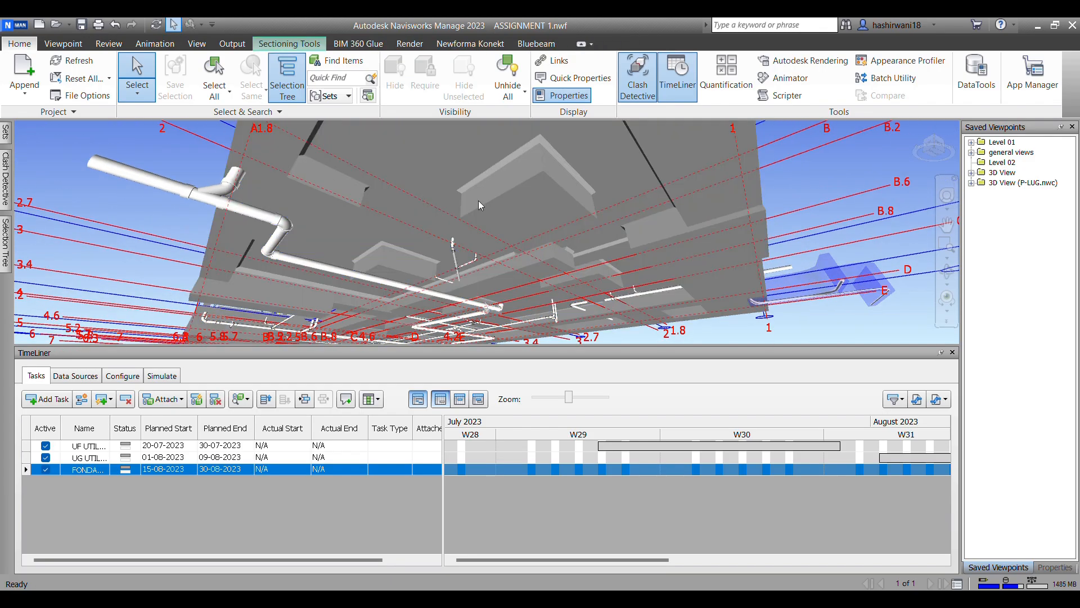
pyautogui.click(346, 174)
pyautogui.rightClick(346, 174)
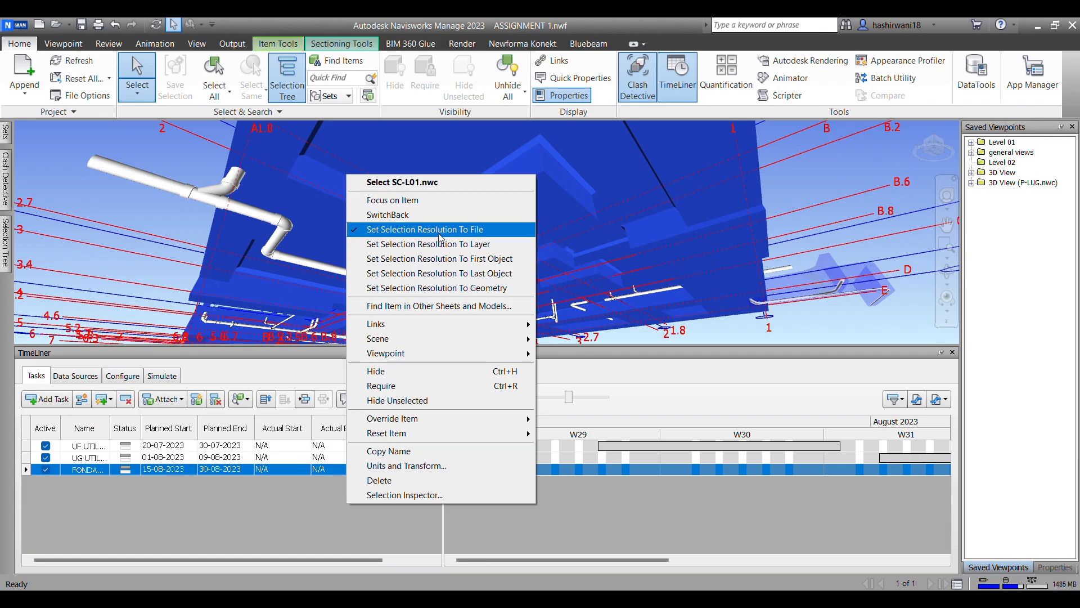
pyautogui.click(452, 260)
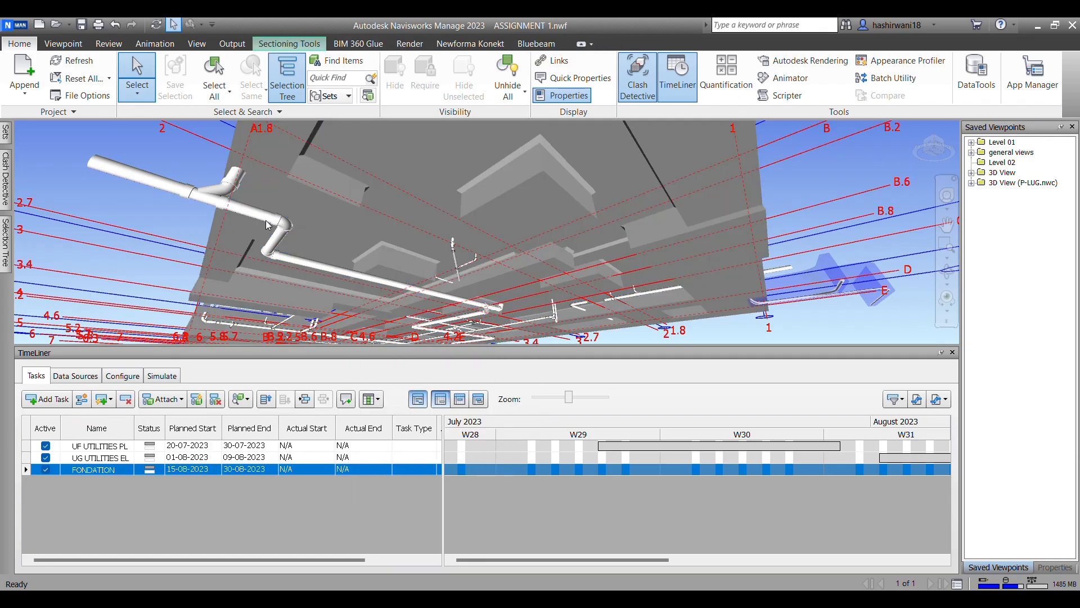
# Step: Pick a footing under the building and extend the selection to the whole IfcFooting group of SC-L01.nwc
pyautogui.click(256, 177)
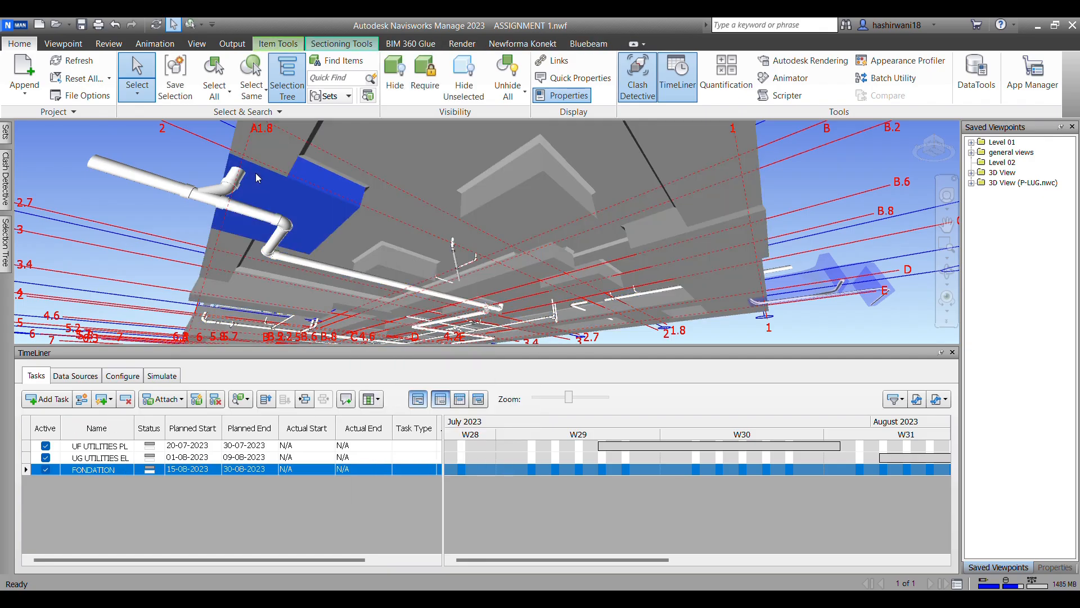
pyautogui.click(2, 194)
pyautogui.click(5, 243)
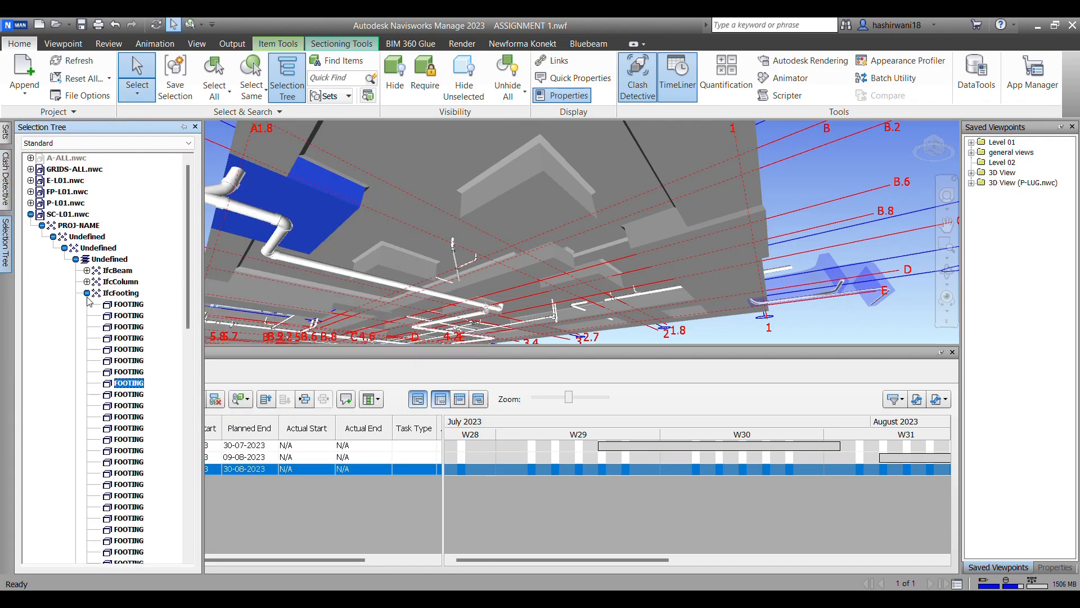
pyautogui.click(121, 293)
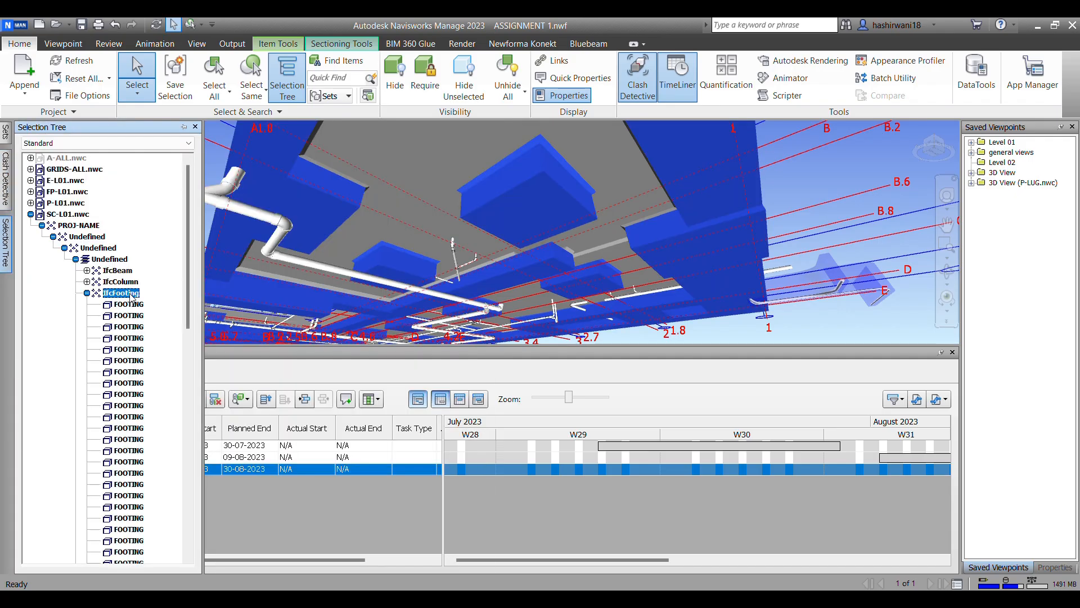
# Step: Save the selected footings as a selection set named "foundation"
pyautogui.moveTo(6, 133)
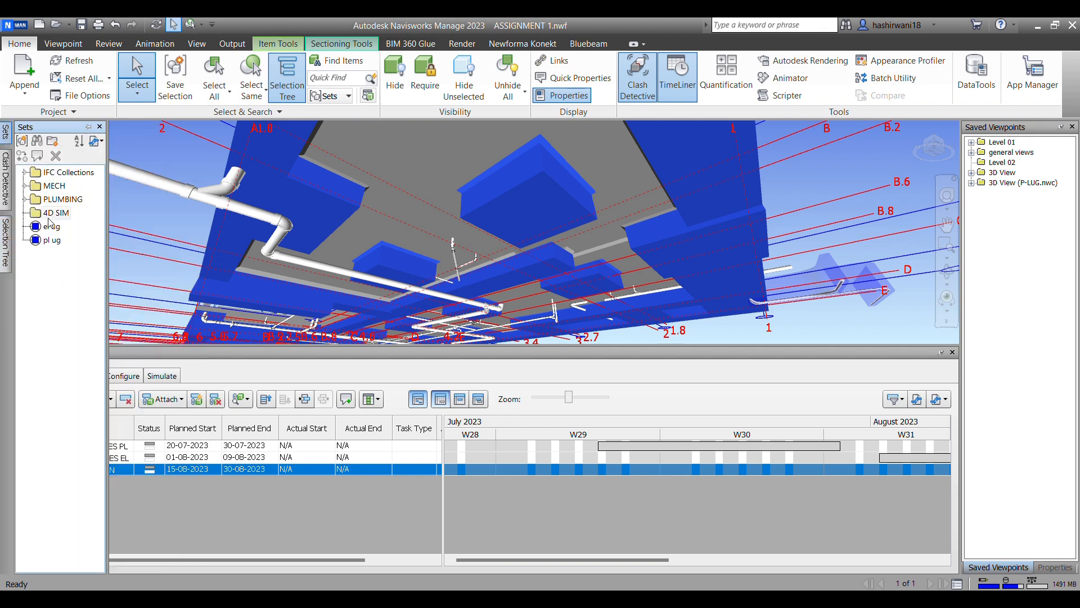
pyautogui.click(20, 139)
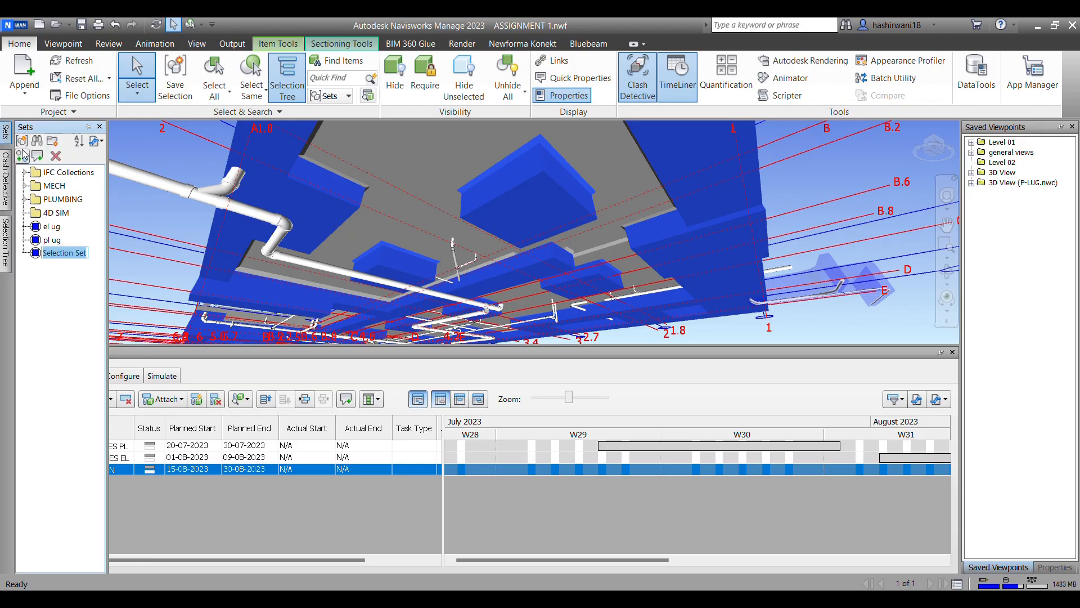
pyautogui.write('foun')
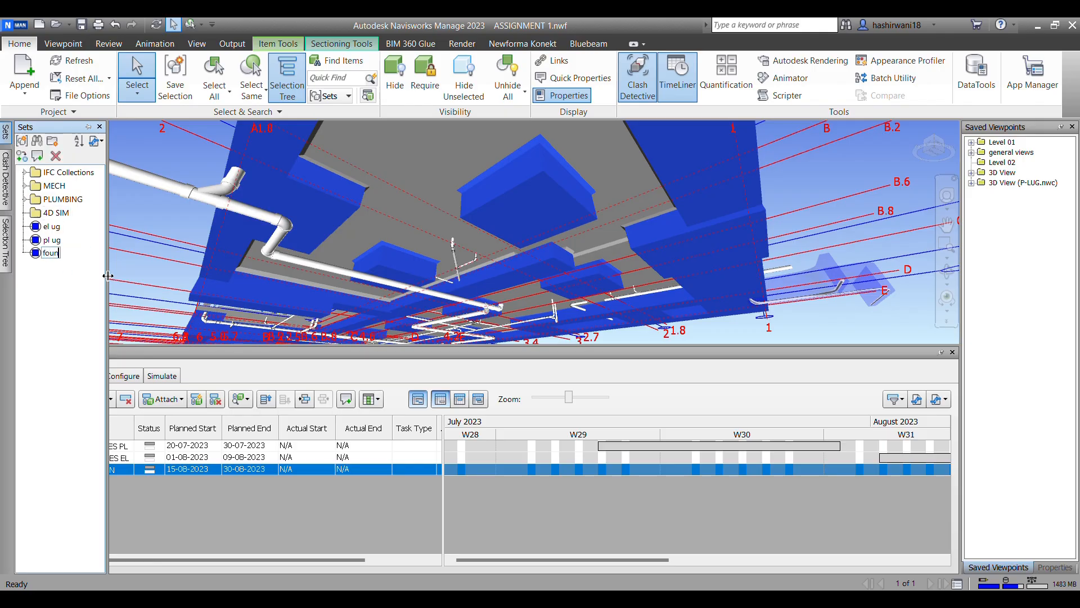
pyautogui.write('dation')
# Step: Pick a floor slab from below and extend the selection to the whole IfcSlab group of SC-L01.nwc
pyautogui.click(414, 168)
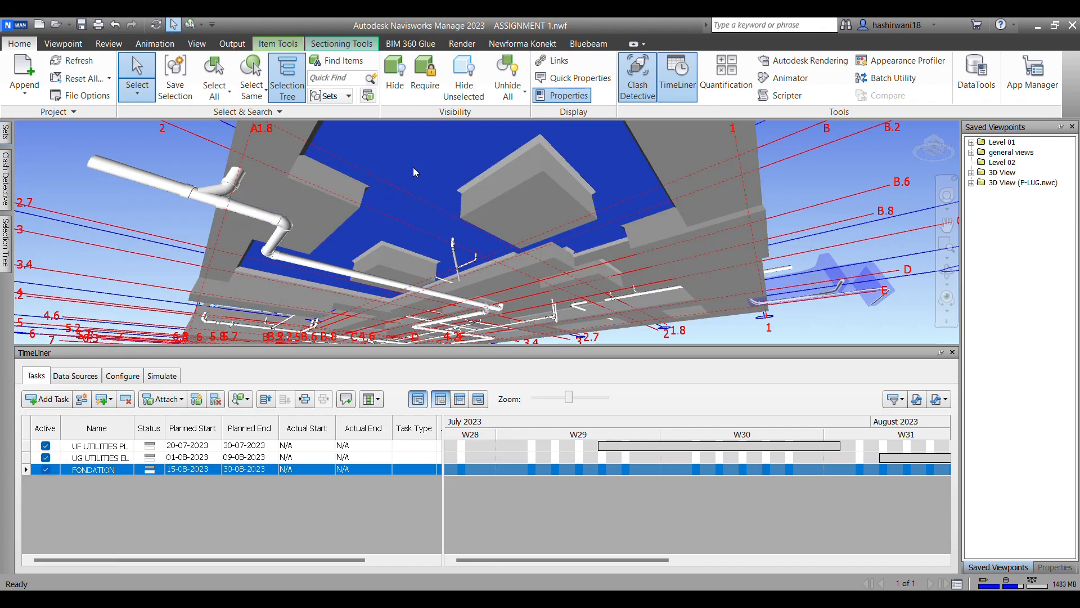
pyautogui.click(6, 191)
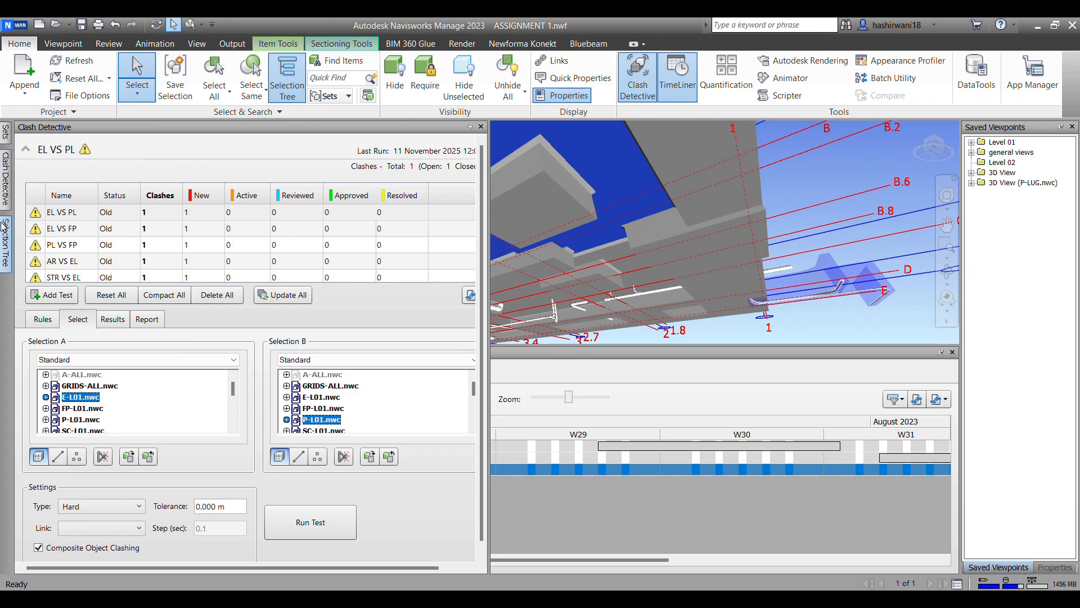
pyautogui.click(4, 250)
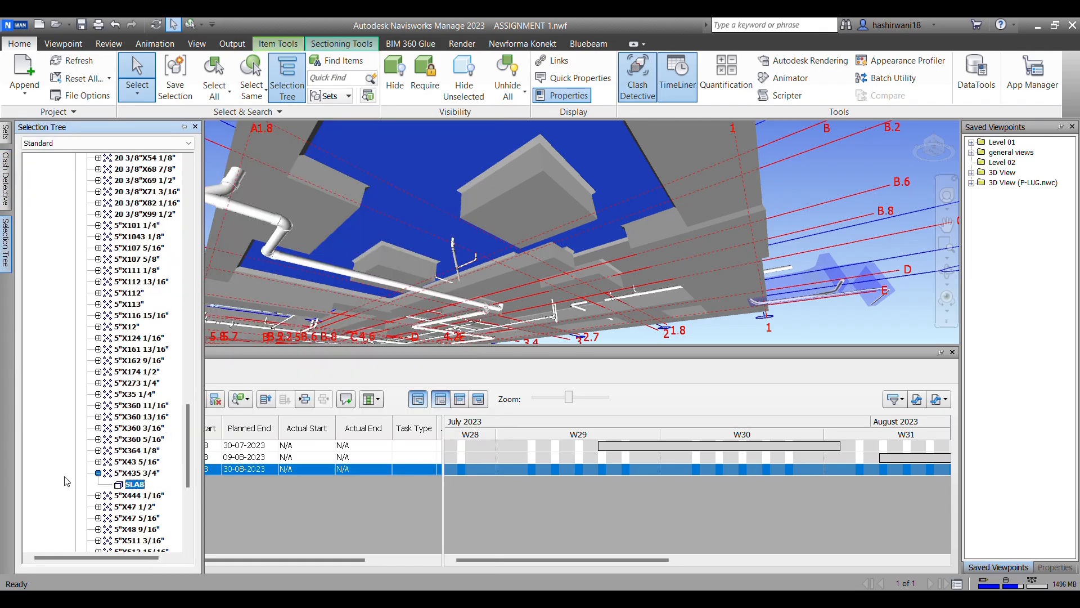
pyautogui.scroll(-2, 67, 481)
pyautogui.scroll(15, 115, 394)
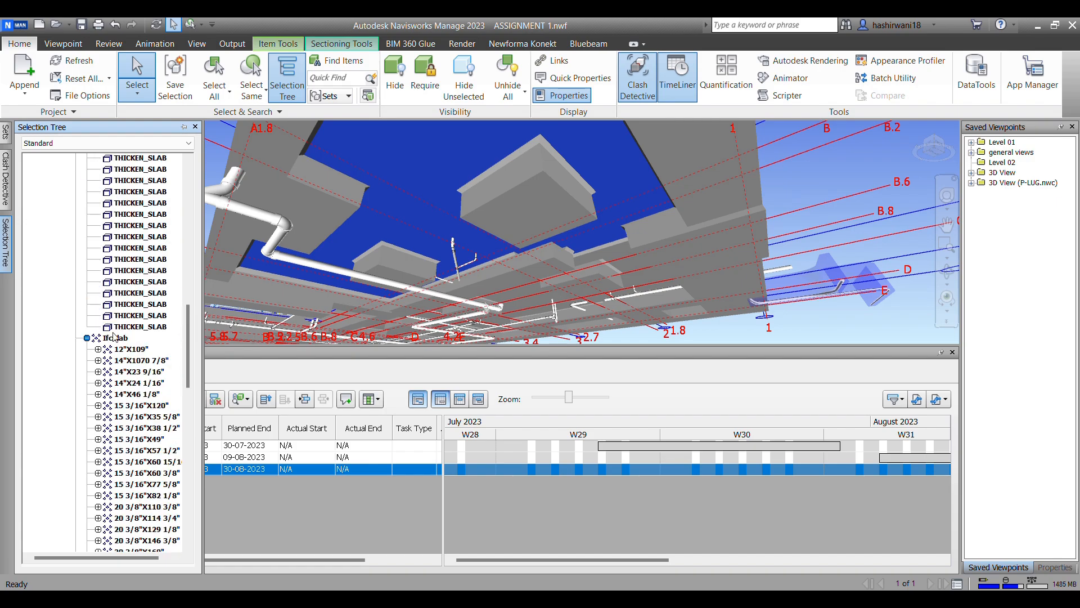
pyautogui.click(116, 338)
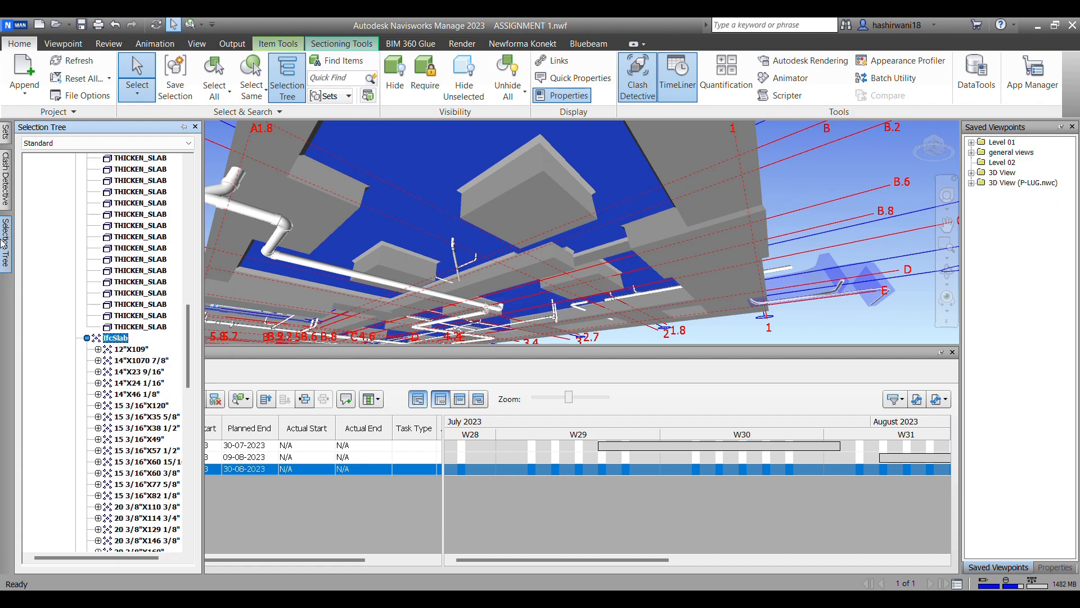
# Step: Save the selected IfcSlab elements as a new selection set with a name identifying the slabs
pyautogui.click(6, 133)
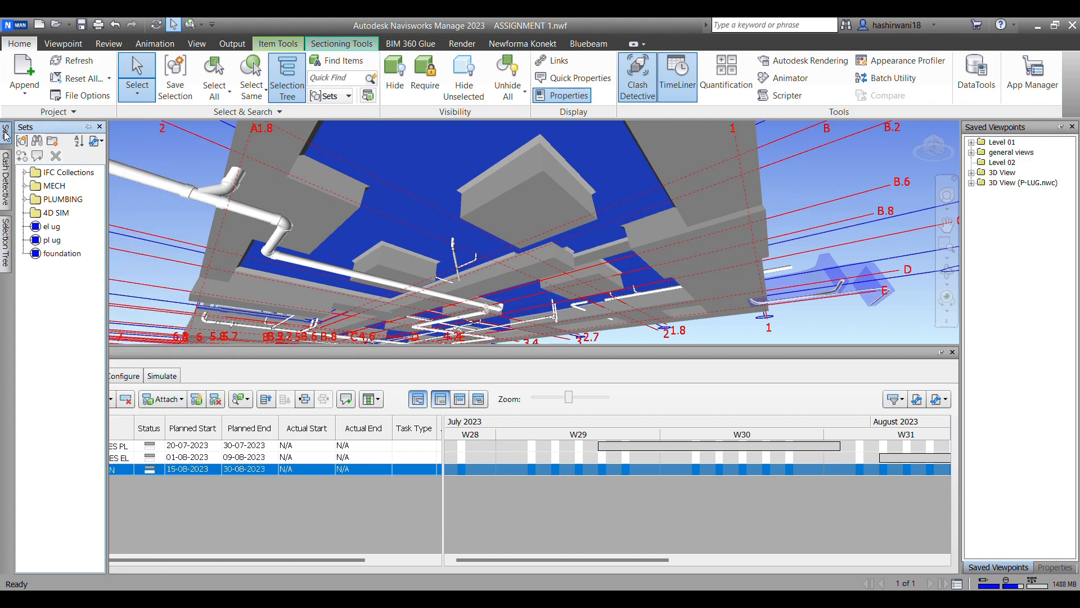
pyautogui.click(37, 156)
pyautogui.write('s')
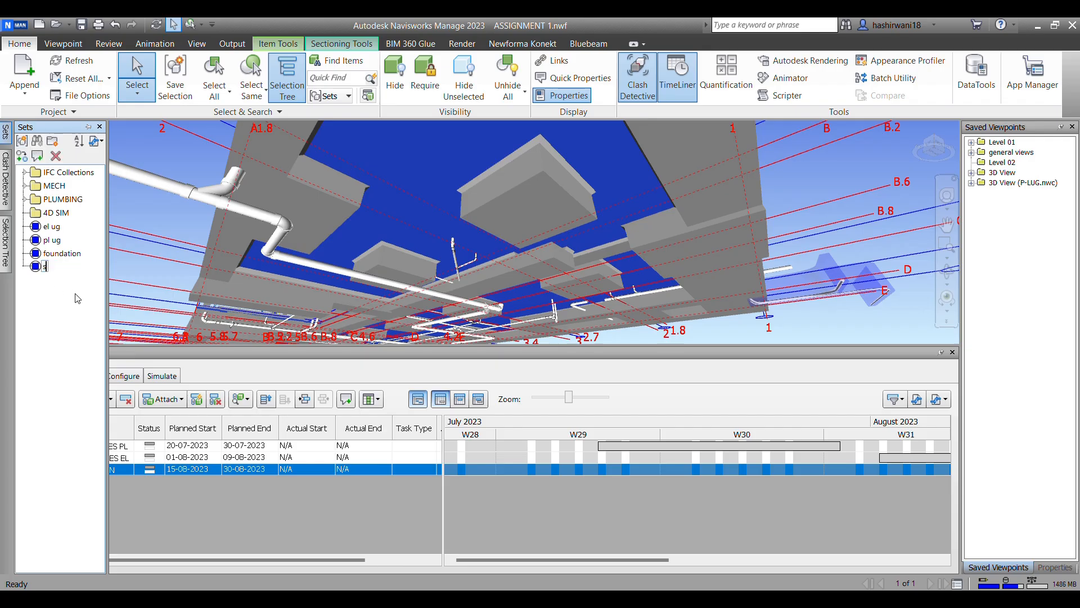
pyautogui.write('lans foundation')
pyautogui.press('BackSpace')
pyautogui.press('BackSpace')
pyautogui.write('bs')
# Step: Add a TimeLiner task named "slabs" below the FONDATION task
pyautogui.click(279, 474)
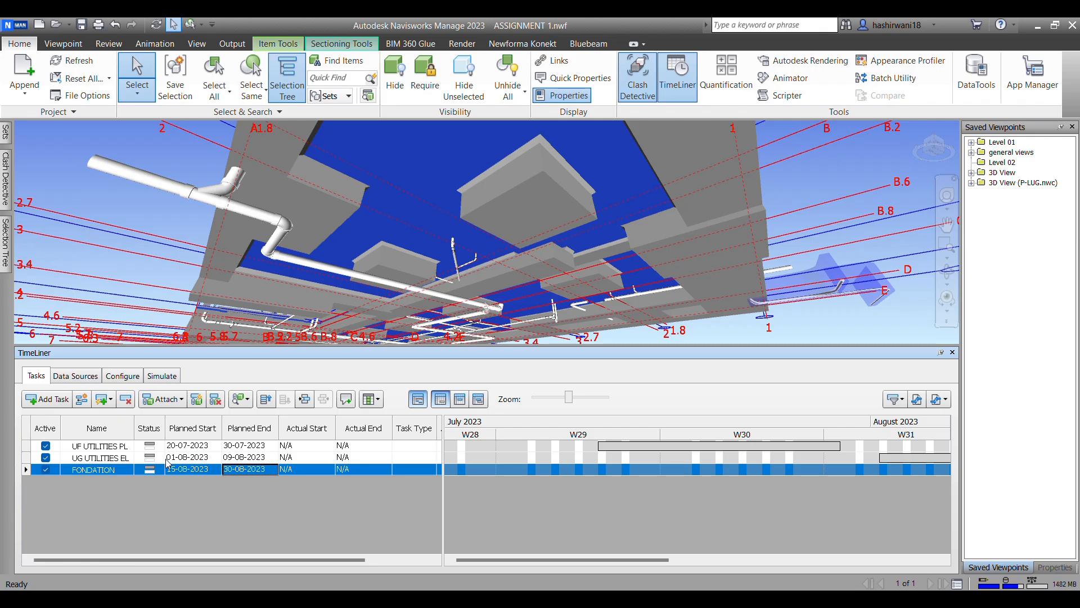
pyautogui.click(46, 399)
pyautogui.click(113, 482)
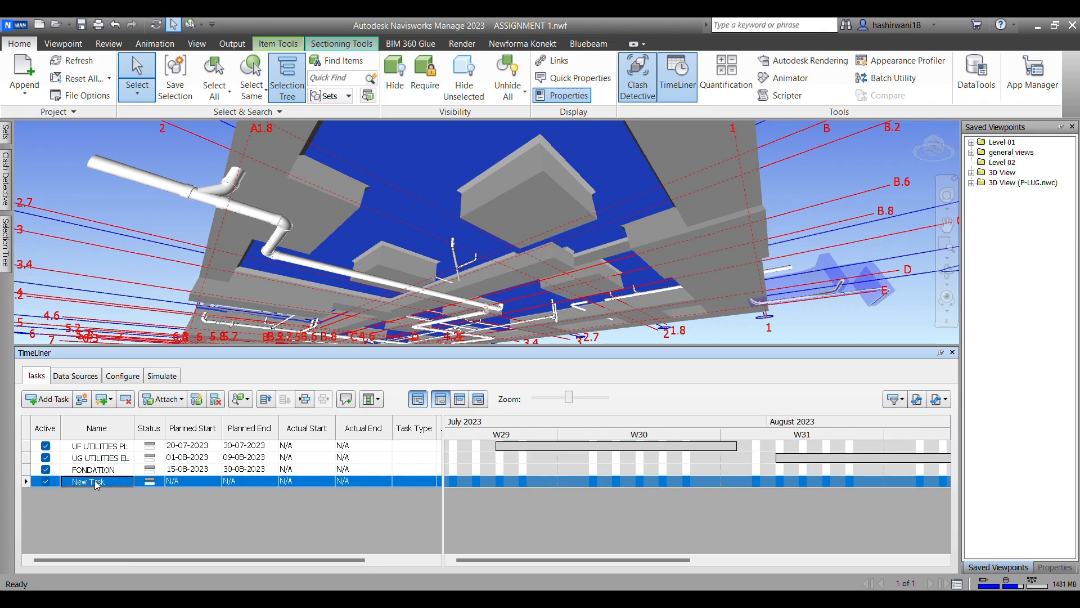
pyautogui.click(97, 483)
pyautogui.write('slabs')
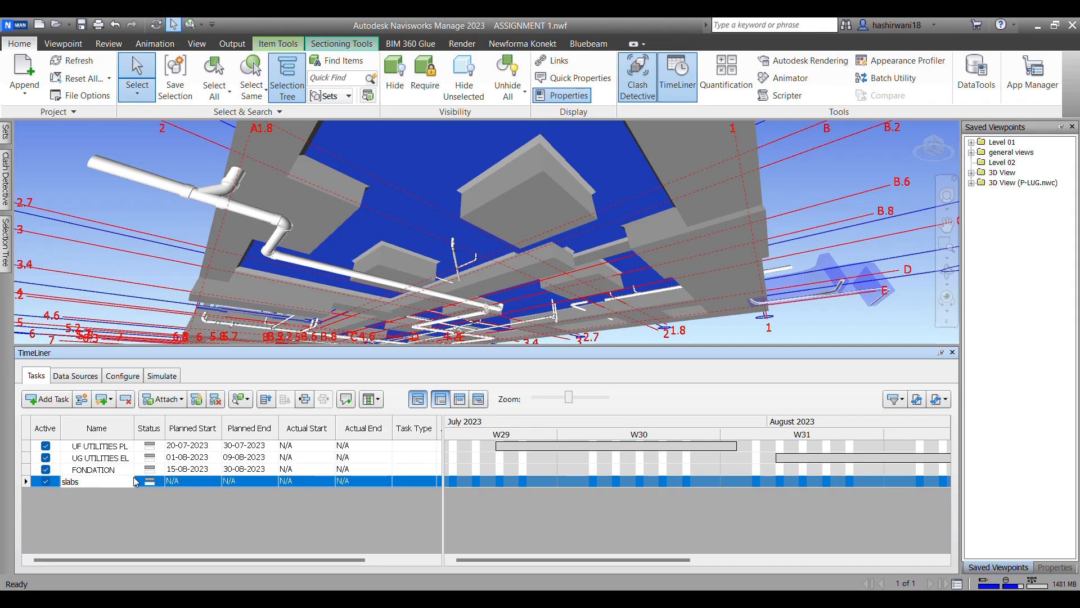
# Step: Set the slabs task's planned start date to 23-08-2023
pyautogui.click(178, 482)
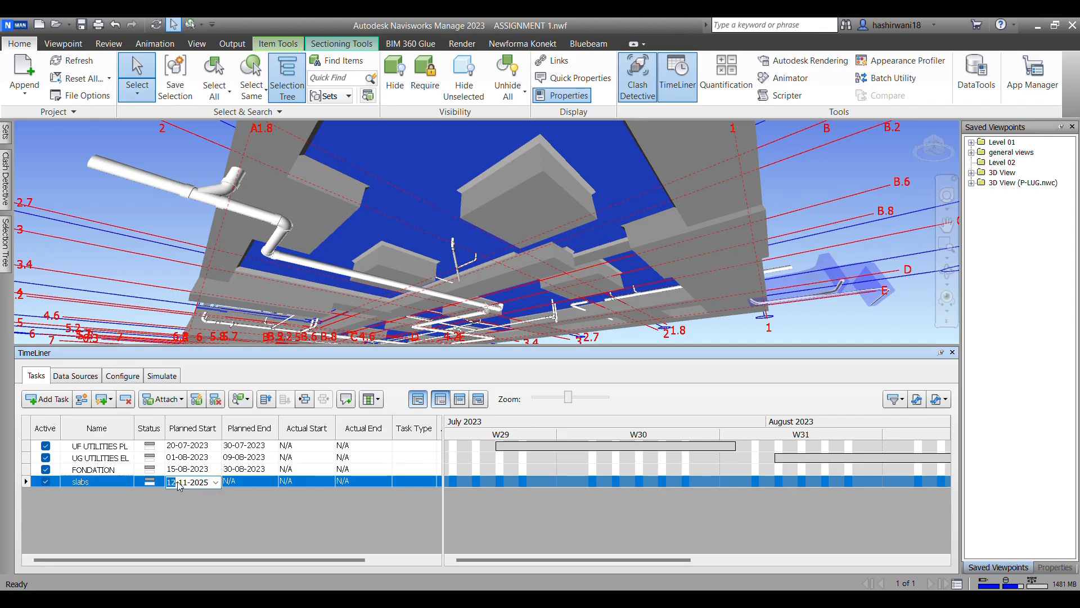
pyautogui.click(215, 482)
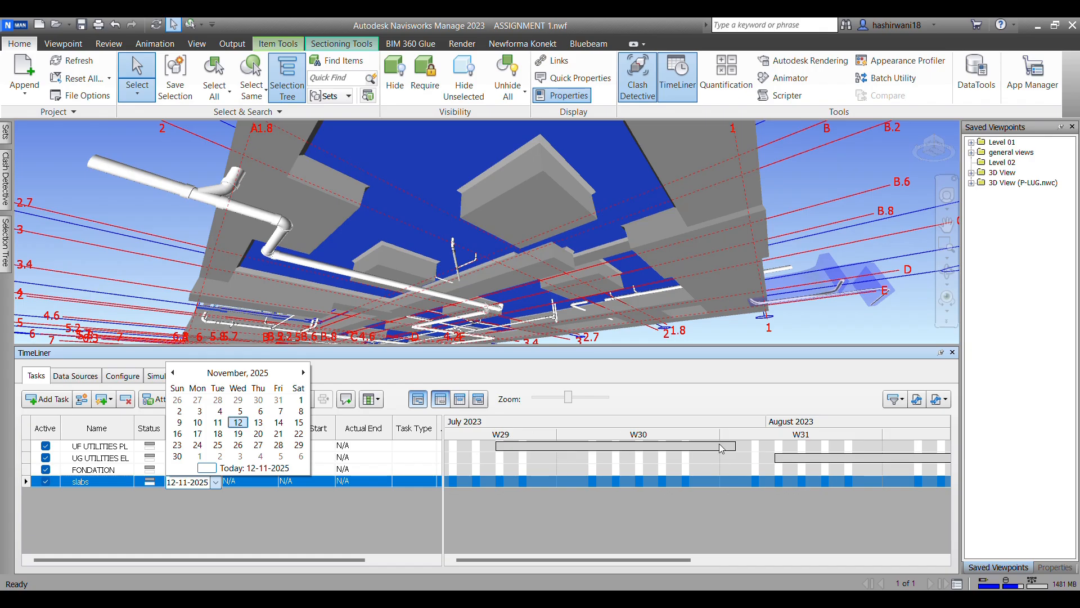
pyautogui.click(238, 373)
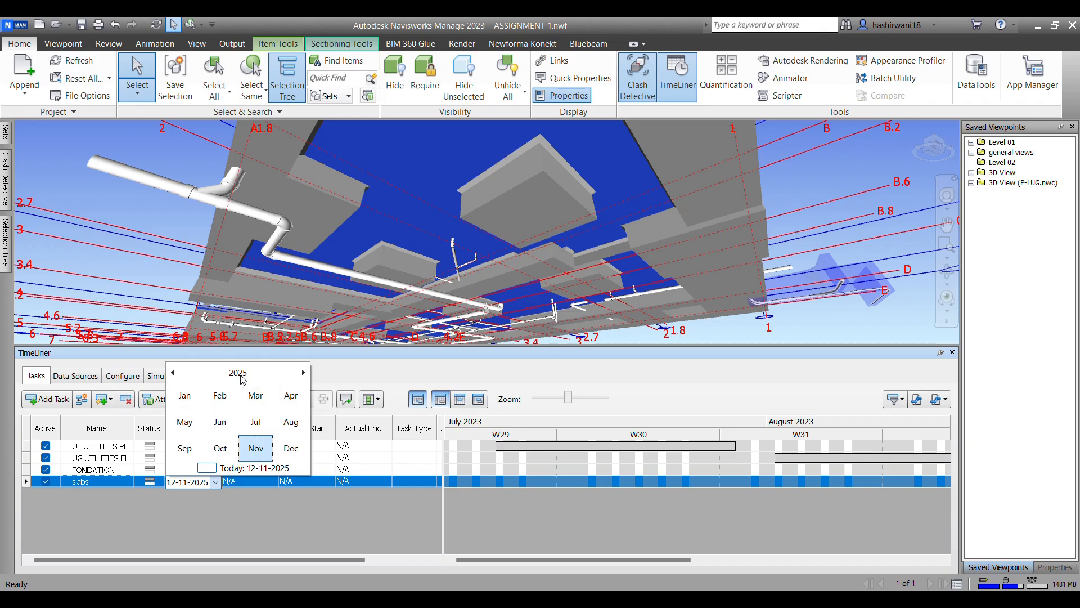
pyautogui.click(241, 375)
pyautogui.click(184, 422)
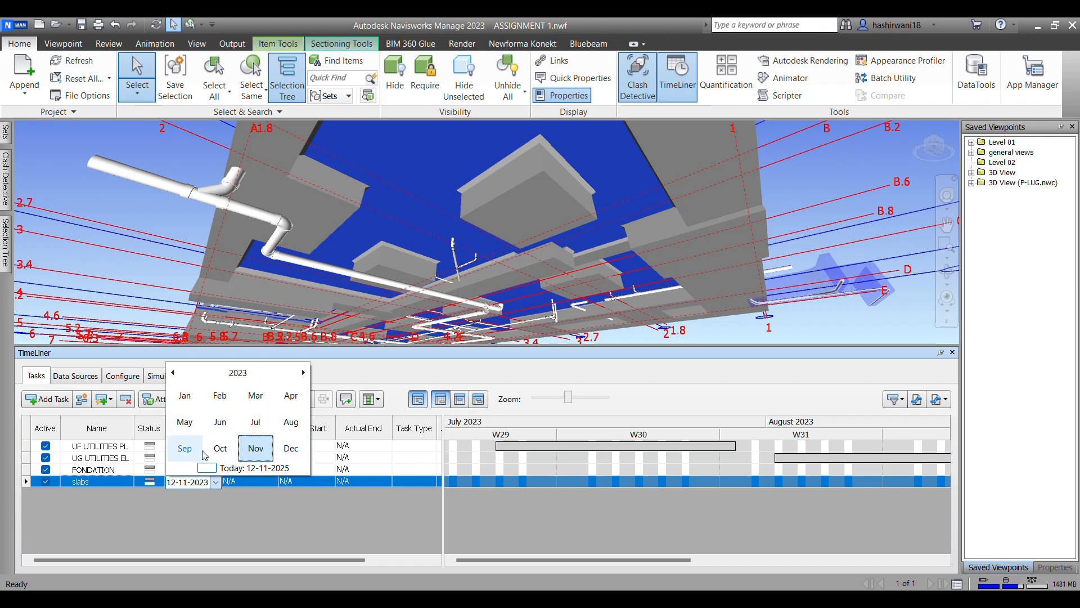
pyautogui.click(290, 422)
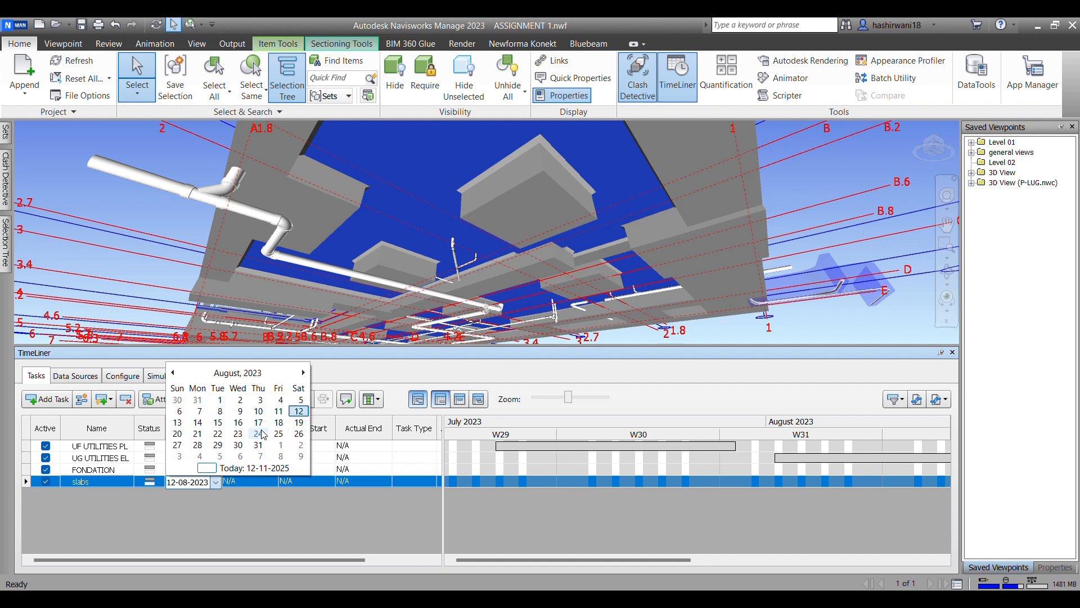
pyautogui.click(241, 434)
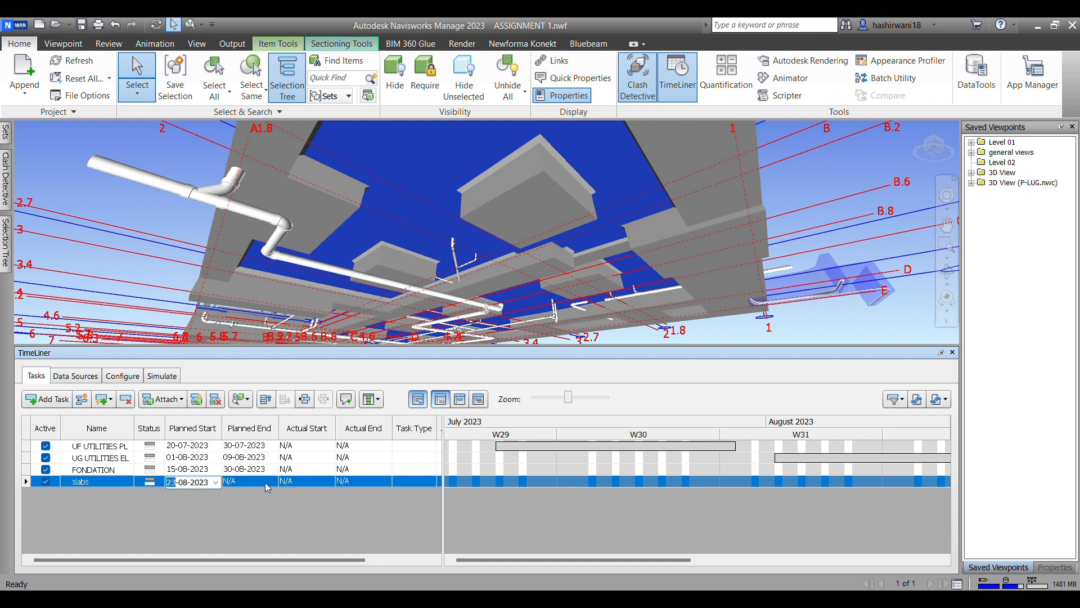
# Step: Set the slabs task's planned end date to 30-08-2023
pyautogui.click(268, 487)
pyautogui.click(272, 482)
pyautogui.click(284, 372)
pyautogui.click(294, 372)
pyautogui.click(243, 423)
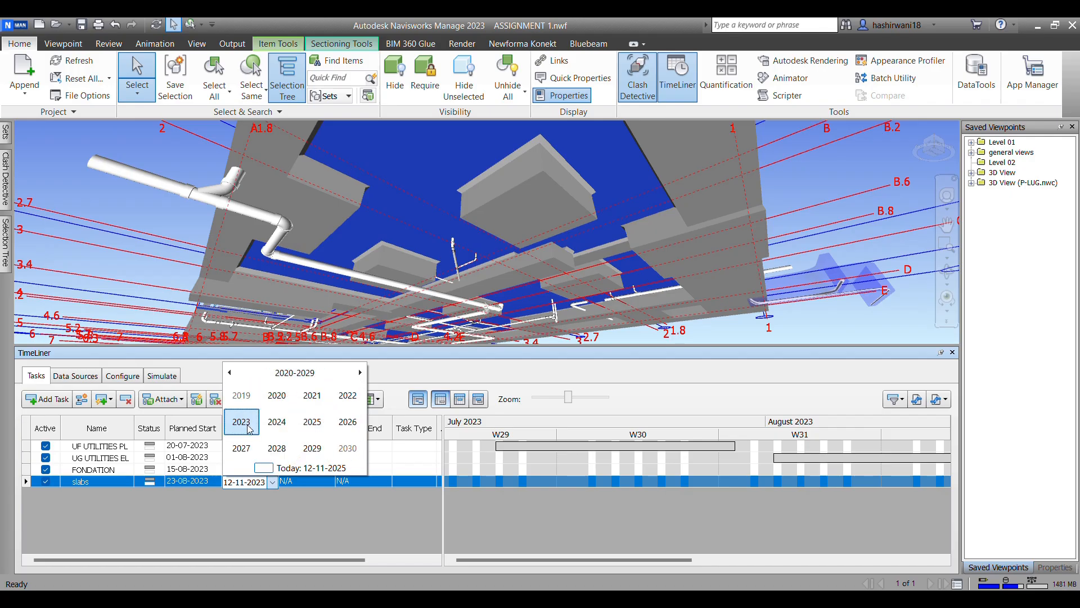
pyautogui.click(348, 422)
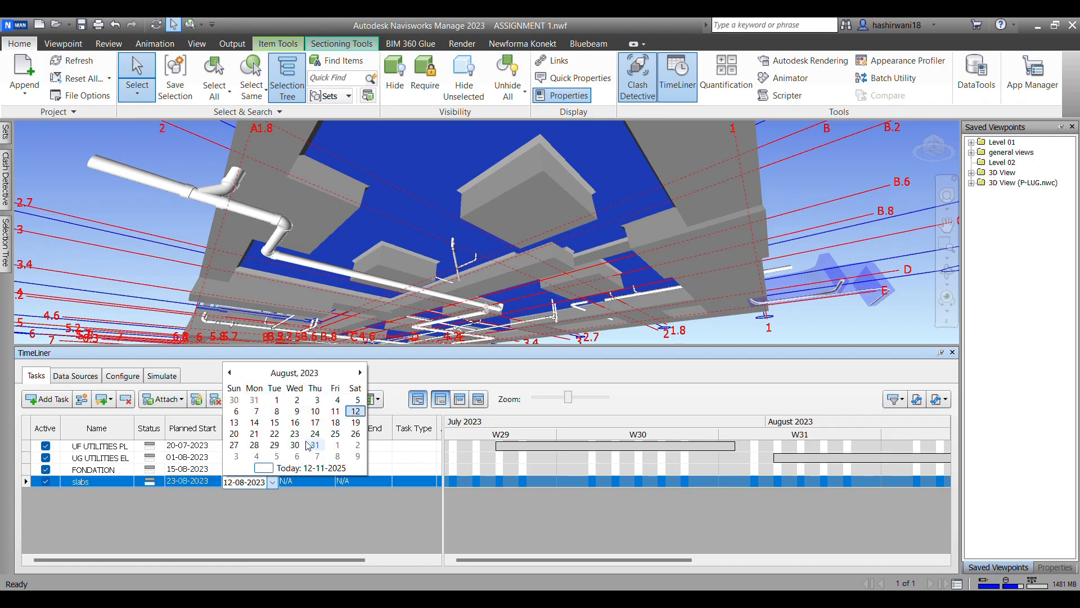
pyautogui.click(295, 444)
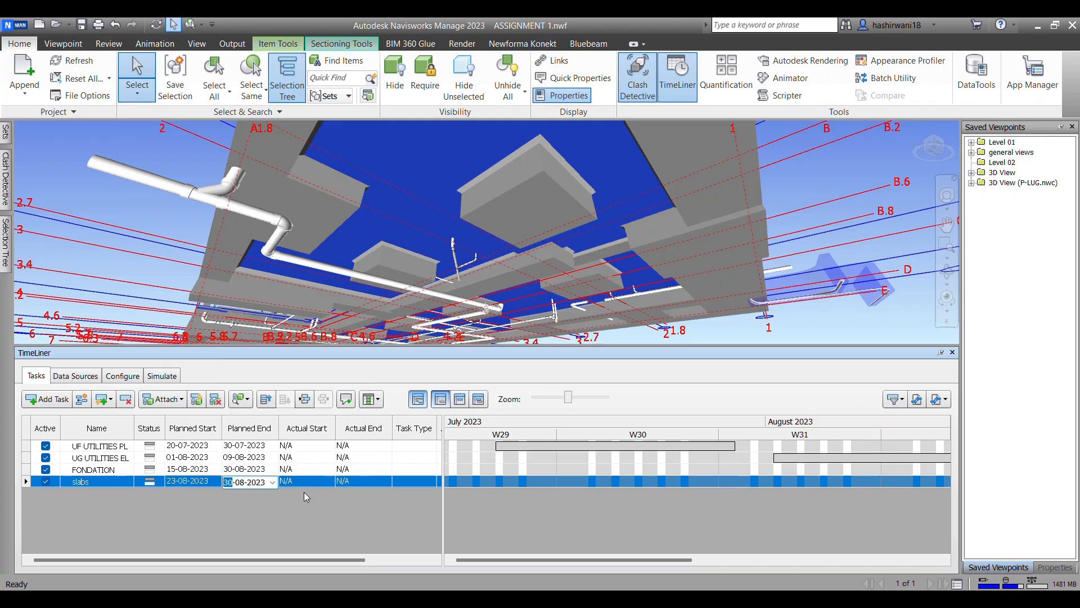
pyautogui.click(302, 522)
# Step: Pick the column at the building's corner and extend the selection to the whole COLUMN group under IfcColumn
pyautogui.moveTo(382, 226)
pyautogui.keyDown('shift'); pyautogui.mouseDown(button='middle')
pyautogui.moveTo(396, 243)
pyautogui.moveTo(362, 236)
pyautogui.moveTo(357, 260)
pyautogui.moveTo(357, 212)
pyautogui.moveTo(297, 179)
pyautogui.mouseUp(button='middle'); pyautogui.keyUp('shift')
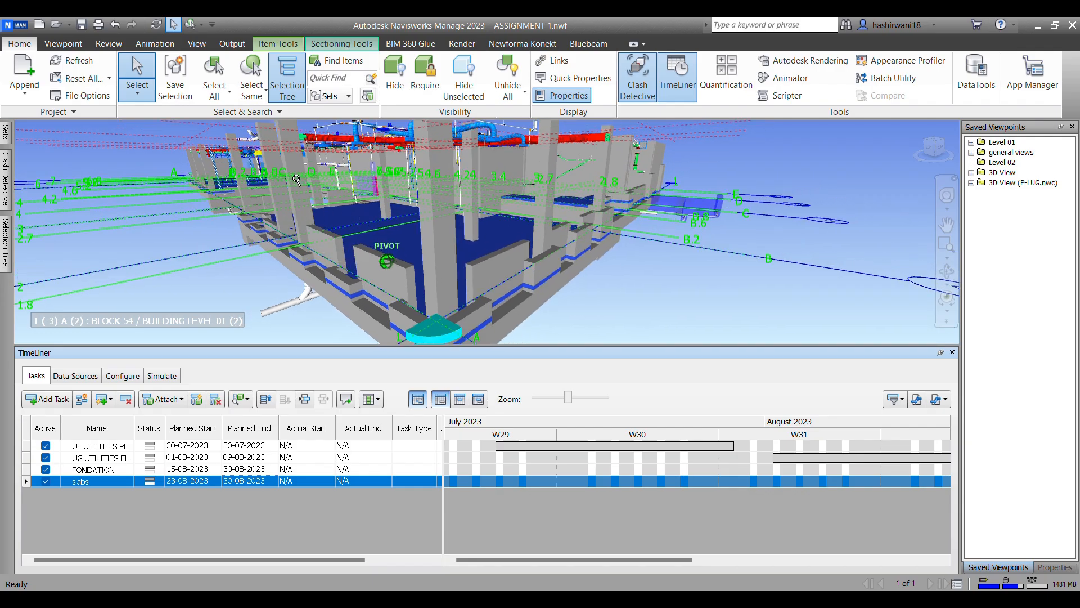
pyautogui.click(427, 223)
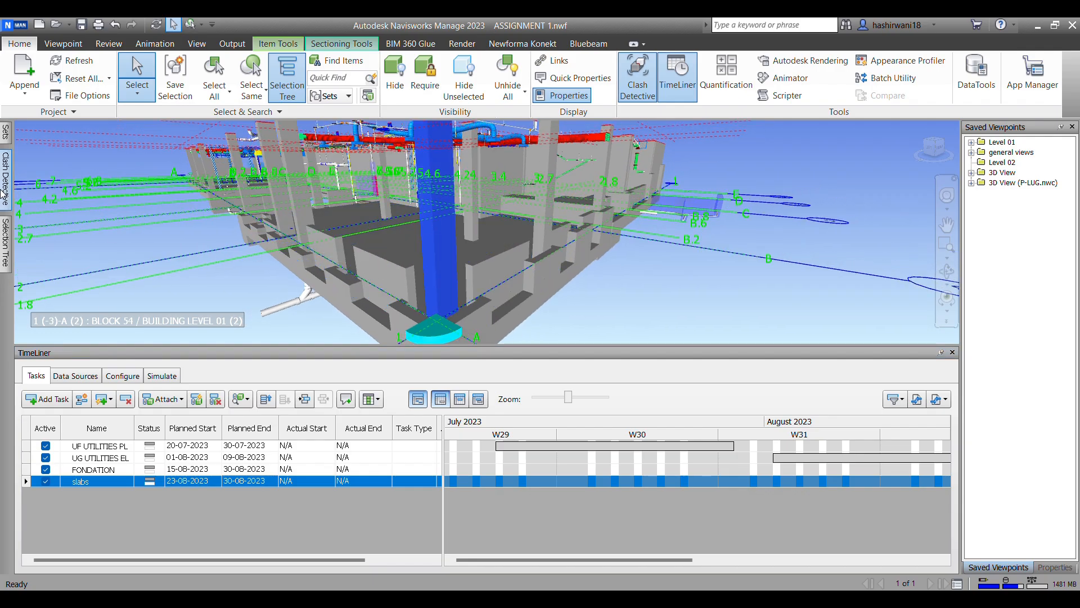
pyautogui.moveTo(5, 178)
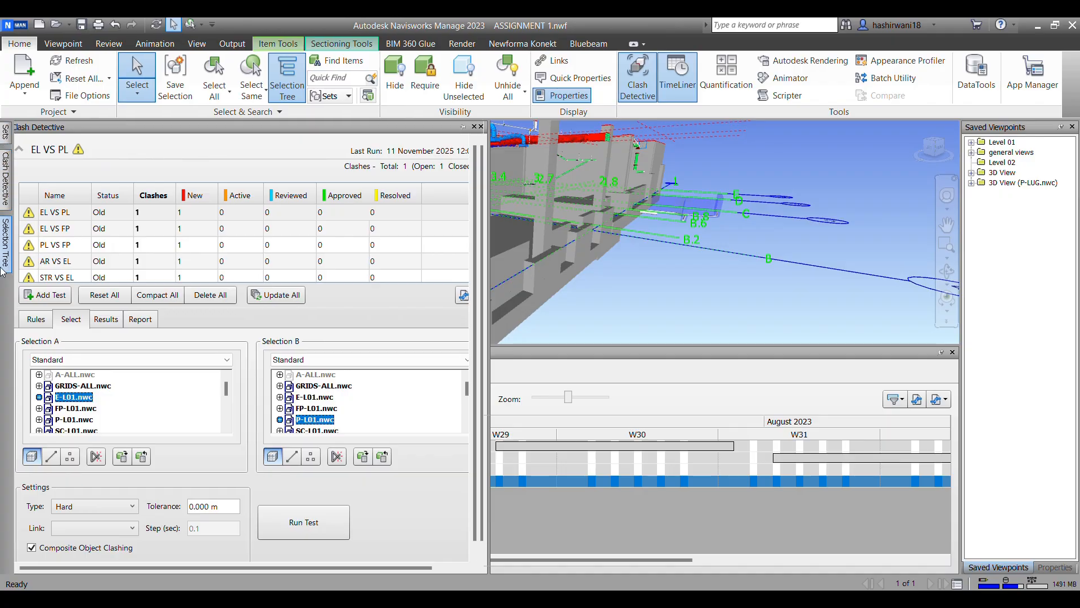
pyautogui.moveTo(5, 247)
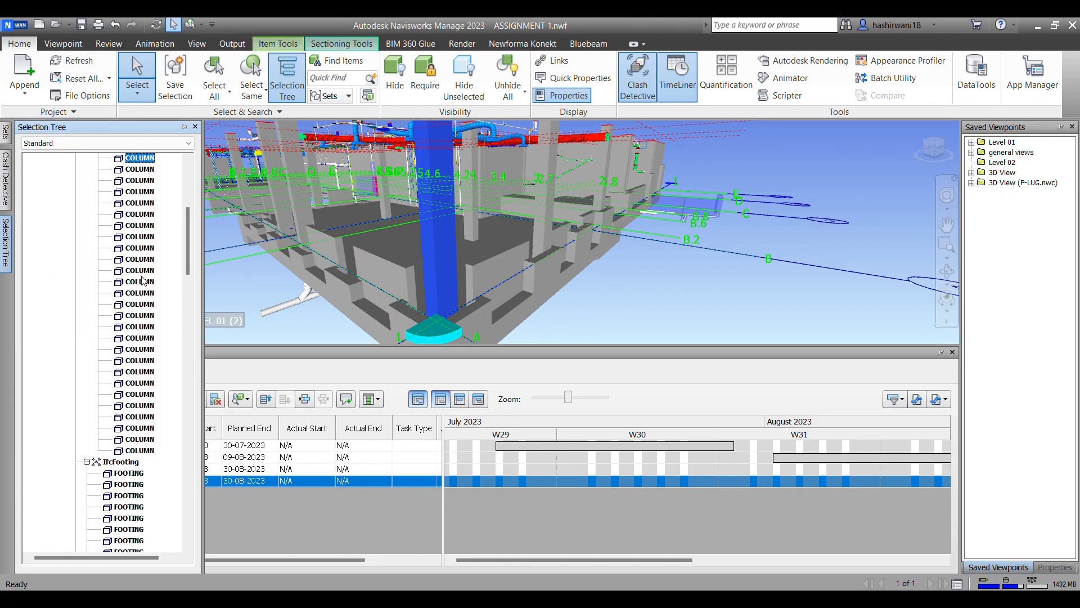
pyautogui.scroll(5, 112, 261)
pyautogui.click(120, 226)
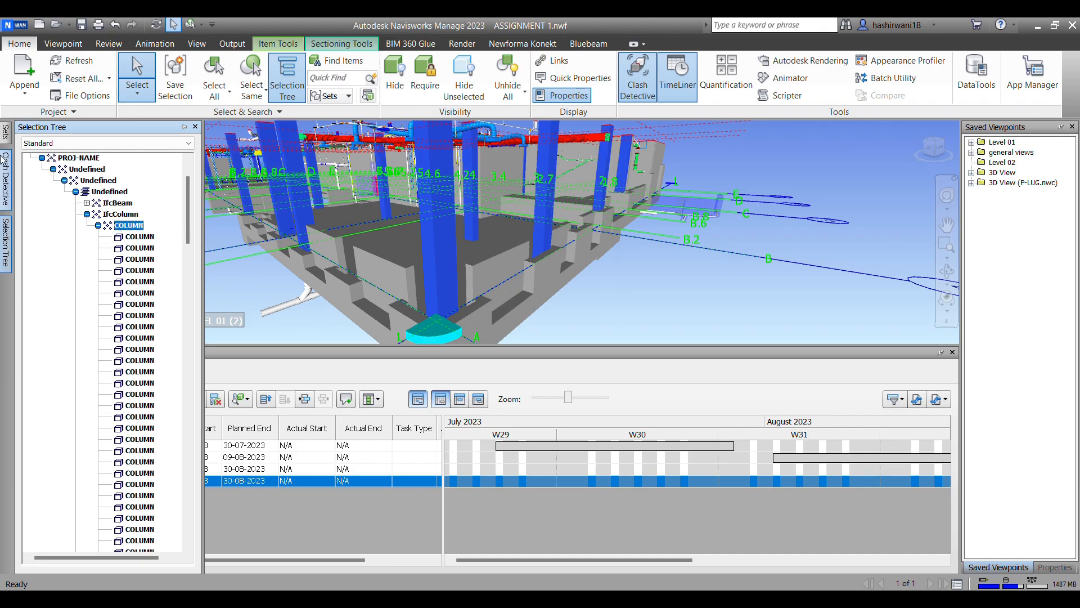
# Step: Save the current column selection as a selection set named "columns"
pyautogui.moveTo(5, 130)
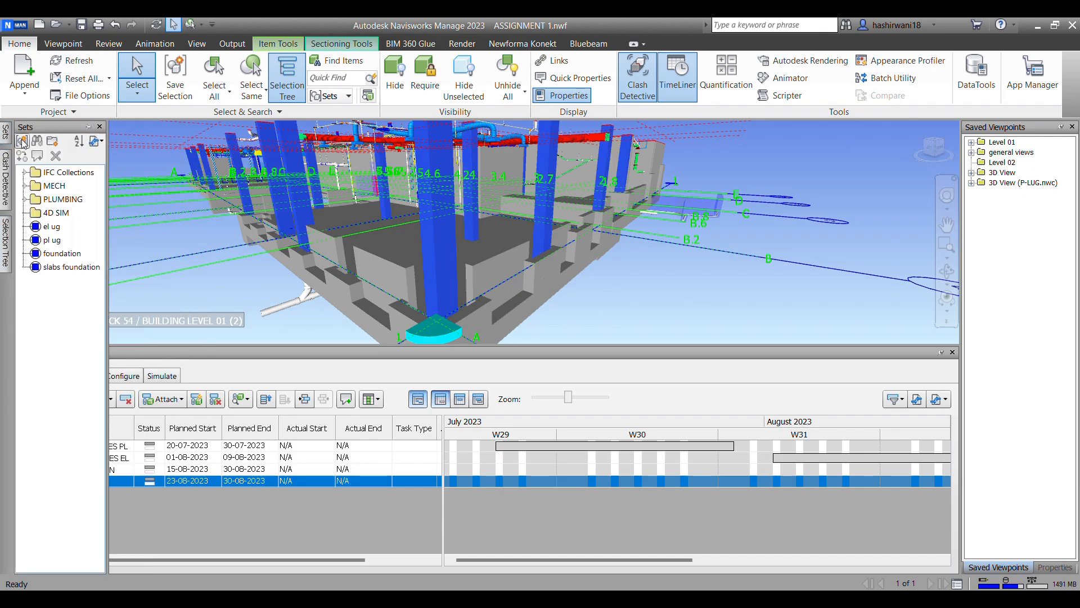
pyautogui.click(22, 140)
pyautogui.write('co')
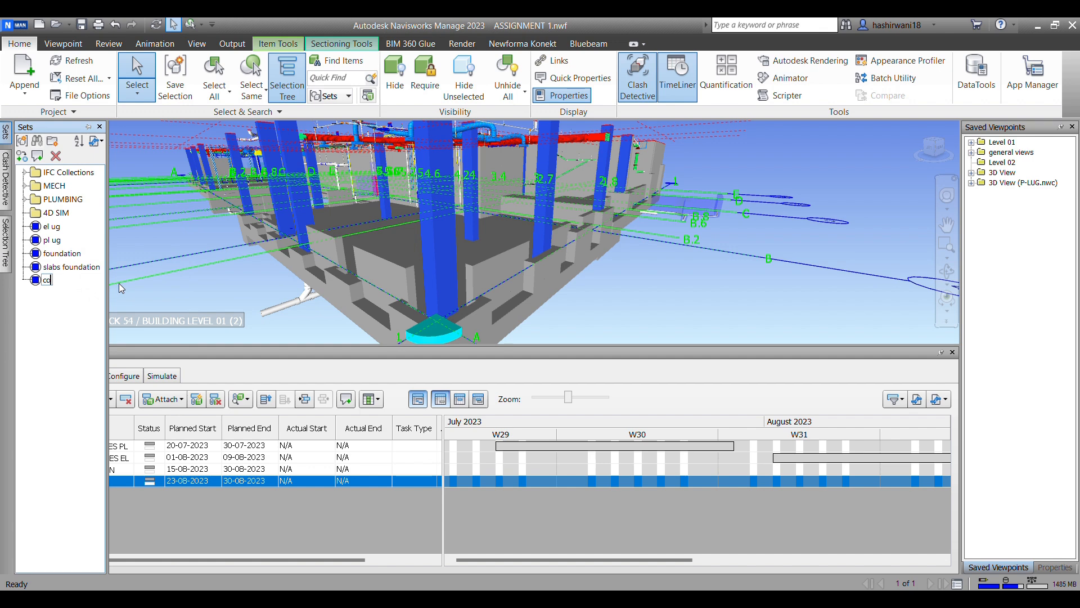
pyautogui.write('lumns')
# Step: Pick a low wall near the building's corner and extend the selection to the whole STANDARD wall group
pyautogui.click(507, 259)
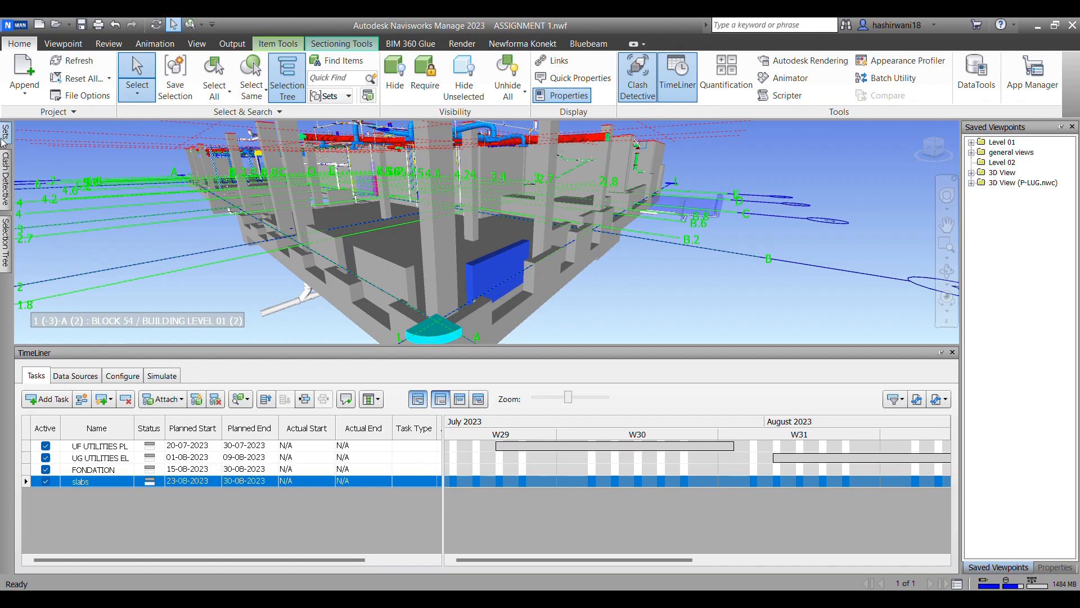
pyautogui.moveTo(4, 138)
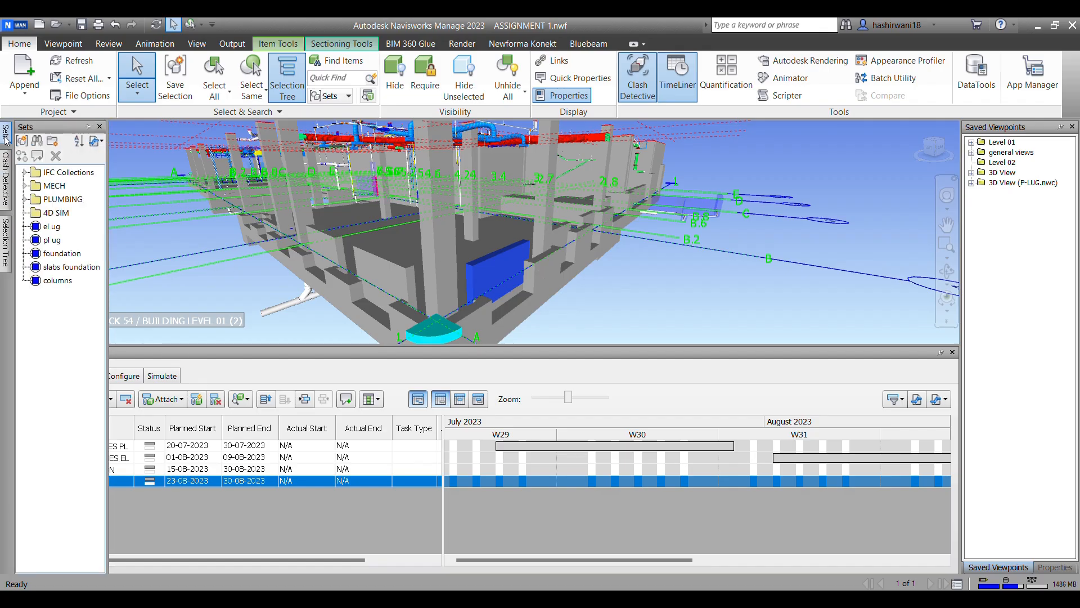
pyautogui.moveTo(435, 197); pyautogui.dragTo(499, 248, button='middle')
pyautogui.scroll(2, 404, 246)
pyautogui.moveTo(403, 246)
pyautogui.mouseDown(button='middle')
pyautogui.moveTo(399, 266)
pyautogui.moveTo(400, 239)
pyautogui.mouseUp(button='middle')
pyautogui.scroll(-3, 401, 239)
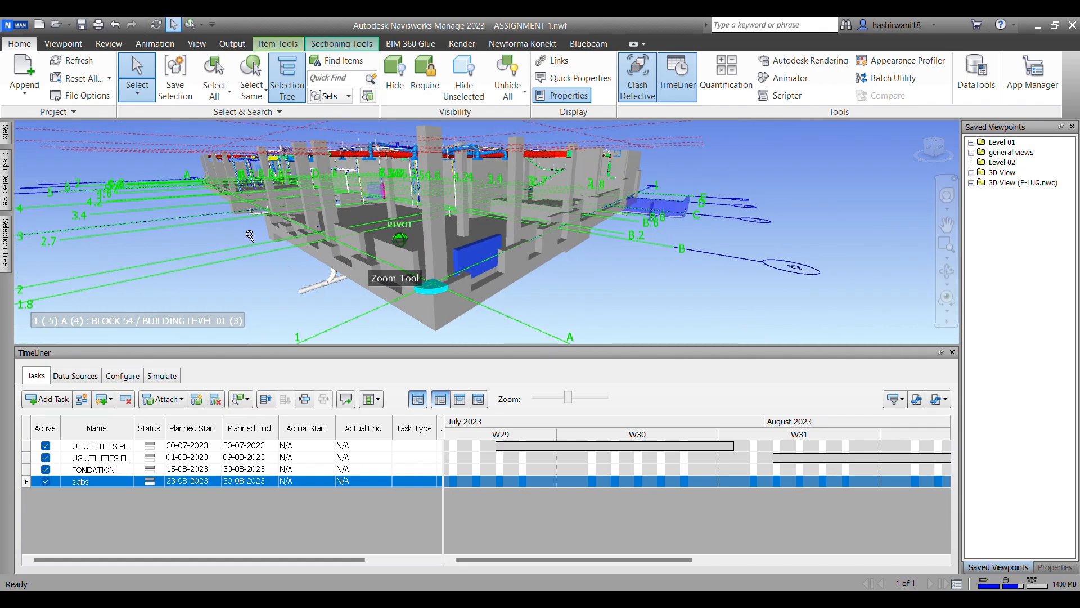
pyautogui.moveTo(375, 214); pyautogui.dragTo(406, 223, button='middle')
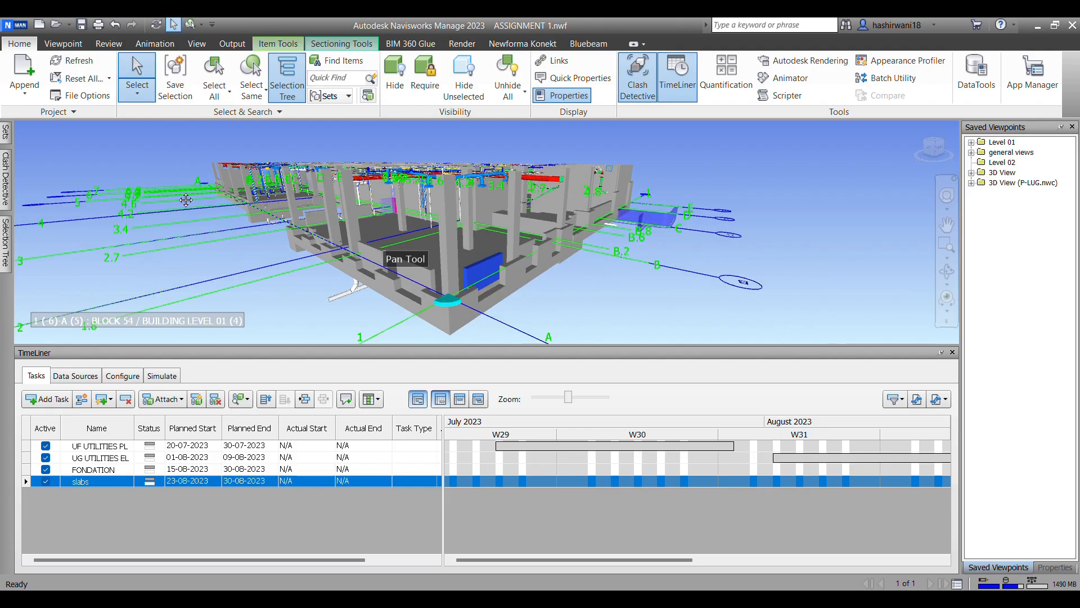
pyautogui.click(414, 267)
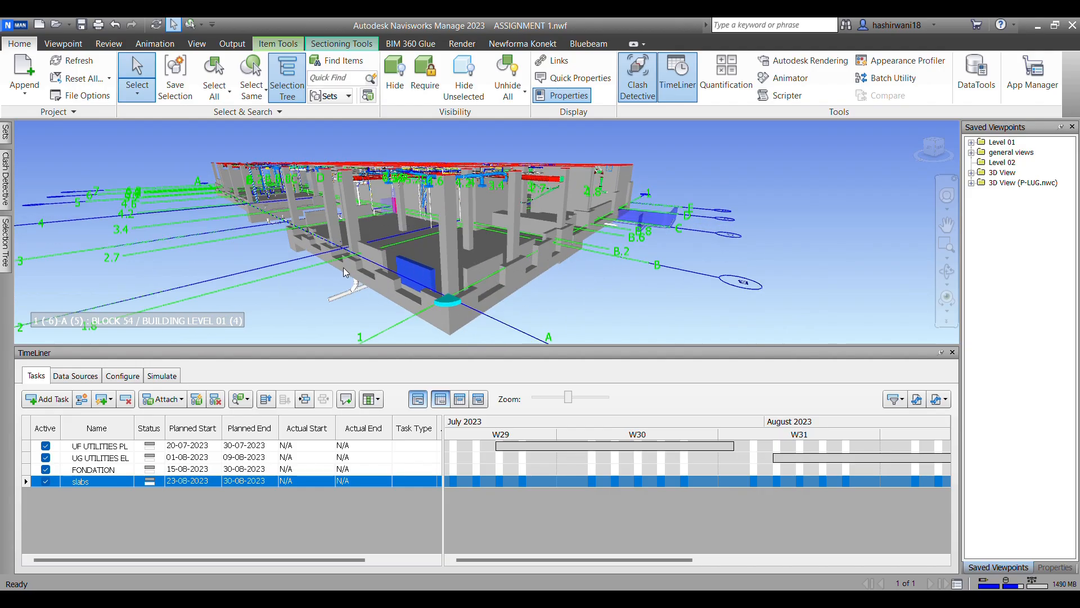
pyautogui.moveTo(3, 137)
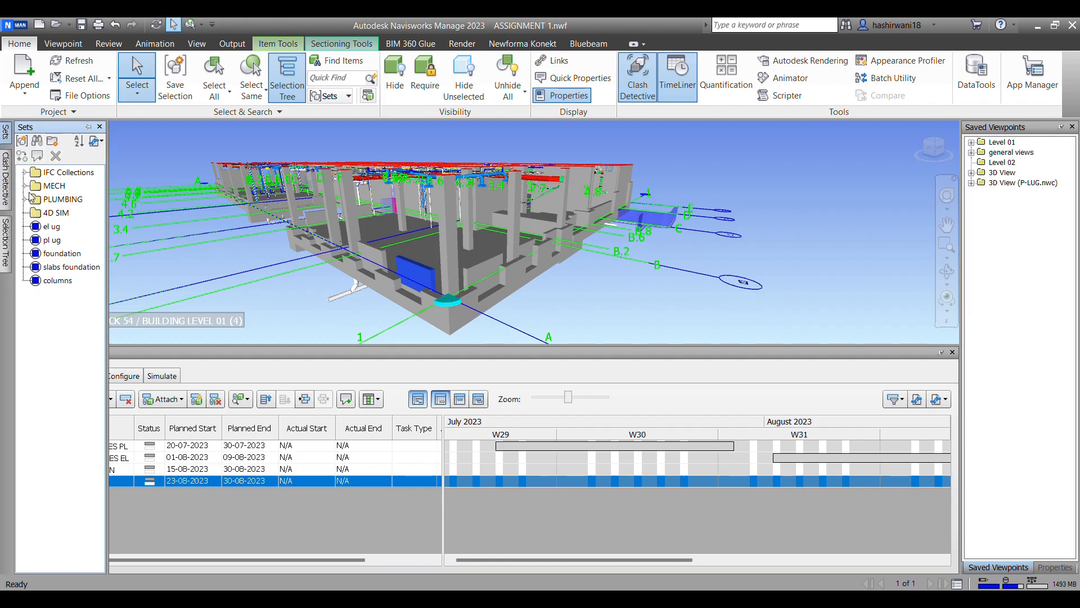
pyautogui.moveTo(4, 244)
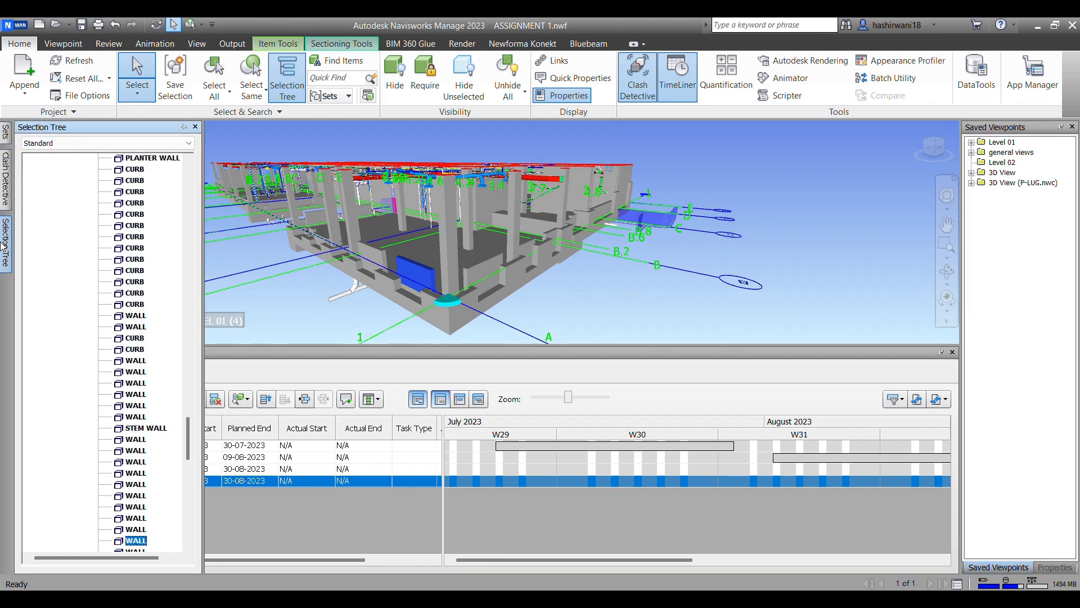
pyautogui.scroll(2, 146, 377)
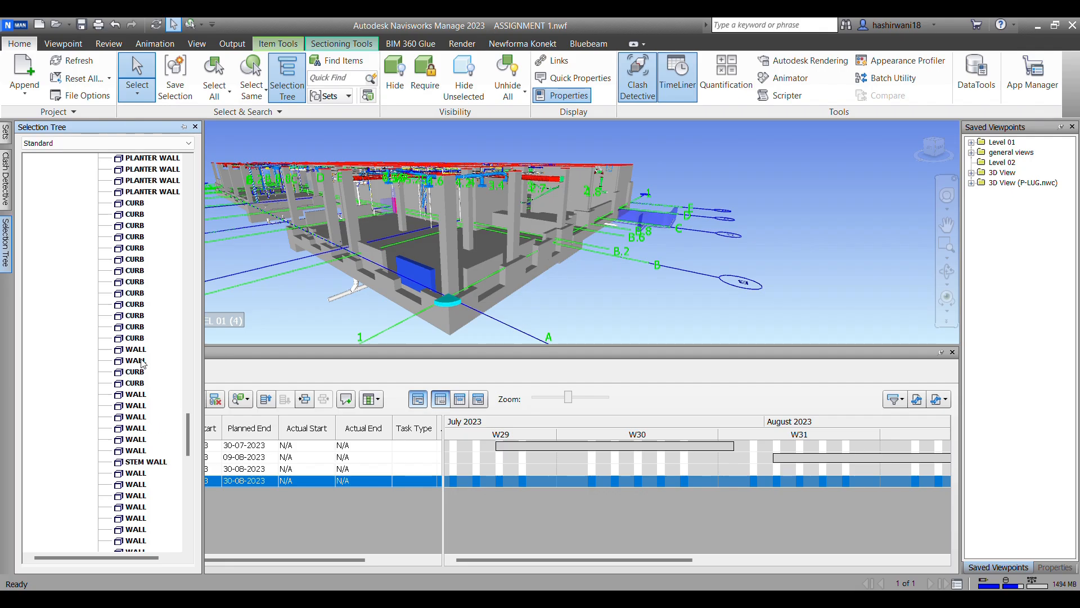
pyautogui.click(142, 158)
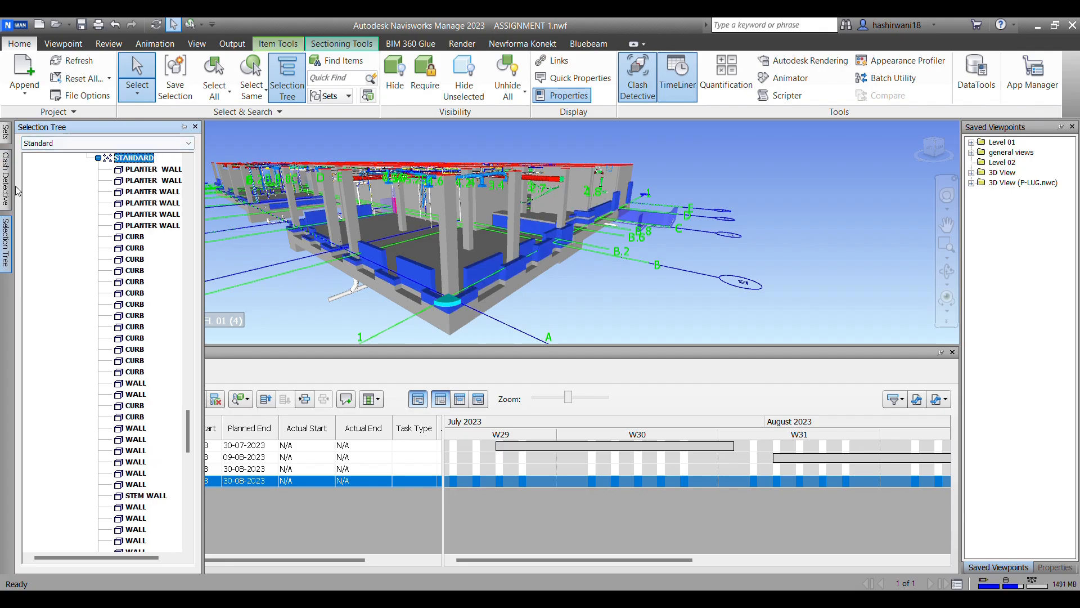
# Step: Save the selected walls as a selection set named "walls str found"
pyautogui.click(5, 135)
pyautogui.click(21, 140)
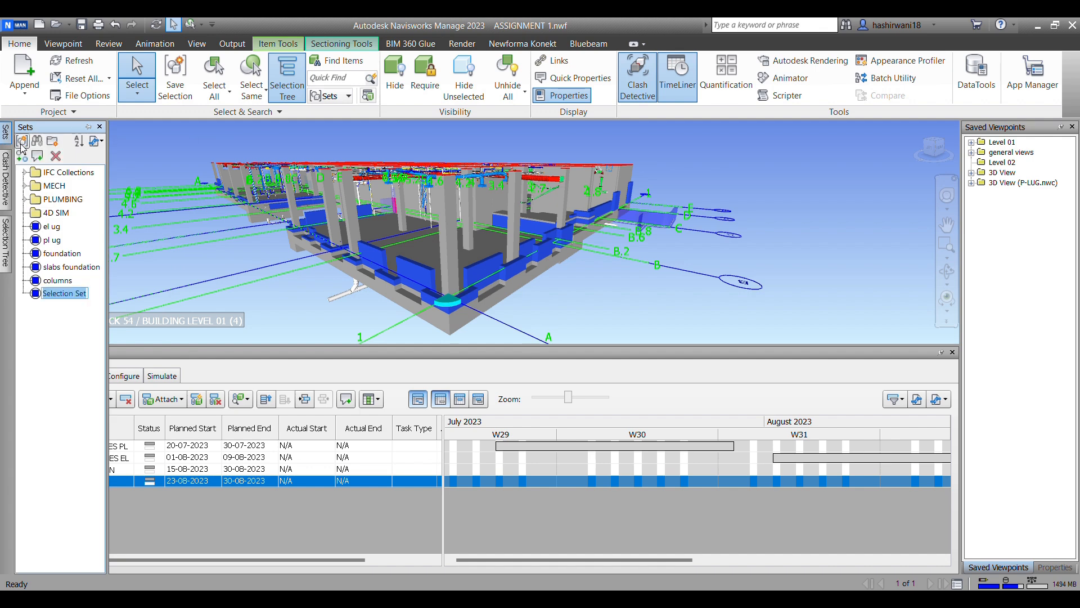
pyautogui.write('walls str fo')
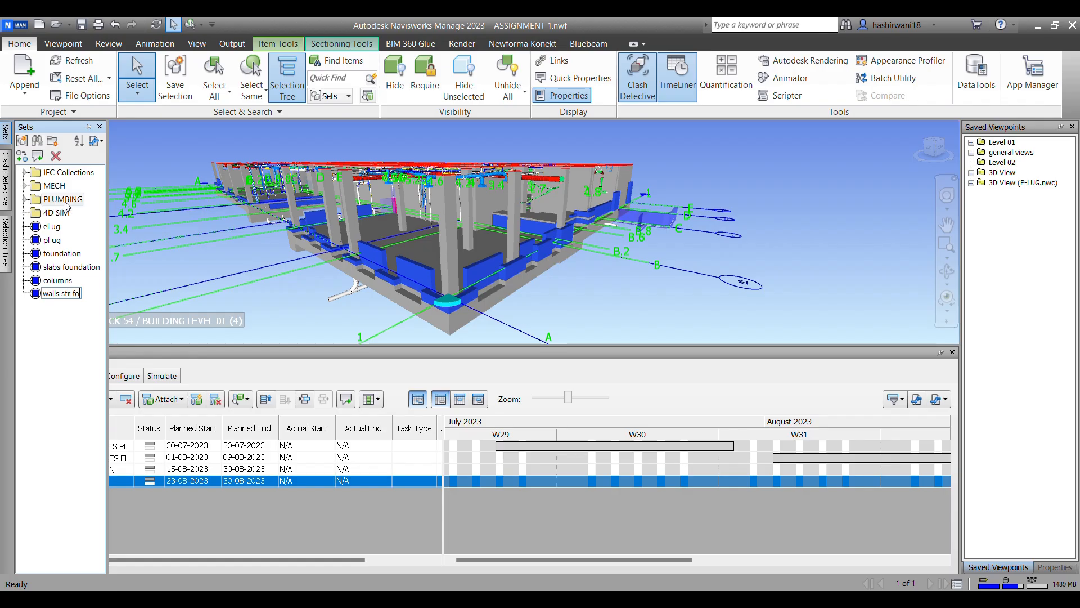
pyautogui.write('und')
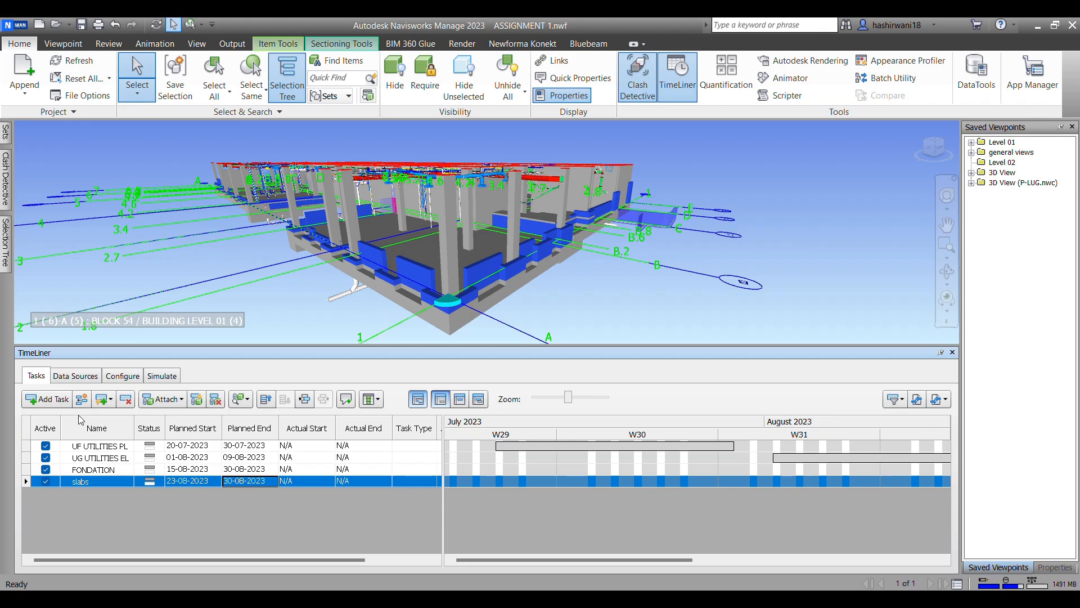
# Step: Add a TimeLiner task below the slabs task and name it for the structural wall foundation
pyautogui.click(46, 399)
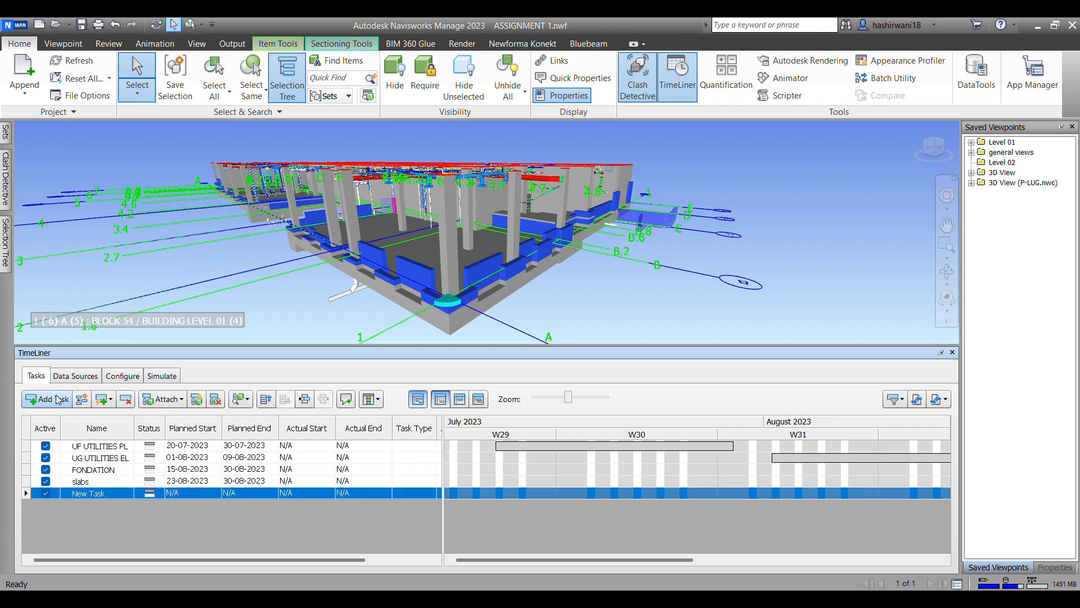
pyautogui.rightClick(87, 493)
pyautogui.click(77, 495)
pyautogui.click(86, 482)
pyautogui.click(82, 493)
pyautogui.click(103, 483)
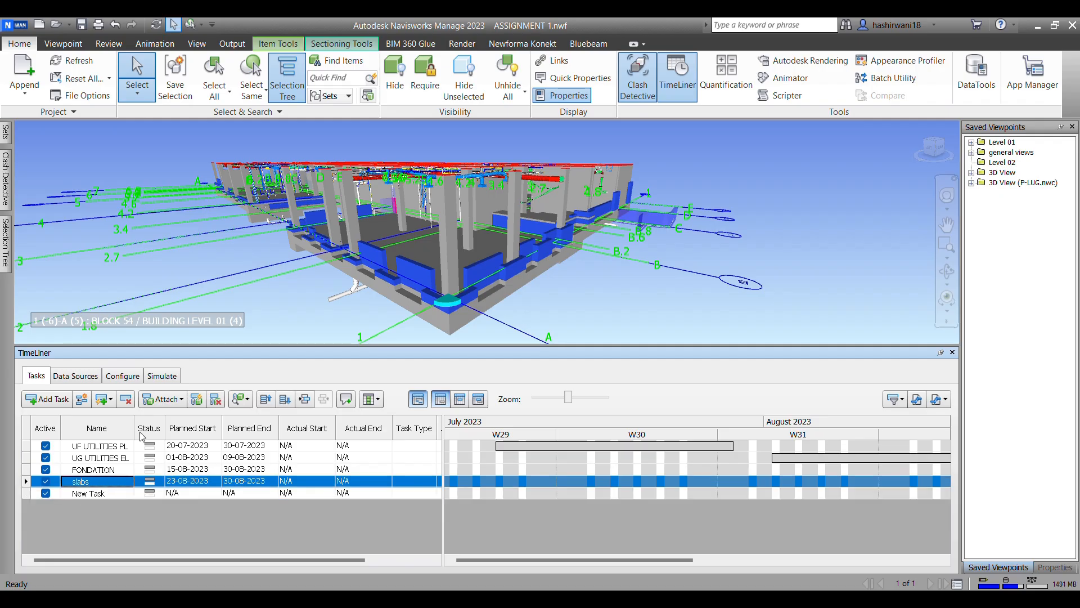
pyautogui.click(93, 495)
pyautogui.rightClick(93, 493)
pyautogui.click(85, 492)
pyautogui.rightClick(83, 491)
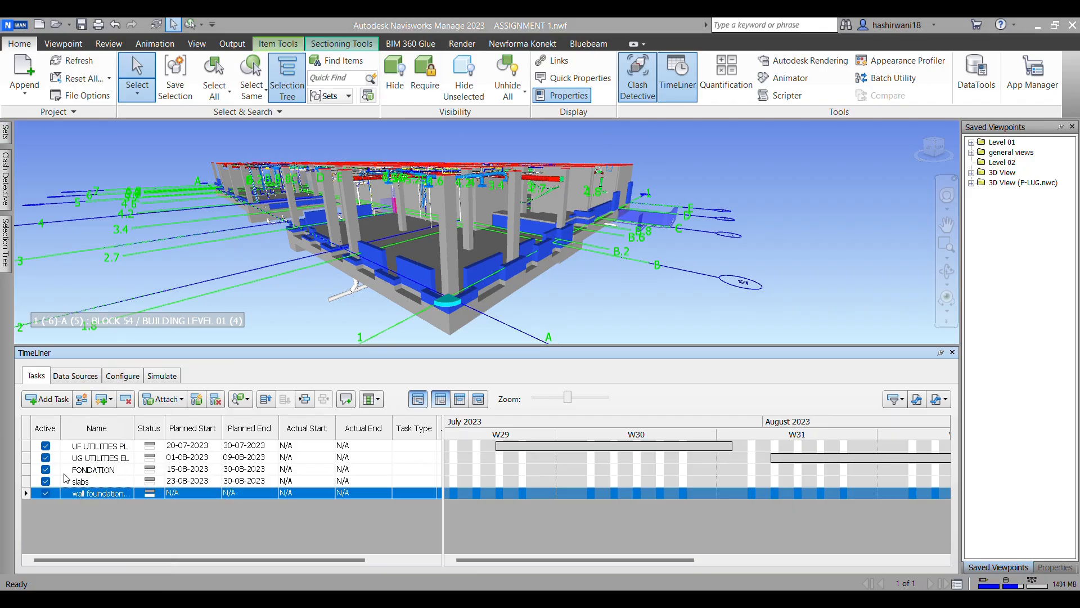
# Step: Attach the "el ug" set to the UF UTILITIES PL task
pyautogui.click(99, 447)
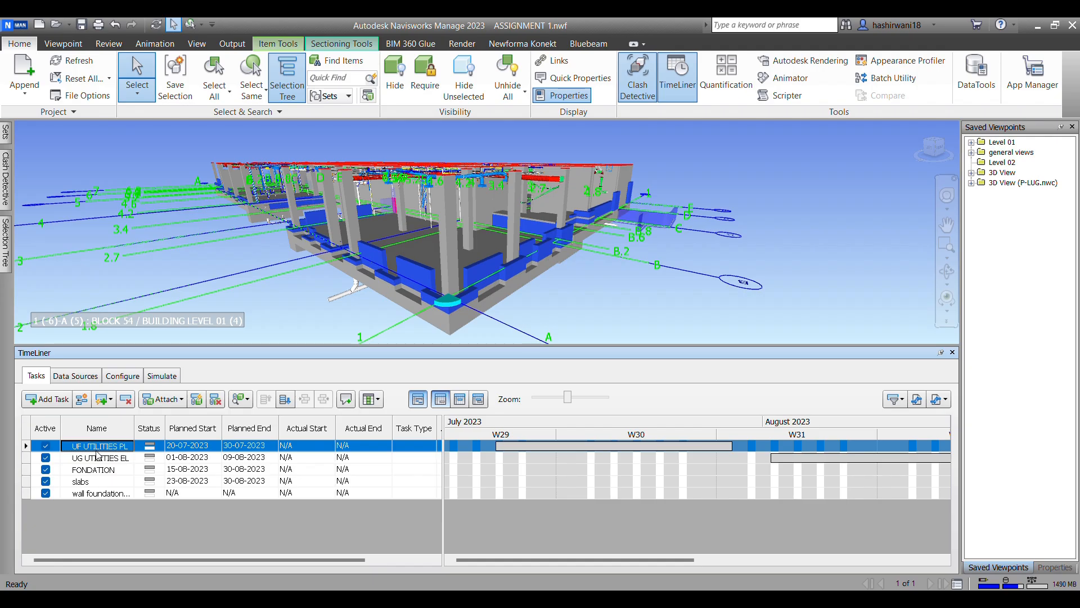
pyautogui.rightClick(97, 456)
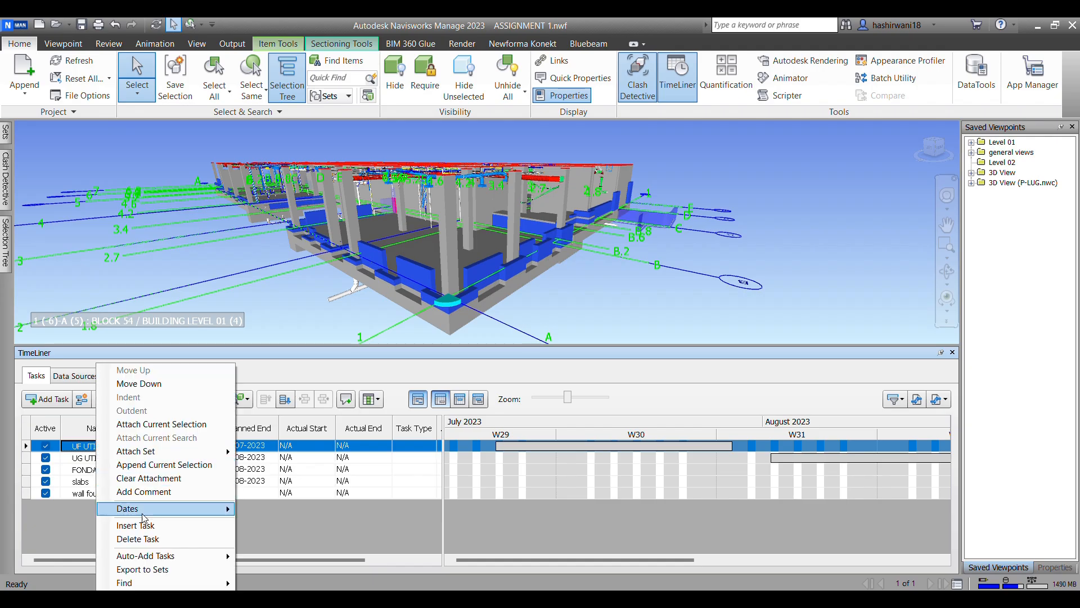
pyautogui.moveTo(175, 457)
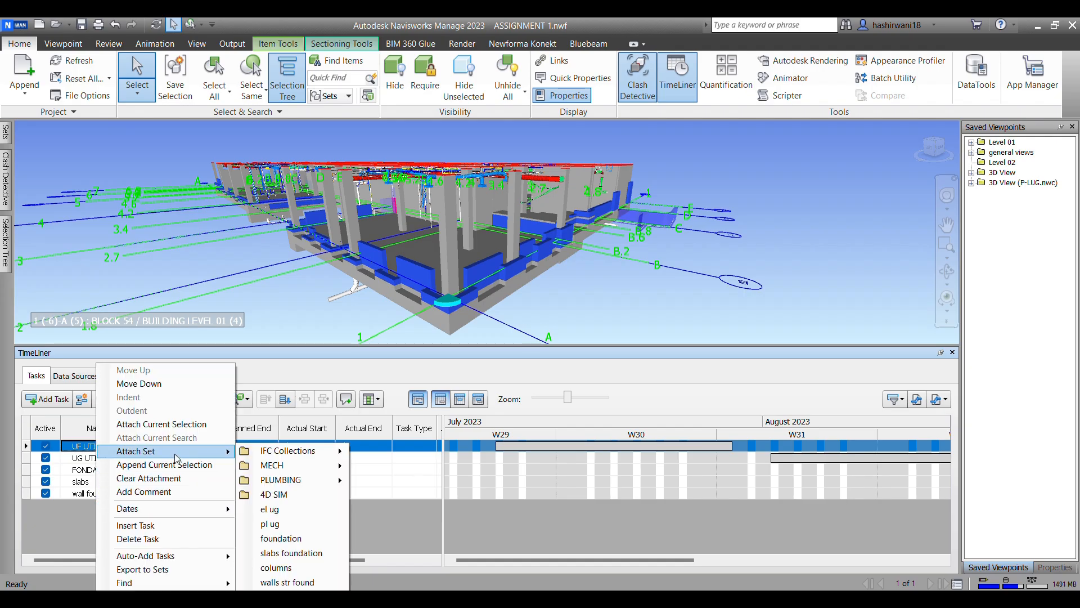
pyautogui.click(295, 515)
# Step: Attach the "pl ug" set to the UF UTILITIES PL task
pyautogui.rightClick(111, 452)
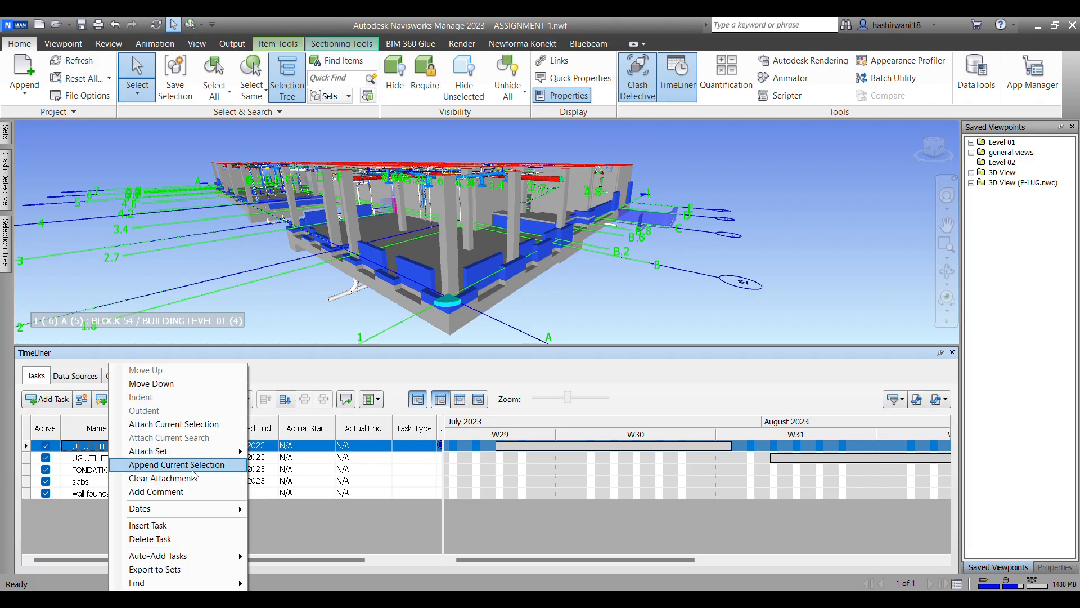
pyautogui.moveTo(206, 450)
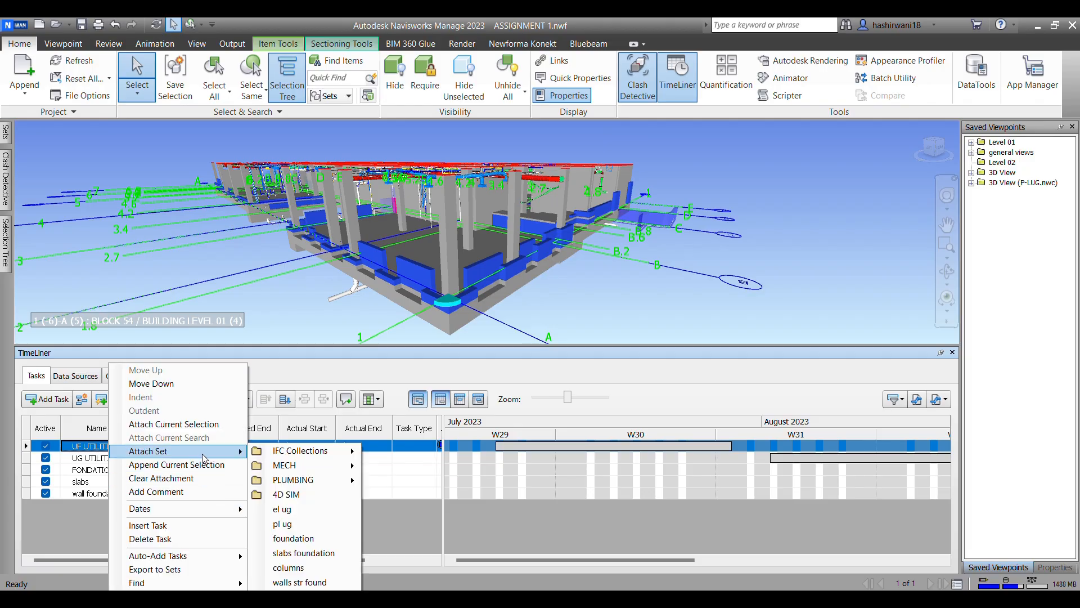
pyautogui.click(316, 525)
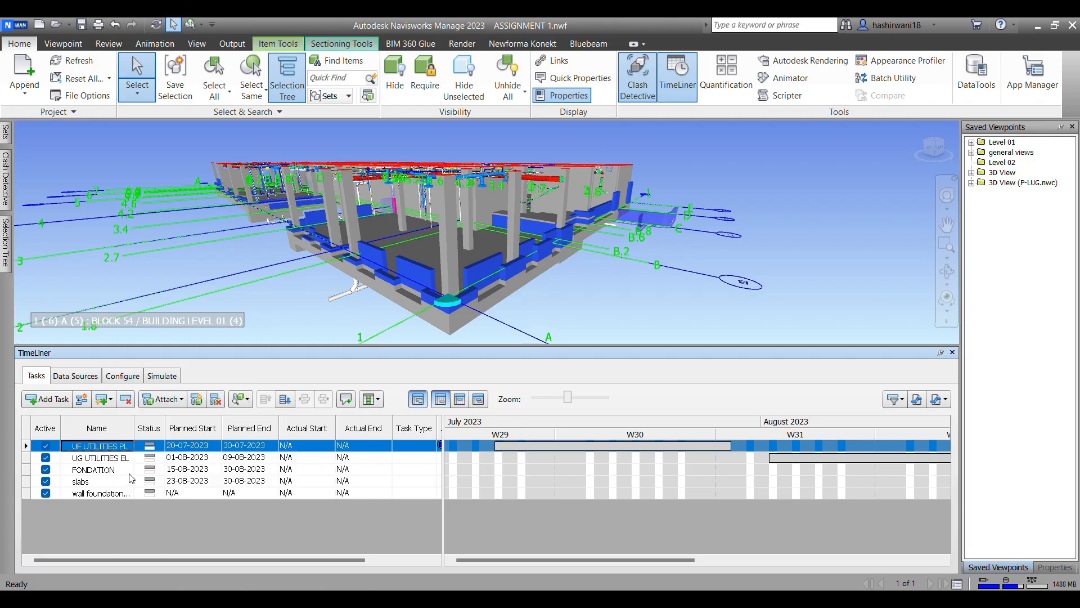
# Step: Attach a saved selection set to the UG UTILITIES EL task
pyautogui.rightClick(116, 458)
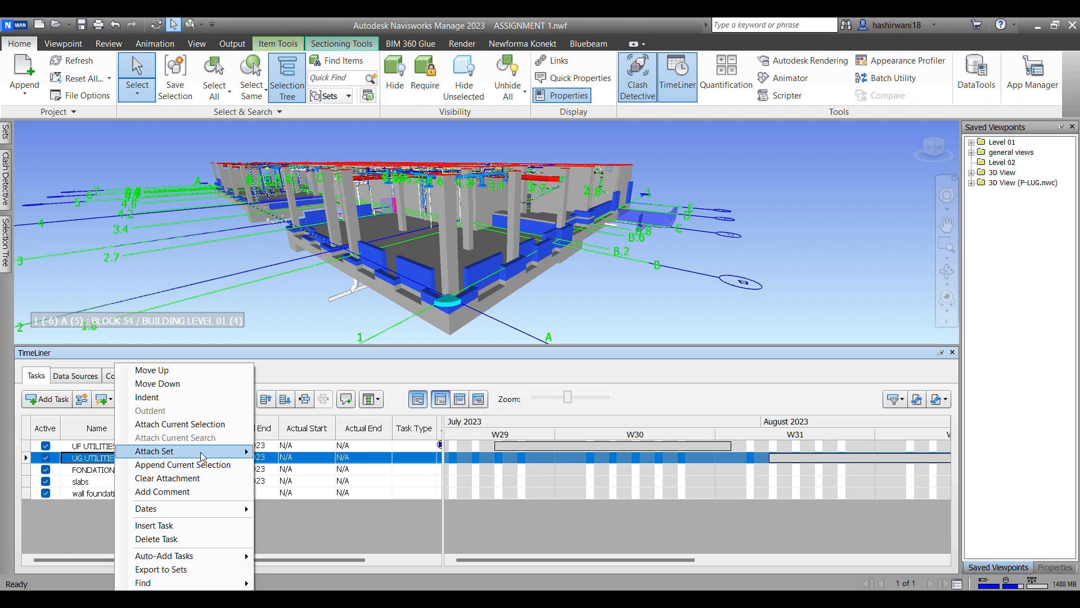
pyautogui.moveTo(206, 451)
pyautogui.click(320, 532)
# Step: Attach the "foundation" set to the FONDATION task and the "slabs foundation" set to the slabs task
pyautogui.rightClick(119, 469)
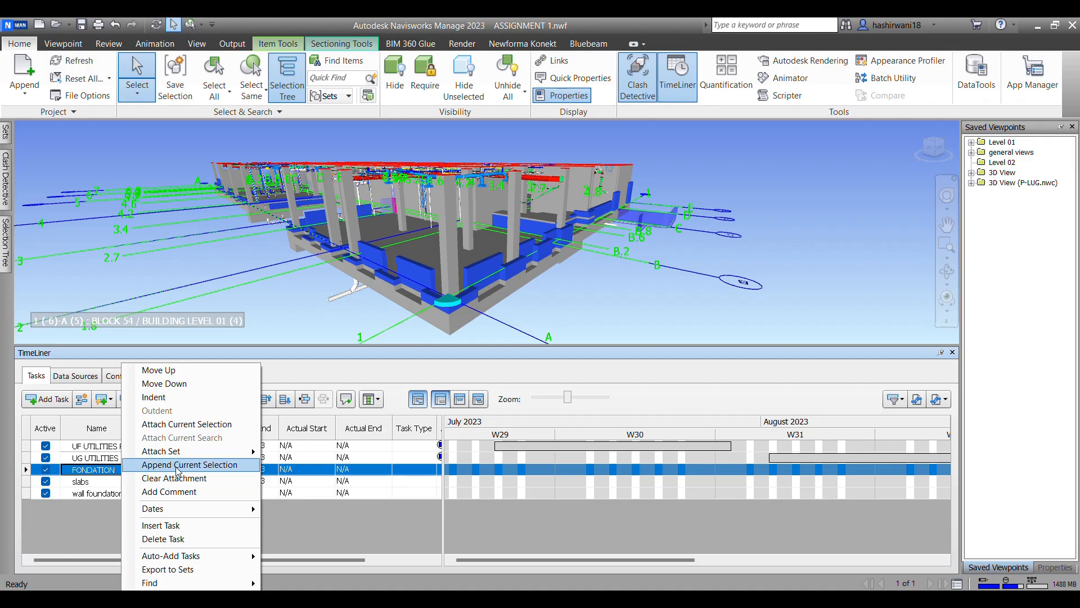
pyautogui.moveTo(186, 451)
pyautogui.click(340, 539)
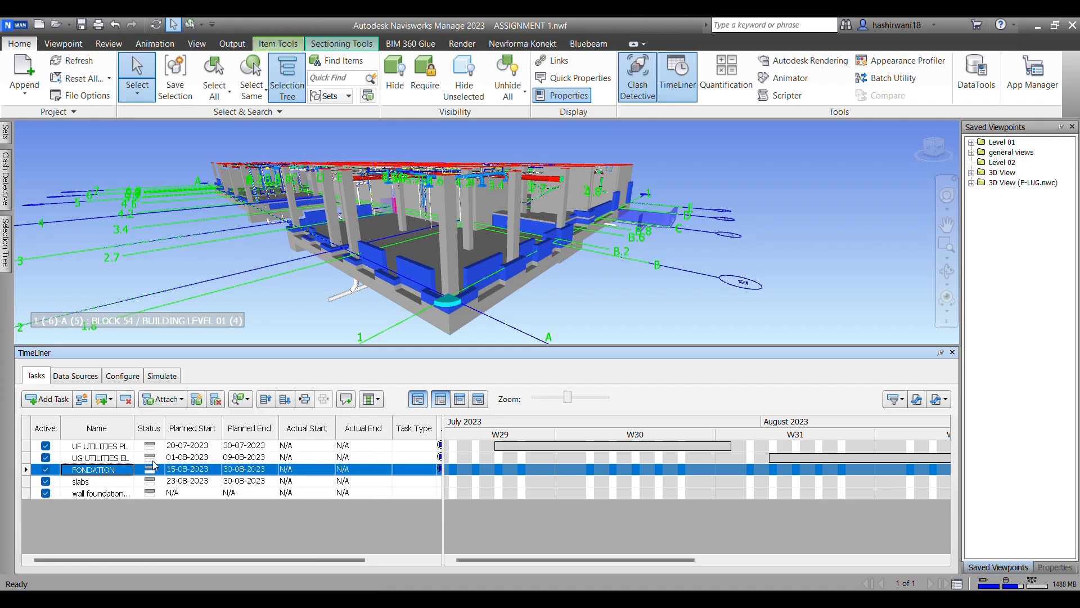
pyautogui.rightClick(126, 483)
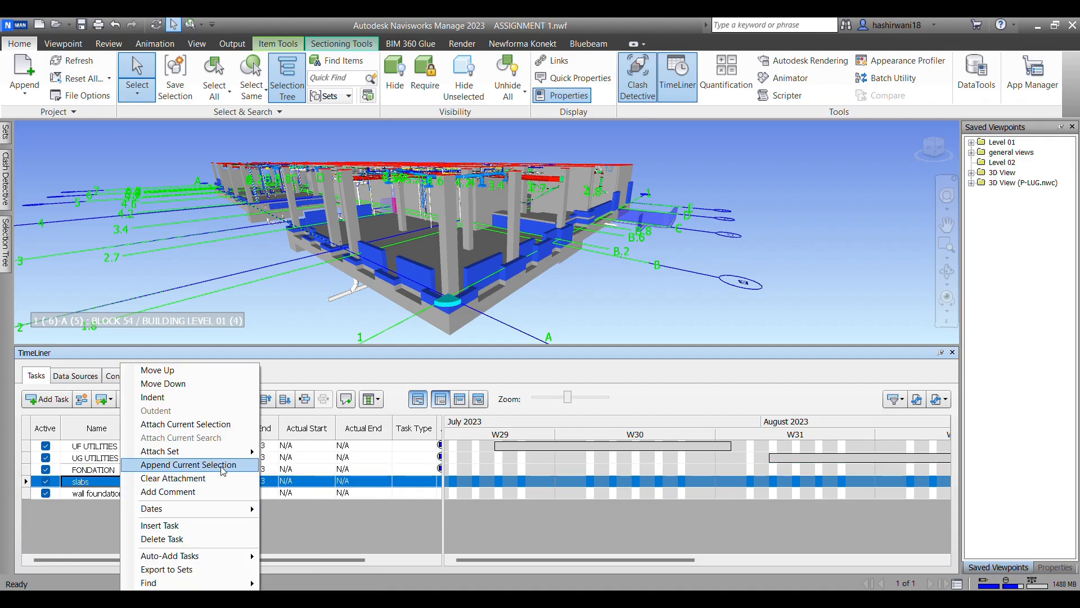
pyautogui.moveTo(222, 458)
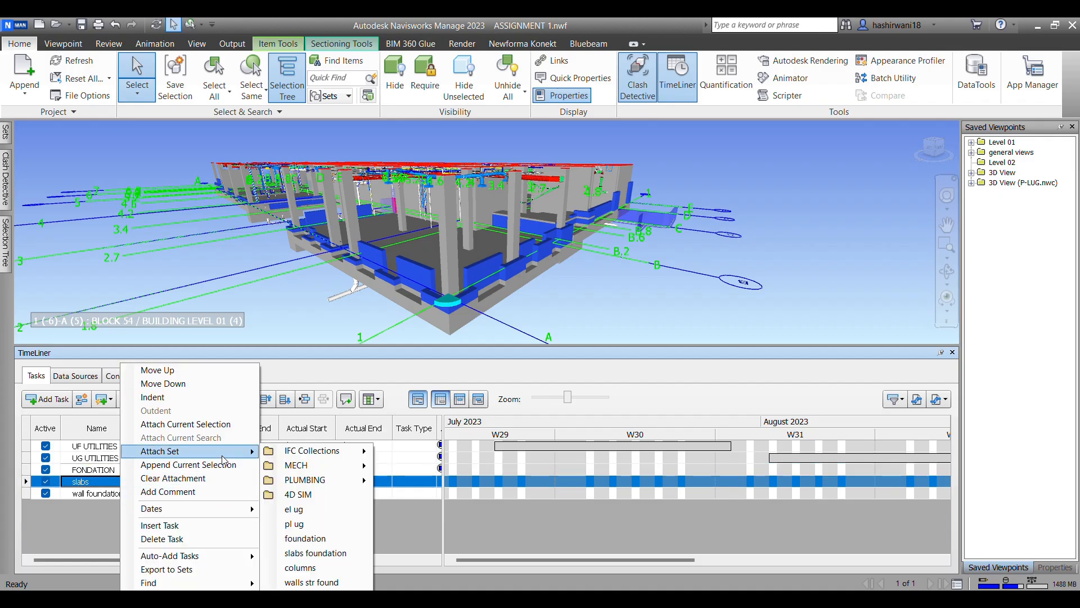
pyautogui.click(329, 557)
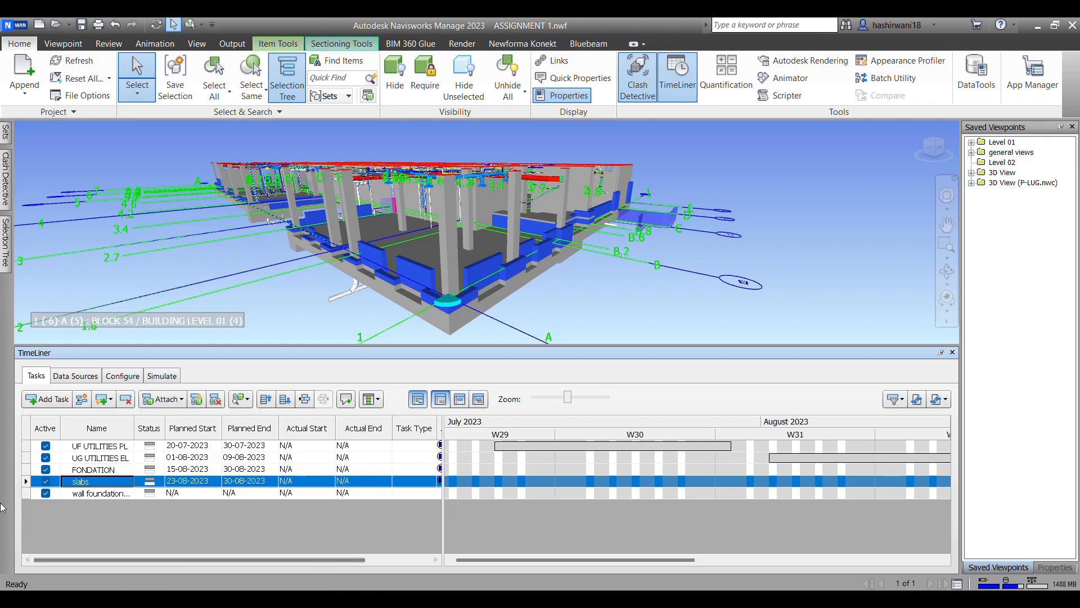
# Step: Attach the "columns" set to the wall foundation task and rename that task "columns"
pyautogui.rightClick(96, 493)
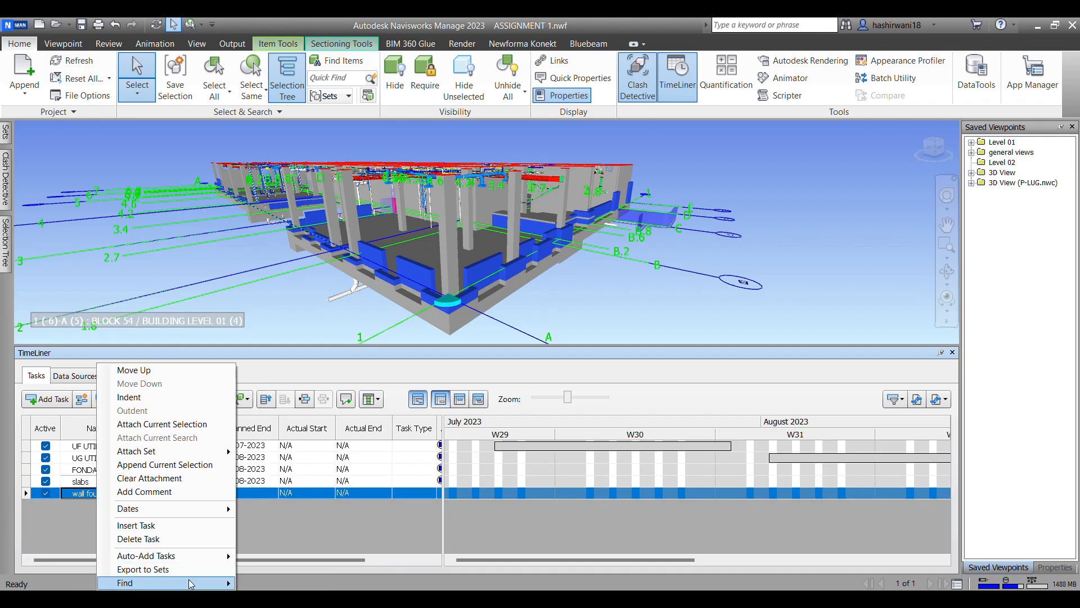
pyautogui.moveTo(181, 457)
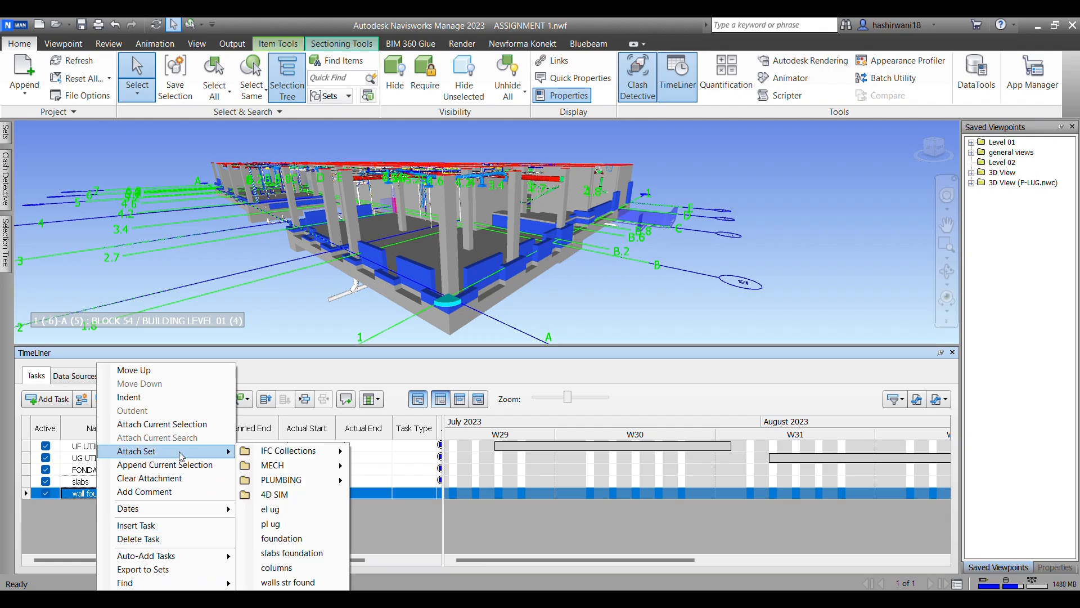
pyautogui.click(294, 567)
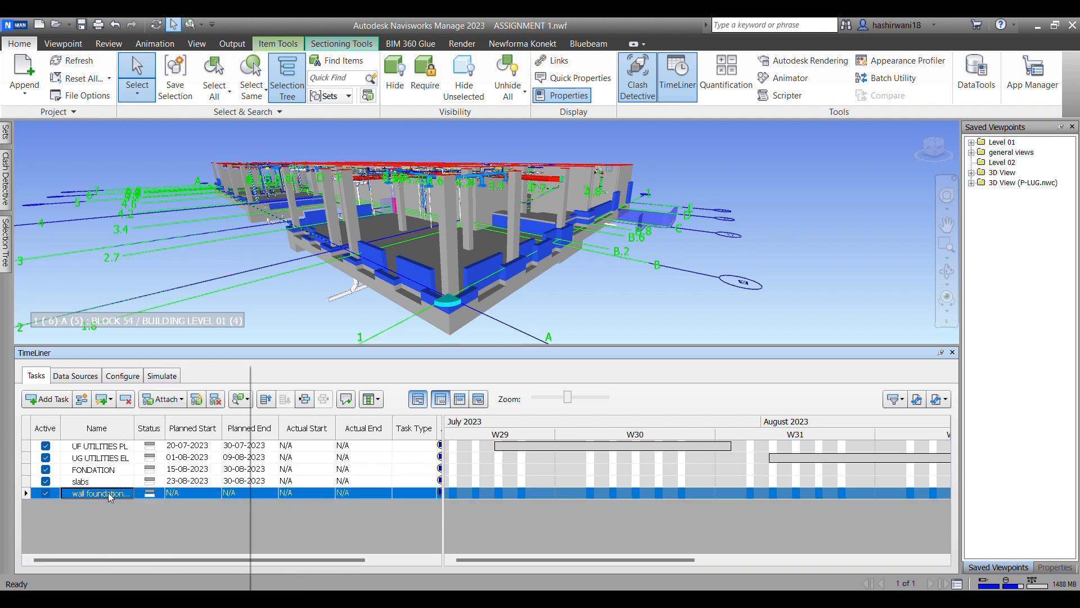
pyautogui.click(92, 484)
pyautogui.click(90, 494)
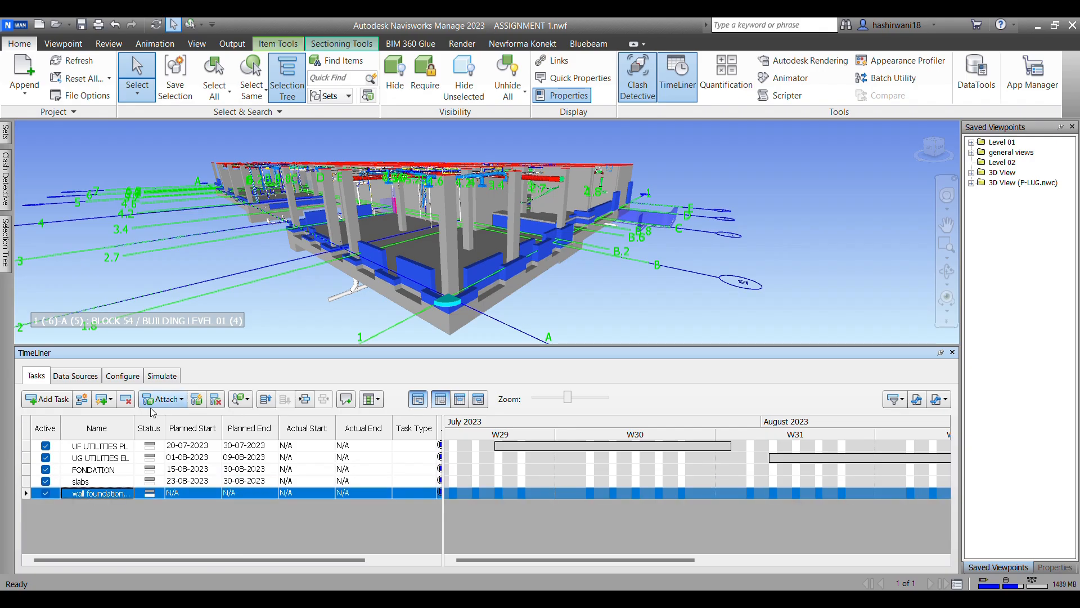
pyautogui.click(99, 491)
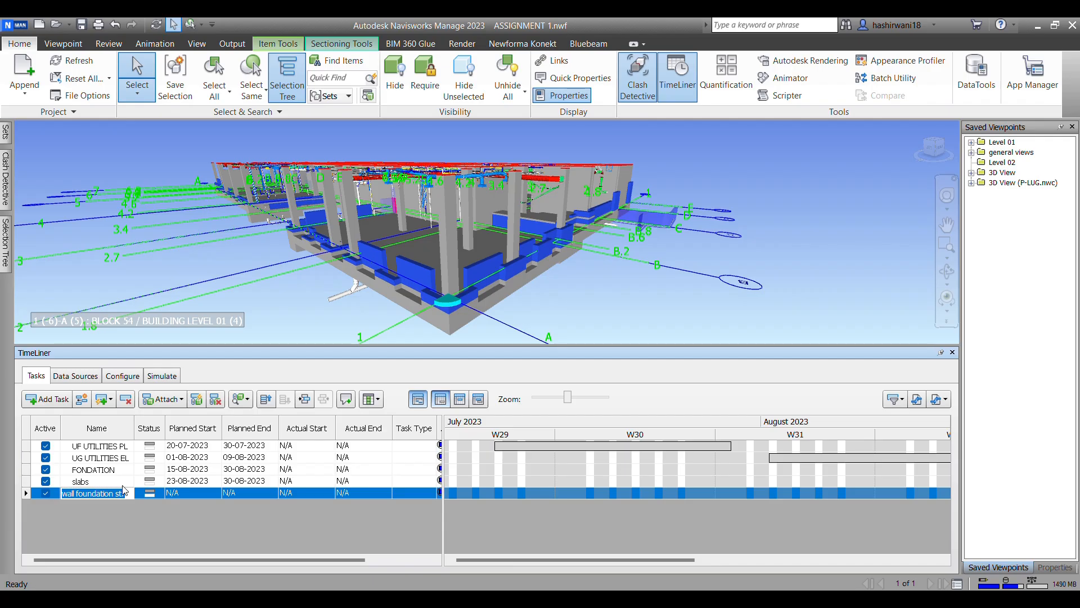
pyautogui.write('columns')
# Step: Add a new TimeLiner task below the columns task and name it "foundation walls"
pyautogui.click(46, 398)
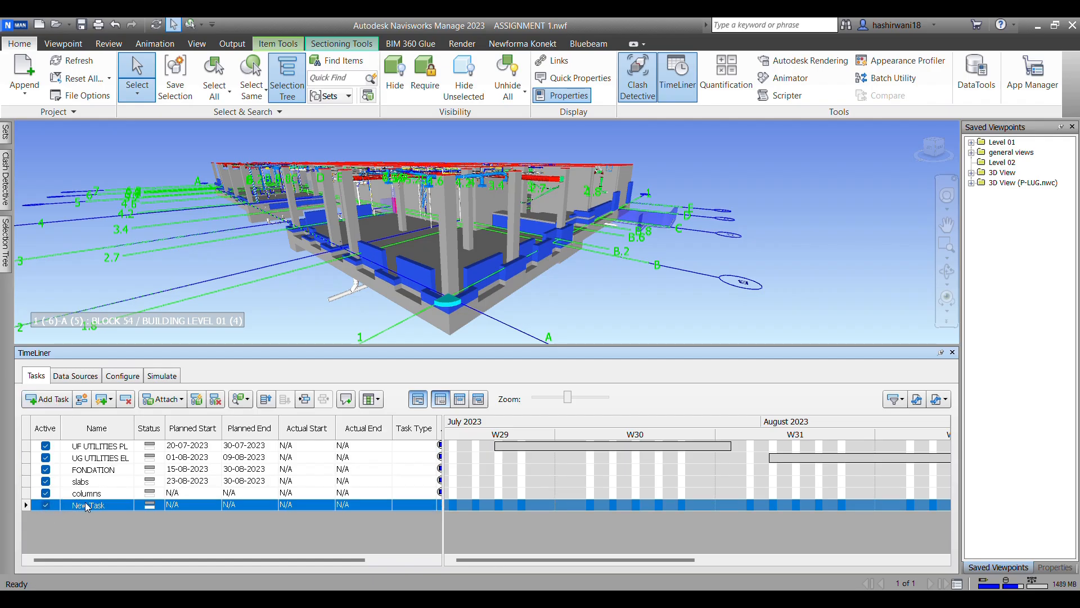
pyautogui.click(102, 493)
pyautogui.click(103, 508)
pyautogui.write('foundation walls')
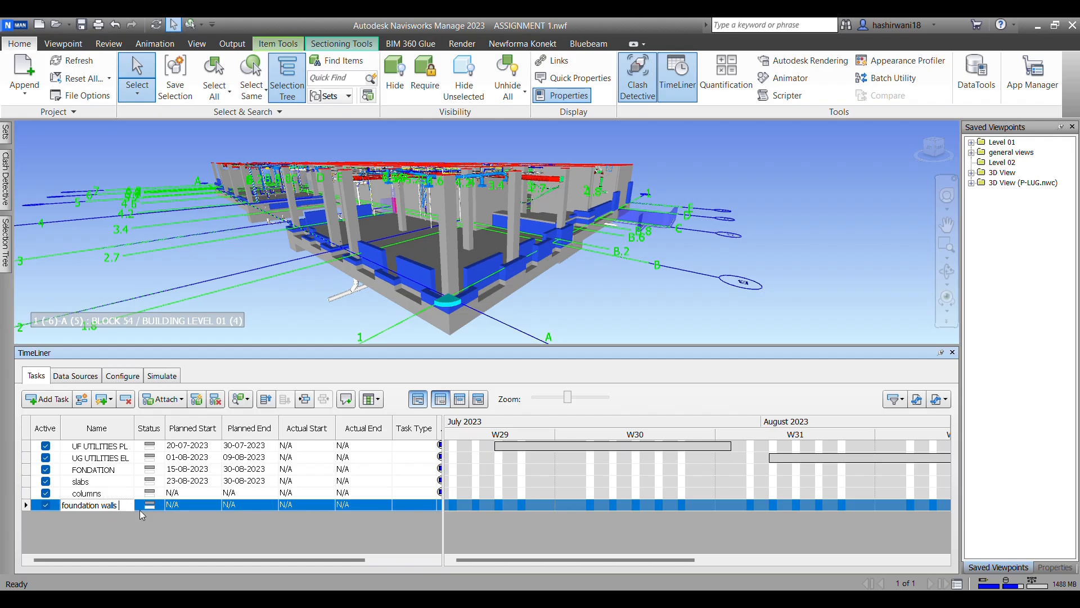
pyautogui.press('Return')
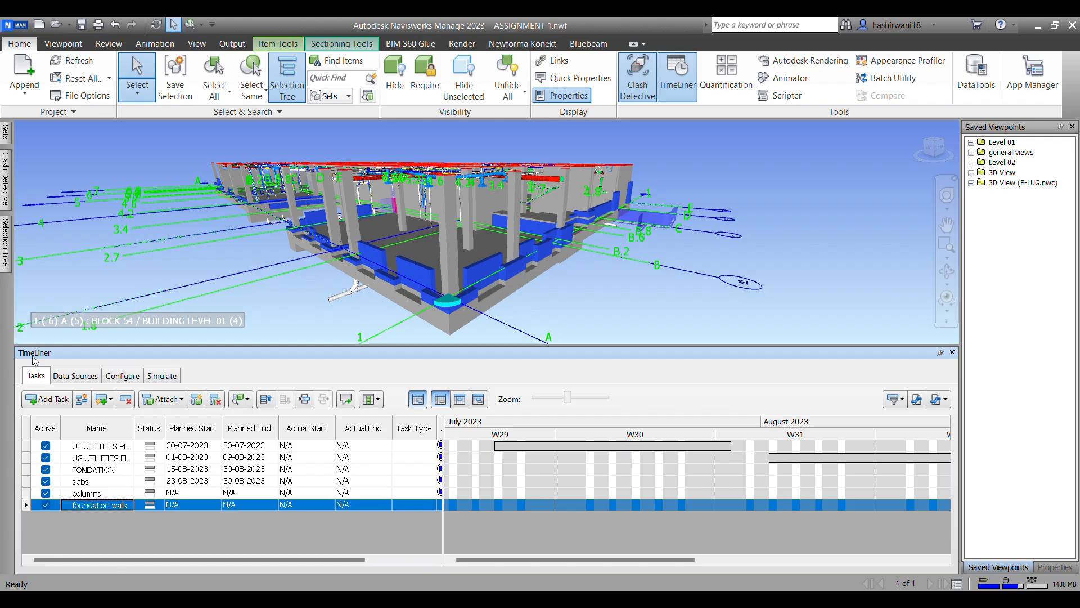
# Step: Attach the "walls str found" set to the foundation walls task
pyautogui.rightClick(86, 507)
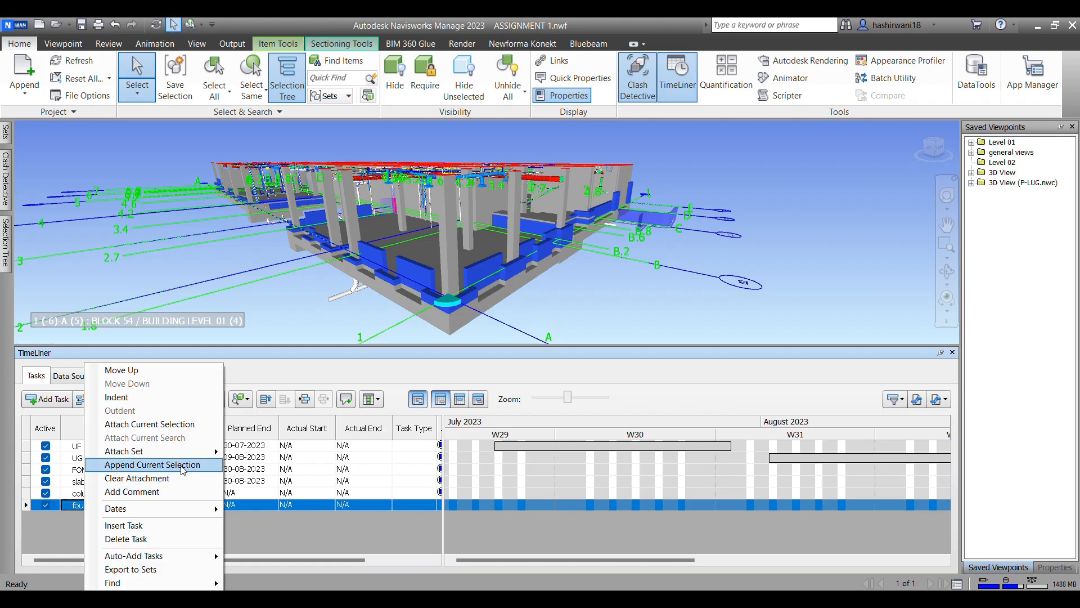
pyautogui.moveTo(185, 452)
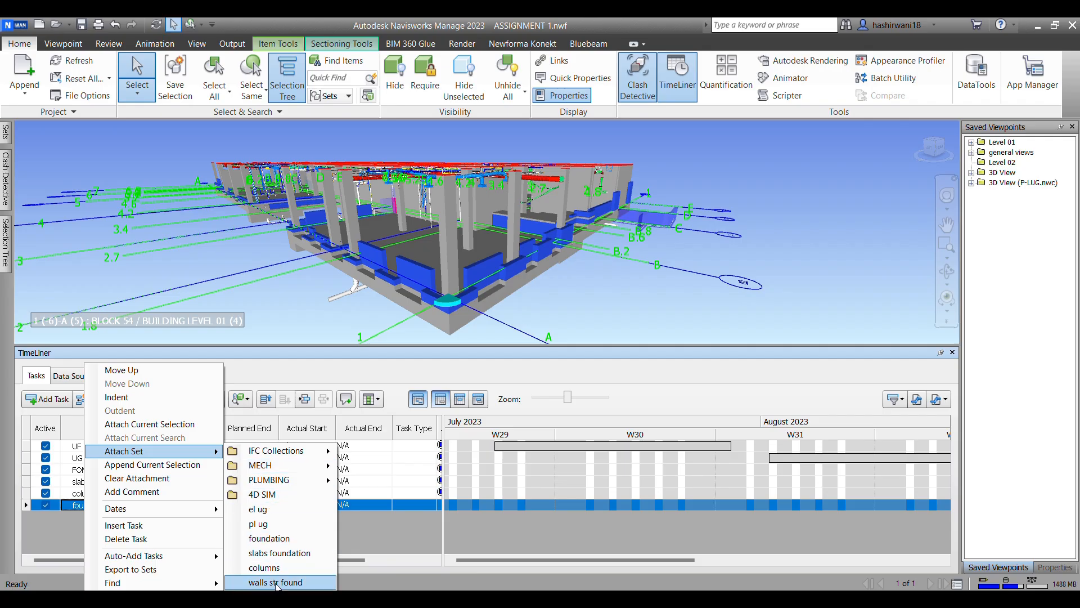
pyautogui.click(276, 582)
# Step: Set planned dates of 30-08-2023 to 05-09-2023 for the columns task and 06-09-2023 to 15-09-2023 for foundation walls
pyautogui.click(181, 495)
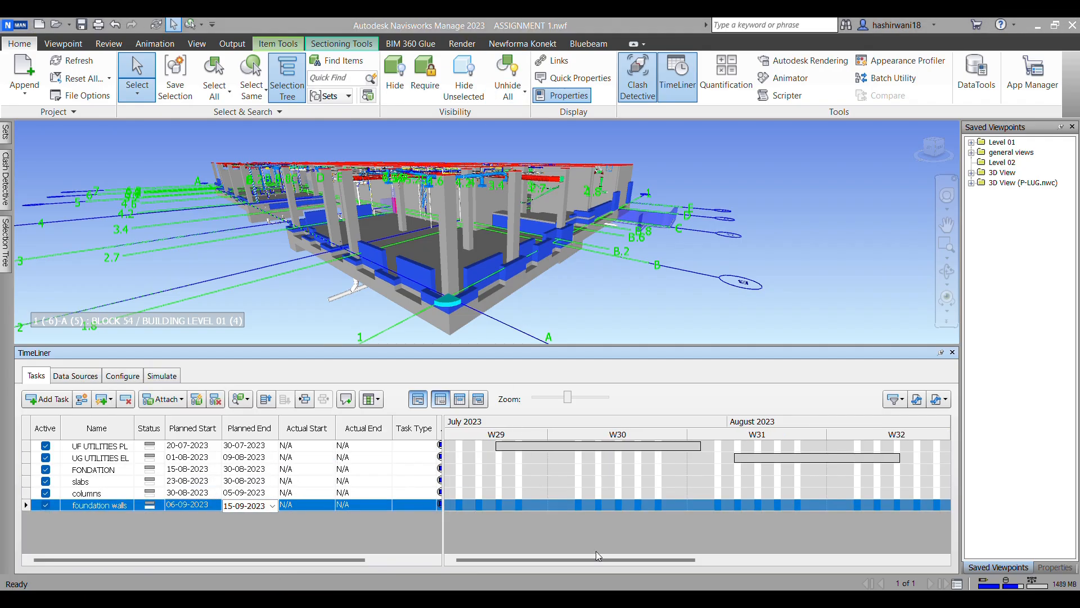
pyautogui.moveTo(599, 560); pyautogui.dragTo(686, 532)
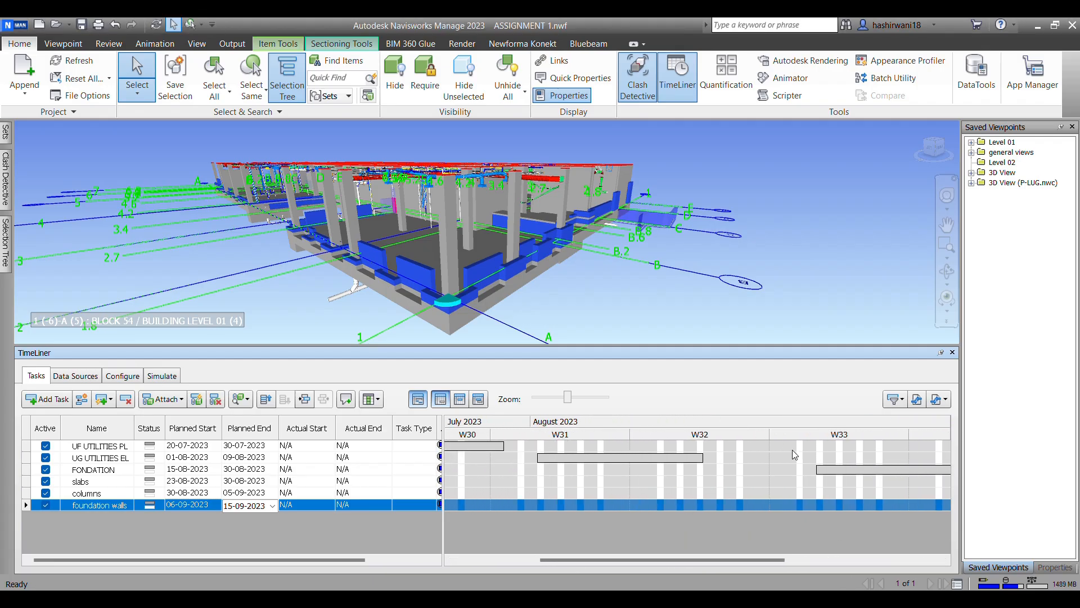
# Step: Set the FONDATION task's planned start to 08-08-2023
pyautogui.click(841, 471)
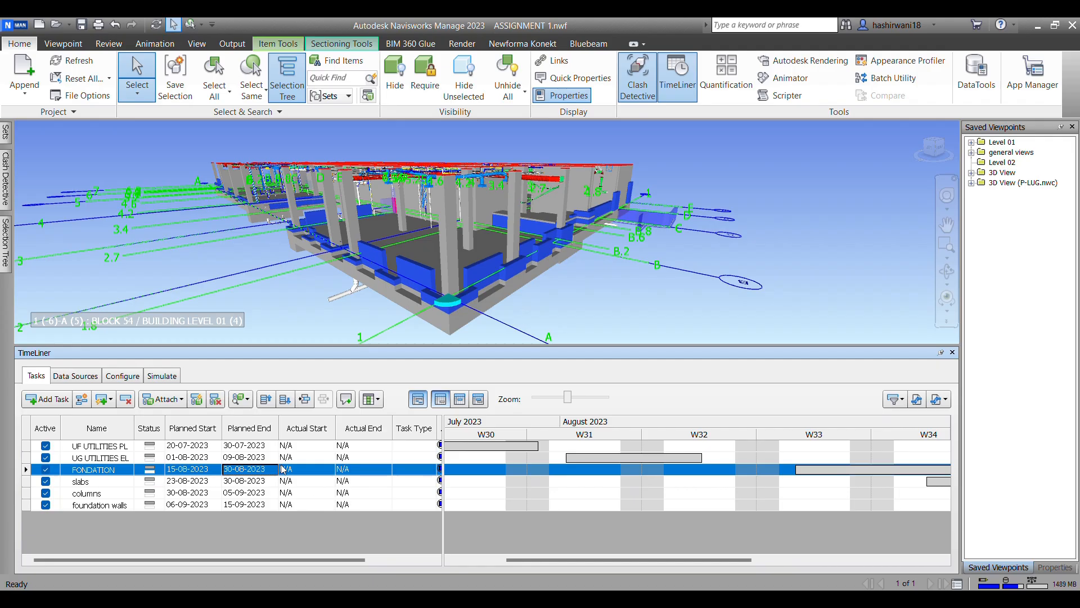
pyautogui.click(219, 470)
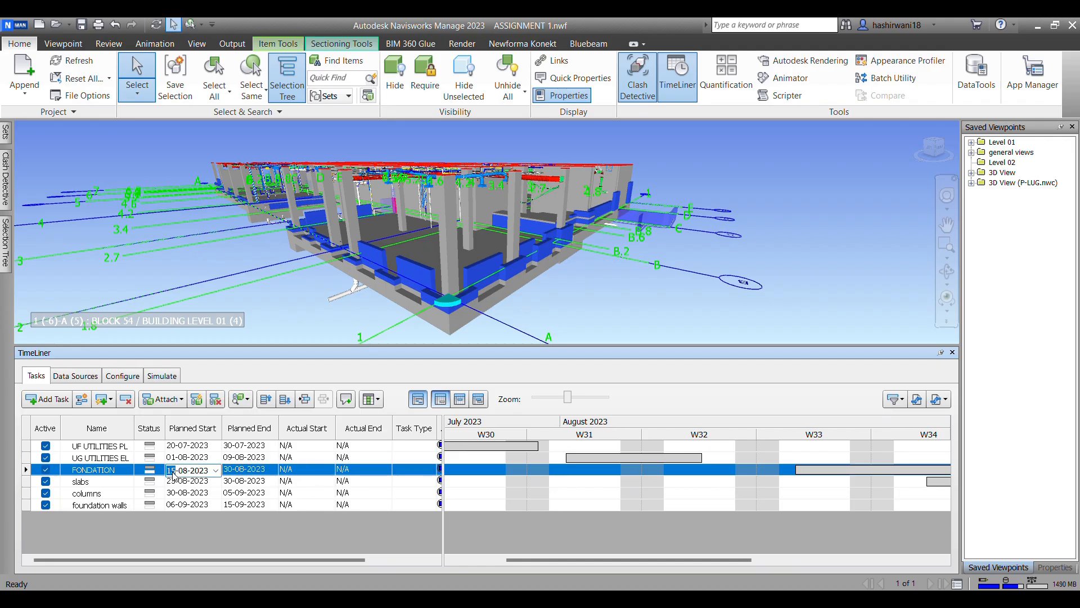
pyautogui.click(215, 471)
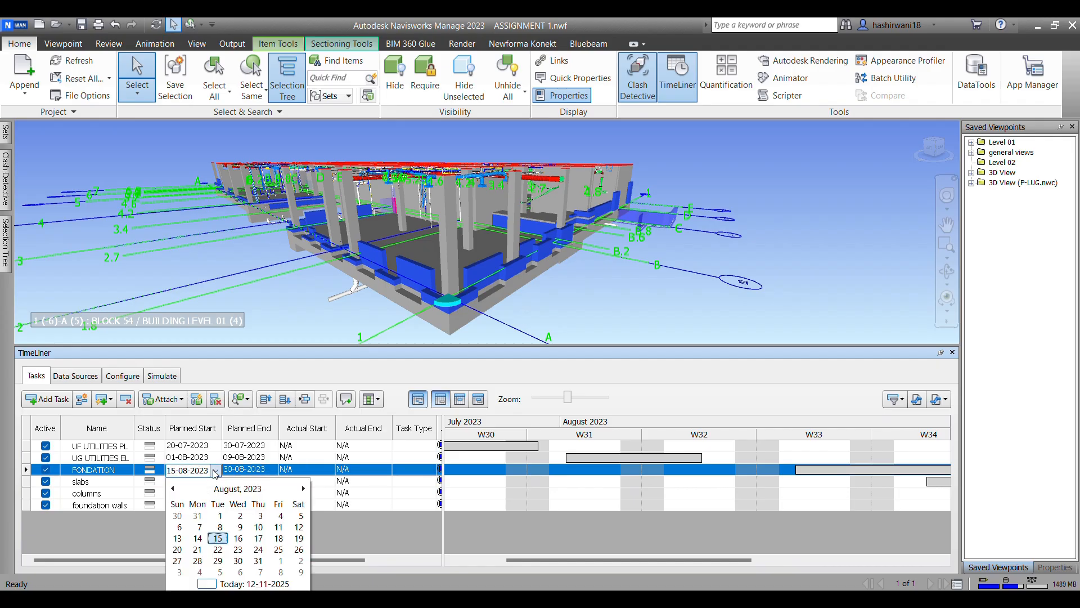
pyautogui.click(224, 526)
pyautogui.click(459, 529)
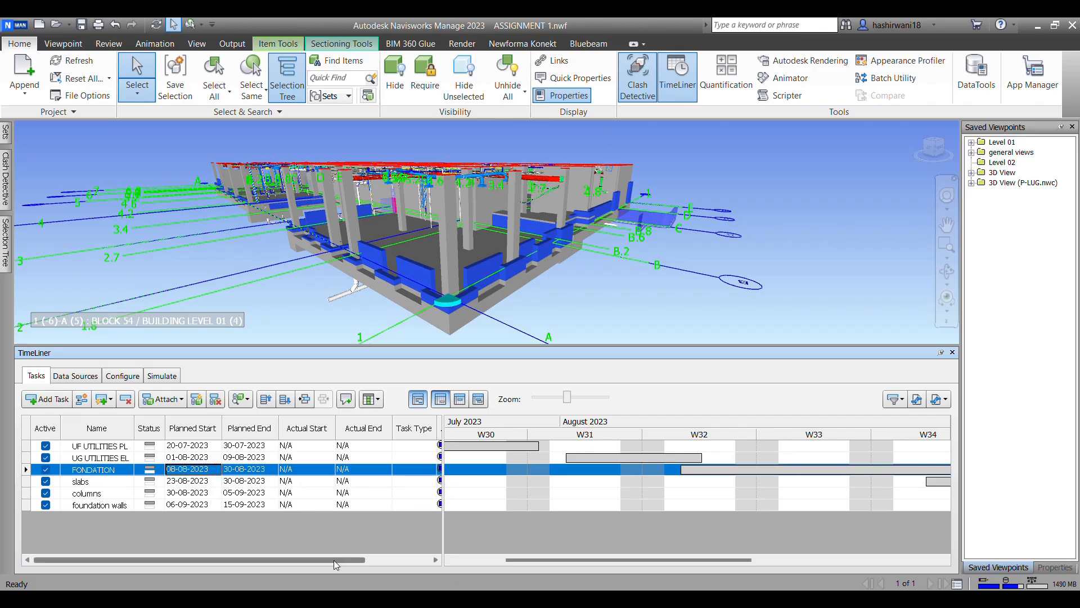
# Step: Set the UG UTILITIES EL task's planned start to 28-07-2023
pyautogui.moveTo(621, 560); pyautogui.dragTo(549, 545)
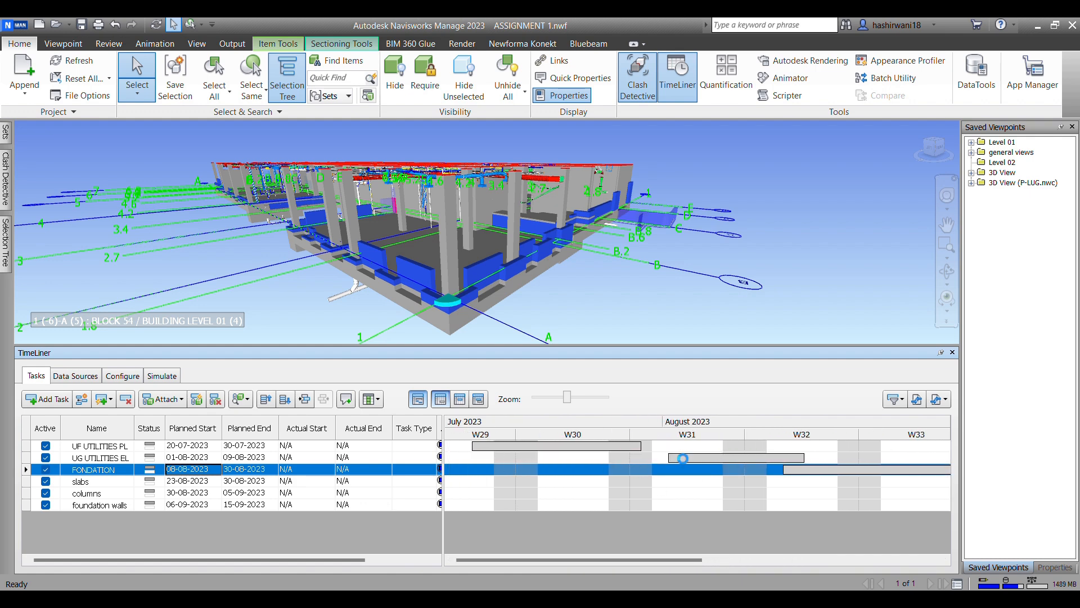
pyautogui.click(679, 457)
pyautogui.click(197, 458)
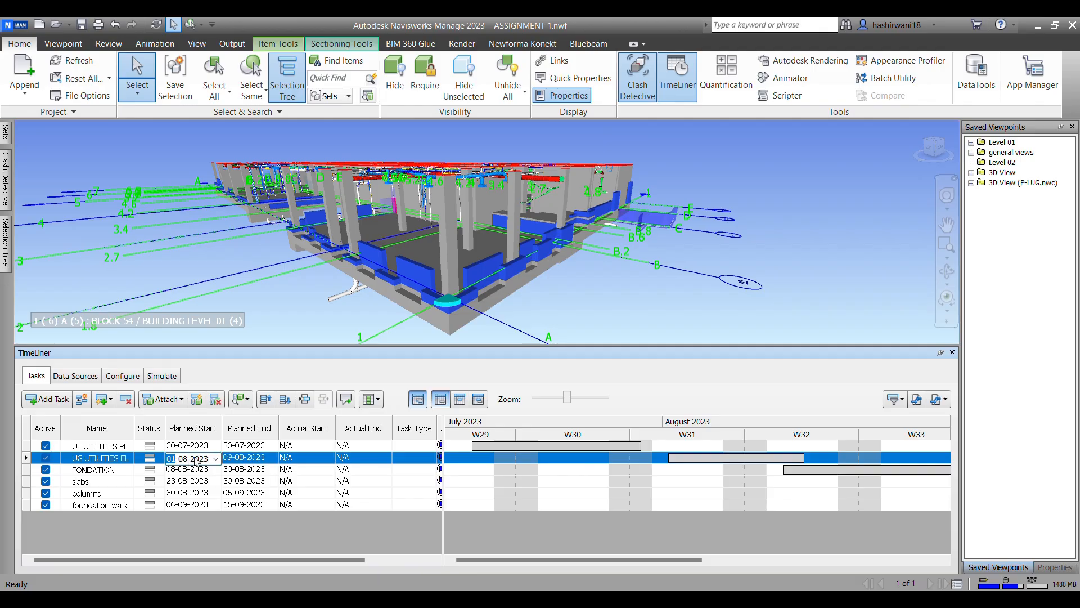
pyautogui.click(216, 459)
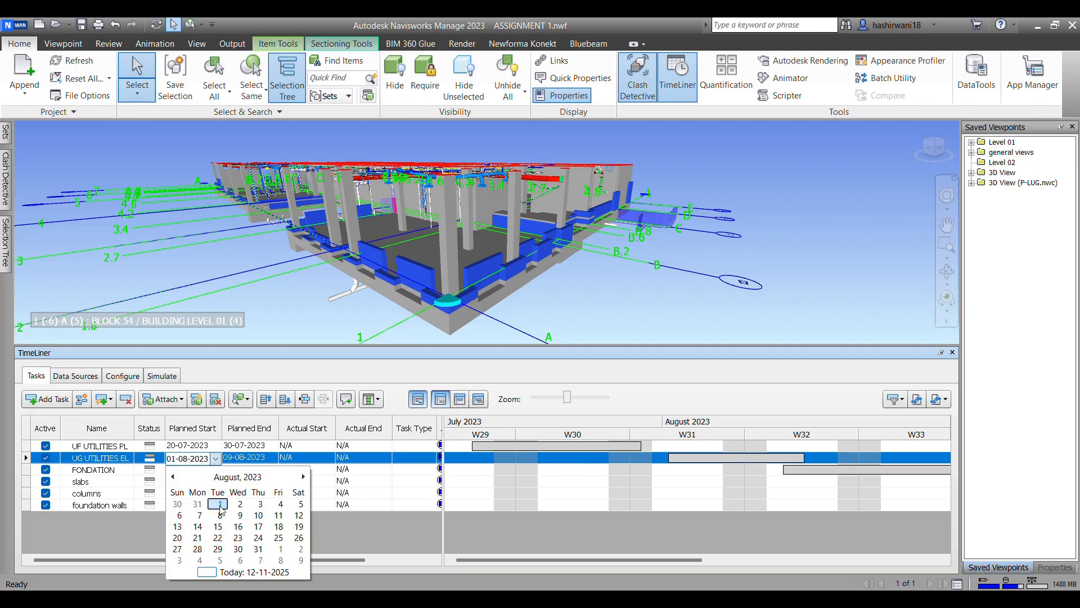
pyautogui.click(173, 476)
pyautogui.click(278, 549)
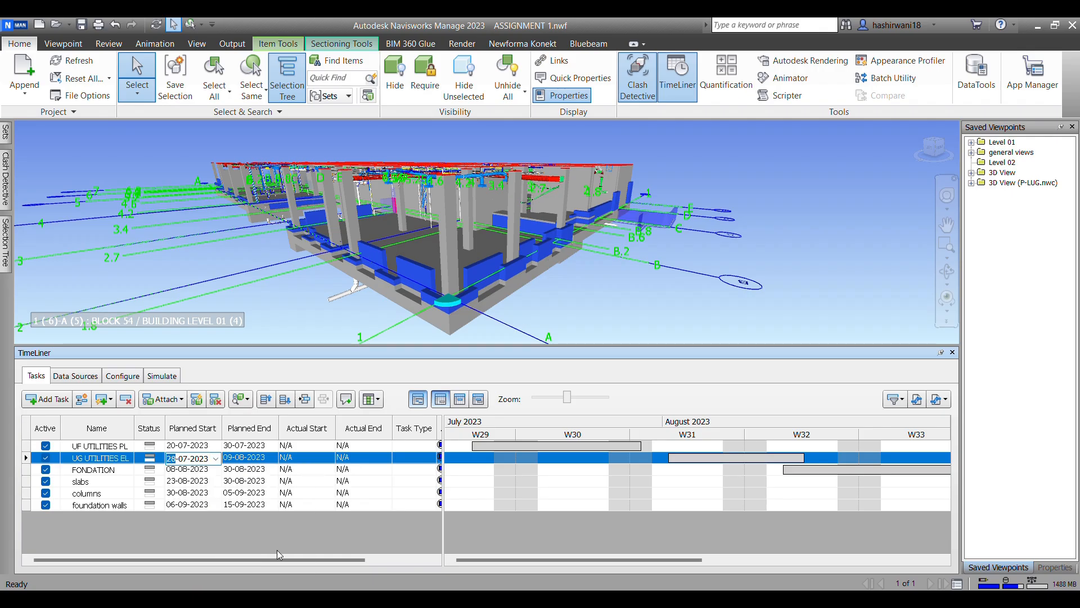
pyautogui.click(226, 535)
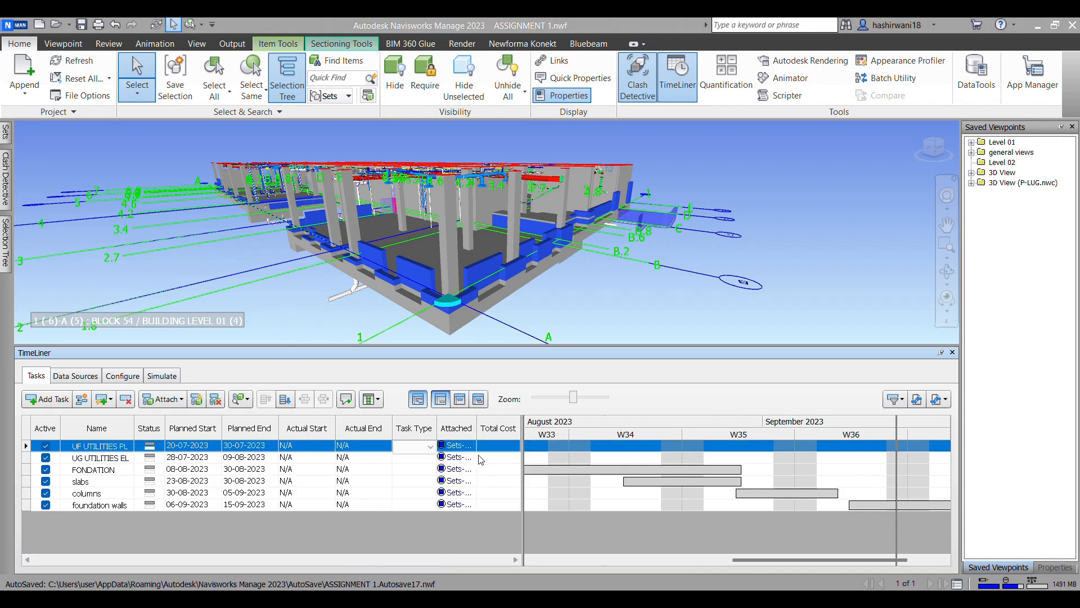
# Step: Assign the Construct task type to every task, from UF UTILITIES PL through foundation walls
pyautogui.click(431, 451)
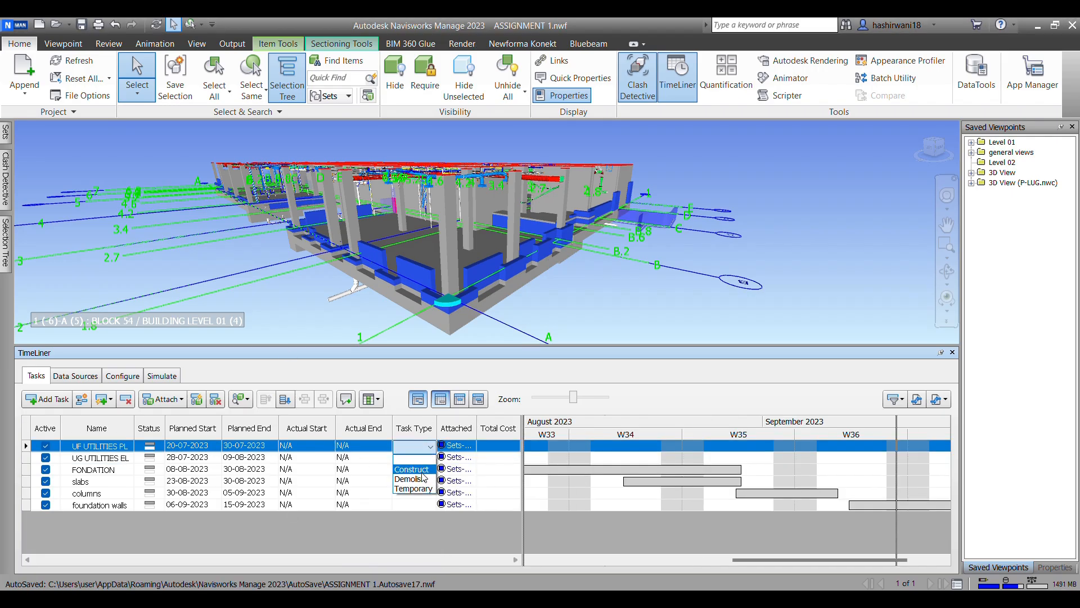
pyautogui.click(429, 459)
pyautogui.click(431, 456)
pyautogui.click(431, 457)
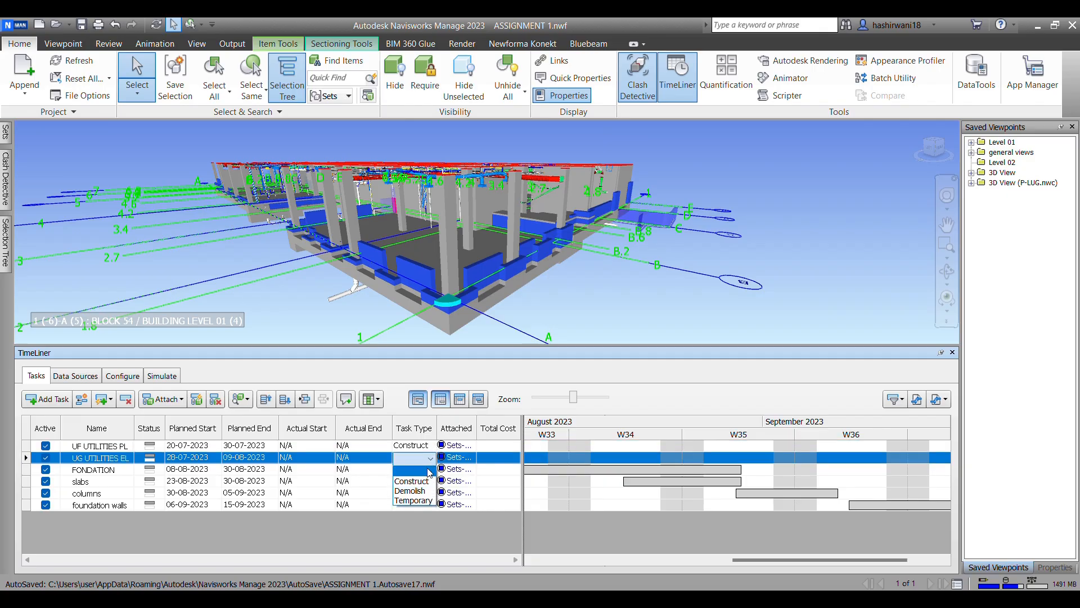
pyautogui.click(431, 469)
pyautogui.click(433, 472)
pyautogui.click(431, 471)
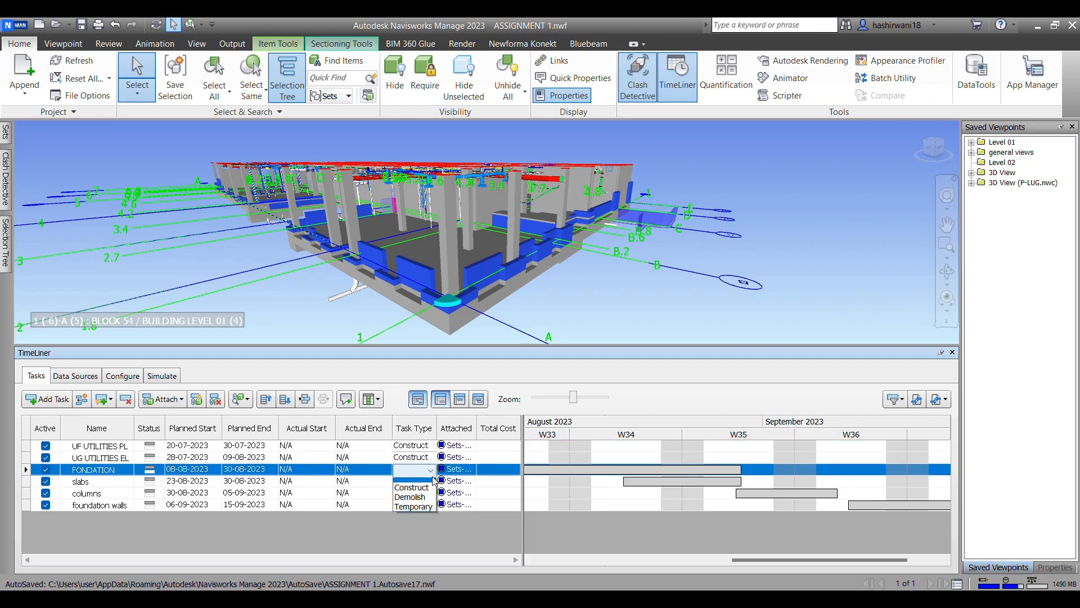
pyautogui.click(428, 480)
pyautogui.click(430, 483)
pyautogui.click(431, 481)
pyautogui.click(428, 493)
pyautogui.click(430, 494)
pyautogui.click(430, 494)
pyautogui.click(432, 505)
pyautogui.click(434, 506)
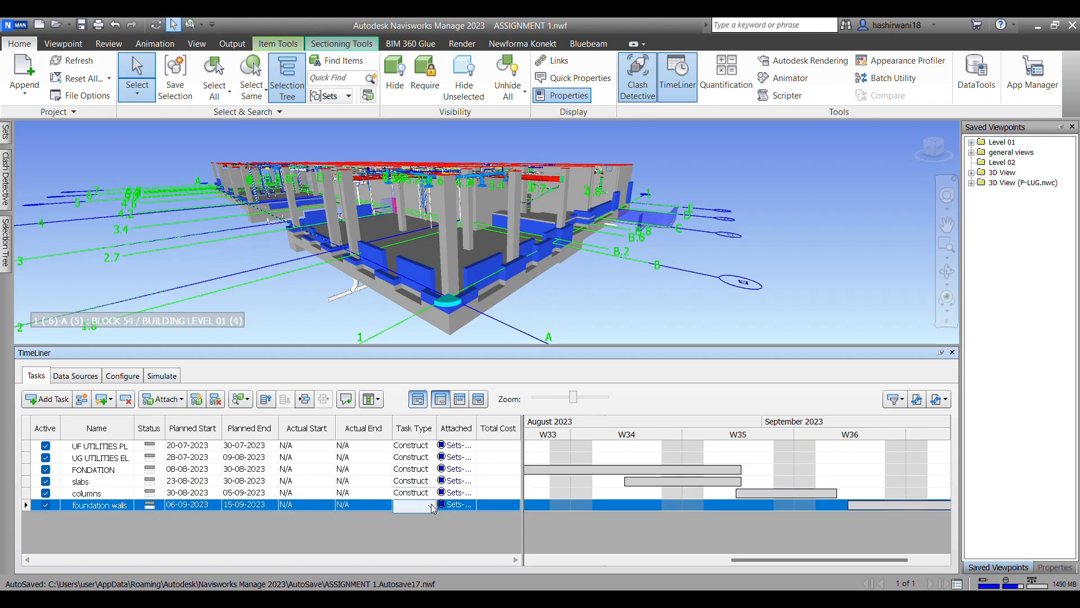
pyautogui.click(432, 505)
pyautogui.click(428, 517)
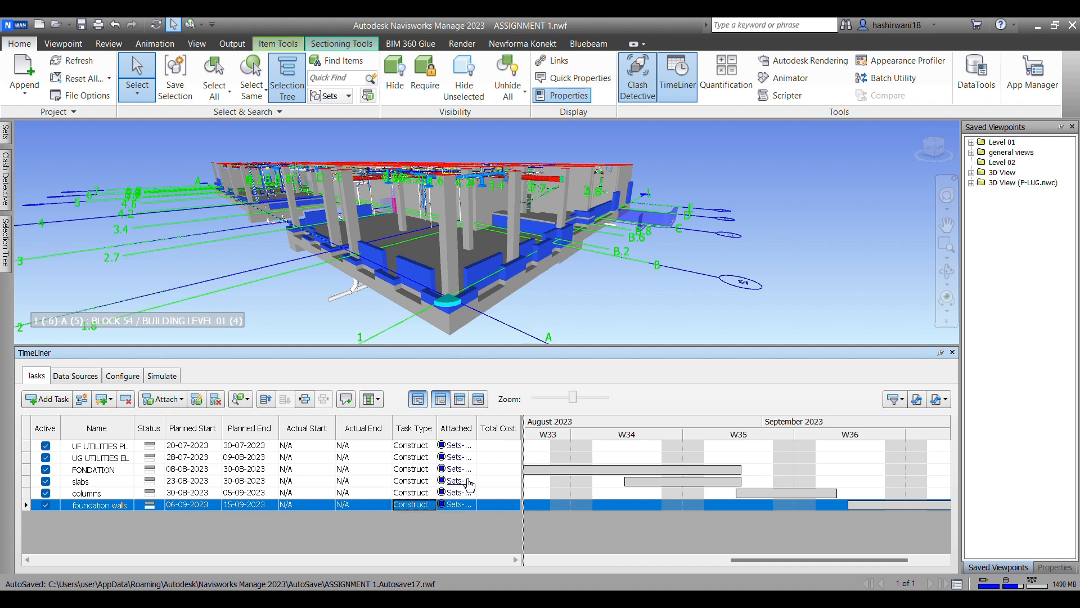
pyautogui.click(512, 445)
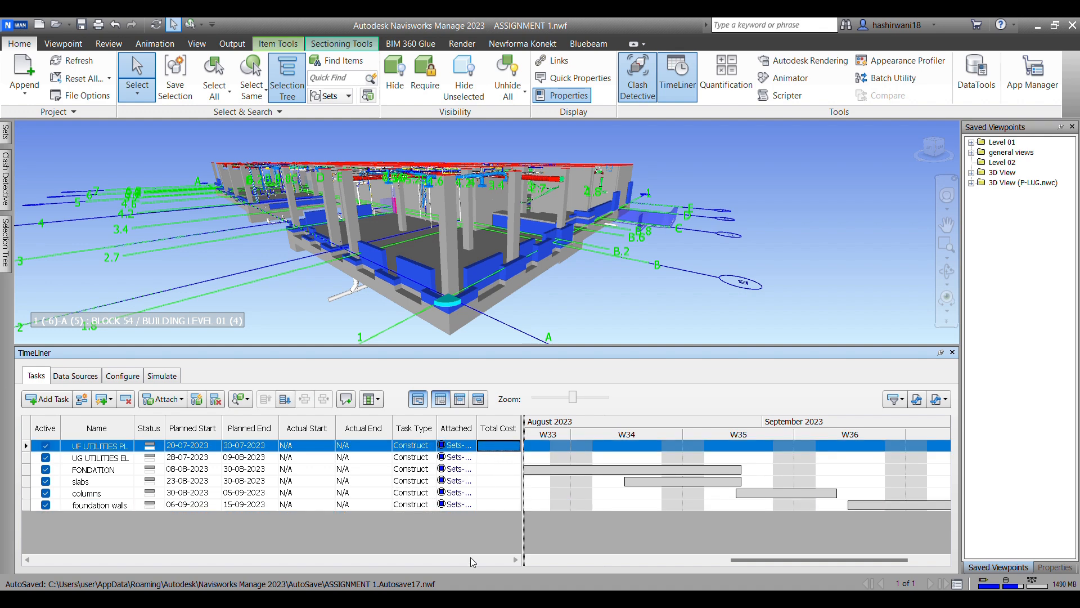
# Step: Play the construction simulation from its start date and return to the task list
pyautogui.click(157, 381)
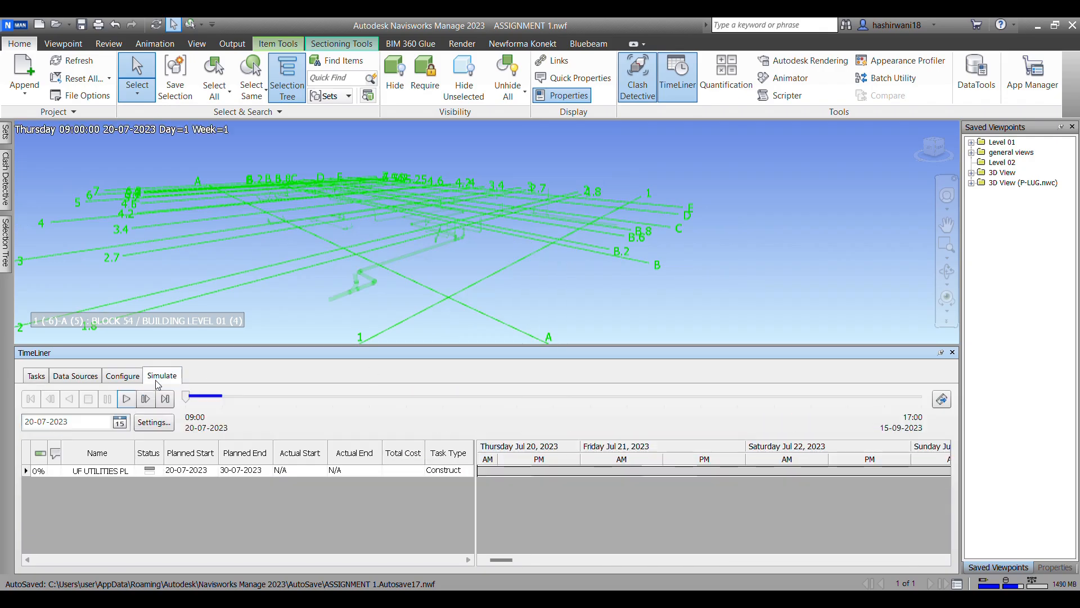
pyautogui.click(126, 400)
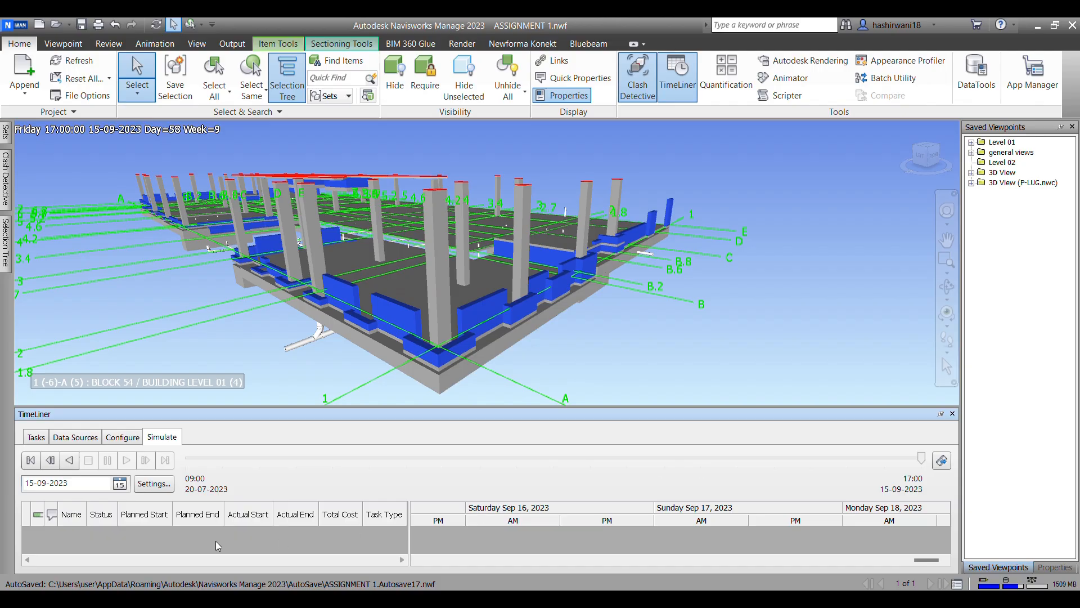
pyautogui.click(36, 438)
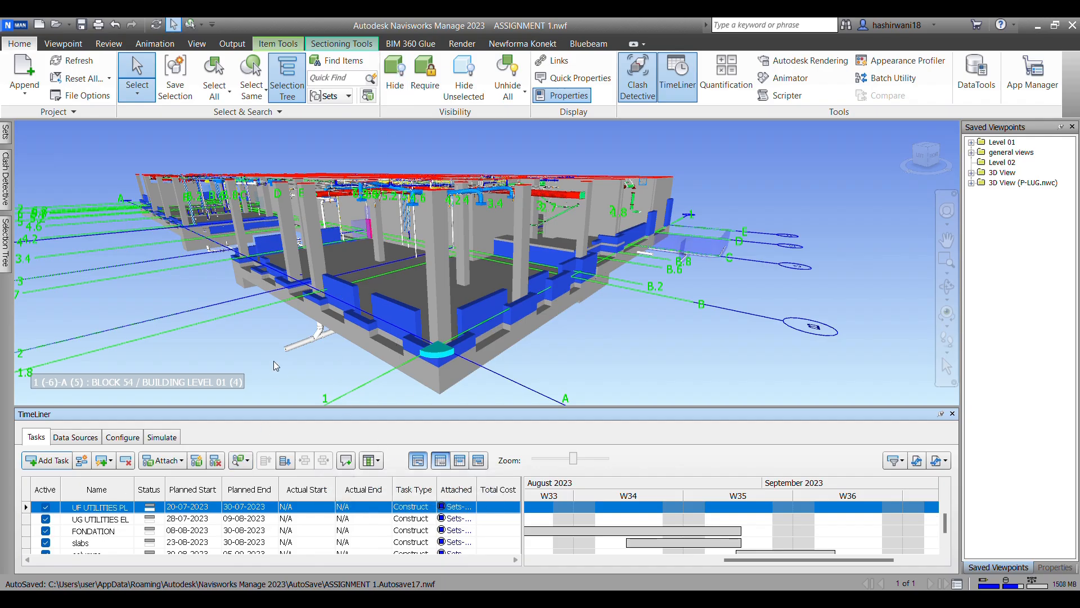
# Step: Review the schedule file types available as TimeLiner data sources without adding one, and return to the task list
pyautogui.click(83, 438)
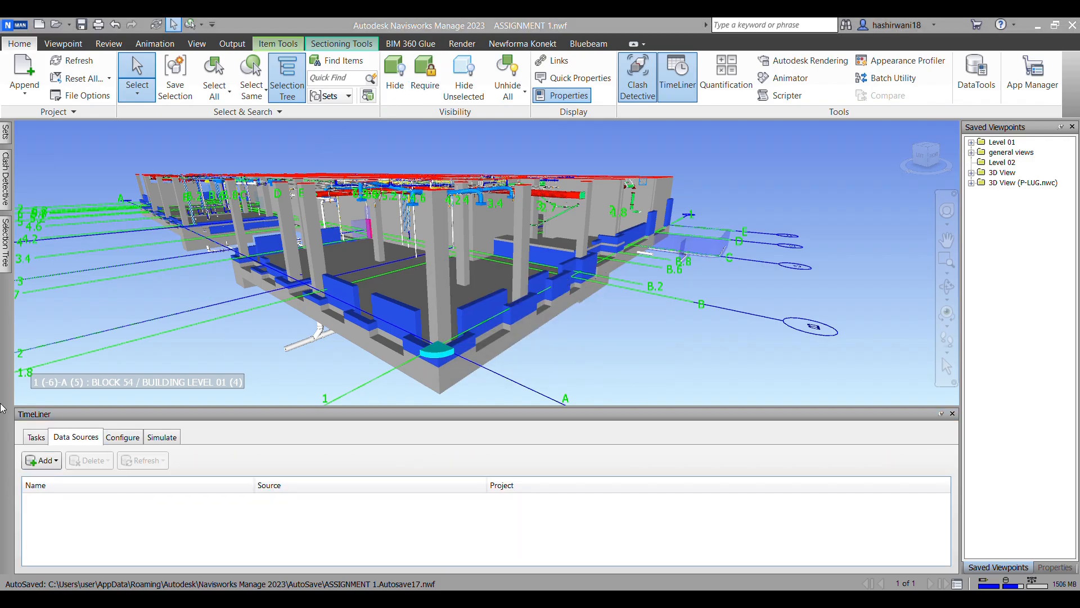
pyautogui.click(41, 461)
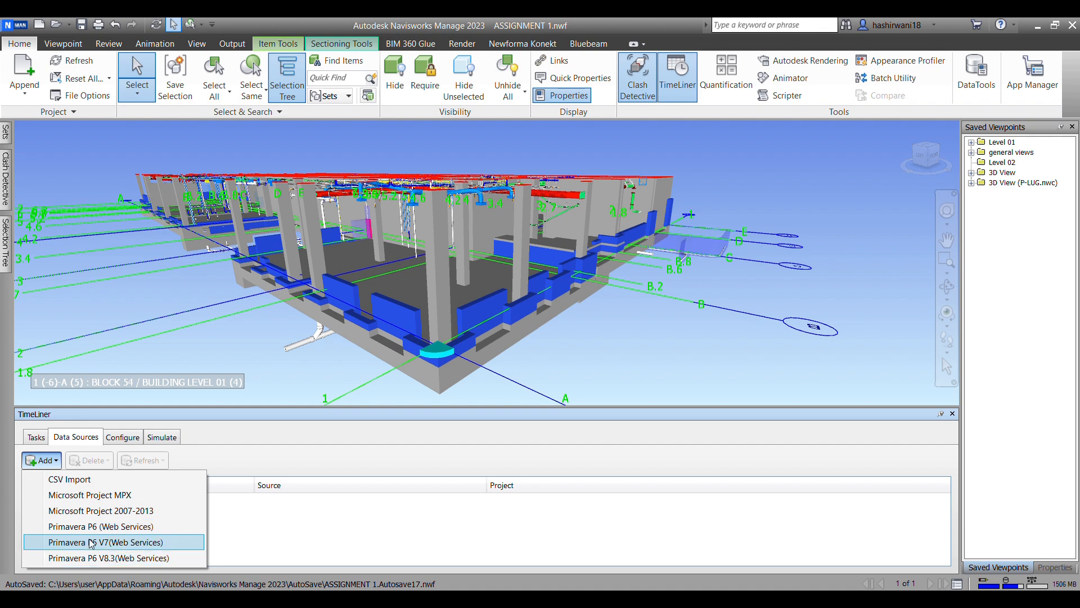
pyautogui.click(227, 464)
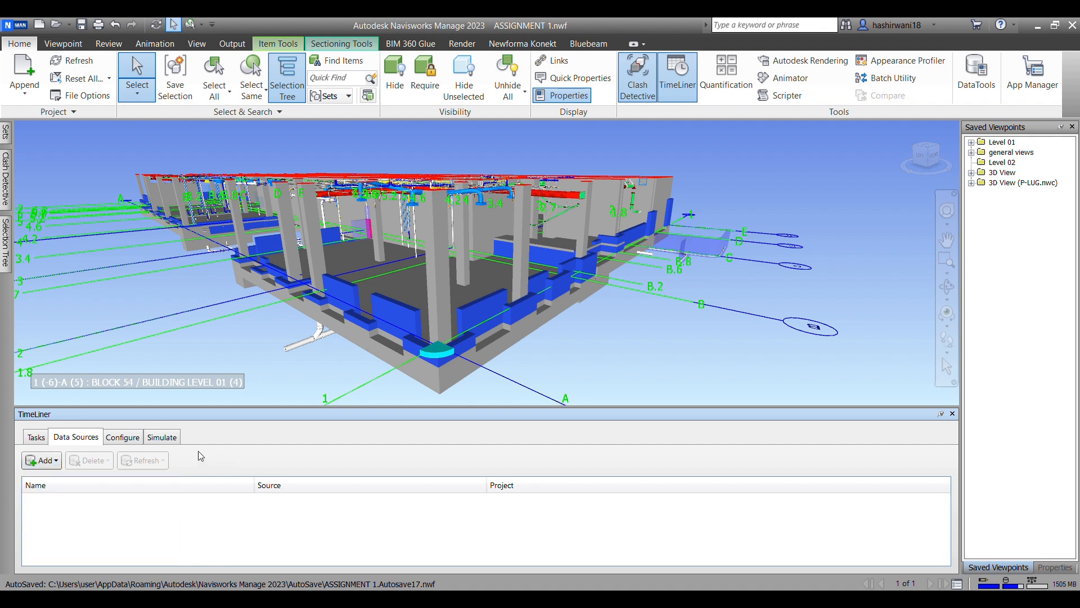
pyautogui.click(36, 437)
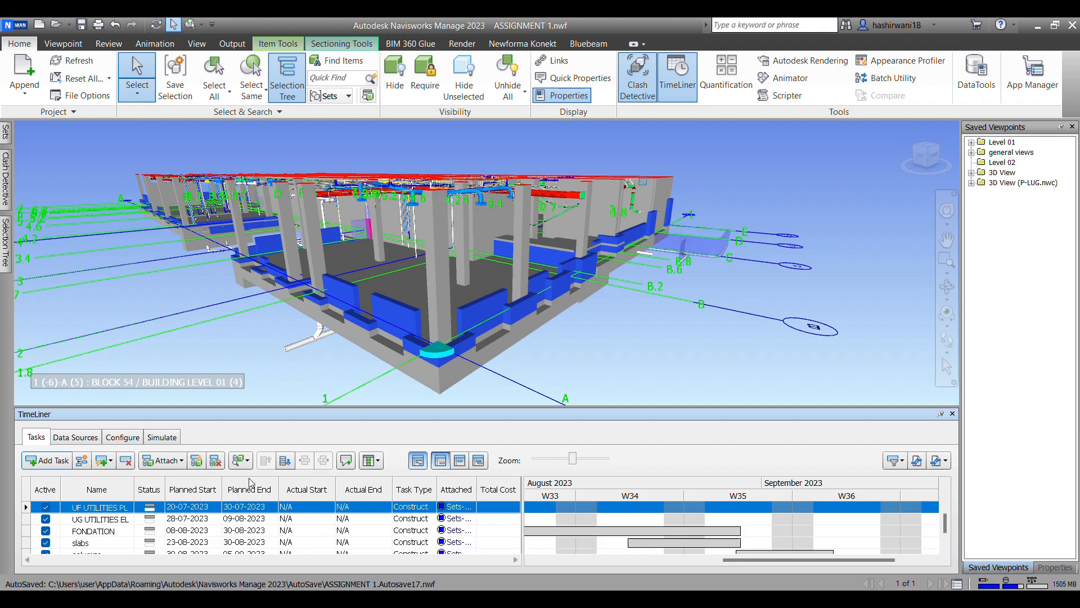
# Step: Play the construction simulation in reverse back to its start date
pyautogui.click(160, 437)
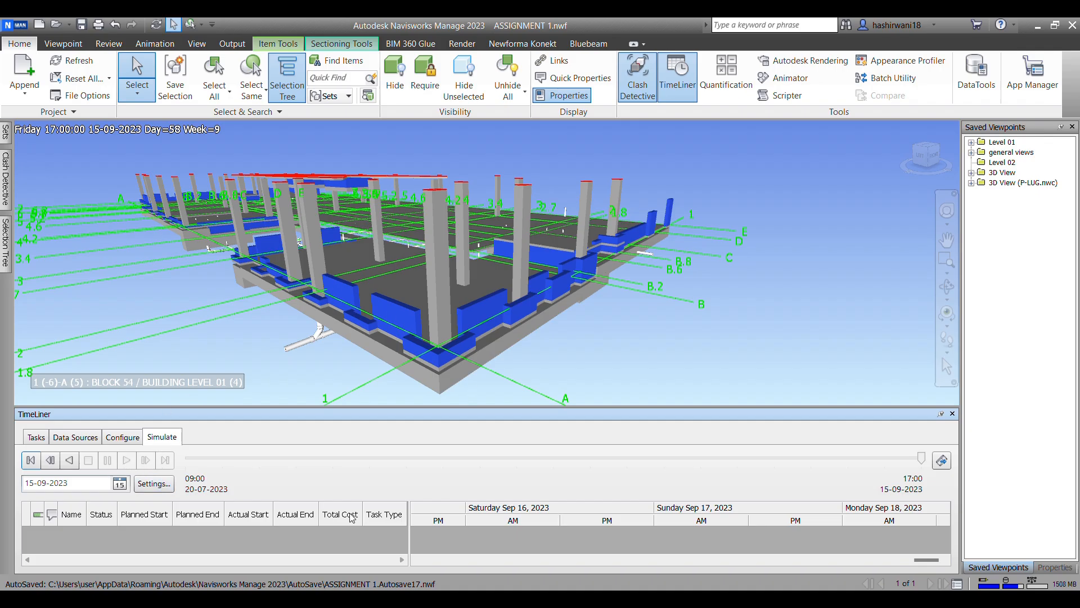
pyautogui.click(69, 460)
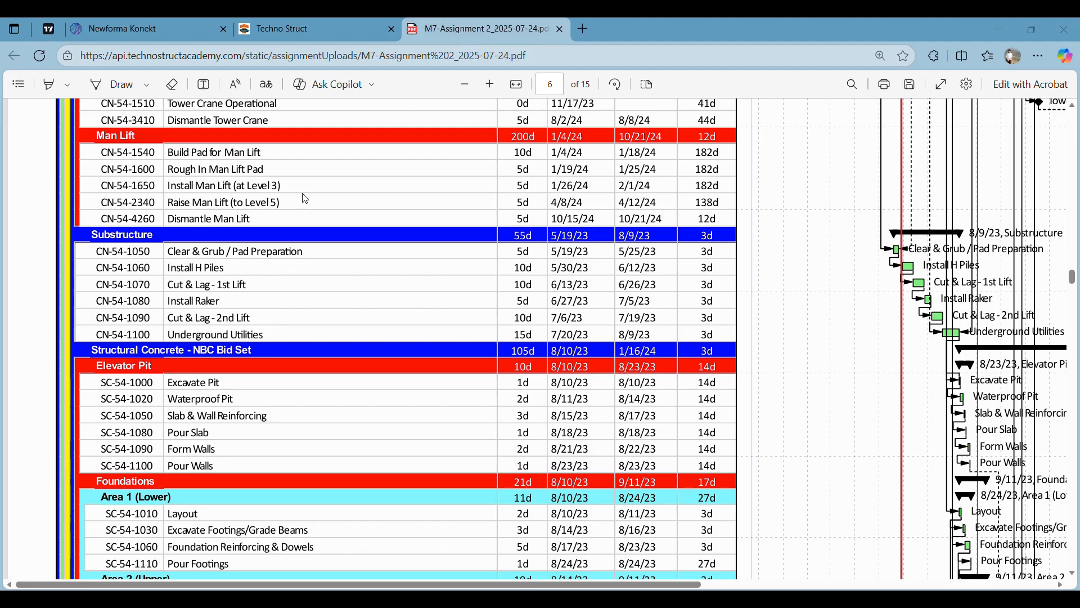
# Step: Switch to the assignment PDF in the browser and examine the Substructure, Elevator Pit and Foundations schedule activities
pyautogui.scroll(-2, 673, 195)
pyautogui.keyDown('ctrl'); pyautogui.scroll(-5, 673, 219); pyautogui.keyUp('ctrl')
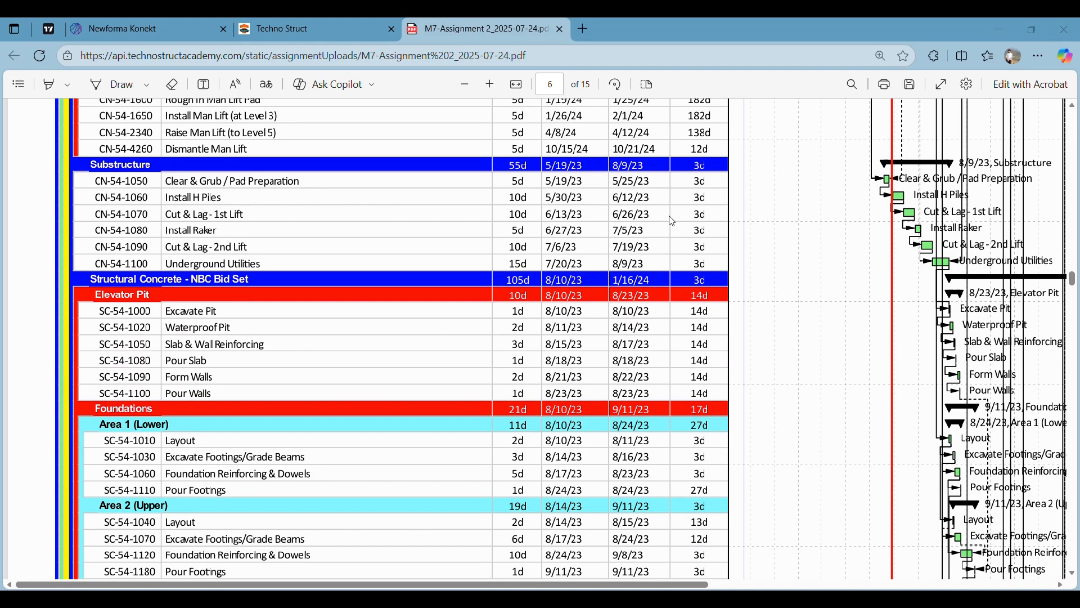
pyautogui.keyDown('ctrl'); pyautogui.scroll(5, 669, 220); pyautogui.keyUp('ctrl')
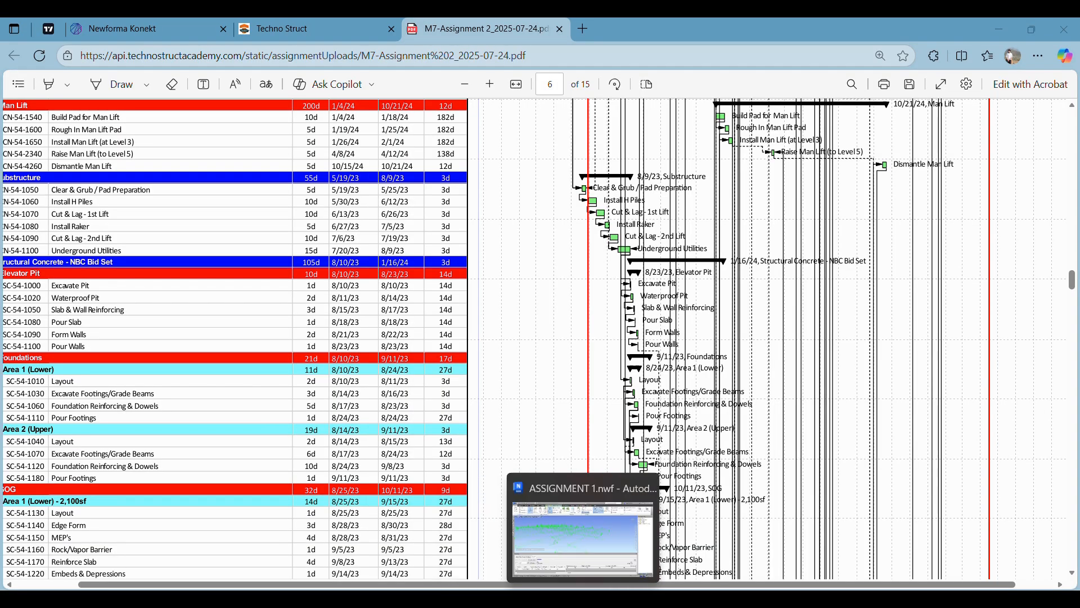
# Step: Switch back to Navisworks and review the simulation's overlay text date and time options in the simulation settings without changing them
pyautogui.click(579, 598)
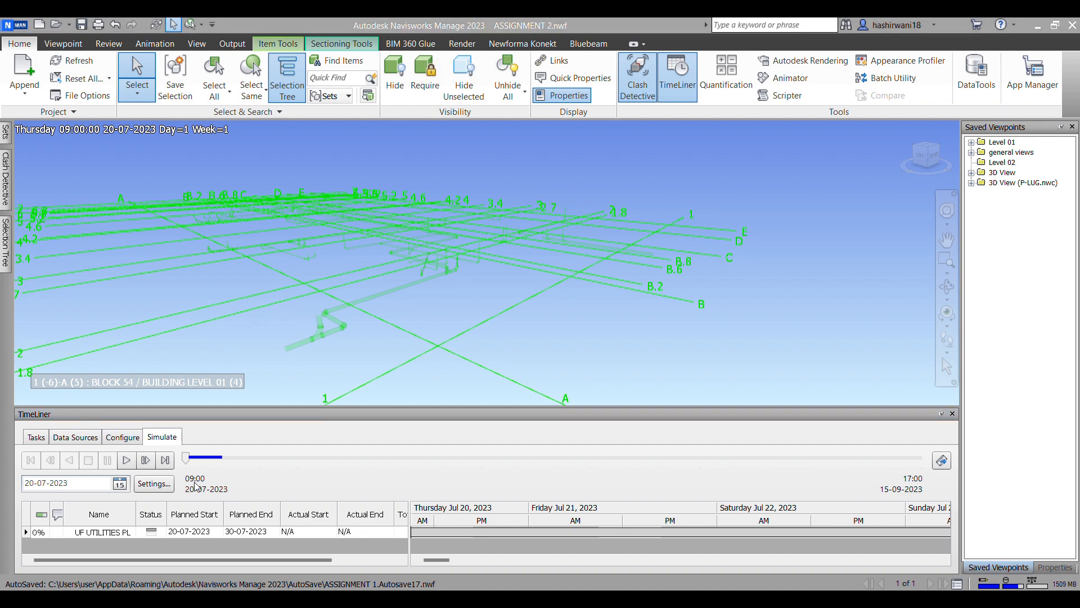
pyautogui.click(154, 483)
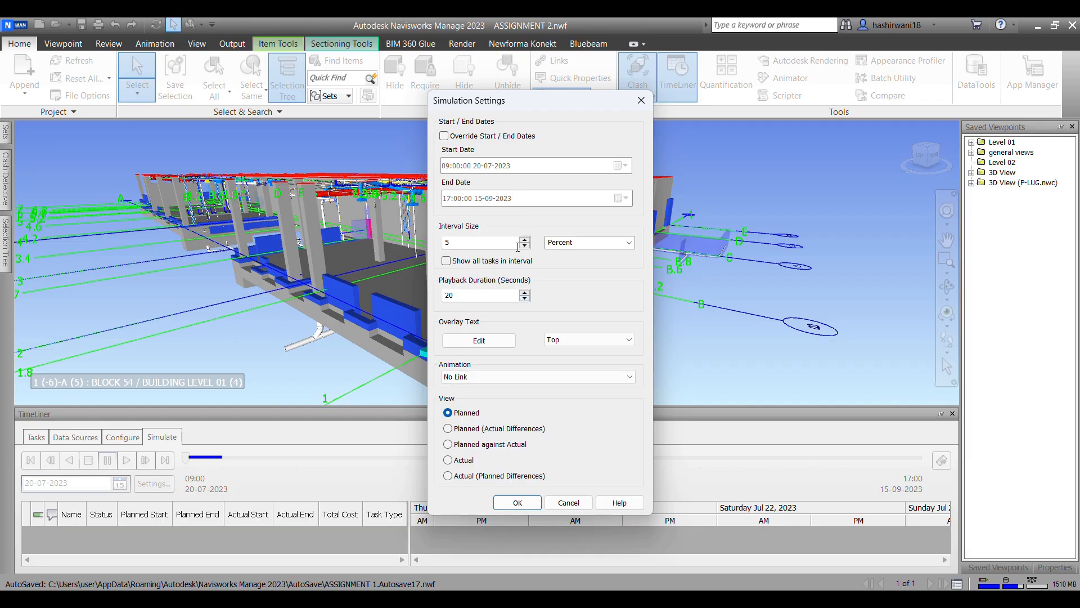
pyautogui.click(479, 340)
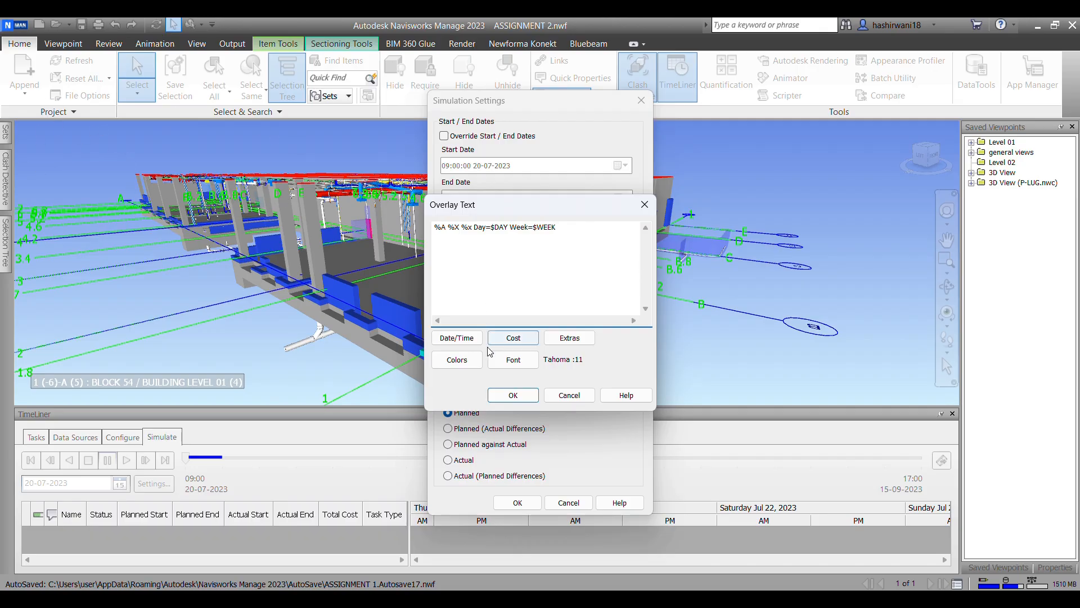
pyautogui.click(457, 338)
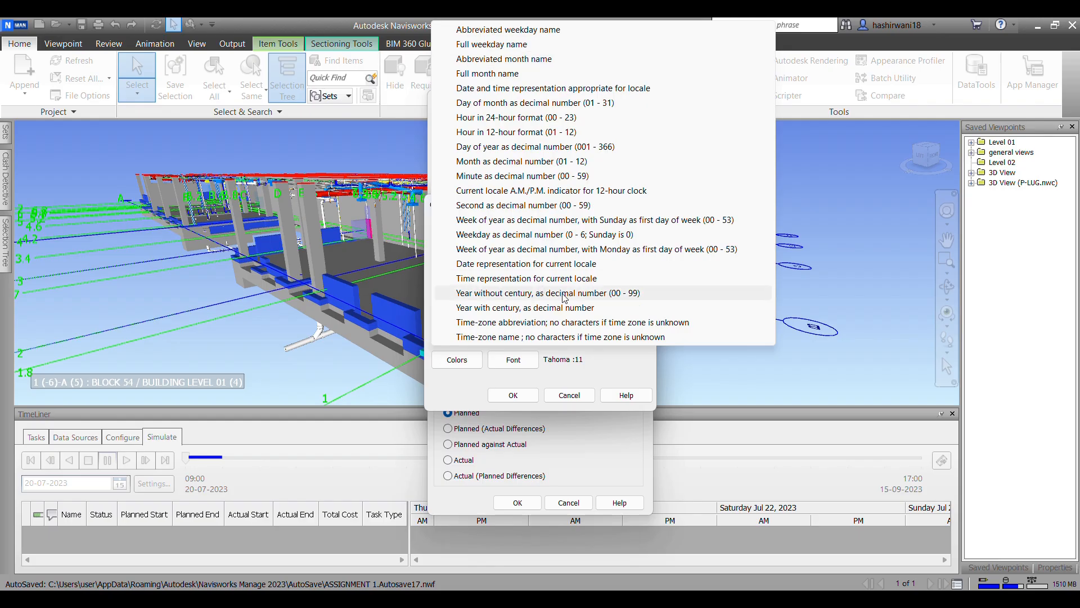
pyautogui.click(605, 363)
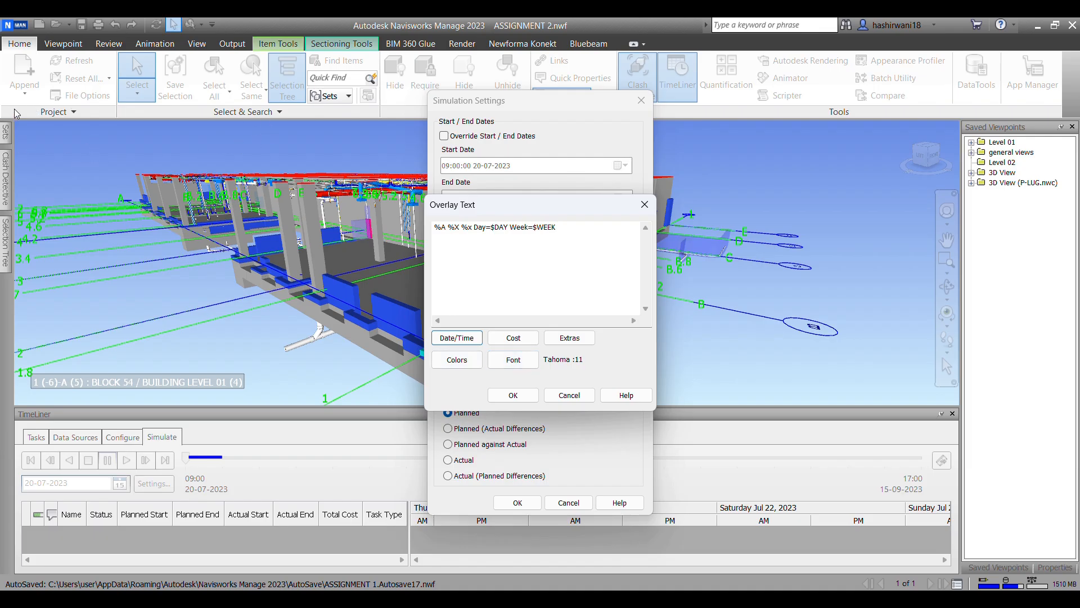
pyautogui.click(513, 396)
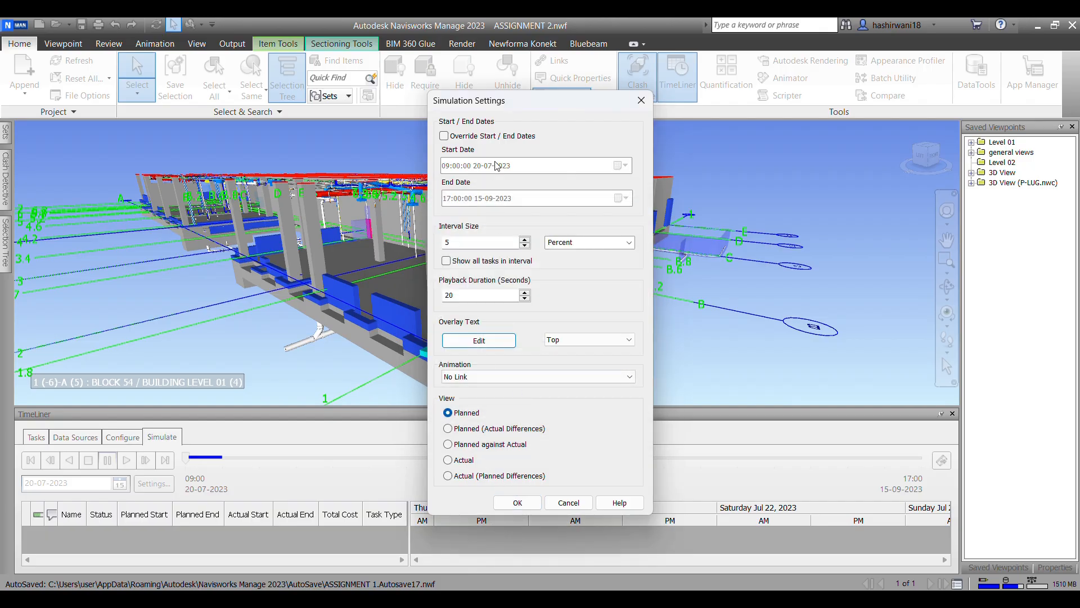
pyautogui.click(528, 502)
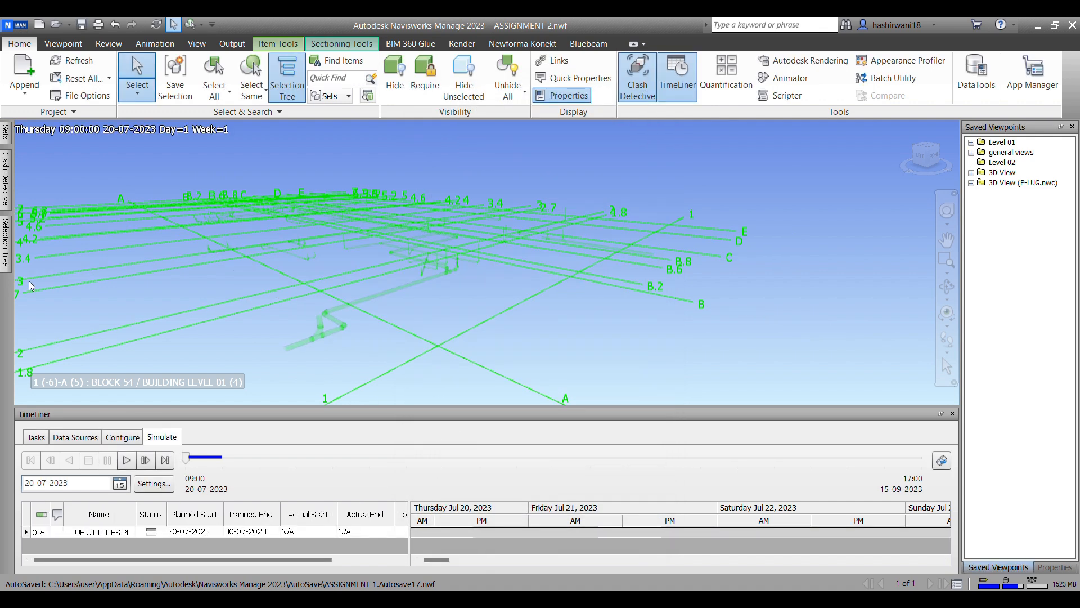
# Step: Restore the LEVEL 01 home viewpoint from the general views folder
pyautogui.scroll(-1, 410, 261)
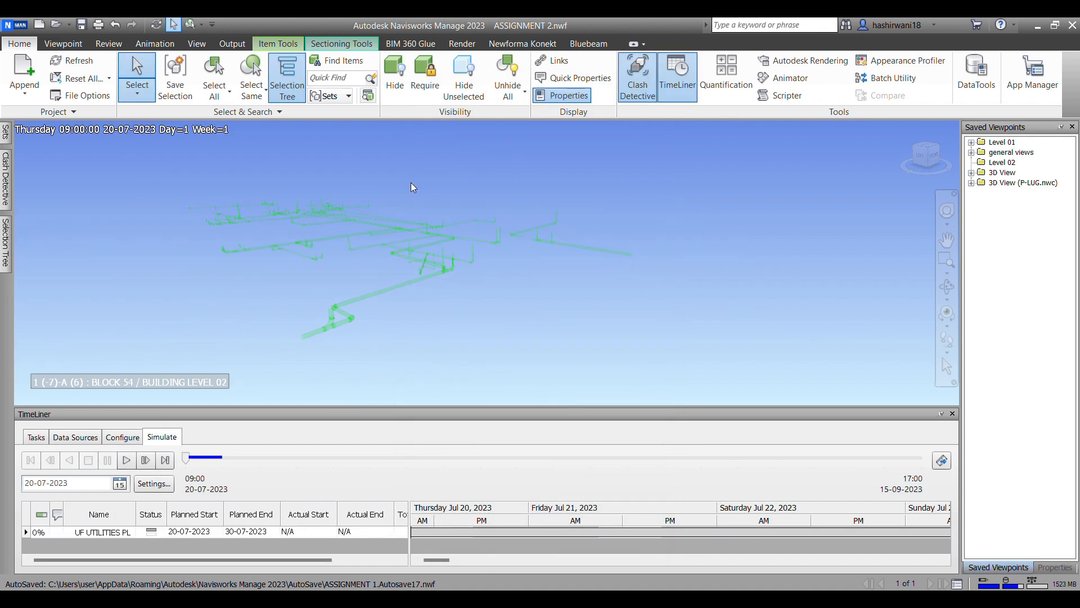
pyautogui.click(62, 44)
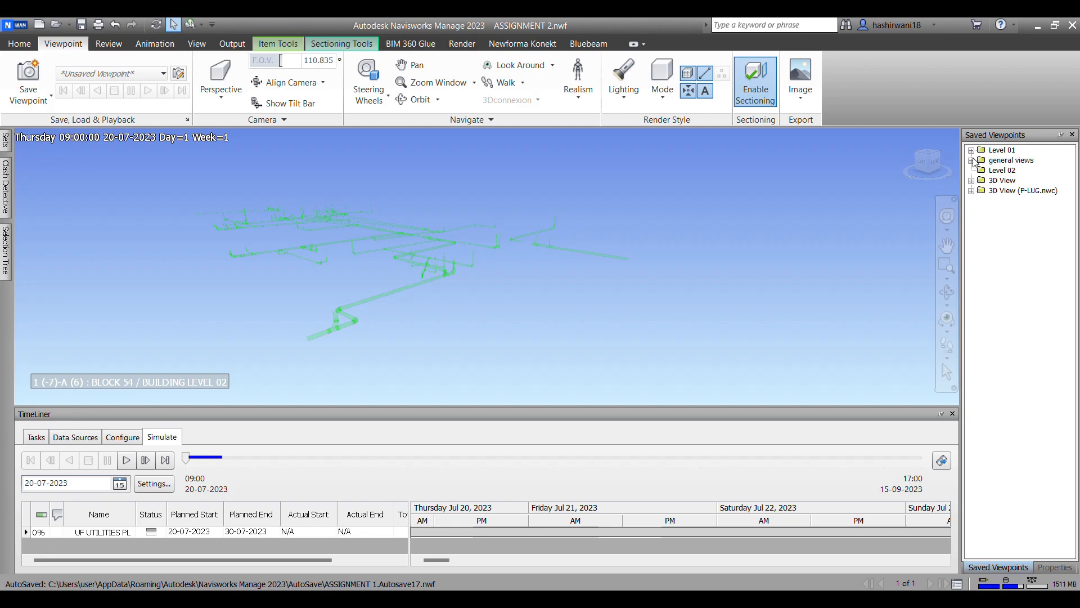
pyautogui.click(999, 160)
pyautogui.click(972, 160)
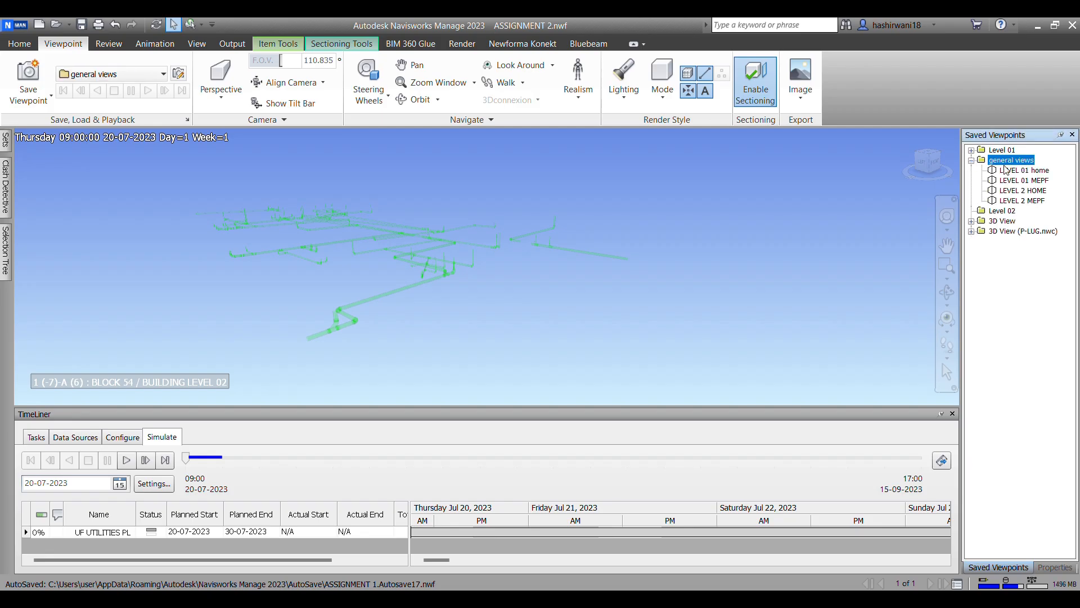
pyautogui.click(1024, 170)
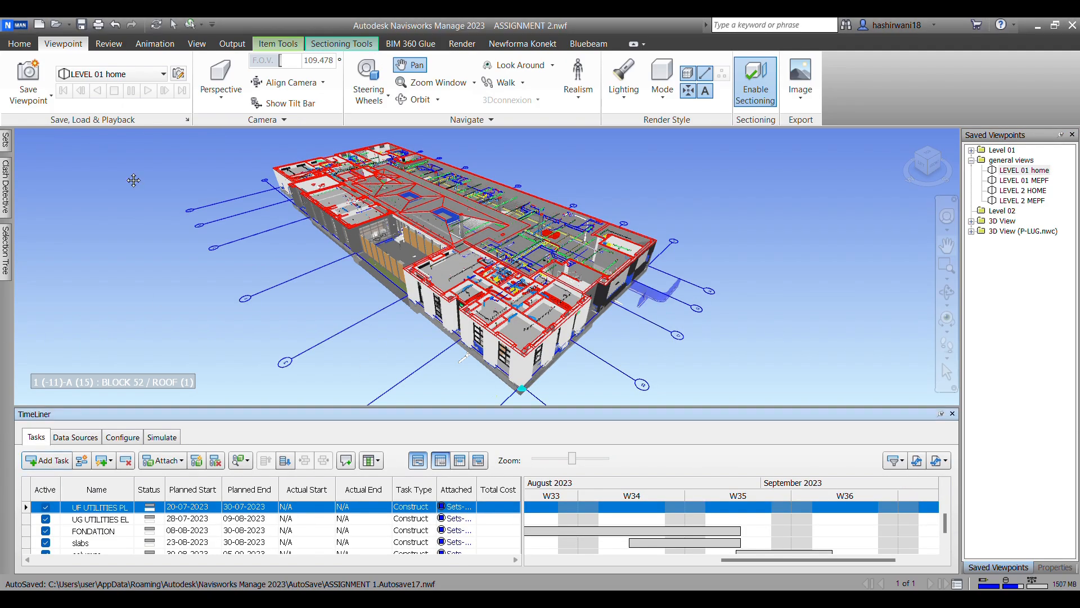
# Step: Enlarge the model view and record a viewpoint animation while orbiting, zooming and looking around the building's exterior
pyautogui.click(155, 44)
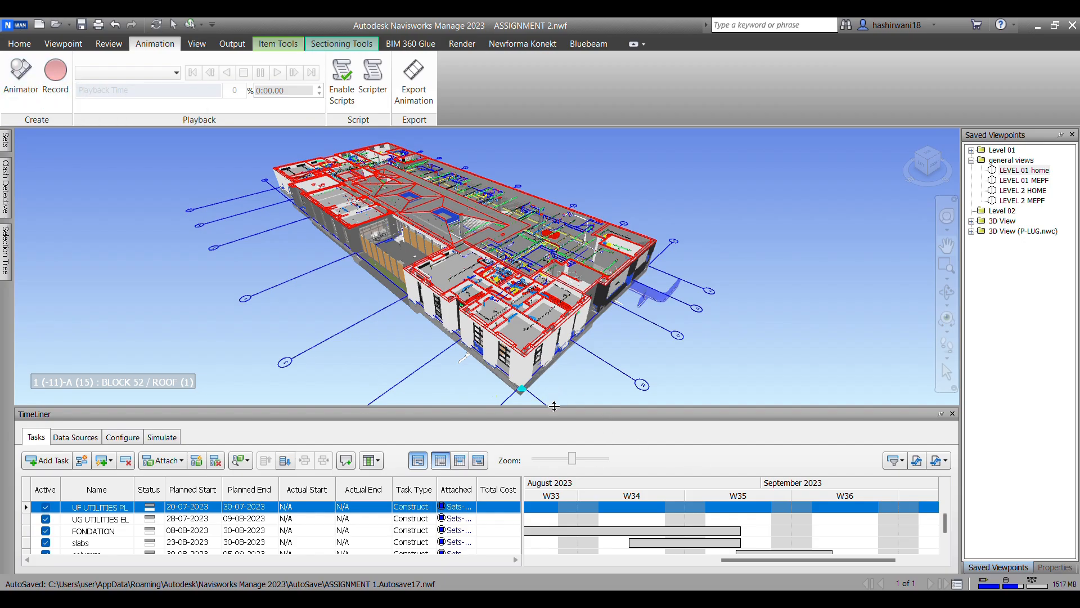
pyautogui.moveTo(555, 480); pyautogui.dragTo(533, 474)
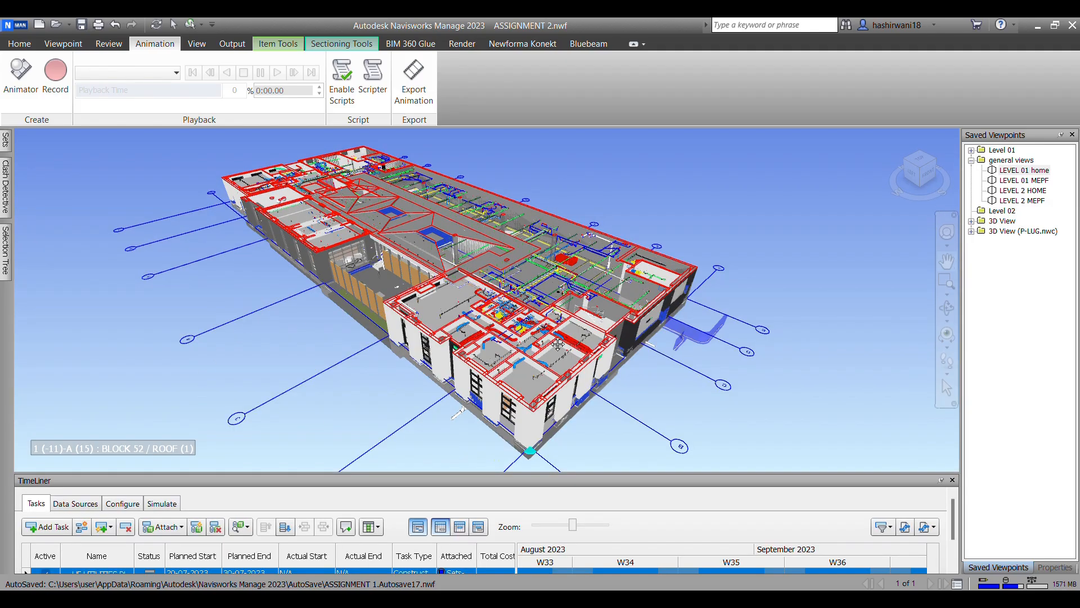
pyautogui.click(55, 76)
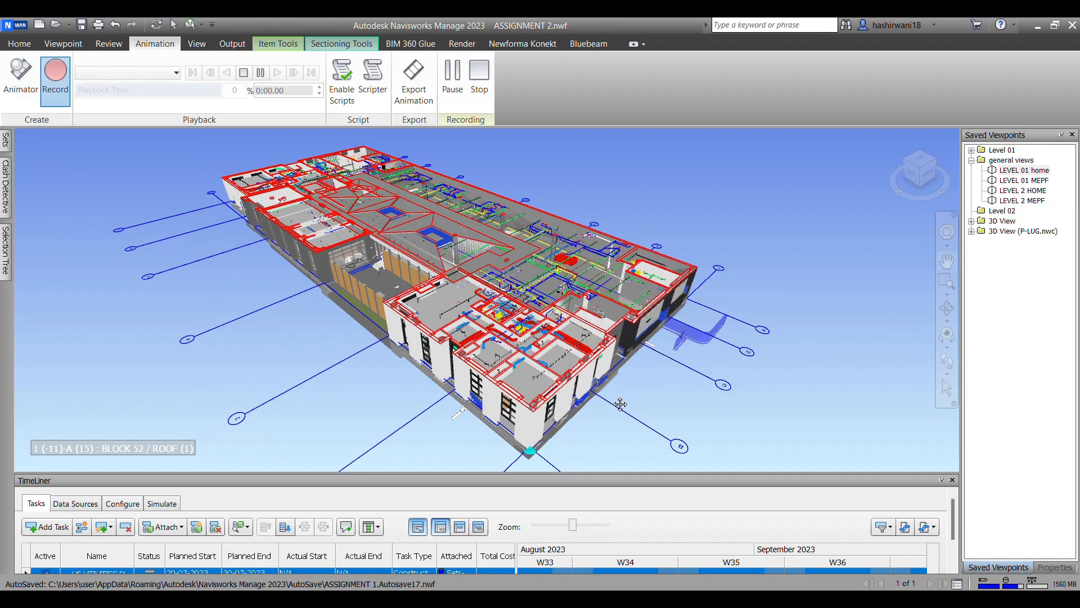
pyautogui.scroll(6, 618, 401)
pyautogui.moveTo(649, 352); pyautogui.dragTo(512, 366, button='middle')
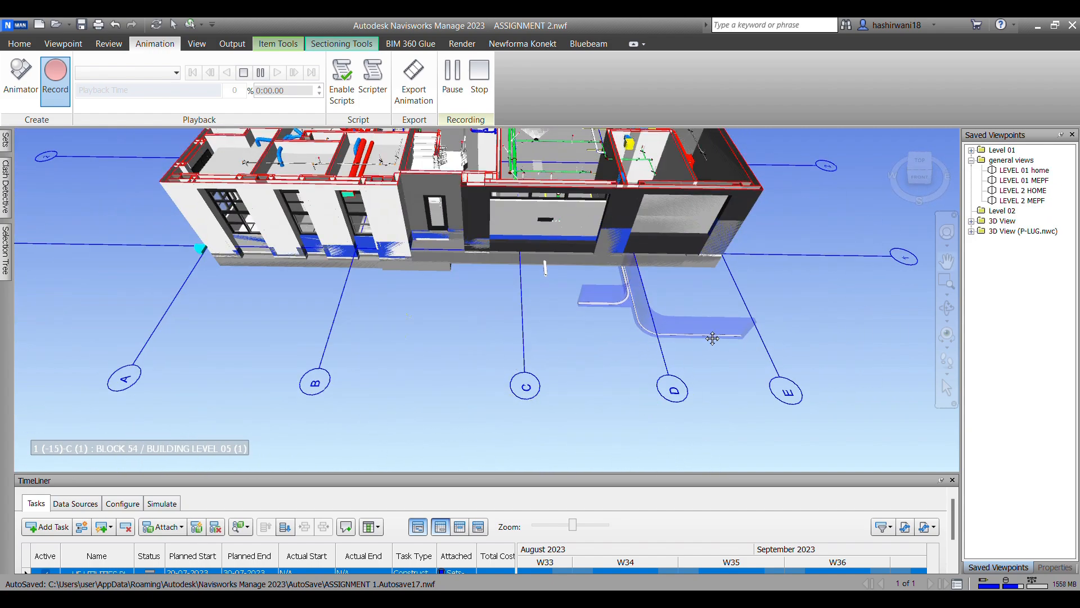
pyautogui.moveTo(702, 339); pyautogui.dragTo(636, 393, button='middle')
pyautogui.scroll(-5, 703, 397)
pyautogui.keyDown('shift'); pyautogui.moveTo(687, 369); pyautogui.dragTo(647, 386, button='middle'); pyautogui.keyUp('shift')
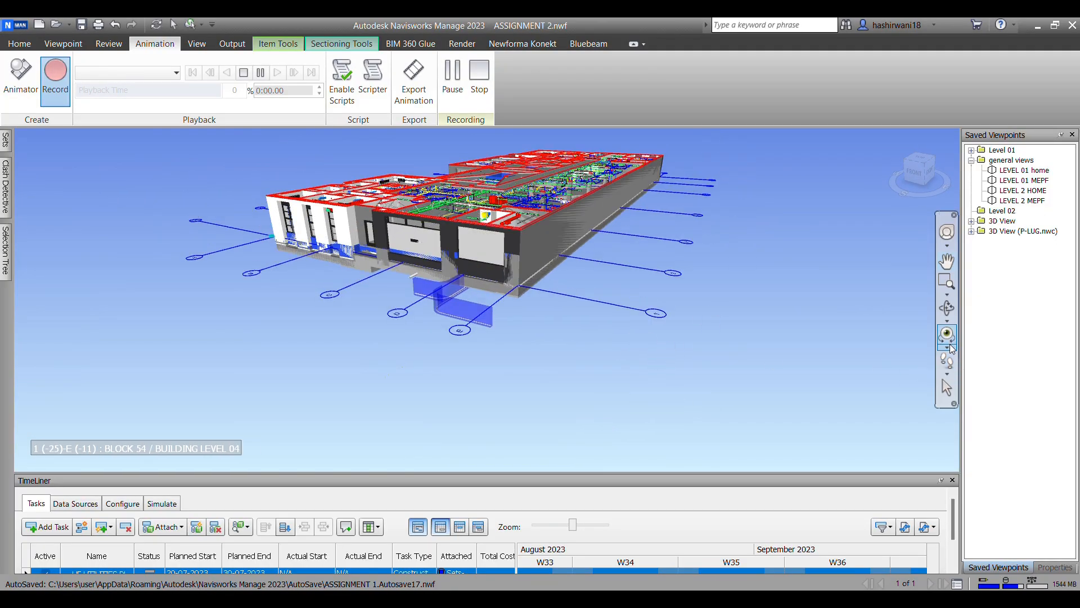
pyautogui.click(949, 364)
pyautogui.moveTo(799, 307); pyautogui.dragTo(754, 220)
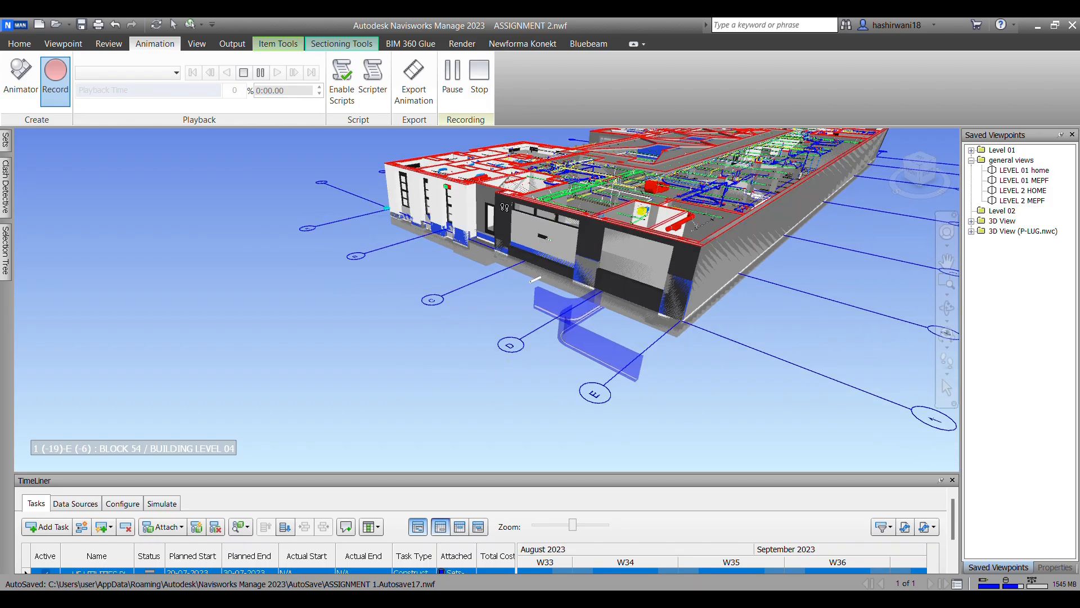
pyautogui.click(47, 76)
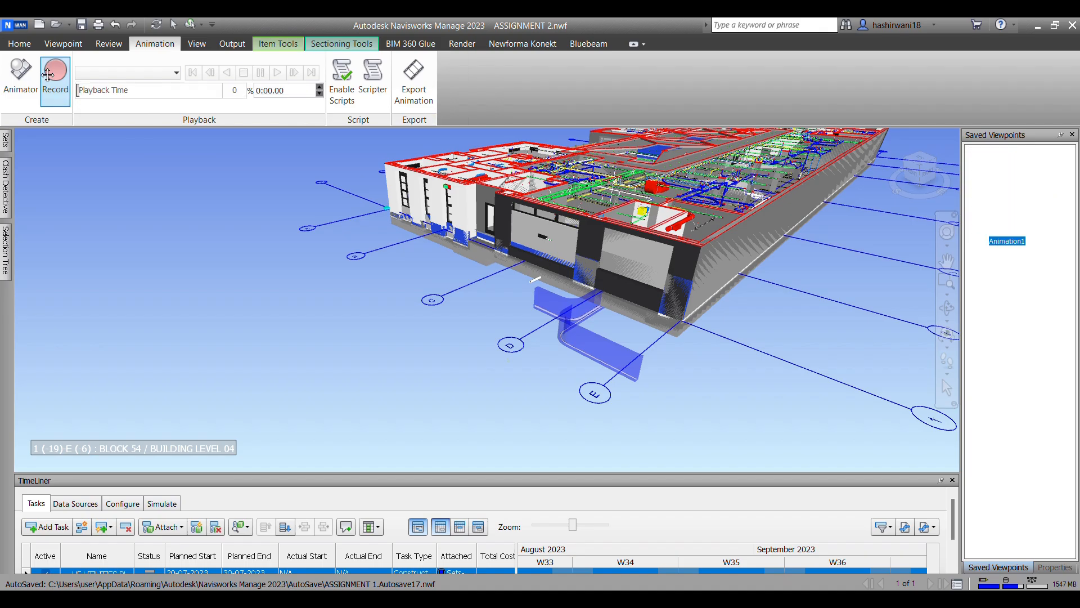
# Step: Play back the recorded Animation1 from its beginning
pyautogui.click(1002, 252)
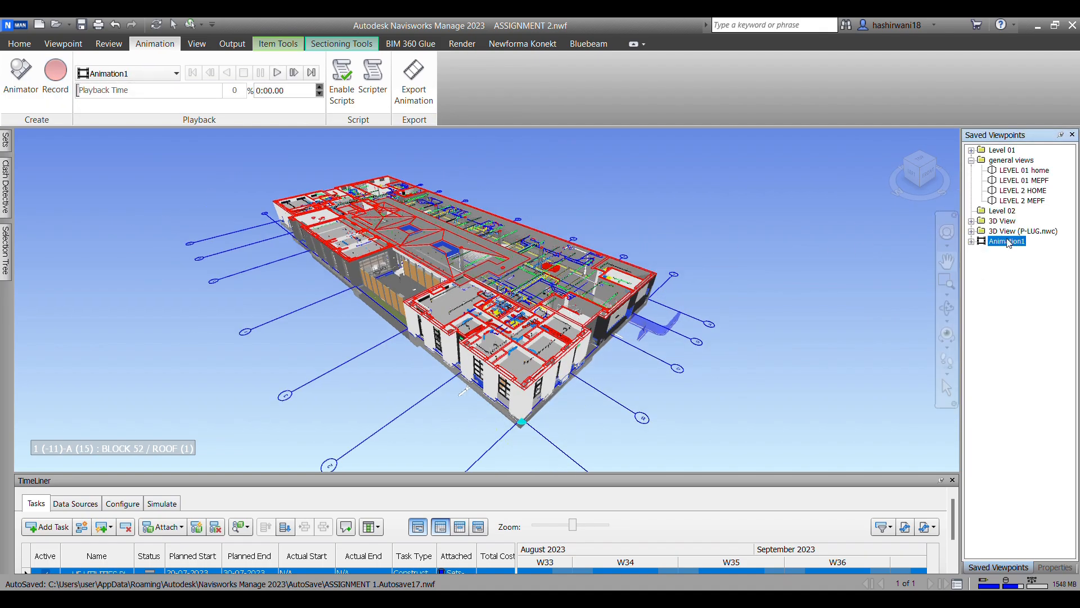
pyautogui.click(130, 73)
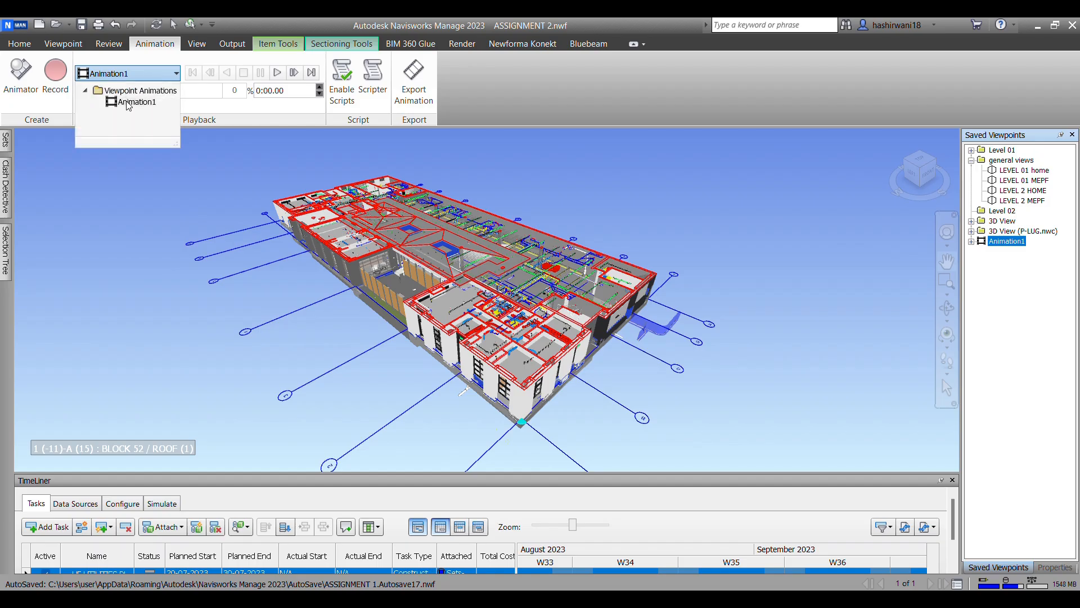
pyautogui.click(124, 93)
pyautogui.click(276, 75)
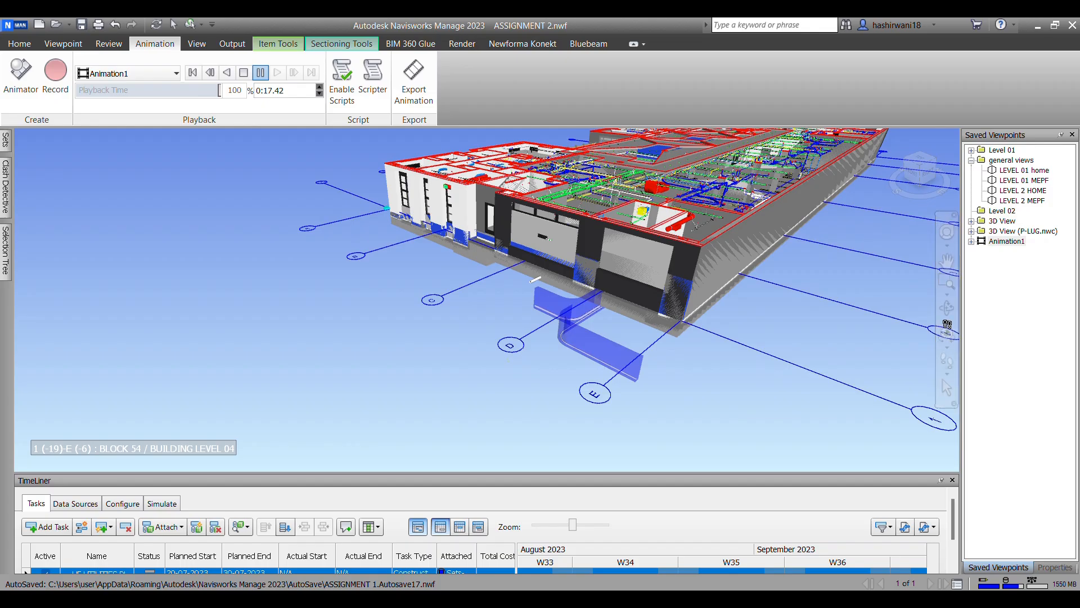
# Step: Return to the LEVEL 01 home viewpoint and add an empty viewpoint animation named 123
pyautogui.rightClick(999, 269)
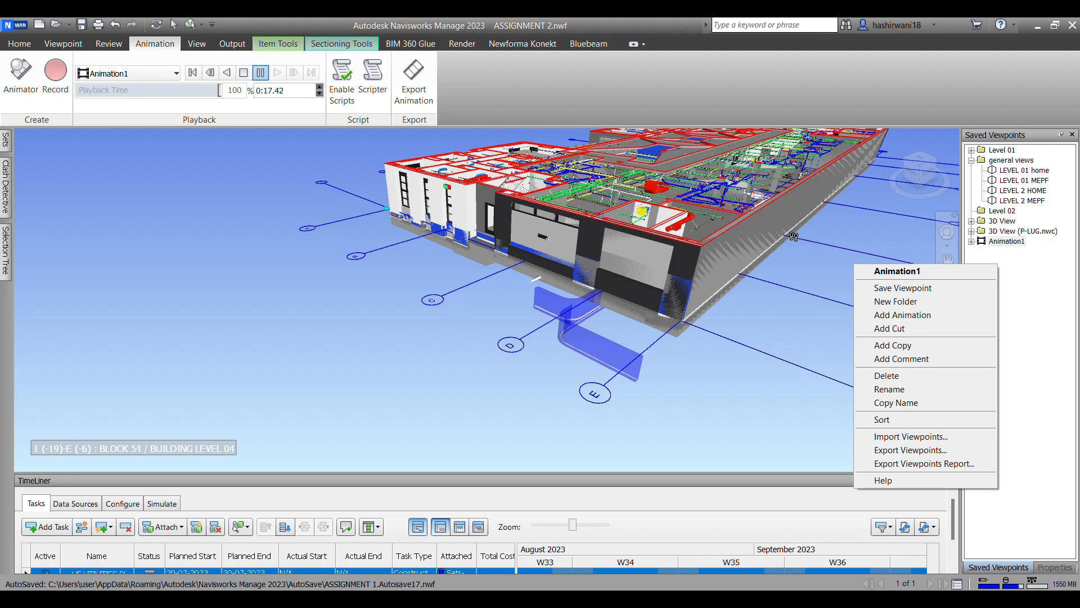
pyautogui.click(1039, 170)
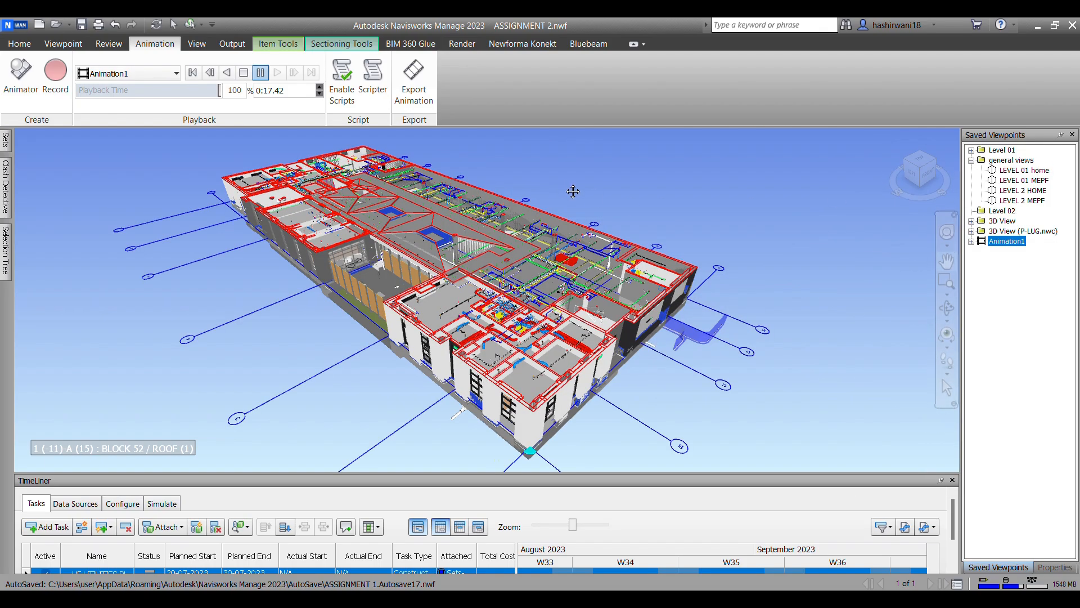
pyautogui.rightClick(1021, 295)
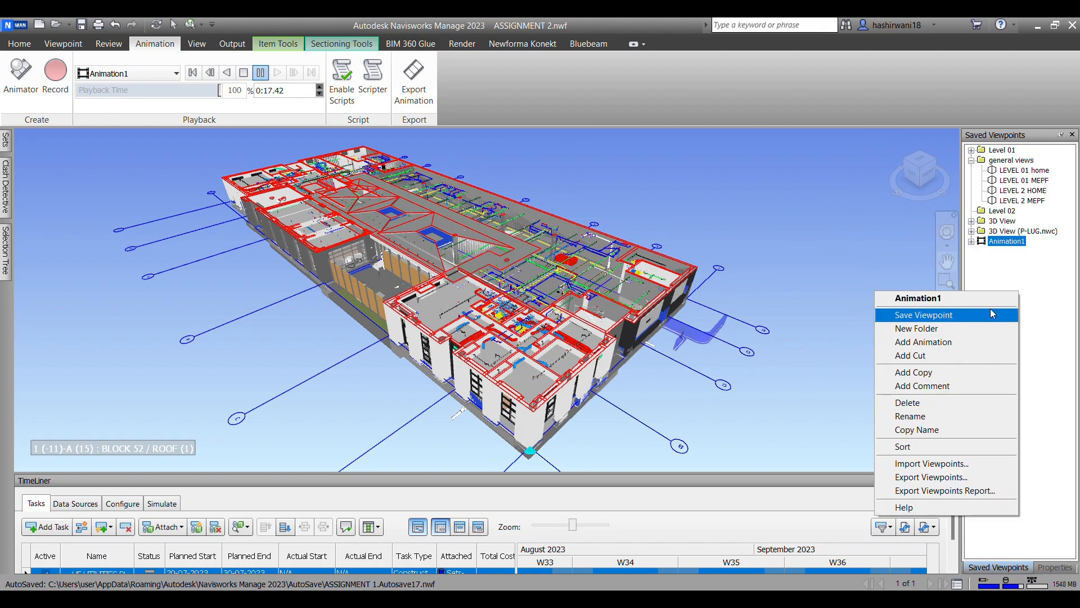
pyautogui.click(965, 344)
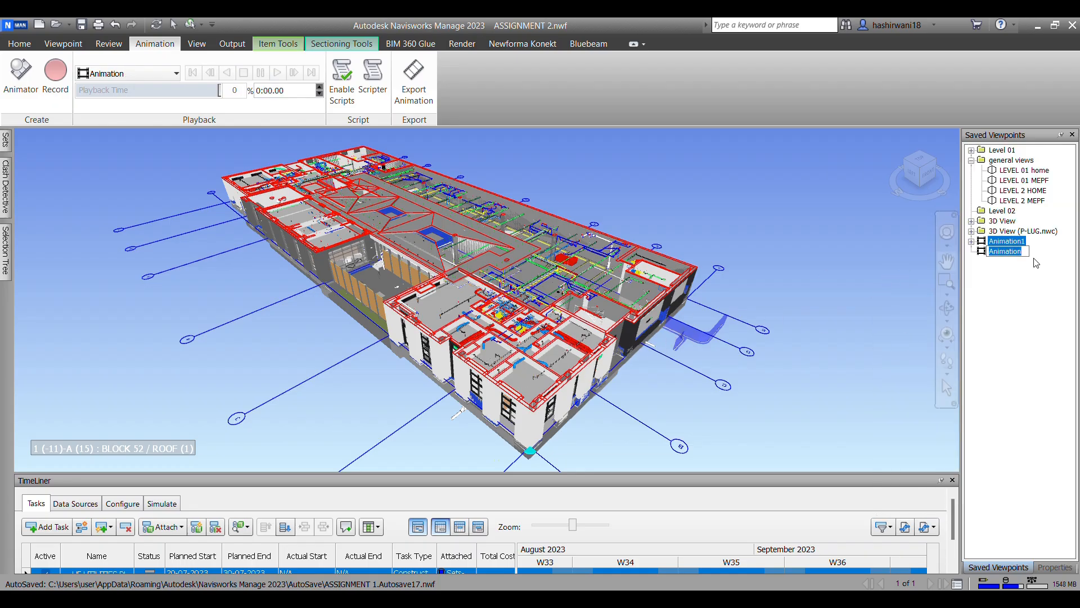
pyautogui.click(995, 280)
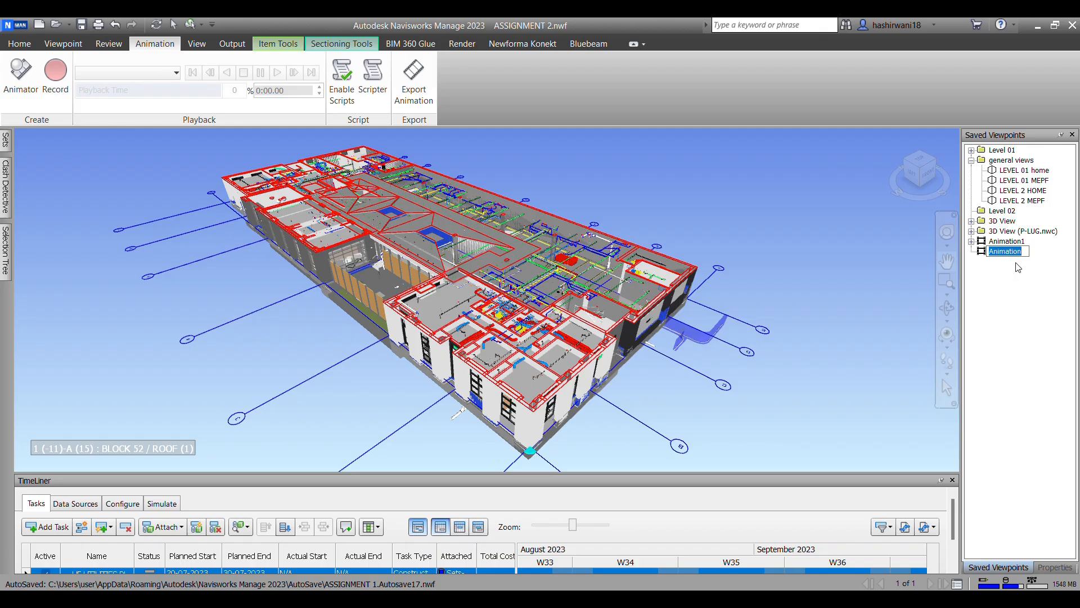
pyautogui.rightClick(1001, 255)
pyautogui.click(755, 226)
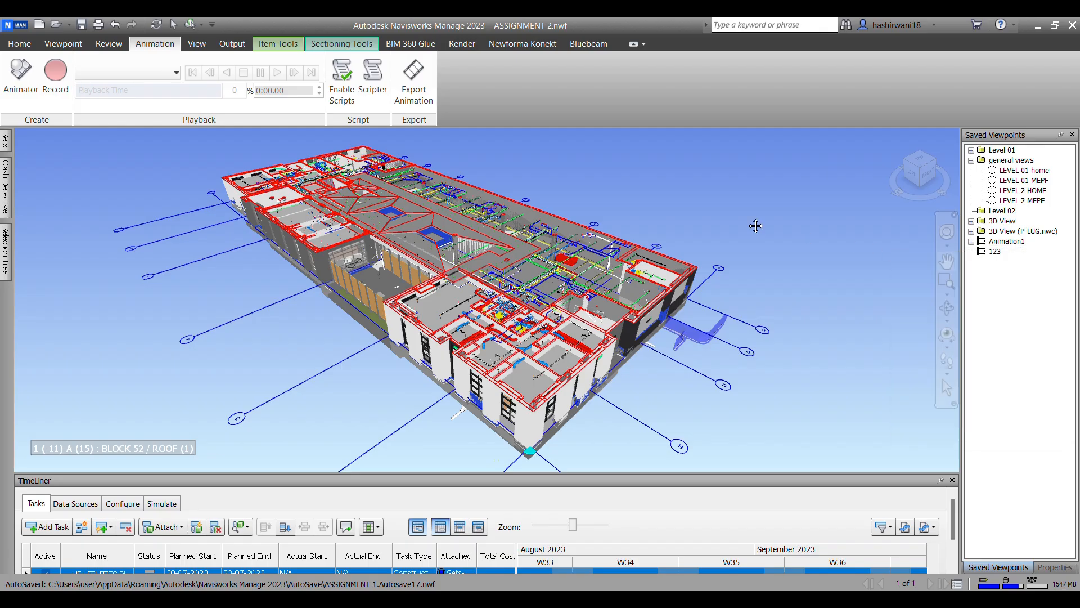
# Step: Starting from LEVEL 01 home, save a low exterior corner view of the building as the first viewpoint in animation 123
pyautogui.click(1037, 170)
pyautogui.keyDown('shift'); pyautogui.moveTo(612, 383); pyautogui.dragTo(730, 393, button='middle'); pyautogui.keyUp('shift')
pyautogui.scroll(-5, 765, 323)
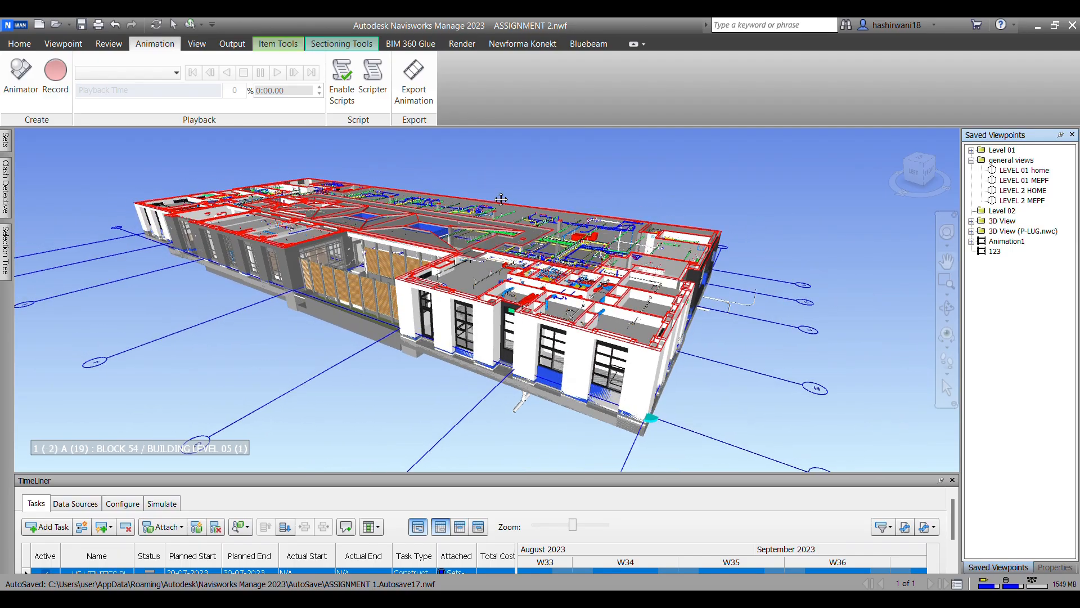
pyautogui.rightClick(1003, 253)
pyautogui.click(957, 272)
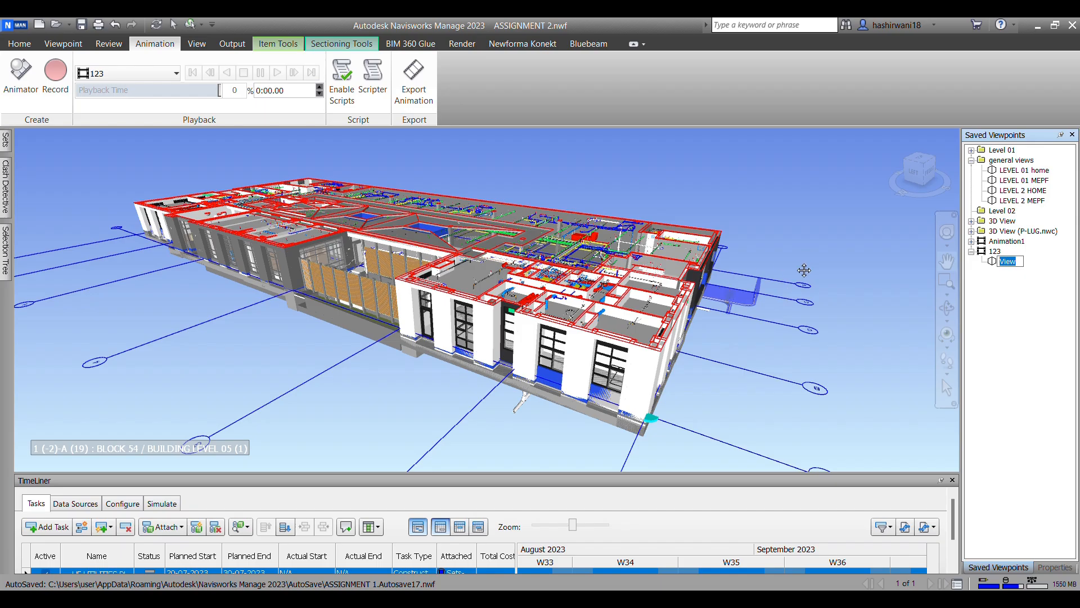
# Step: Save a raised view of the building's opposite side and end facade as the second viewpoint in animation 123
pyautogui.keyDown('shift'); pyautogui.moveTo(818, 264); pyautogui.dragTo(563, 325, button='middle'); pyautogui.keyUp('shift')
pyautogui.keyDown('shift'); pyautogui.moveTo(701, 317); pyautogui.dragTo(800, 289, button='middle'); pyautogui.keyUp('shift')
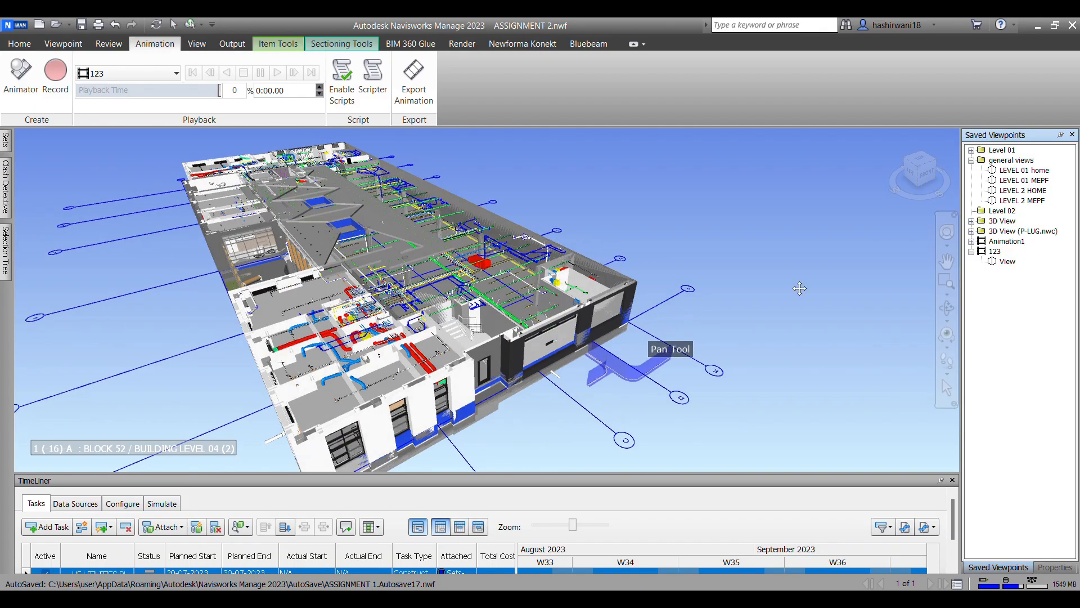
pyautogui.rightClick(1000, 254)
pyautogui.click(900, 272)
# Step: Save a closer view looking down into the rooms, ducts and pipes as the third viewpoint in animation 123
pyautogui.keyDown('shift'); pyautogui.moveTo(780, 300); pyautogui.dragTo(697, 331, button='middle'); pyautogui.keyUp('shift')
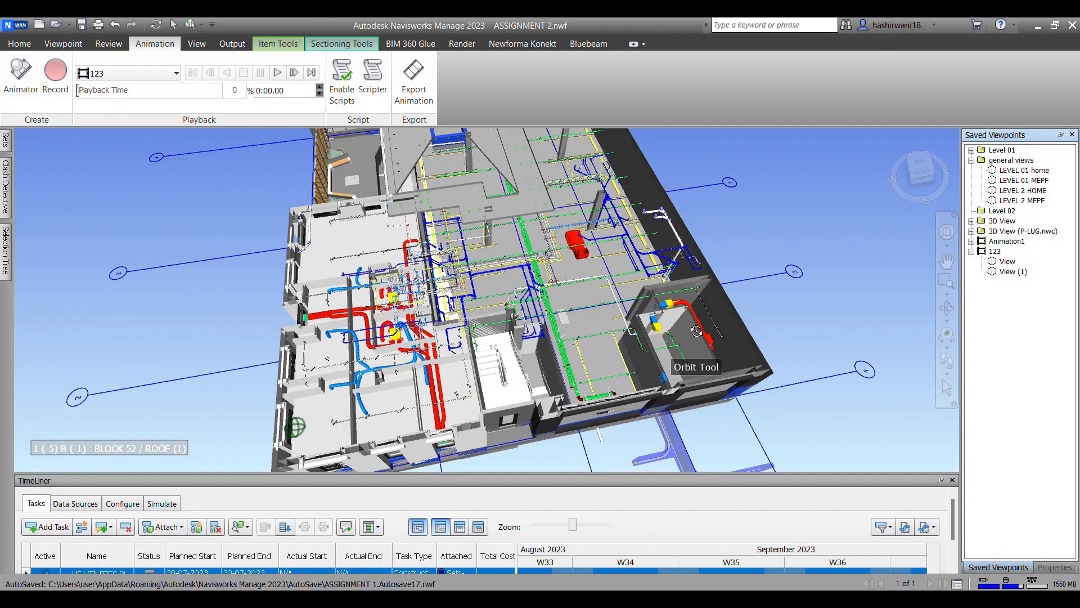
pyautogui.scroll(2, 579, 211)
pyautogui.scroll(1, 482, 351)
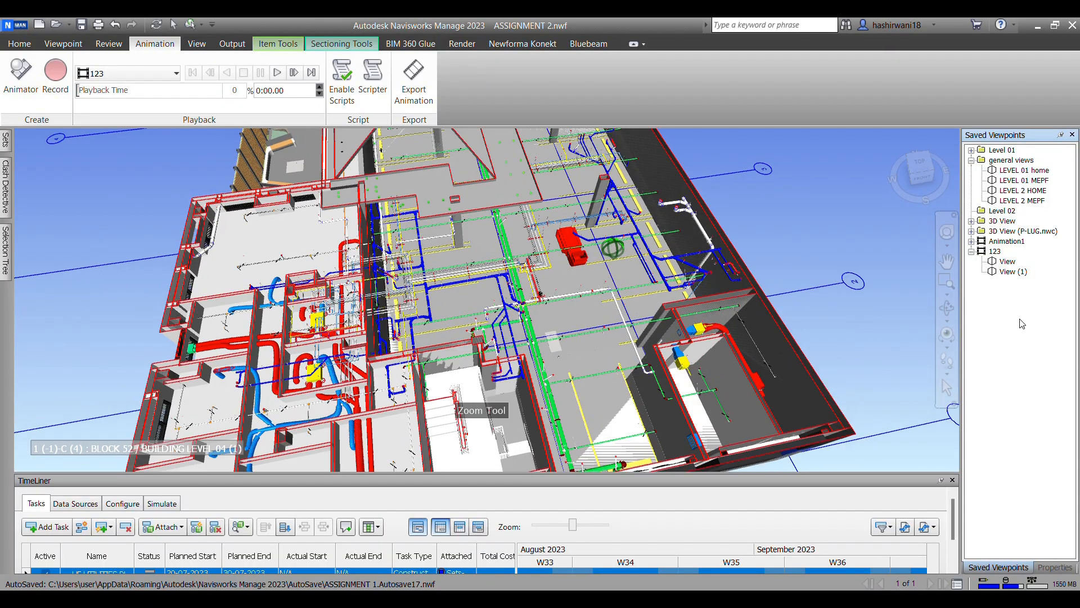
pyautogui.rightClick(995, 255)
pyautogui.click(900, 276)
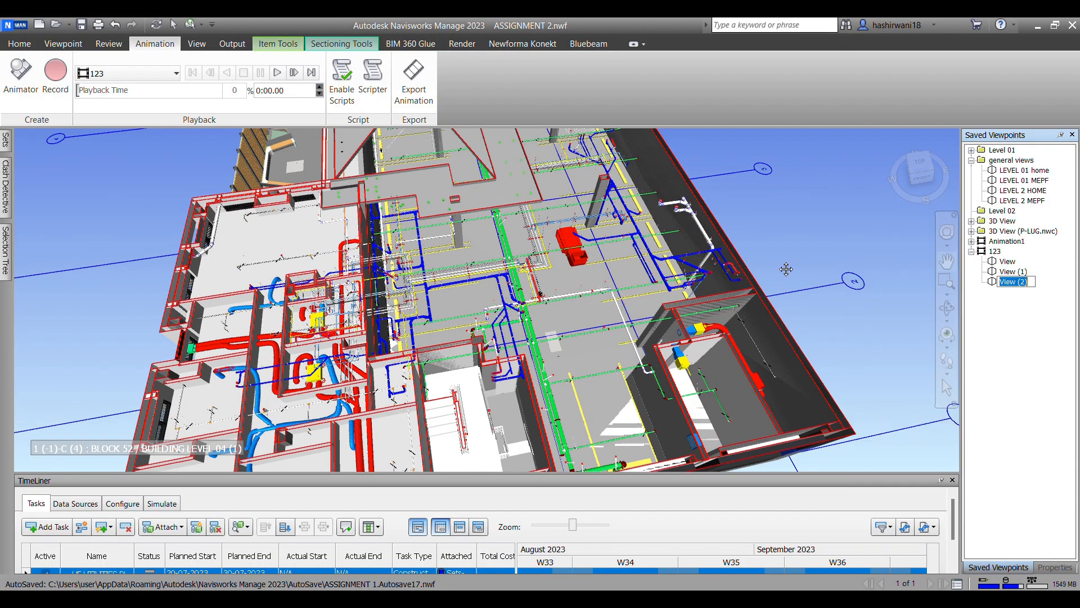
# Step: Save a close-up of the blue and green pipe runs as the fourth viewpoint in animation 123
pyautogui.scroll(6, 400, 229)
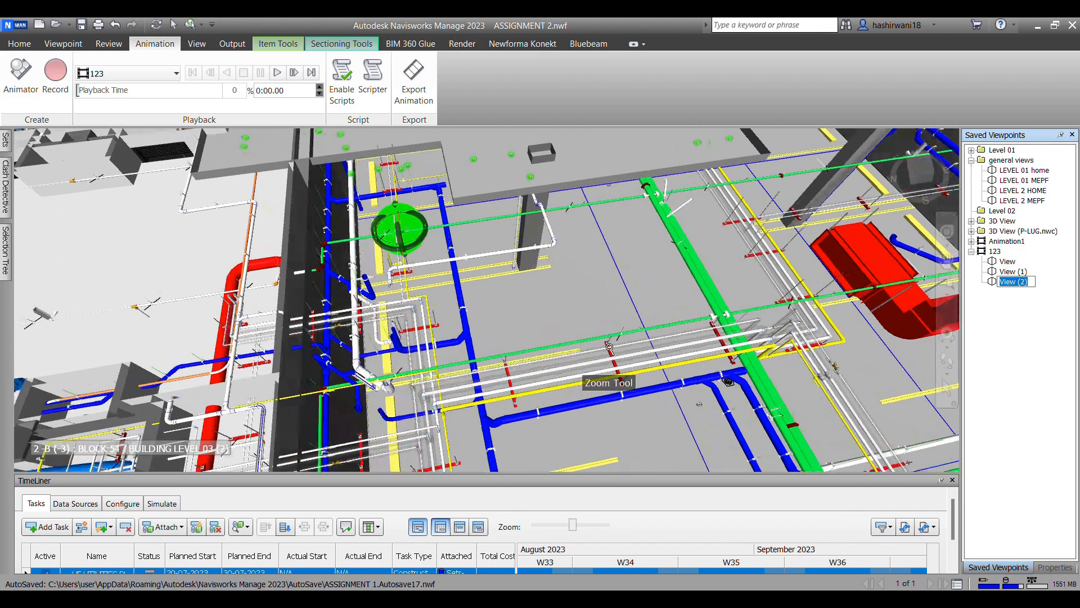
pyautogui.moveTo(659, 346); pyautogui.dragTo(635, 246, button='middle')
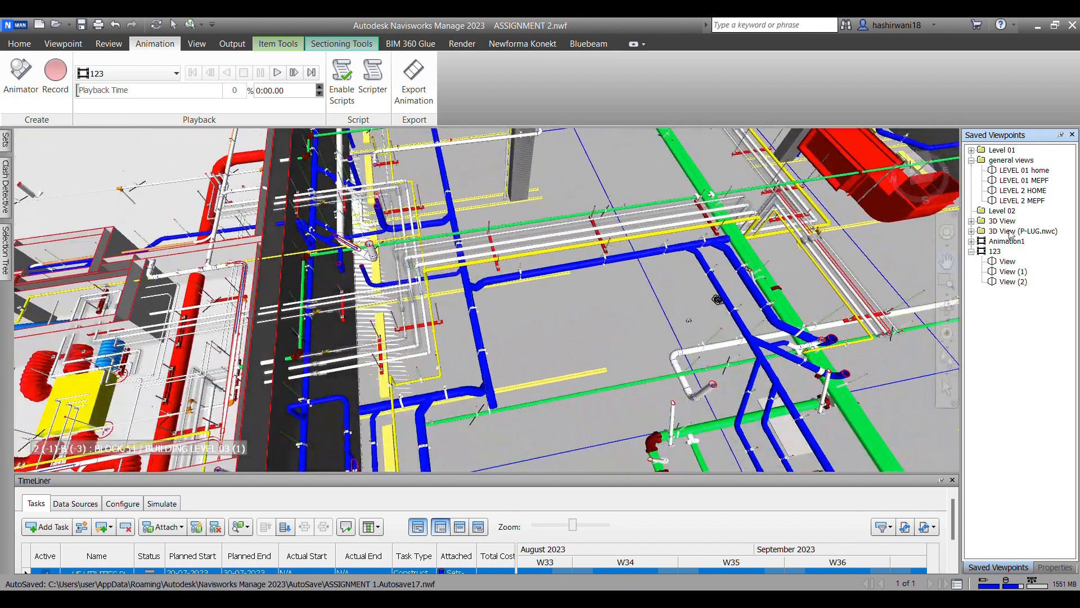
pyautogui.rightClick(996, 253)
pyautogui.click(929, 278)
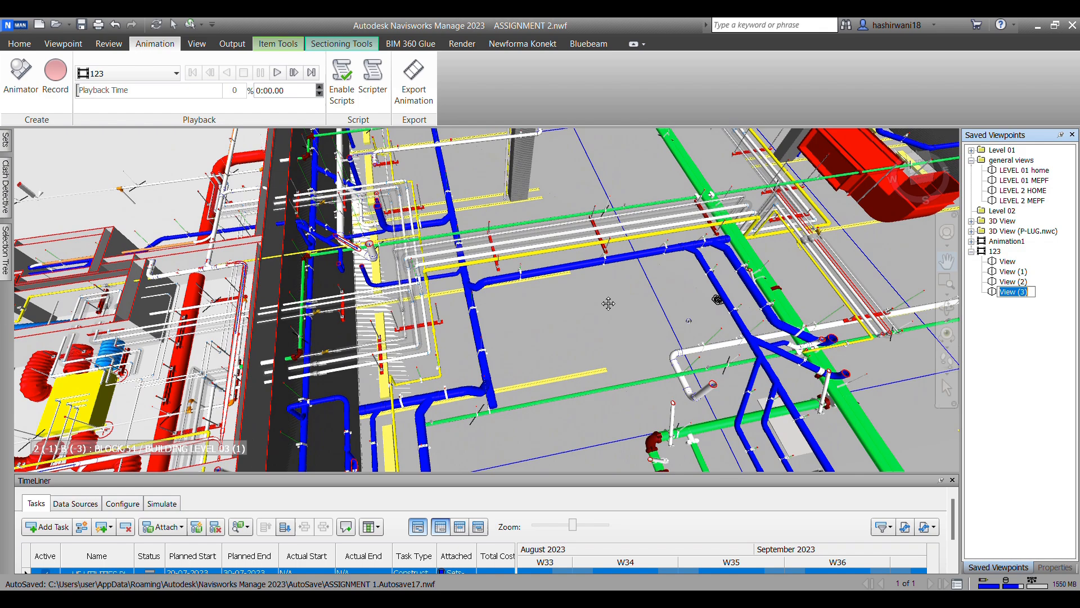
# Step: Save an interior view between the Level 01 columns, below the overhead pipes, as the fifth viewpoint in animation 123
pyautogui.scroll(3, 542, 324)
pyautogui.scroll(4, 734, 342)
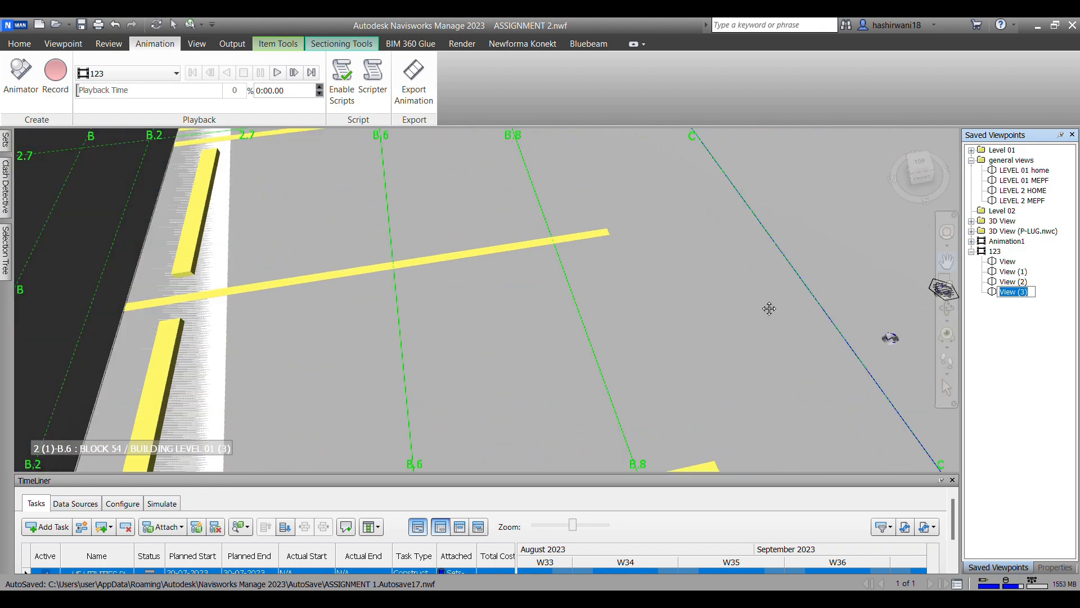
pyautogui.moveTo(787, 298)
pyautogui.keyDown('shift'); pyautogui.mouseDown(button='middle')
pyautogui.moveTo(782, 243)
pyautogui.moveTo(751, 323)
pyautogui.mouseUp(button='middle'); pyautogui.keyUp('shift')
pyautogui.rightClick(999, 253)
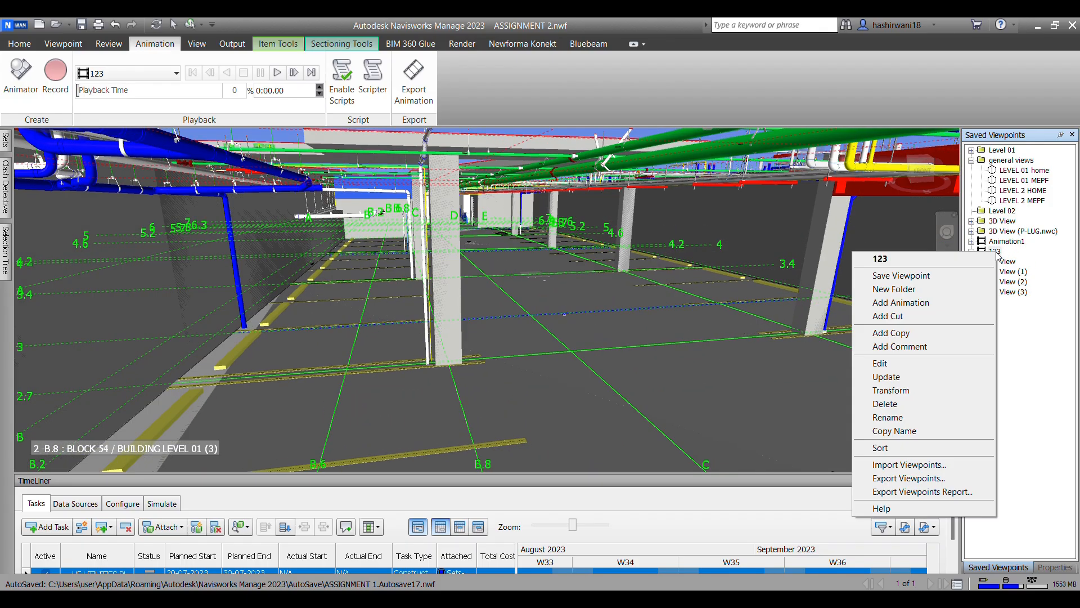
pyautogui.click(927, 276)
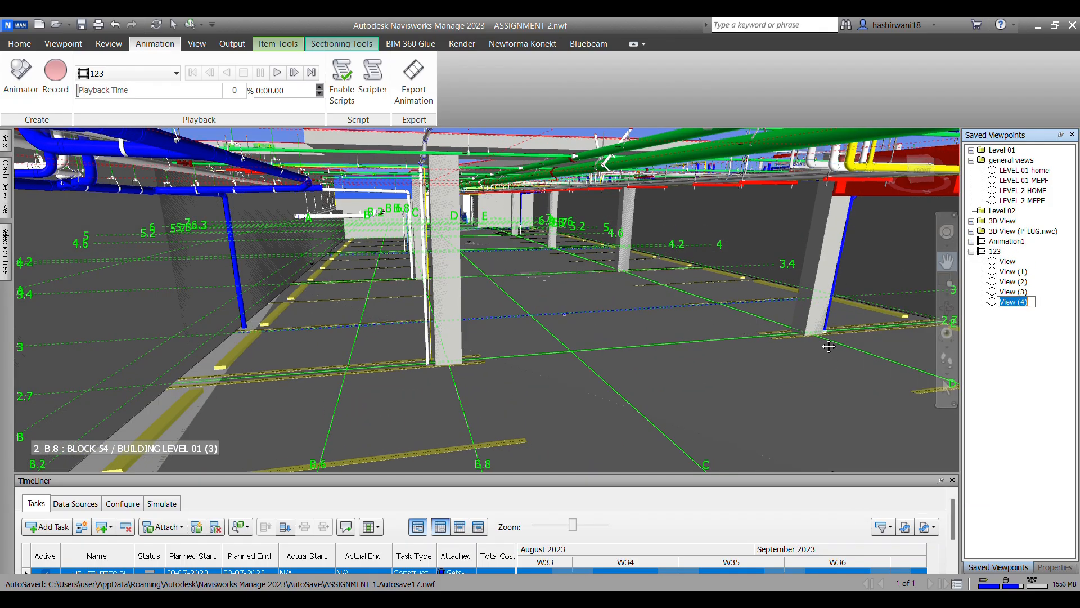
# Step: Save a view farther along the Level 01 interior, facing the passage between the white walls, as the sixth viewpoint in animation 123
pyautogui.moveTo(437, 317); pyautogui.dragTo(573, 315)
pyautogui.moveTo(573, 316); pyautogui.dragTo(505, 337, button='middle')
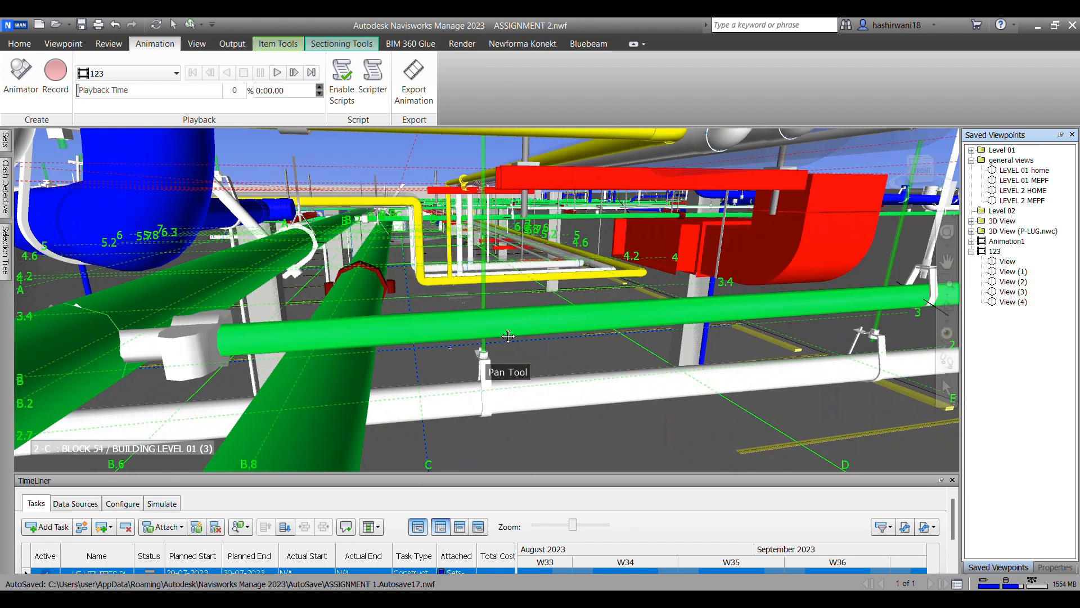
pyautogui.scroll(-3, 524, 353)
pyautogui.scroll(8, 524, 353)
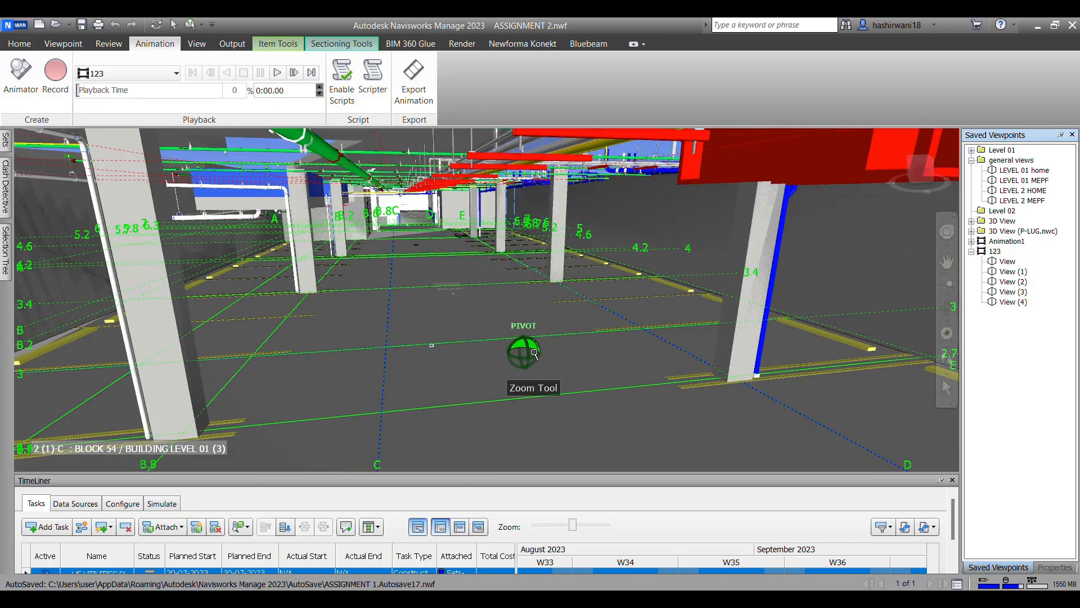
pyautogui.moveTo(524, 352); pyautogui.dragTo(411, 229, button='middle')
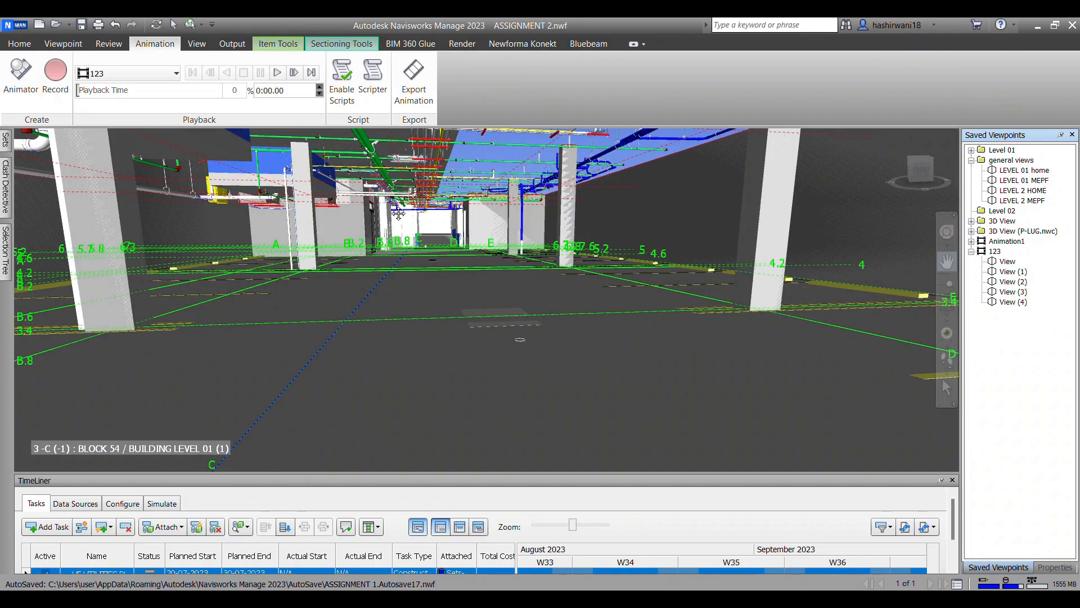
pyautogui.scroll(5, 427, 228)
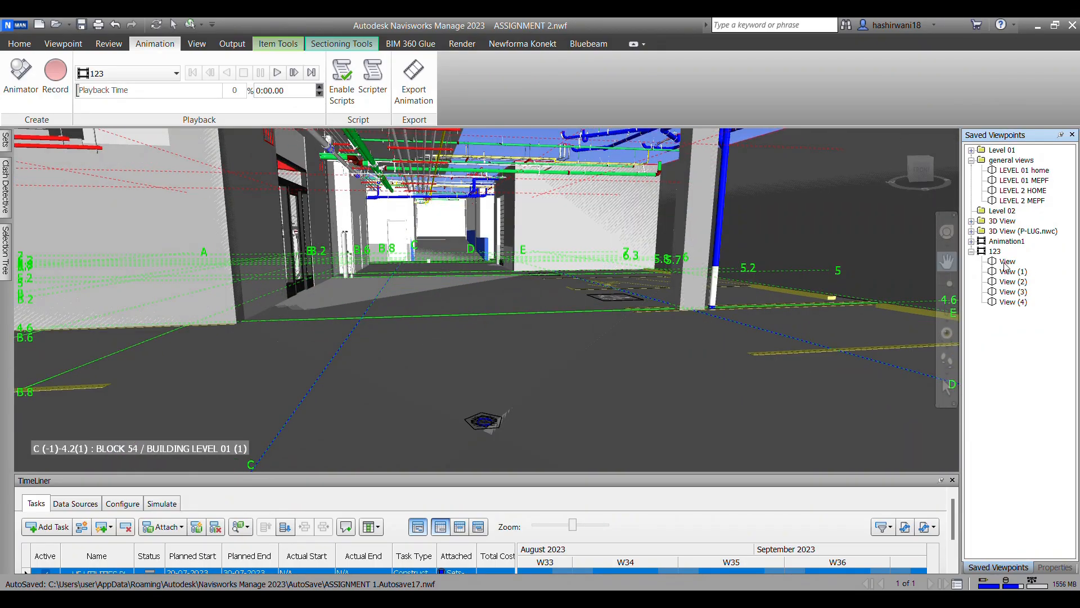
pyautogui.rightClick(994, 254)
pyautogui.click(900, 272)
# Step: Save a close view along the overhead grey and yellow pipes past the passage as the seventh viewpoint in animation 123
pyautogui.scroll(5, 437, 246)
pyautogui.scroll(3, 437, 246)
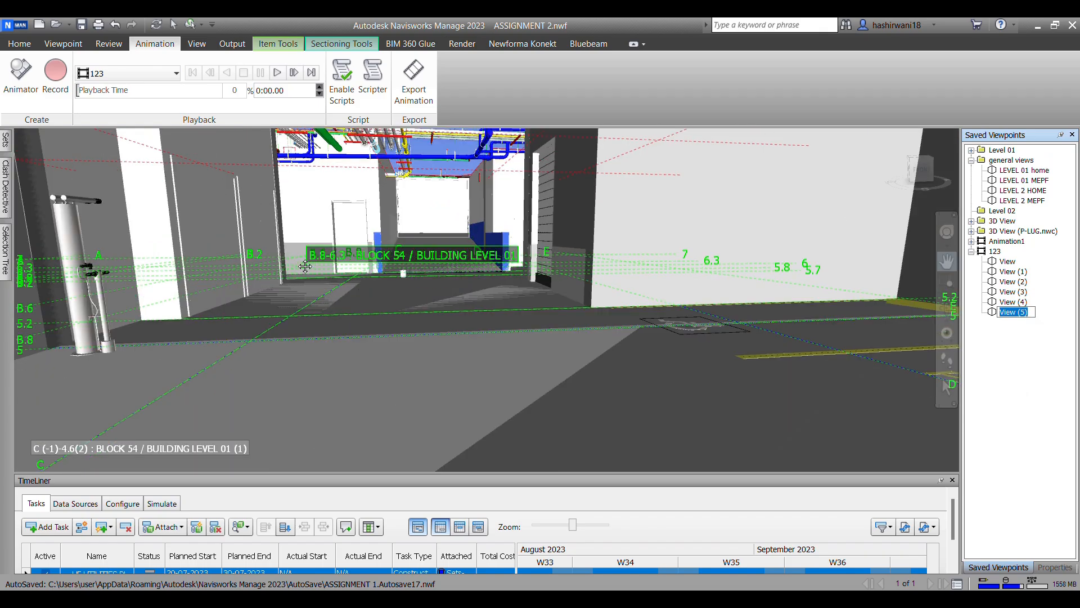
pyautogui.keyDown('shift'); pyautogui.moveTo(306, 266); pyautogui.dragTo(286, 267, button='middle'); pyautogui.keyUp('shift')
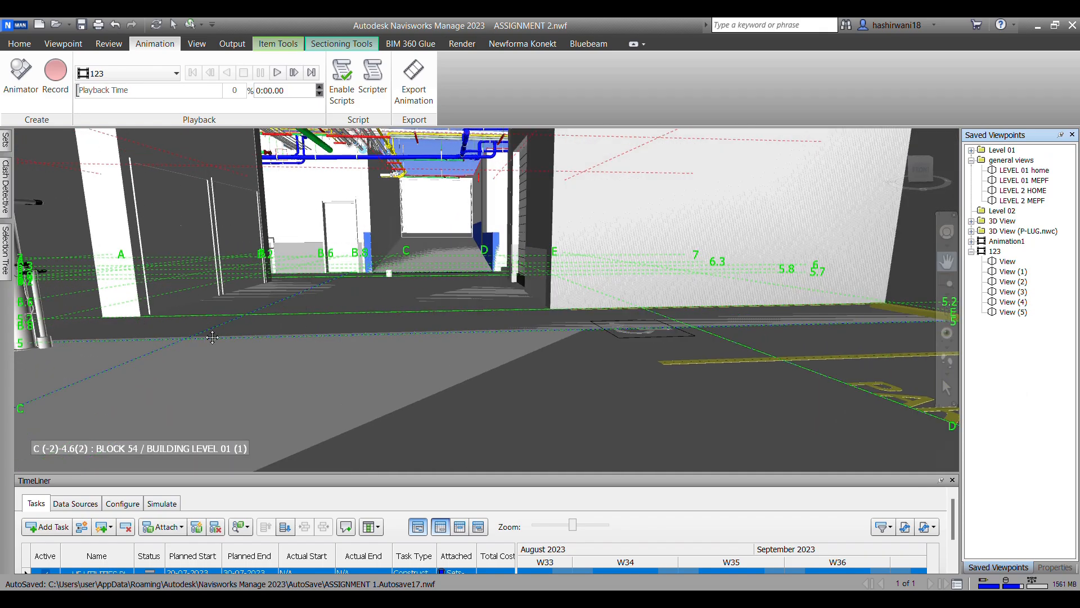
pyautogui.click(948, 363)
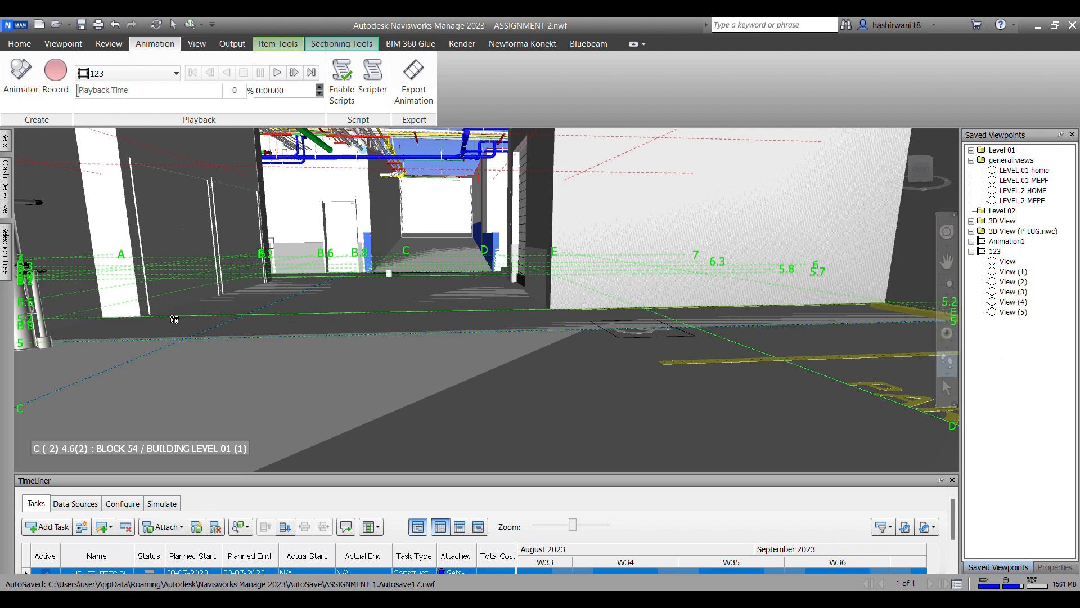
pyautogui.moveTo(275, 299); pyautogui.dragTo(286, 297)
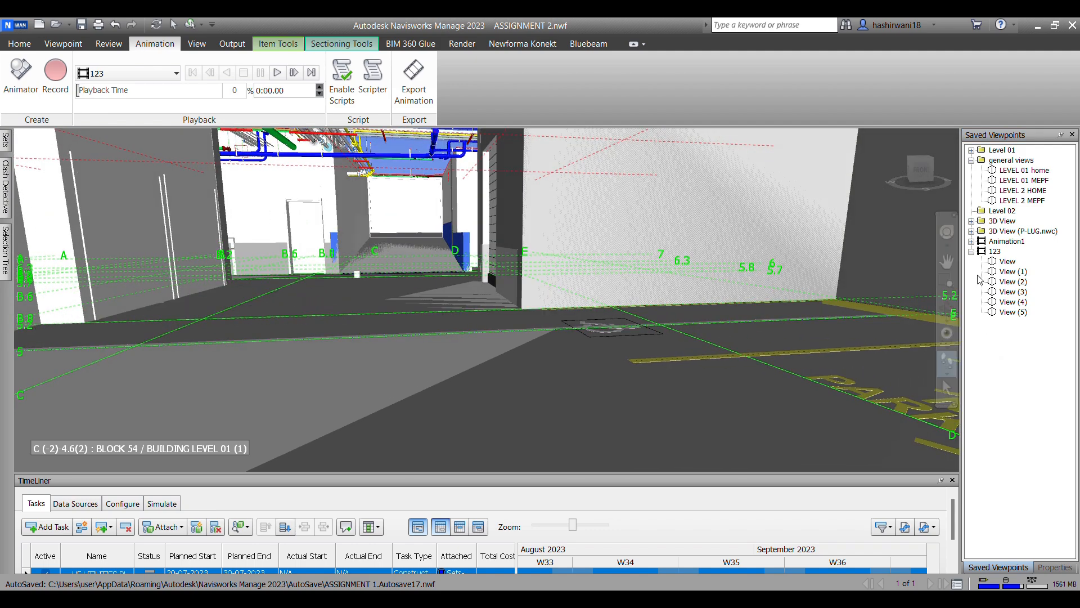
pyautogui.click(948, 262)
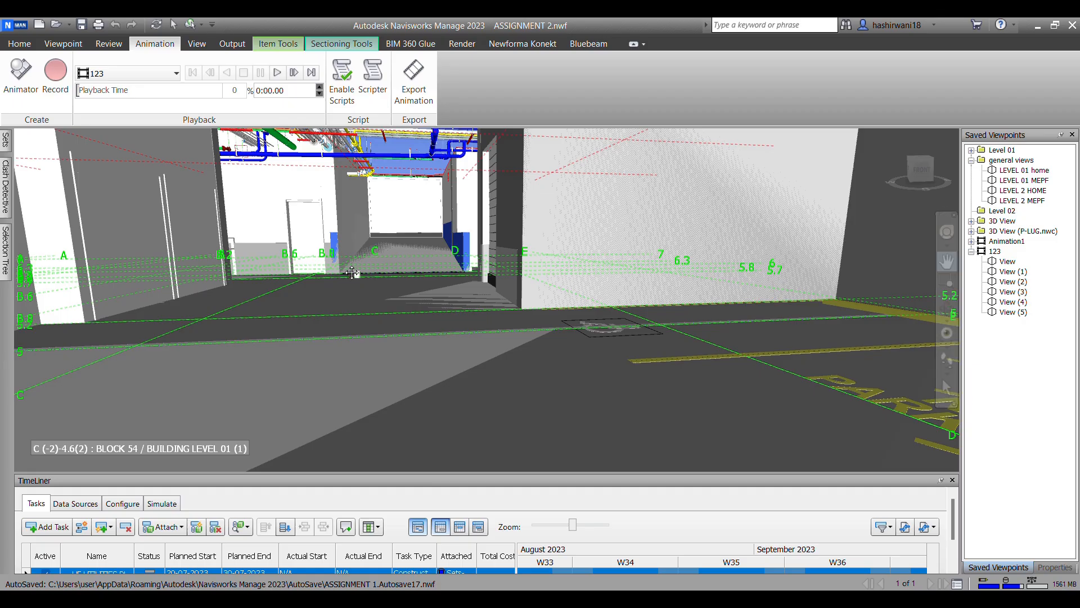
pyautogui.moveTo(352, 273); pyautogui.dragTo(556, 278)
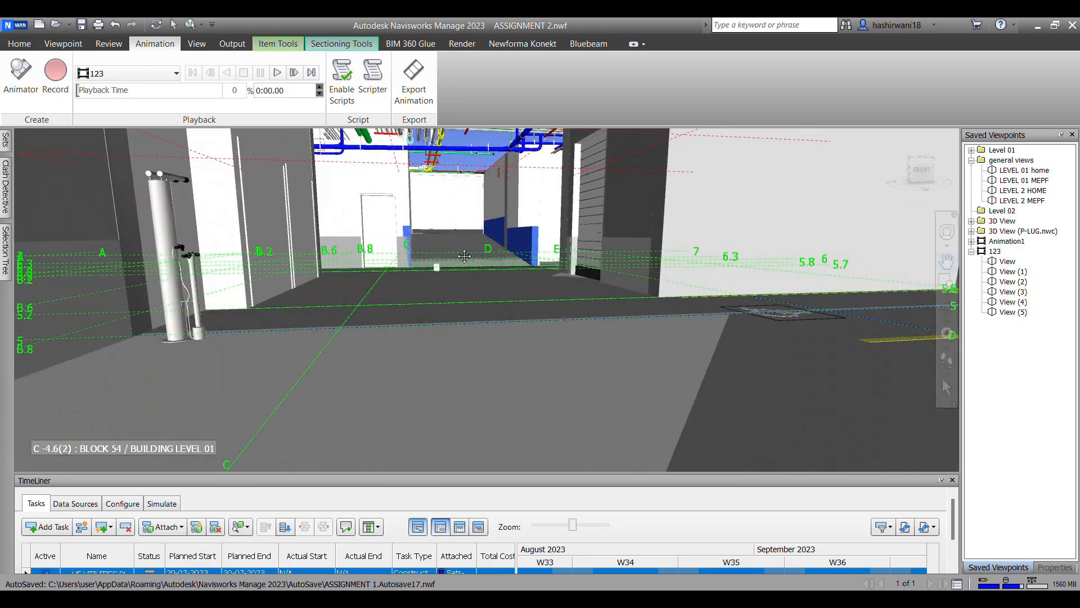
pyautogui.scroll(3, 476, 272)
pyautogui.moveTo(477, 271); pyautogui.dragTo(510, 357, button='middle')
pyautogui.scroll(3, 468, 309)
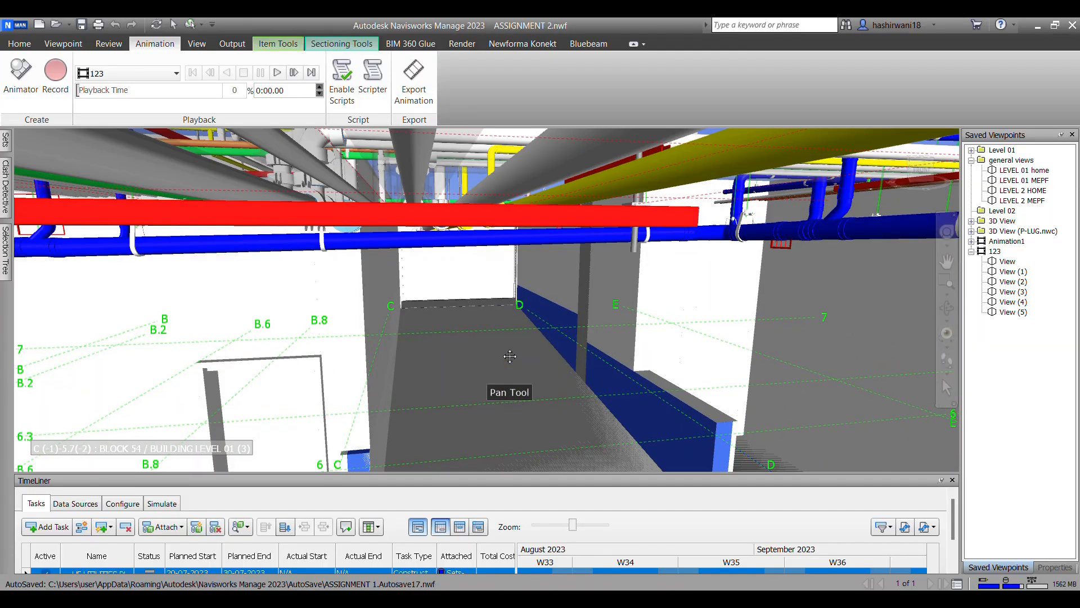
pyautogui.scroll(-5, 510, 357)
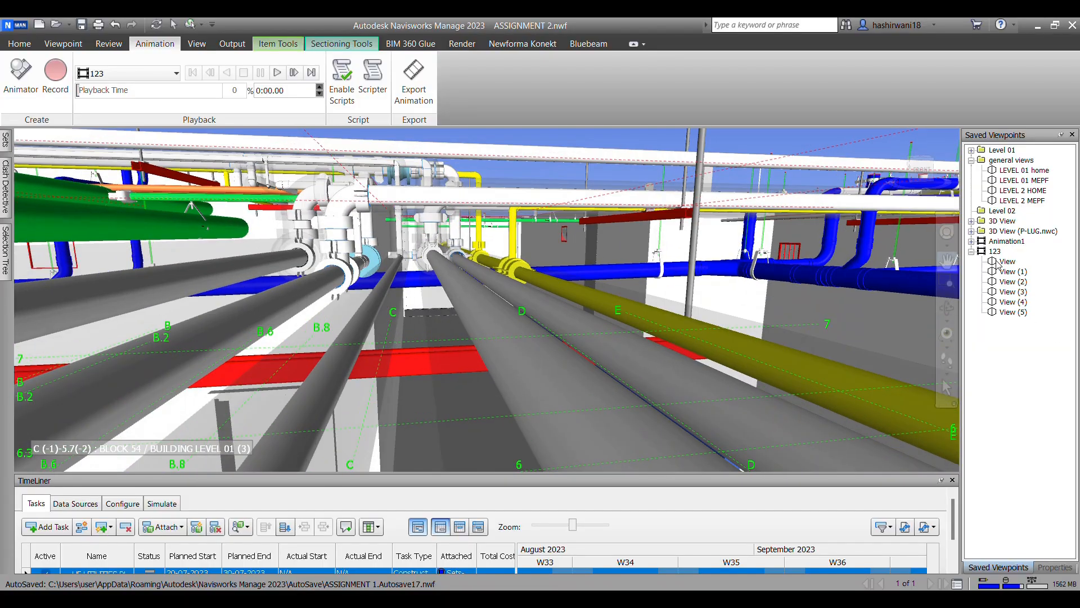
pyautogui.rightClick(996, 250)
pyautogui.click(932, 272)
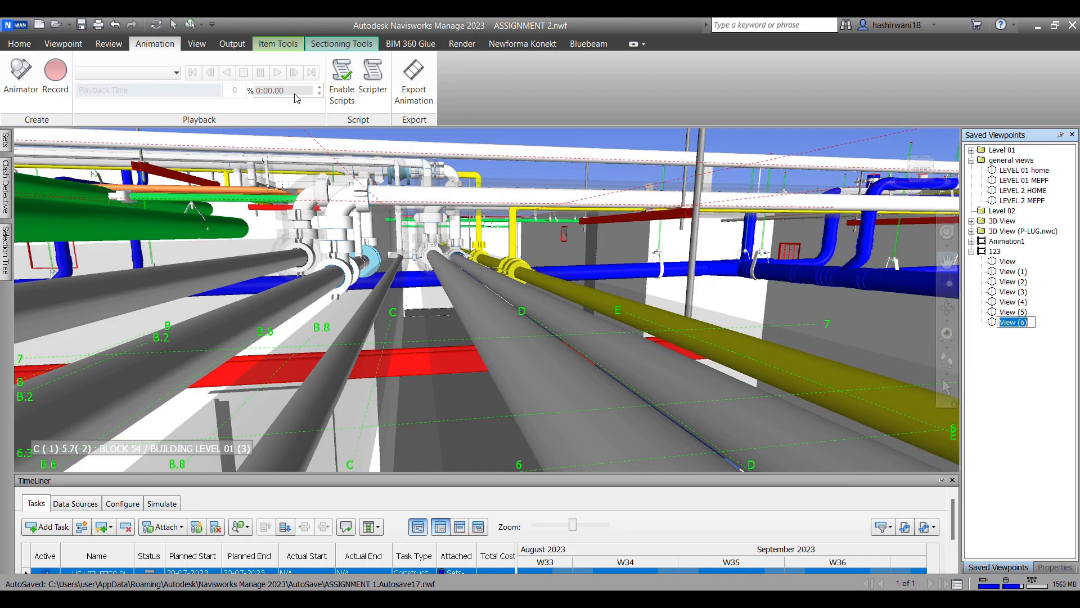
# Step: Play animation 123 from its first viewpoint to check the camera path through the building
pyautogui.click(997, 251)
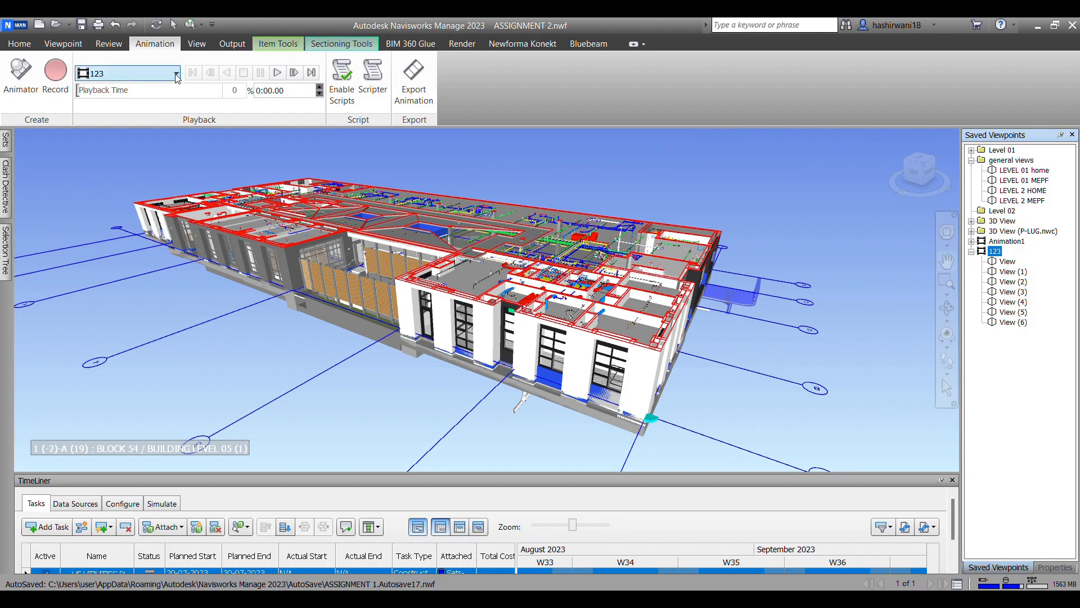
pyautogui.click(283, 75)
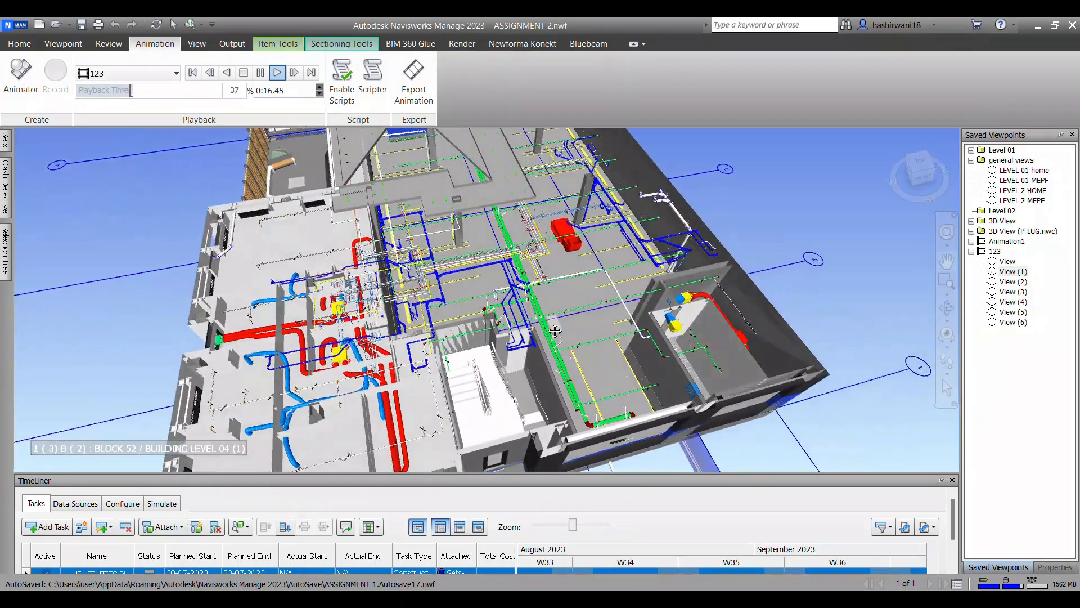
pyautogui.moveTo(137, 90); pyautogui.dragTo(176, 106)
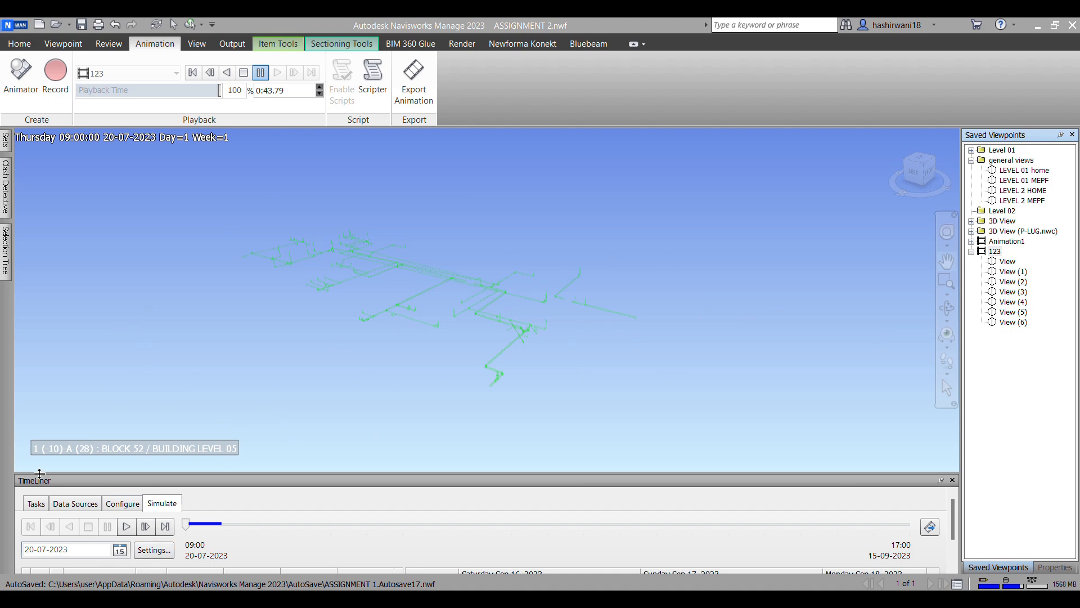
# Step: Link the TimeLiner simulation to Saved Viewpoints Animation and play the simulation through
pyautogui.click(154, 550)
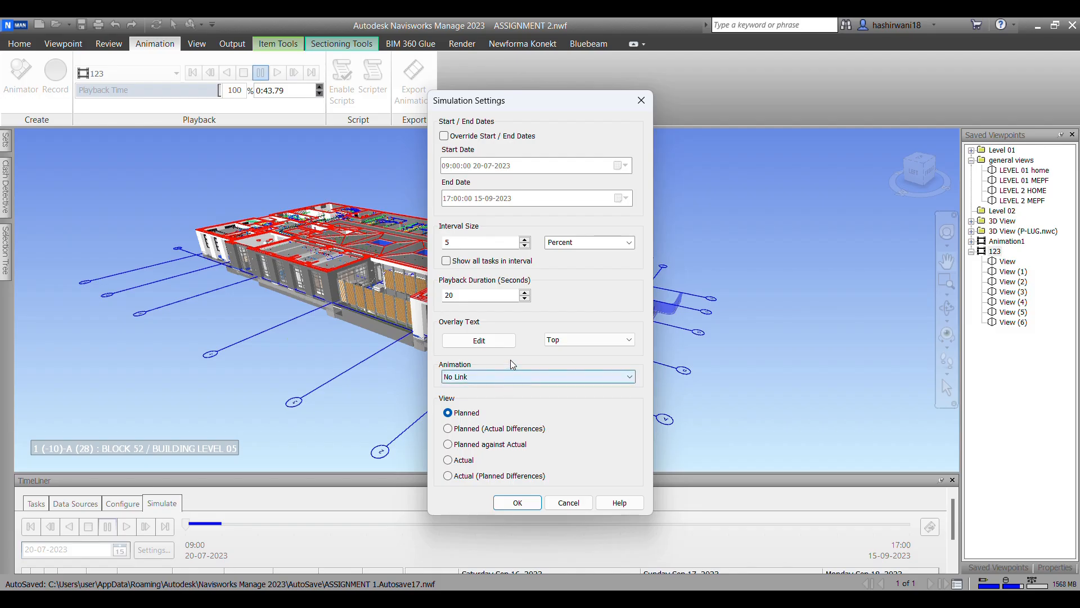
pyautogui.click(517, 377)
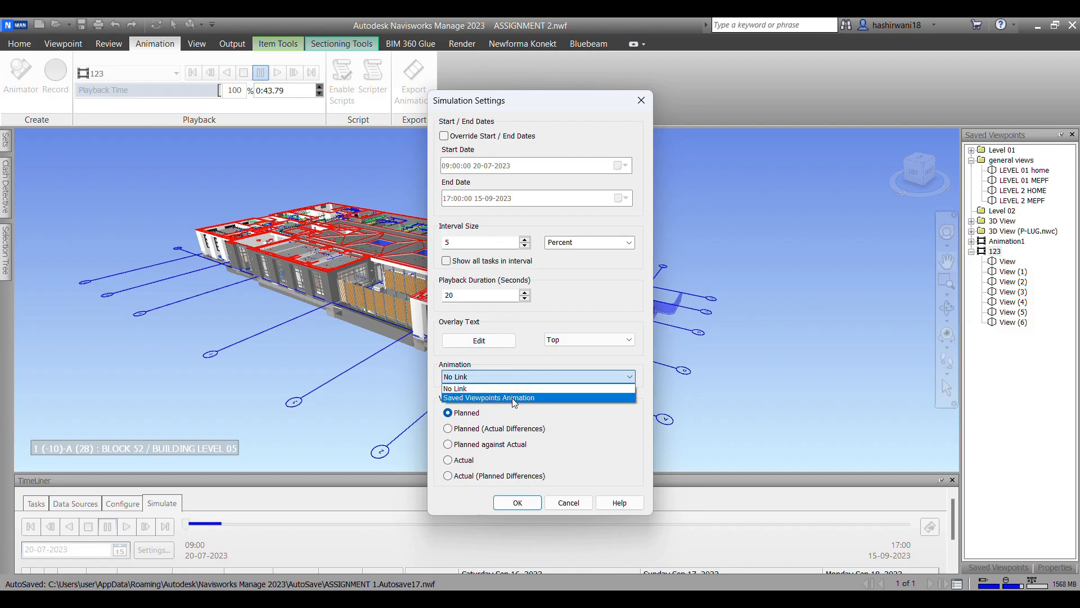
pyautogui.click(512, 398)
pyautogui.click(518, 503)
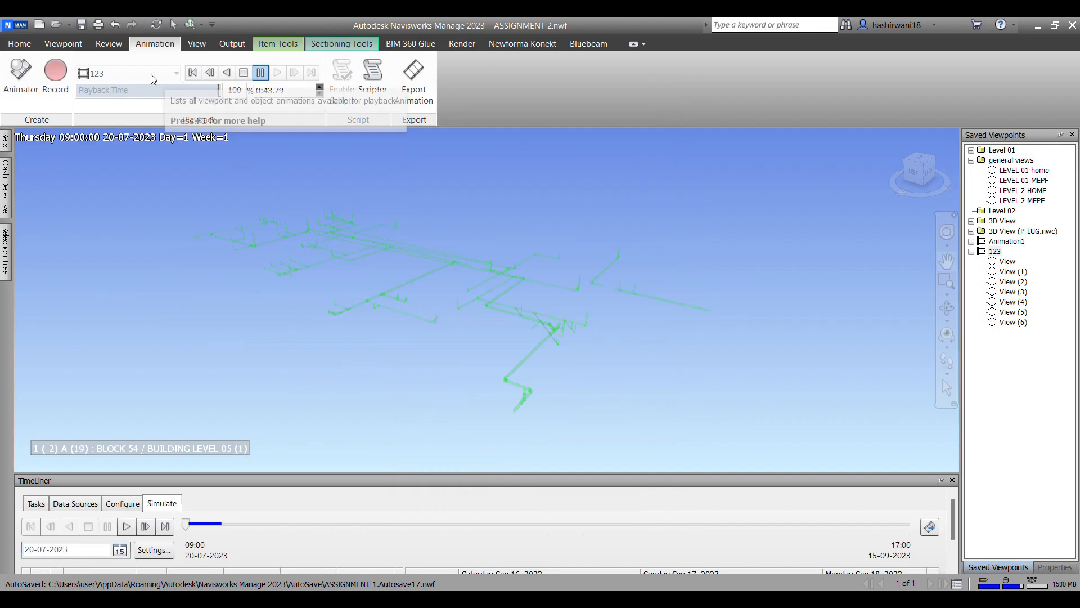
pyautogui.click(126, 529)
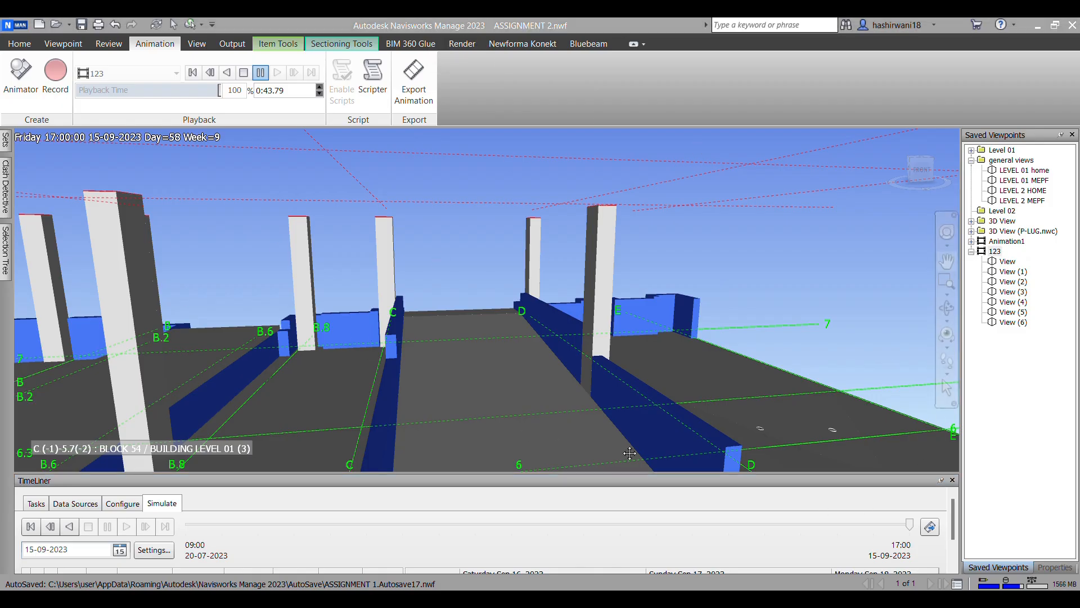
# Step: Export the current animation in Windows AVI format to the Desktop as ASSIGNMENT 2-123
pyautogui.click(931, 531)
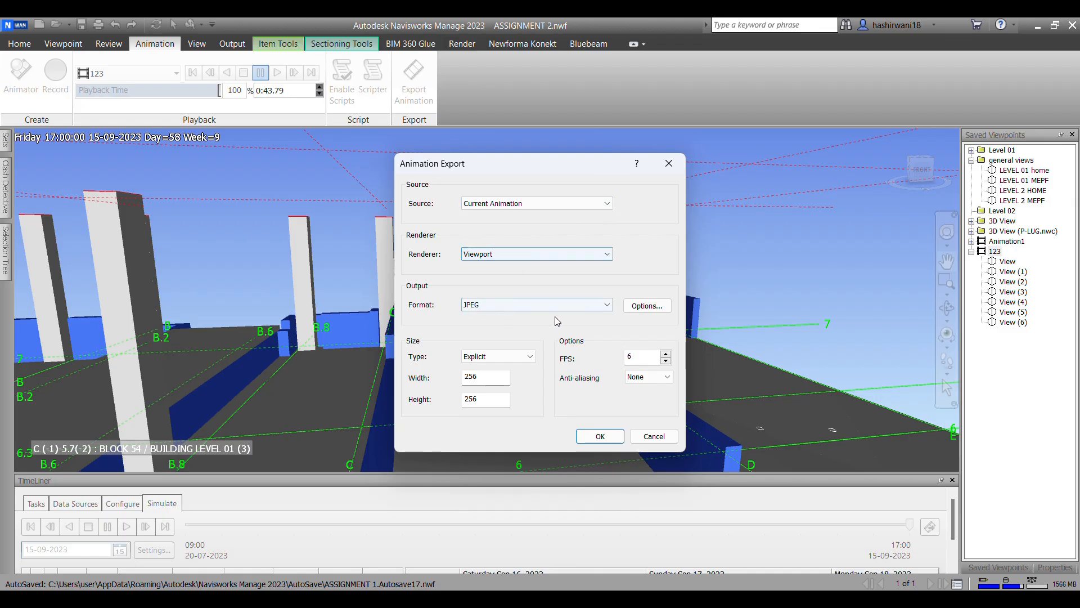
pyautogui.click(606, 309)
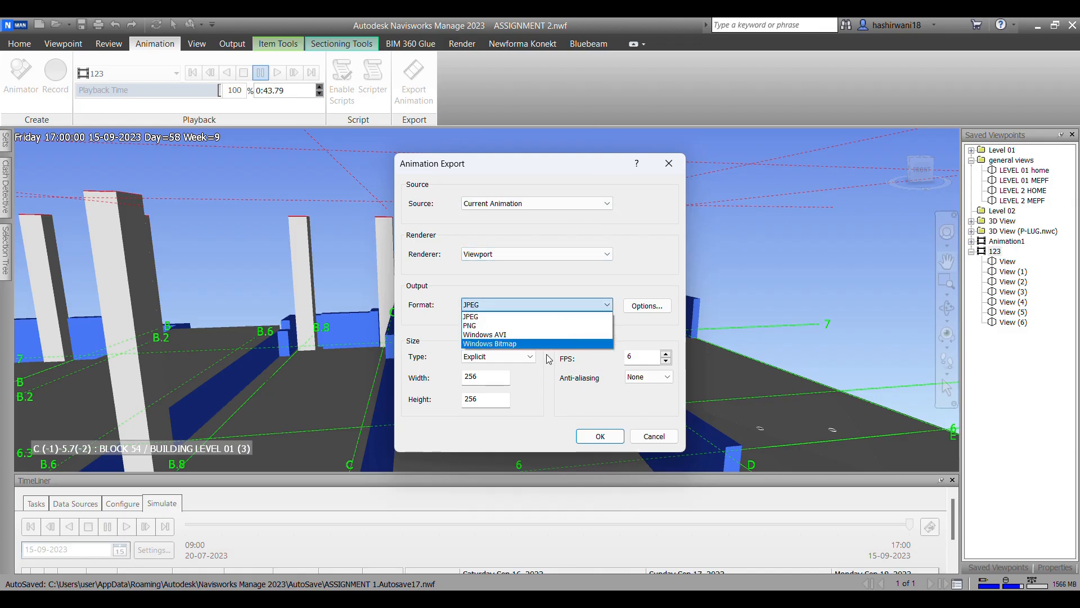
pyautogui.click(555, 334)
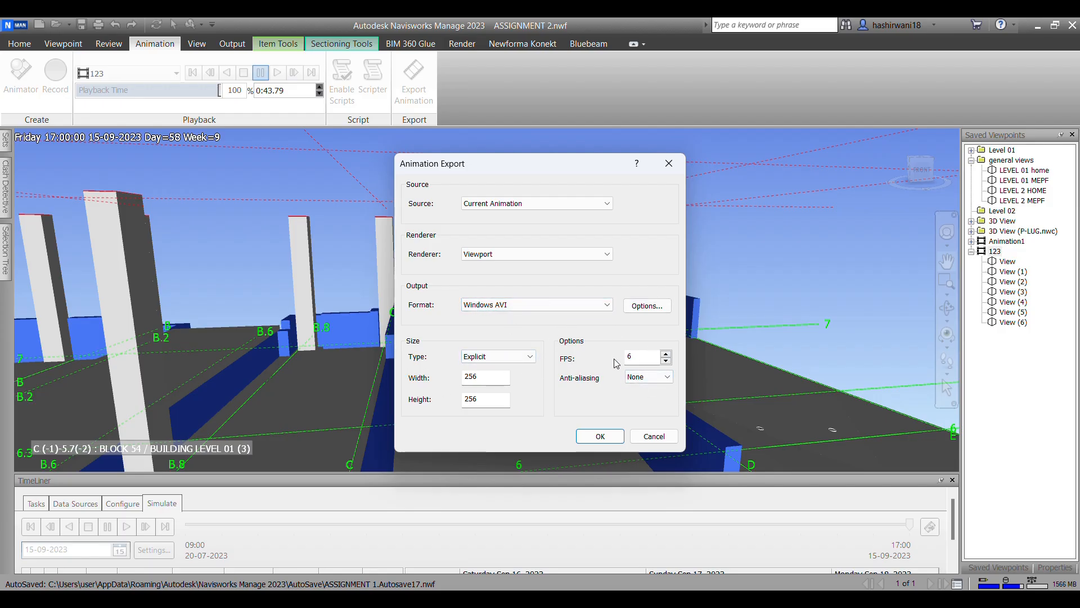
pyautogui.click(598, 437)
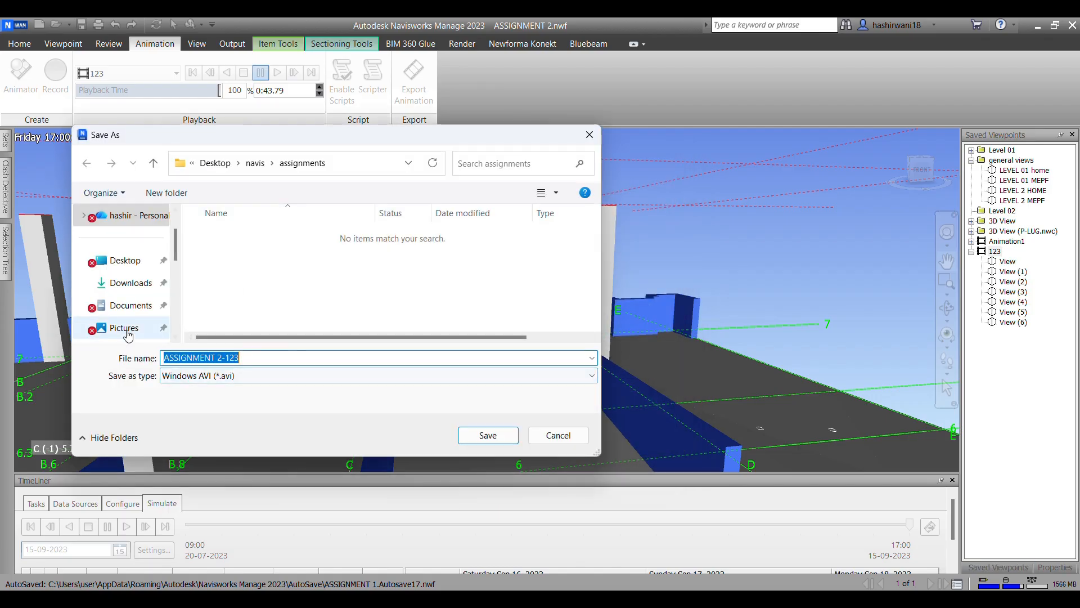
pyautogui.click(140, 264)
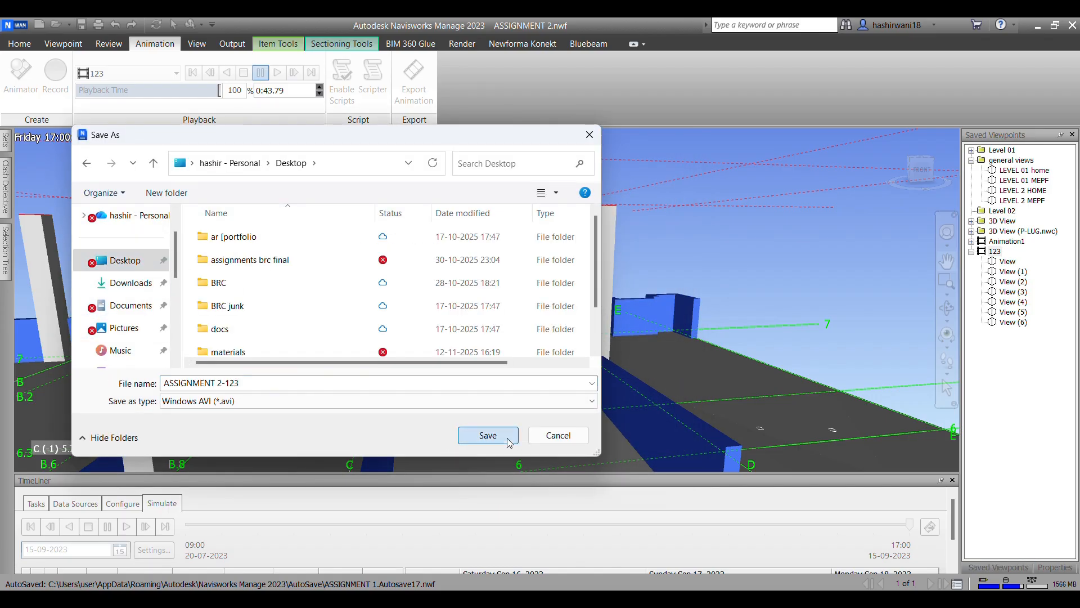
pyautogui.click(506, 438)
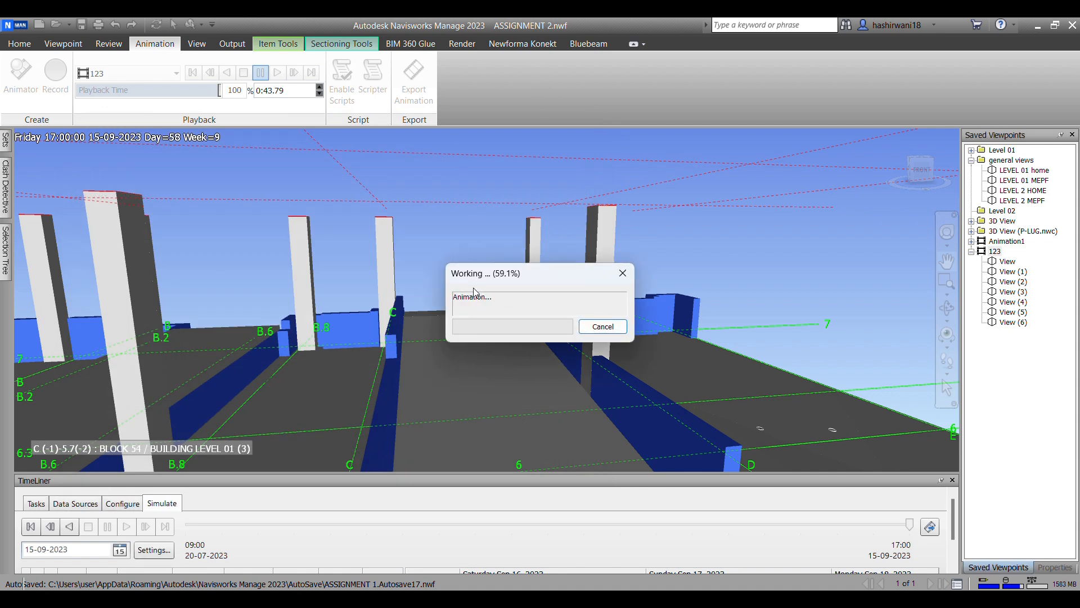